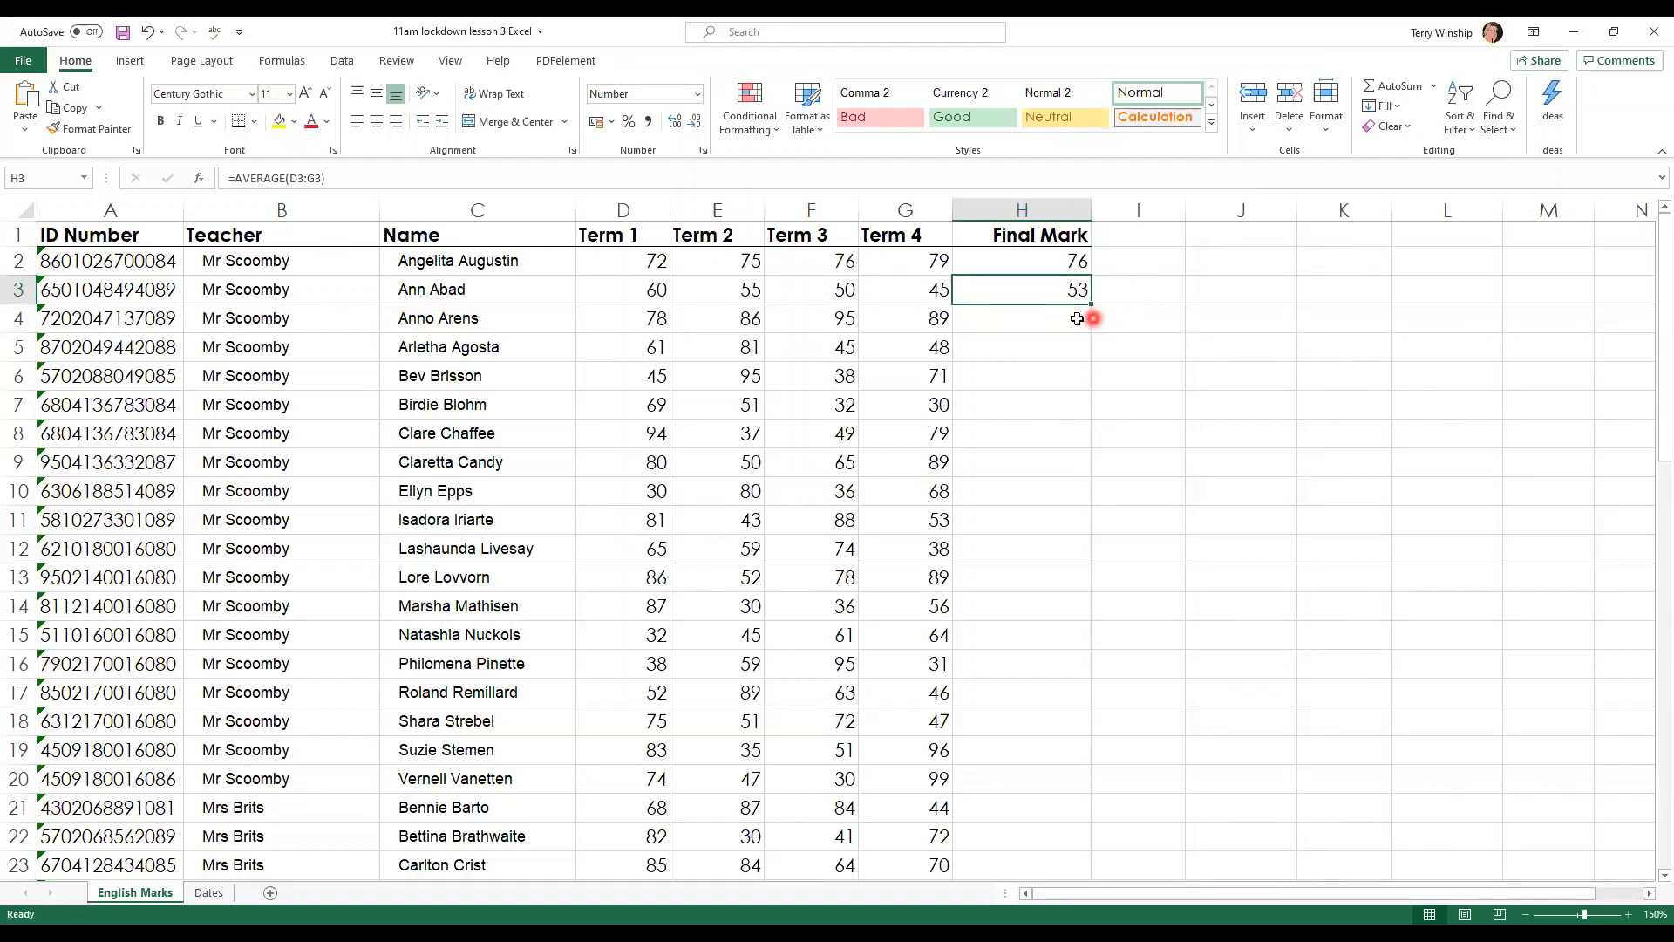
Step: Fill the average formula from H3 down to H20 in the Final Mark column and inspect the copied formula in H9
{"action": "left_click_drag", "start_coordinate": [1089, 302], "coordinate": [1065, 782]}
{"action": "left_click", "coordinate": [1237, 348]}
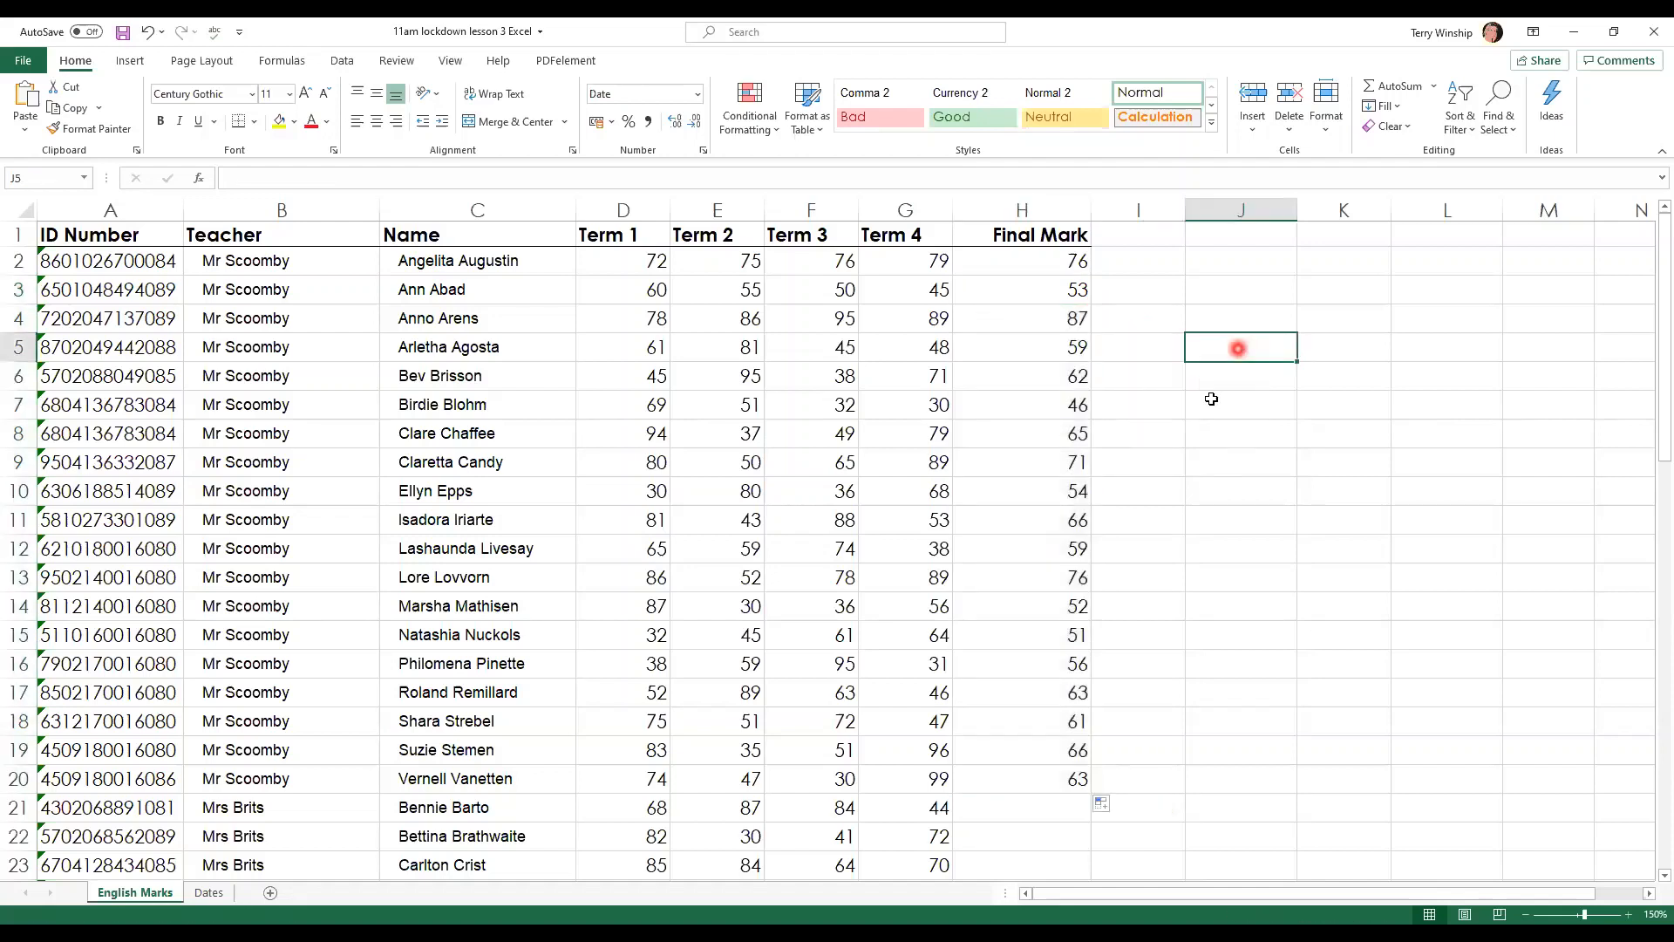
{"action": "left_click", "coordinate": [1055, 462]}
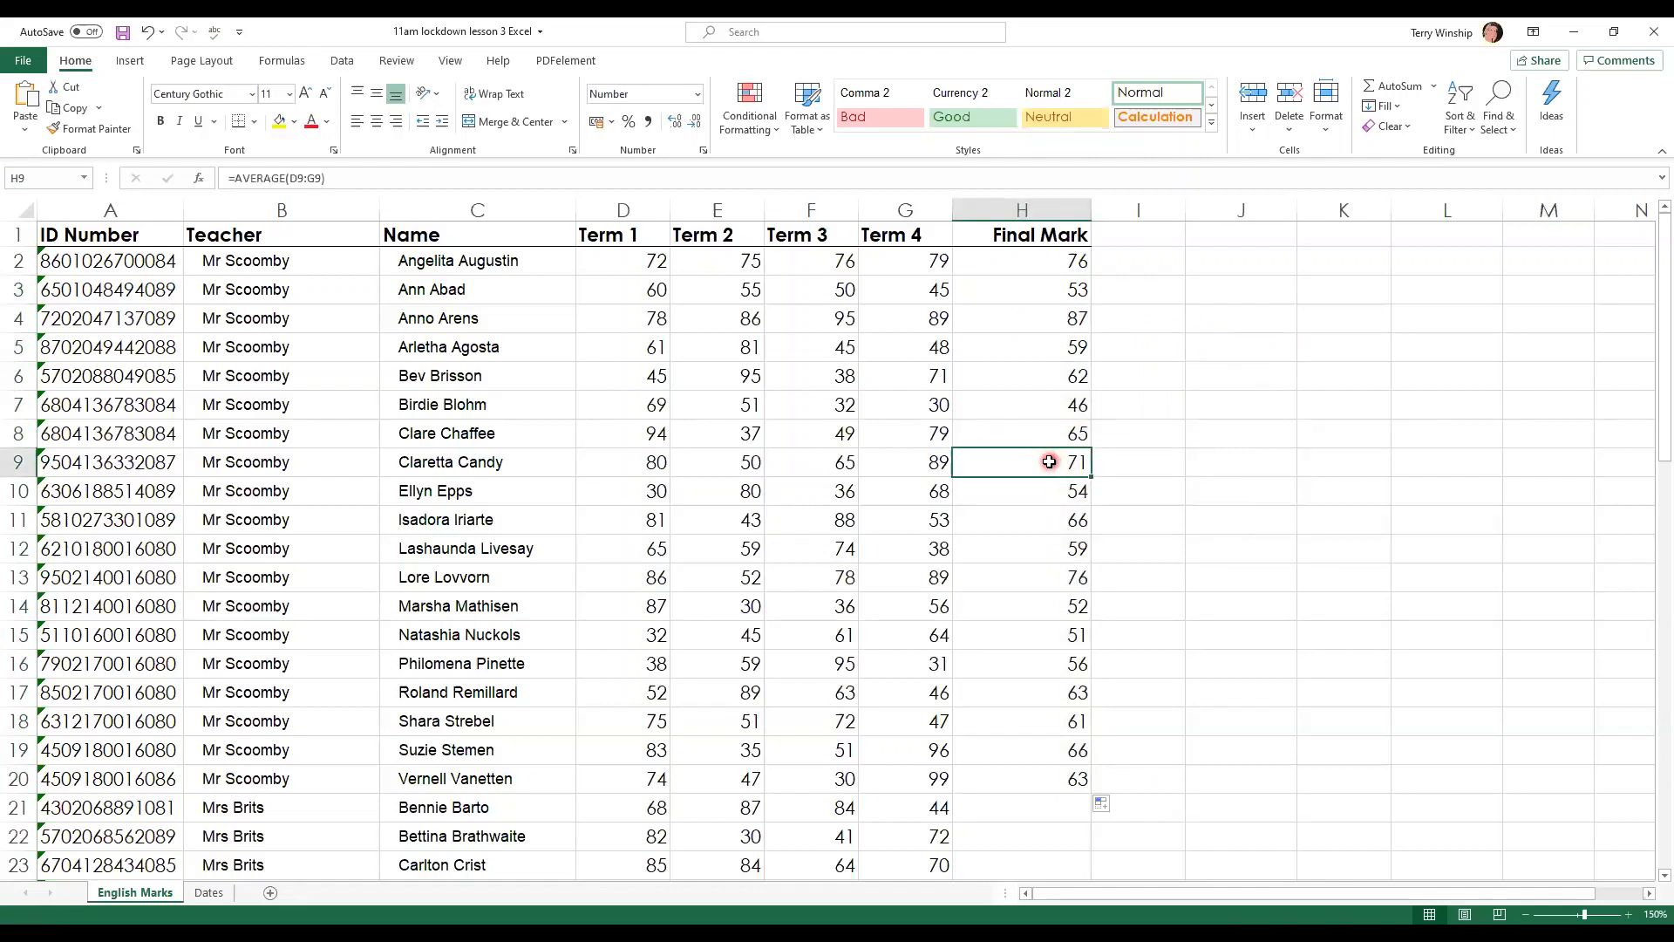
{"action": "double_click", "coordinate": [1055, 463]}
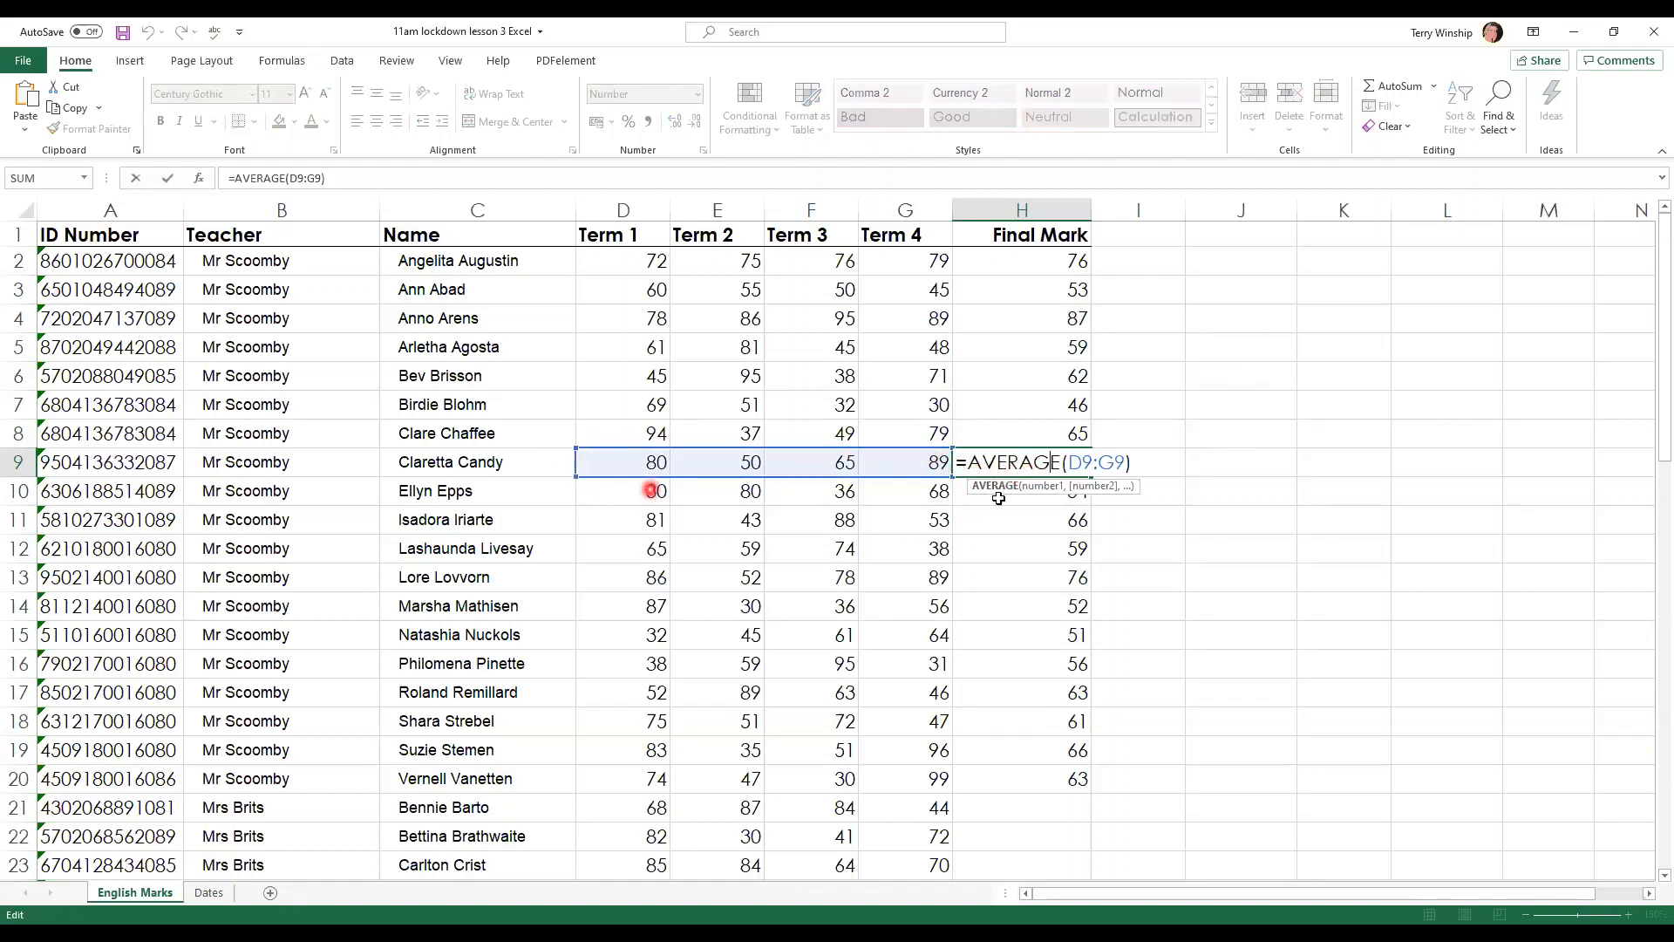
{"action": "left_click", "coordinate": [1258, 488]}
Step: Fill the Final Mark average formula from H20 down to the last student in row 51
{"action": "scroll", "coordinate": [1258, 487], "scroll_direction": "down", "scroll_amount": 3}
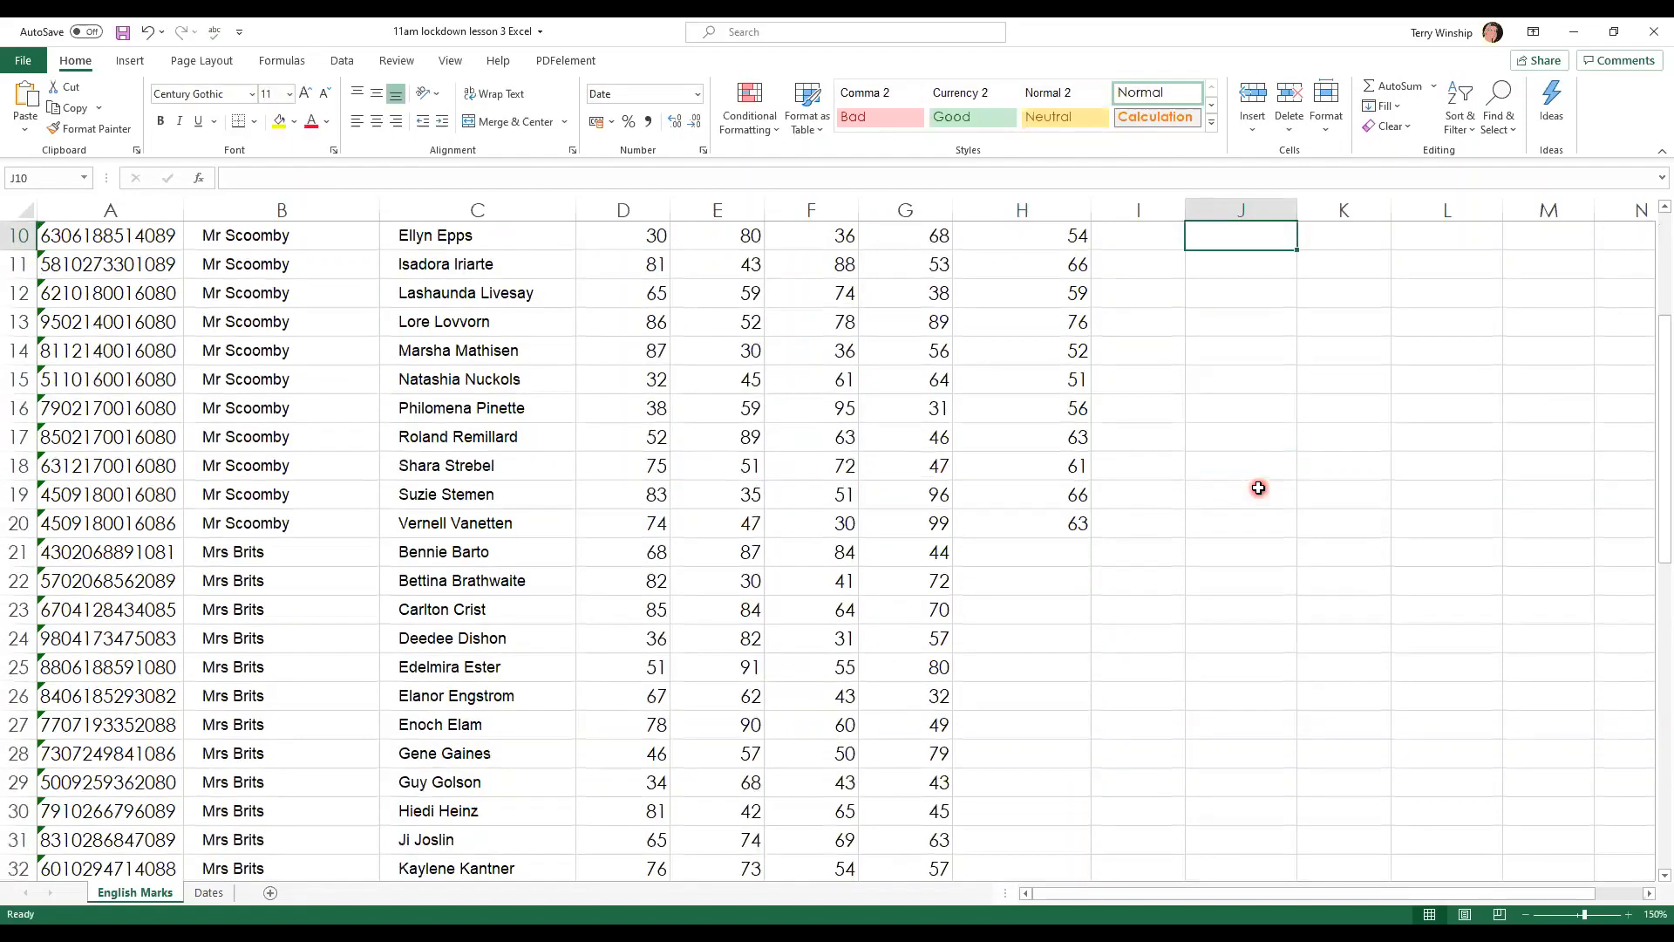
{"action": "scroll", "coordinate": [1258, 487], "scroll_direction": "down", "scroll_amount": 2}
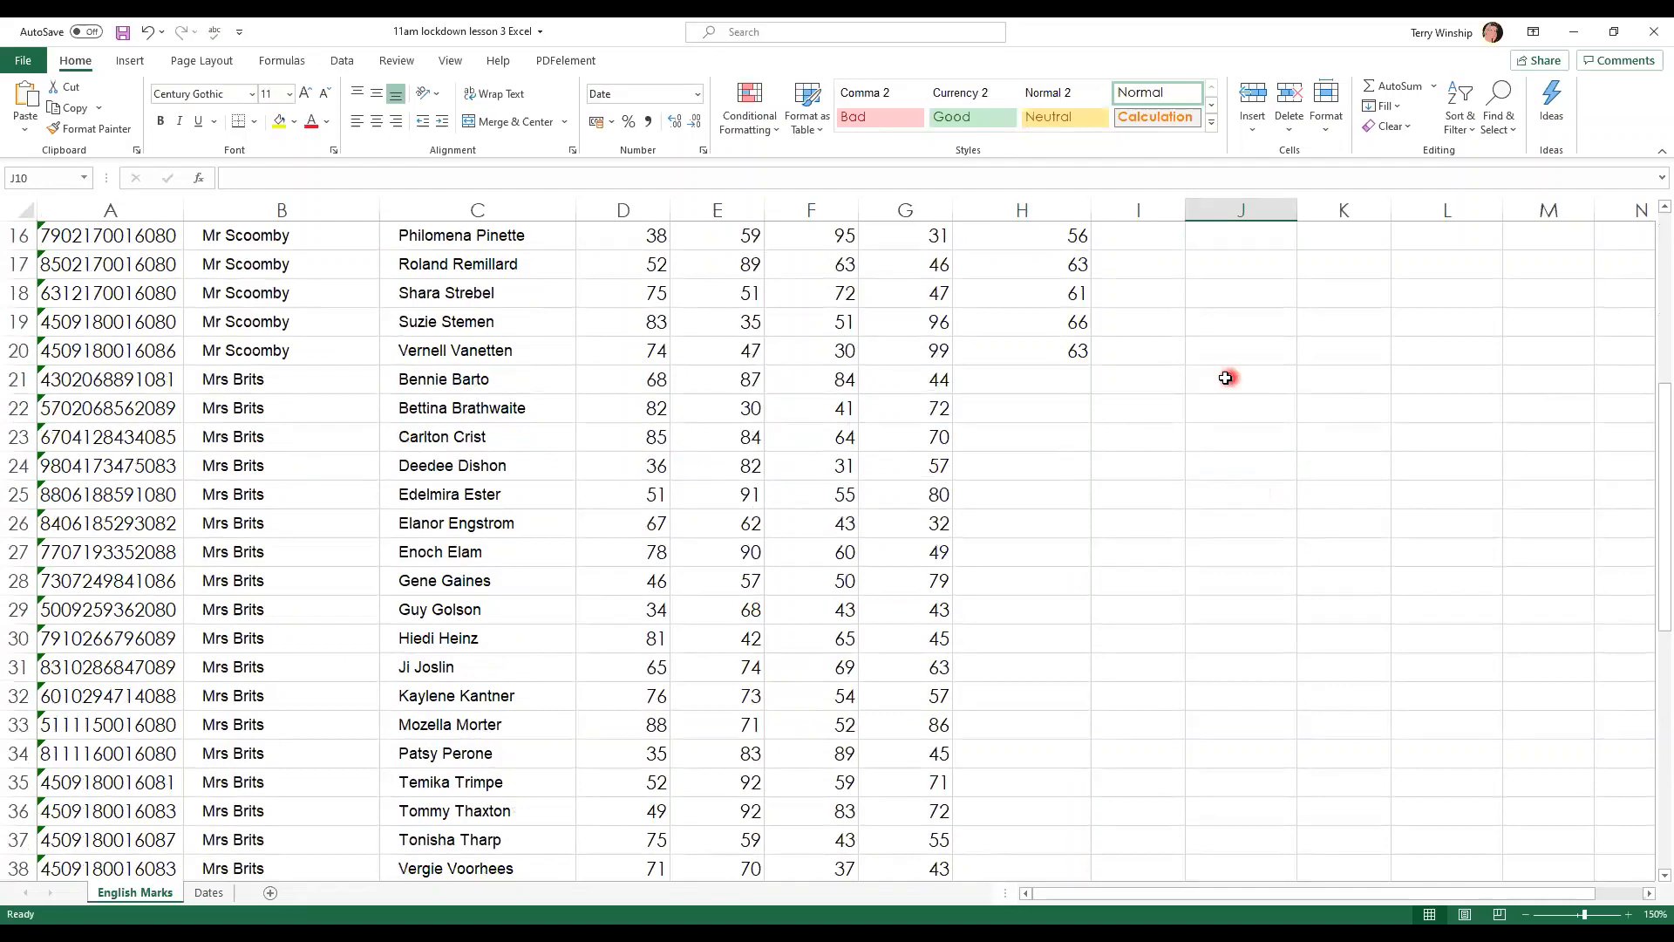
{"action": "left_click", "coordinate": [1044, 353]}
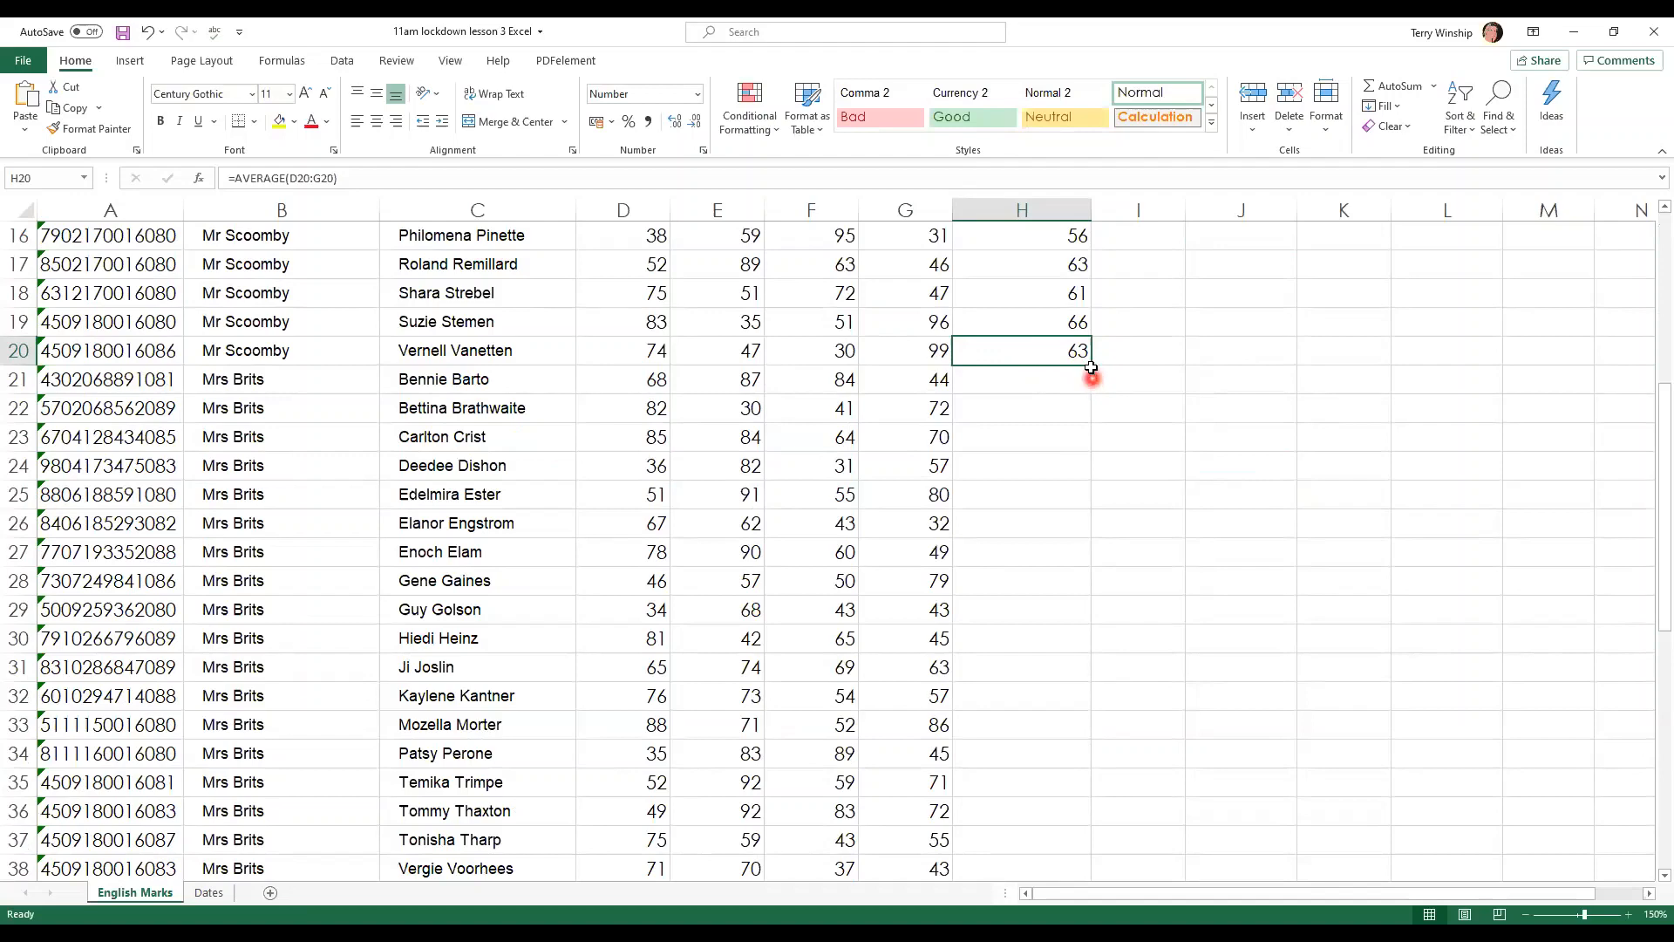
{"action": "double_click", "coordinate": [1090, 364]}
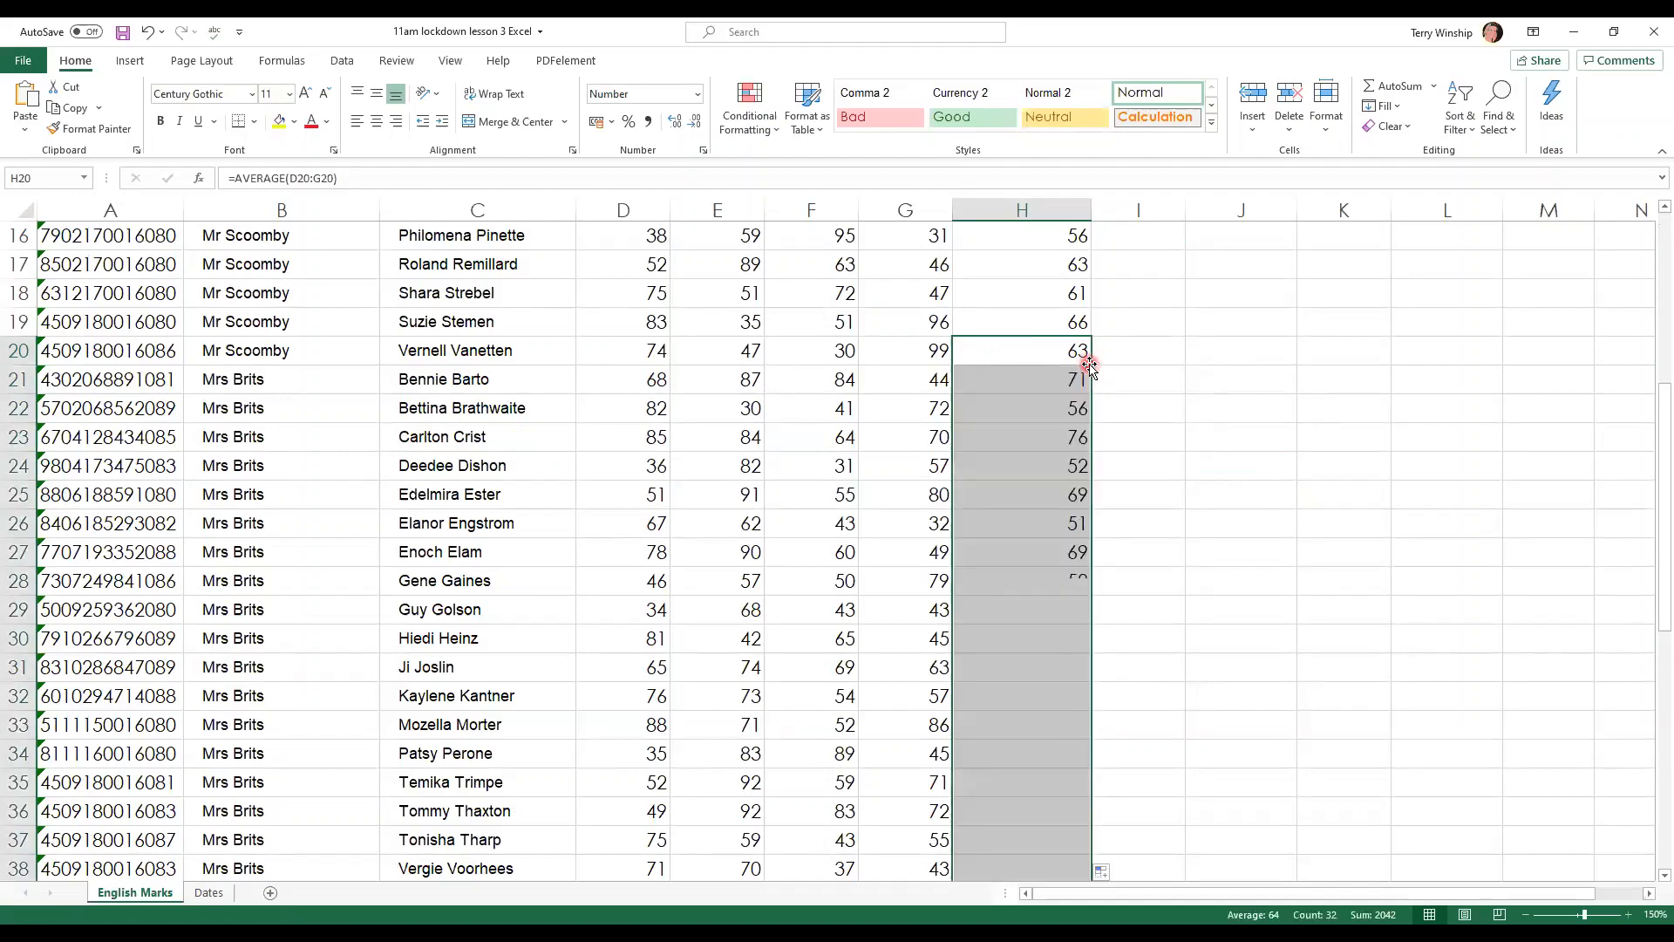
{"action": "scroll", "coordinate": [1149, 374], "scroll_direction": "down", "scroll_amount": 1}
{"action": "scroll", "coordinate": [1149, 374], "scroll_direction": "down", "scroll_amount": 6}
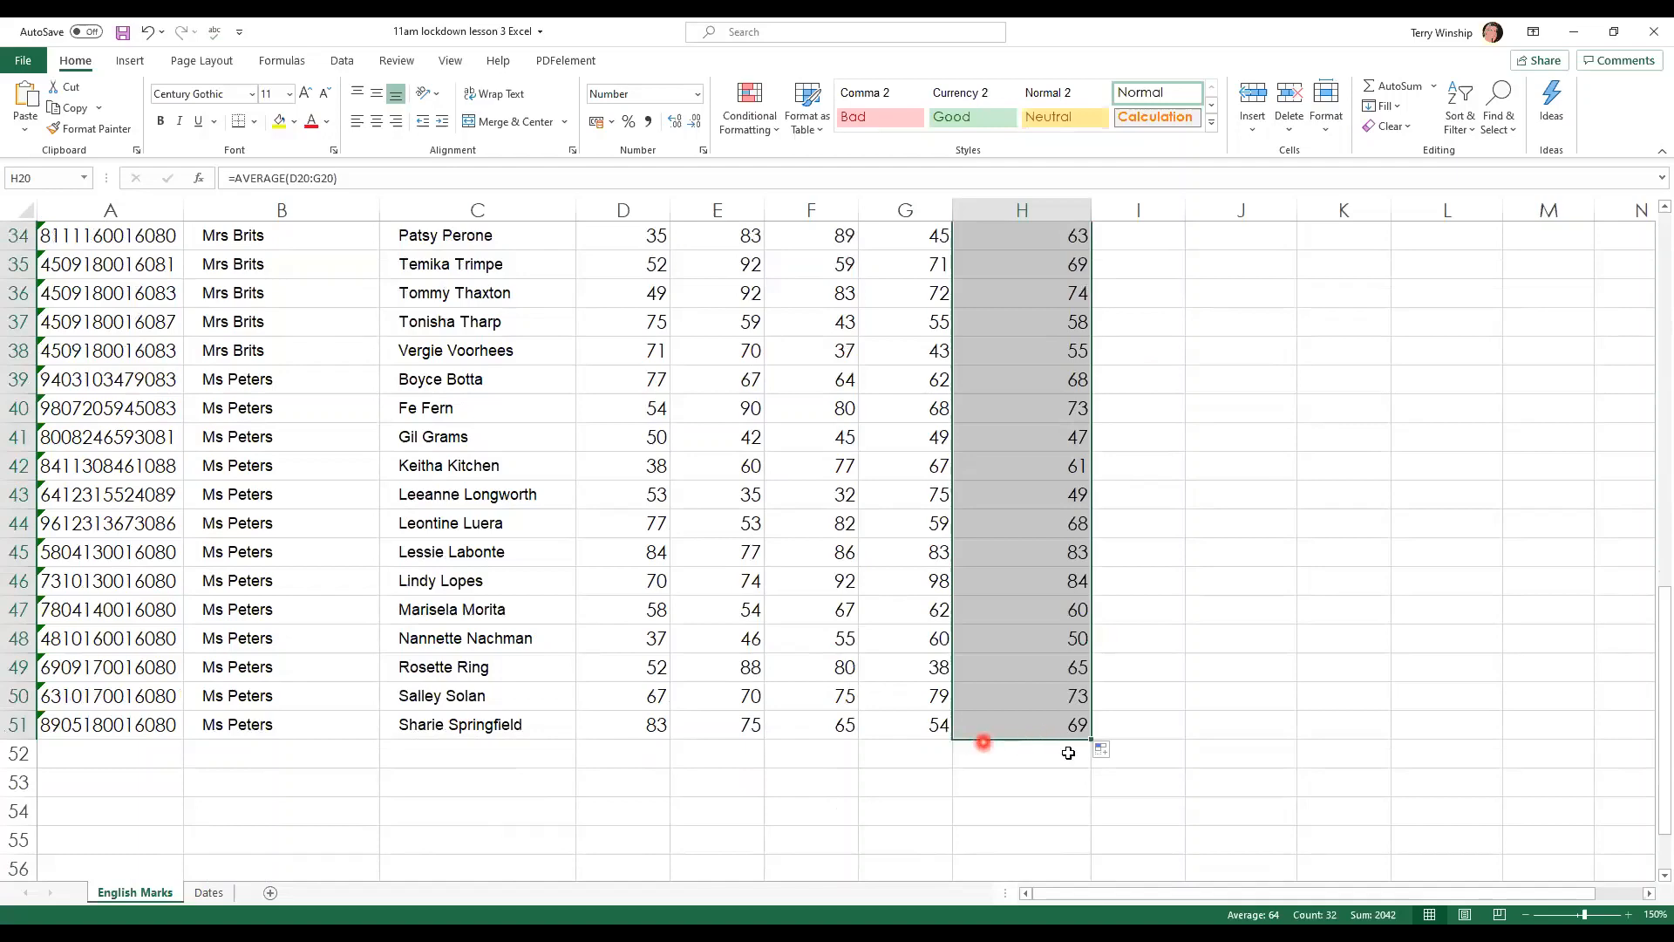
{"action": "scroll", "coordinate": [1234, 491], "scroll_direction": "up", "scroll_amount": 11}
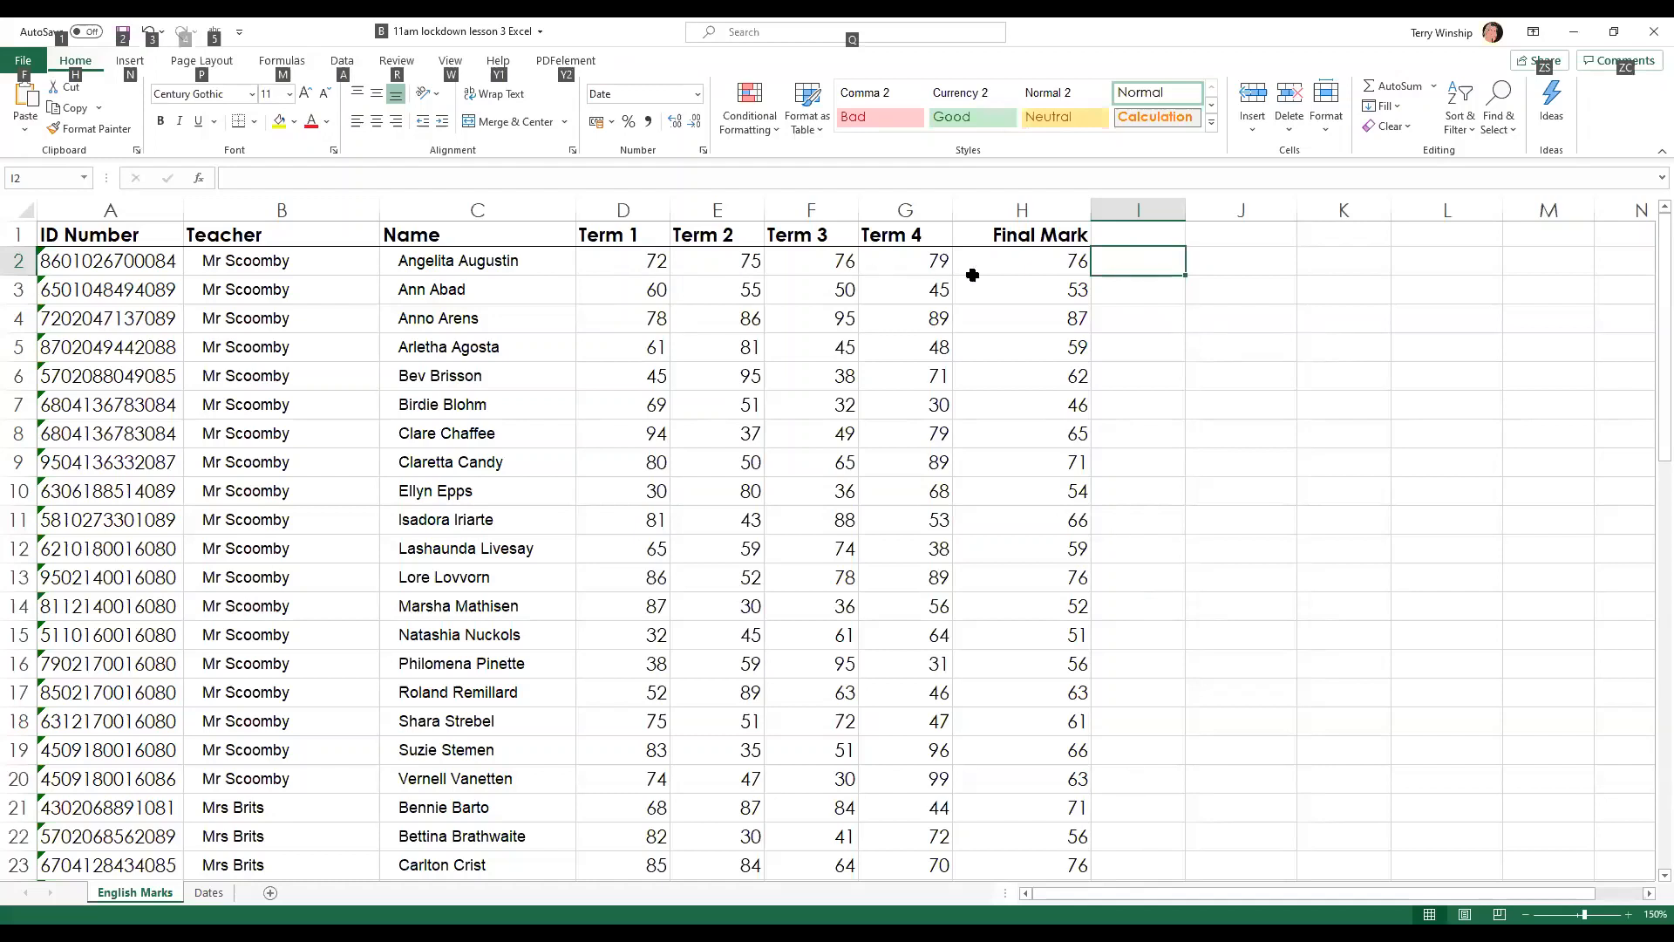
Step: Insert a line sparkline in I2 based on the first student's four term marks, D2:G2
{"action": "key", "text": "Escape"}
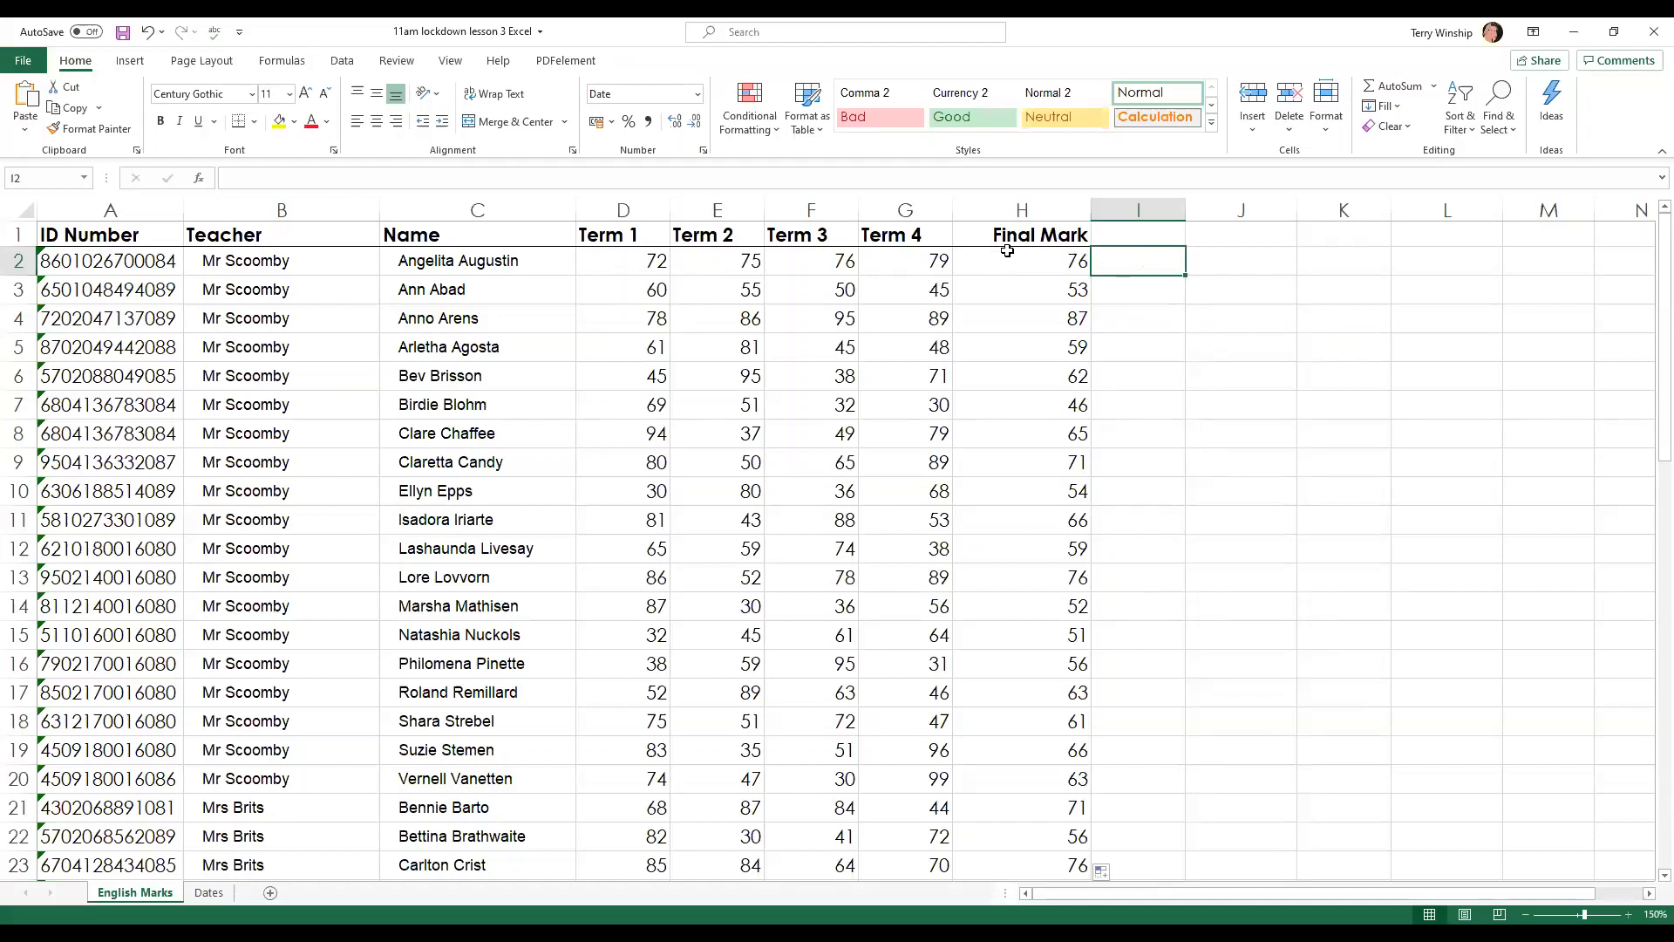
{"action": "left_click", "coordinate": [128, 61]}
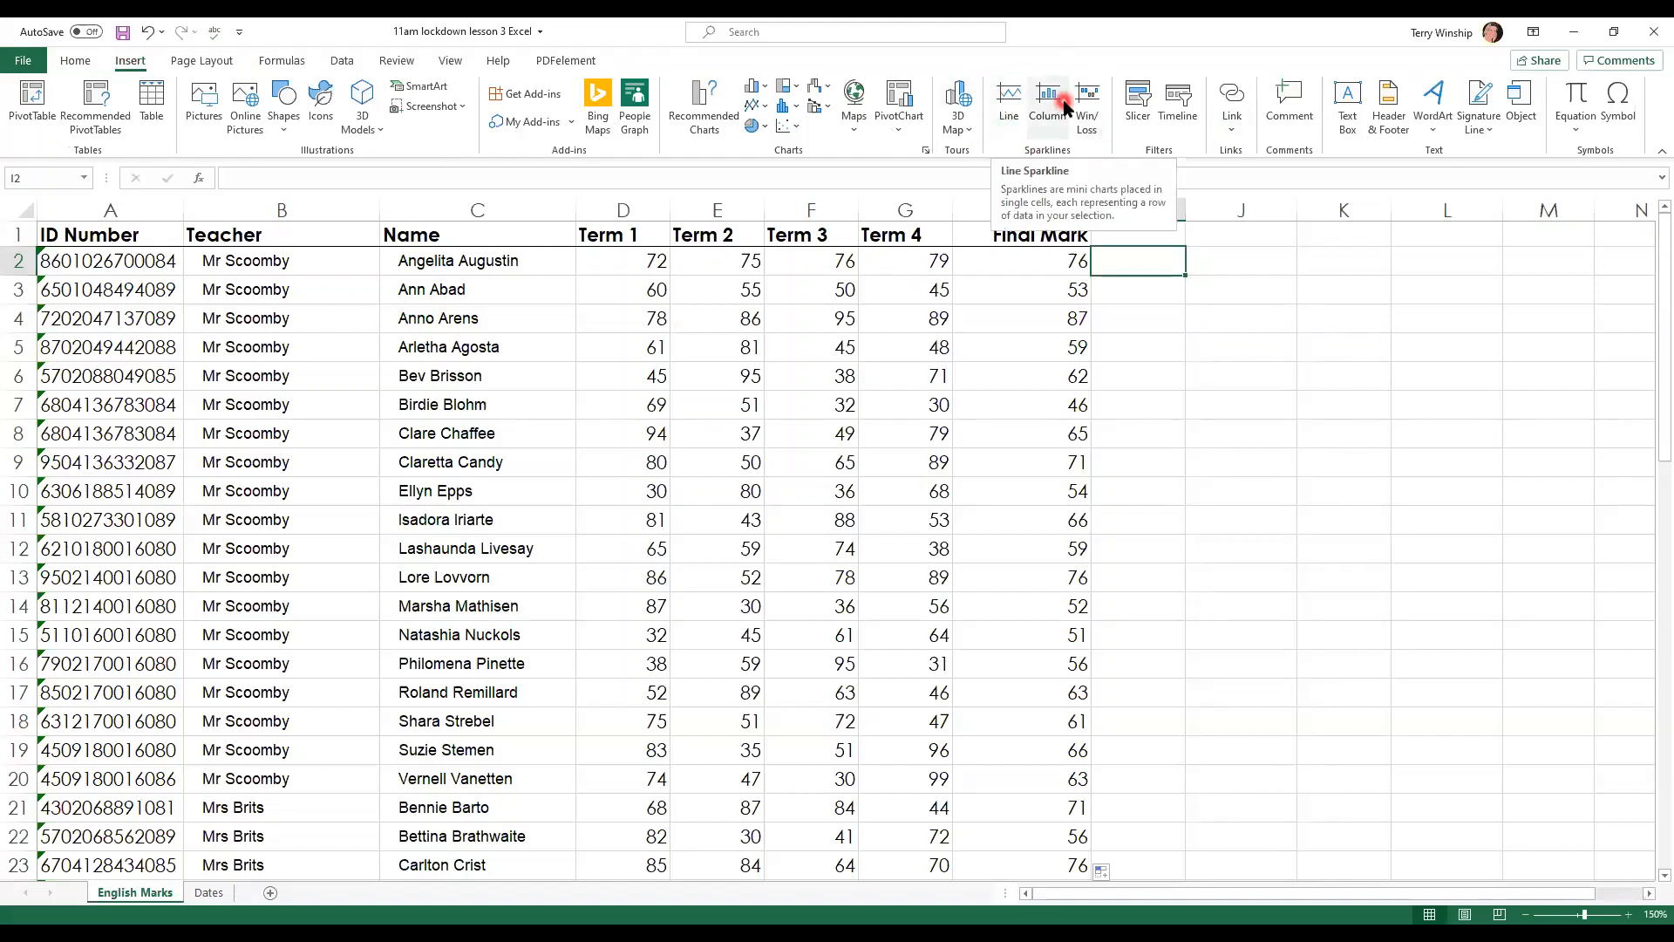
{"action": "left_click", "coordinate": [1009, 100]}
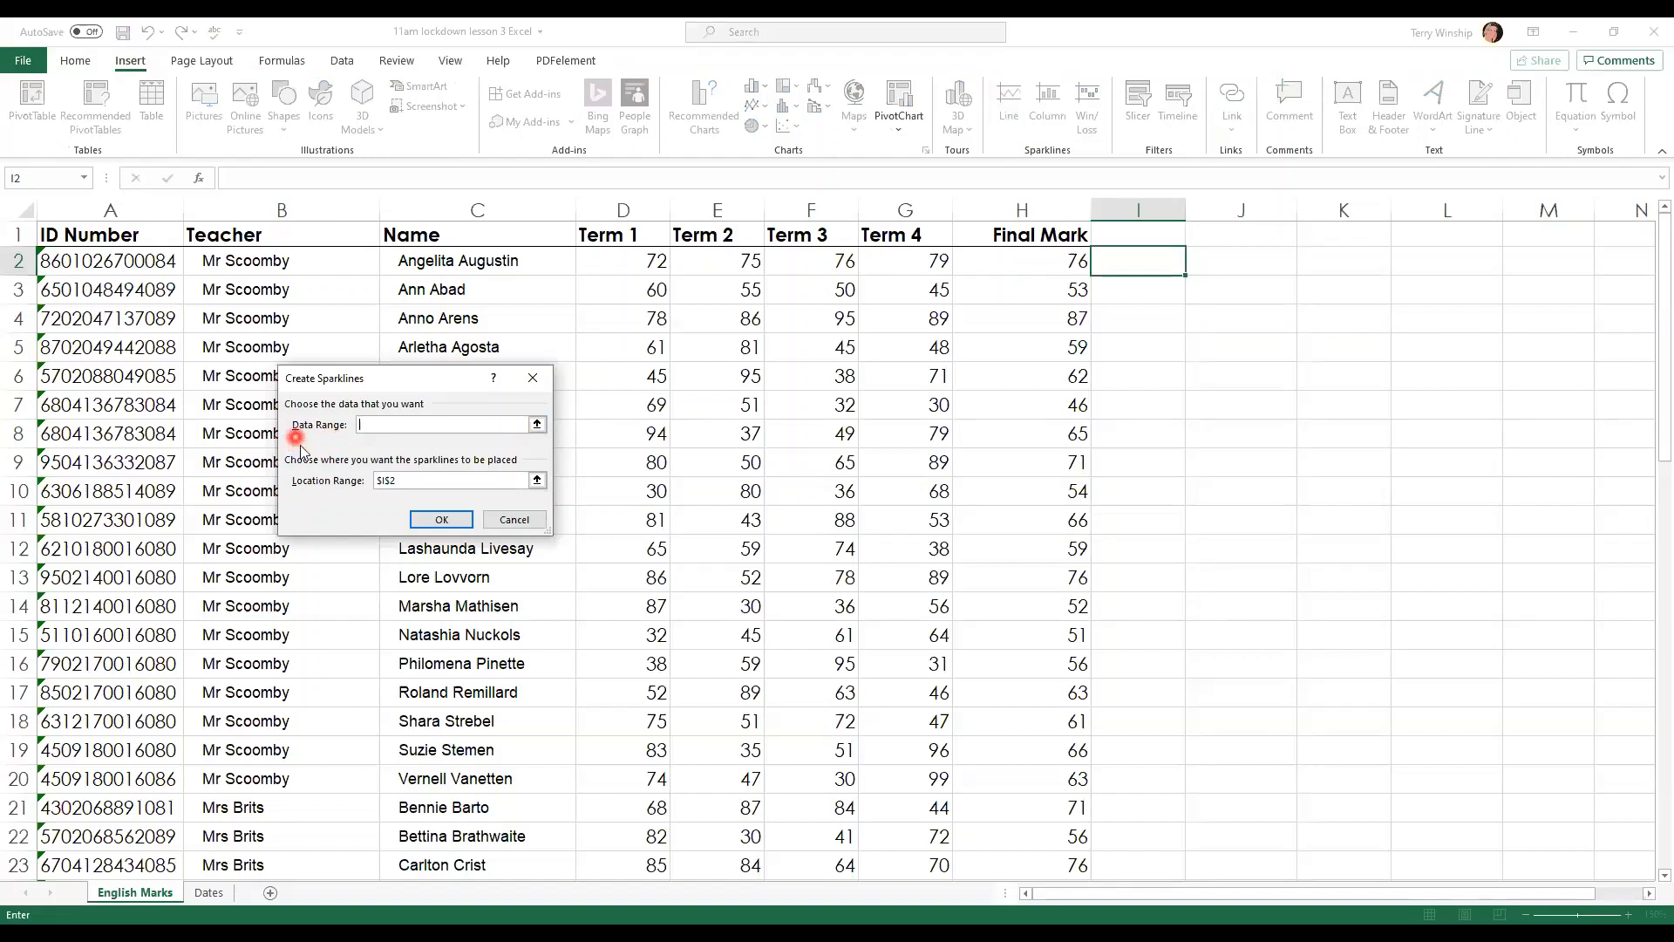
{"action": "left_click", "coordinate": [537, 425]}
{"action": "left_click", "coordinate": [628, 261]}
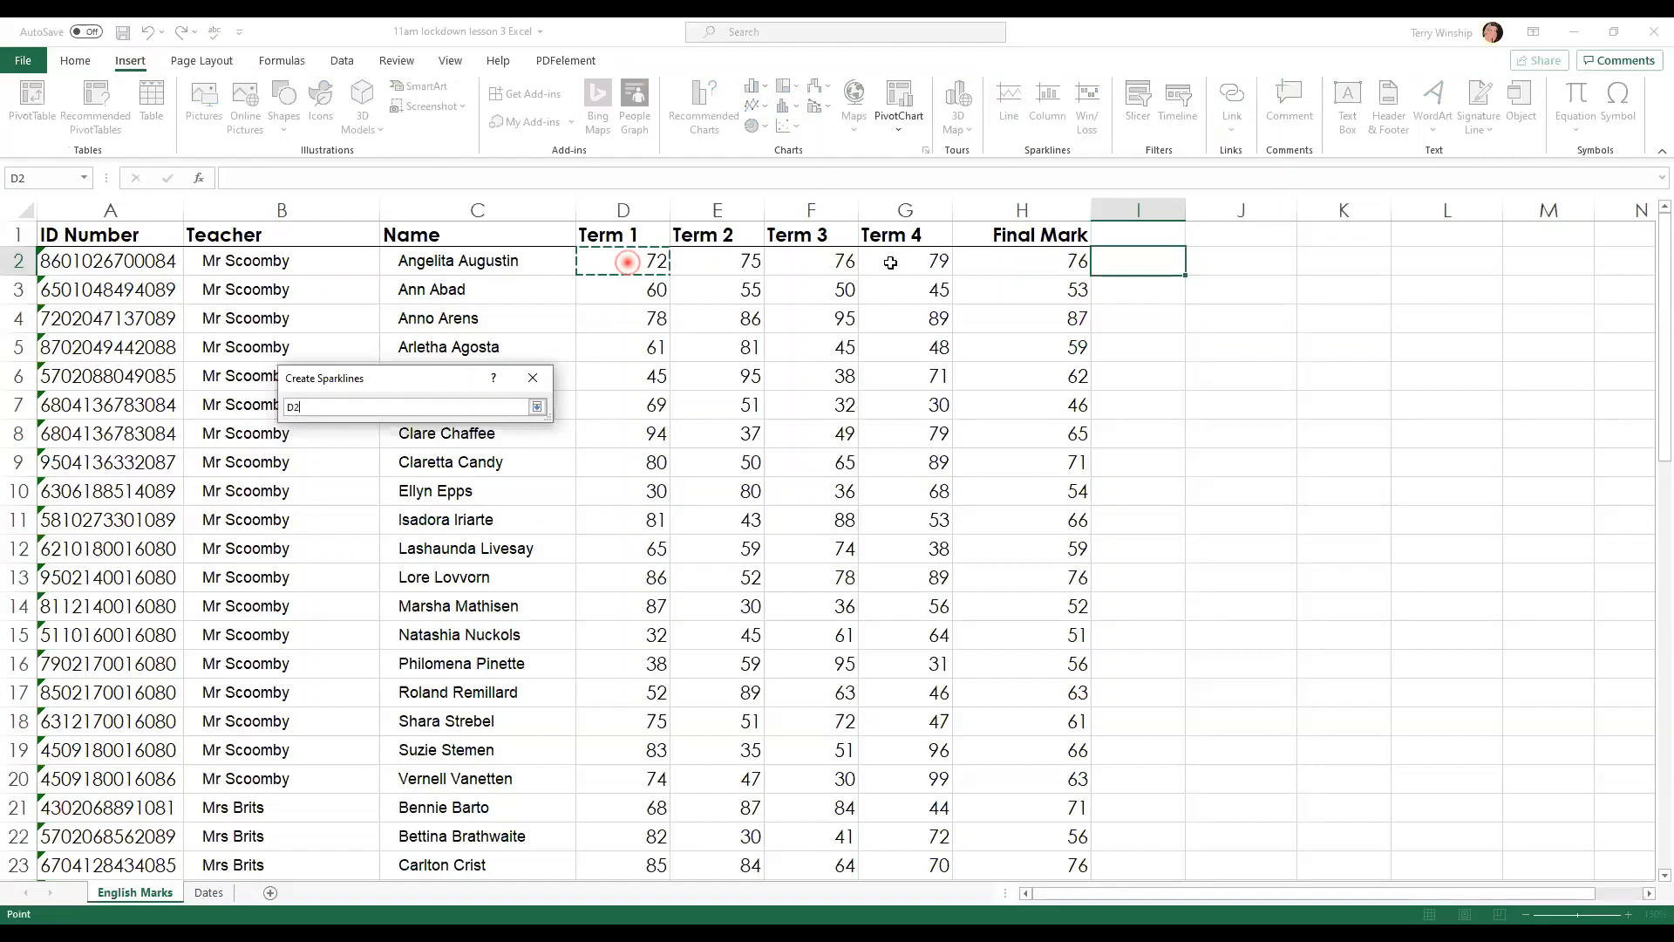
{"action": "left_click_drag", "start_coordinate": [628, 262], "coordinate": [890, 262]}
{"action": "left_click", "coordinate": [537, 407]}
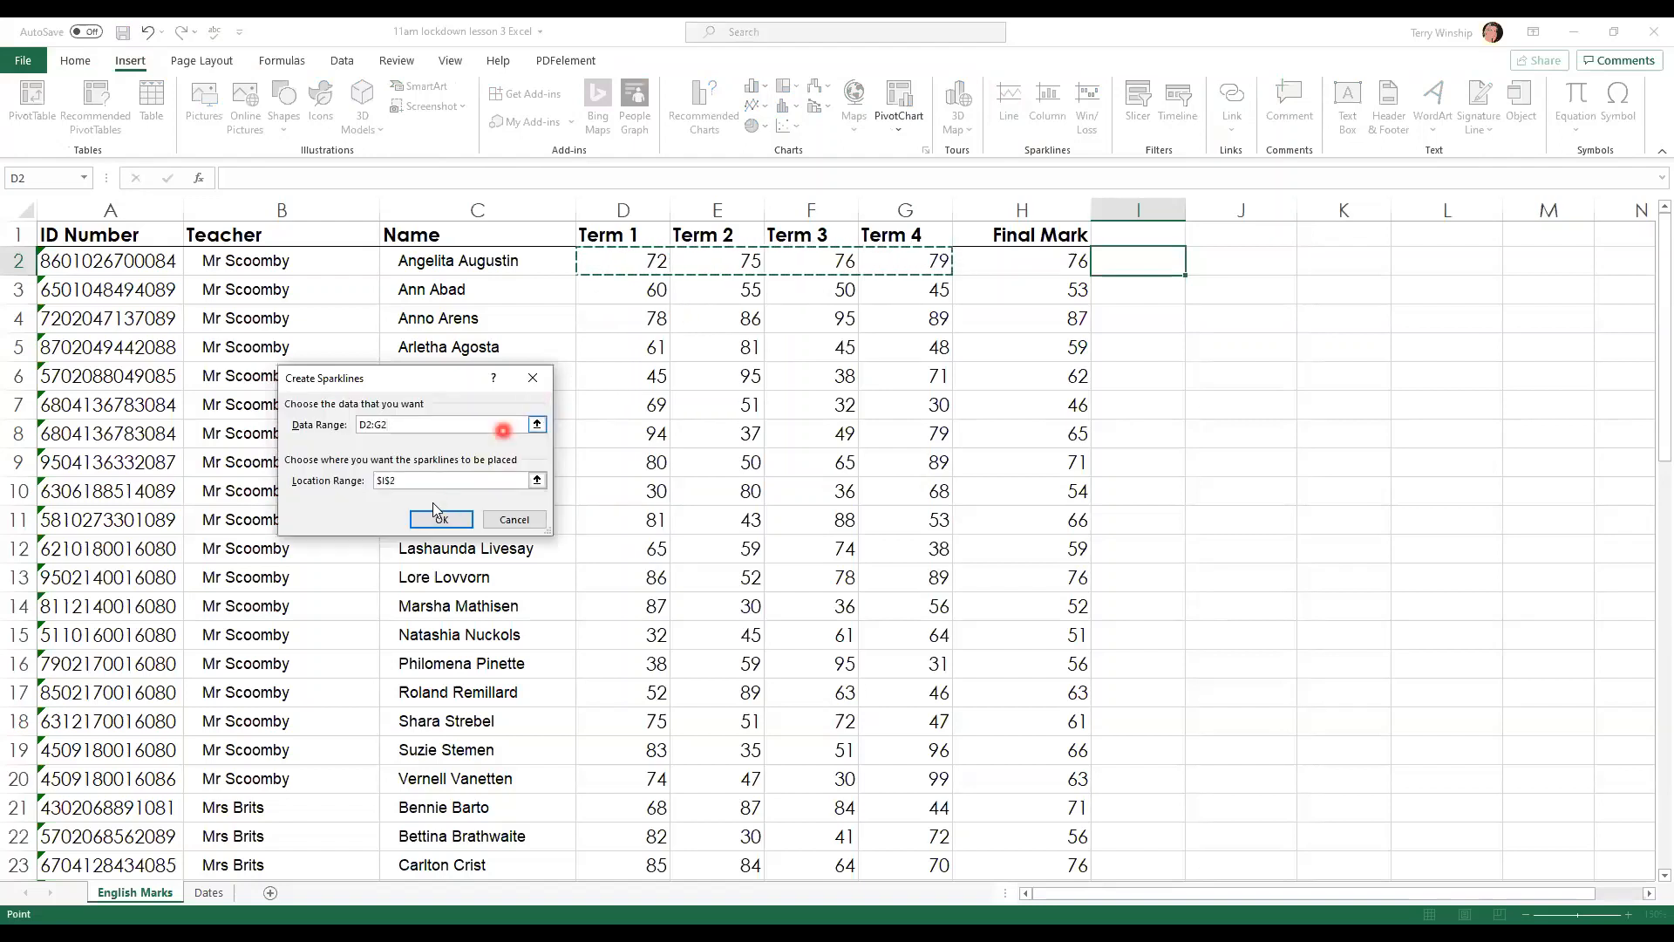
{"action": "left_click", "coordinate": [376, 499]}
{"action": "left_click", "coordinate": [440, 523]}
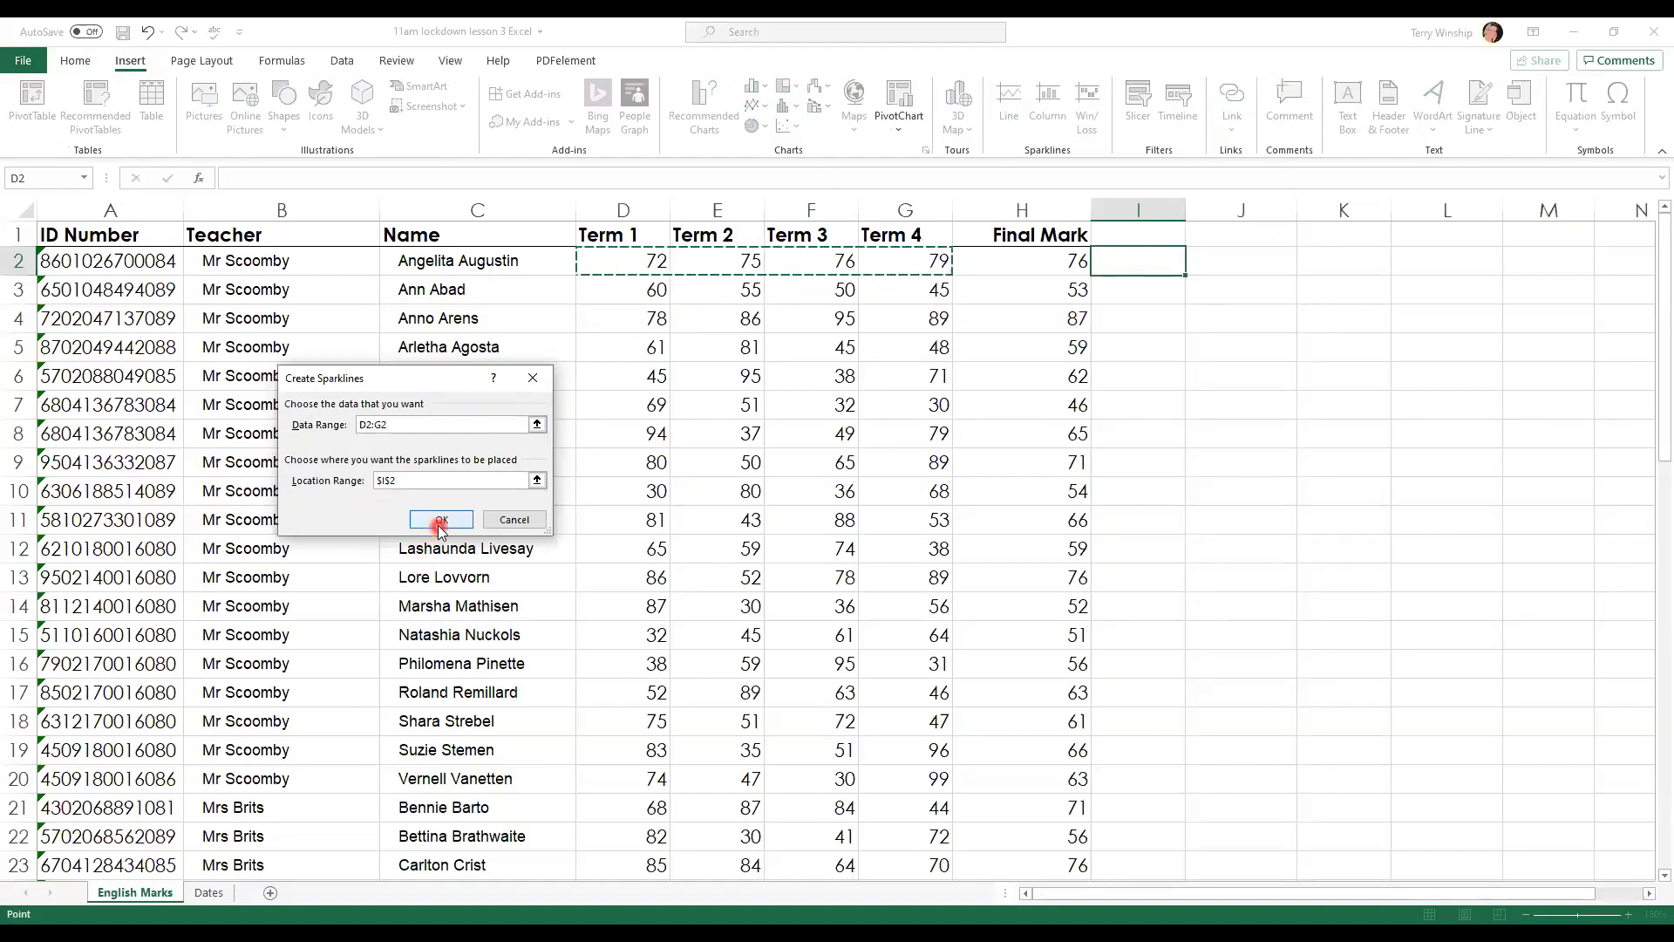
{"action": "left_click", "coordinate": [1254, 262]}
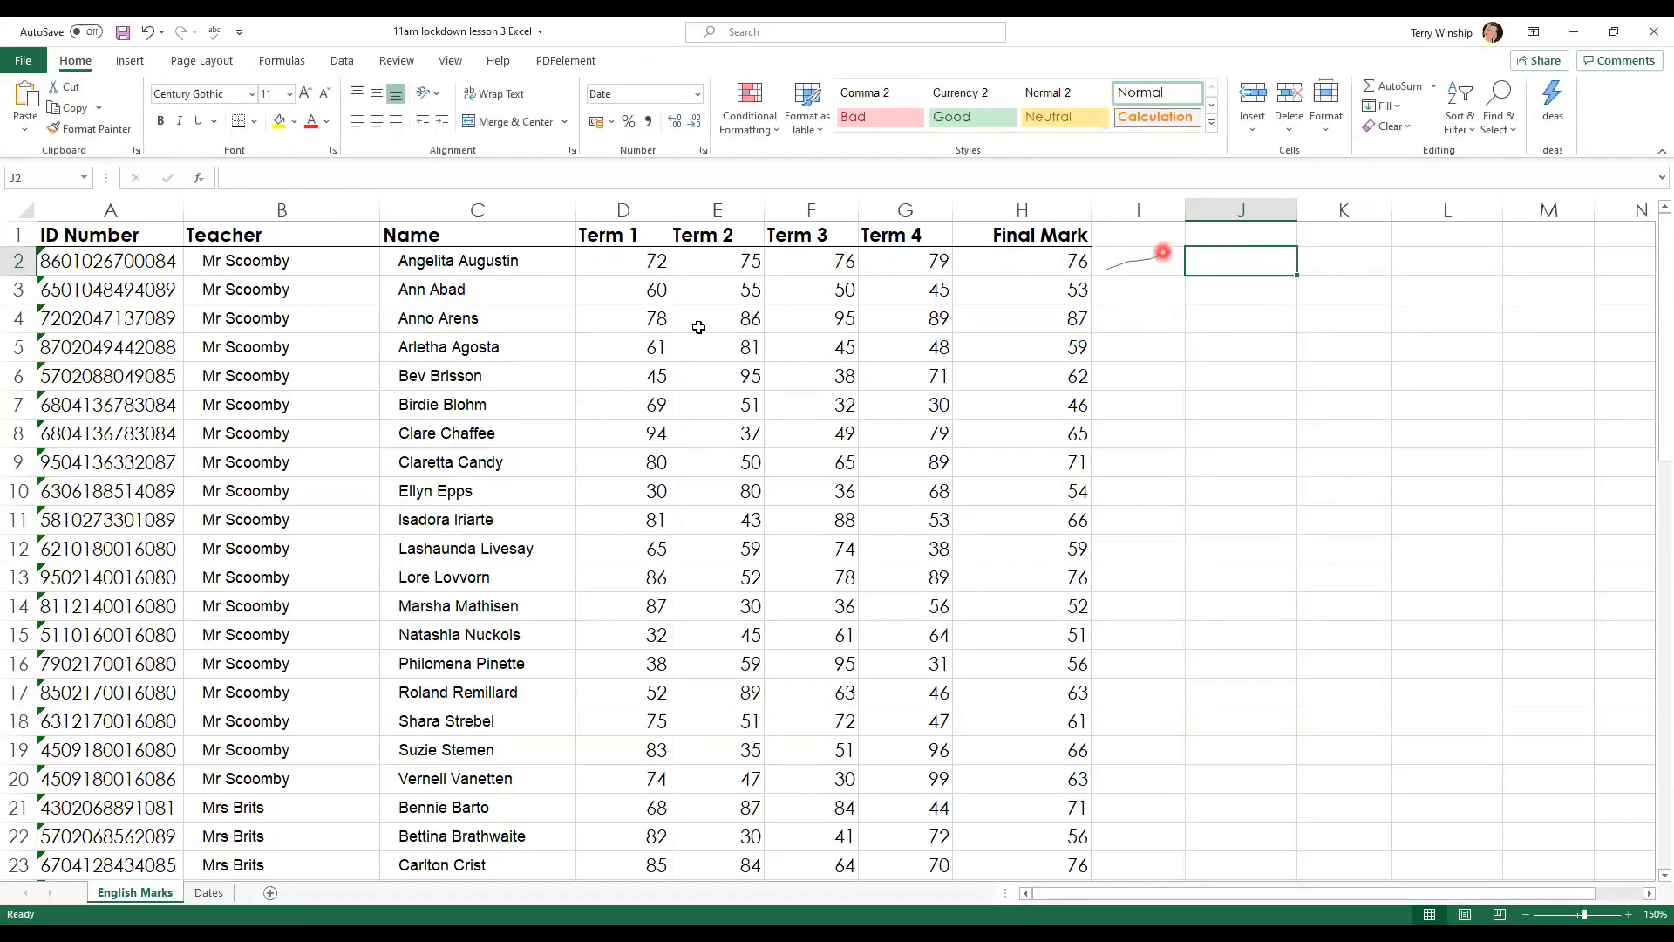
Step: Copy the line sparkline from I2 down to I20 and look over the resulting student trends
{"action": "left_click", "coordinate": [1106, 260]}
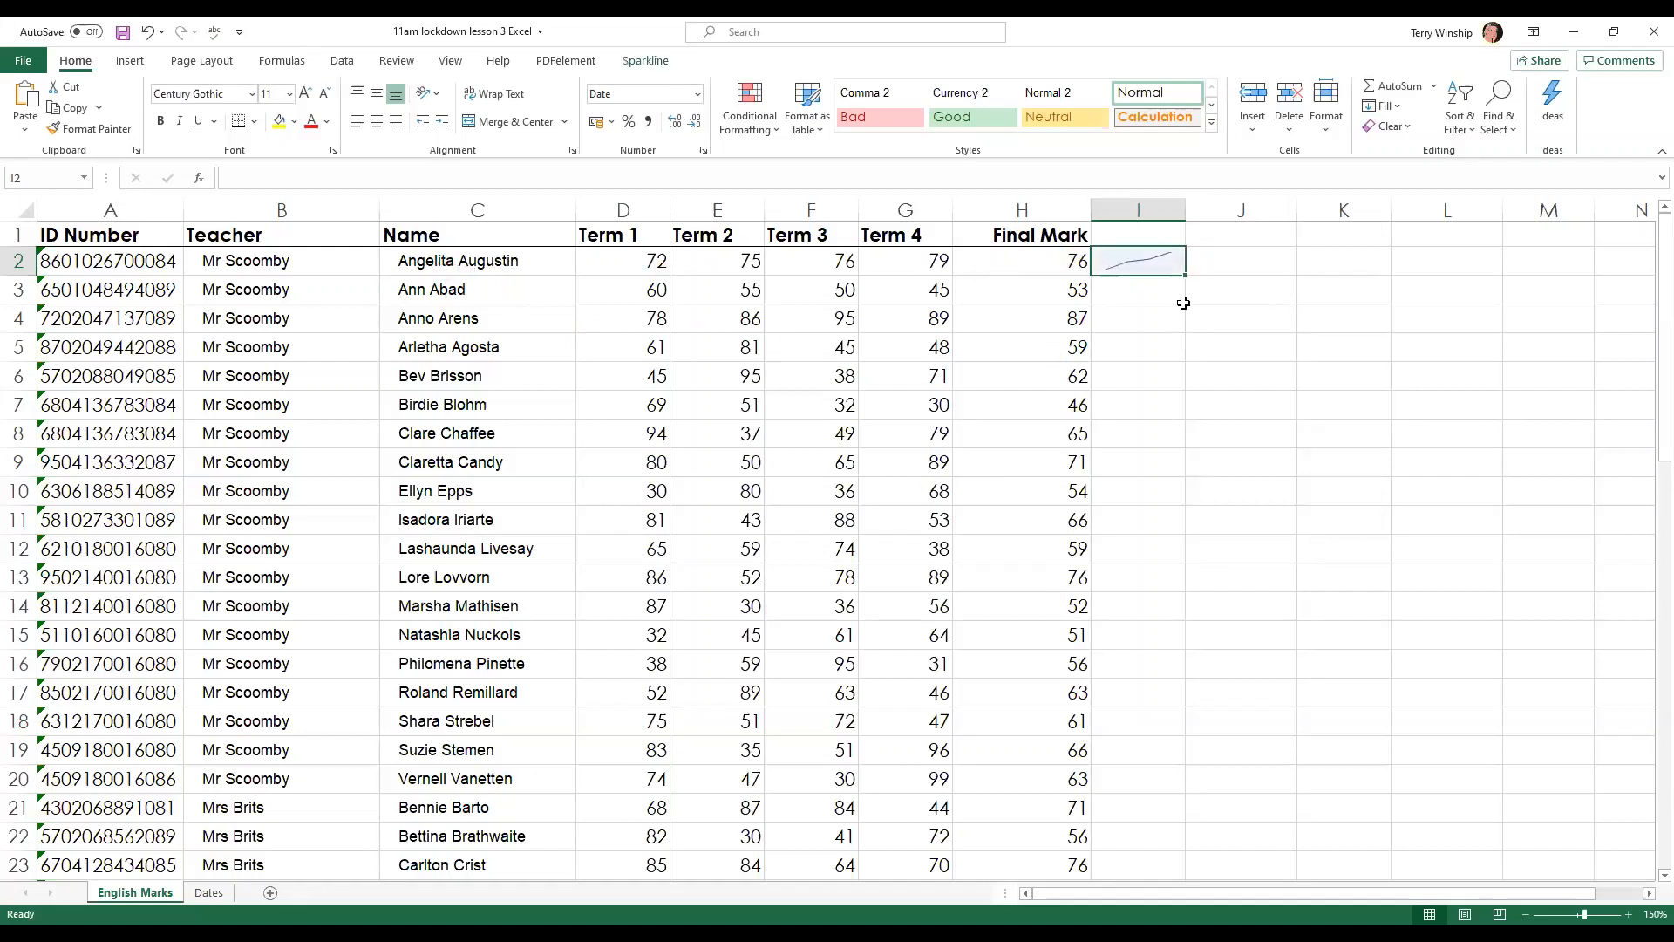
{"action": "left_click_drag", "start_coordinate": [1185, 272], "coordinate": [1187, 793]}
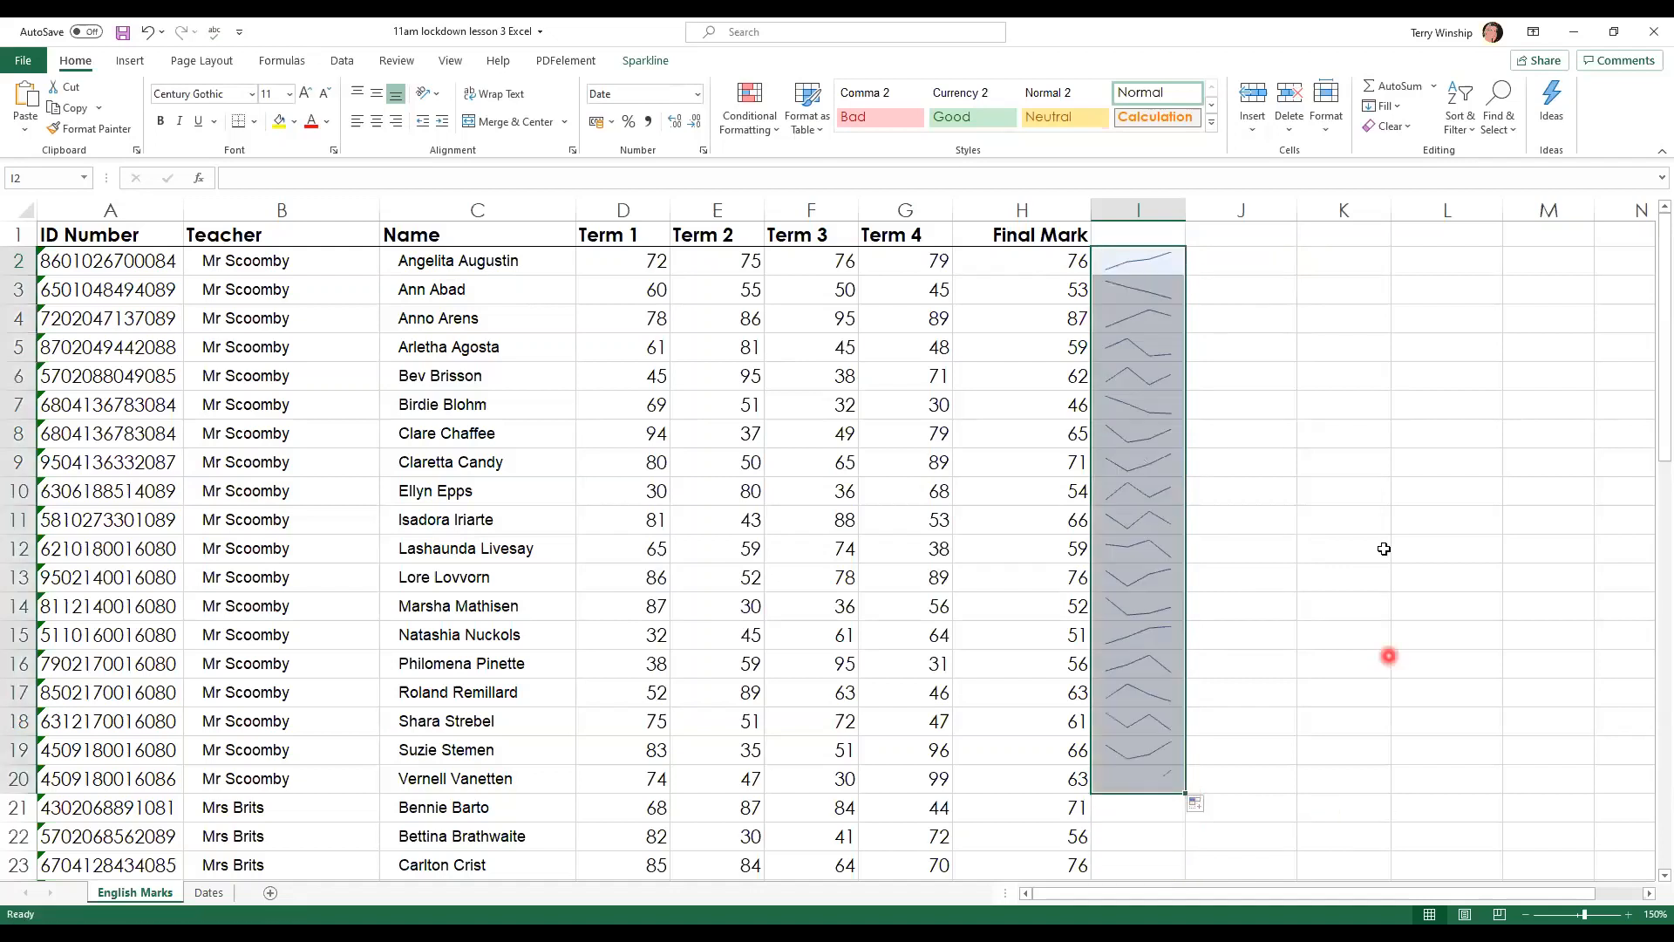
{"action": "left_click", "coordinate": [1370, 482]}
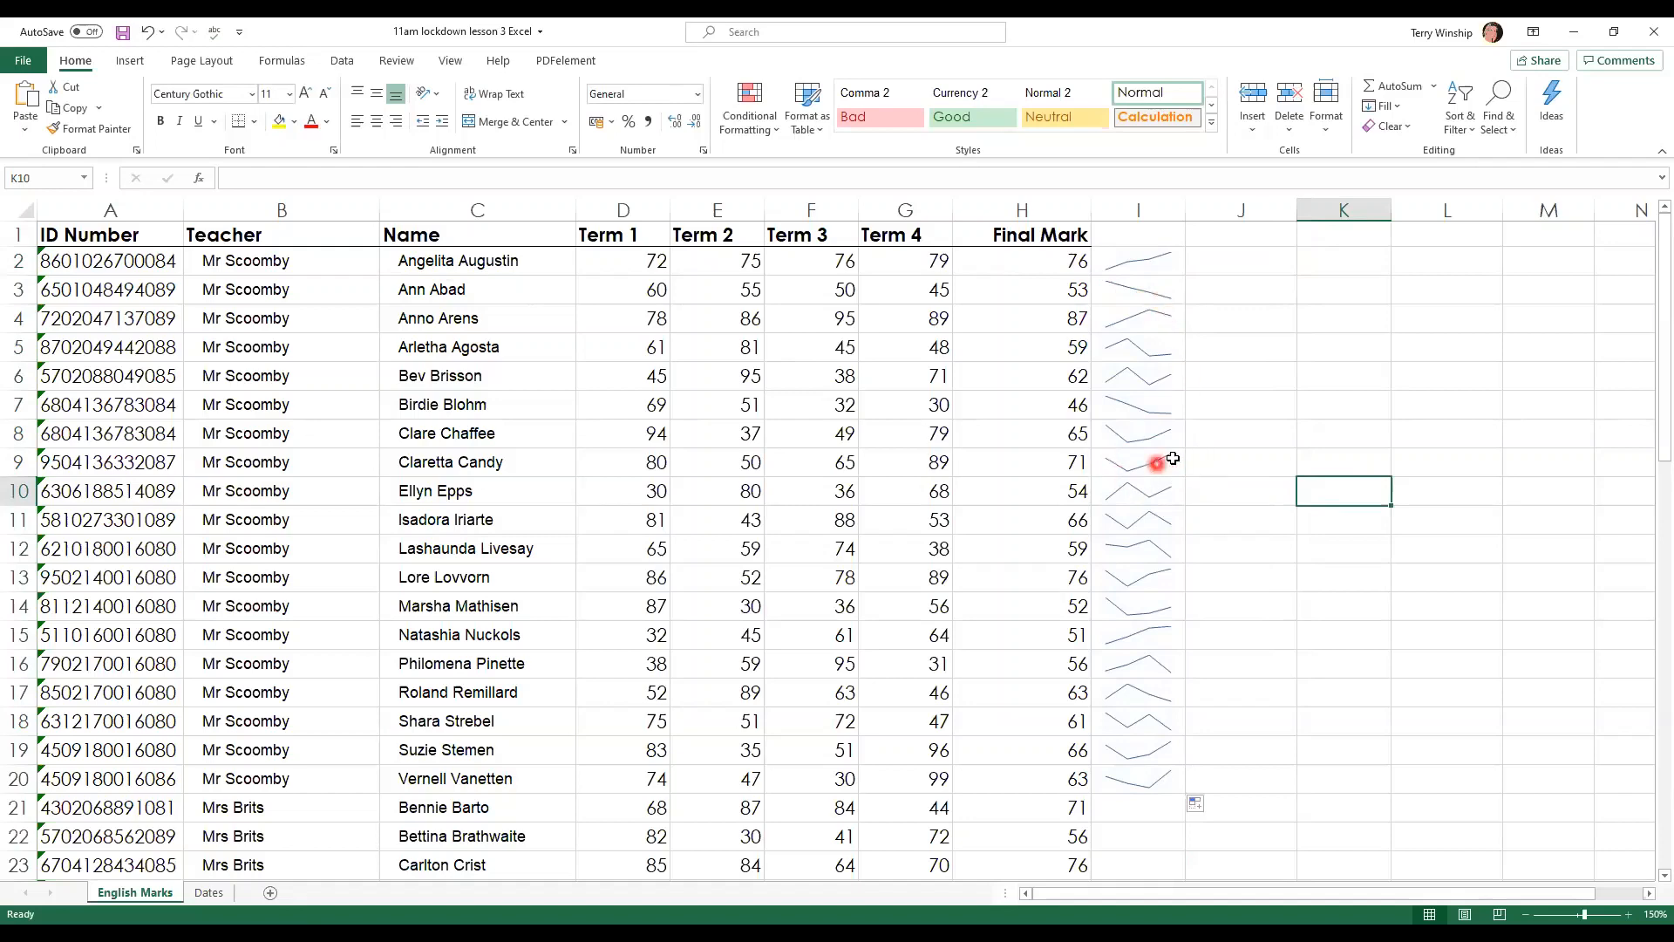
{"action": "scroll", "coordinate": [1210, 450], "scroll_direction": "down", "scroll_amount": 1}
{"action": "scroll", "coordinate": [1210, 451], "scroll_direction": "down", "scroll_amount": 2}
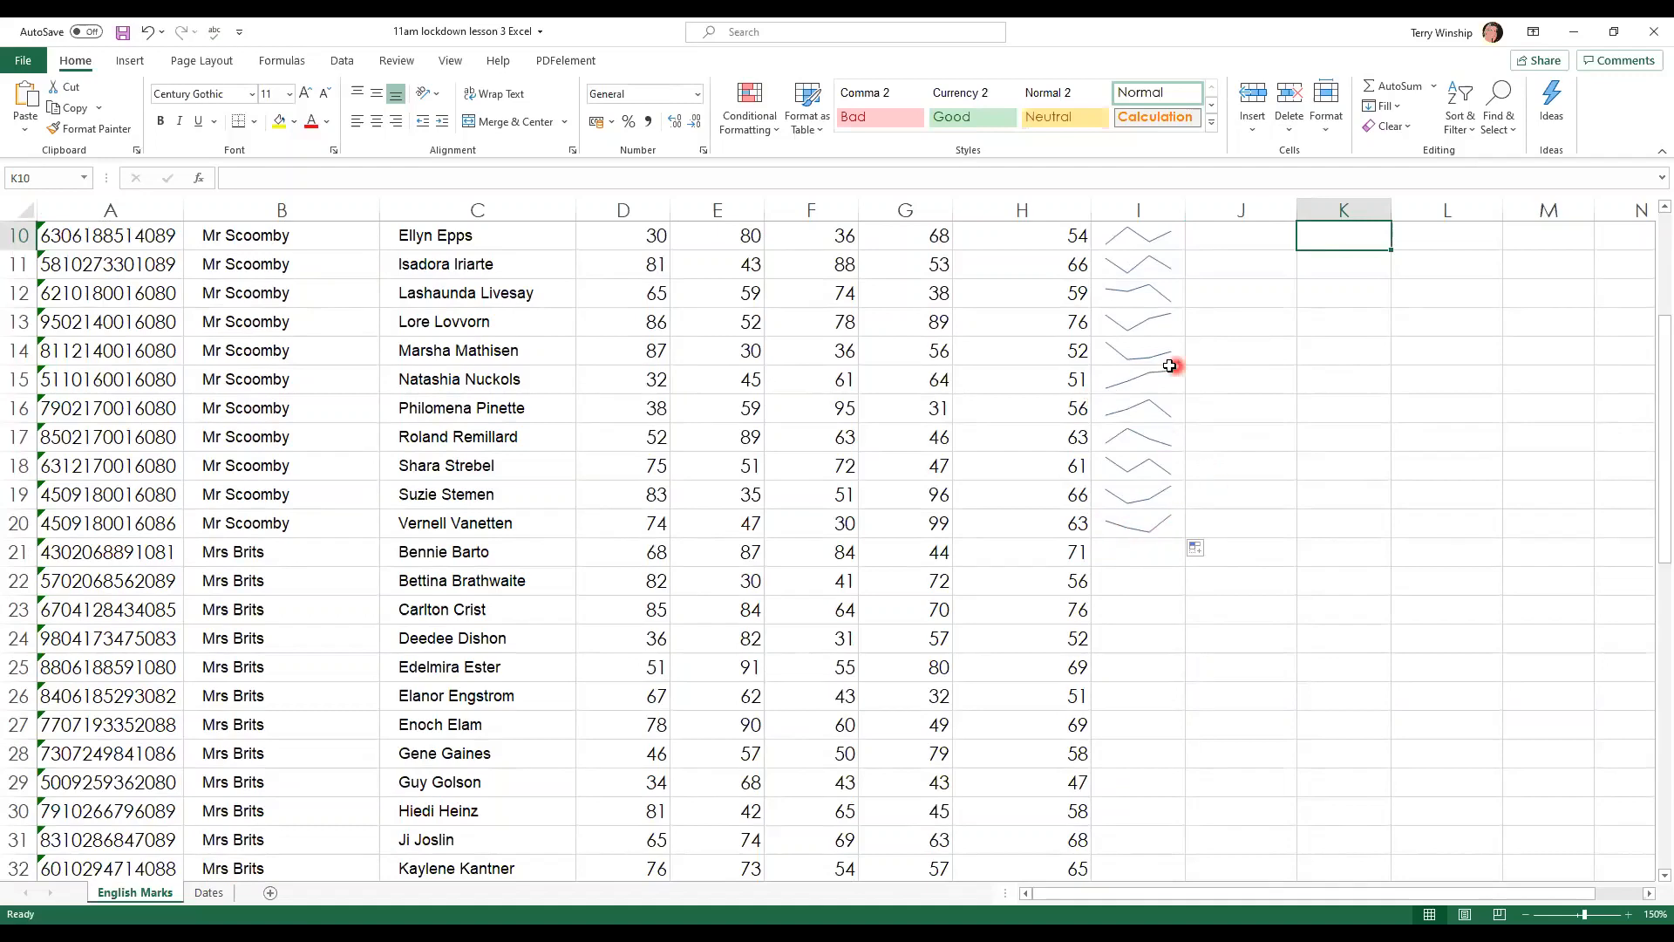
{"action": "scroll", "coordinate": [1243, 402], "scroll_direction": "up", "scroll_amount": 3}
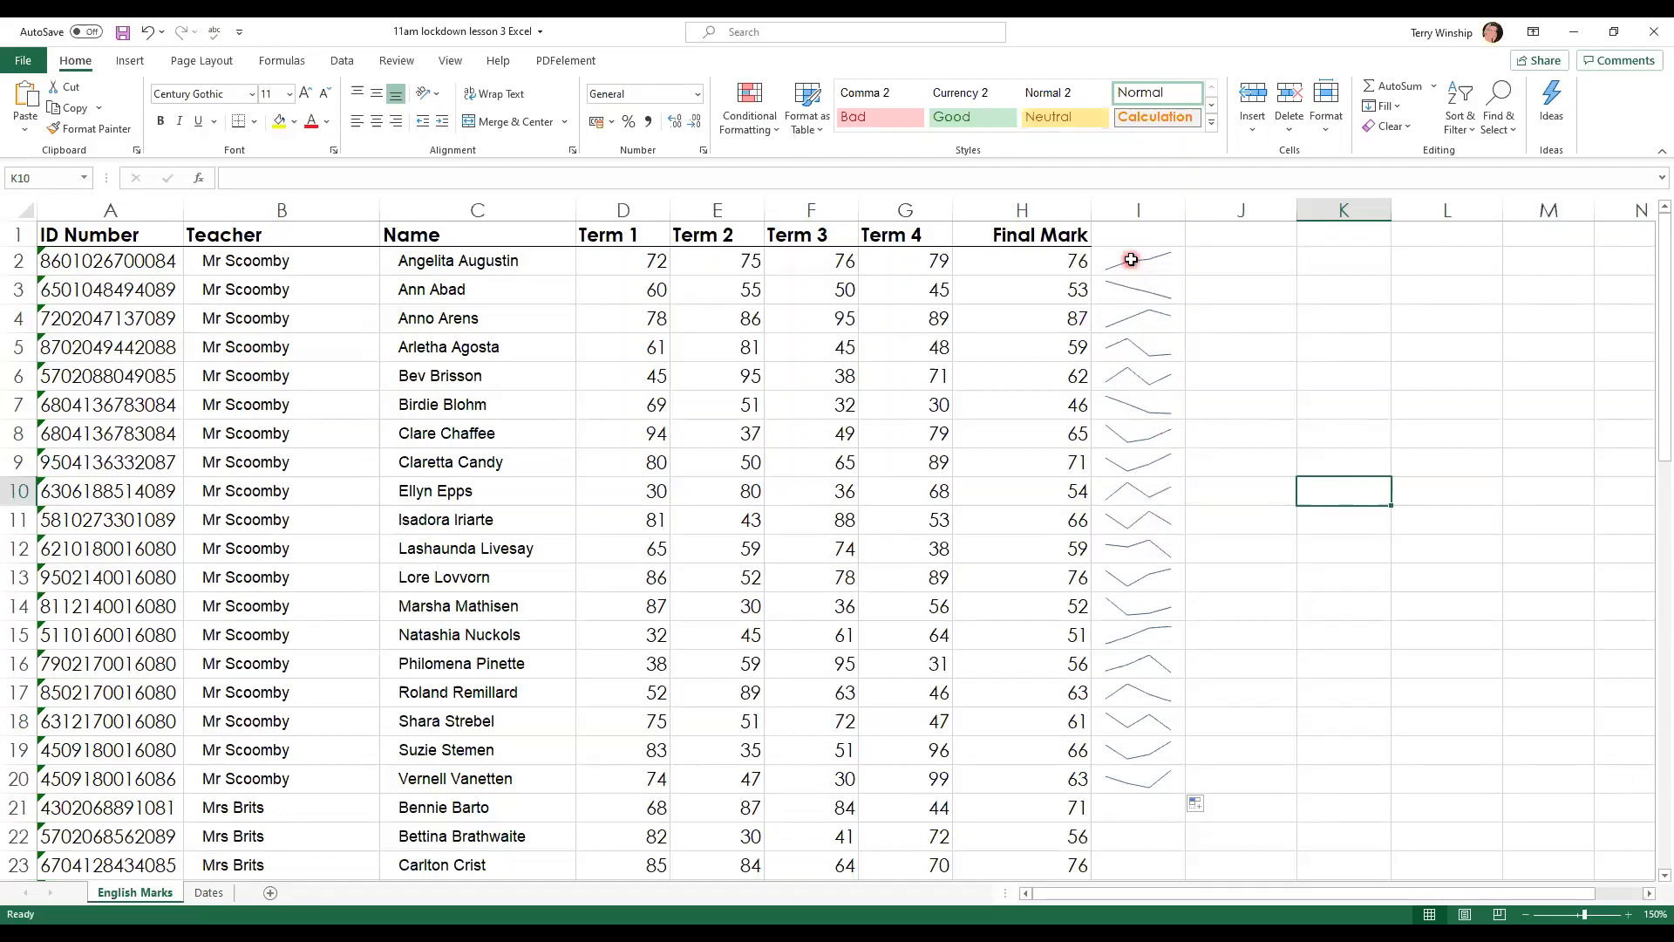
Step: Extend the sparklines from I20 down through the last student in row 51
{"action": "scroll", "coordinate": [1143, 397], "scroll_direction": "down", "scroll_amount": 5}
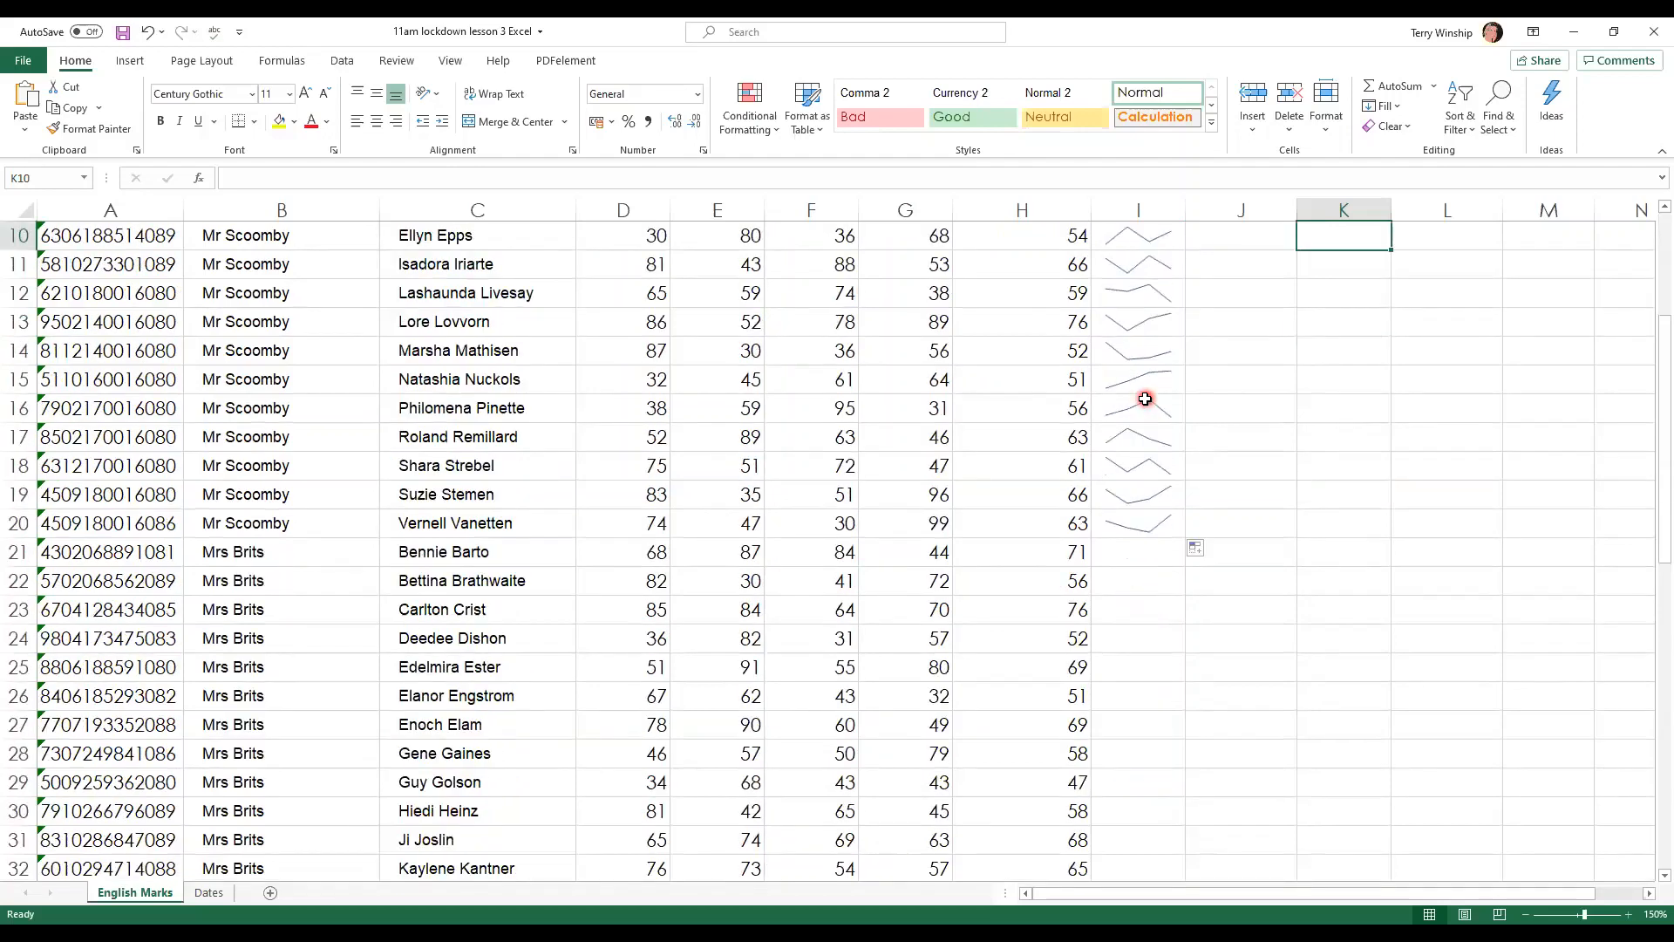
{"action": "left_click", "coordinate": [1149, 353]}
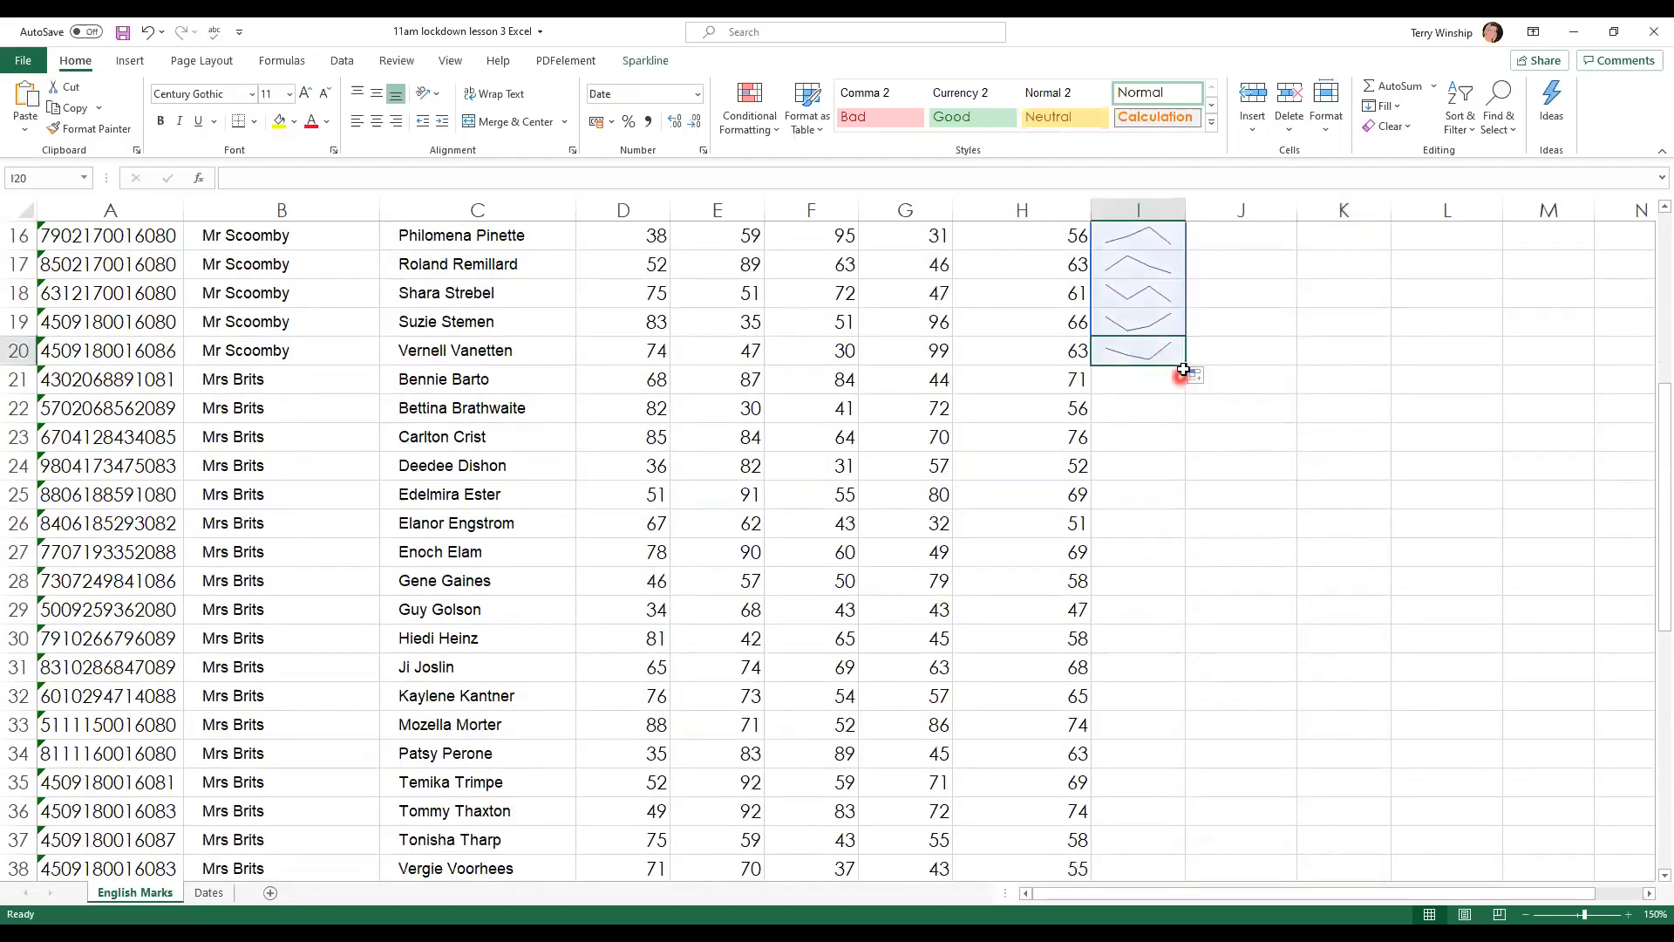
{"action": "left_click", "coordinate": [1249, 361]}
{"action": "left_click", "coordinate": [1123, 356]}
{"action": "left_click_drag", "start_coordinate": [1182, 365], "coordinate": [1230, 811]}
{"action": "left_click", "coordinate": [1289, 809]}
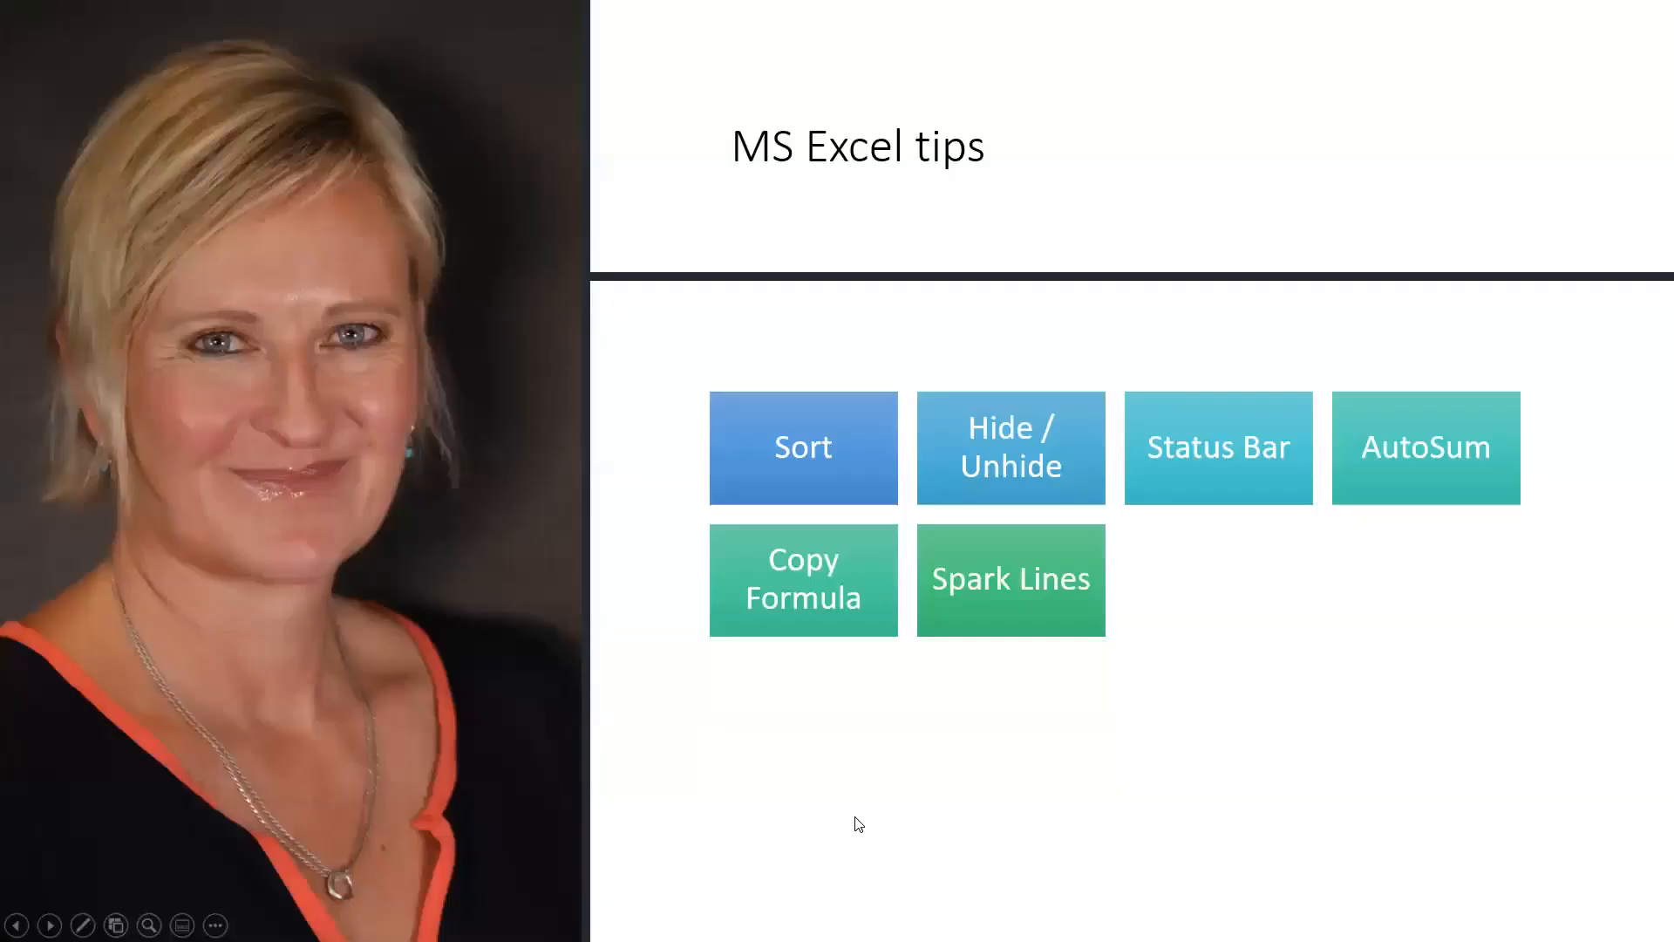
{"action": "key", "text": "Right"}
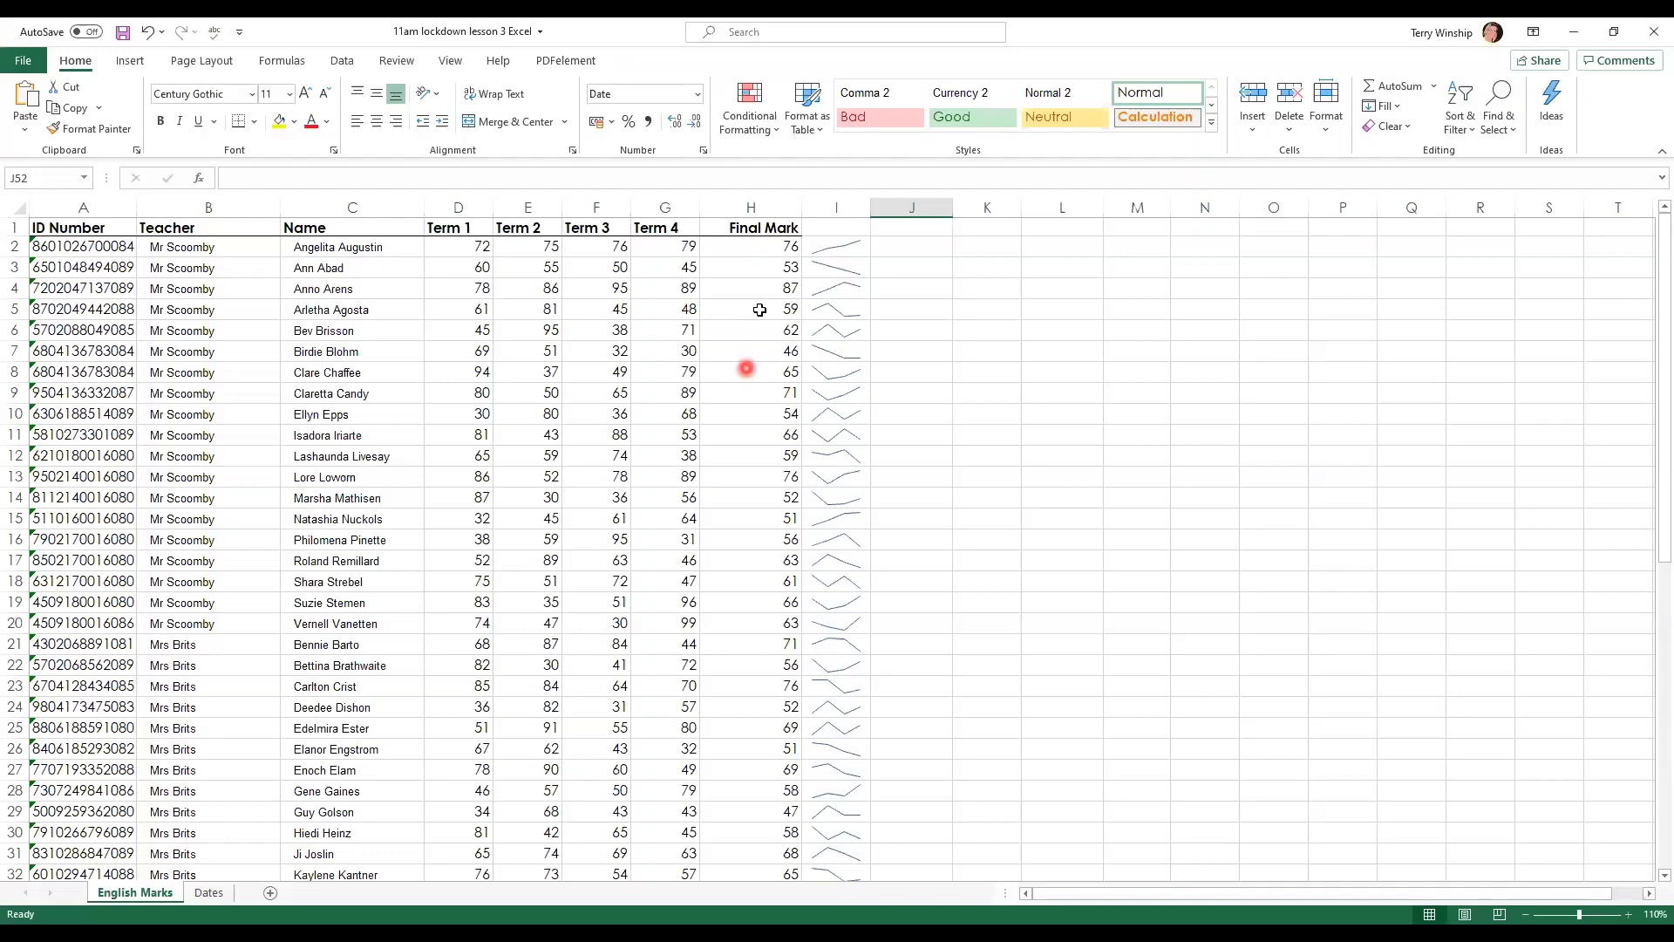
{"action": "scroll", "coordinate": [758, 251], "scroll_direction": "down", "scroll_amount": 11}
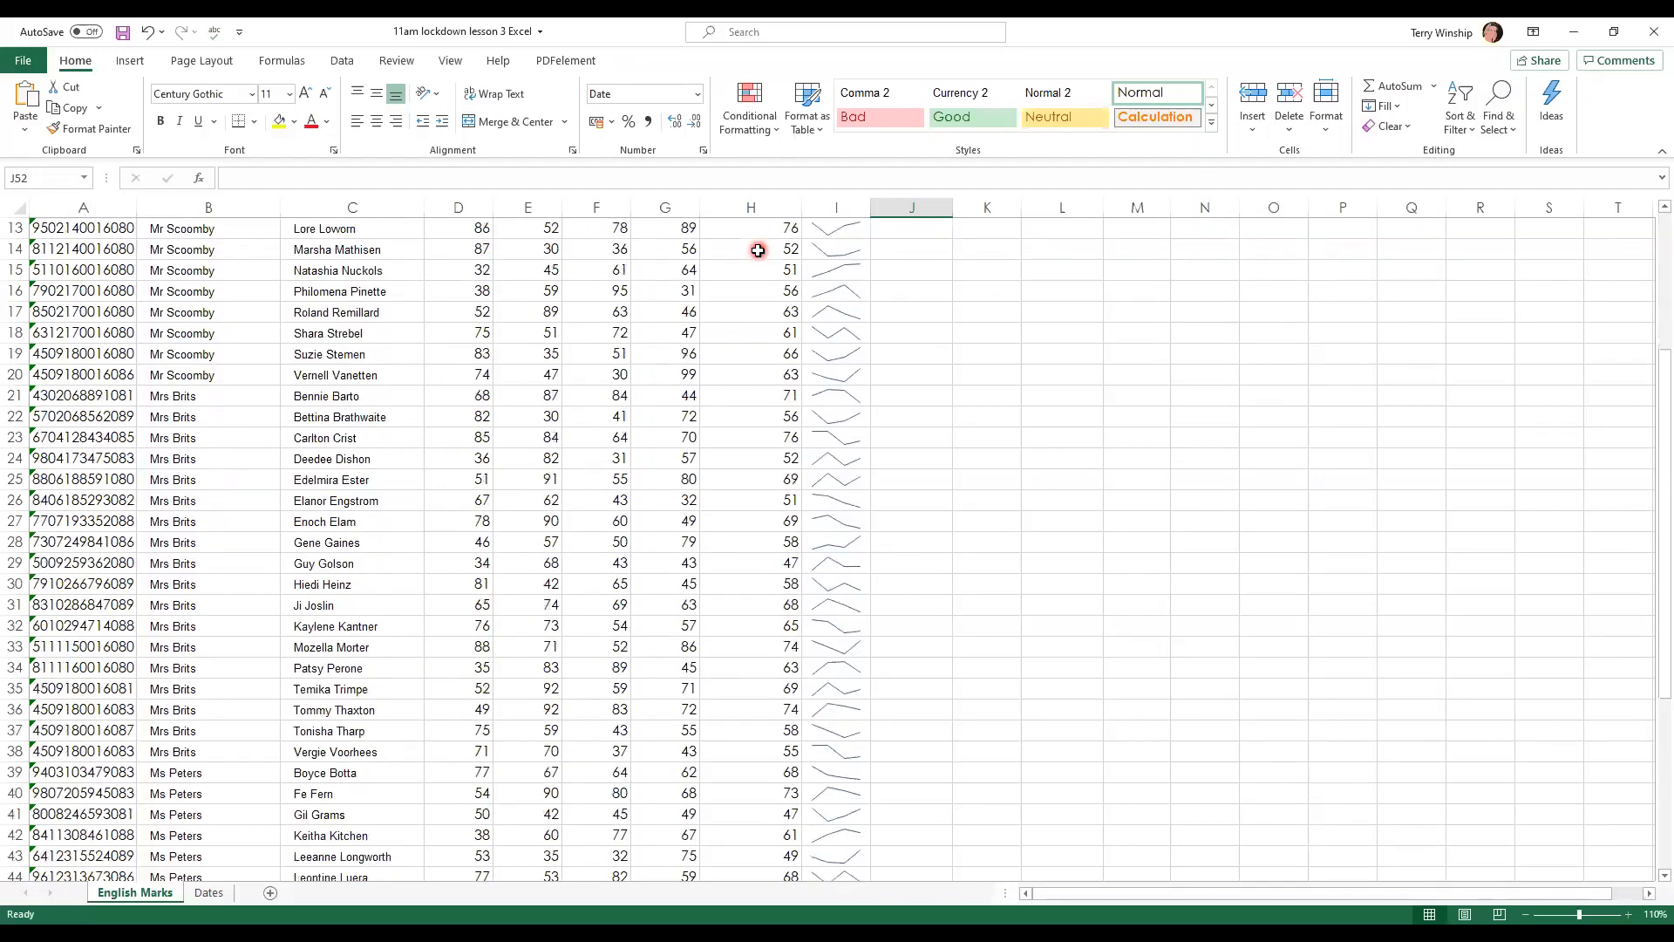
{"action": "scroll", "coordinate": [757, 251], "scroll_direction": "up", "scroll_amount": 11}
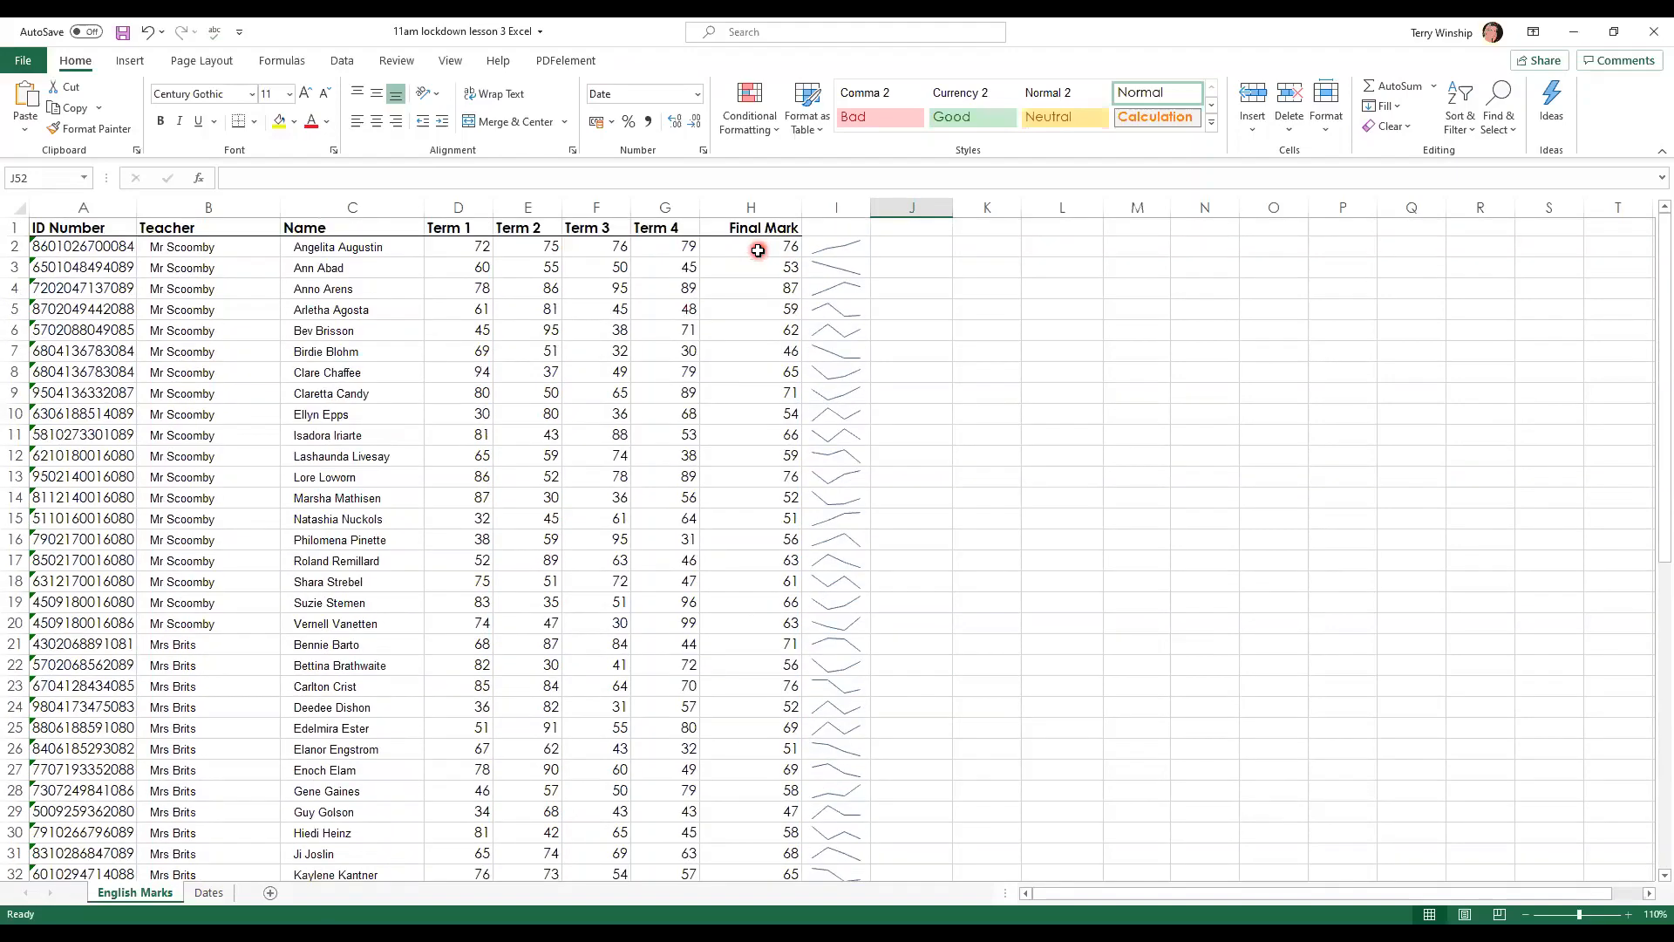
{"action": "scroll", "coordinate": [758, 250], "scroll_direction": "down", "scroll_amount": 8}
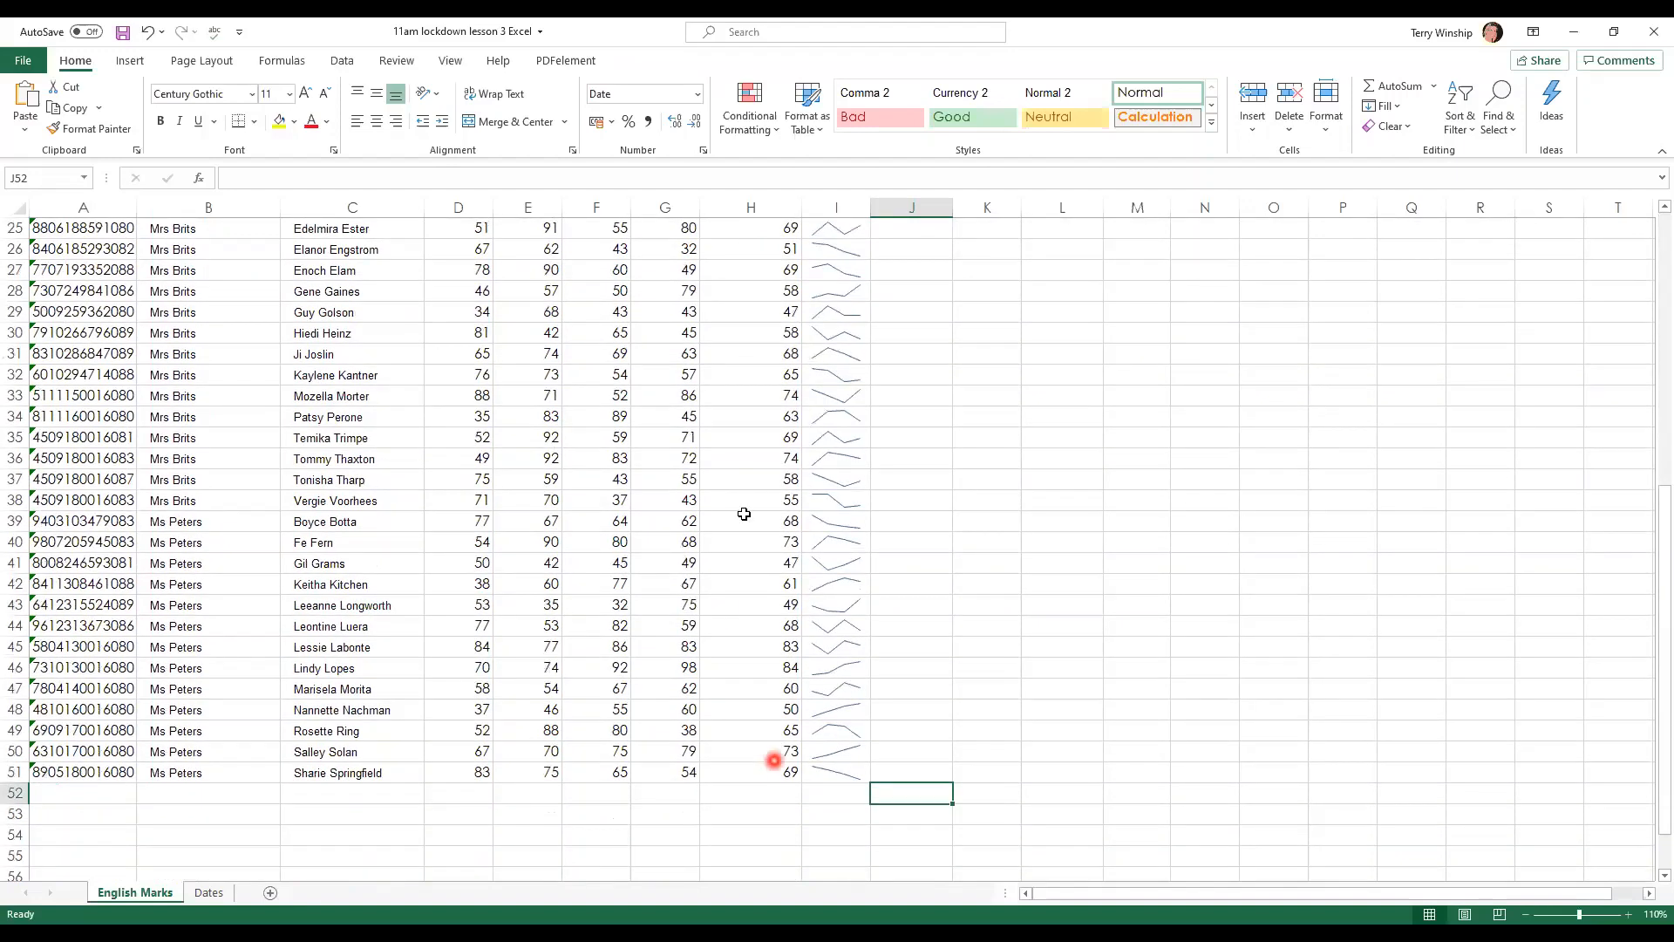
{"action": "scroll", "coordinate": [751, 414], "scroll_direction": "up", "scroll_amount": 8}
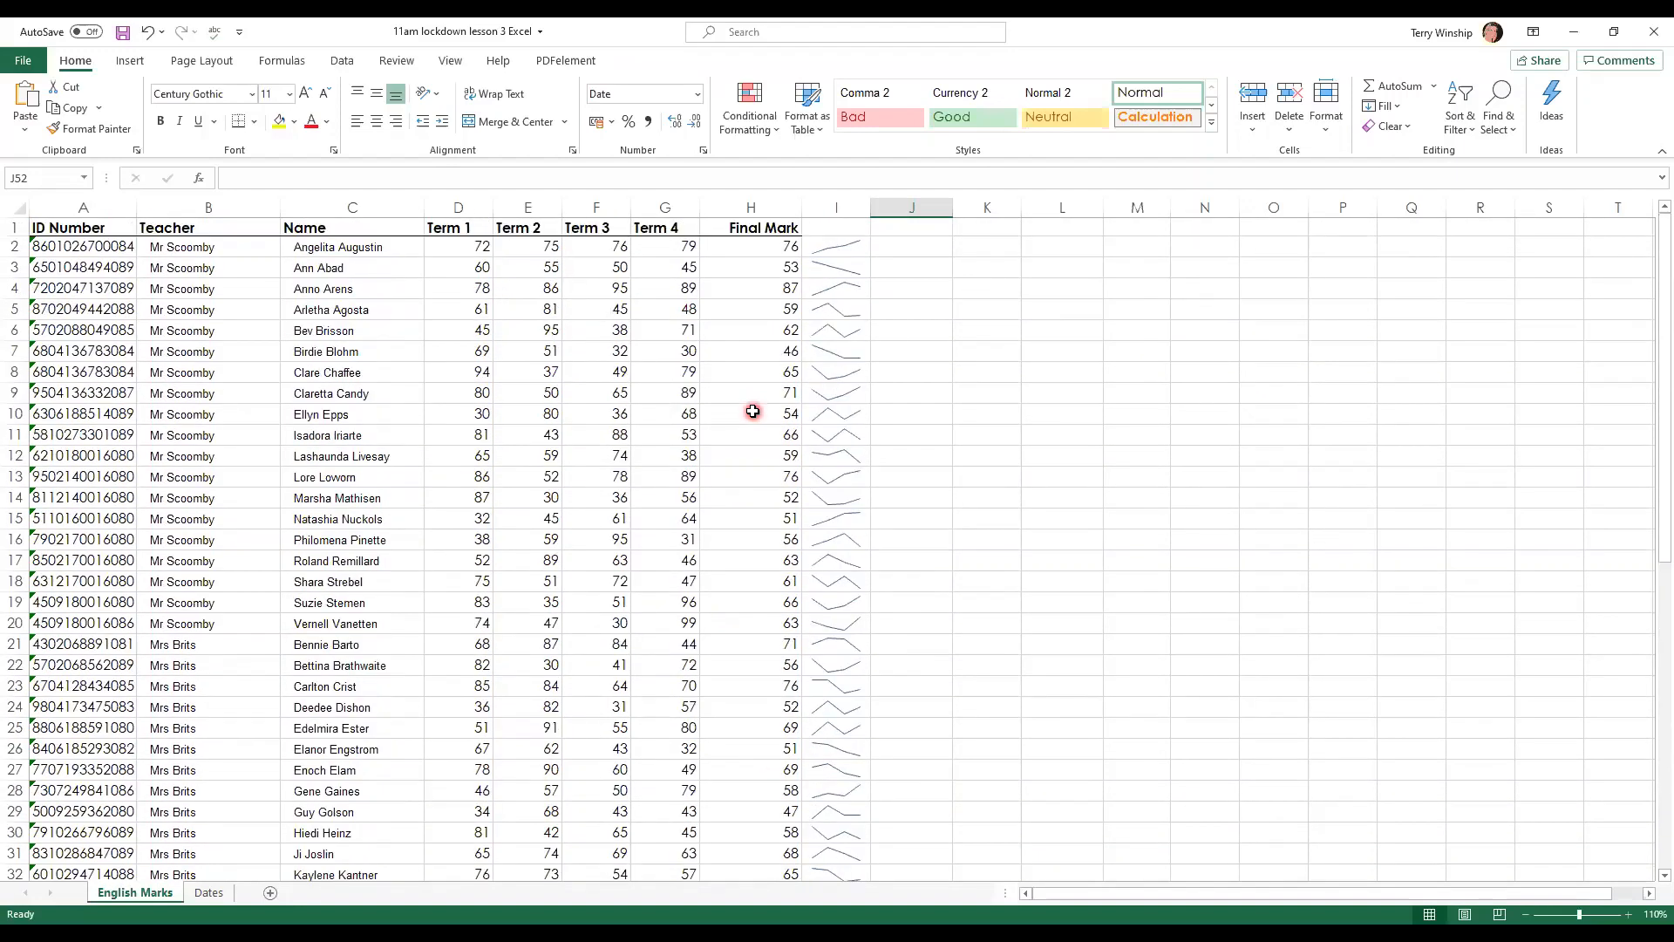
Step: Sort the entire marks sheet by Final Mark from Smallest to Largest, deleting the existing Teacher sort level
{"action": "left_click", "coordinate": [18, 208]}
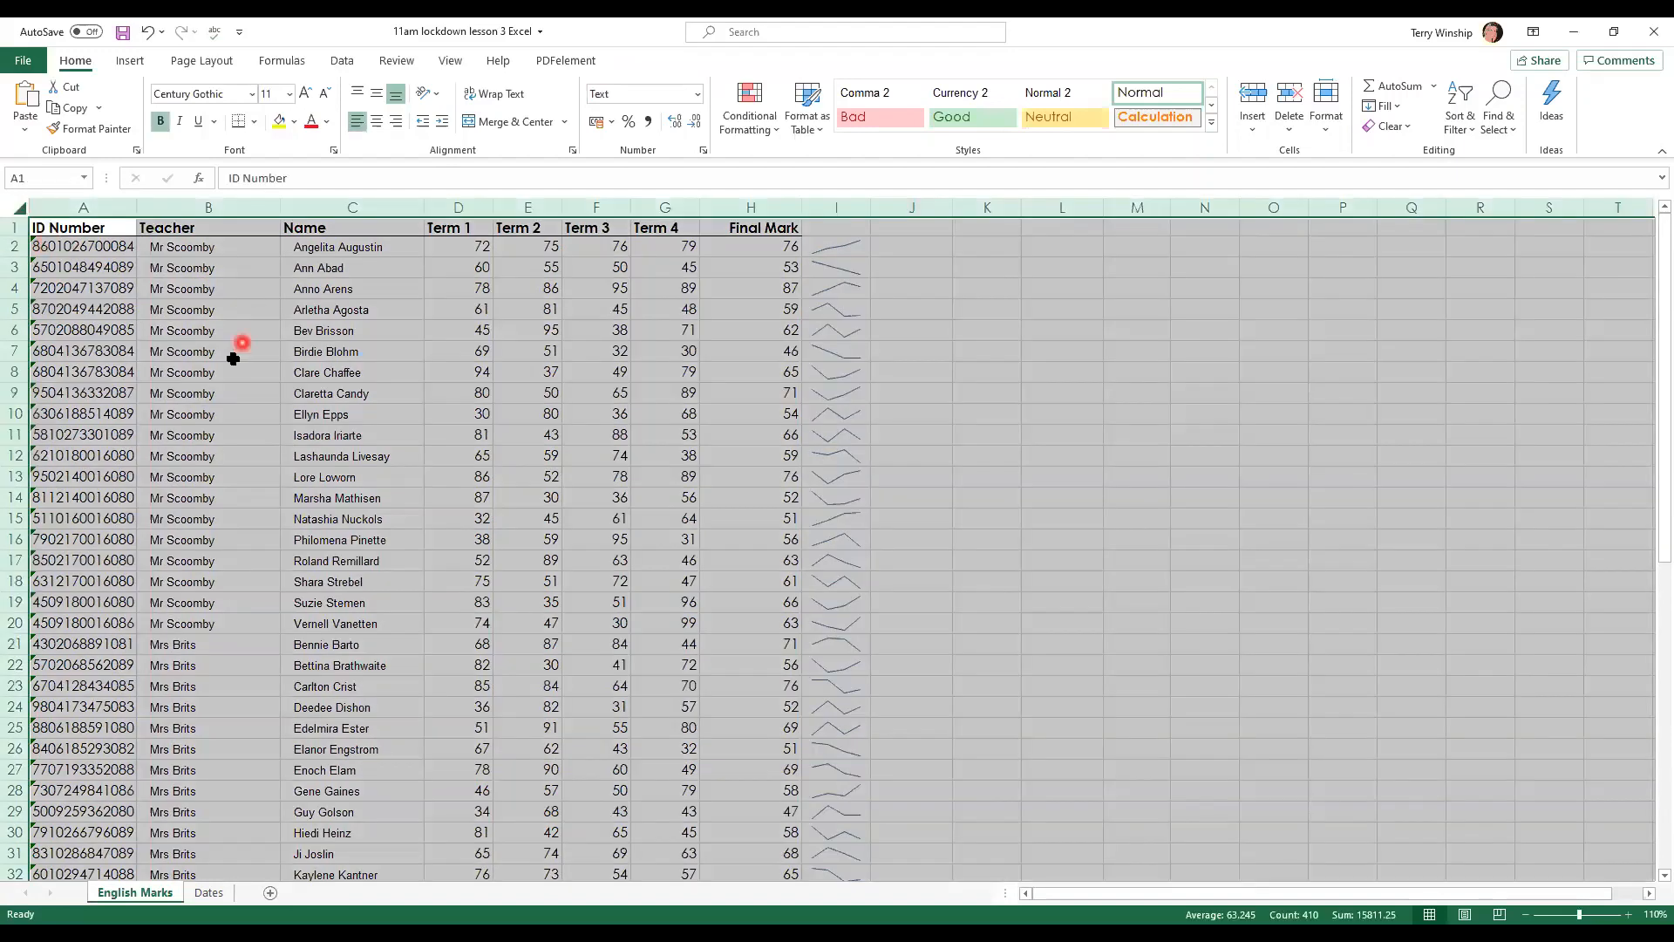
{"action": "left_click", "coordinate": [345, 61]}
{"action": "left_click", "coordinate": [684, 103]}
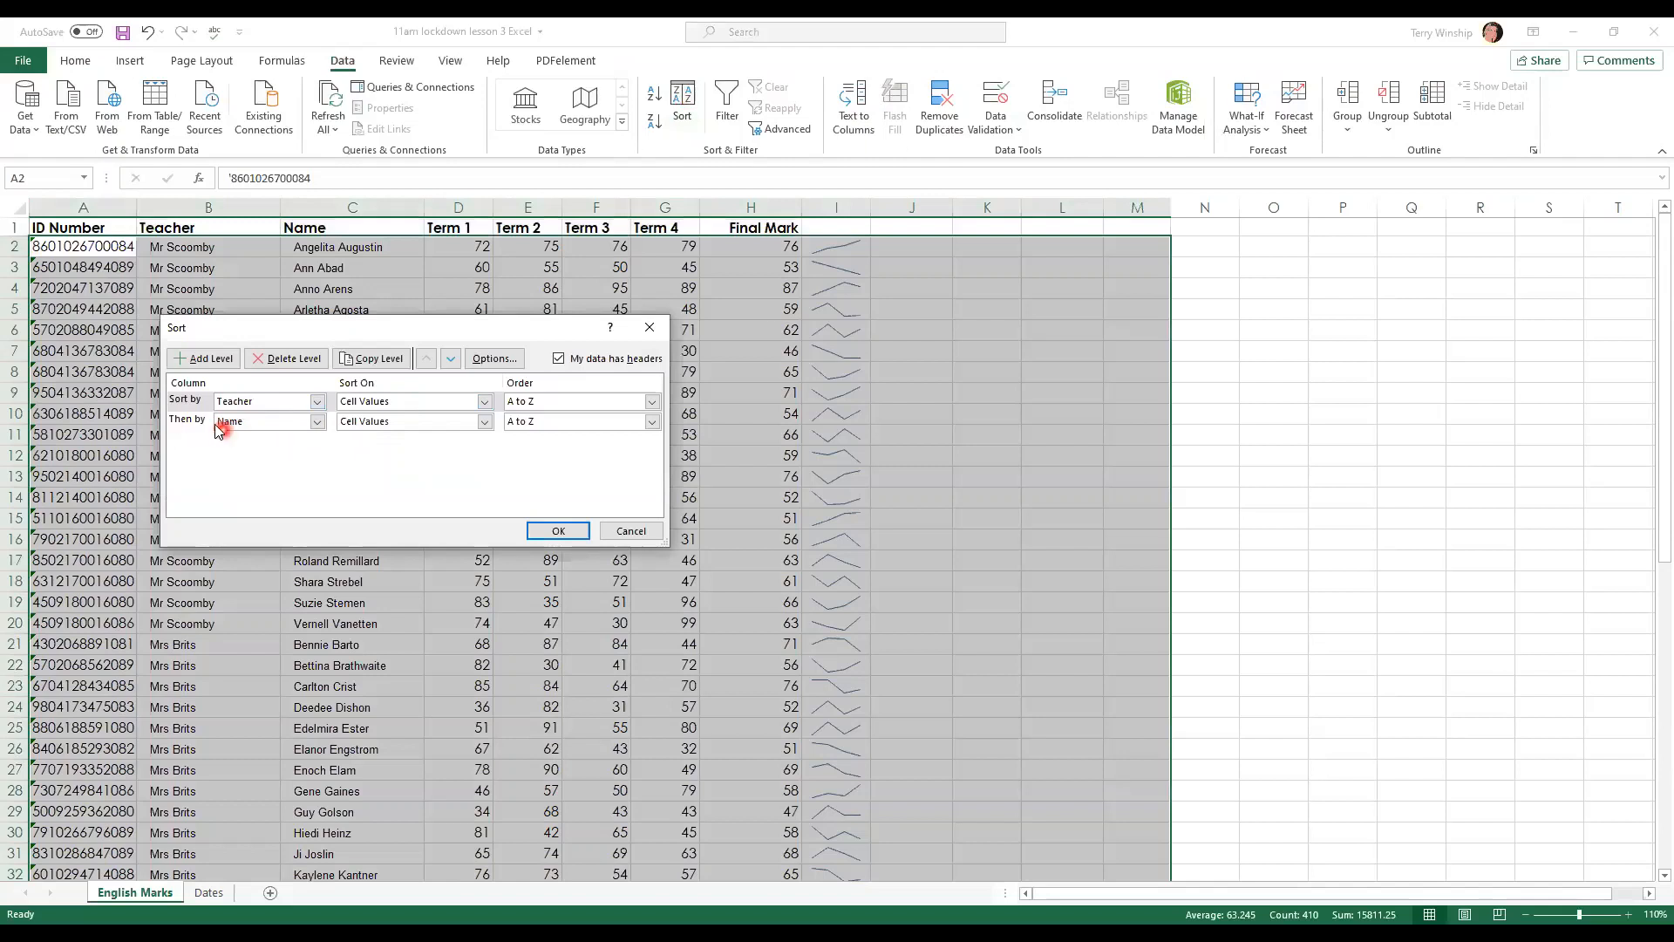
{"action": "left_click", "coordinate": [287, 359]}
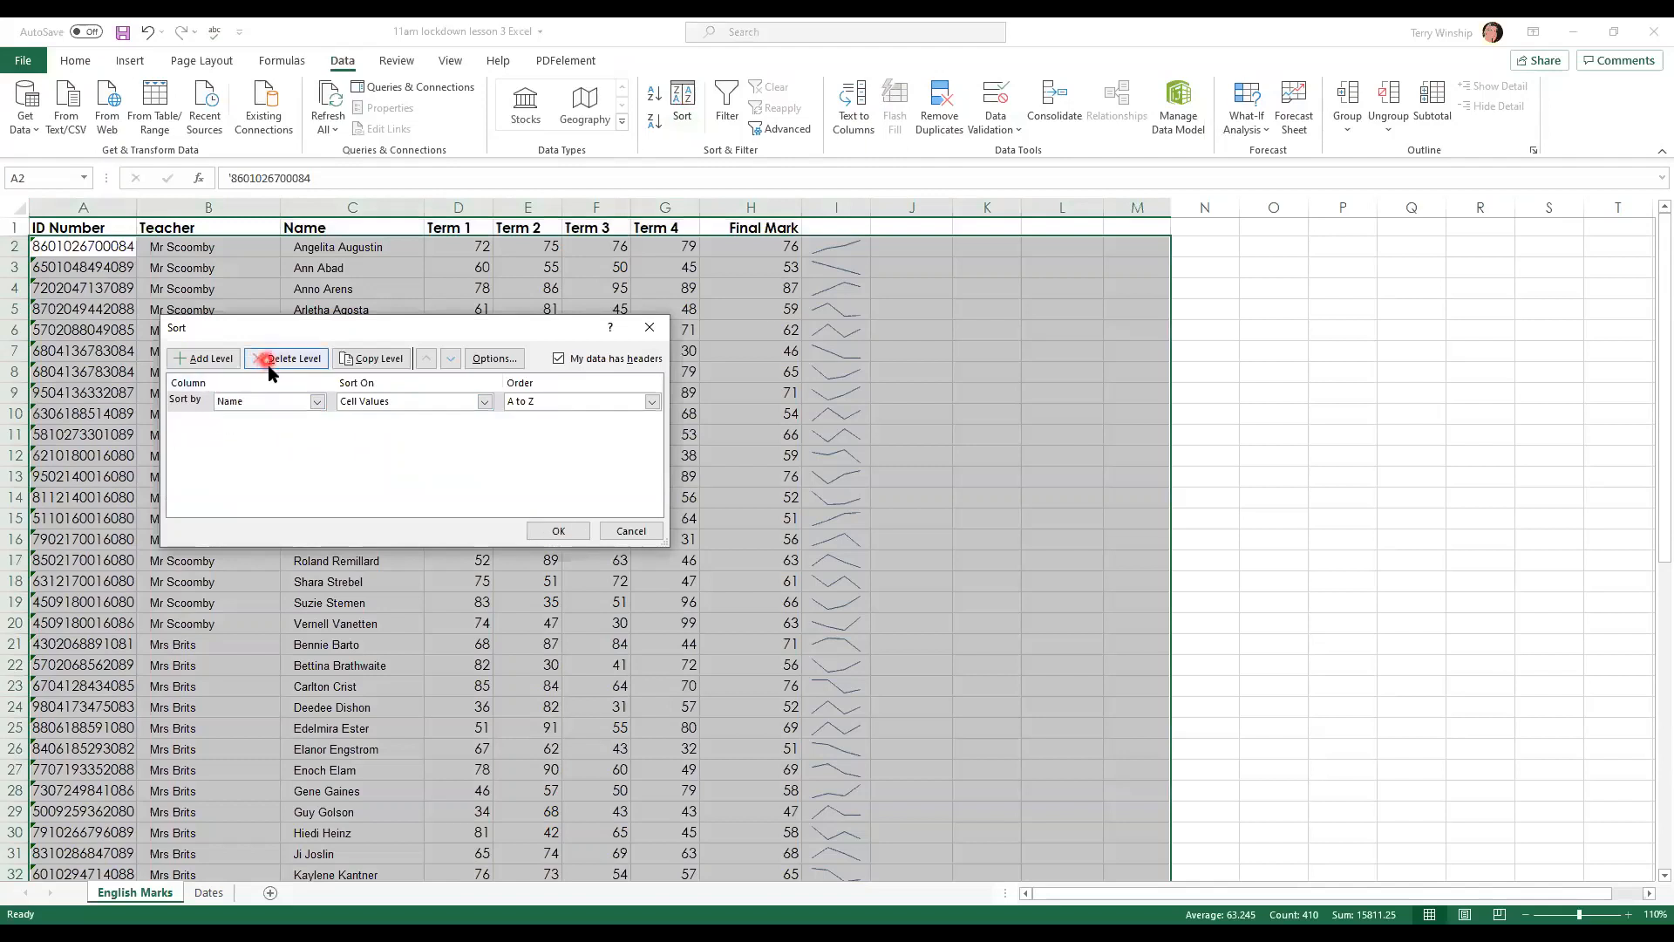
{"action": "left_click", "coordinate": [316, 402]}
{"action": "left_click", "coordinate": [253, 486]}
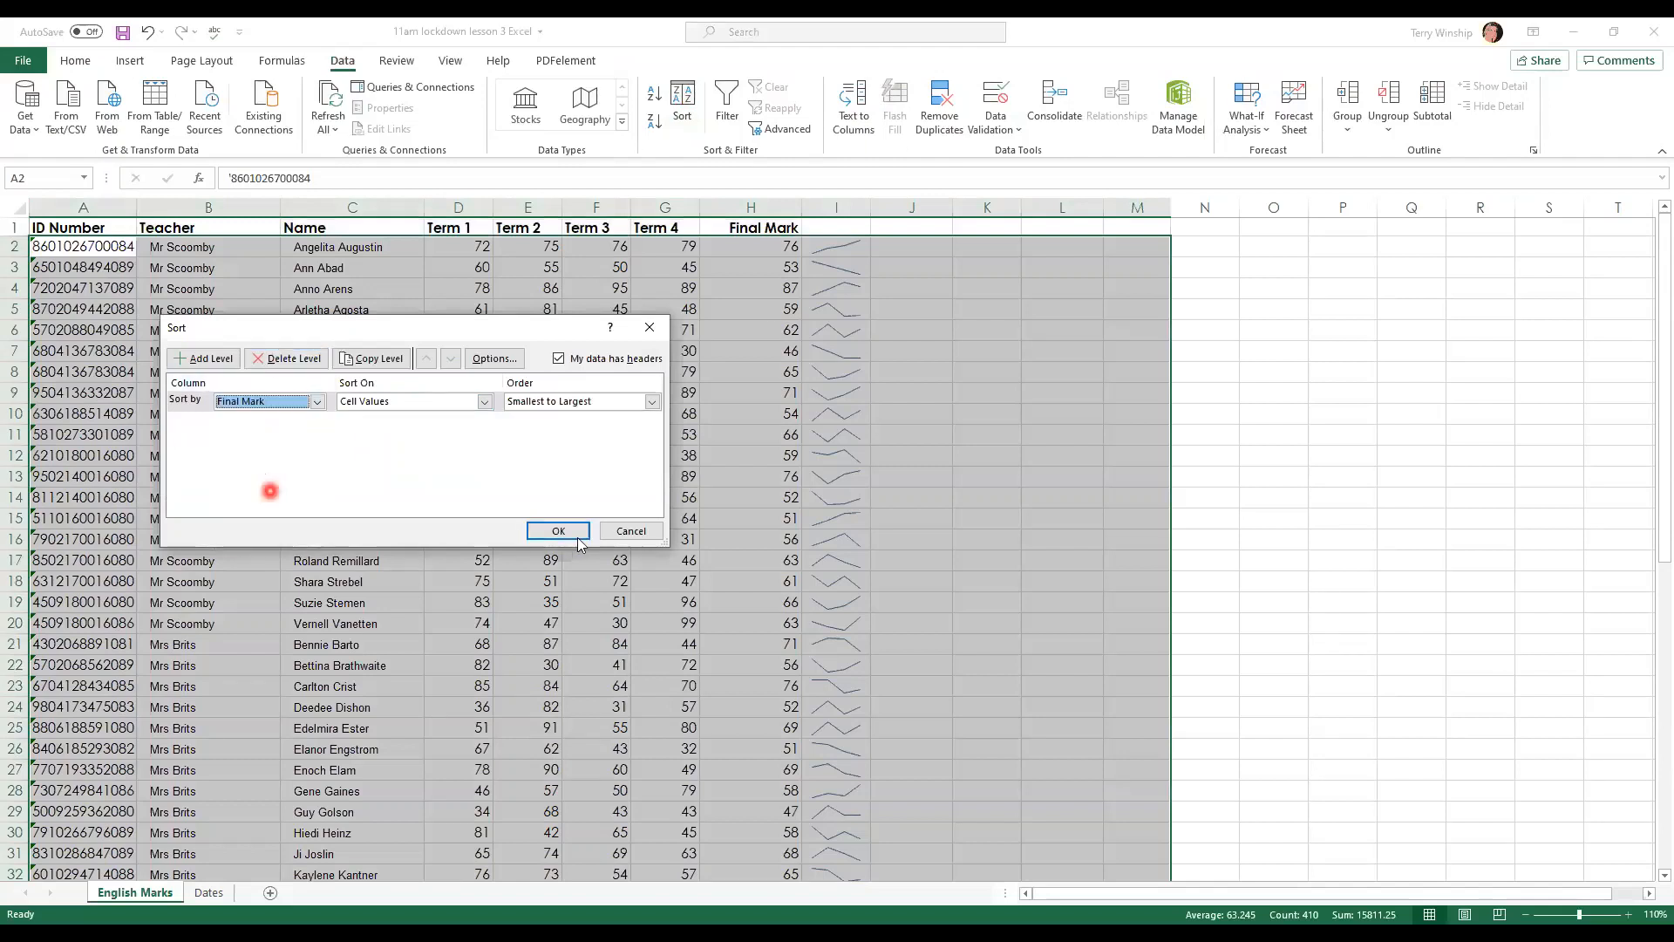
{"action": "left_click", "coordinate": [559, 531]}
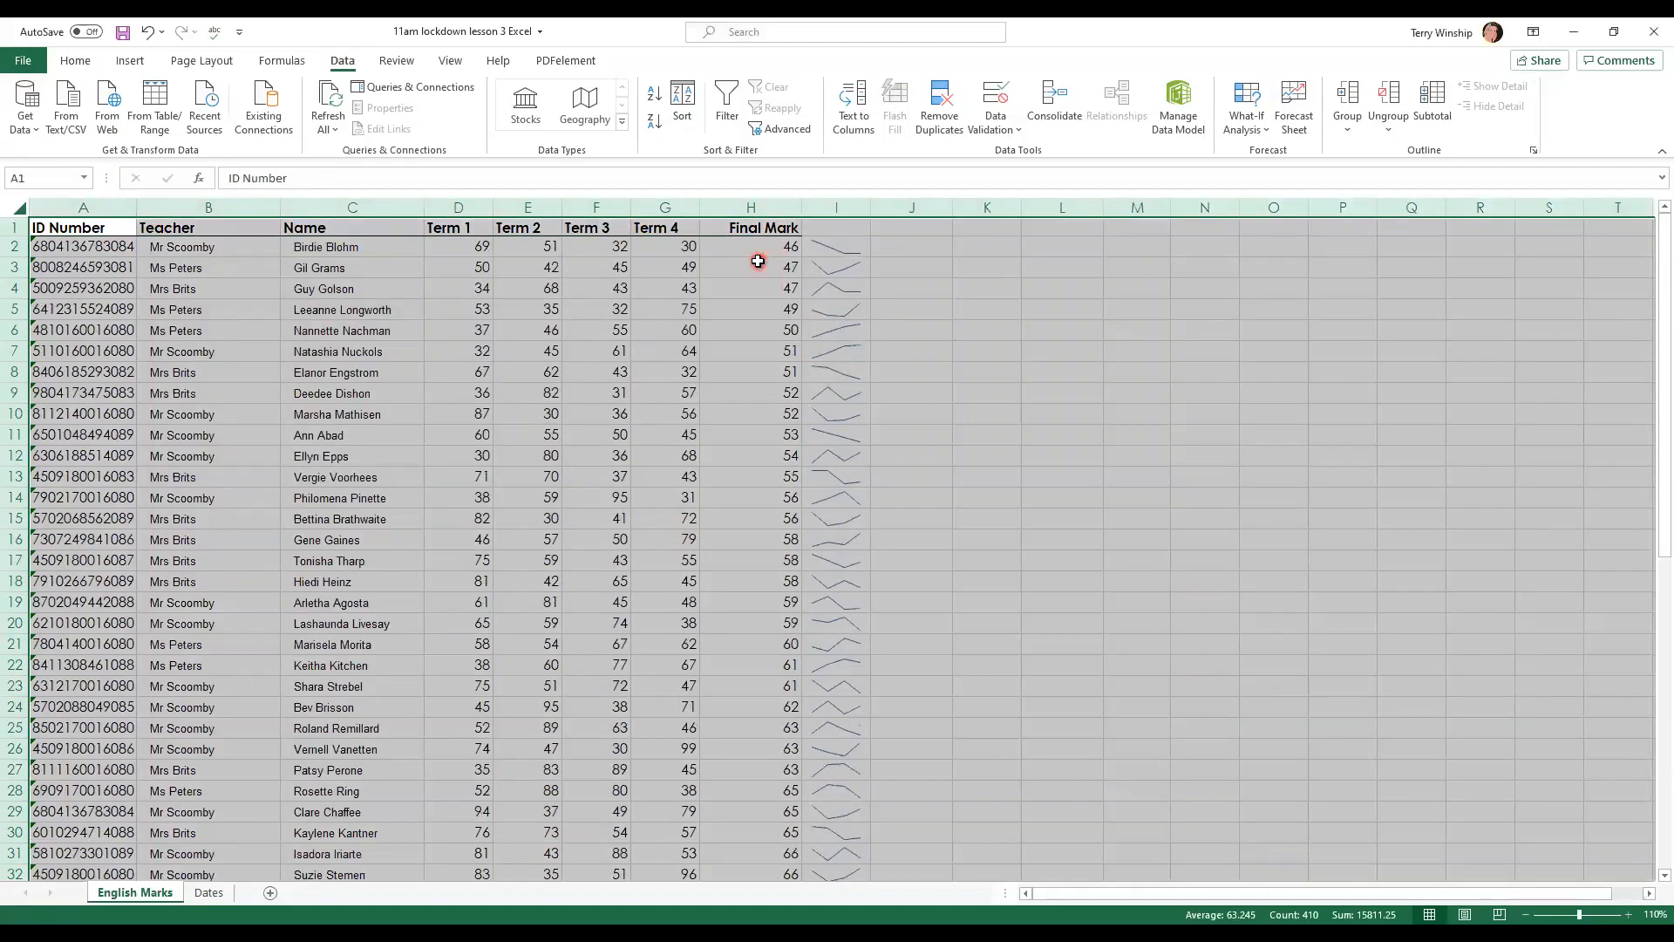
{"action": "scroll", "coordinate": [758, 266], "scroll_direction": "down", "scroll_amount": 12}
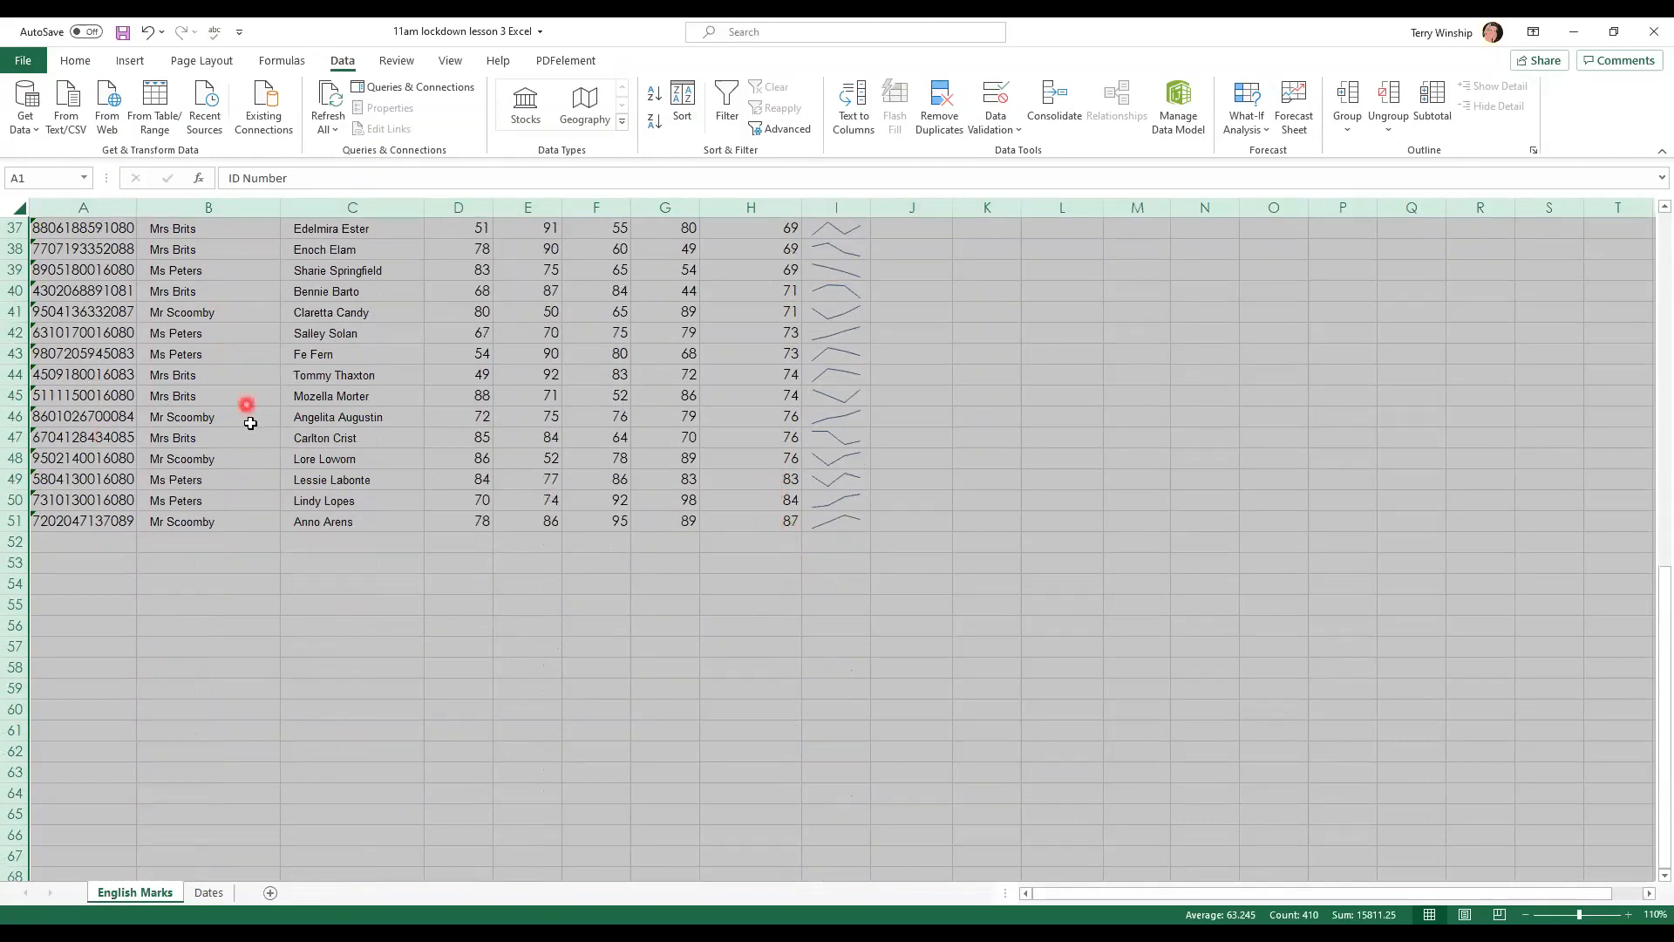
Step: Undo the Final Mark sort so the students return to their grouping by teacher
{"action": "left_click", "coordinate": [149, 33]}
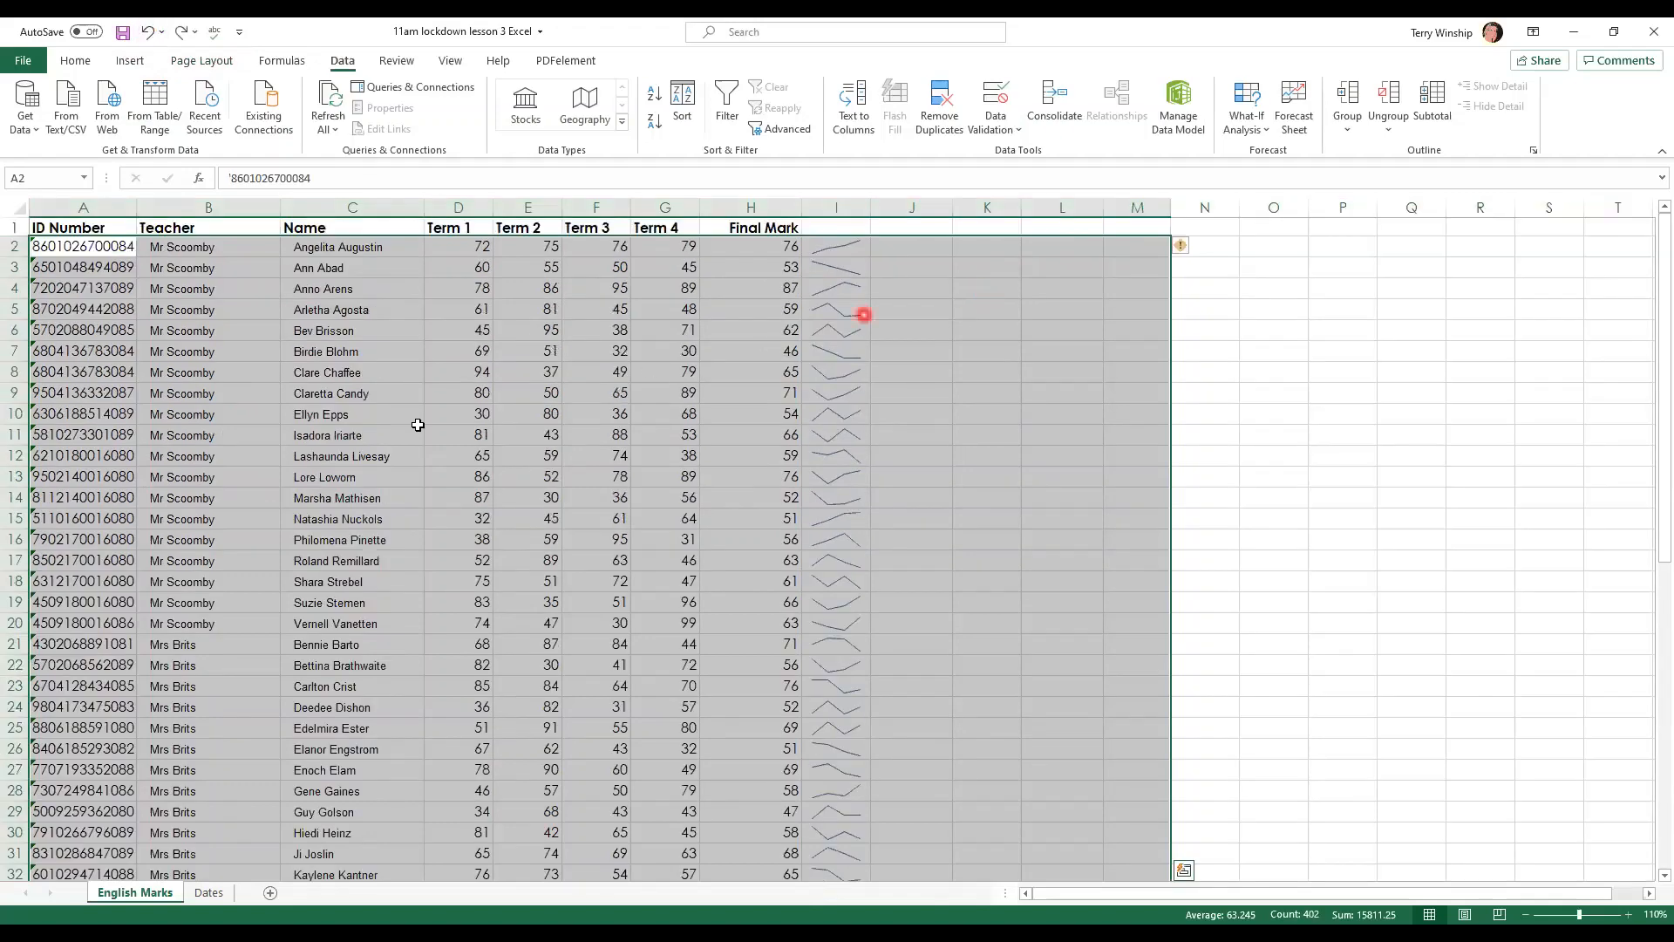
{"action": "left_click", "coordinate": [214, 249]}
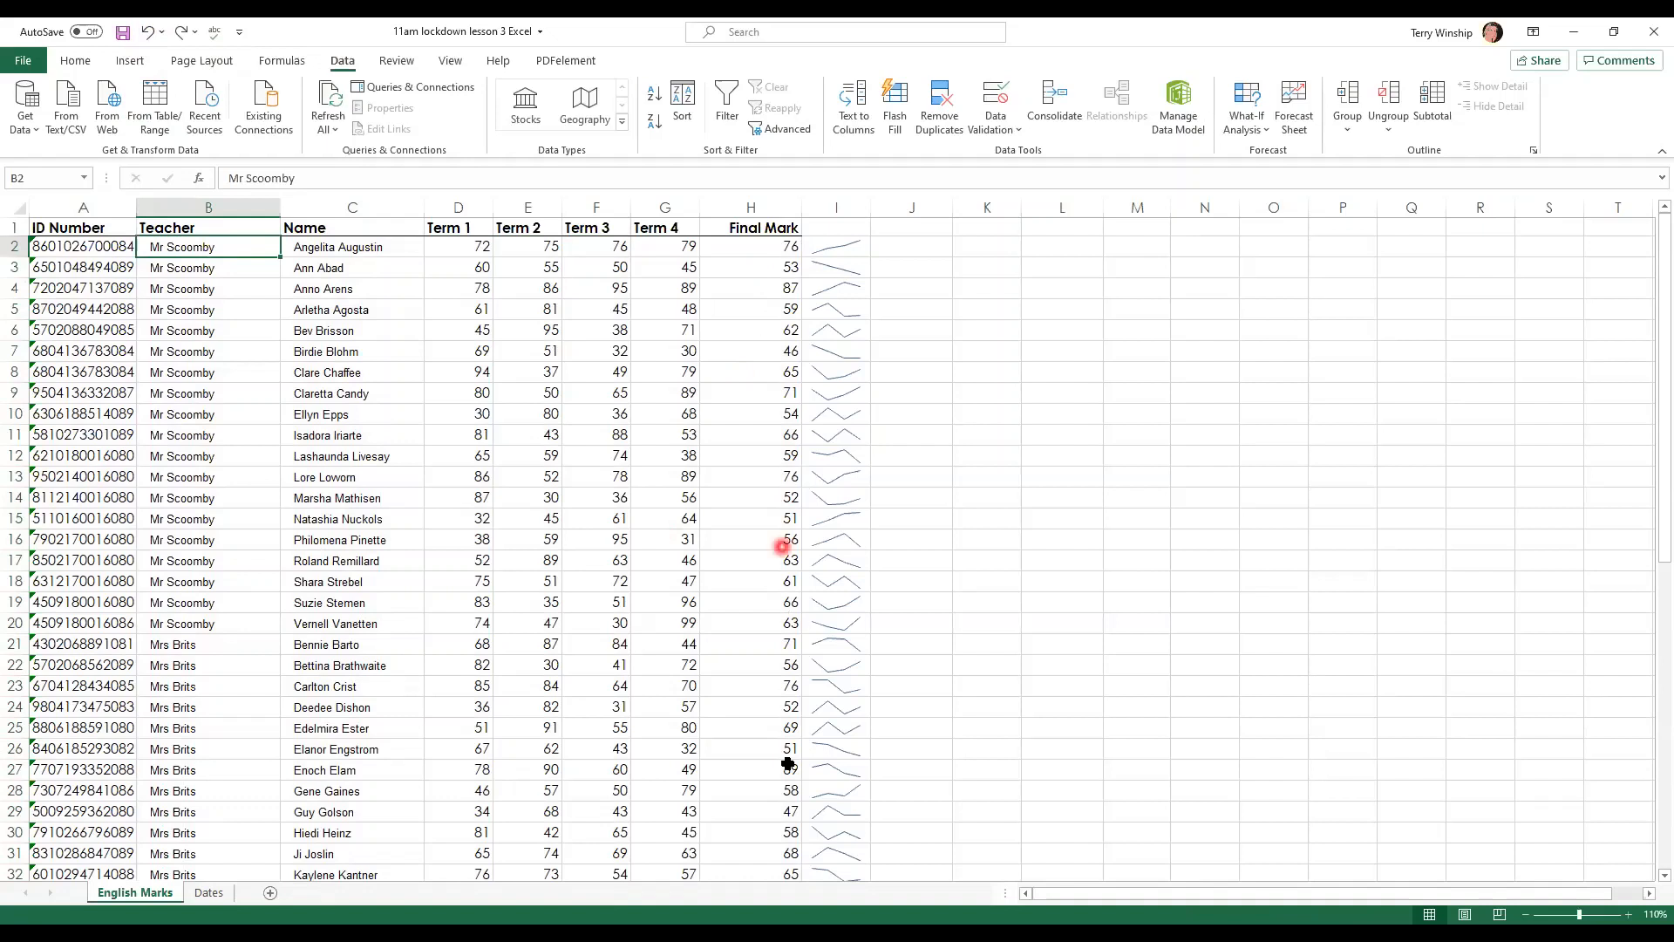
Step: Set up a Top 10 Items conditional formatting rule on the entire Final Mark column, limited to the top 3
{"action": "left_click", "coordinate": [748, 198]}
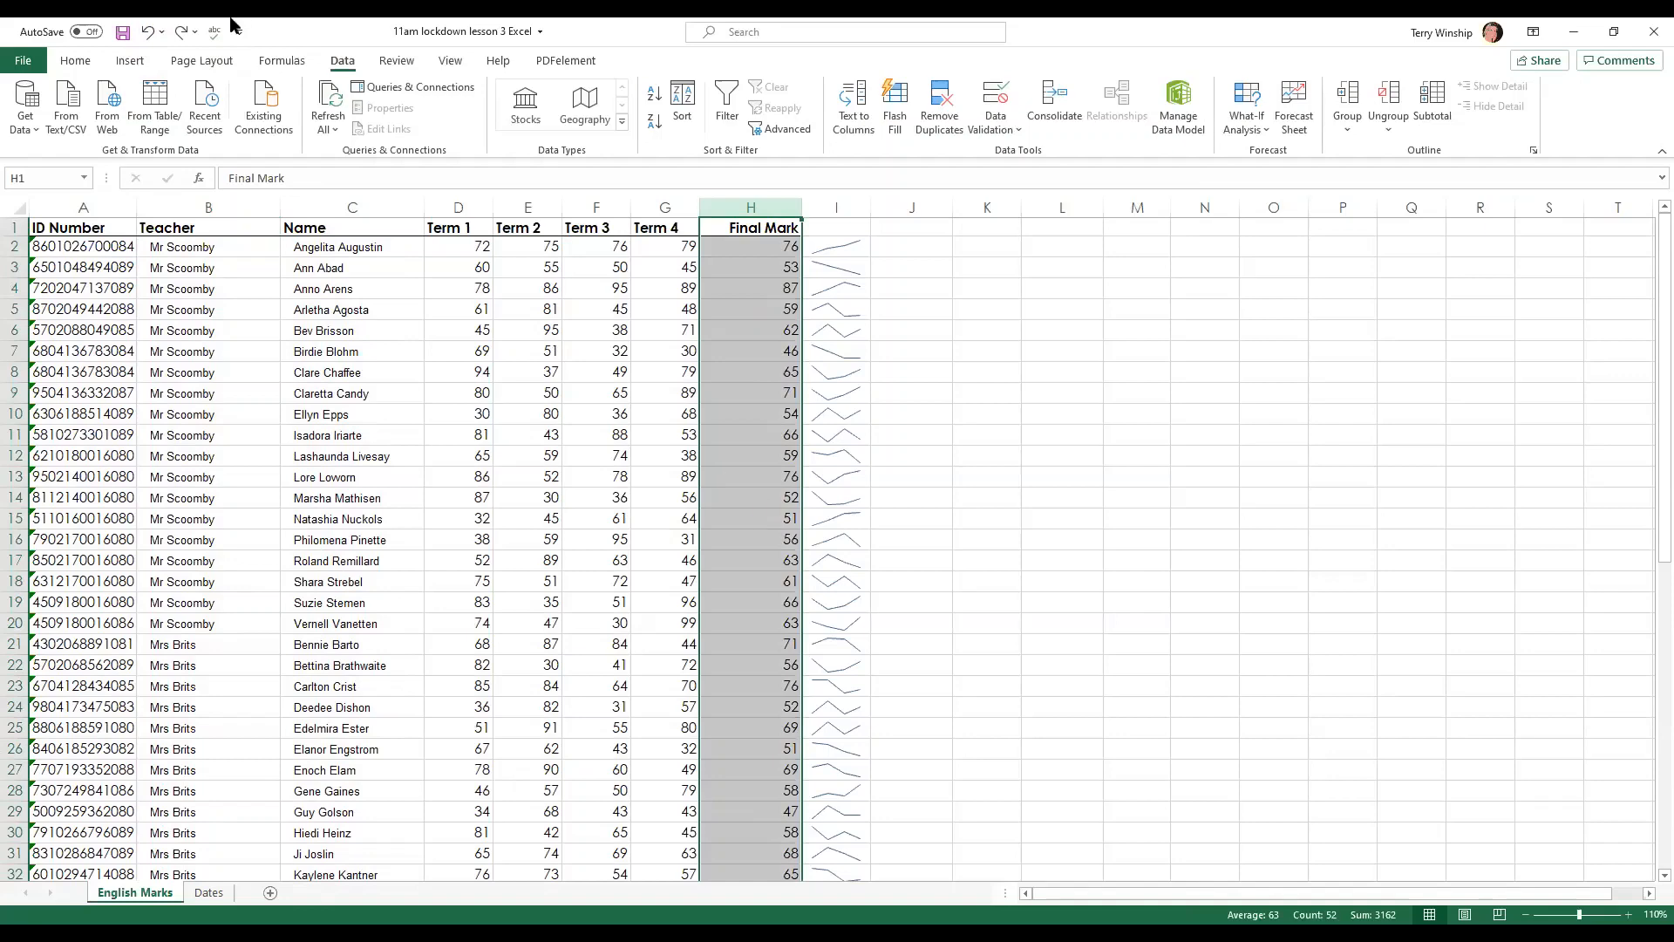
{"action": "left_click", "coordinate": [74, 63]}
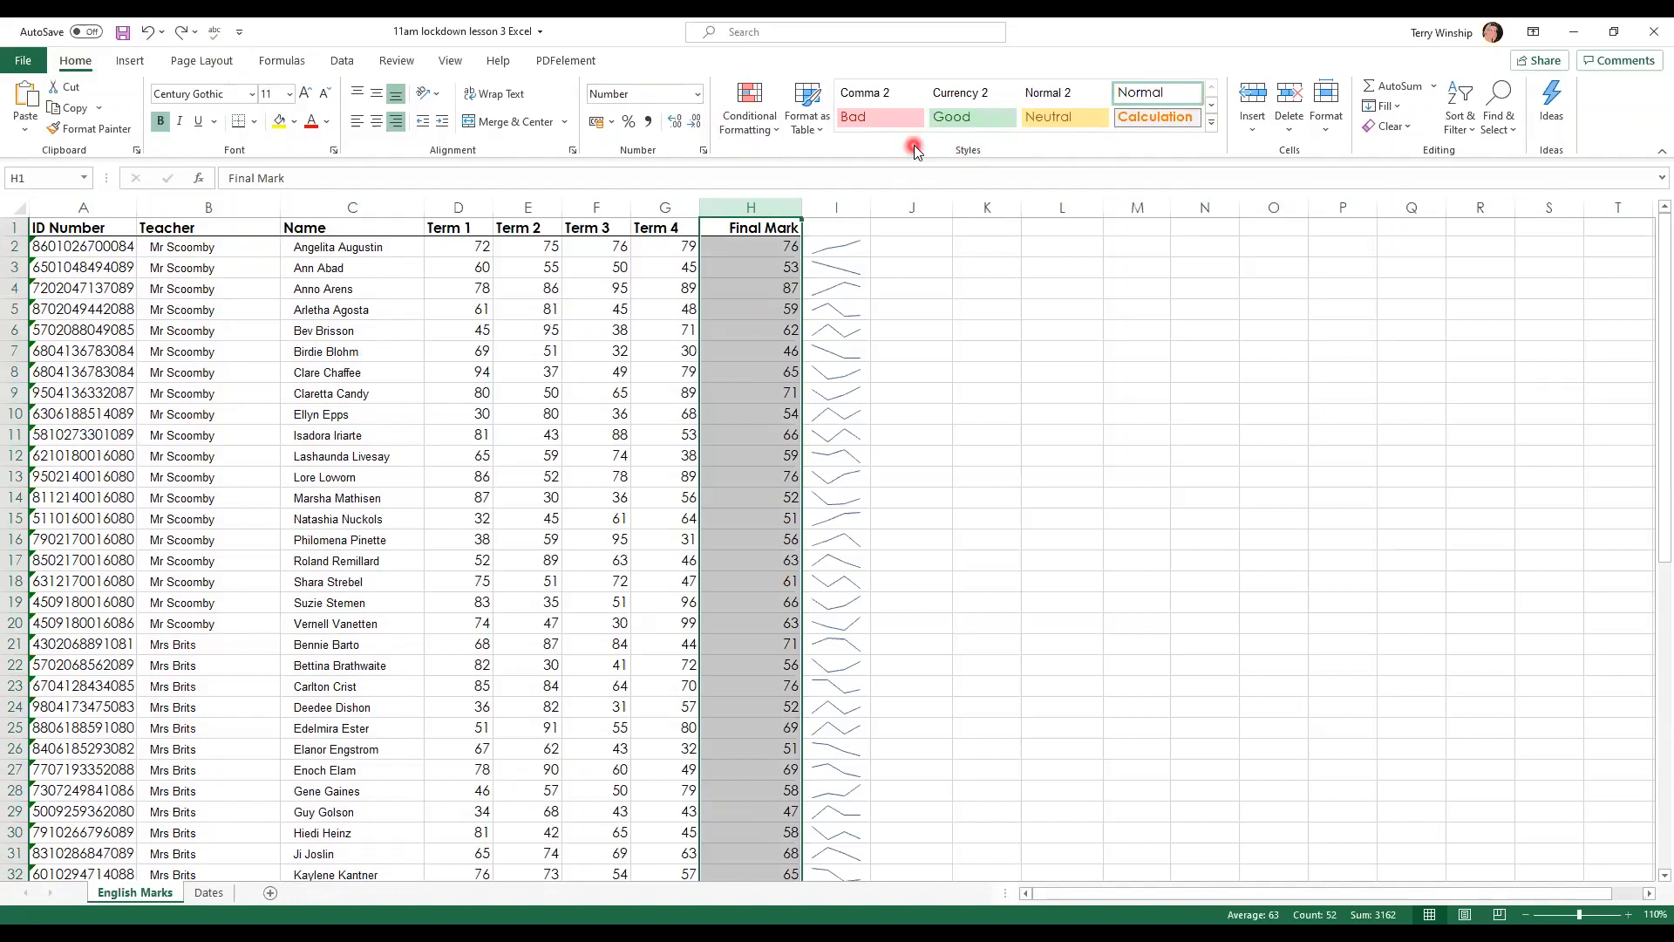
{"action": "left_click", "coordinate": [749, 109]}
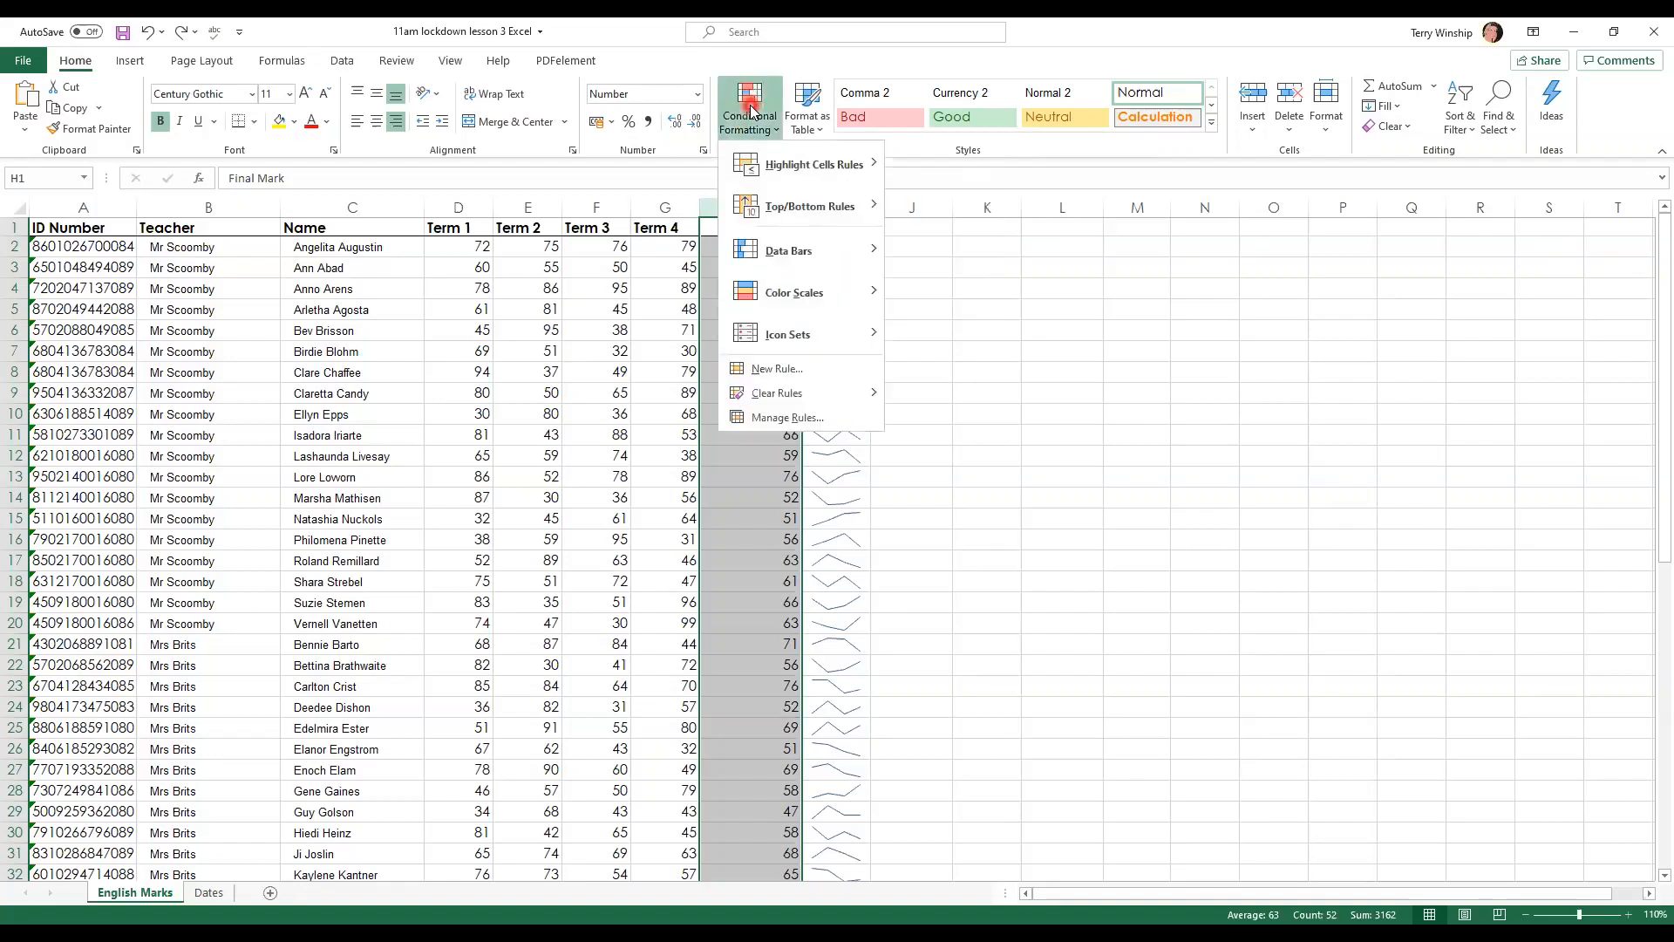
{"action": "left_click", "coordinate": [761, 204]}
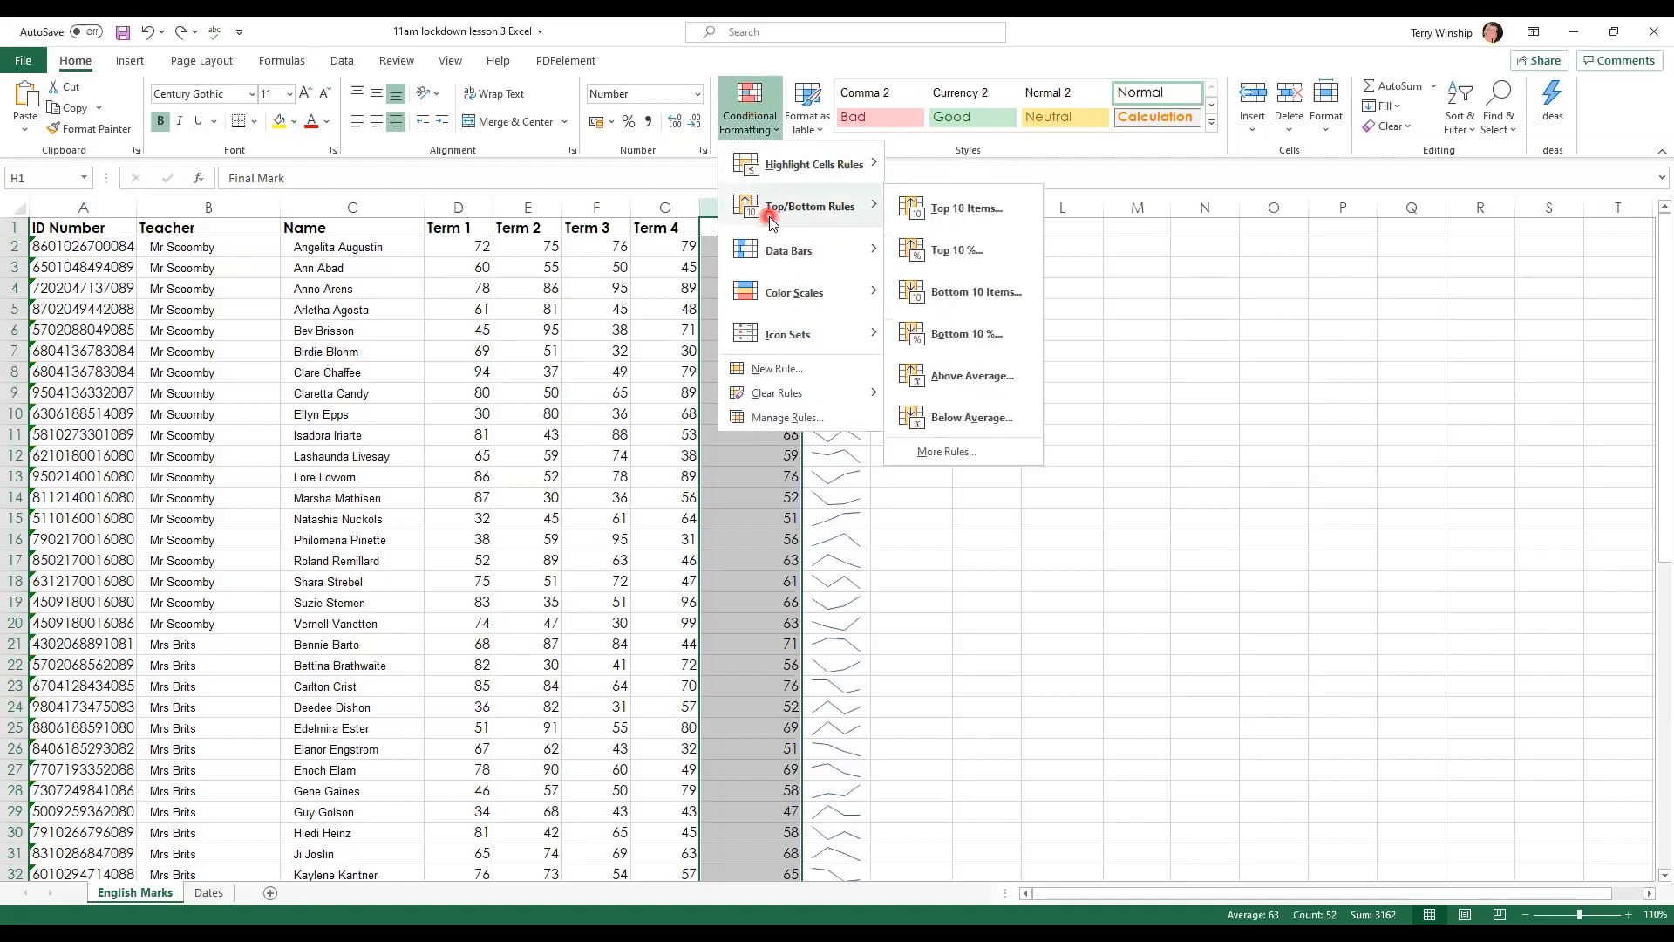
{"action": "left_click", "coordinate": [1001, 210]}
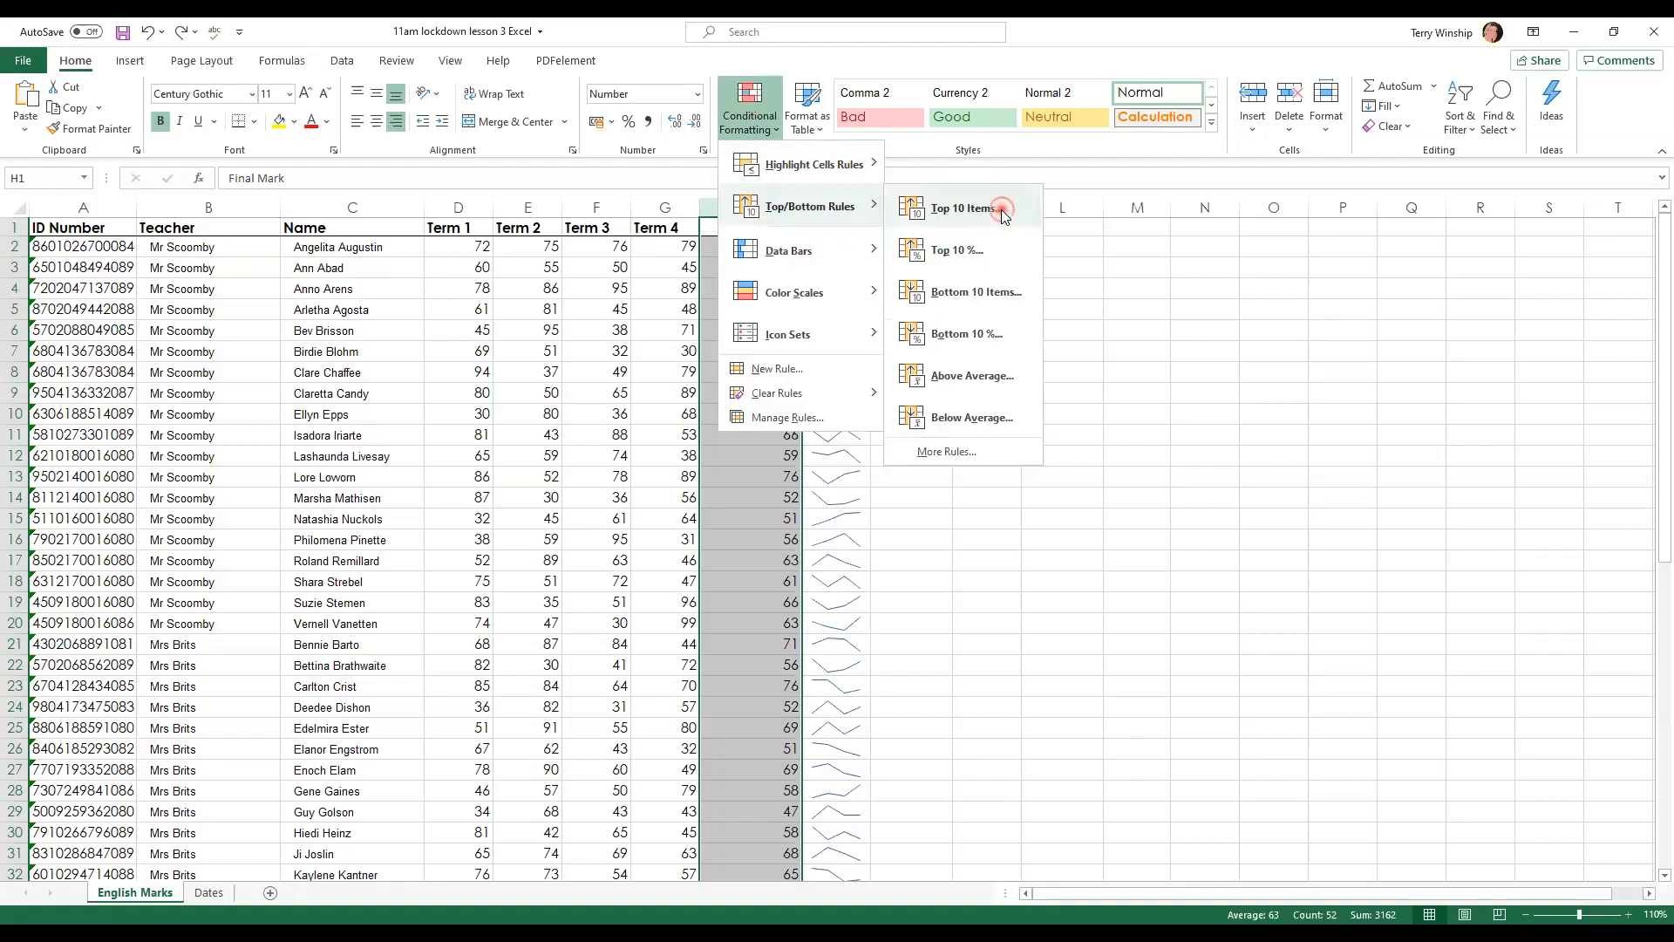
{"action": "left_click", "coordinate": [329, 441]}
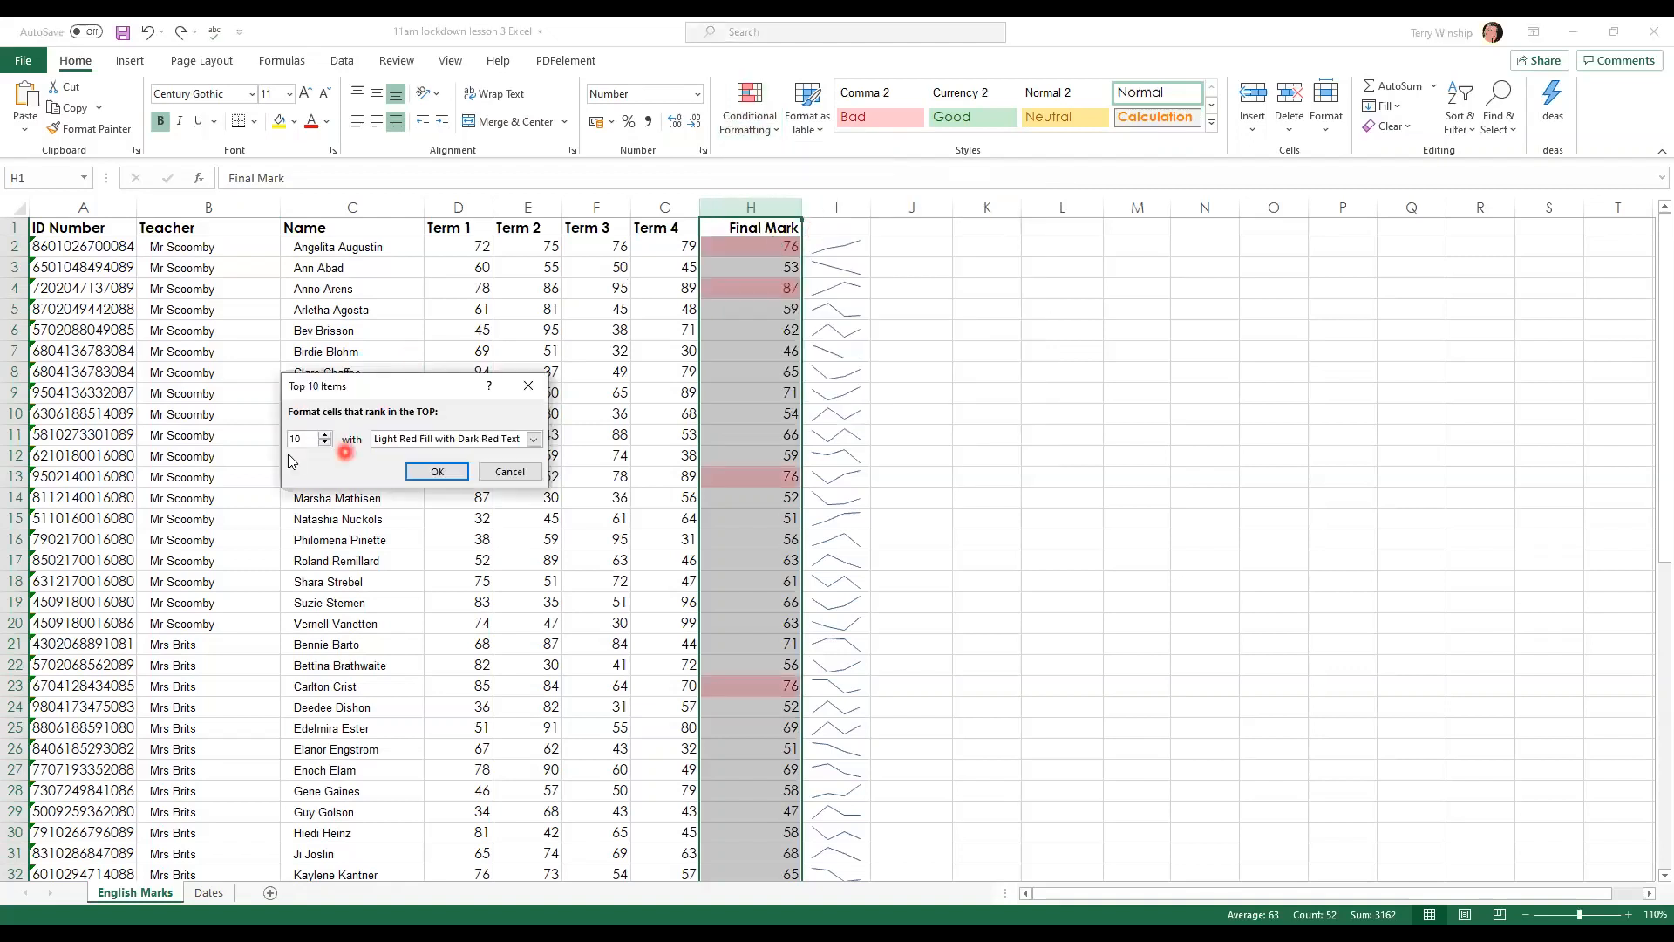
{"action": "left_click", "coordinate": [296, 439]}
{"action": "left_click", "coordinate": [326, 444]}
{"action": "left_click", "coordinate": [327, 445]}
{"action": "left_click", "coordinate": [326, 444]}
{"action": "left_click", "coordinate": [326, 445]}
{"action": "left_click", "coordinate": [326, 445]}
{"action": "left_click", "coordinate": [326, 445]}
{"action": "left_click", "coordinate": [327, 444]}
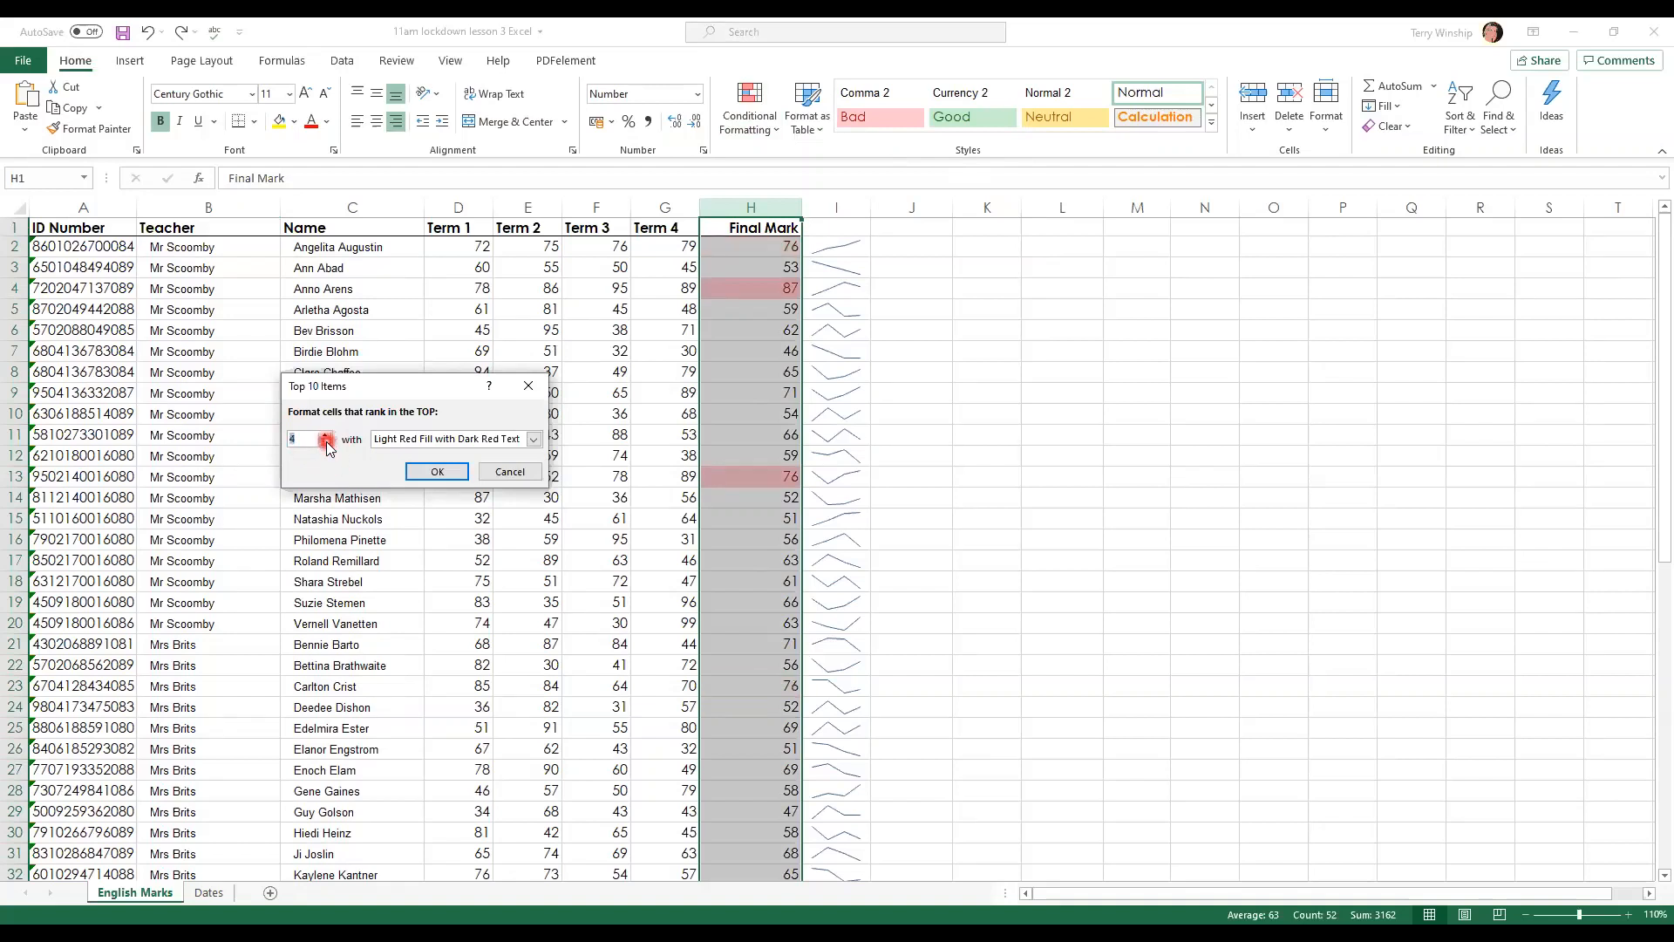
{"action": "left_click", "coordinate": [326, 445]}
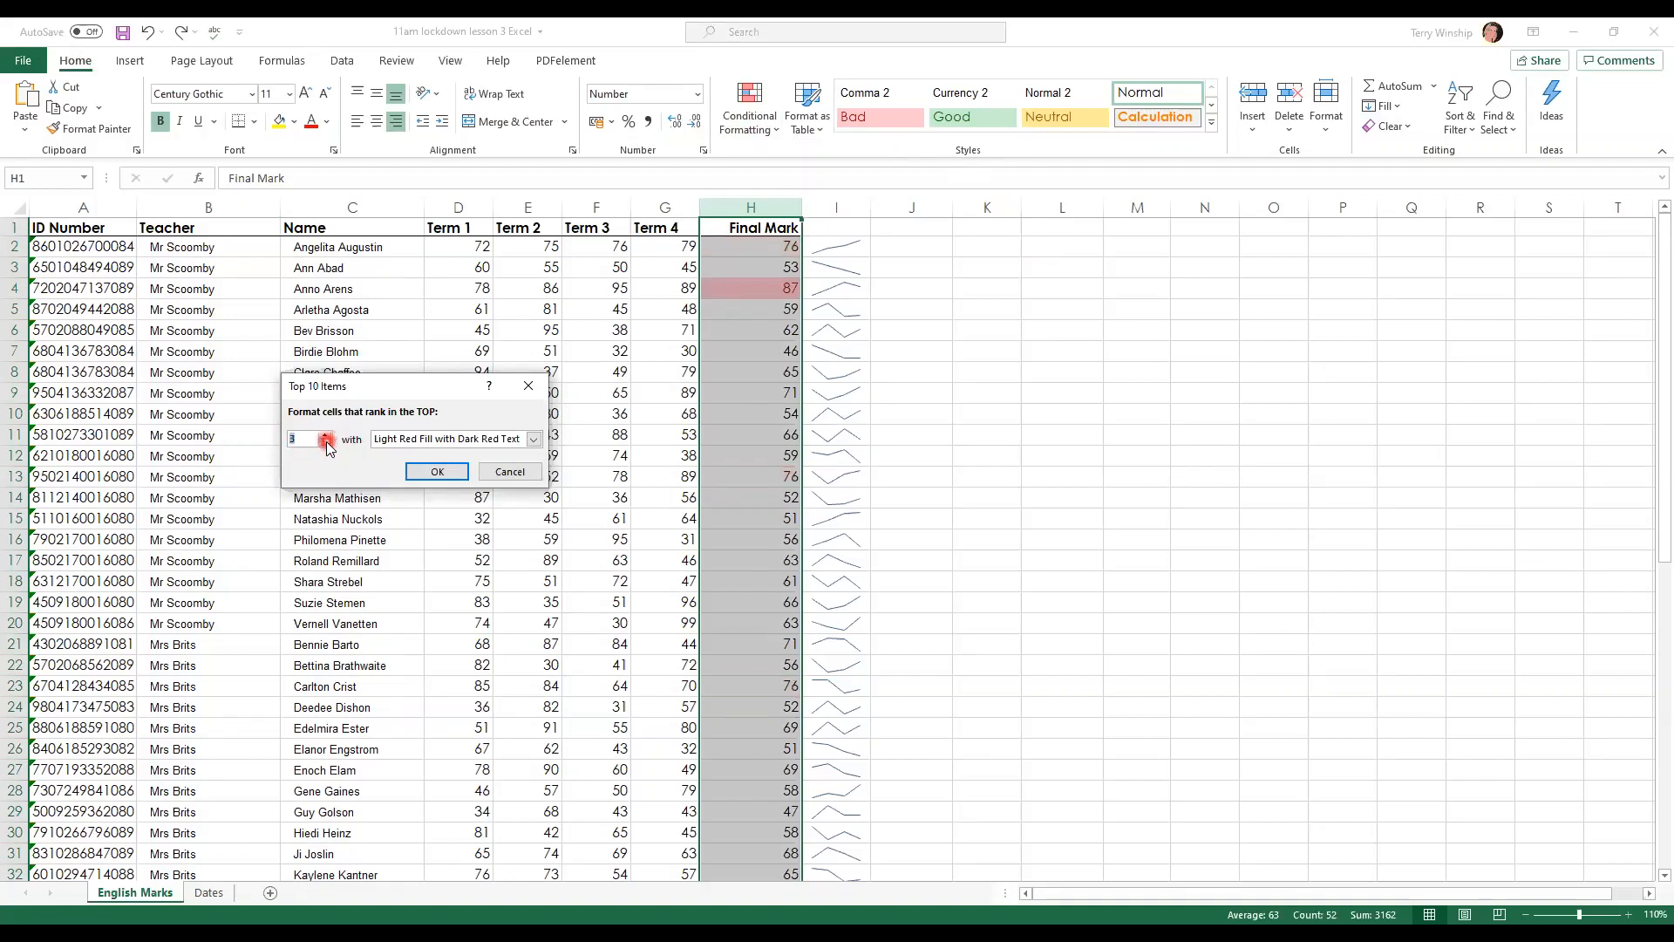
Step: Apply the top 3 rule with Green Fill with Dark Green Text and check the highlighted marks down the column
{"action": "left_click", "coordinate": [533, 441]}
{"action": "left_click", "coordinate": [514, 479]}
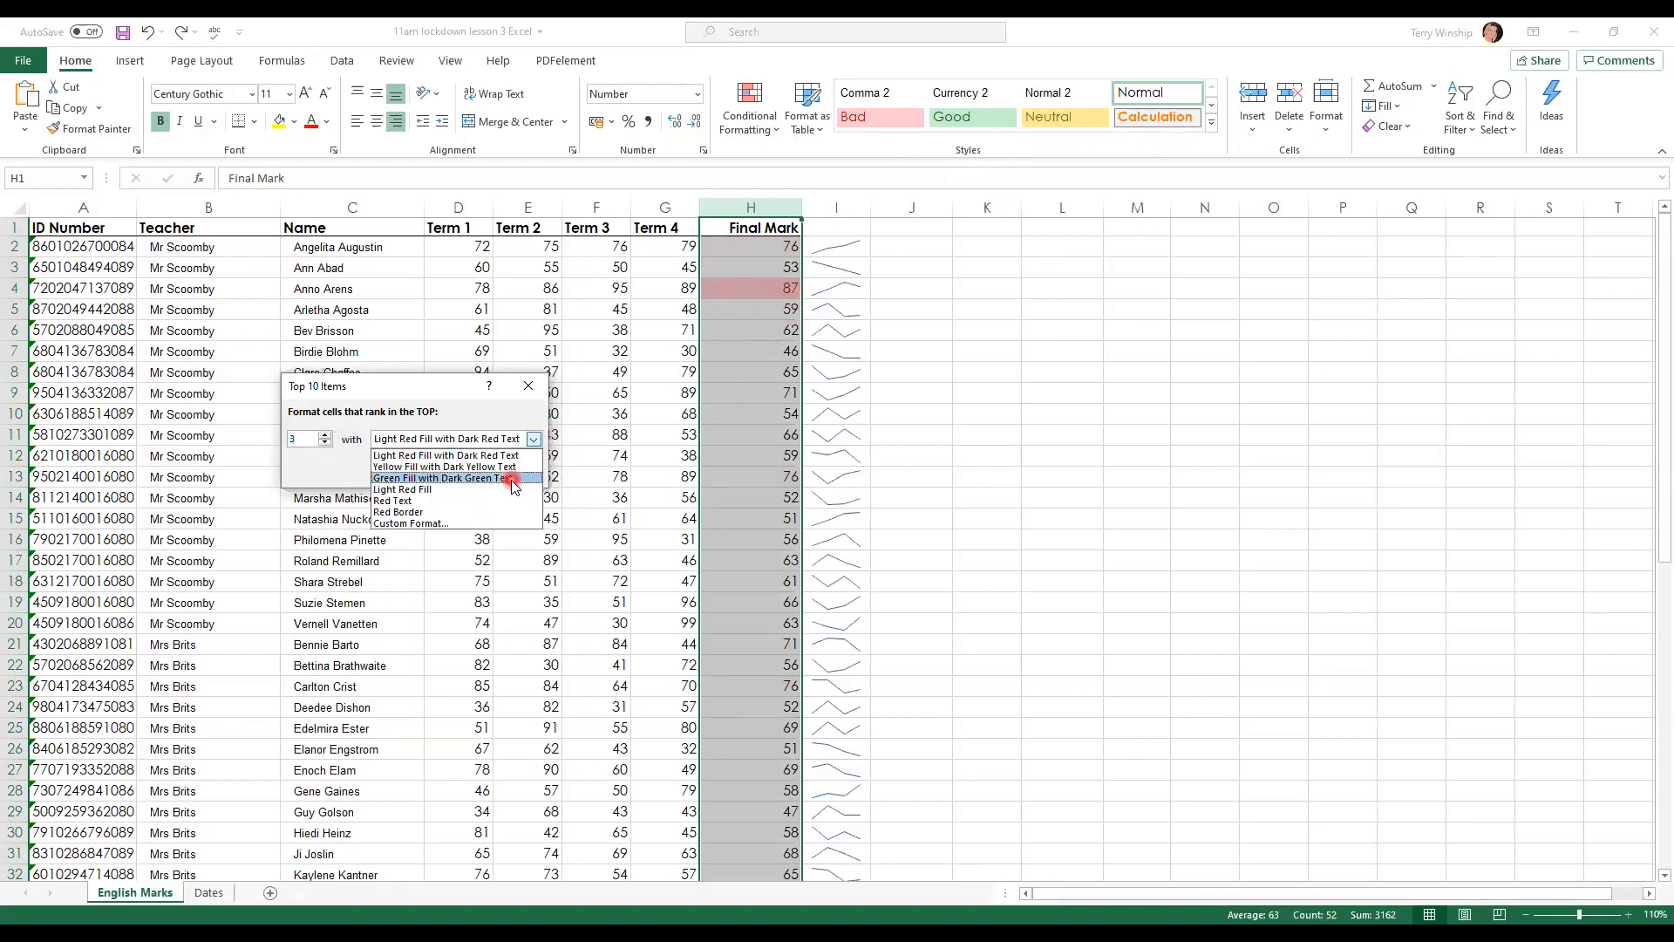
{"action": "left_click", "coordinate": [435, 474]}
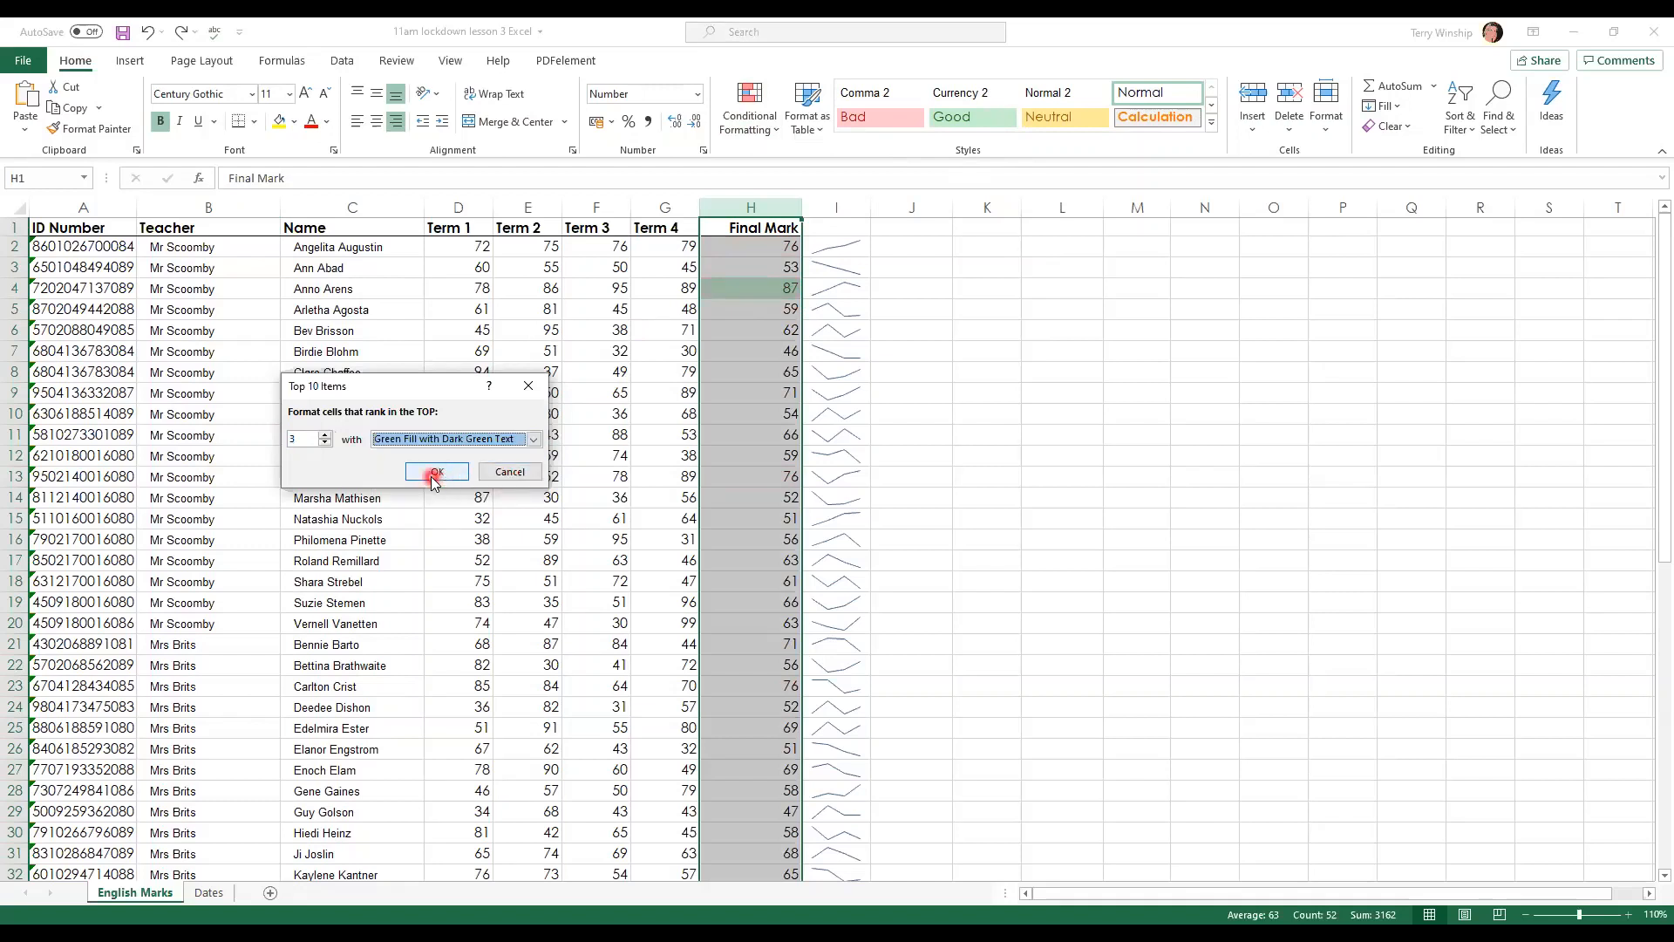
{"action": "left_click", "coordinate": [1084, 486]}
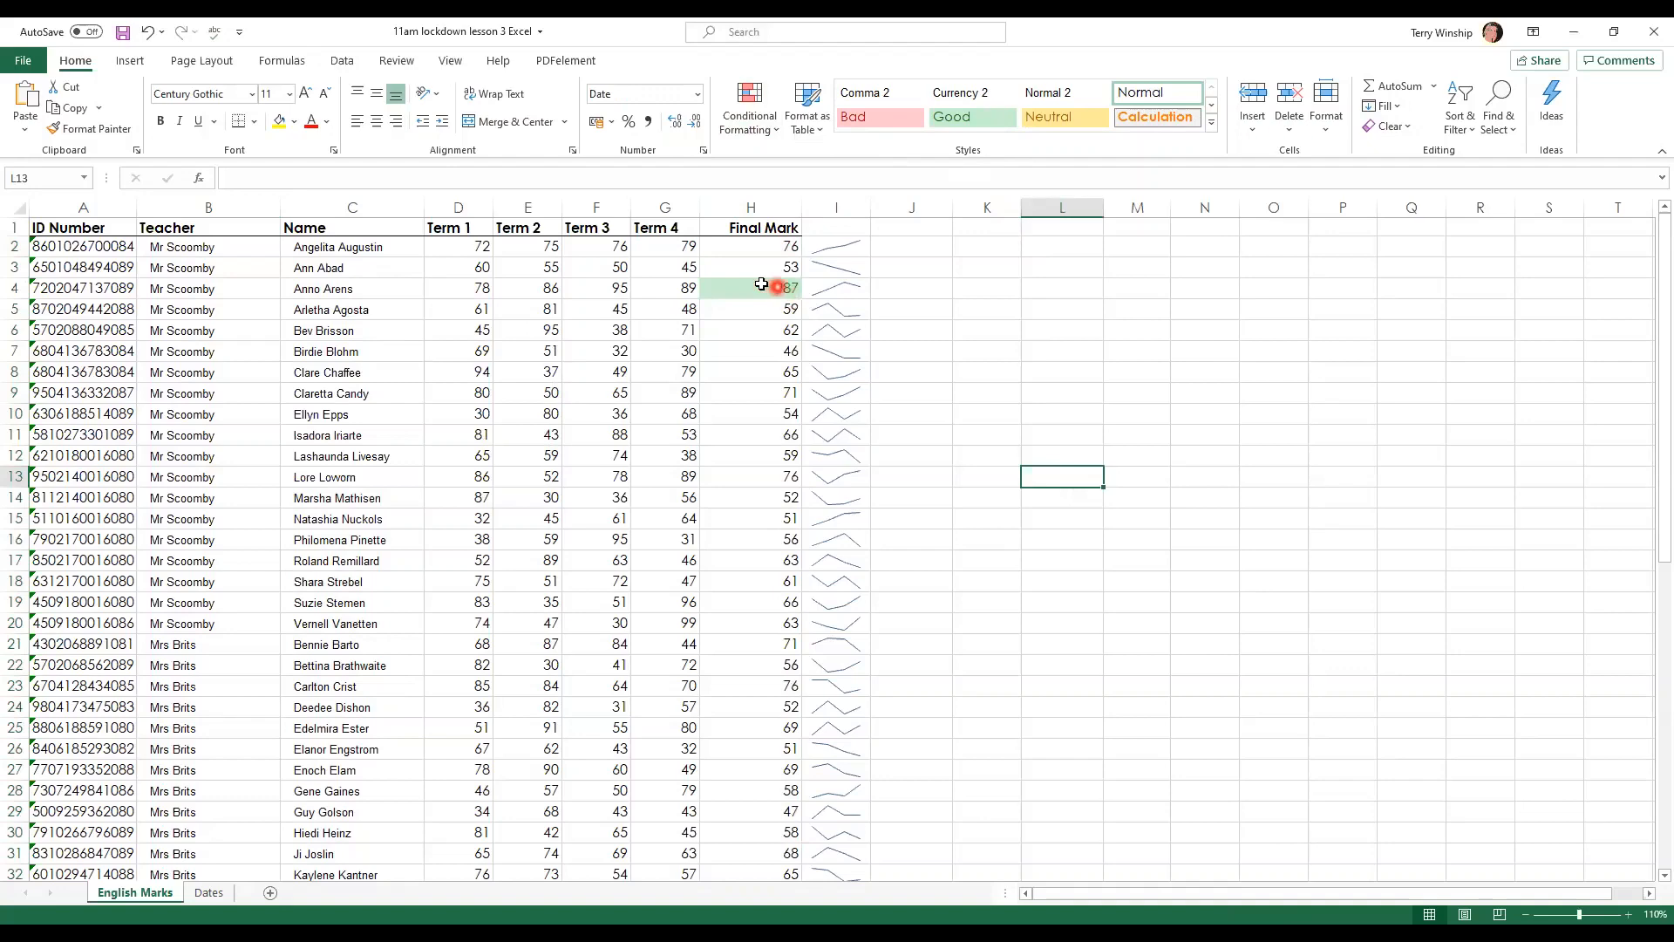
{"action": "scroll", "coordinate": [894, 436], "scroll_direction": "down", "scroll_amount": 8}
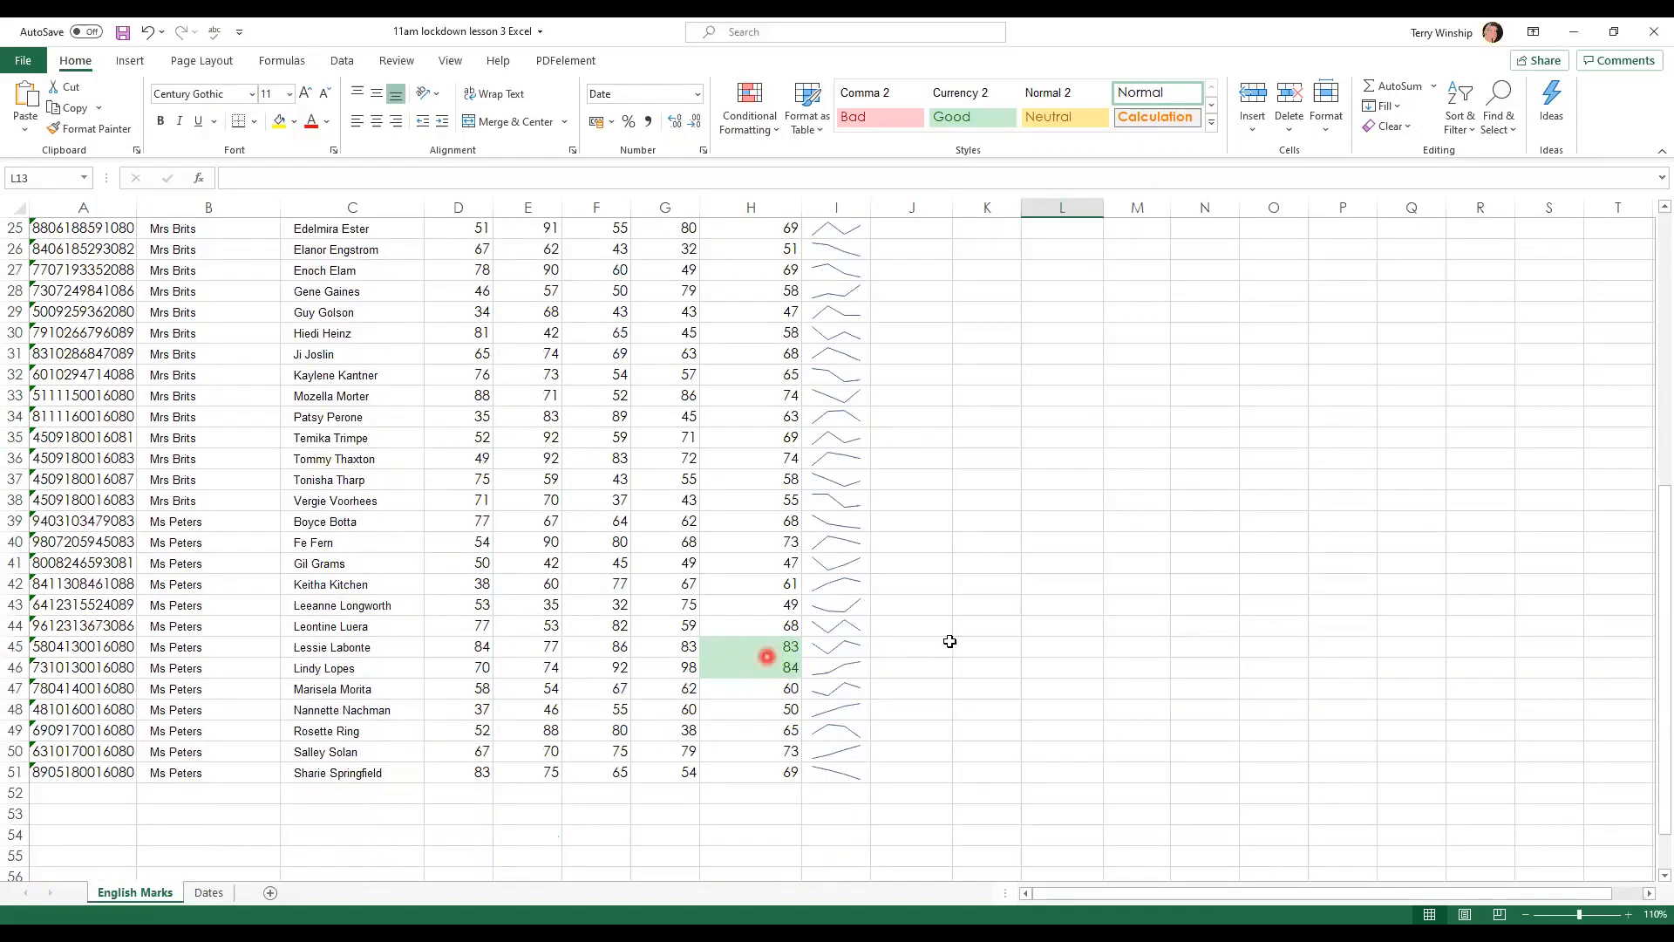
{"action": "scroll", "coordinate": [950, 641], "scroll_direction": "up", "scroll_amount": 8}
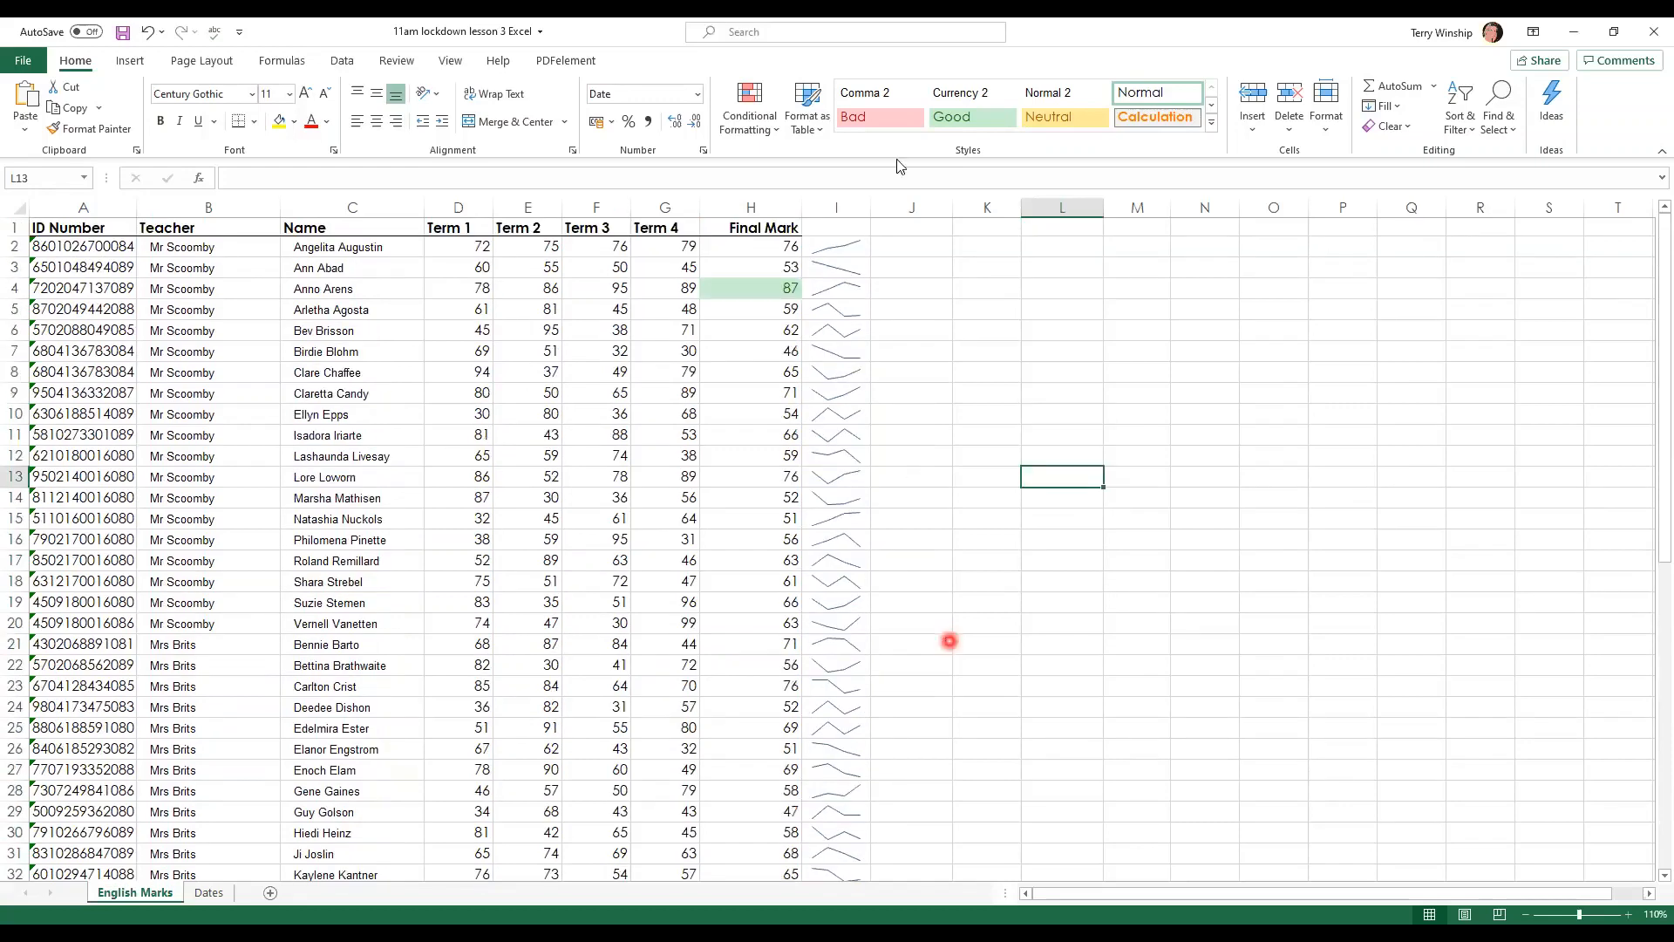
Step: Start a colour key by filling K2 with light green and entering the label "Top 3" in L2
{"action": "left_click", "coordinate": [988, 250]}
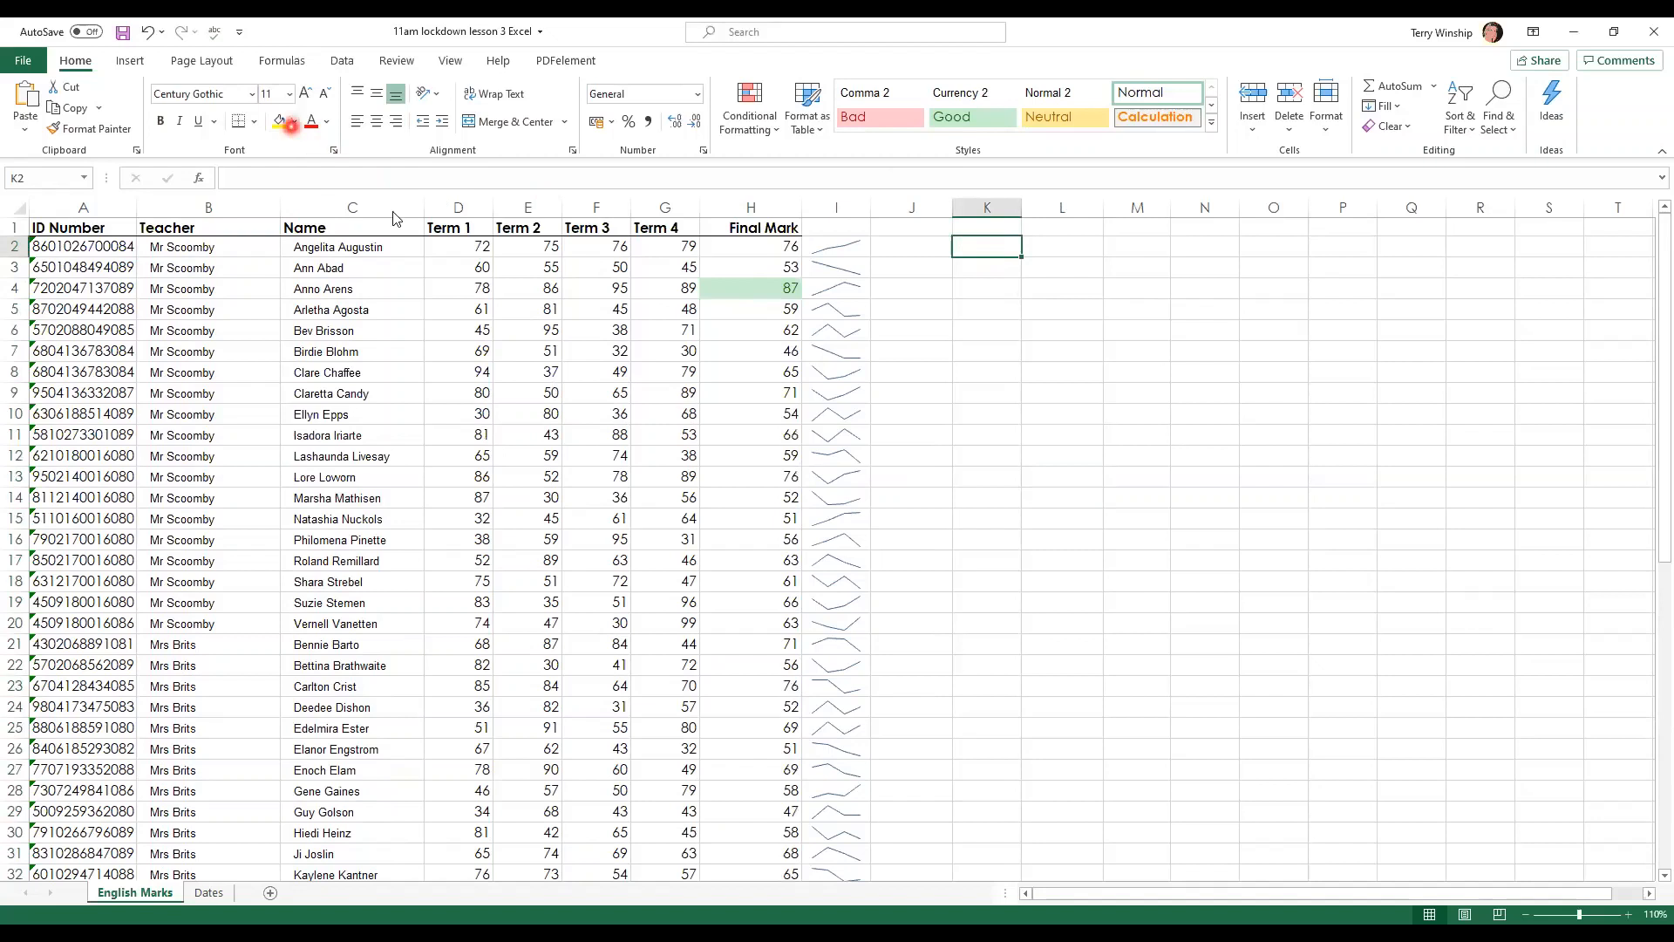
{"action": "left_click", "coordinate": [293, 122]}
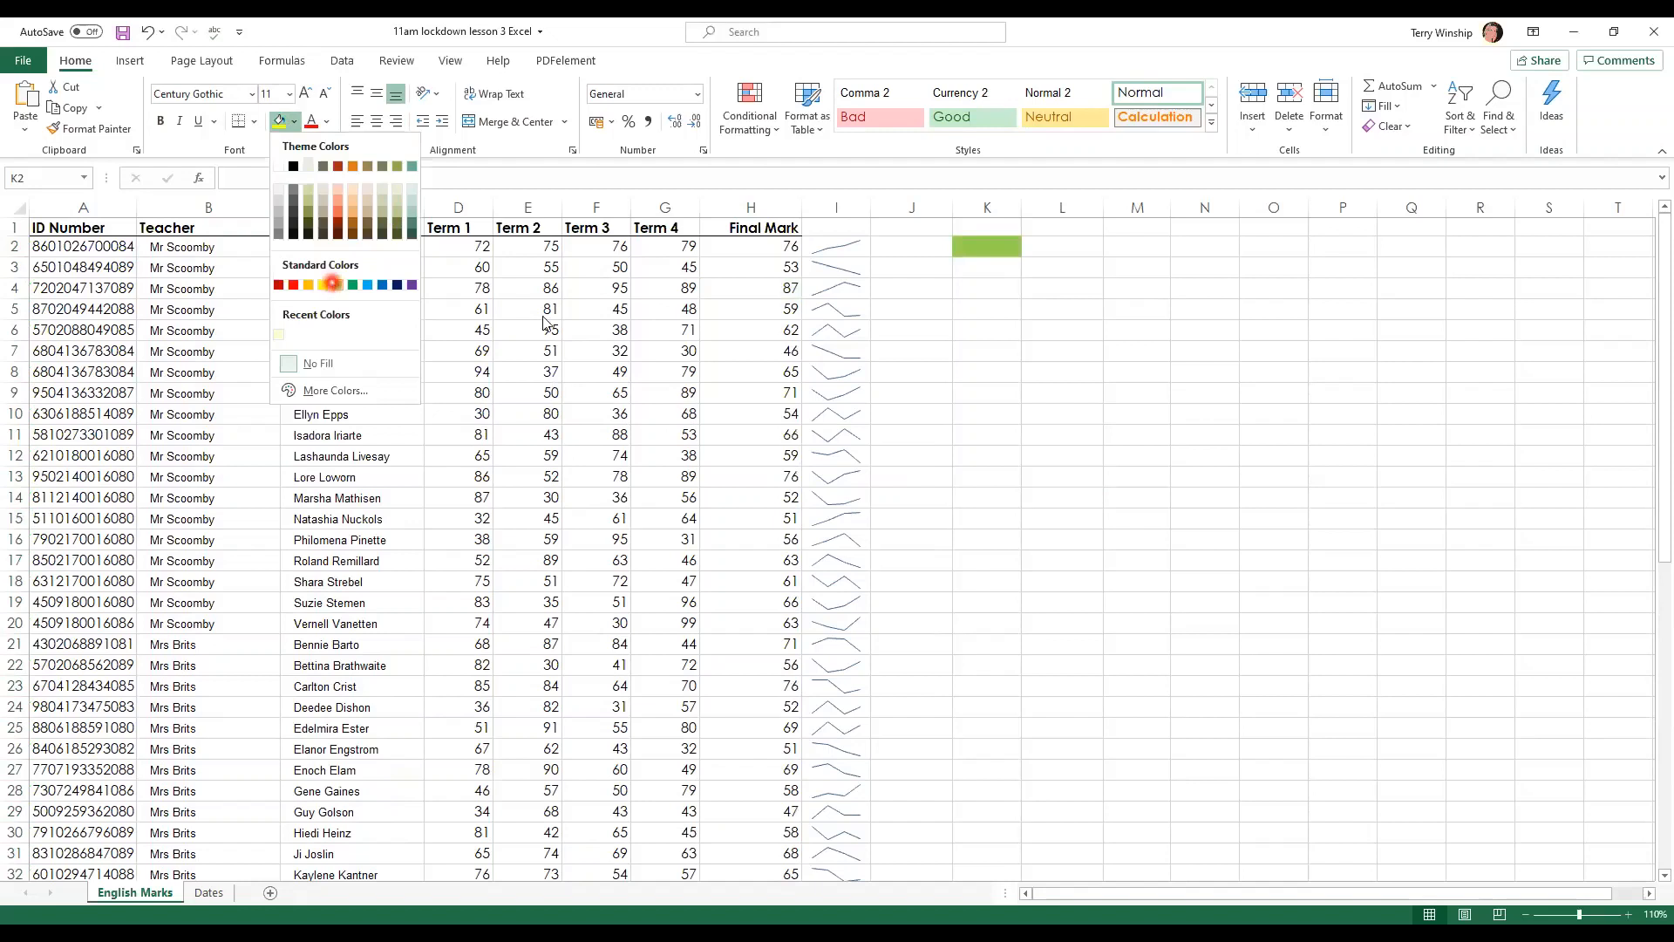
{"action": "left_click", "coordinate": [1077, 249]}
{"action": "left_click", "coordinate": [1077, 249]}
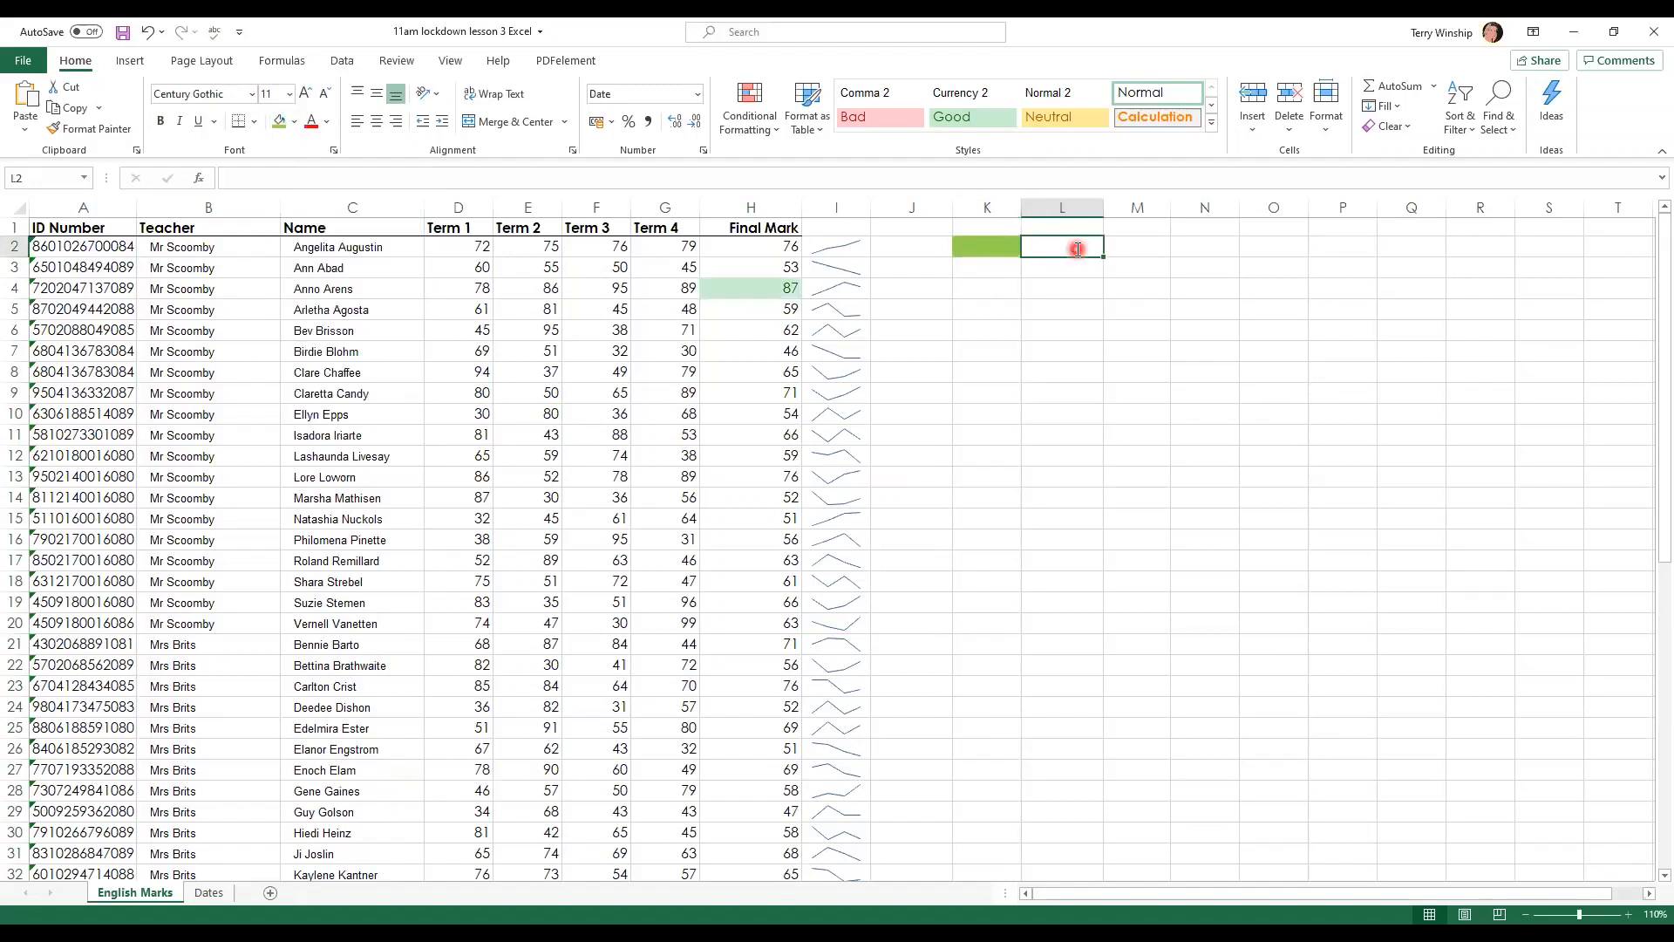
{"action": "type", "text": "Top 3"}
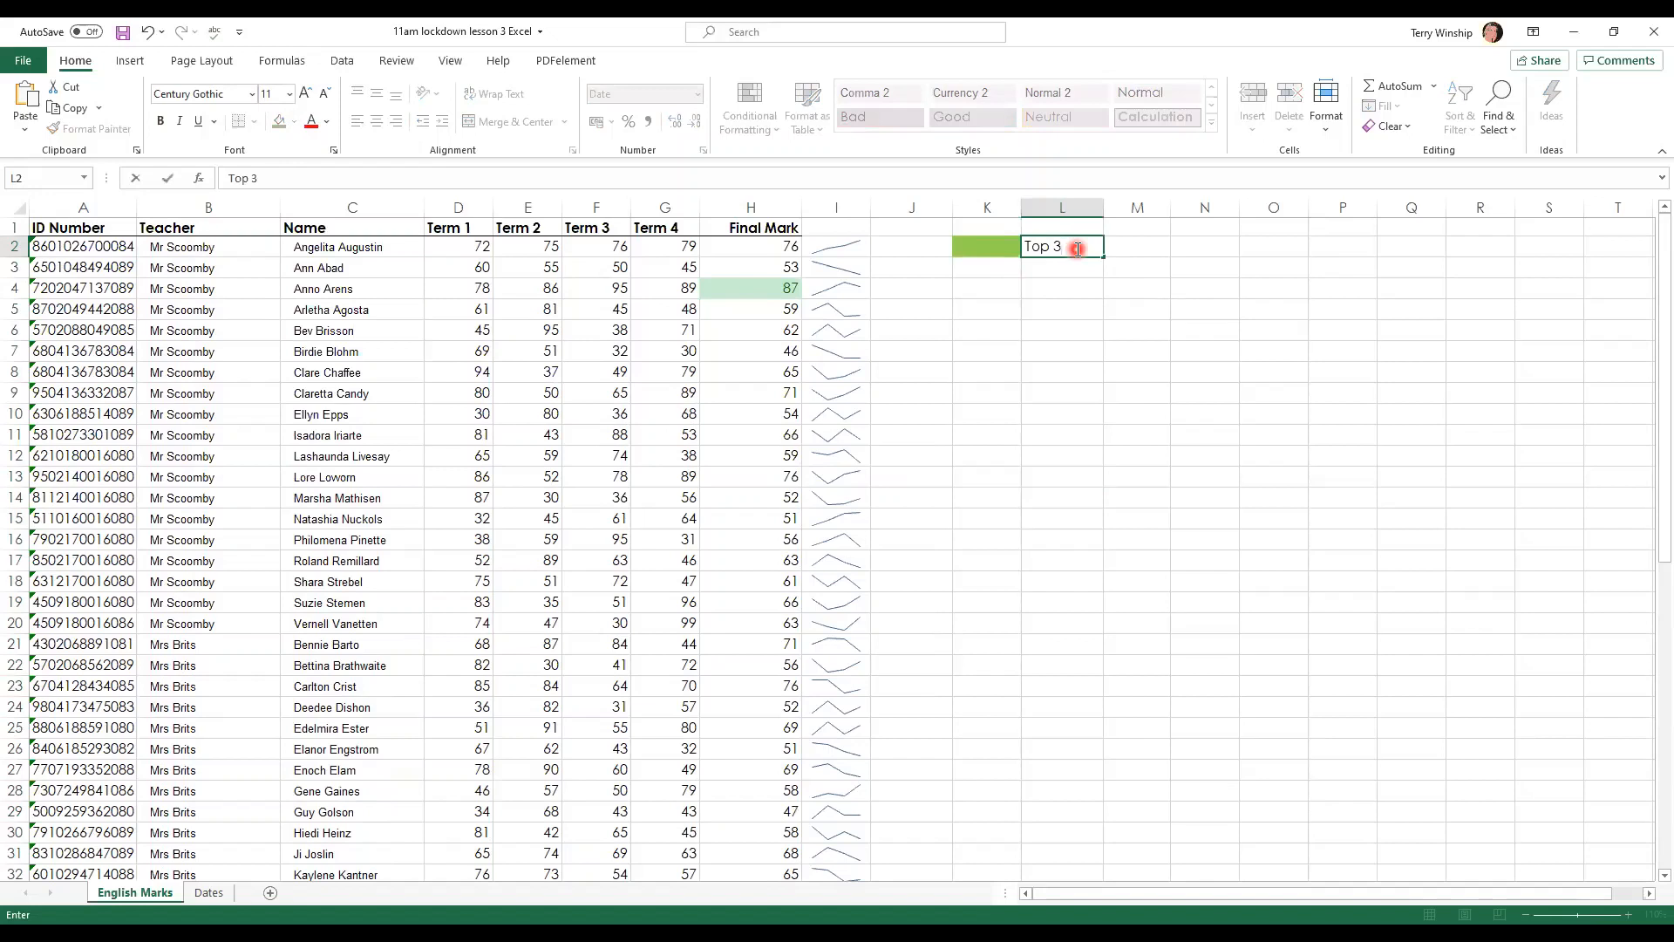
Step: Add a second colour key entry with a red fill in K3 and the label "Bottom" in L3
{"action": "left_click", "coordinate": [981, 267]}
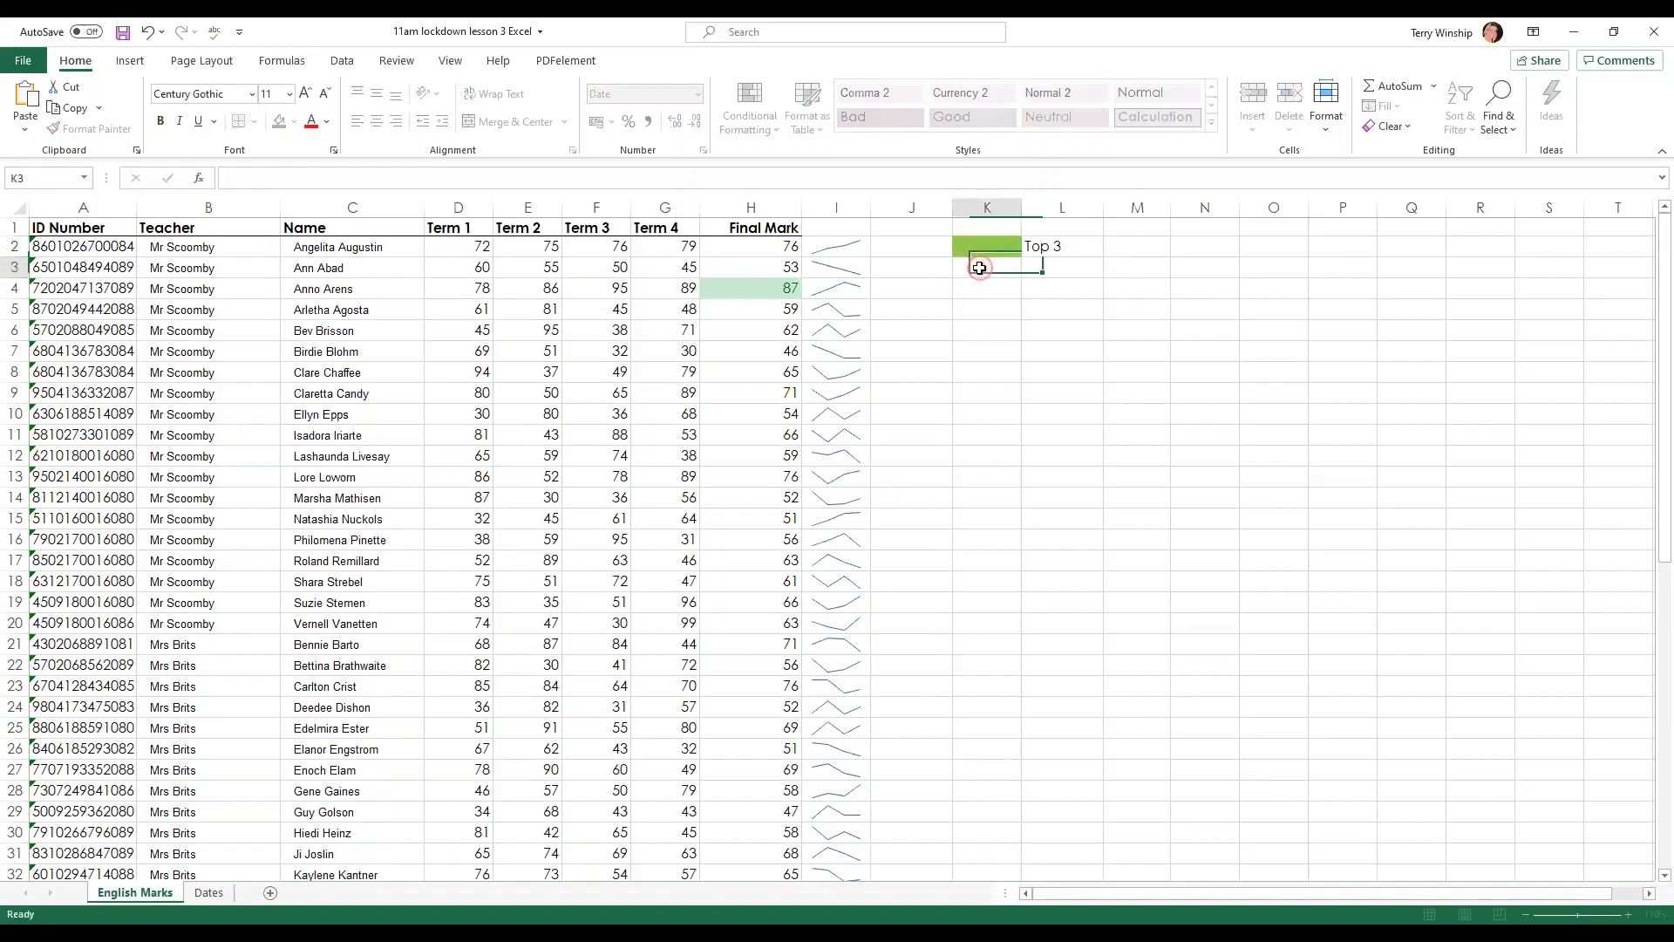
{"action": "left_click", "coordinate": [280, 122]}
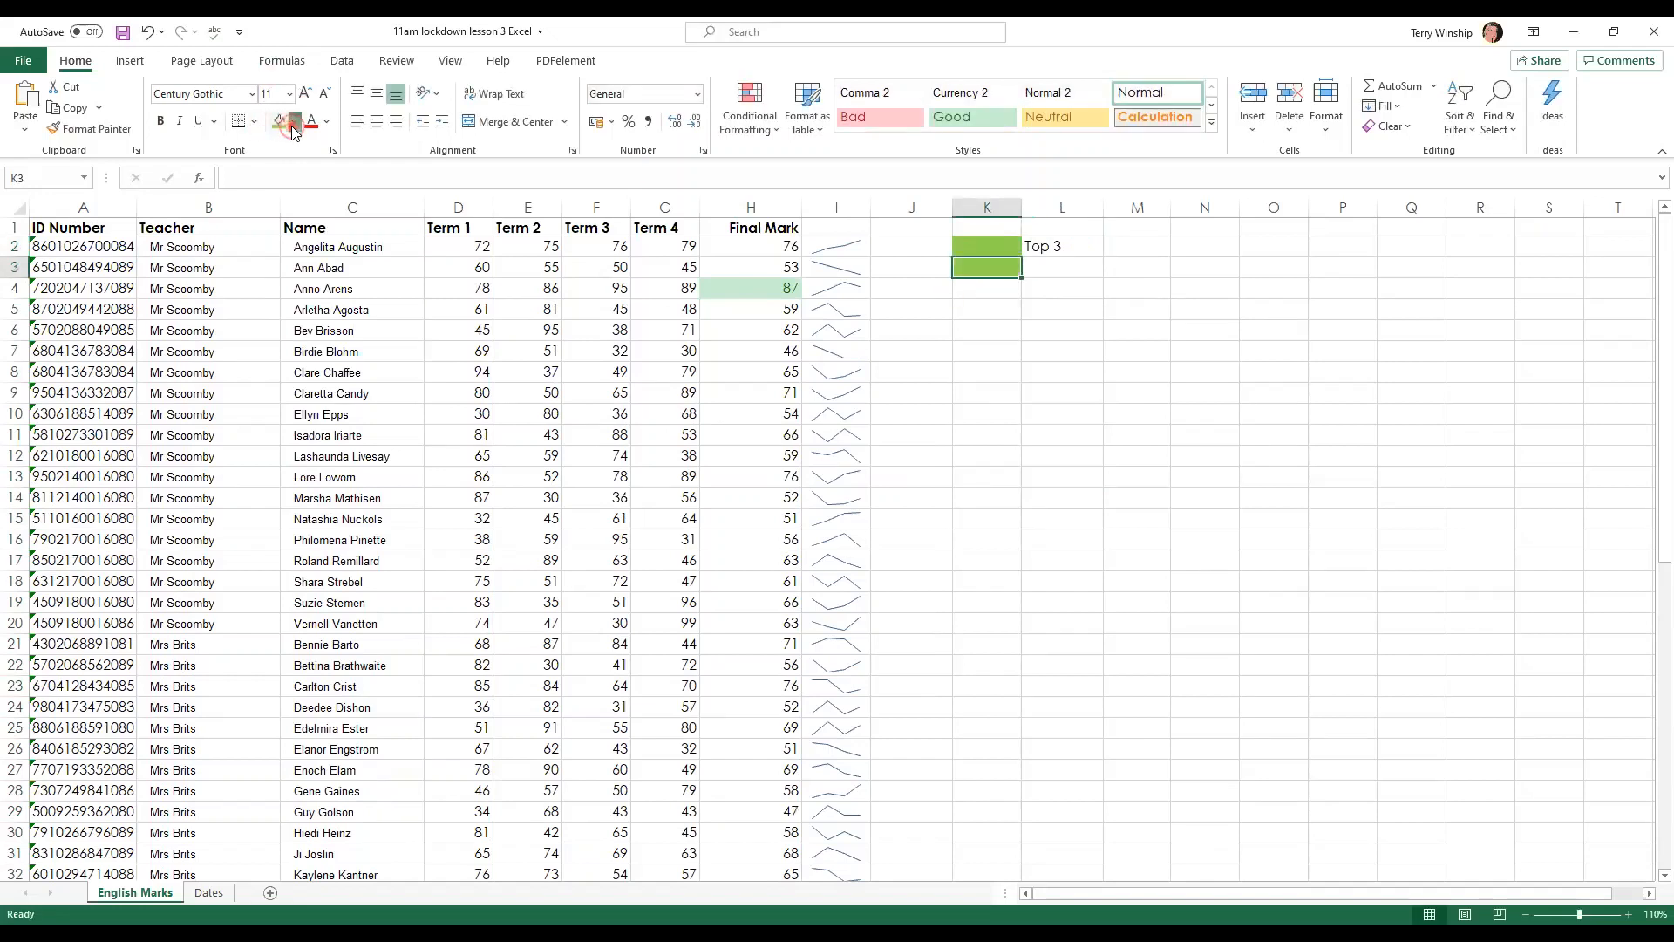
{"action": "left_click", "coordinate": [293, 122]}
{"action": "left_click", "coordinate": [295, 288]}
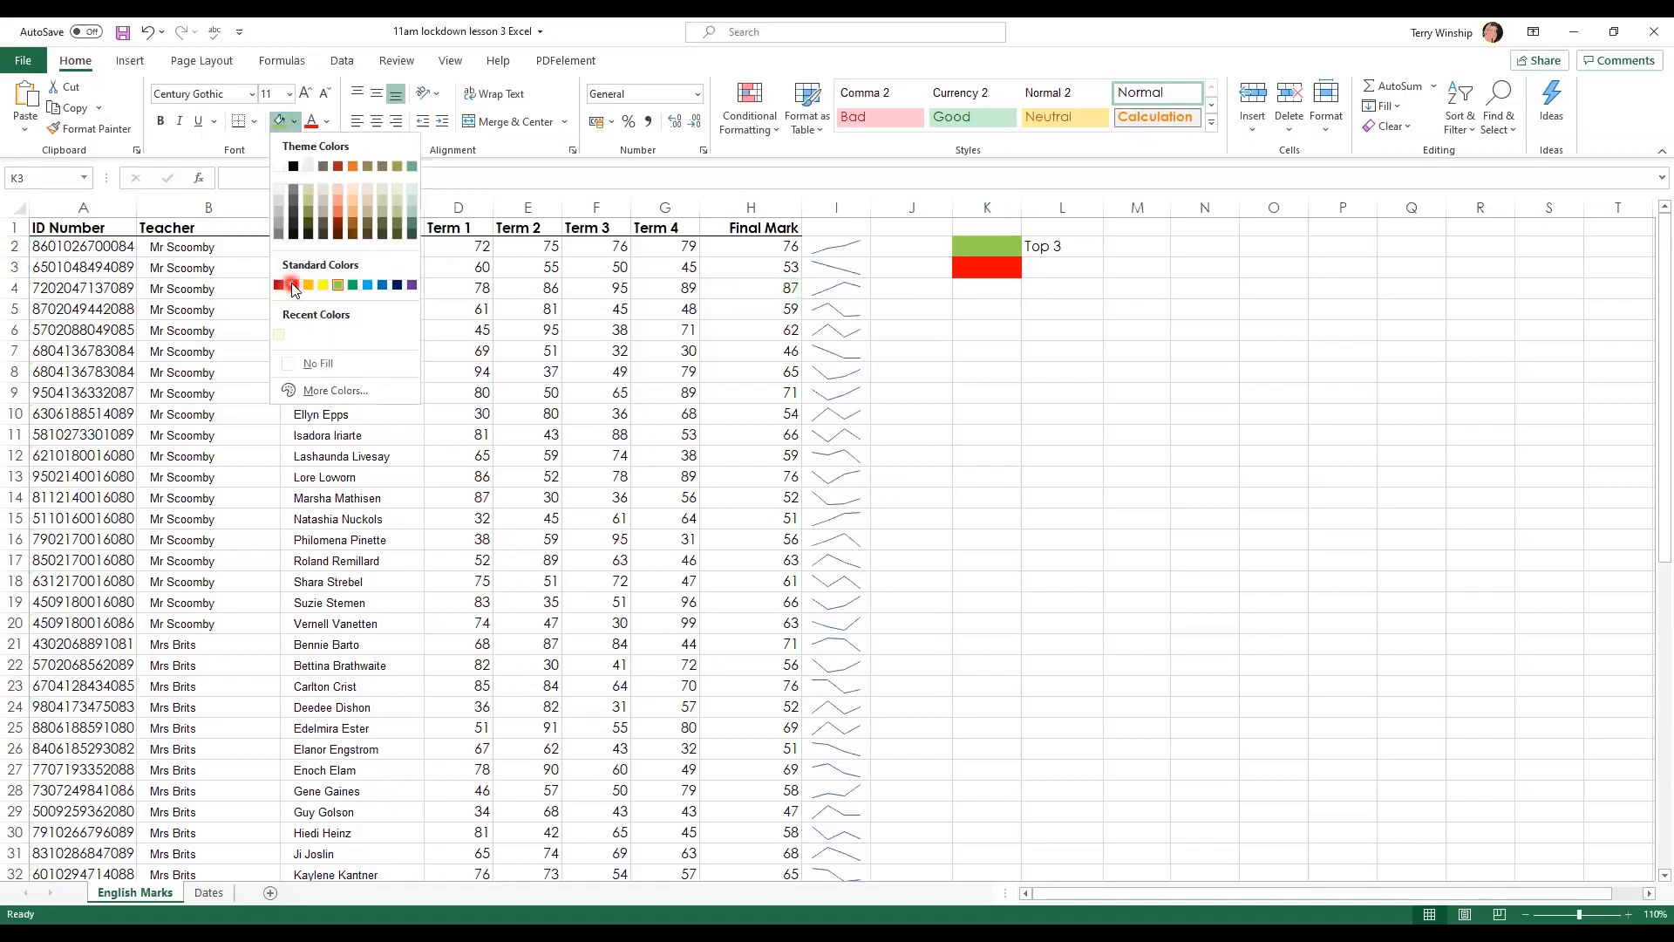
{"action": "left_click", "coordinate": [1061, 260]}
{"action": "type", "text": "Bottom"}
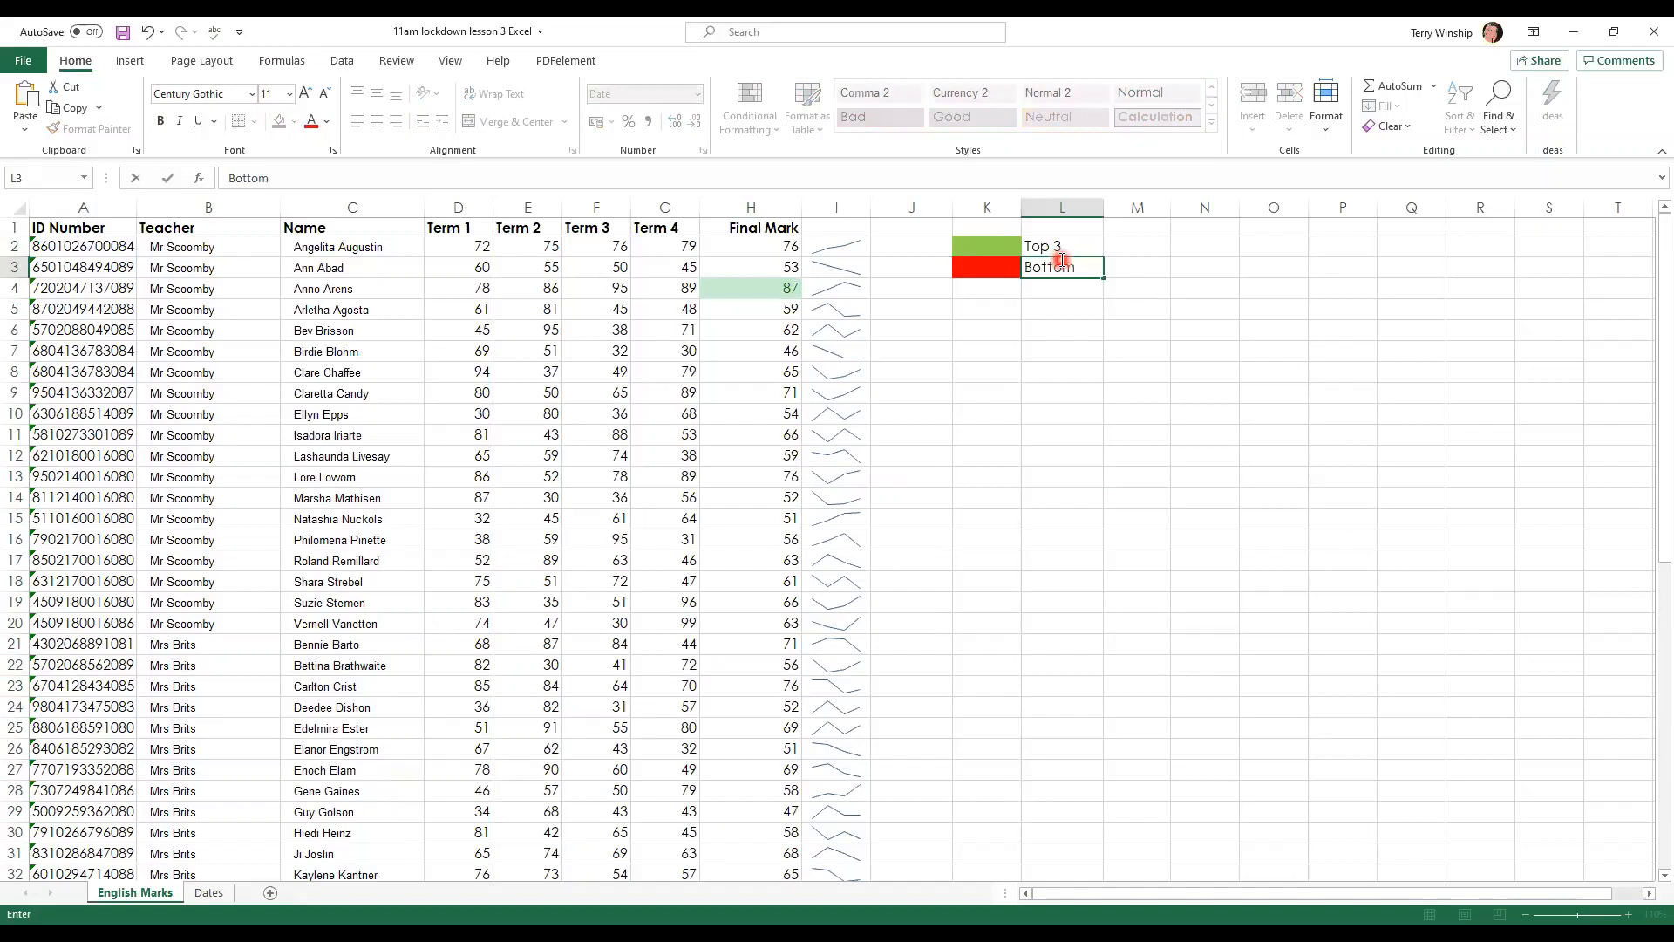
{"action": "left_click", "coordinate": [1111, 349]}
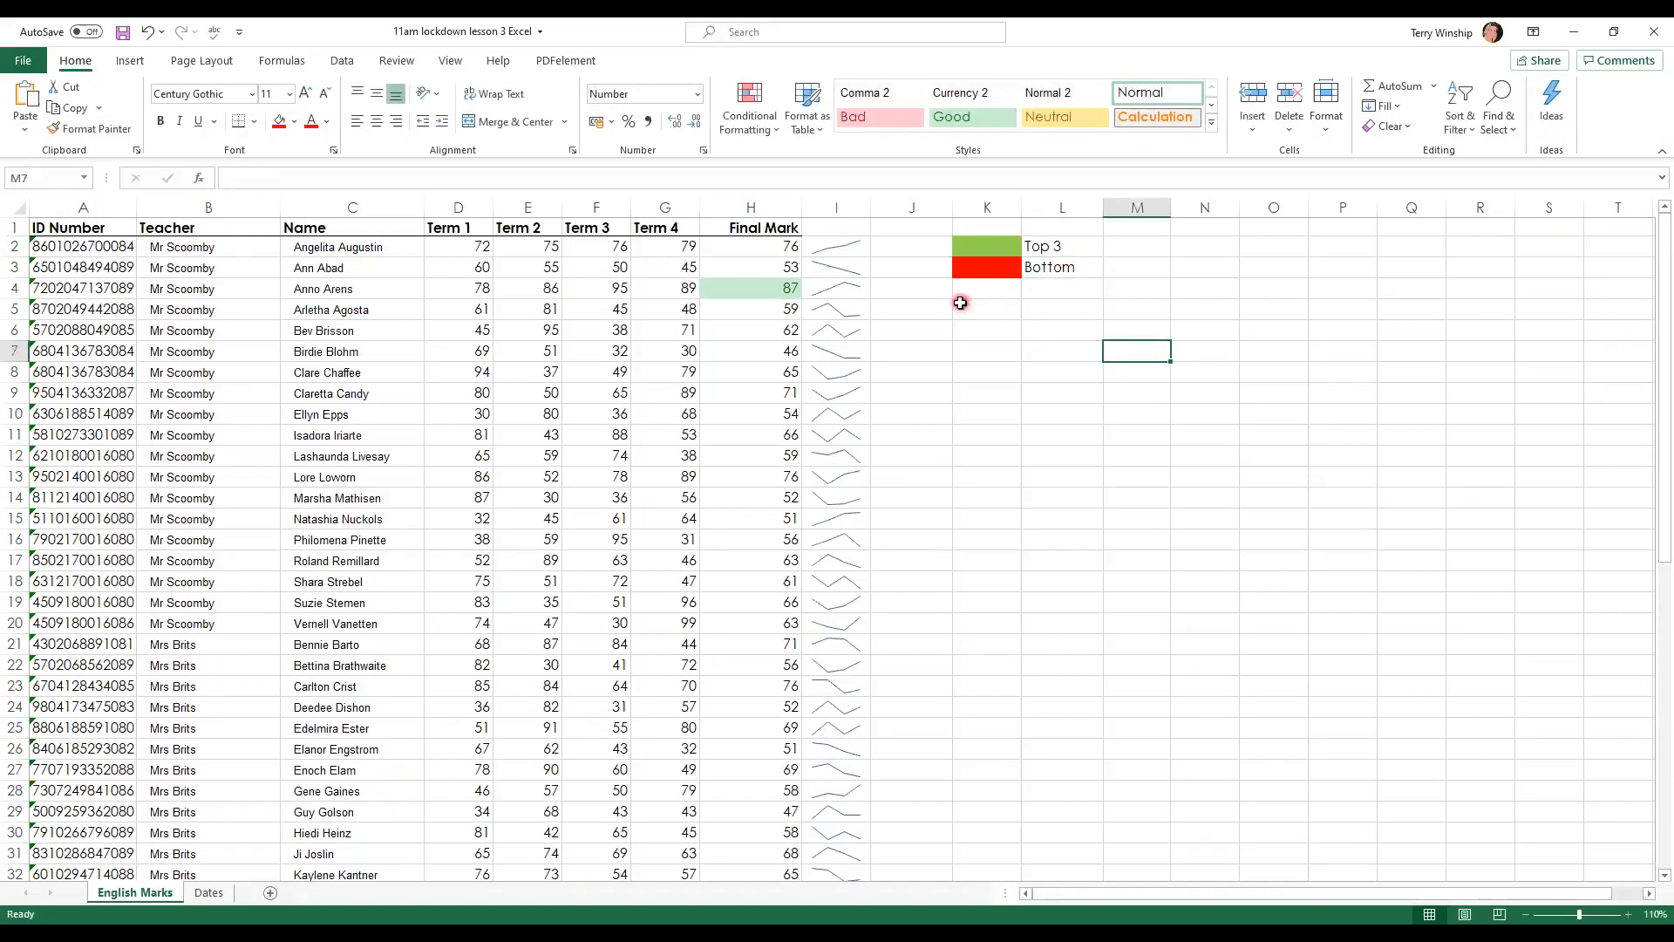
Step: Highlight the bottom 3 Final Mark values with a Bottom 10 Items rule in Light Red Fill with Dark Red Text, and review the column
{"action": "left_click", "coordinate": [751, 200]}
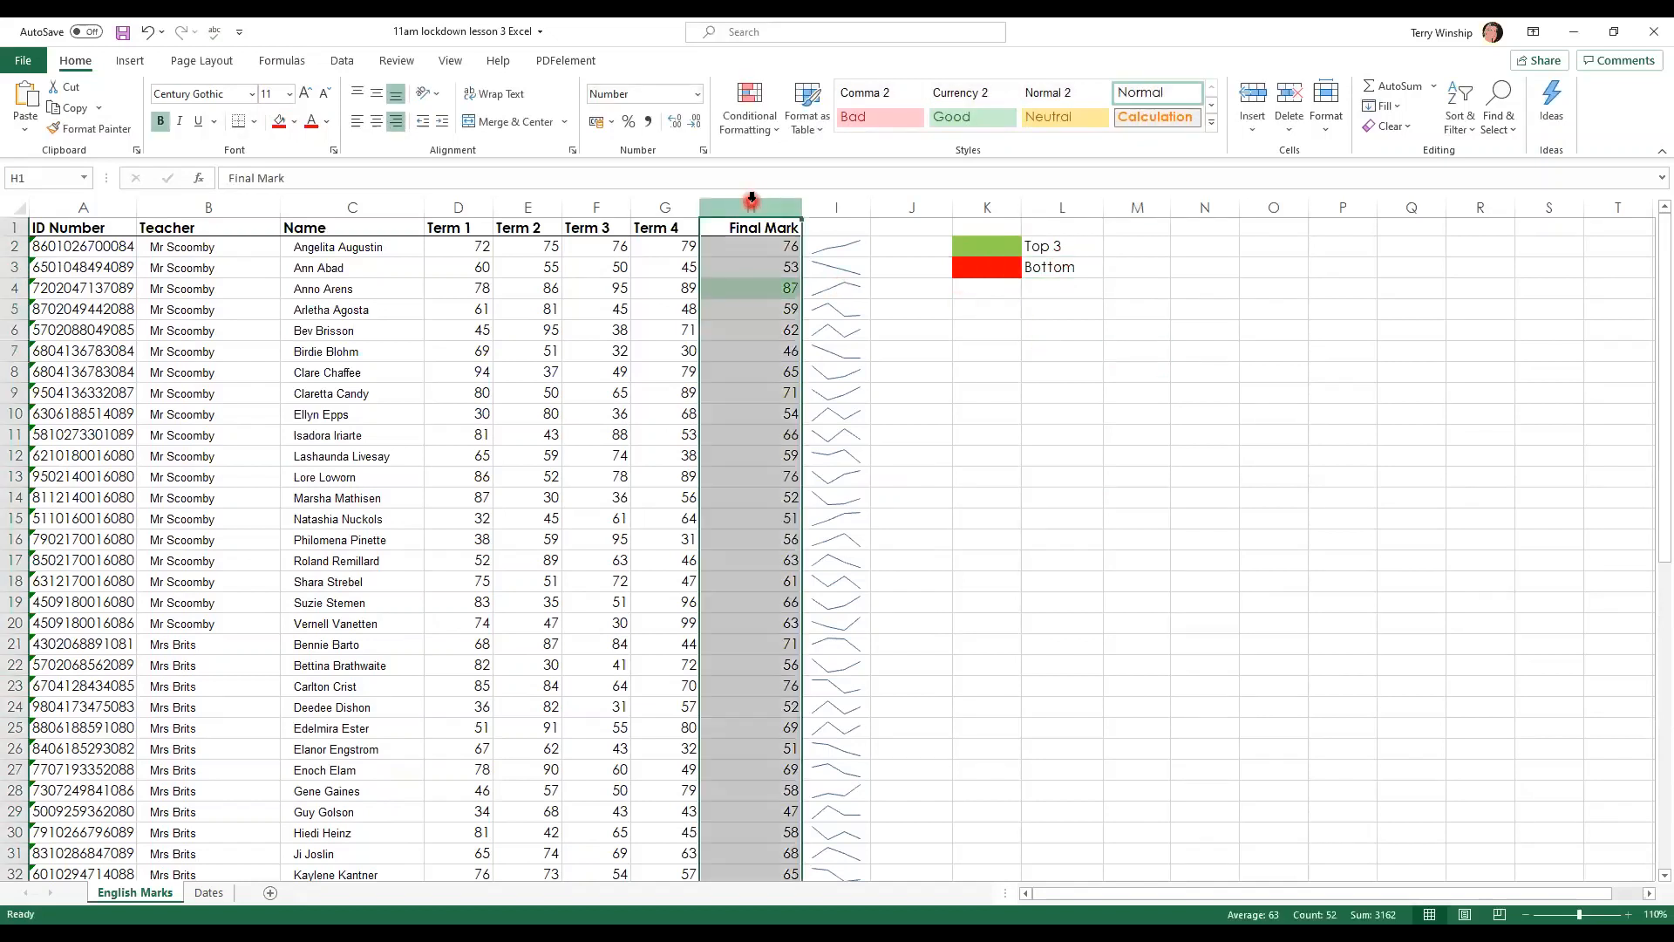
{"action": "left_click", "coordinate": [759, 120]}
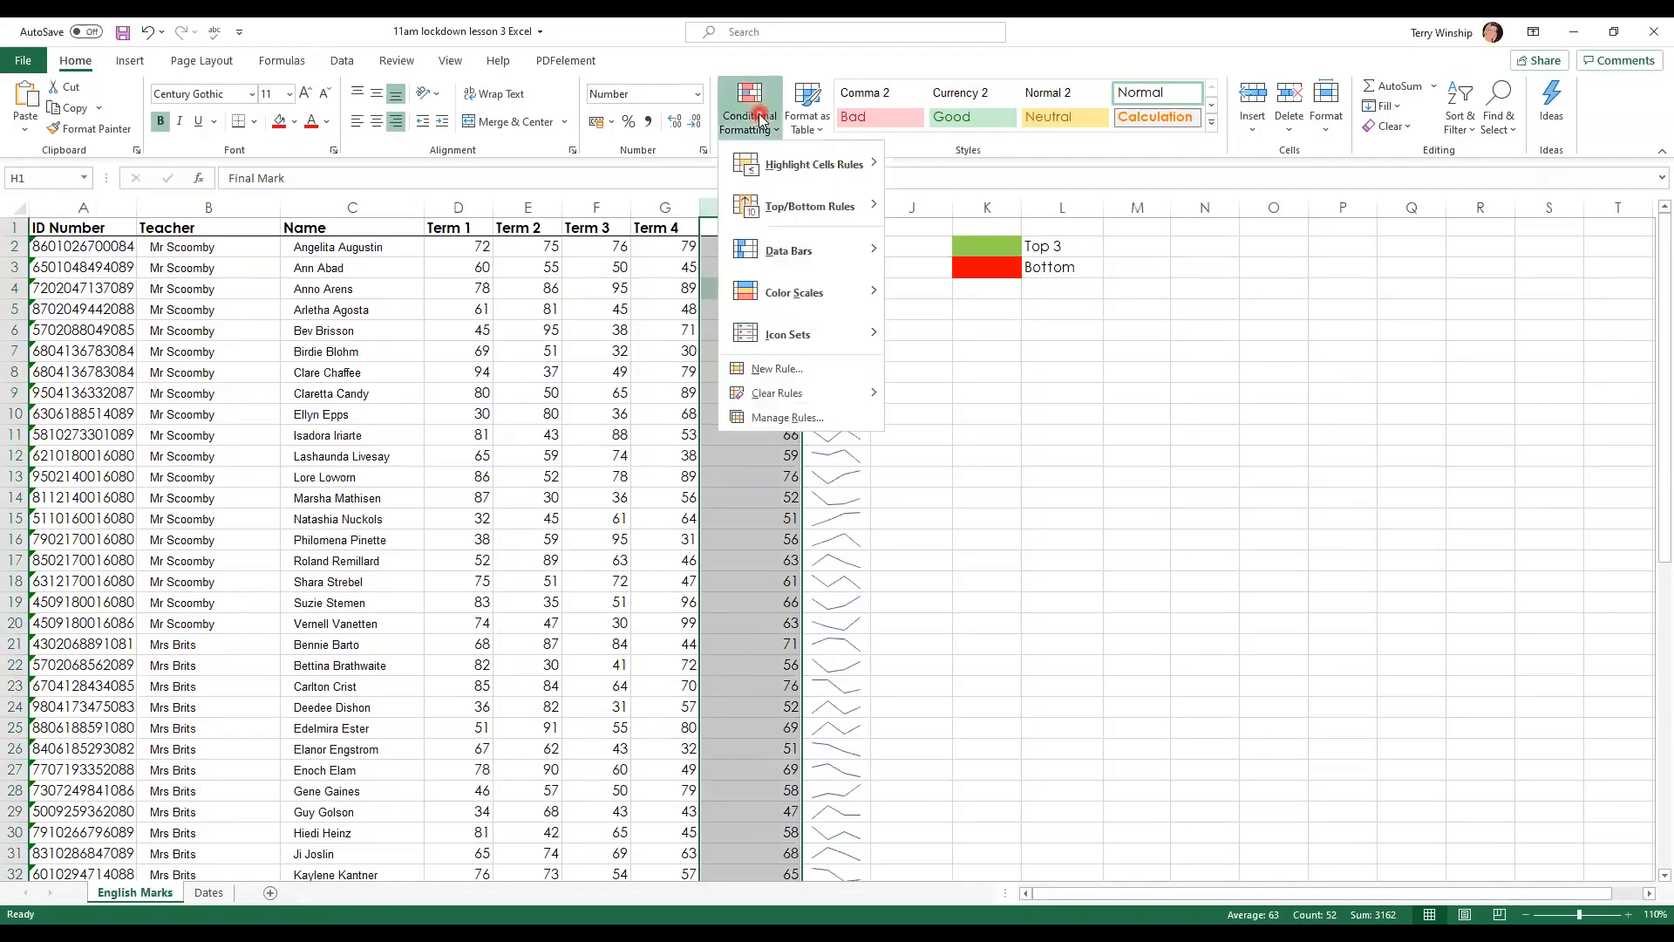
{"action": "left_click", "coordinate": [789, 200]}
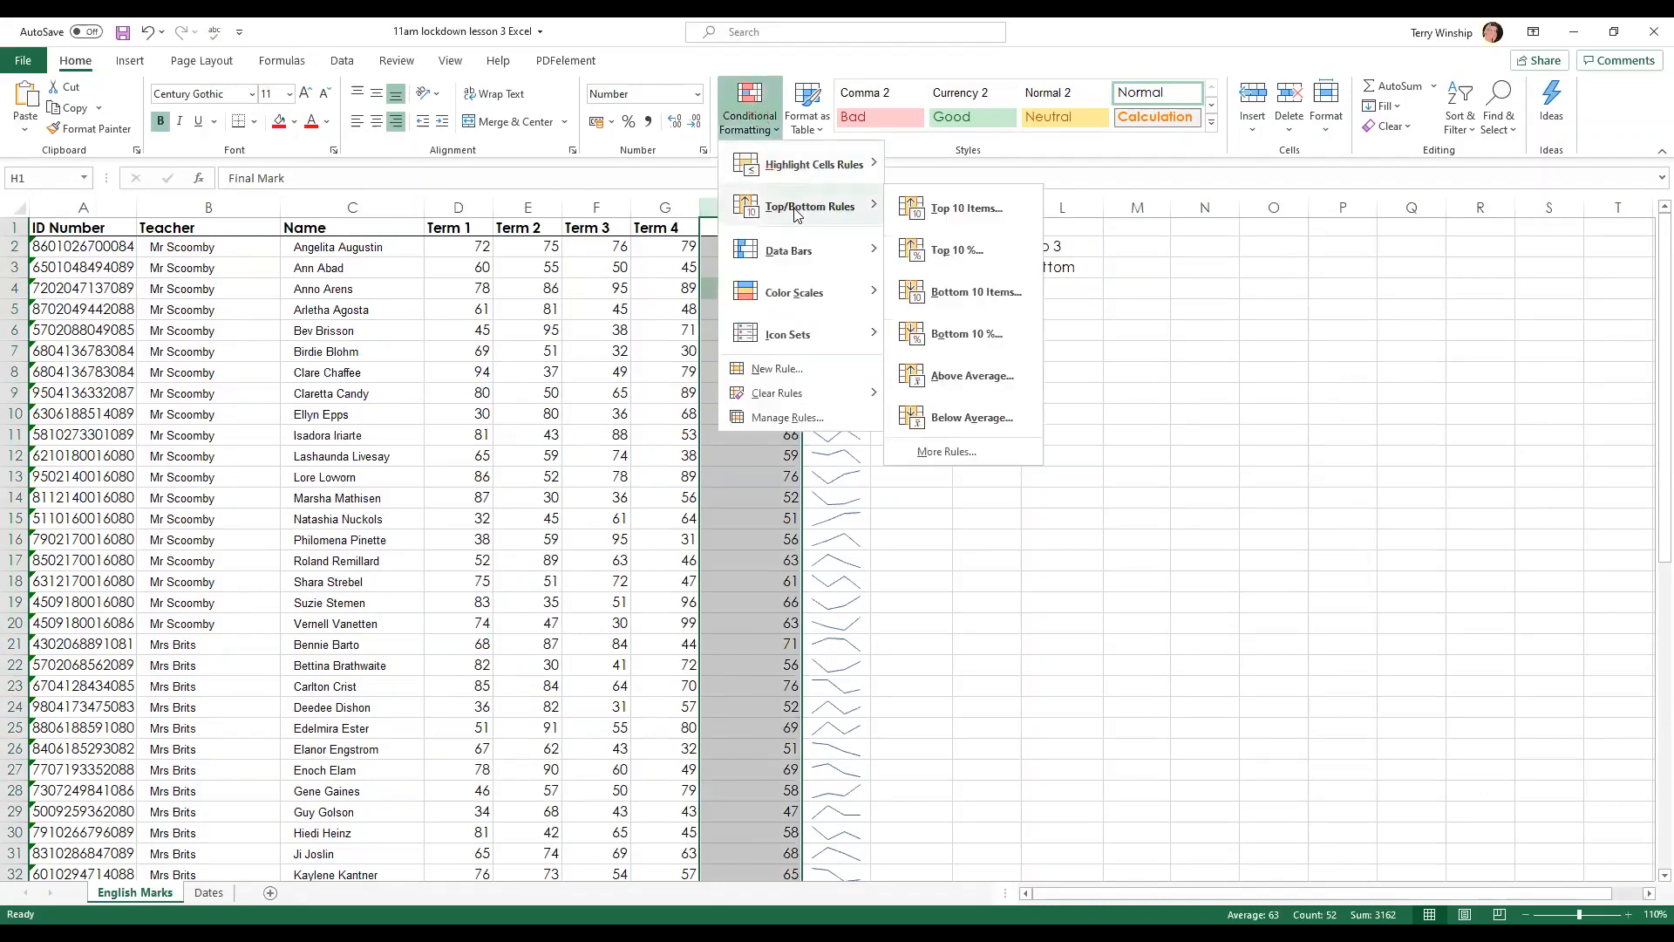
{"action": "left_click", "coordinate": [940, 300]}
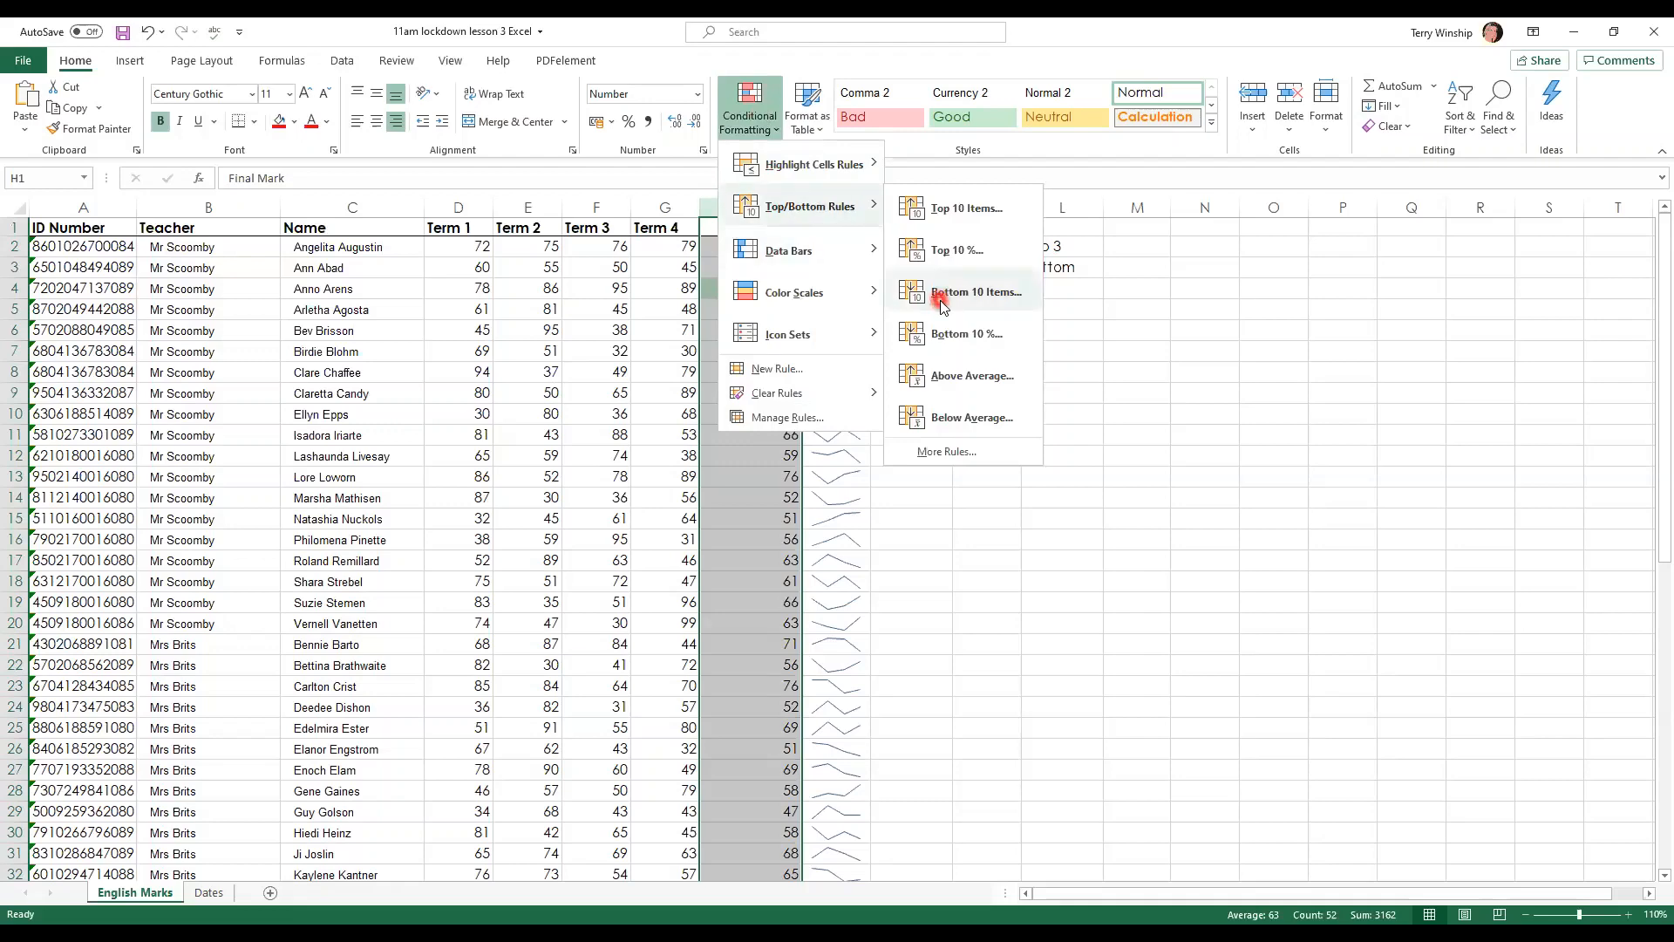
{"action": "left_click", "coordinate": [1017, 299]}
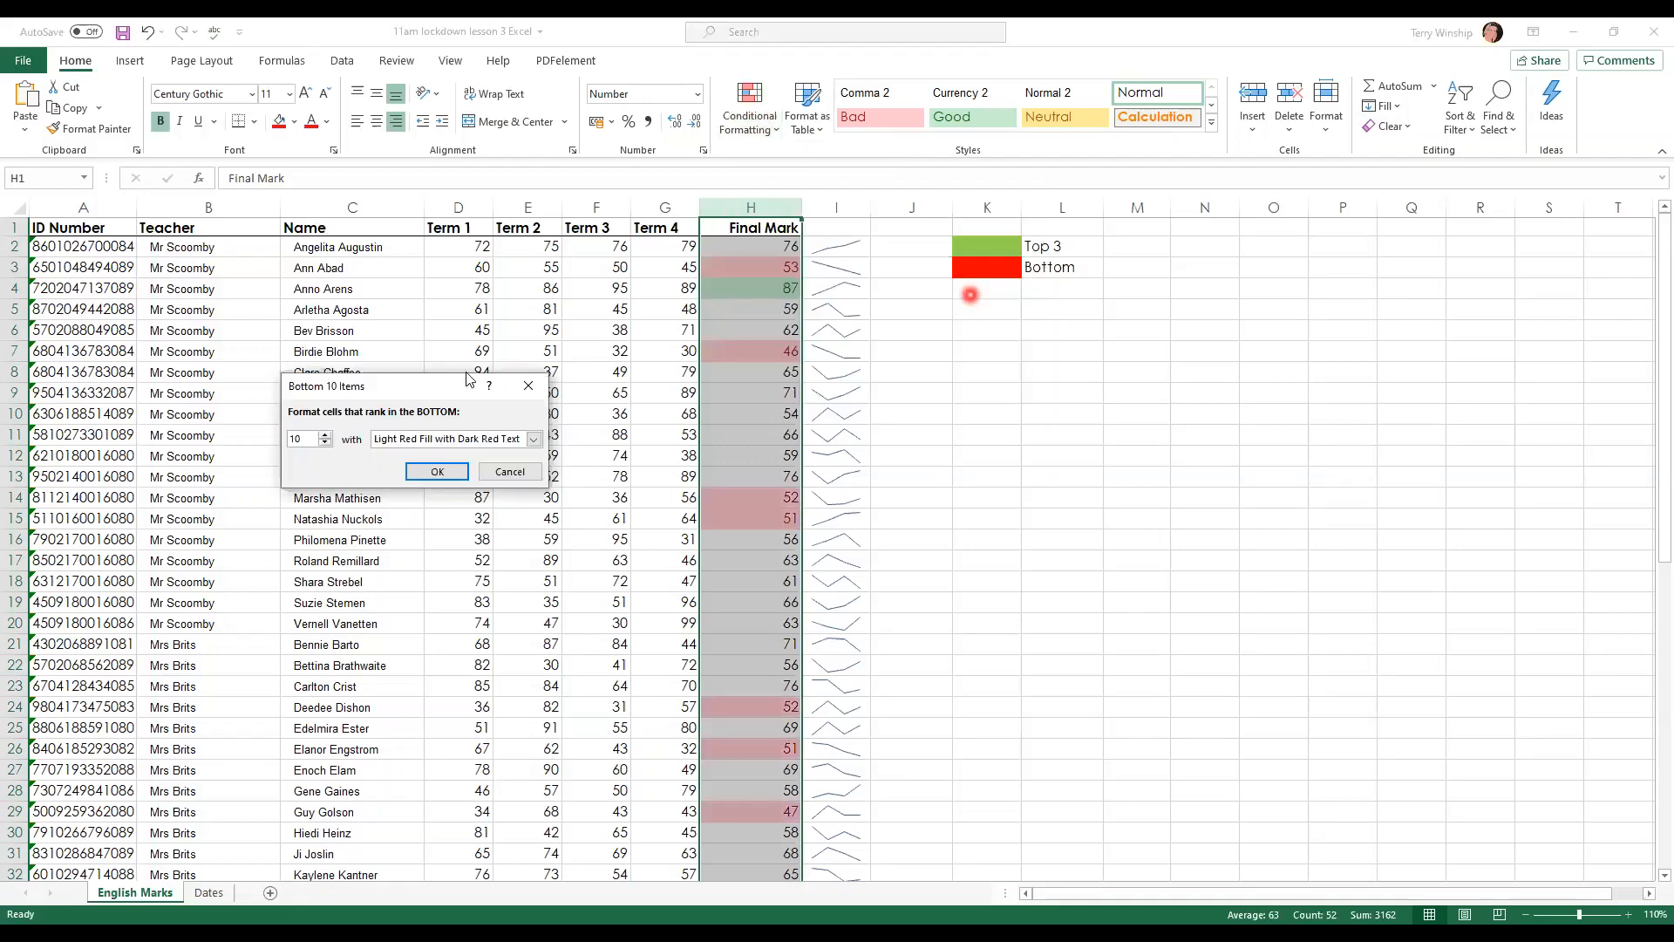
{"action": "left_click", "coordinate": [326, 444]}
{"action": "left_click", "coordinate": [325, 444]}
{"action": "left_click", "coordinate": [326, 444]}
{"action": "left_click", "coordinate": [326, 443]}
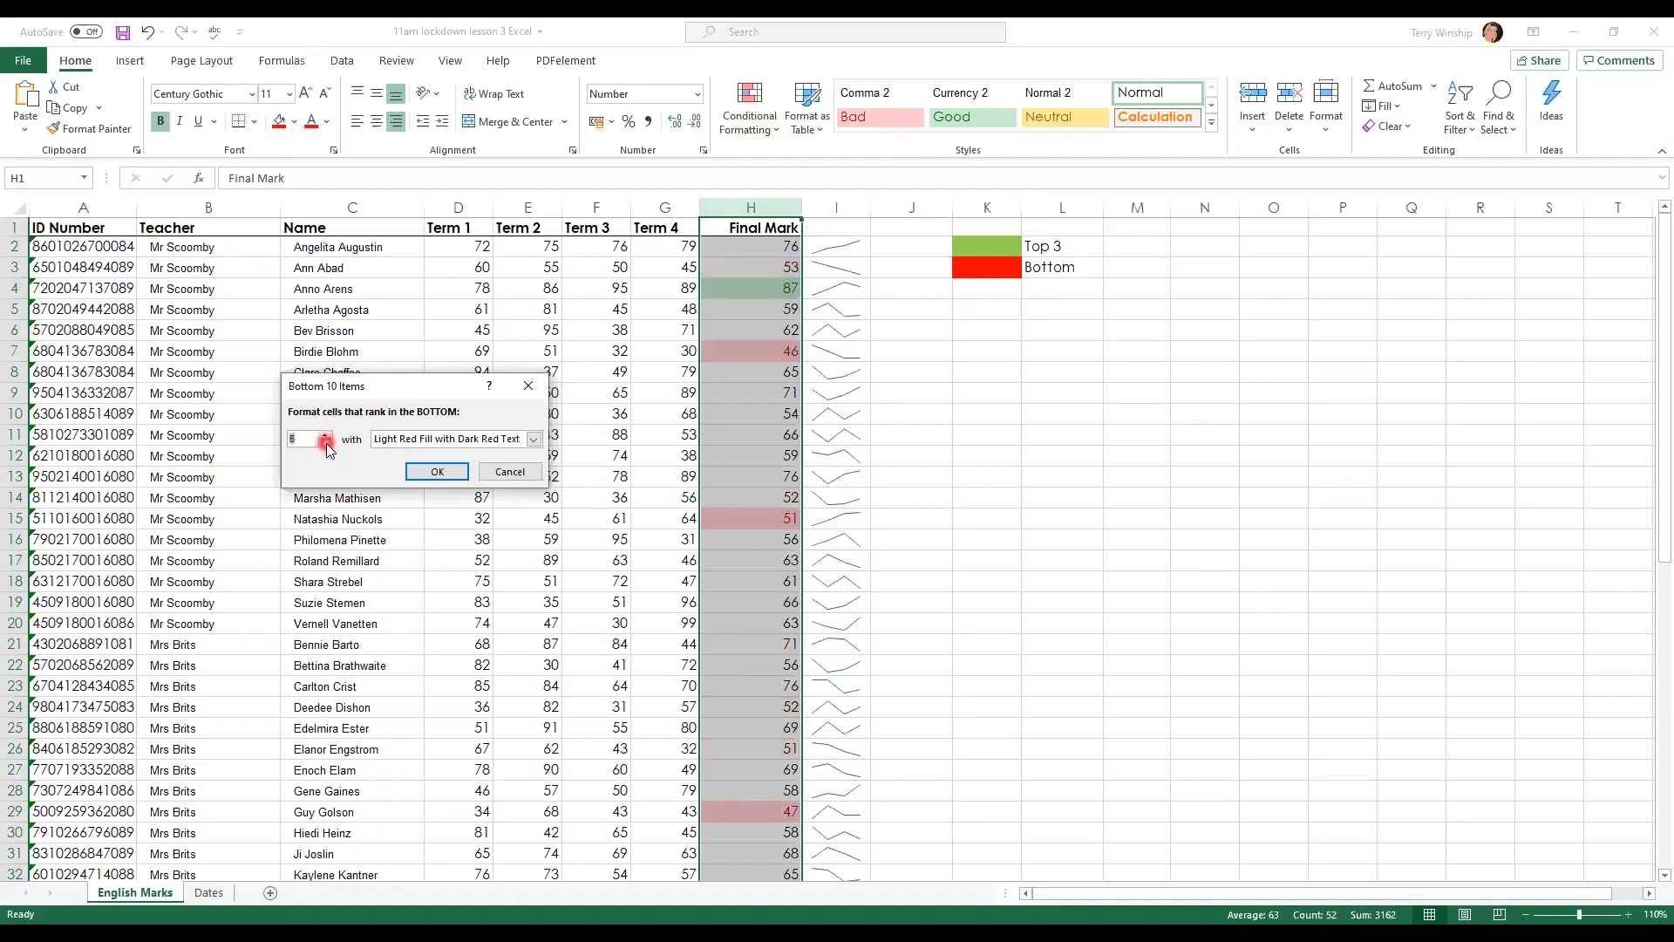
{"action": "left_click", "coordinate": [325, 444]}
{"action": "left_click", "coordinate": [325, 444]}
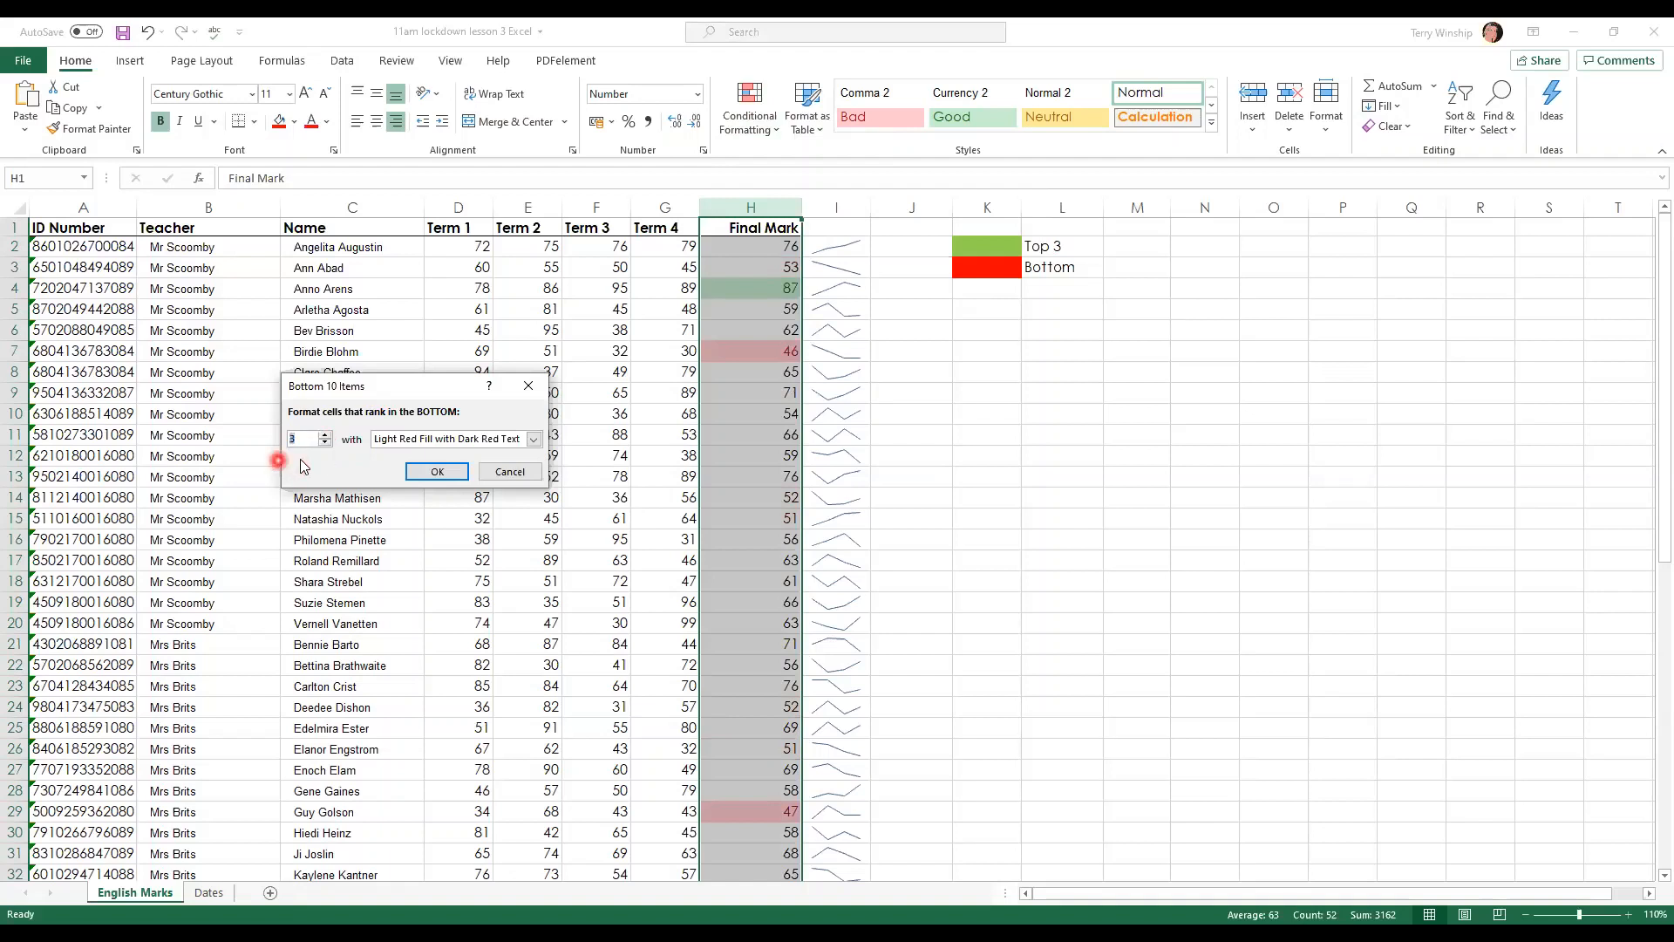
{"action": "left_click", "coordinate": [445, 473]}
{"action": "left_click", "coordinate": [1101, 480]}
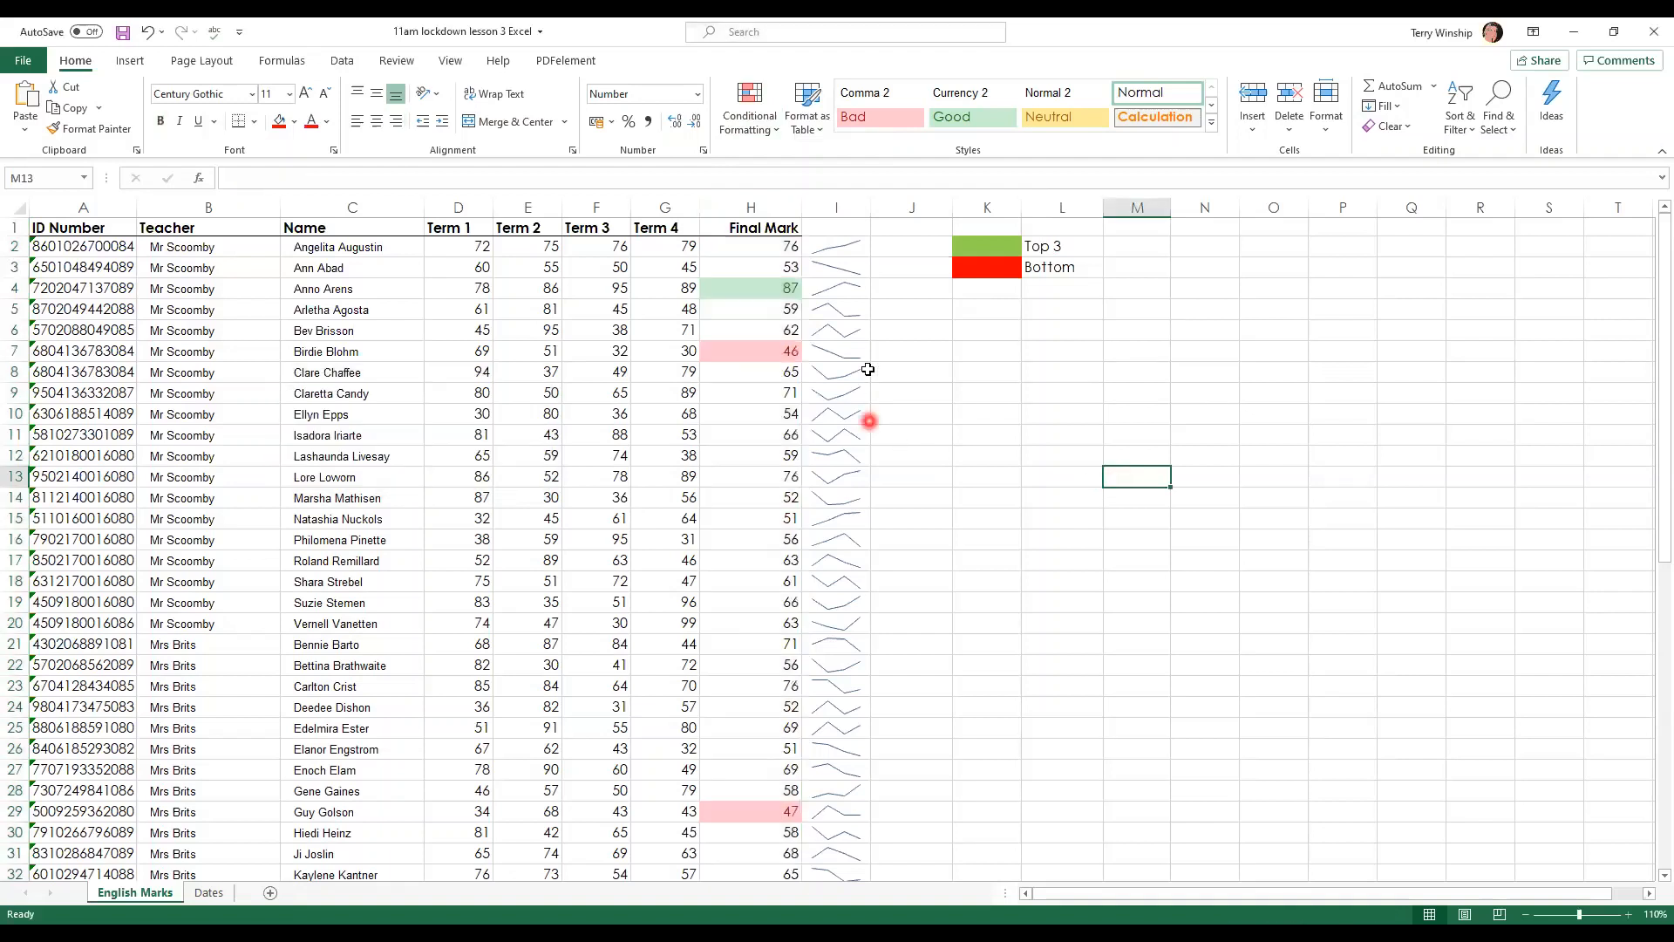
{"action": "scroll", "coordinate": [868, 369], "scroll_direction": "down", "scroll_amount": 3}
{"action": "scroll", "coordinate": [869, 370], "scroll_direction": "down", "scroll_amount": 7}
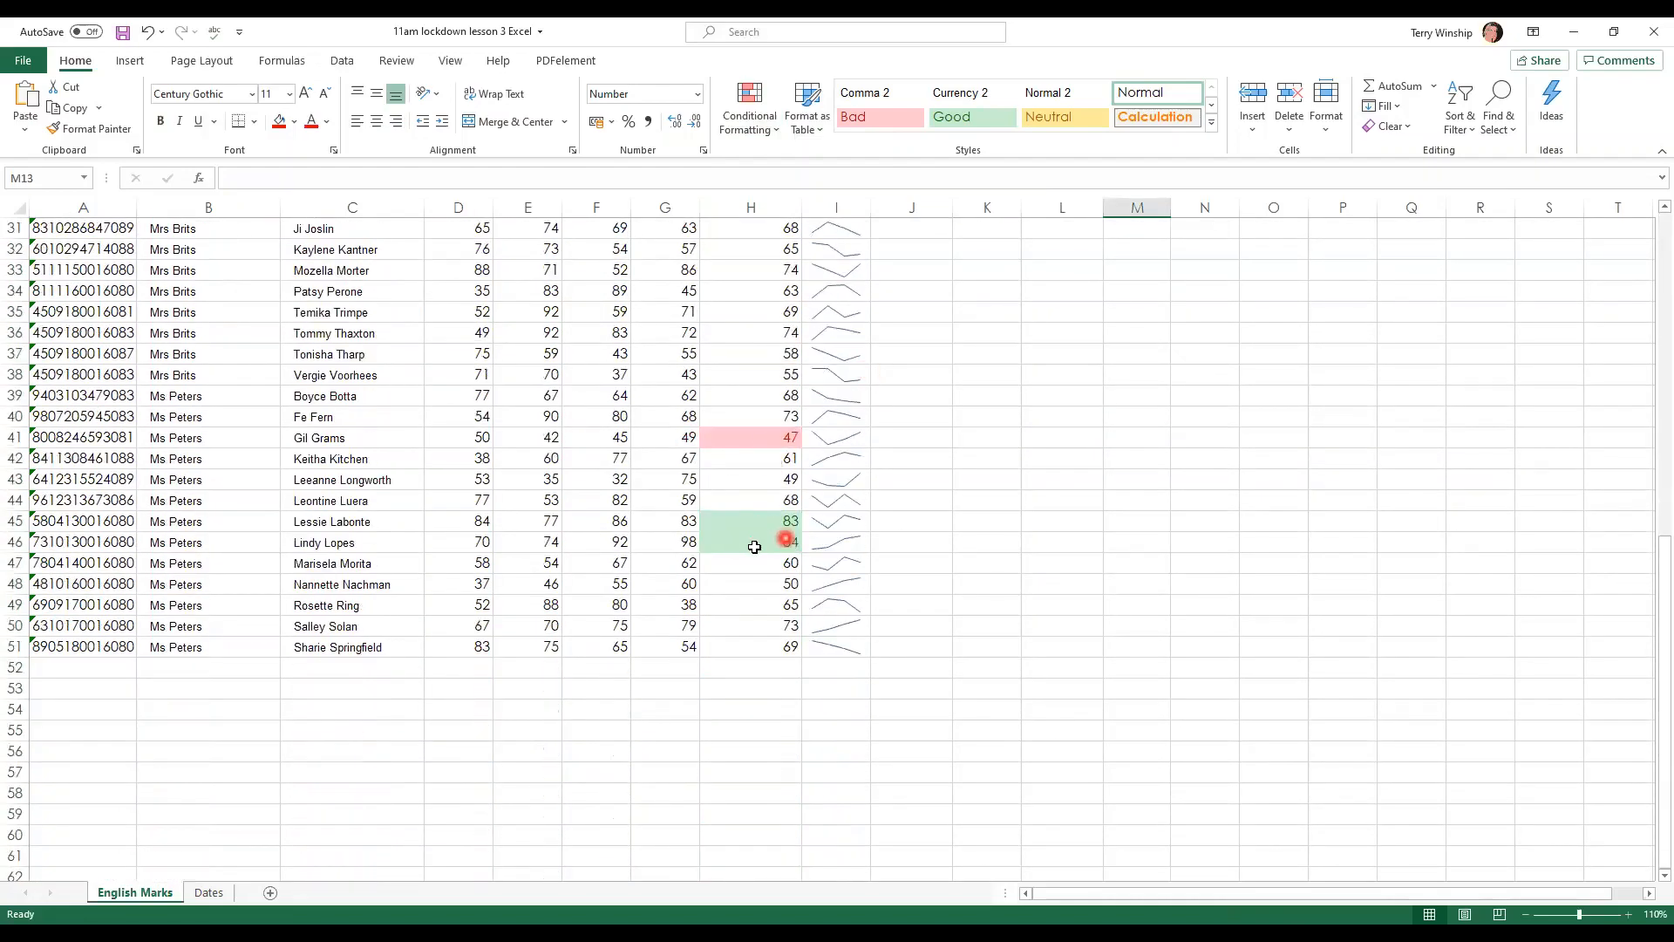
{"action": "scroll", "coordinate": [946, 432], "scroll_direction": "up", "scroll_amount": 10}
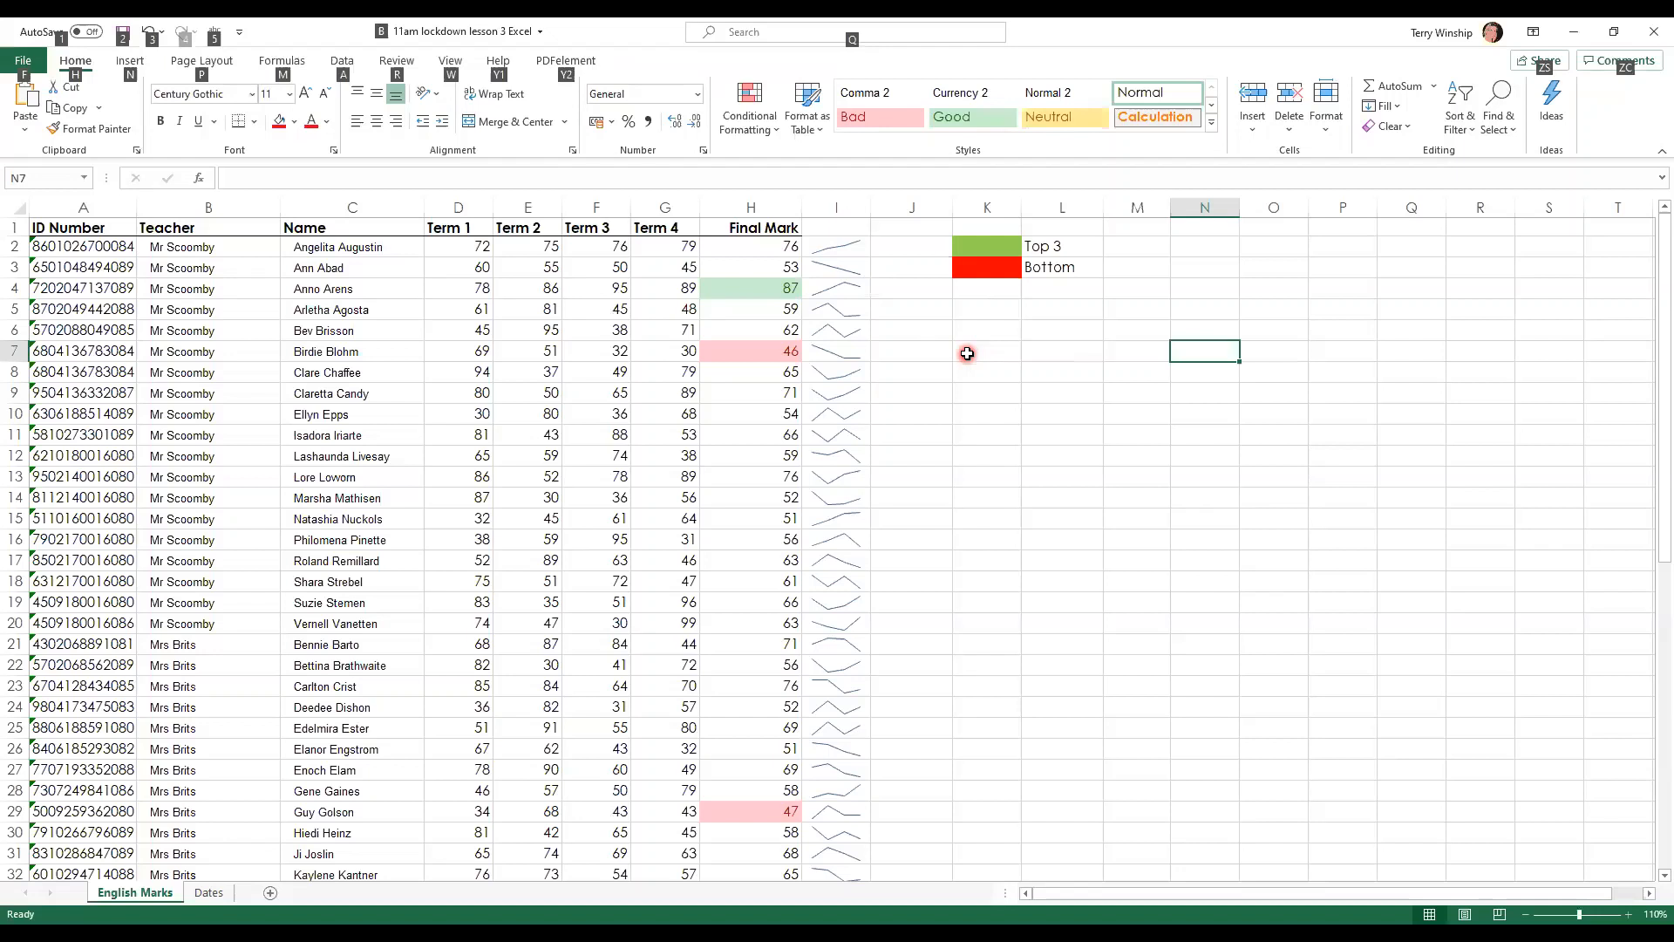
Step: Review the highlighted Final Mark column and clear the conditional formatting rules from the entire sheet
{"action": "left_click", "coordinate": [733, 203]}
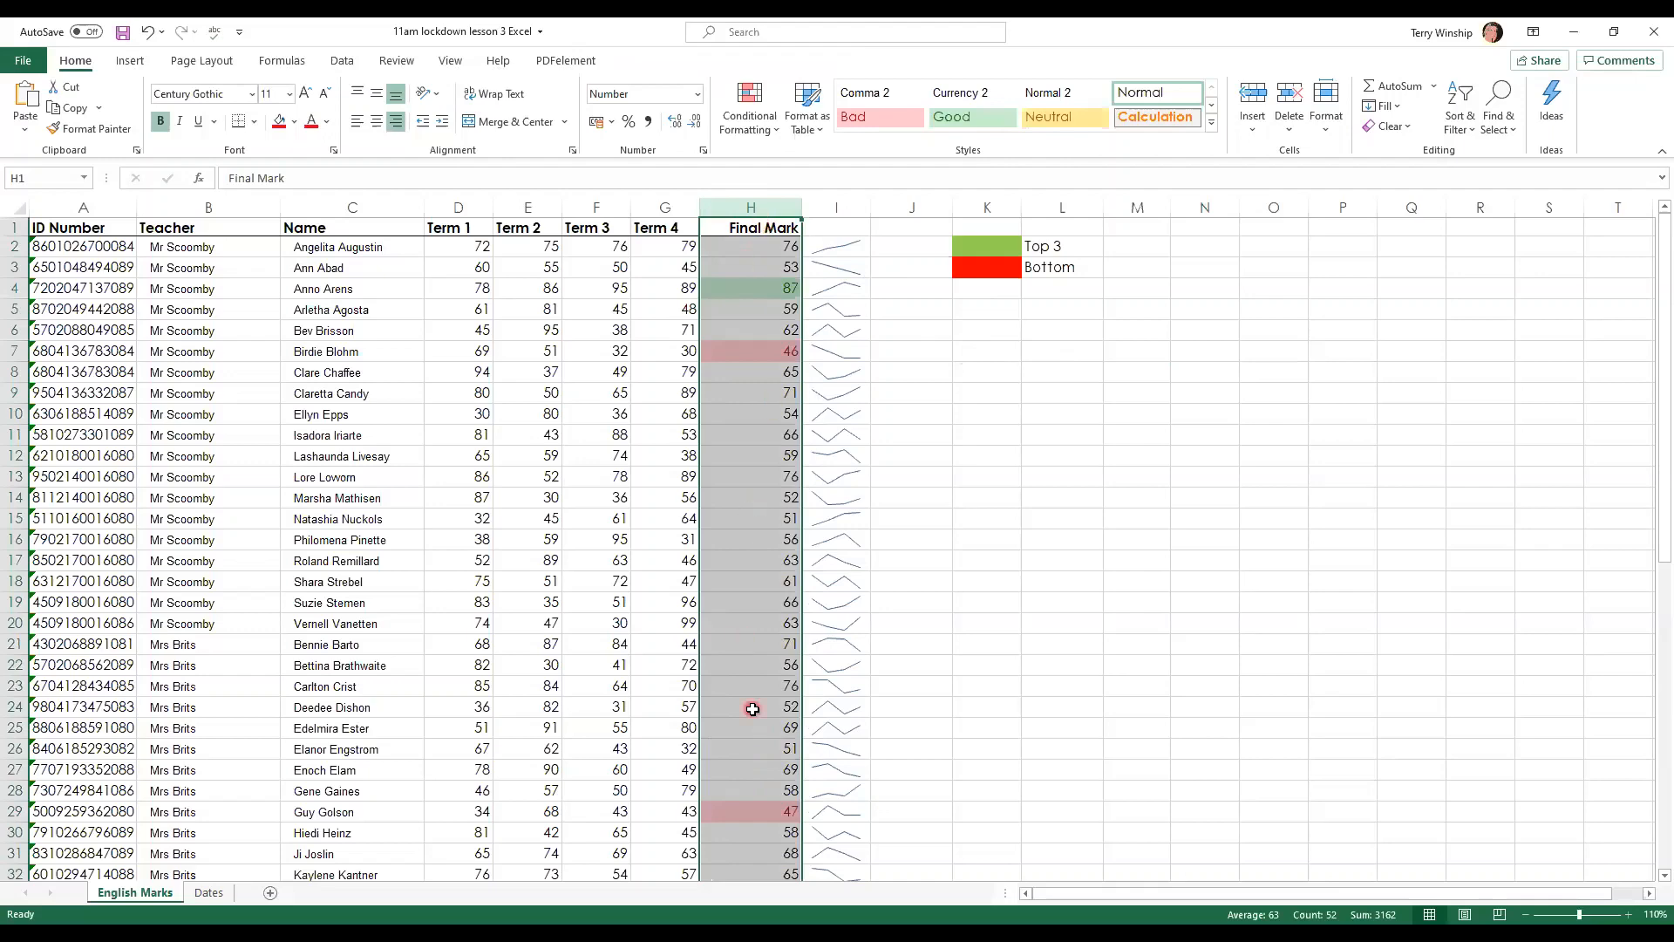
{"action": "scroll", "coordinate": [751, 706], "scroll_direction": "down", "scroll_amount": 2}
{"action": "scroll", "coordinate": [753, 709], "scroll_direction": "down", "scroll_amount": 8}
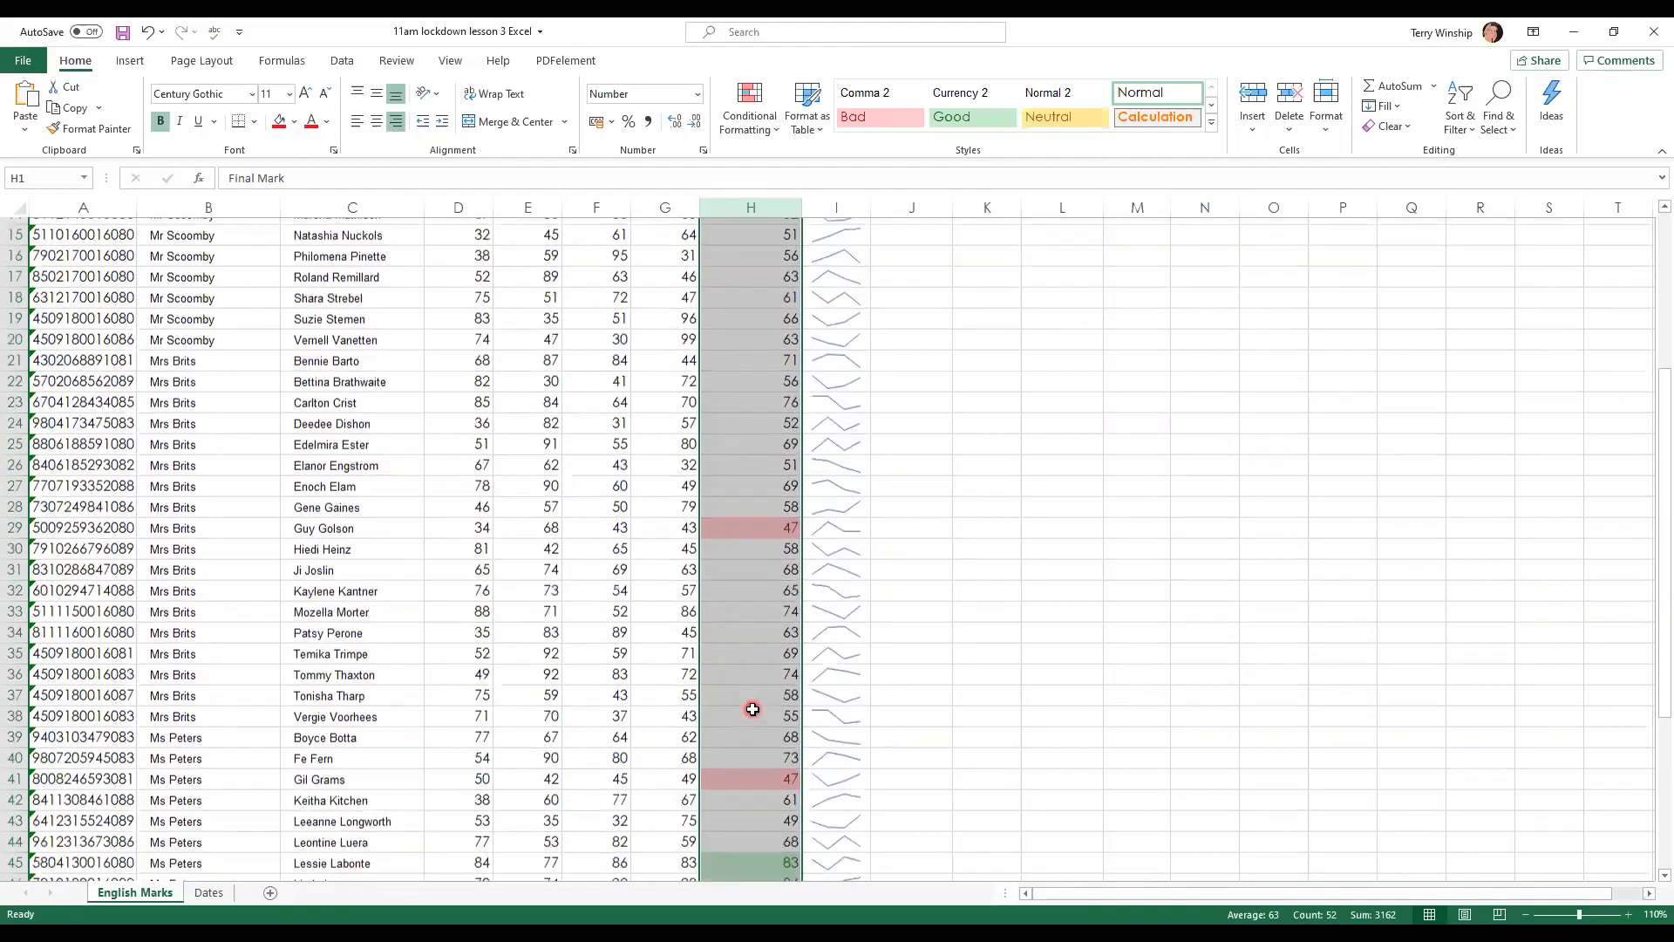
{"action": "scroll", "coordinate": [753, 708], "scroll_direction": "down", "scroll_amount": 1}
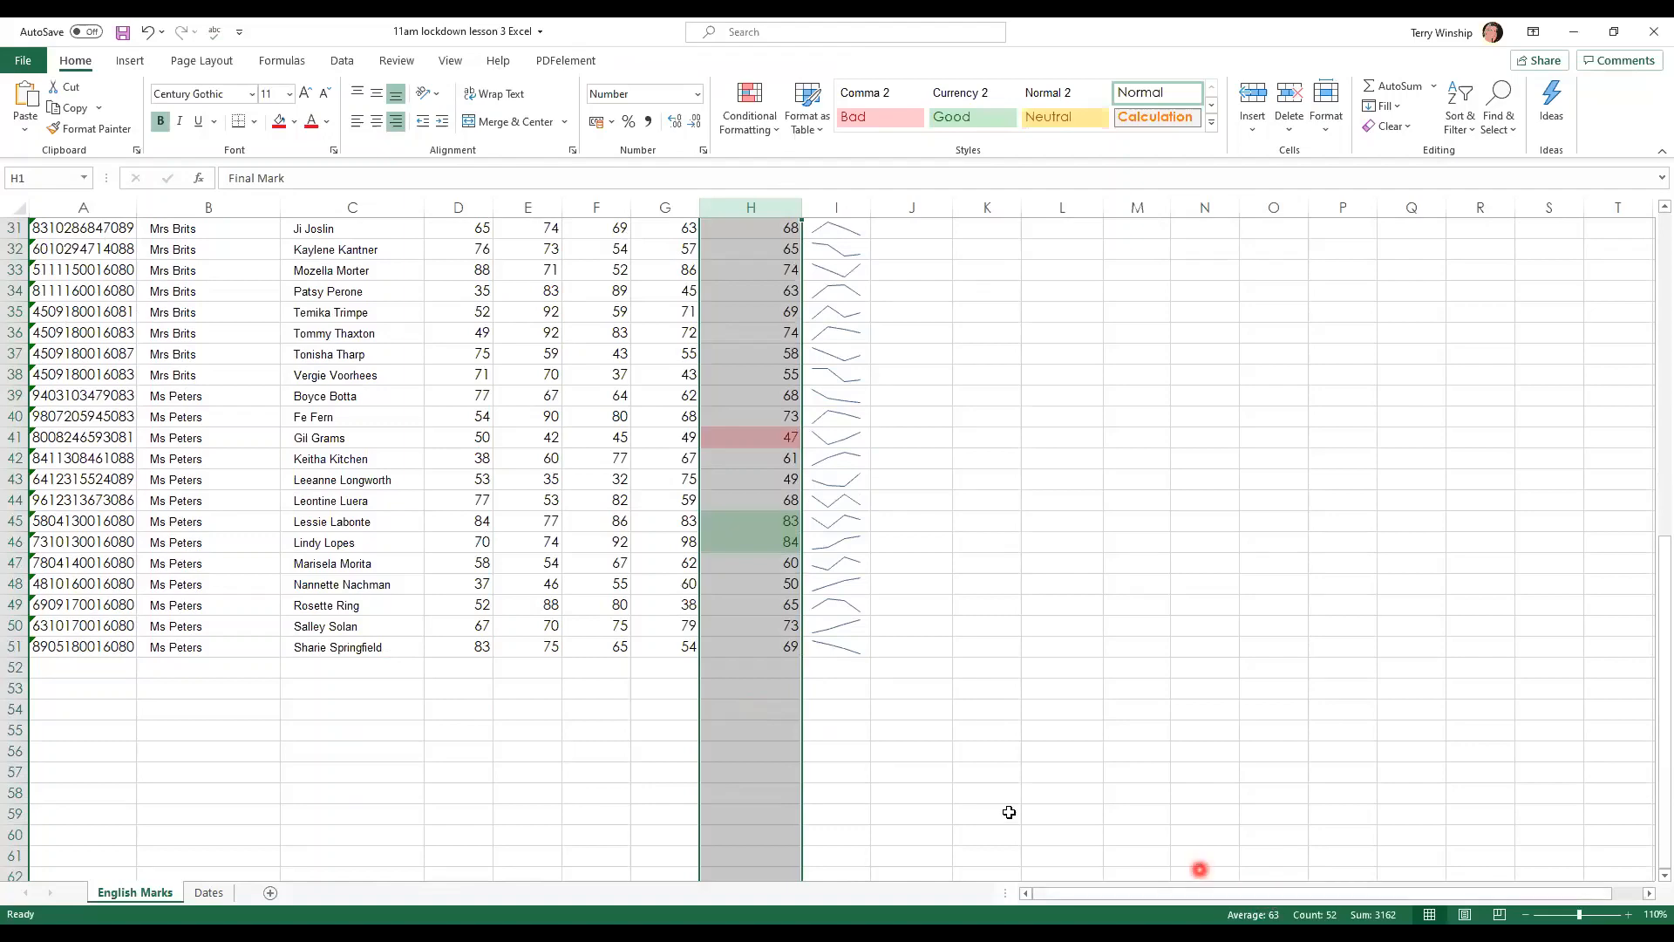
{"action": "scroll", "coordinate": [930, 619], "scroll_direction": "up", "scroll_amount": 6}
{"action": "scroll", "coordinate": [930, 618], "scroll_direction": "up", "scroll_amount": 4}
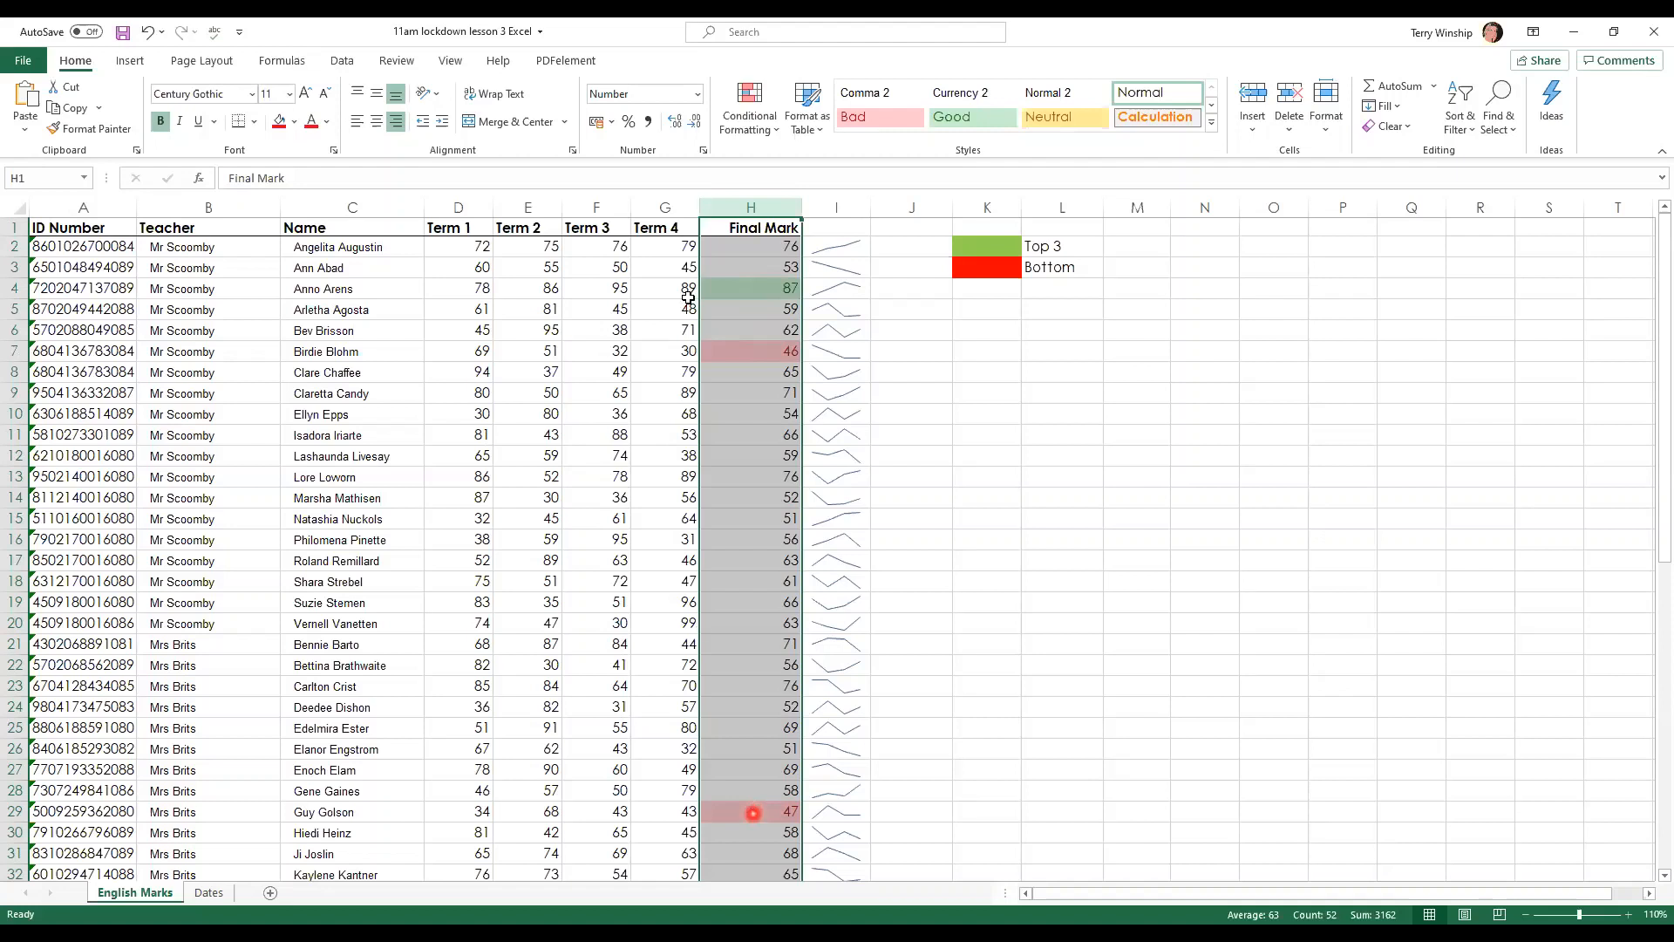
{"action": "left_click", "coordinate": [768, 127]}
{"action": "left_click", "coordinate": [794, 397]}
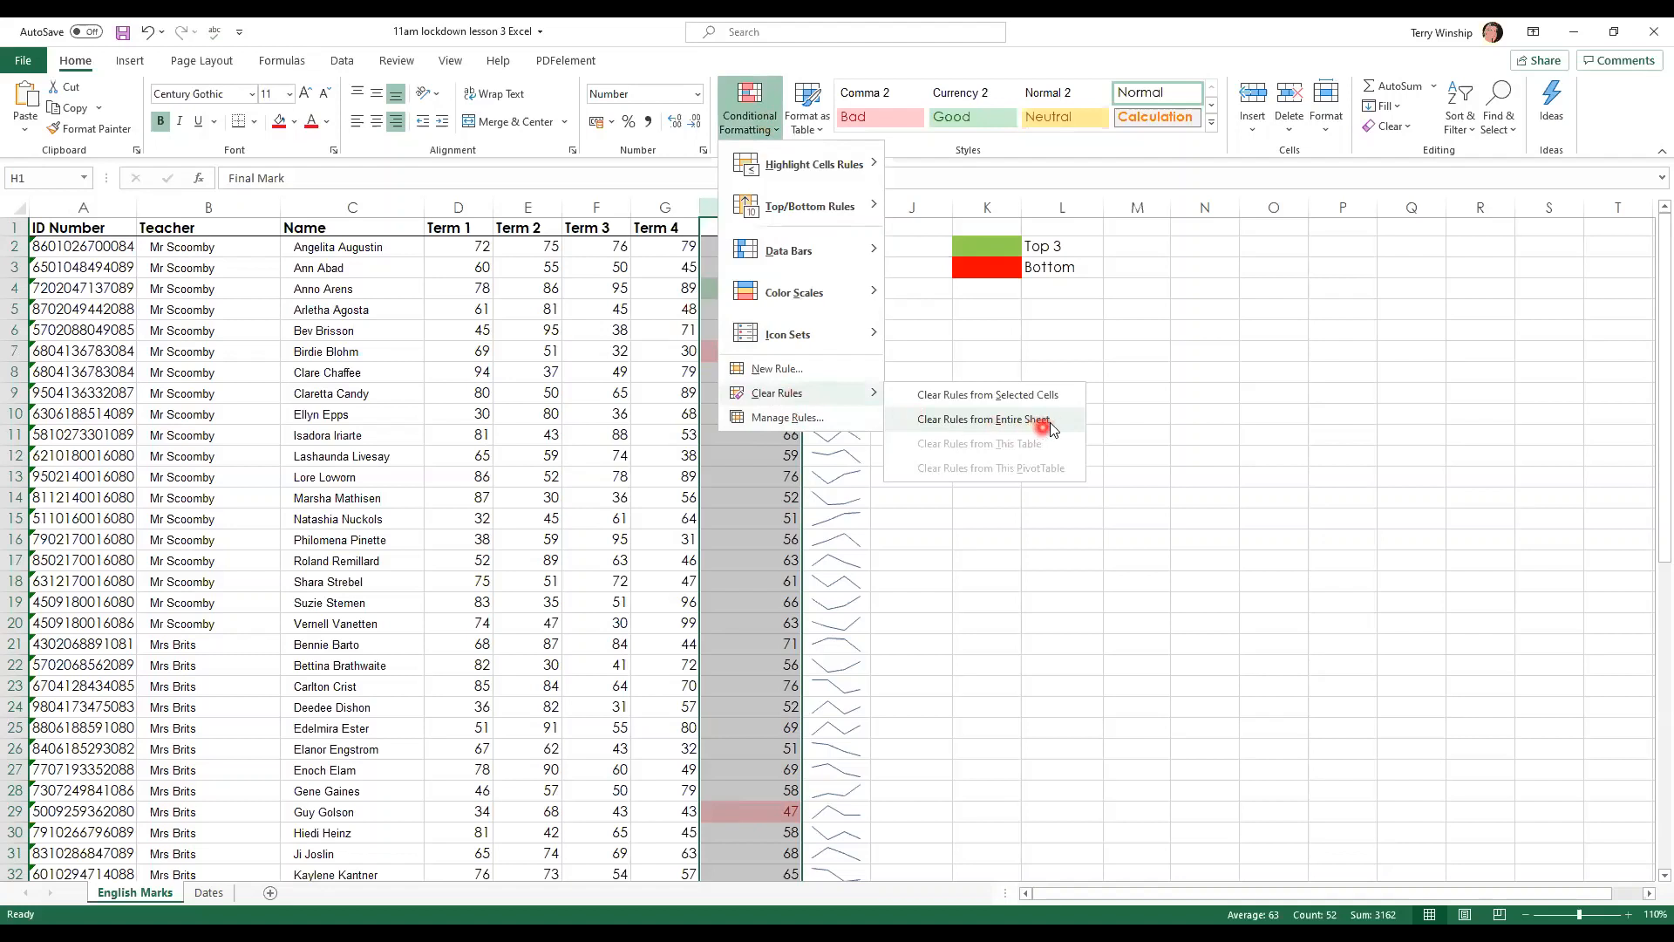
{"action": "left_click", "coordinate": [1052, 426]}
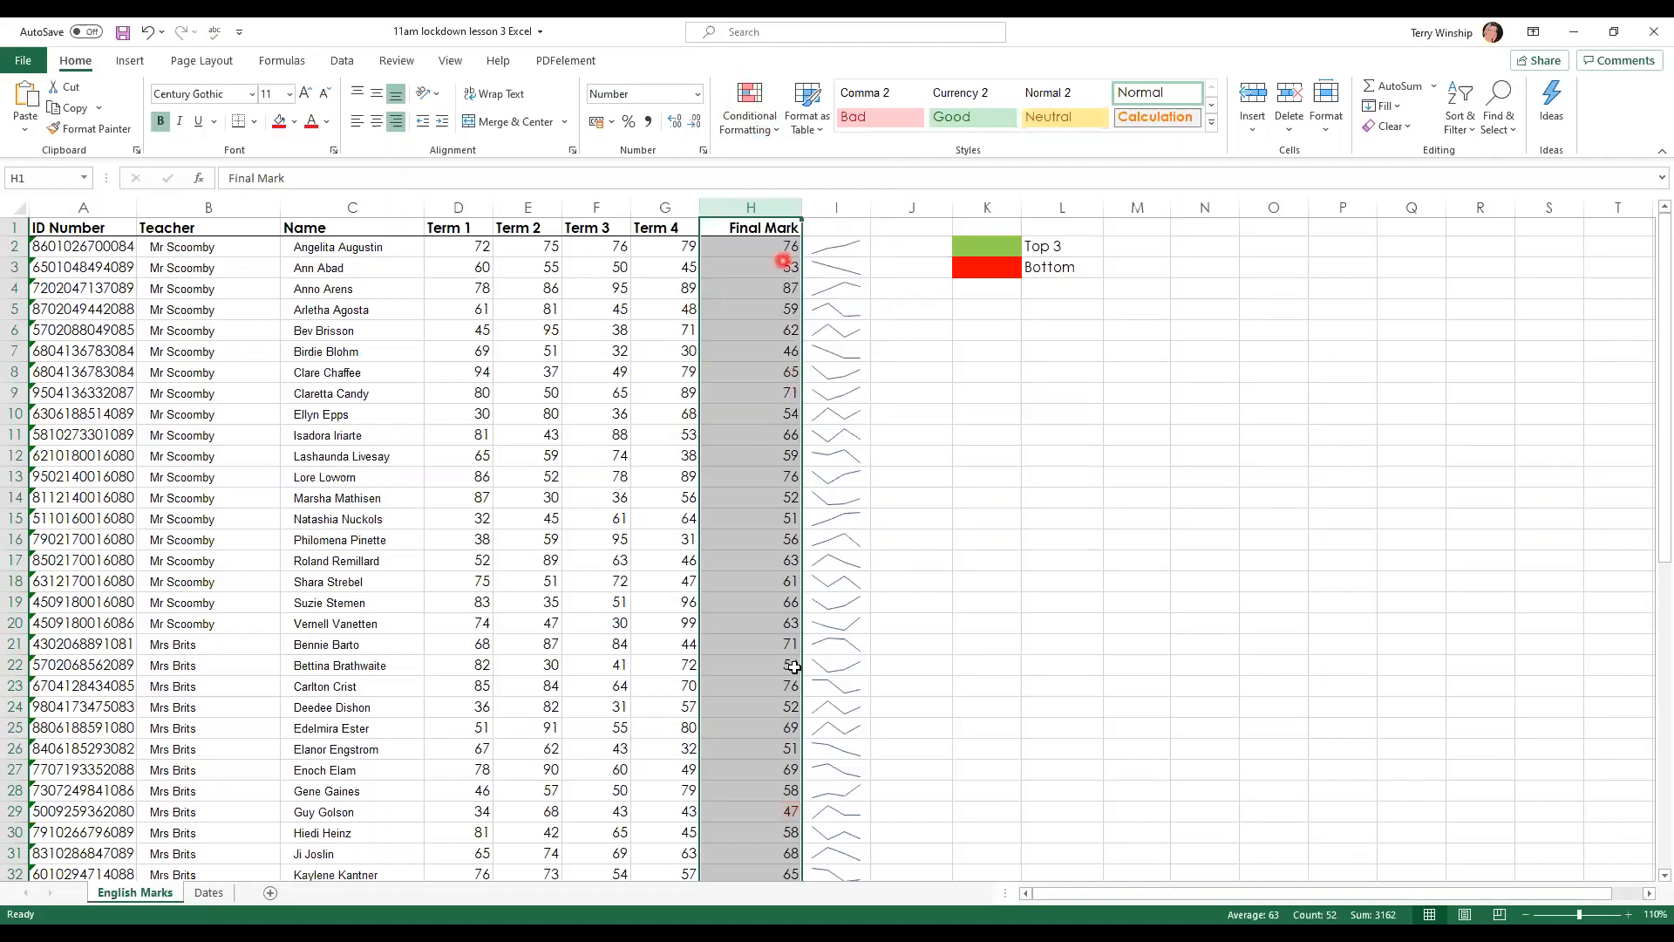
Step: Highlight the above-average Final Mark values with Light Red Fill with Dark Red Text, and review the column
{"action": "left_click", "coordinate": [745, 116]}
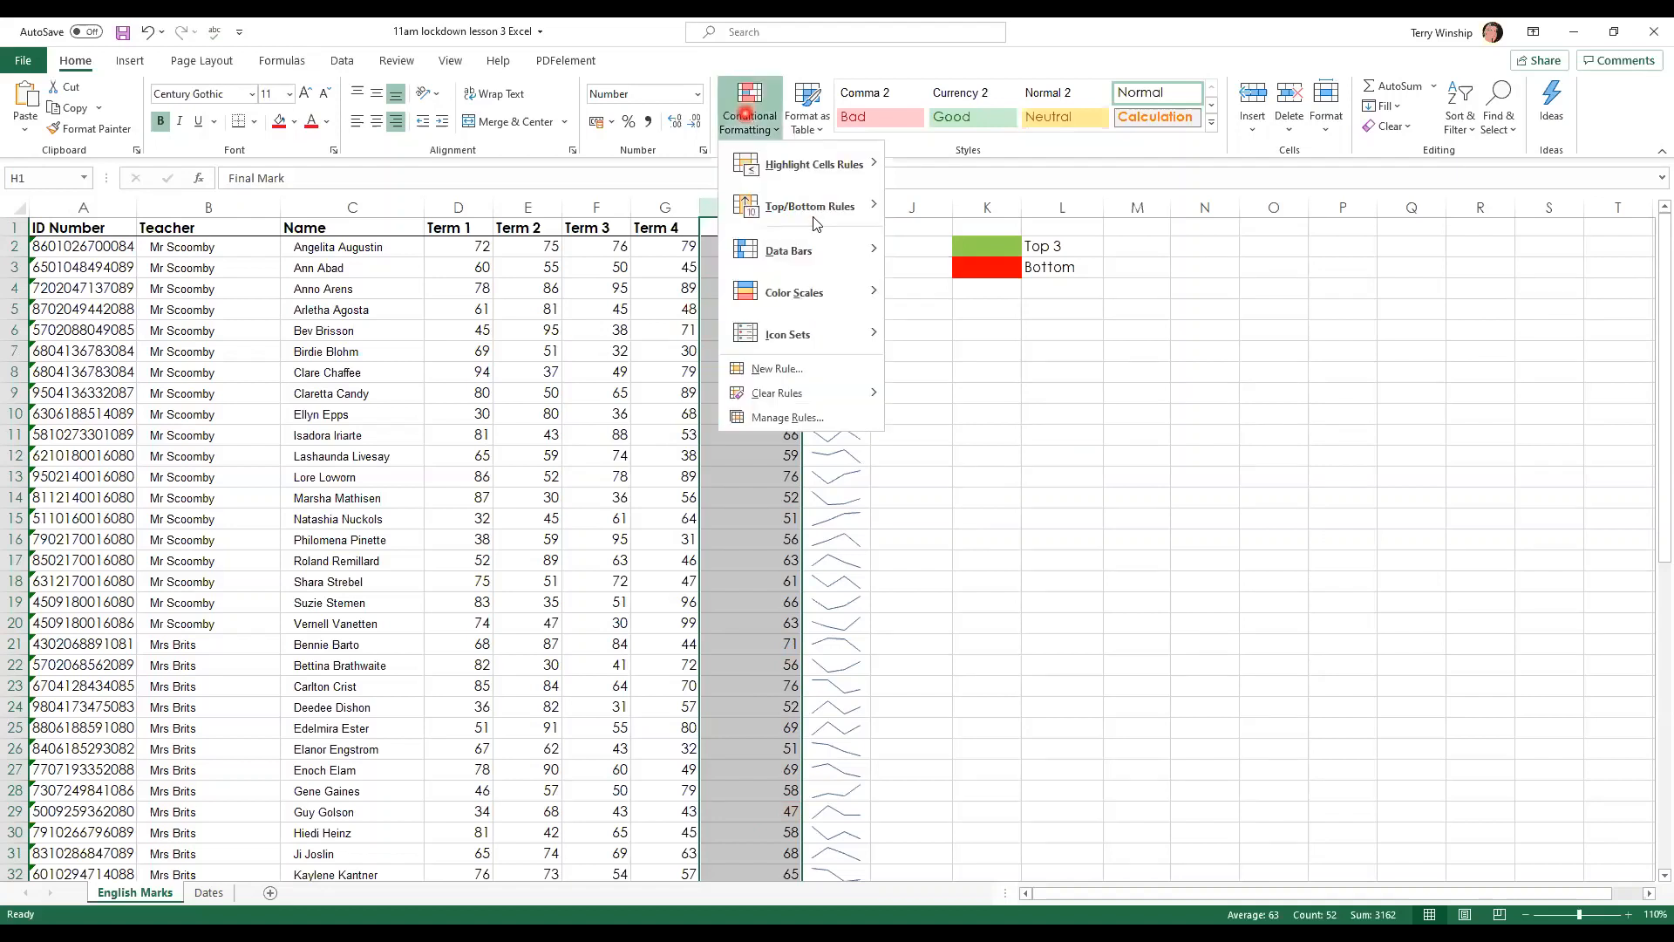
{"action": "left_click", "coordinate": [809, 207]}
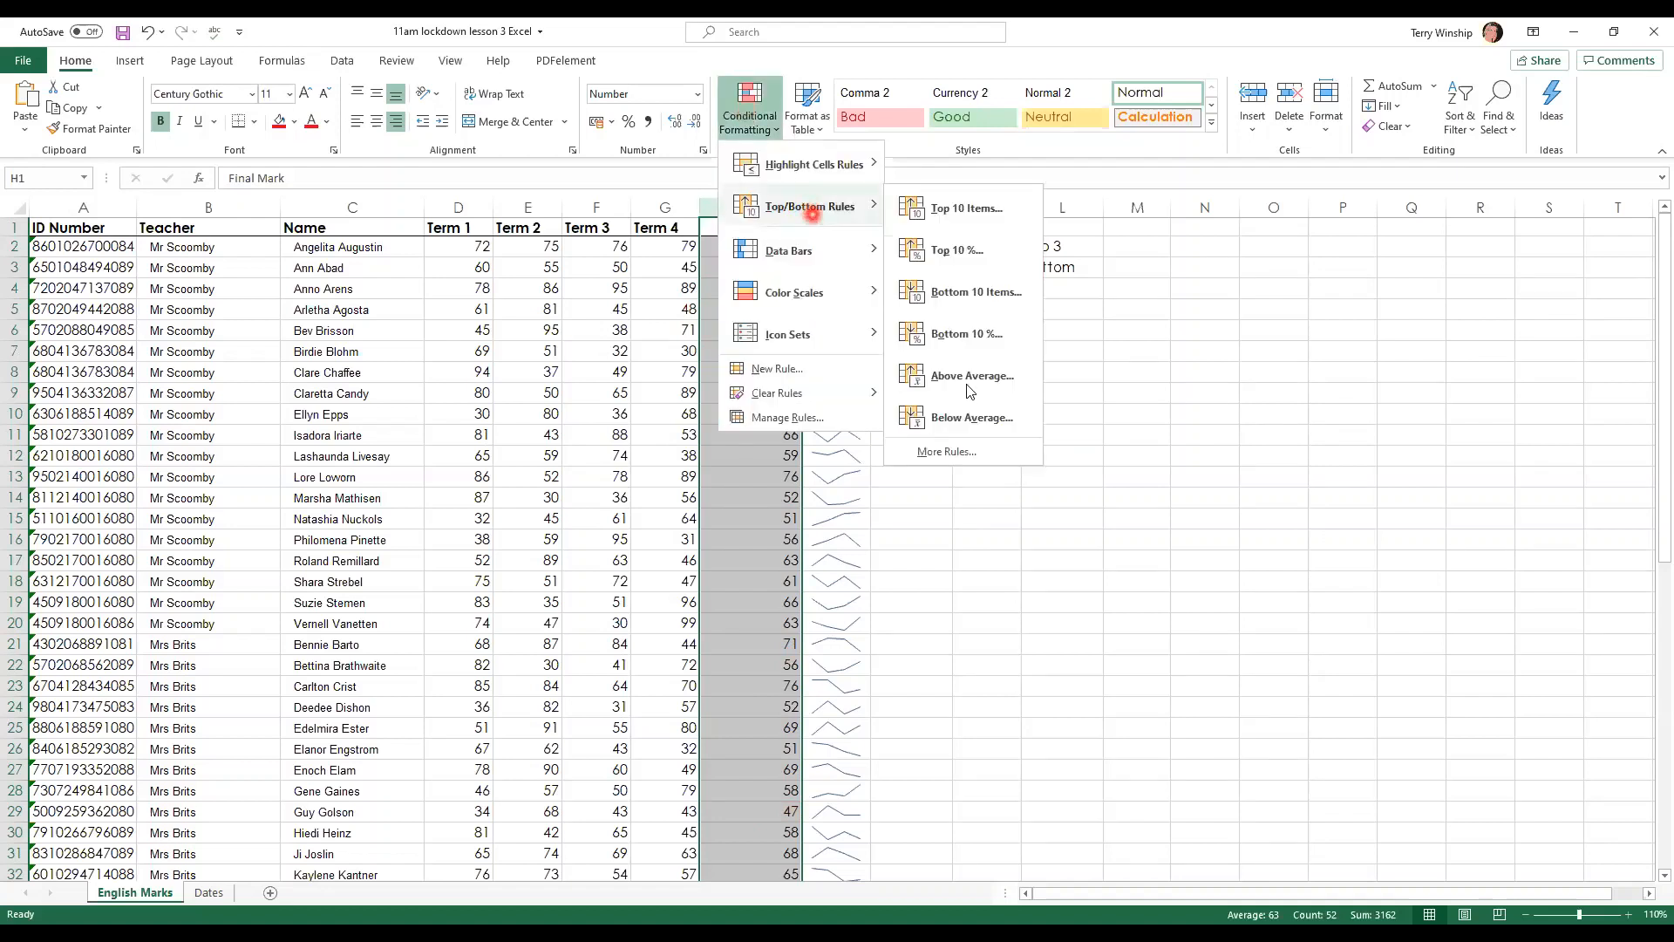
{"action": "left_click", "coordinate": [990, 384]}
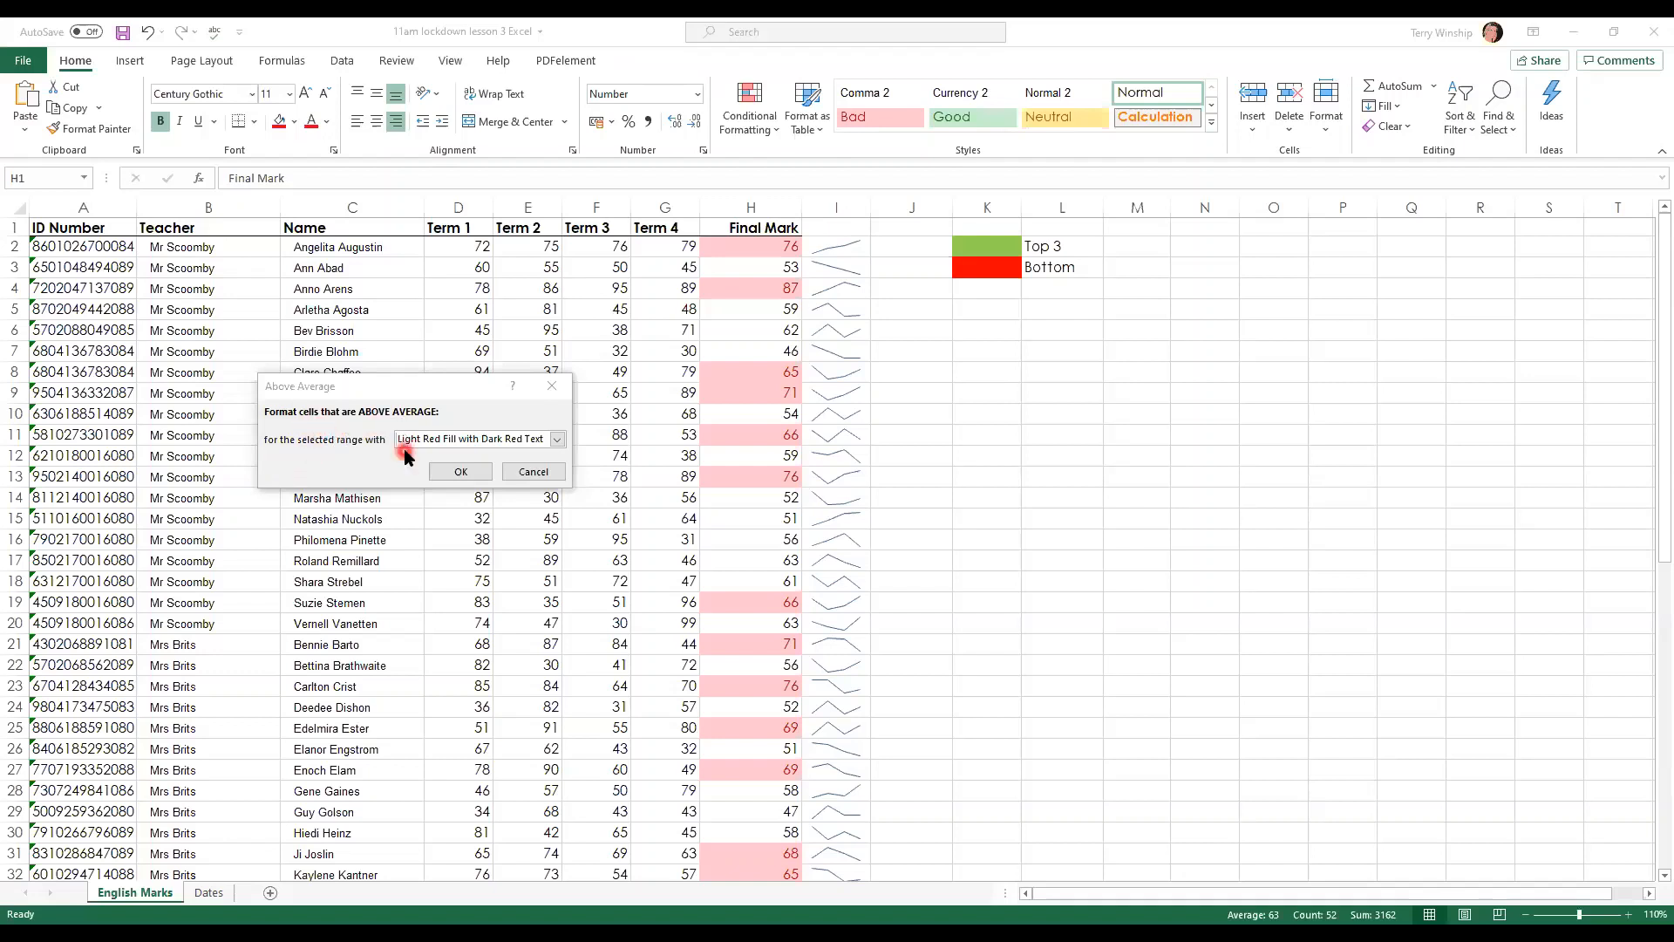
{"action": "left_click", "coordinate": [448, 471]}
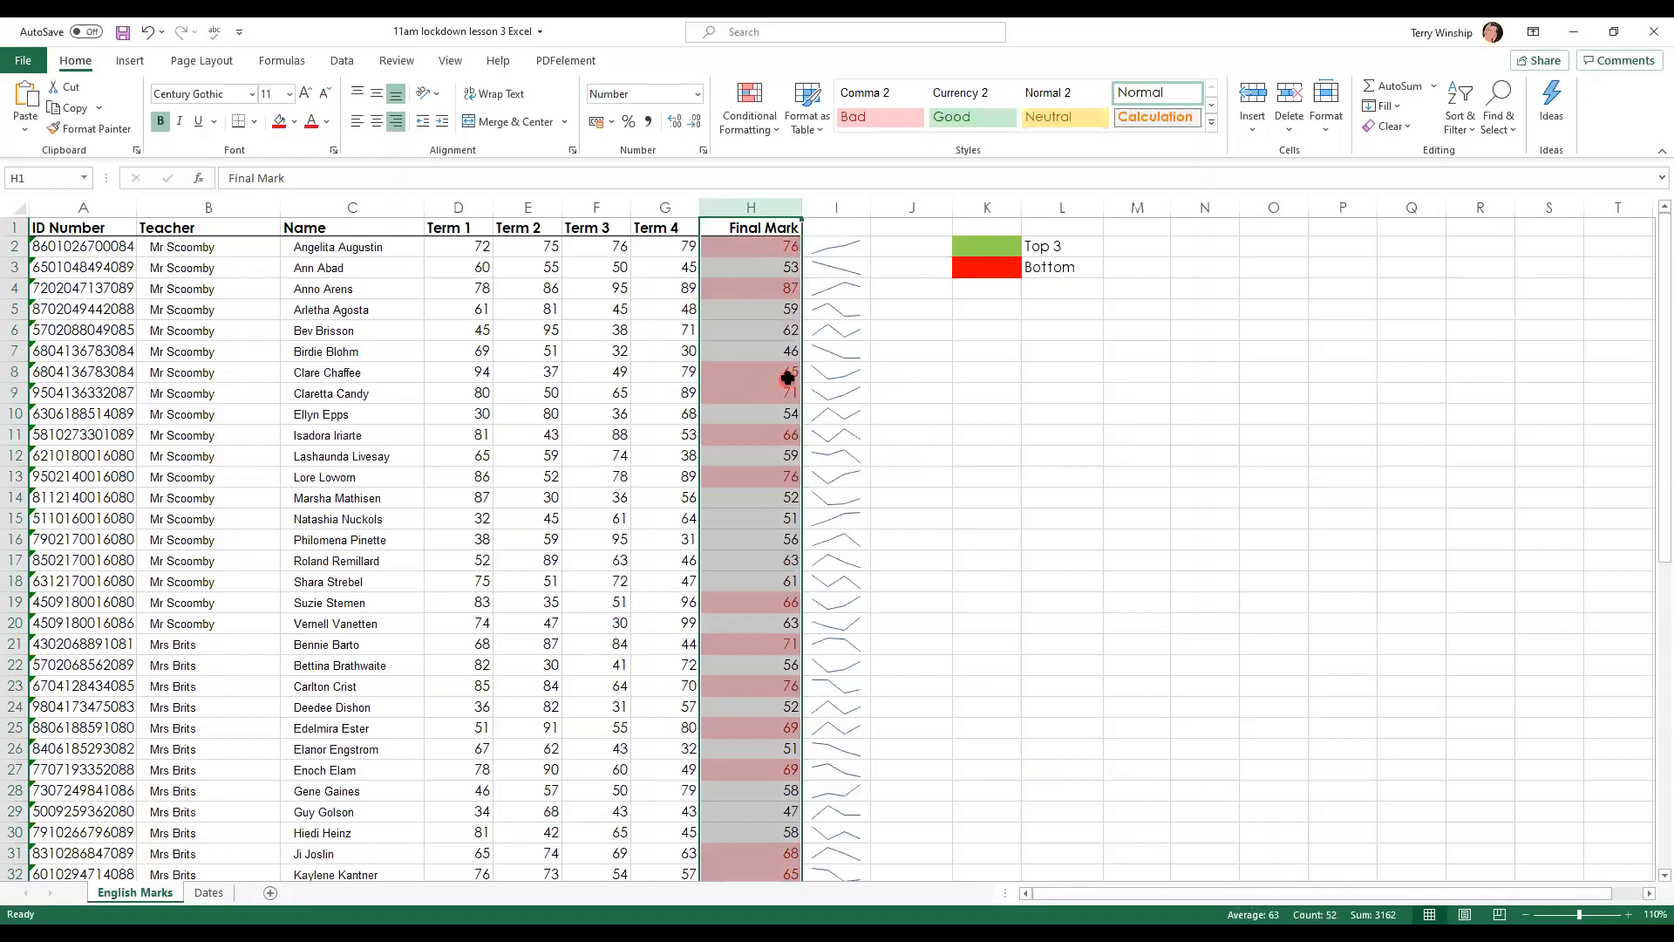
{"action": "scroll", "coordinate": [857, 677], "scroll_direction": "down", "scroll_amount": 3}
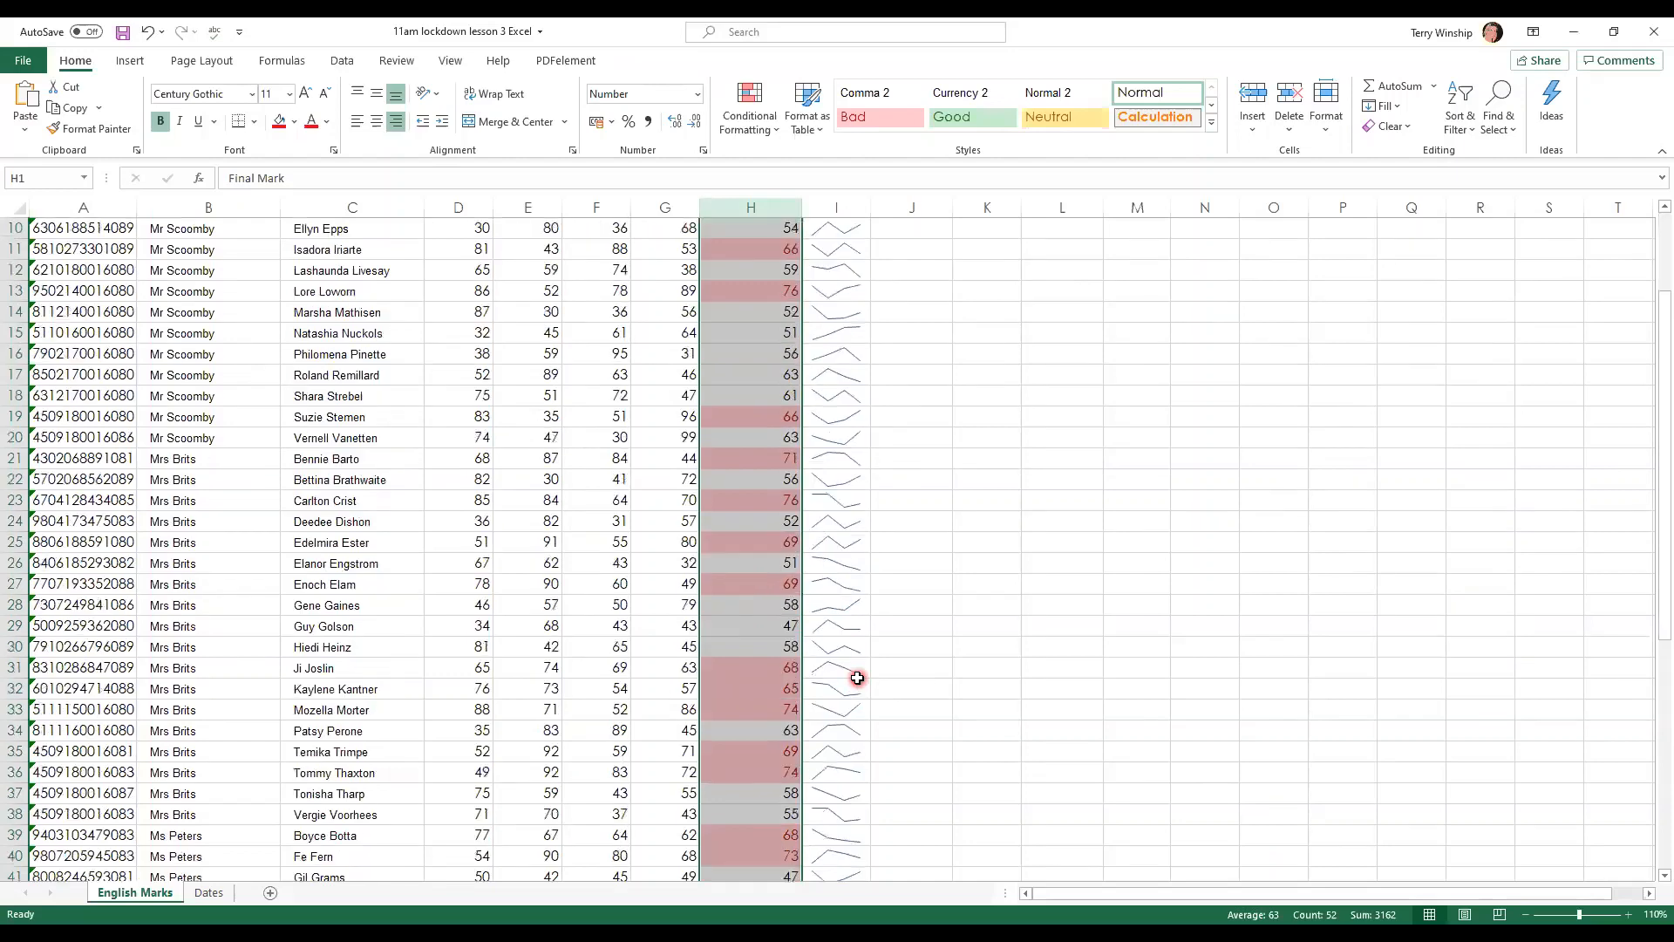
{"action": "scroll", "coordinate": [857, 678], "scroll_direction": "down", "scroll_amount": 5}
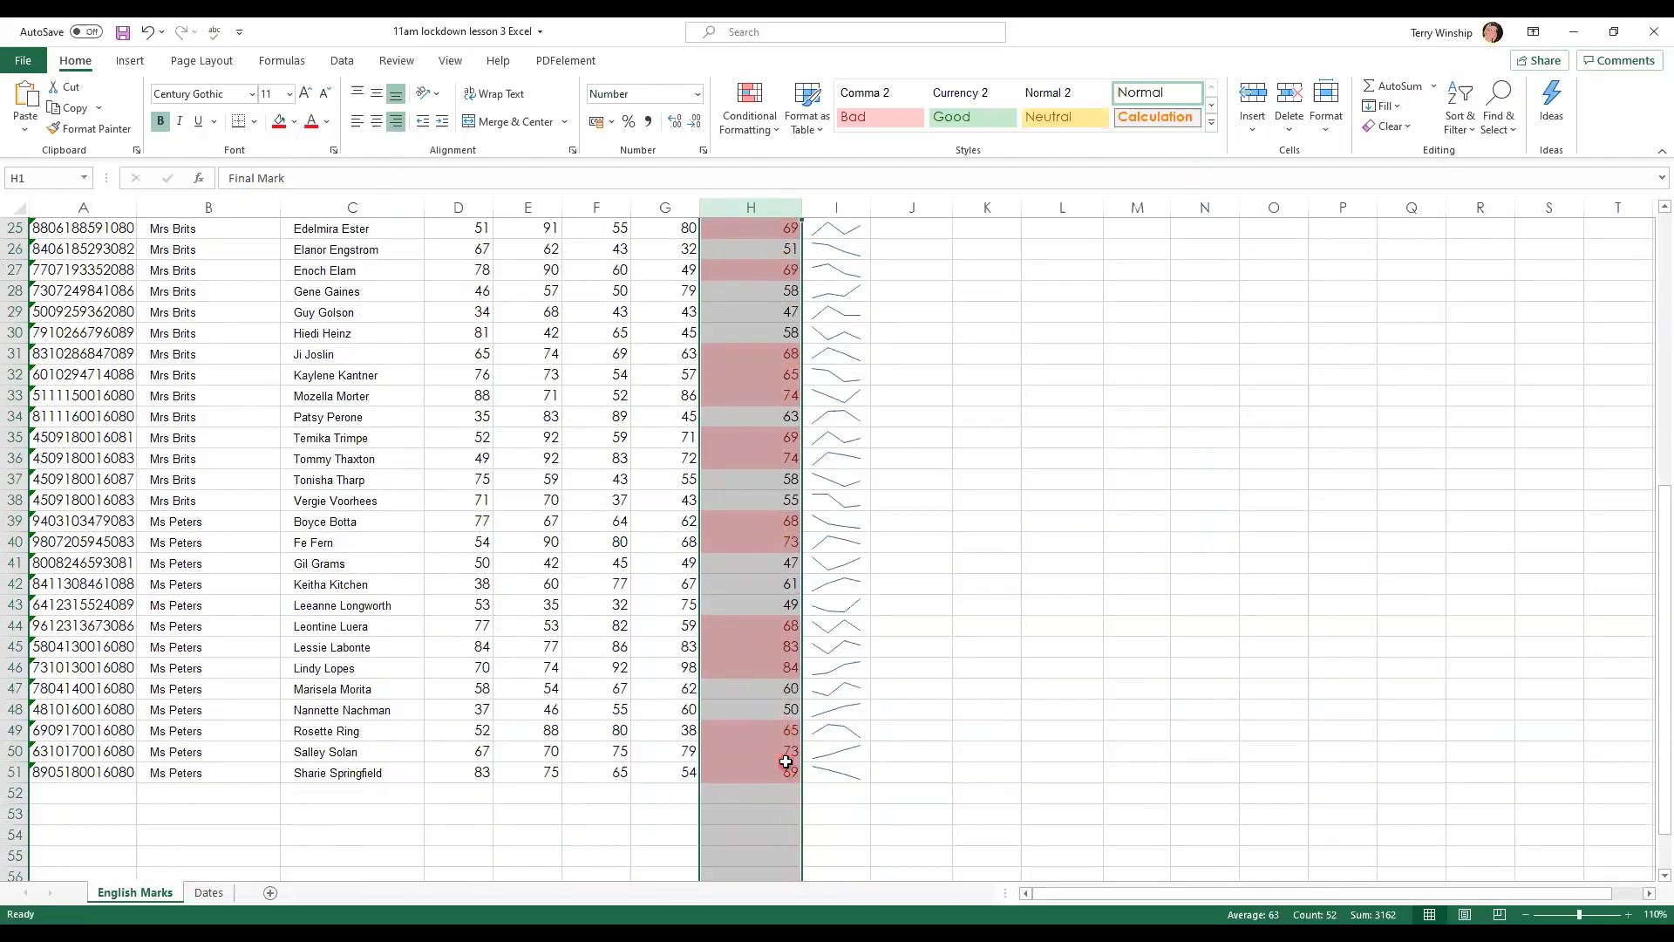
{"action": "scroll", "coordinate": [958, 517], "scroll_direction": "up", "scroll_amount": 8}
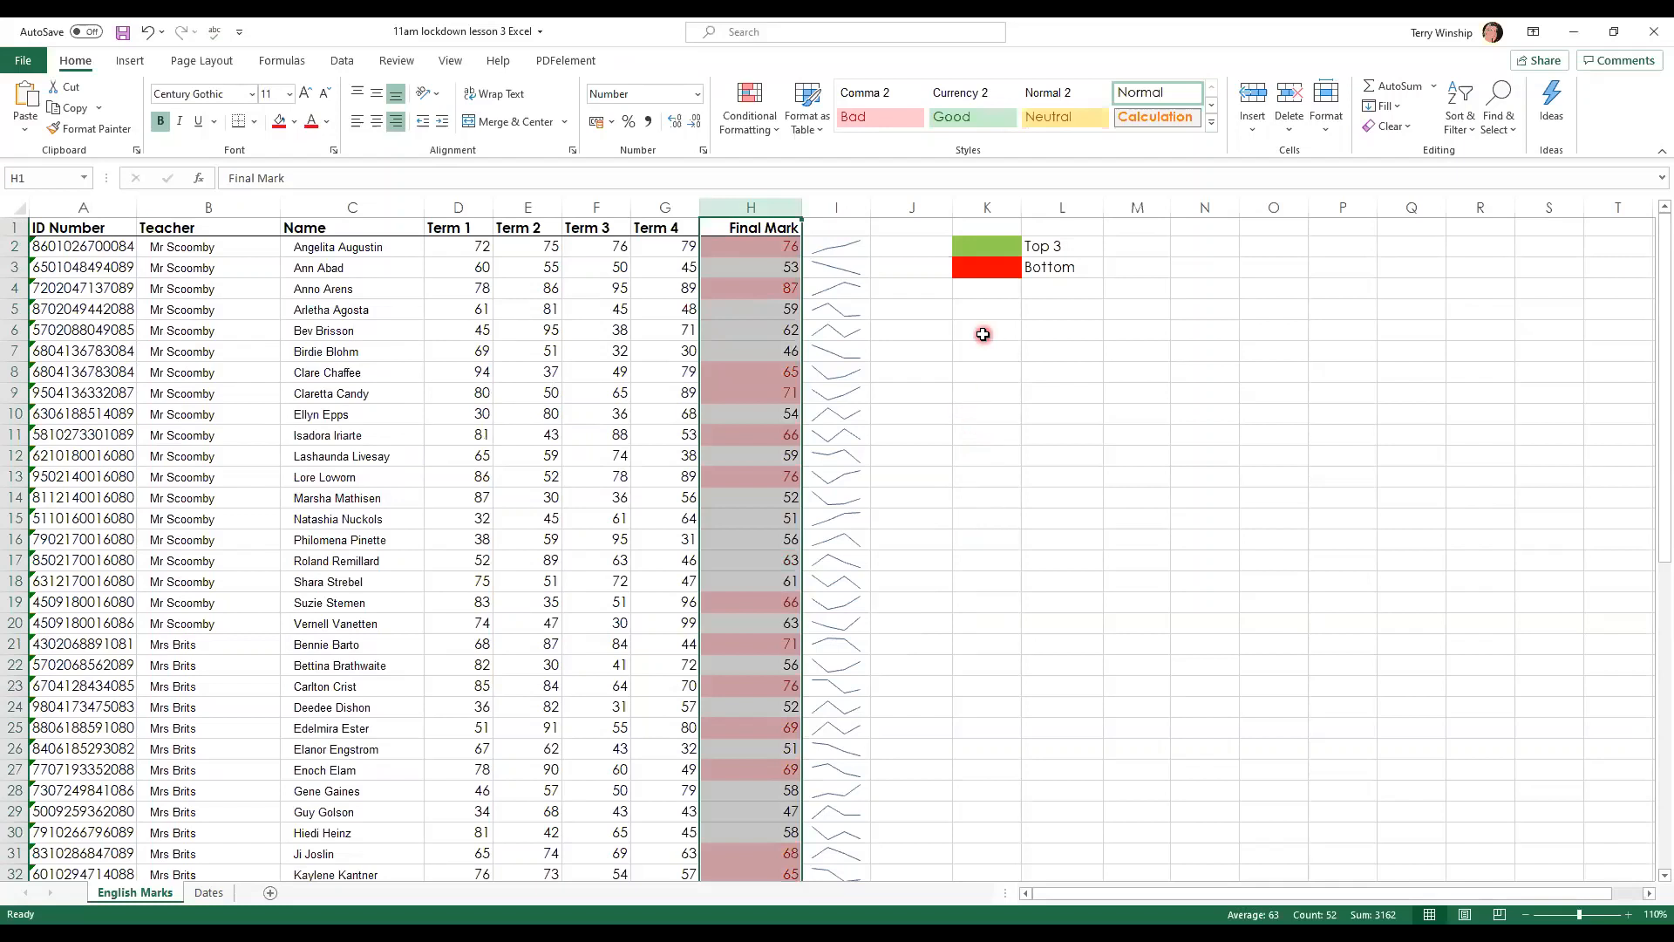
{"action": "left_click", "coordinate": [998, 411]}
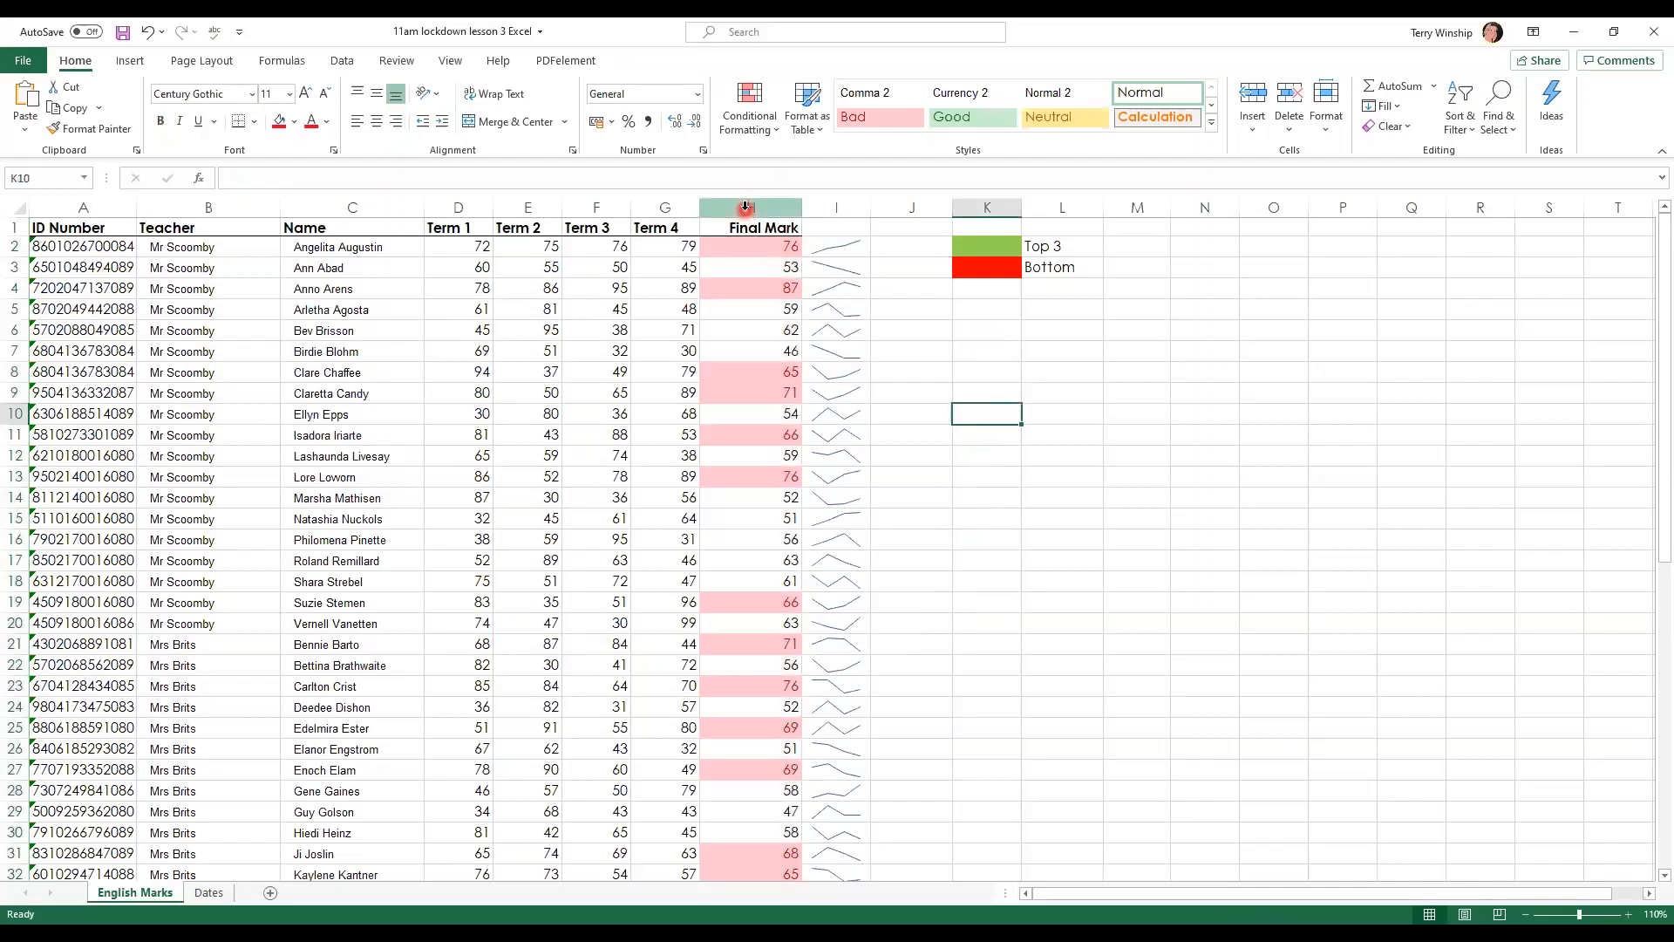
Step: Clear the conditional formatting rules from the selected Final Mark column
{"action": "left_click", "coordinate": [745, 208]}
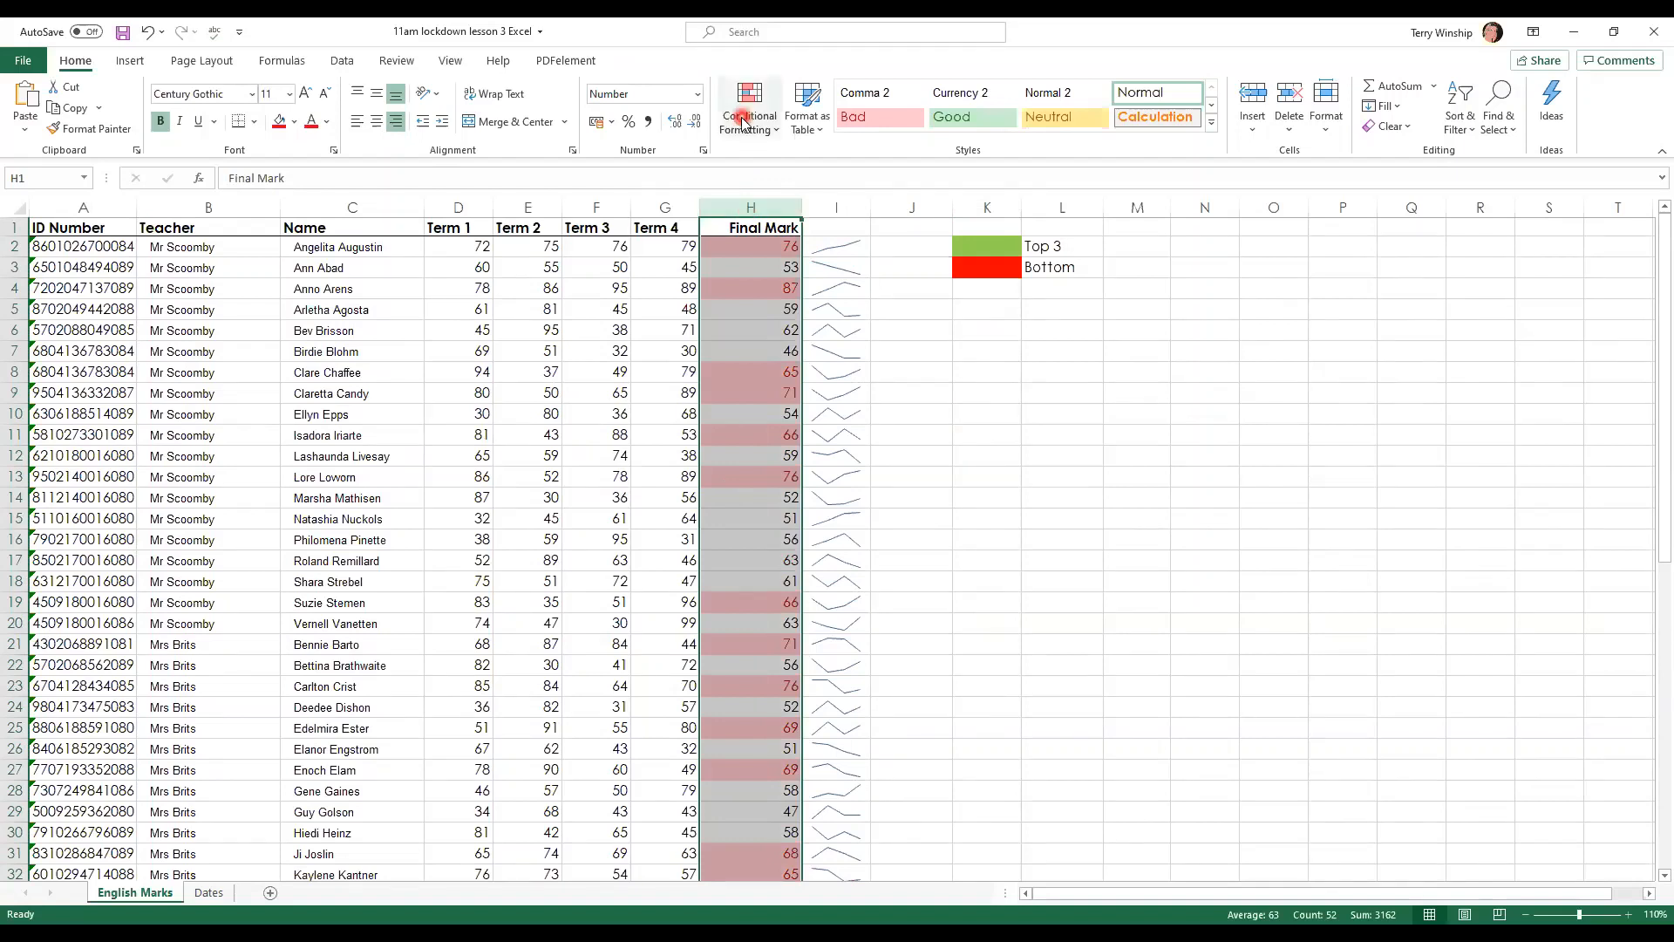
{"action": "left_click", "coordinate": [778, 129]}
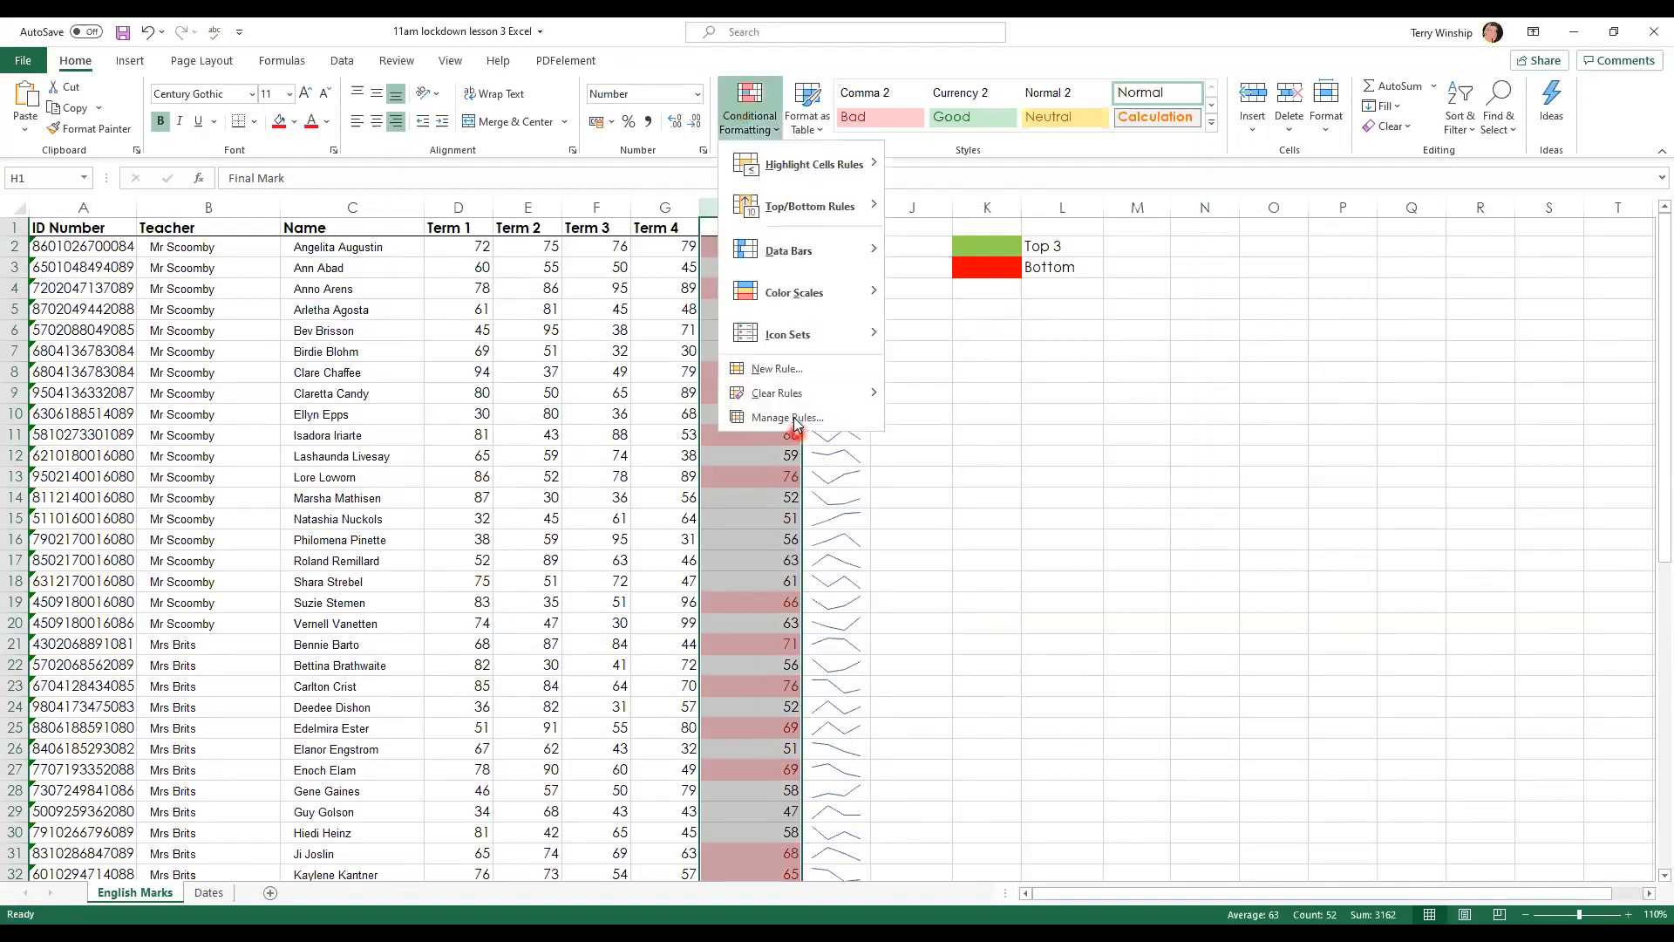
{"action": "left_click", "coordinate": [789, 393]}
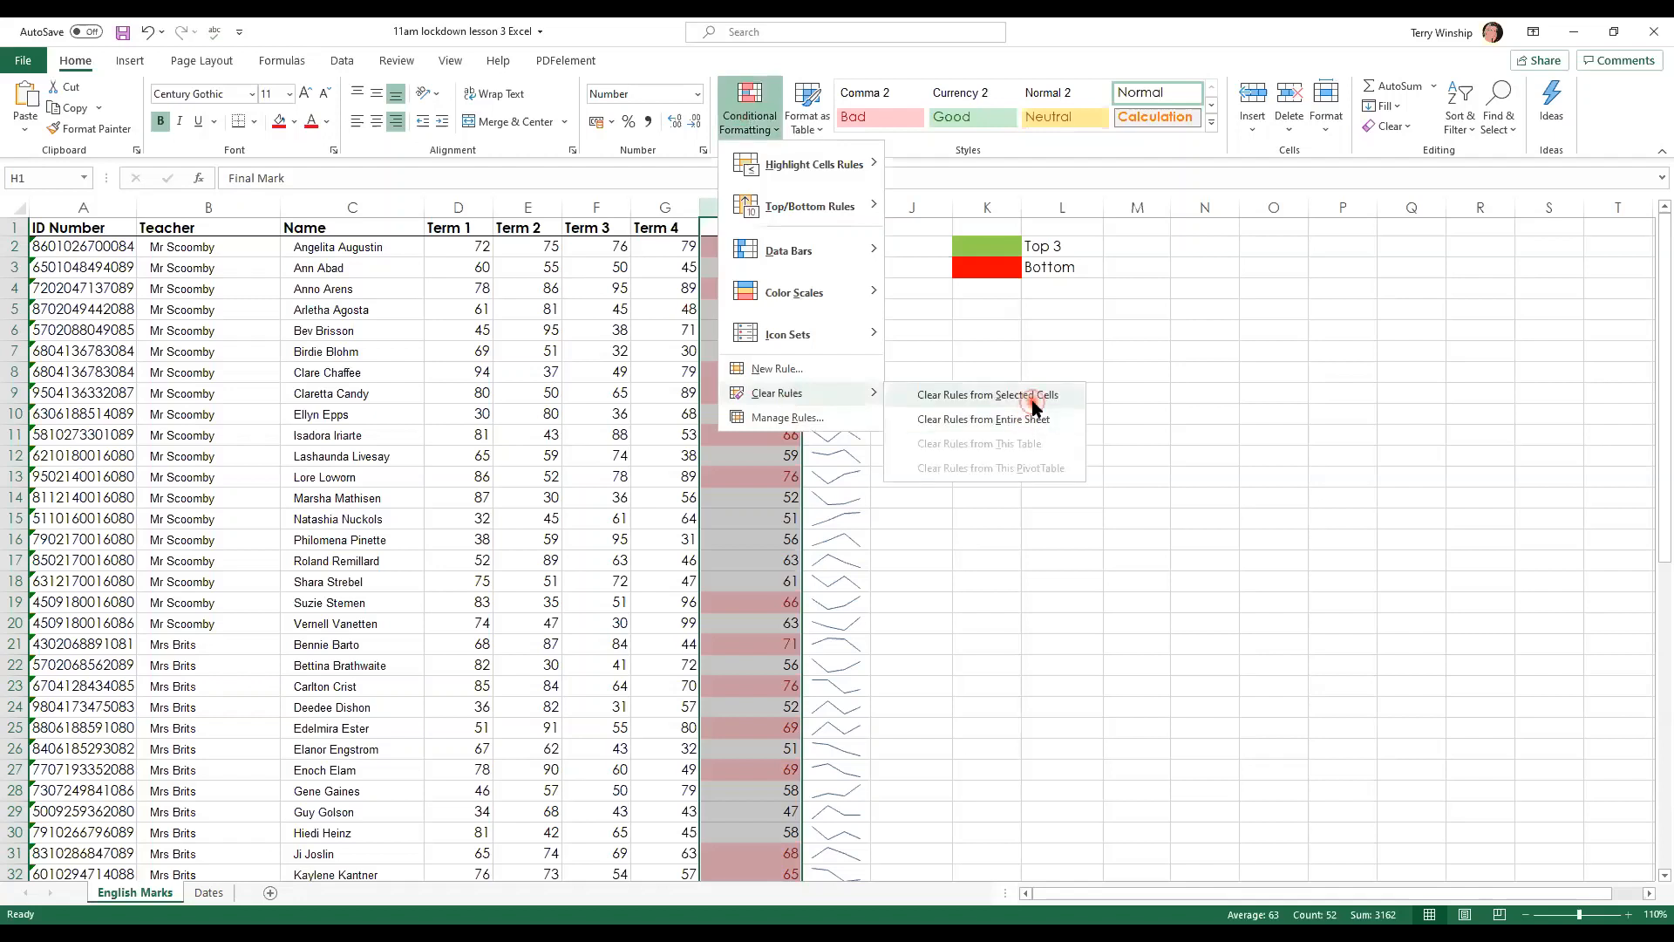
{"action": "left_click", "coordinate": [1033, 403]}
{"action": "left_click", "coordinate": [1003, 397]}
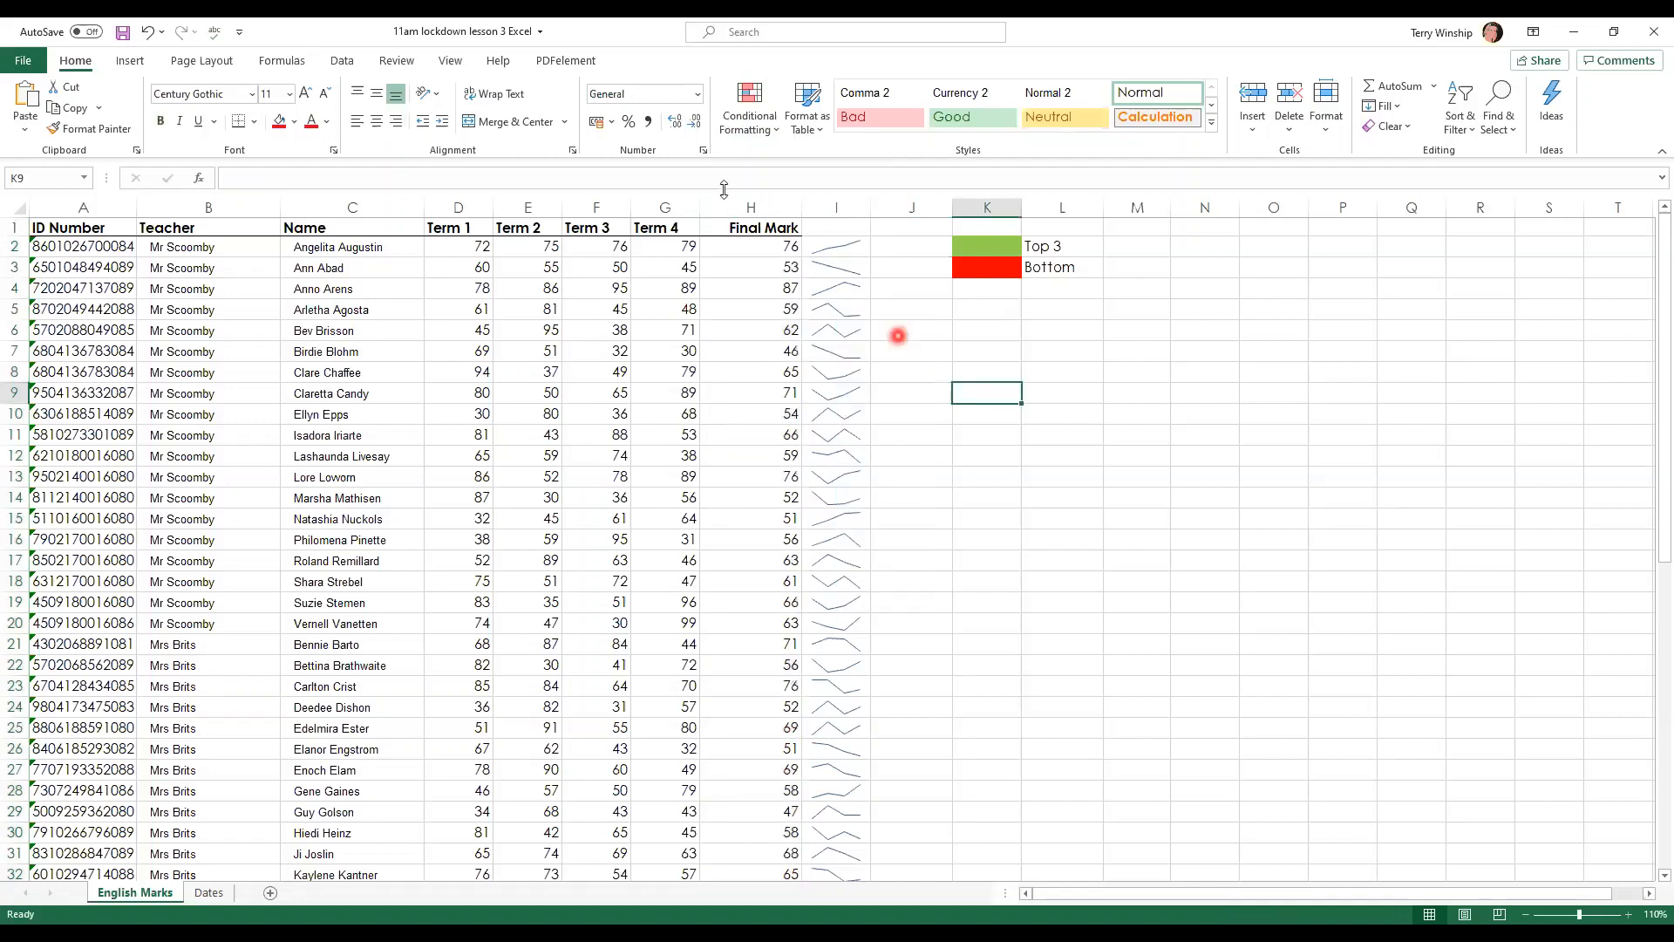
Step: Apply the Green-Yellow-Red colour scale to the Final Mark column and review the shading down the rows
{"action": "left_click", "coordinate": [736, 205]}
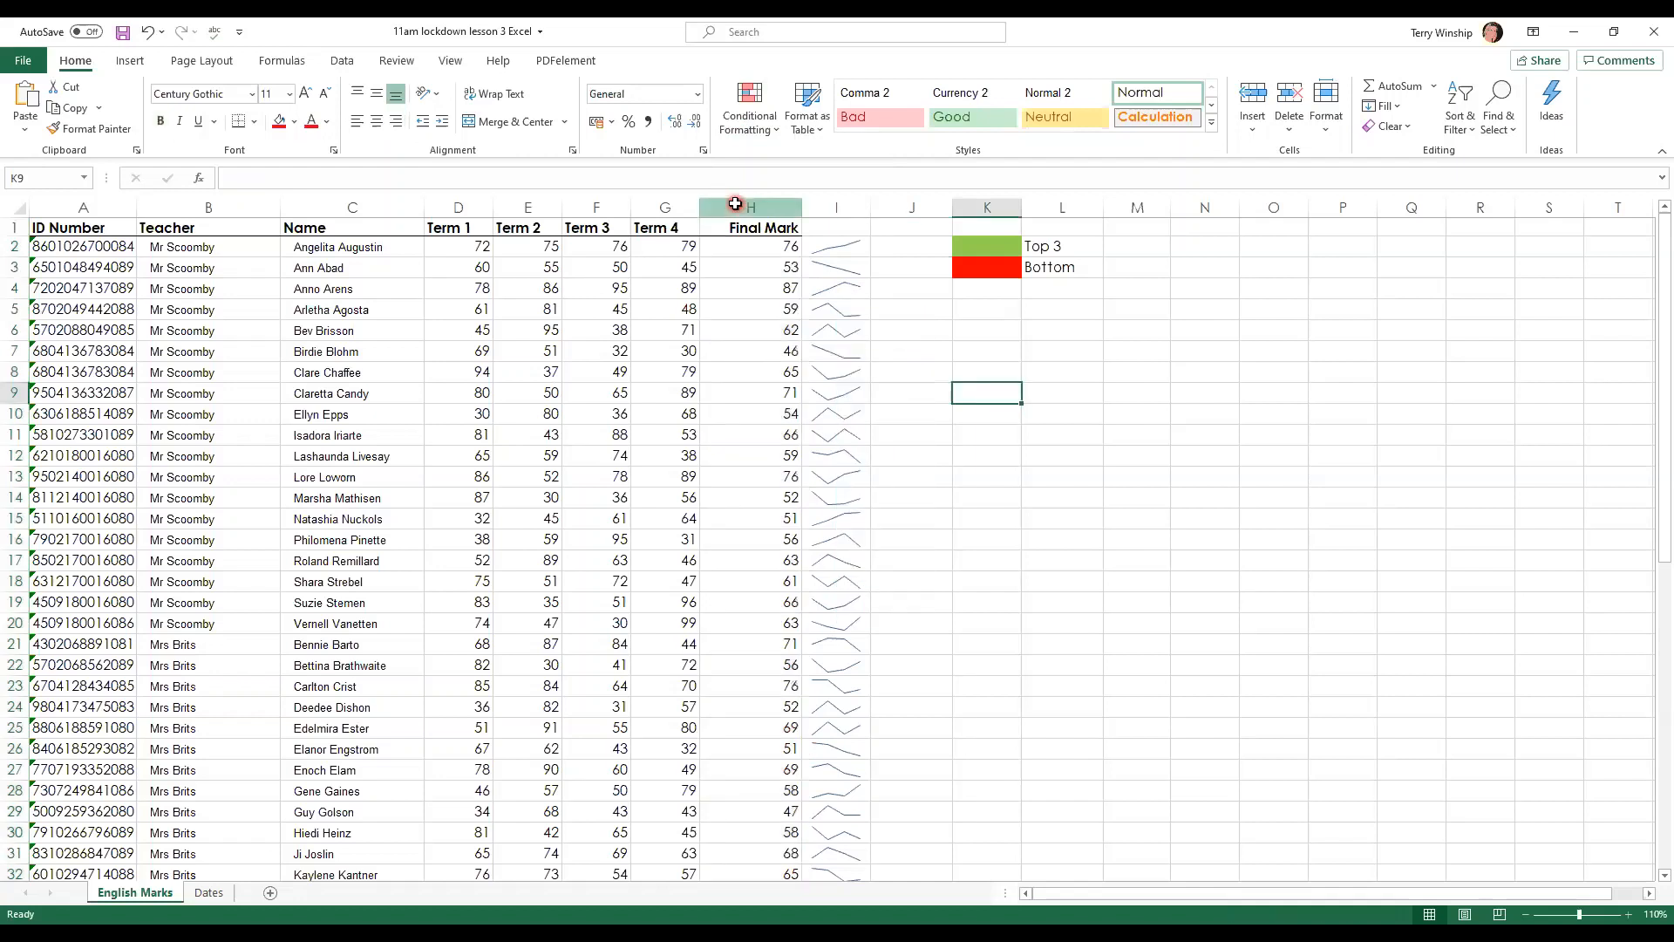
{"action": "left_click", "coordinate": [755, 128]}
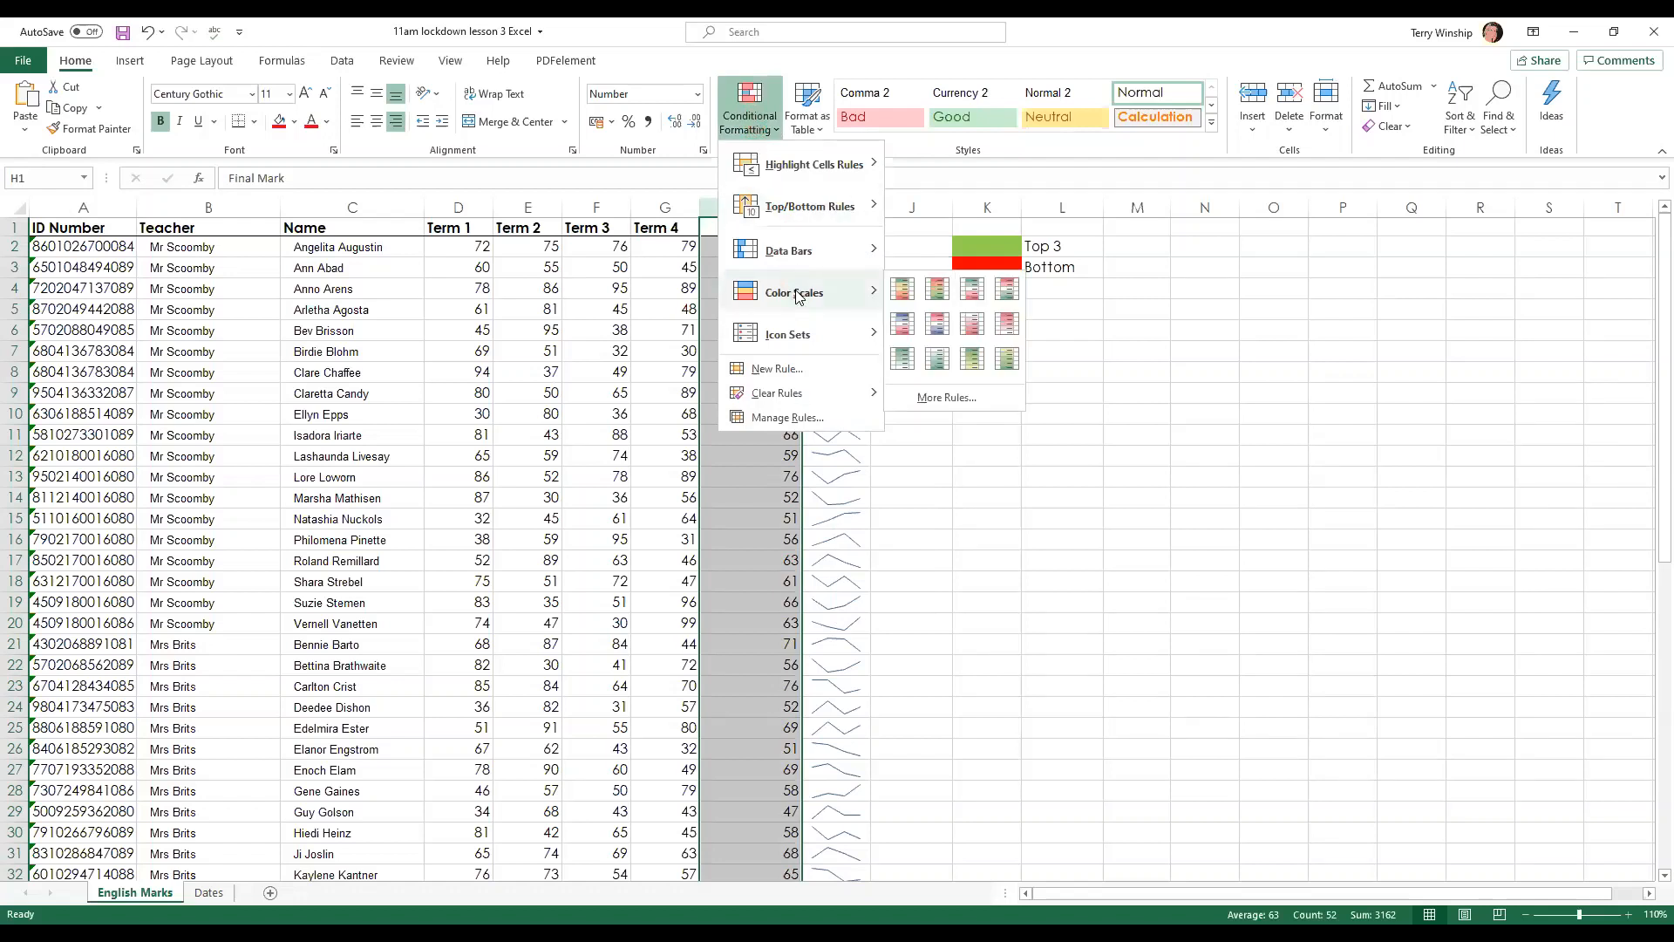
{"action": "left_click", "coordinate": [859, 294]}
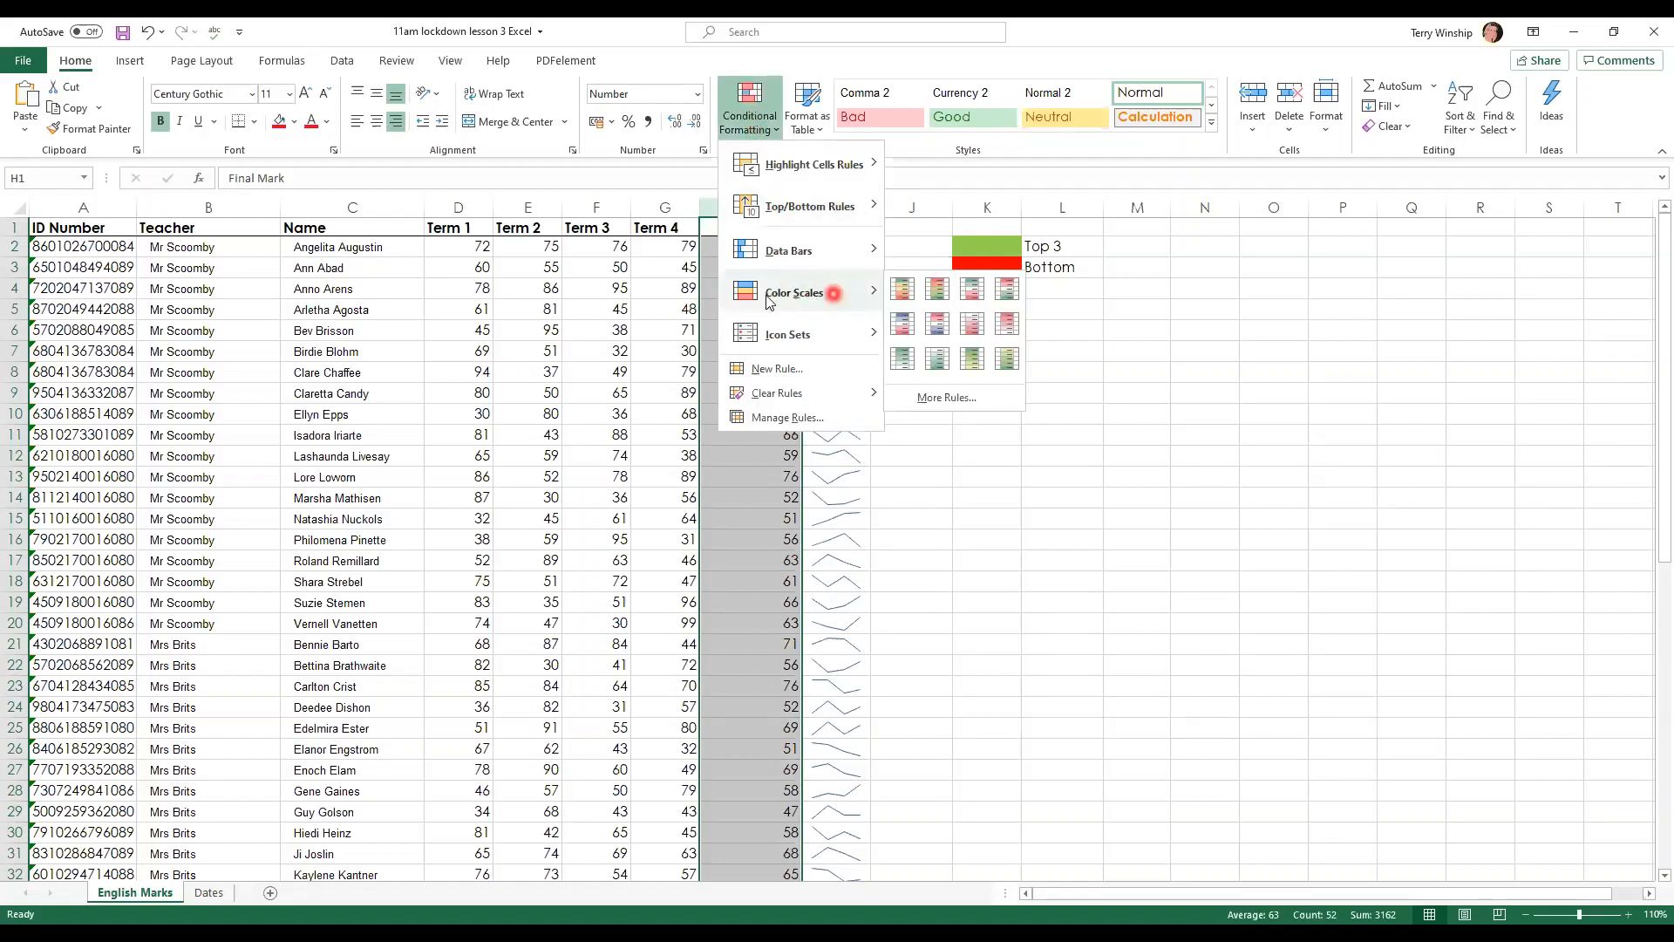
{"action": "left_click", "coordinate": [909, 299]}
{"action": "left_click", "coordinate": [981, 371]}
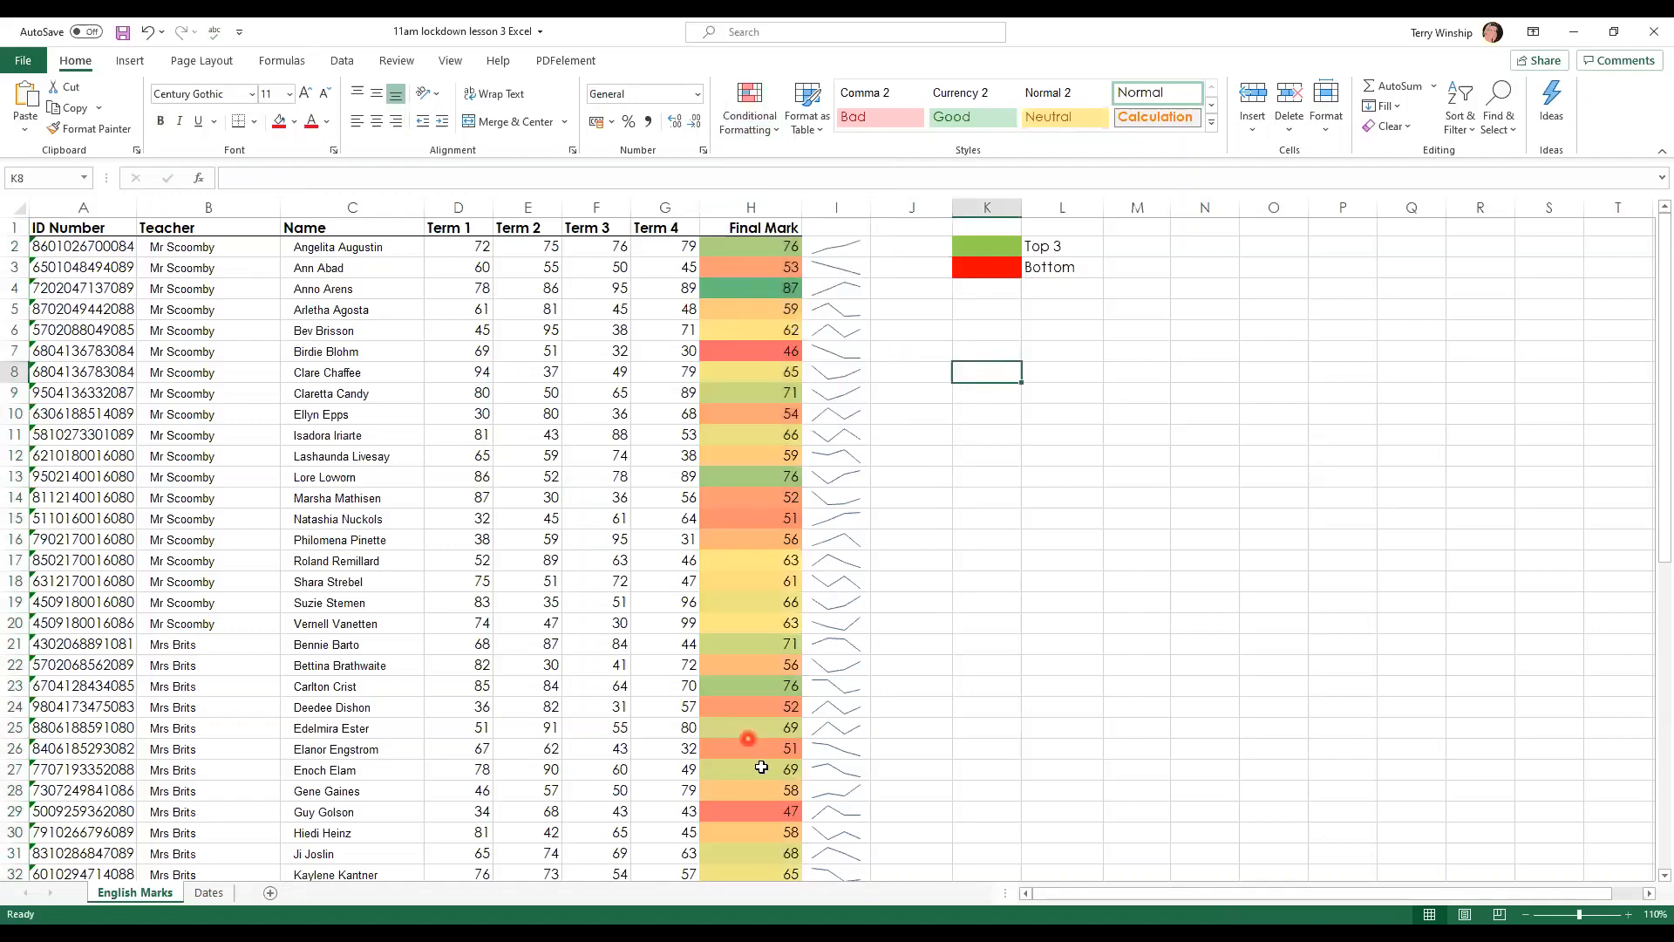
{"action": "scroll", "coordinate": [748, 378], "scroll_direction": "down", "scroll_amount": 8}
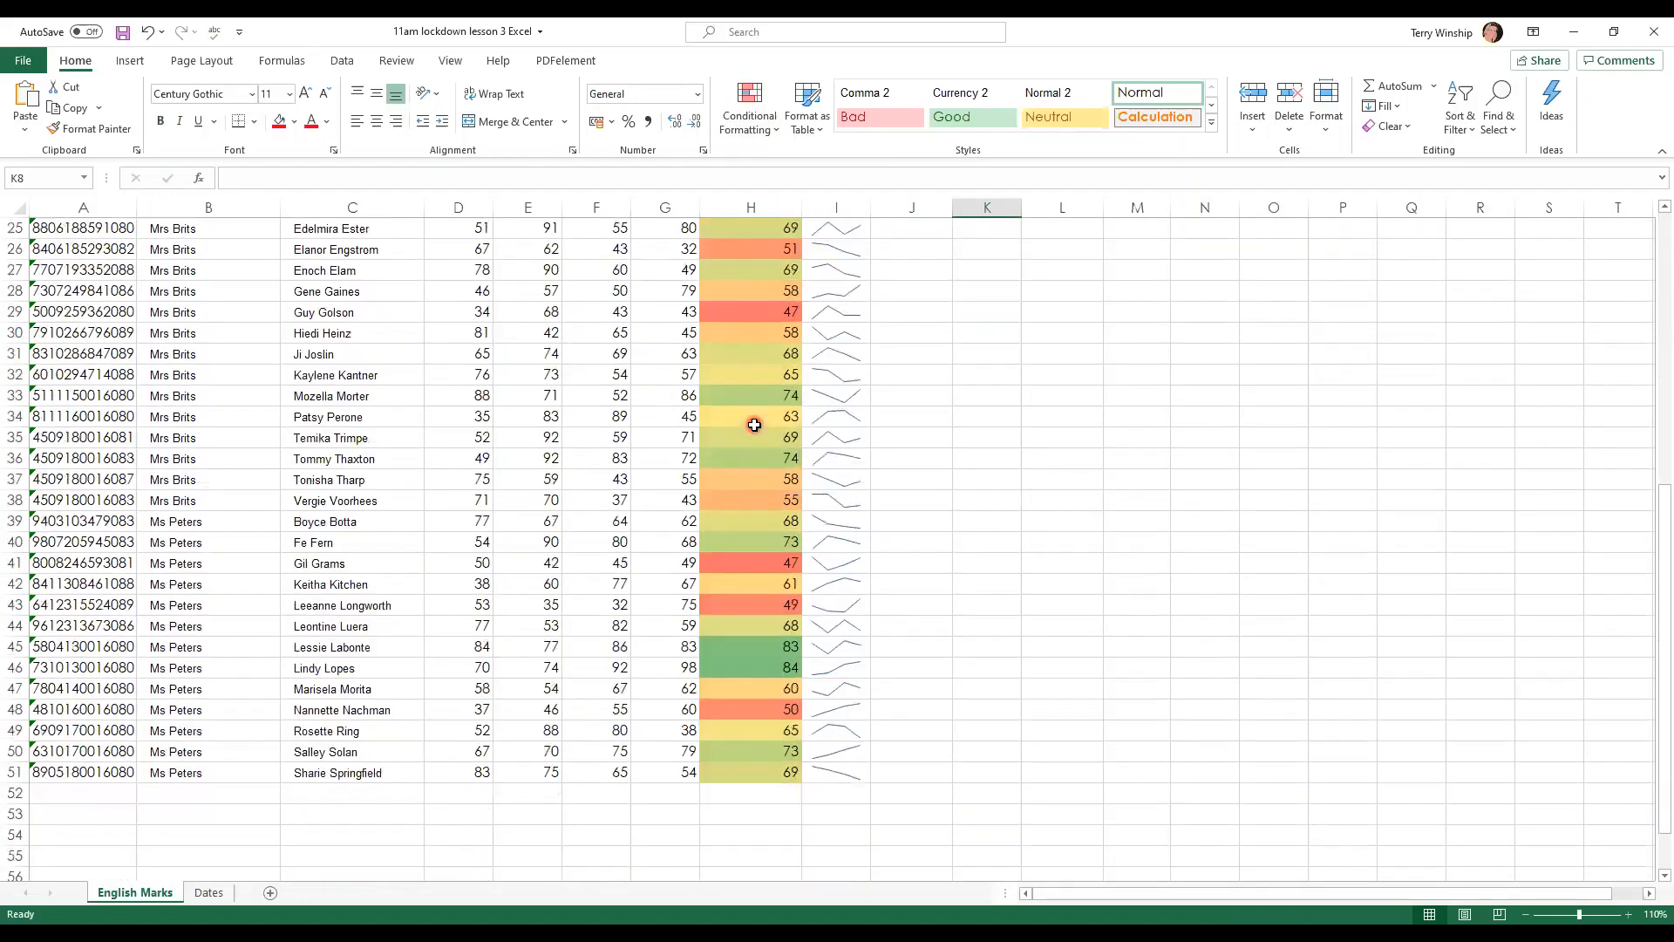
{"action": "scroll", "coordinate": [754, 425], "scroll_direction": "up", "scroll_amount": 8}
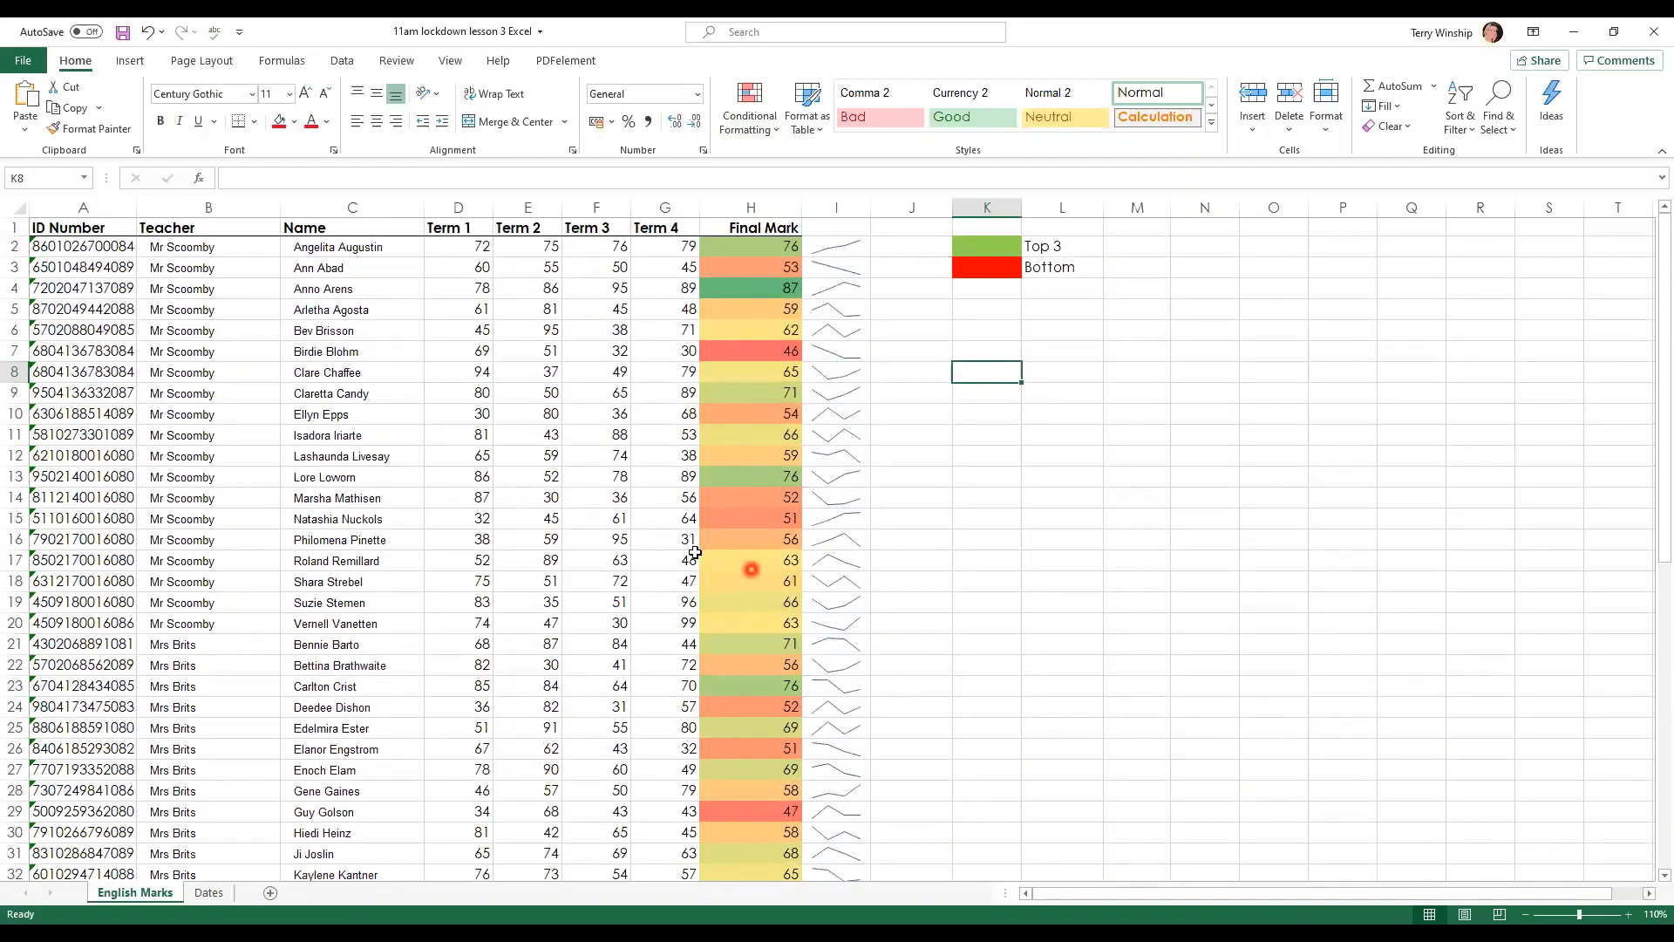
Step: Sort the whole sheet by Final Mark from smallest to largest as the only sort level, and review the order
{"action": "left_click", "coordinate": [13, 207]}
{"action": "left_click", "coordinate": [342, 61]}
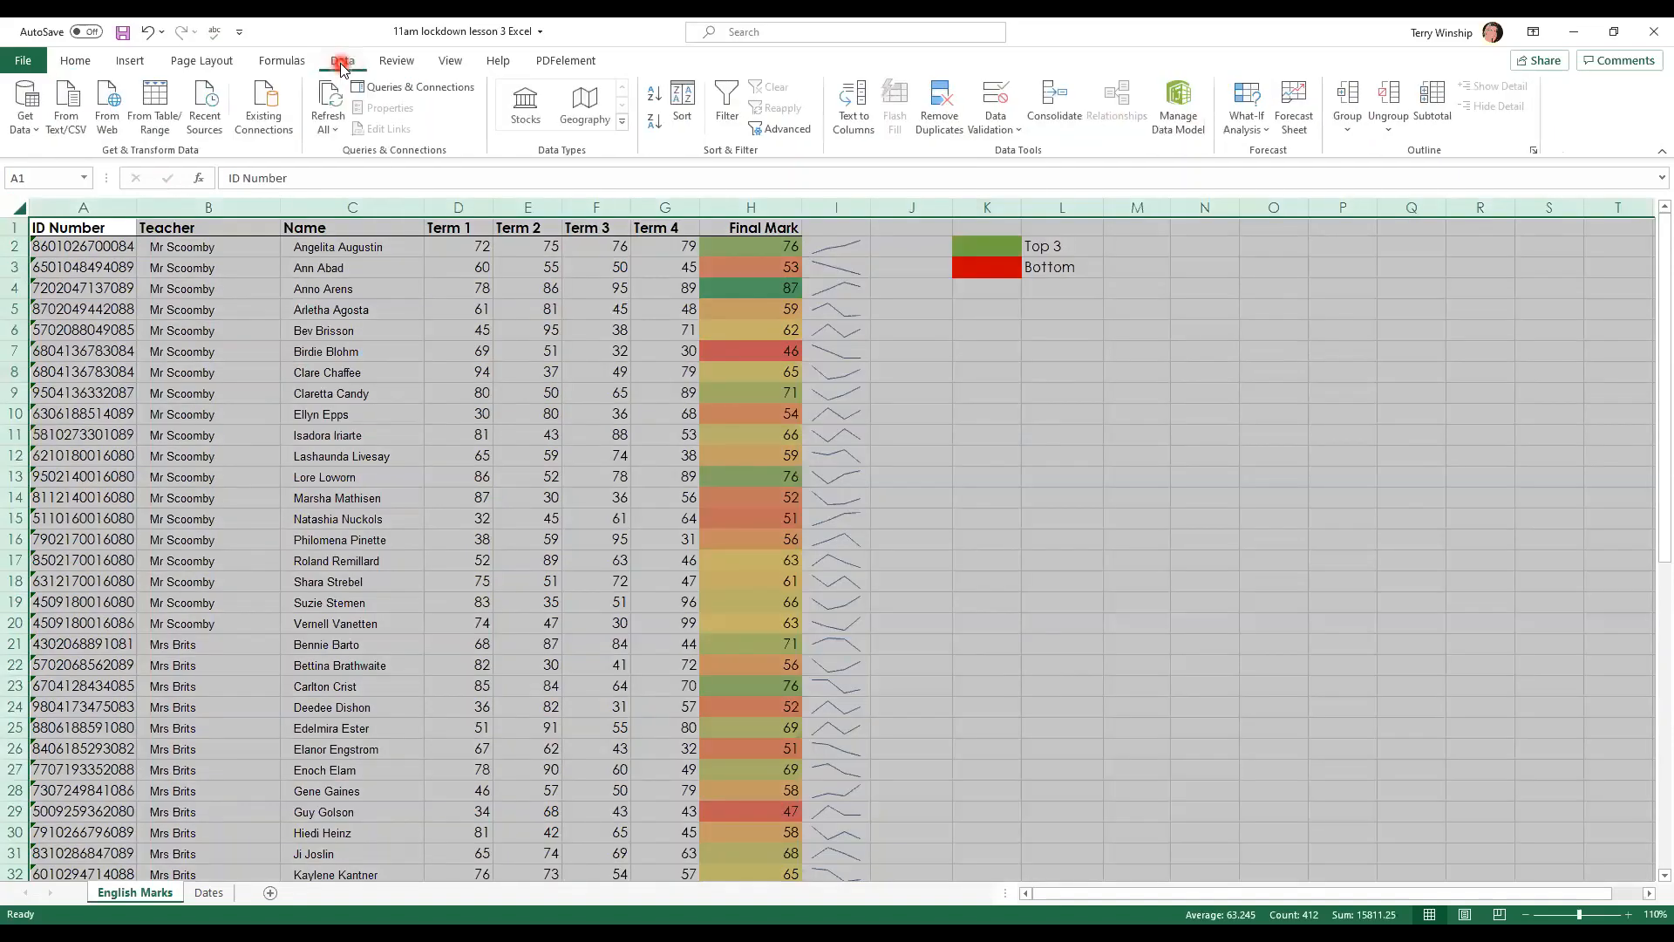
{"action": "left_click", "coordinate": [684, 104]}
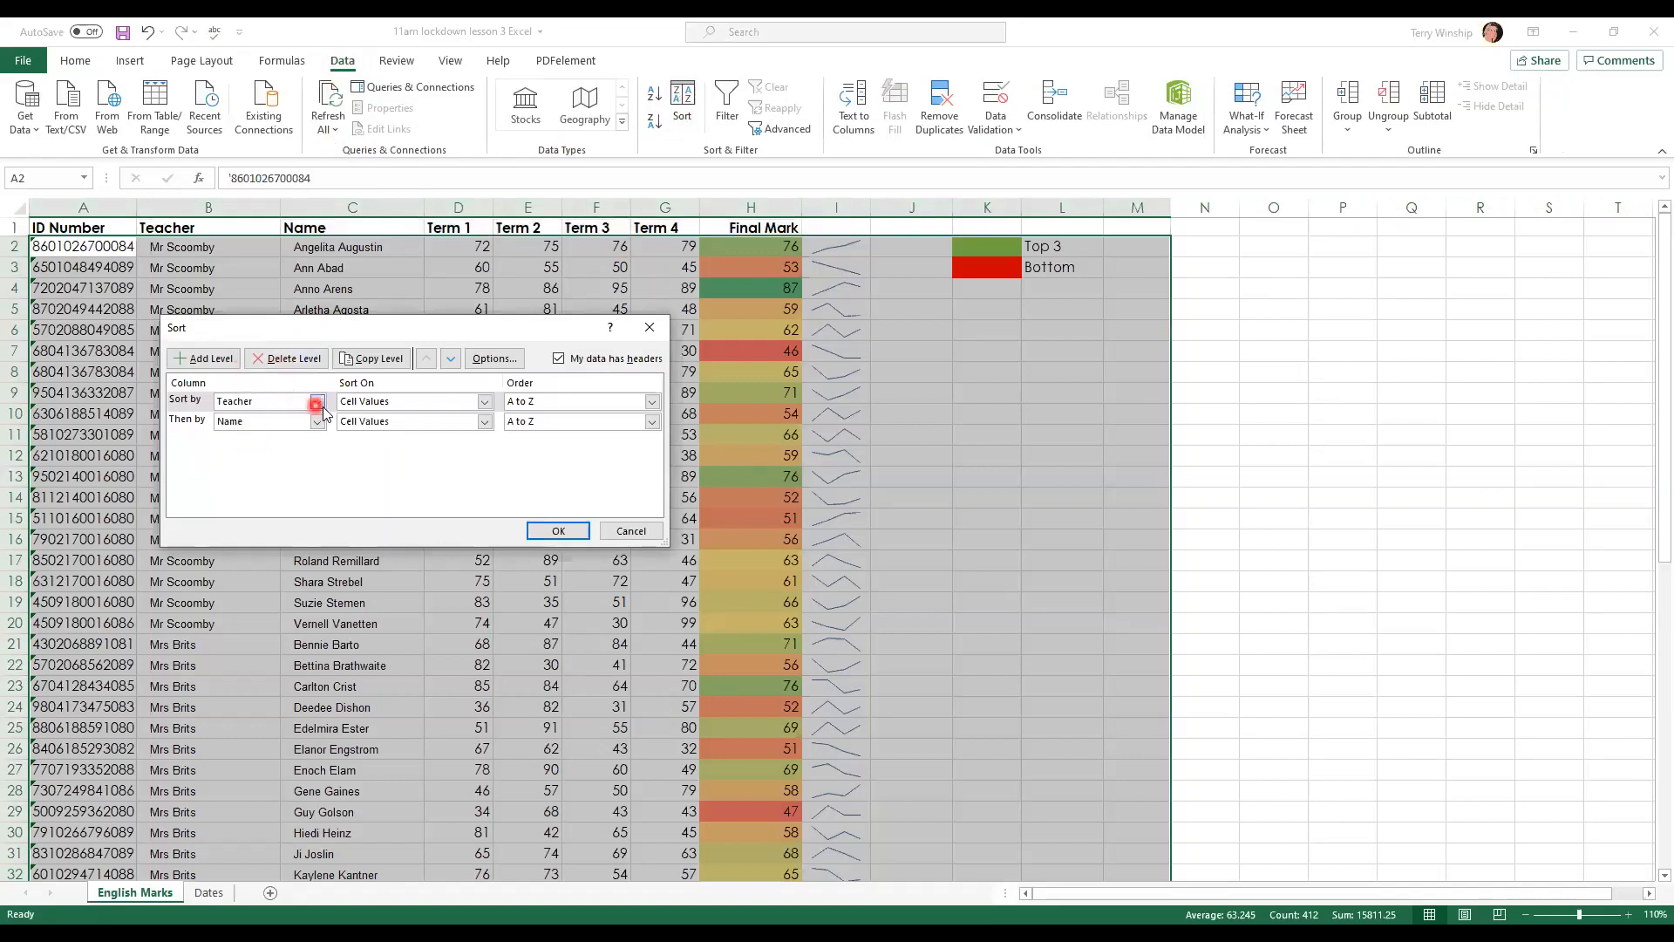
{"action": "left_click", "coordinate": [286, 358]}
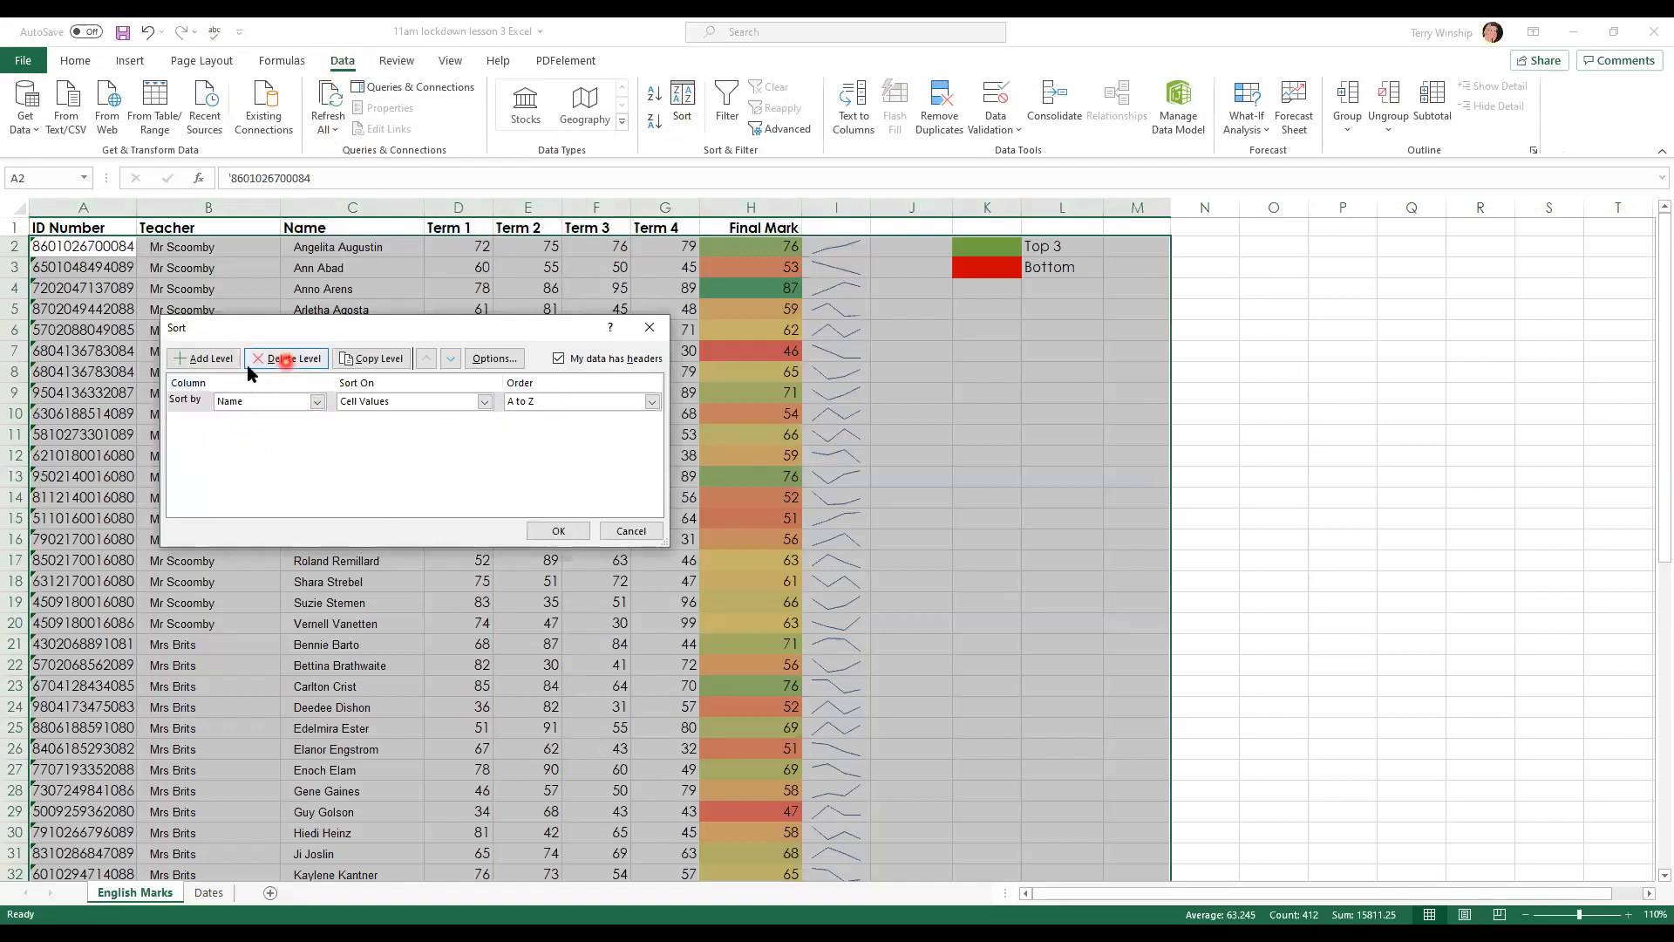
{"action": "left_click", "coordinate": [315, 402]}
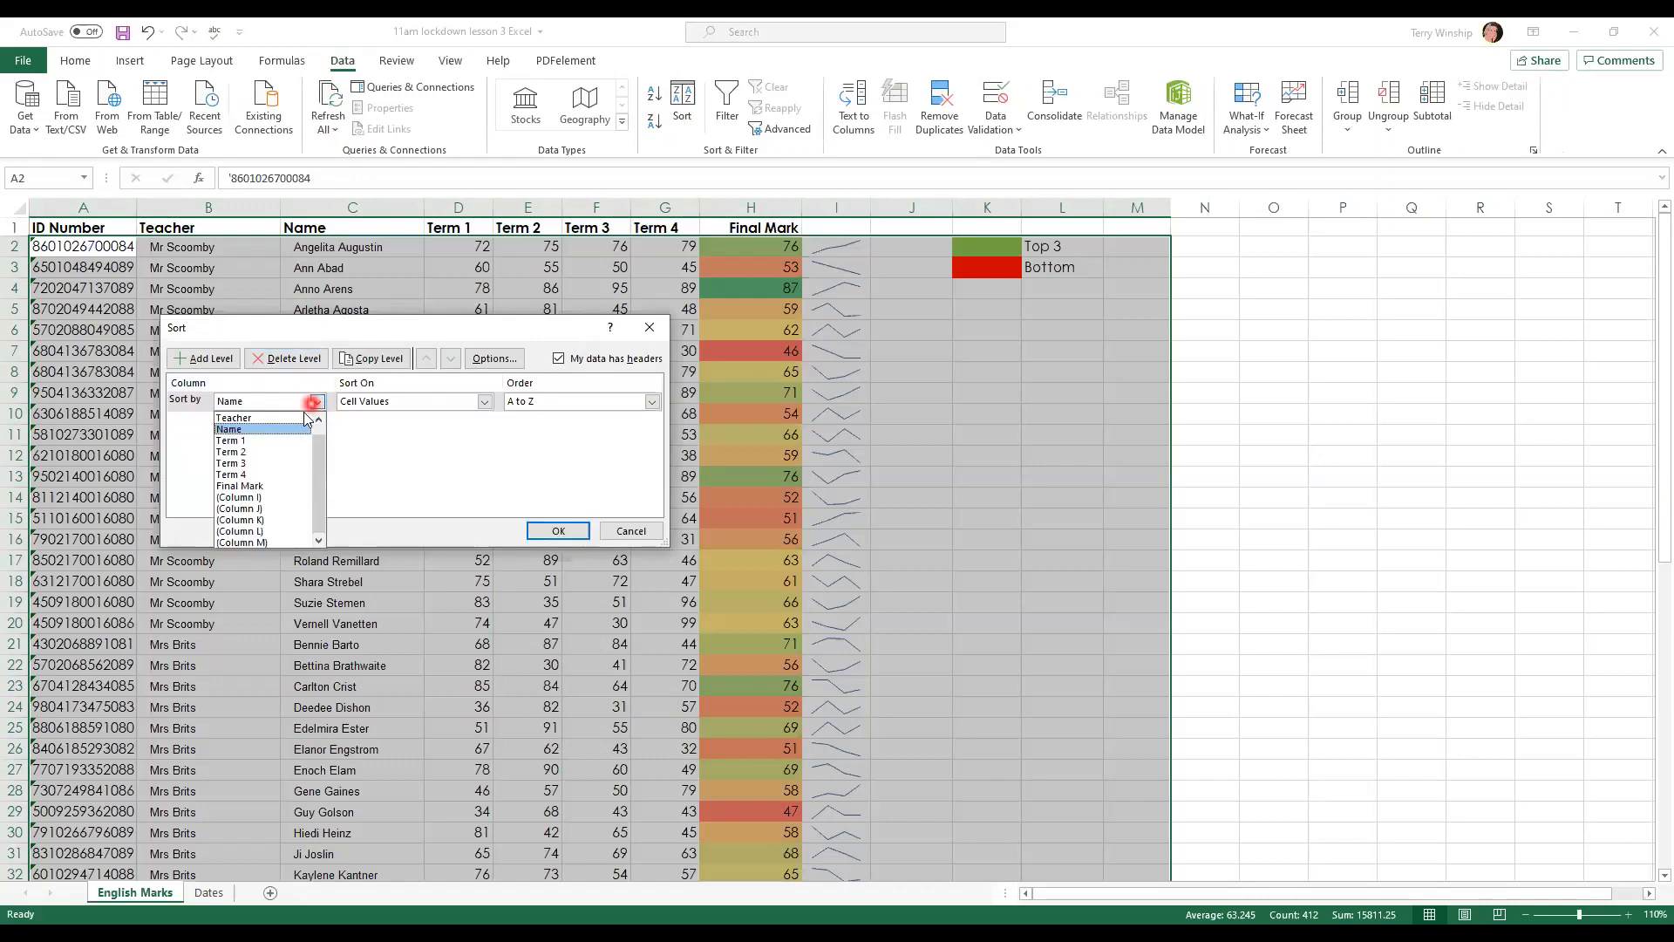
{"action": "left_click", "coordinate": [272, 481]}
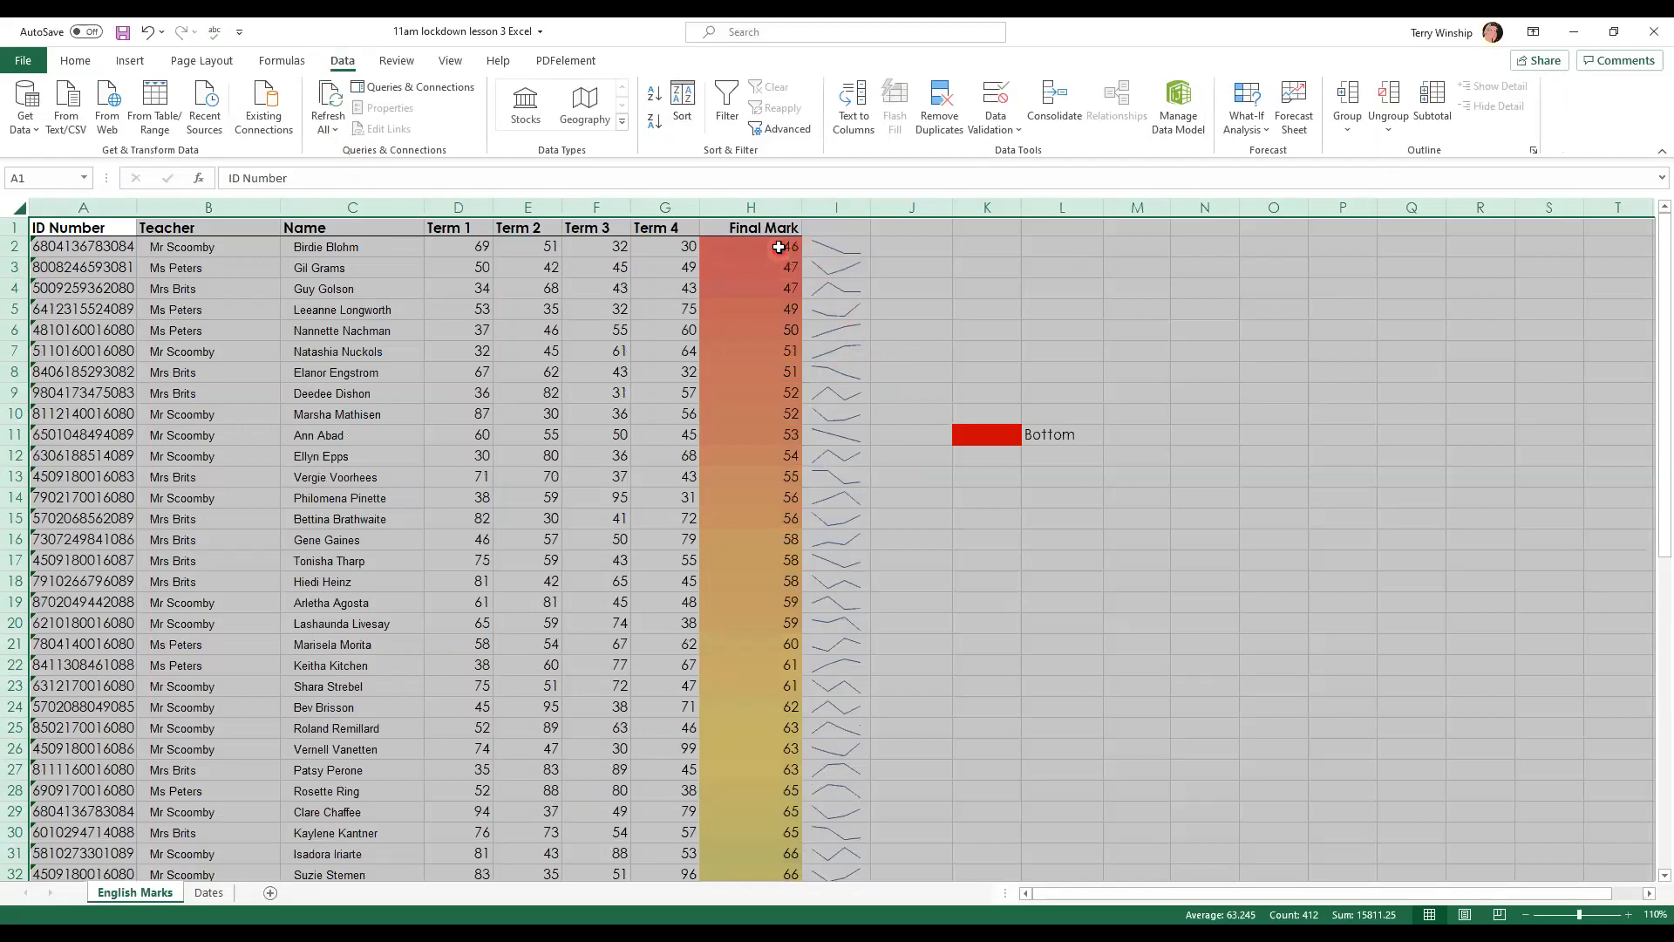
{"action": "scroll", "coordinate": [778, 247], "scroll_direction": "down", "scroll_amount": 8}
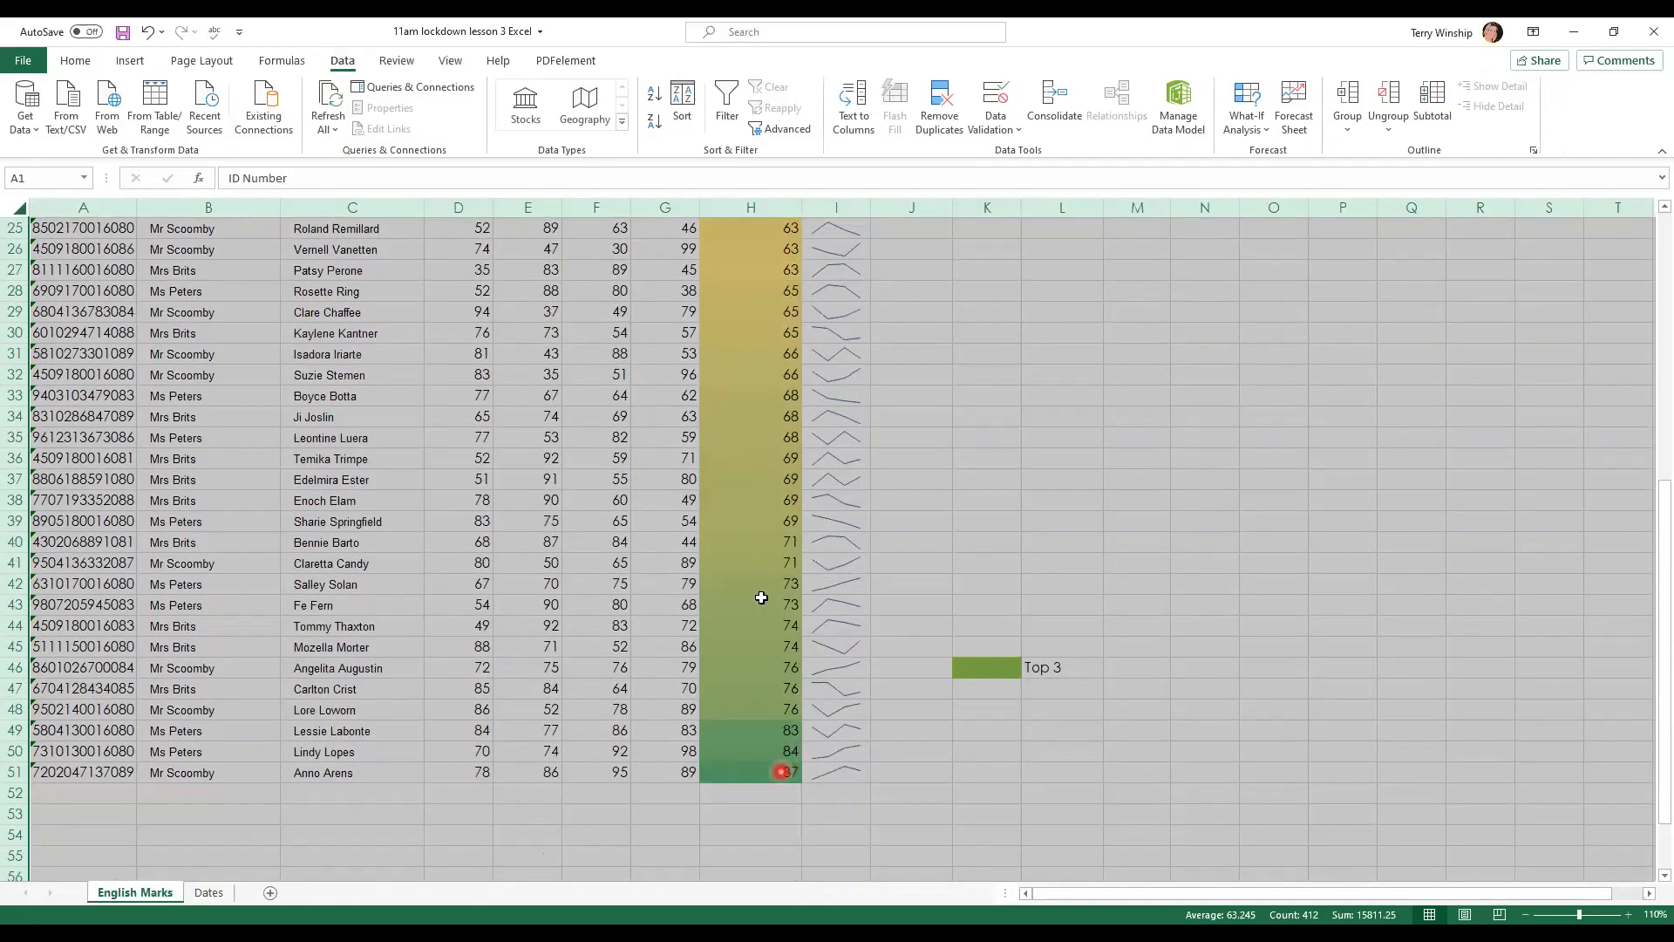
{"action": "scroll", "coordinate": [761, 597], "scroll_direction": "up", "scroll_amount": 7}
{"action": "scroll", "coordinate": [762, 598], "scroll_direction": "up", "scroll_amount": 1}
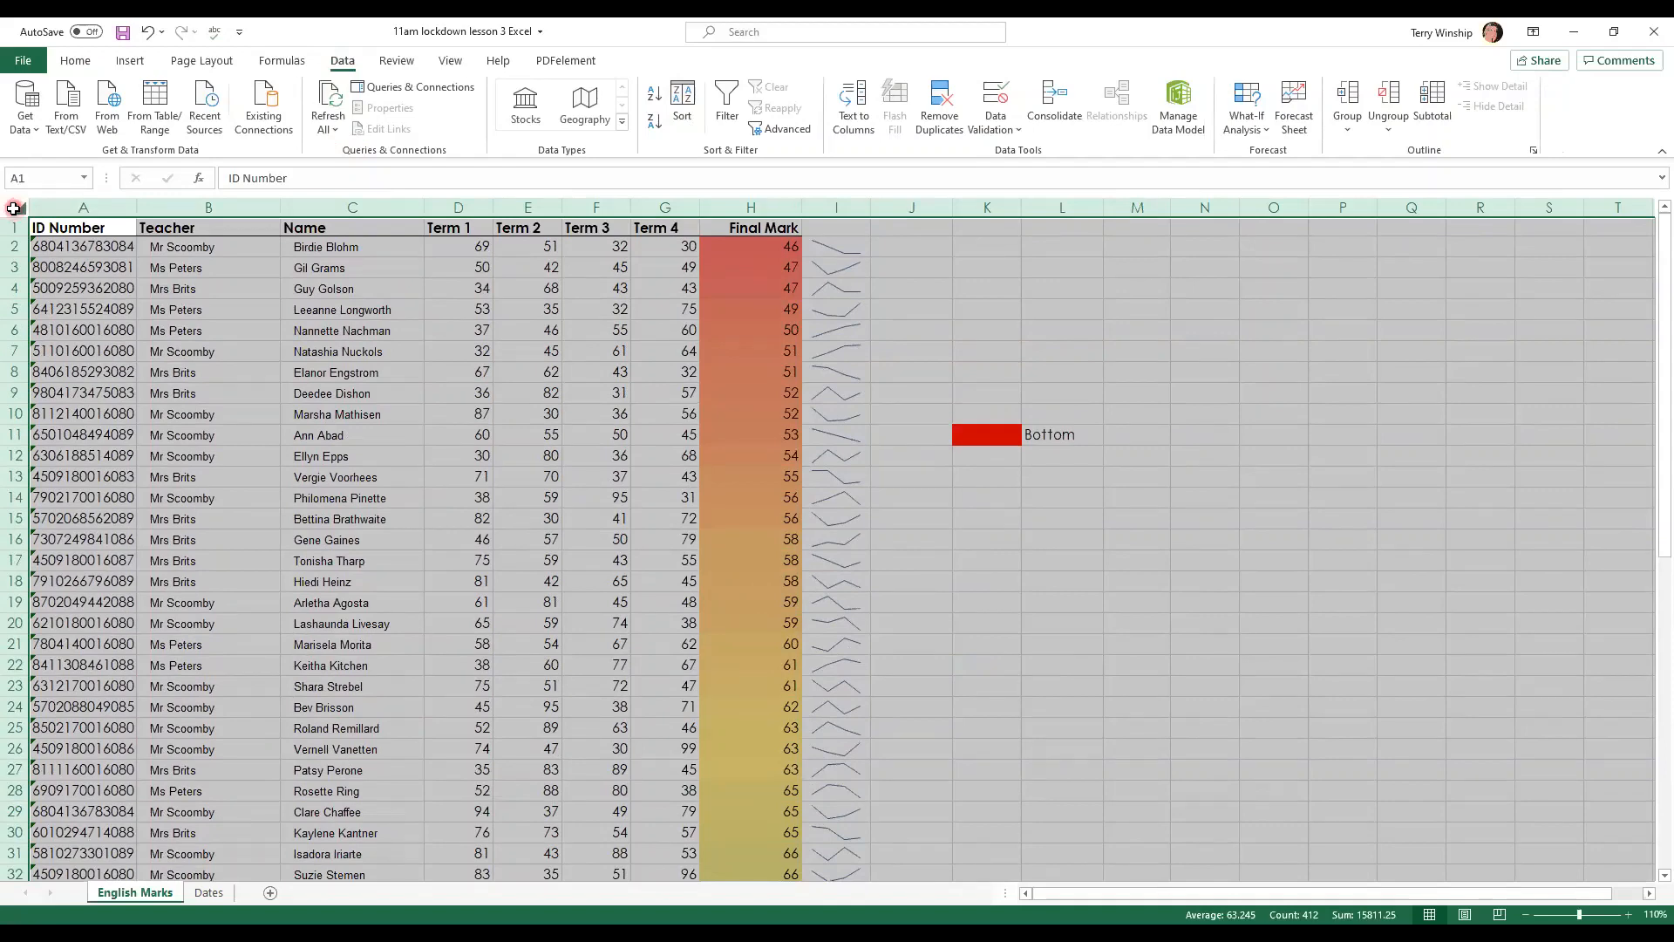
Step: Re-sort the whole sheet by Final Mark from largest to smallest
{"action": "left_click", "coordinate": [684, 116]}
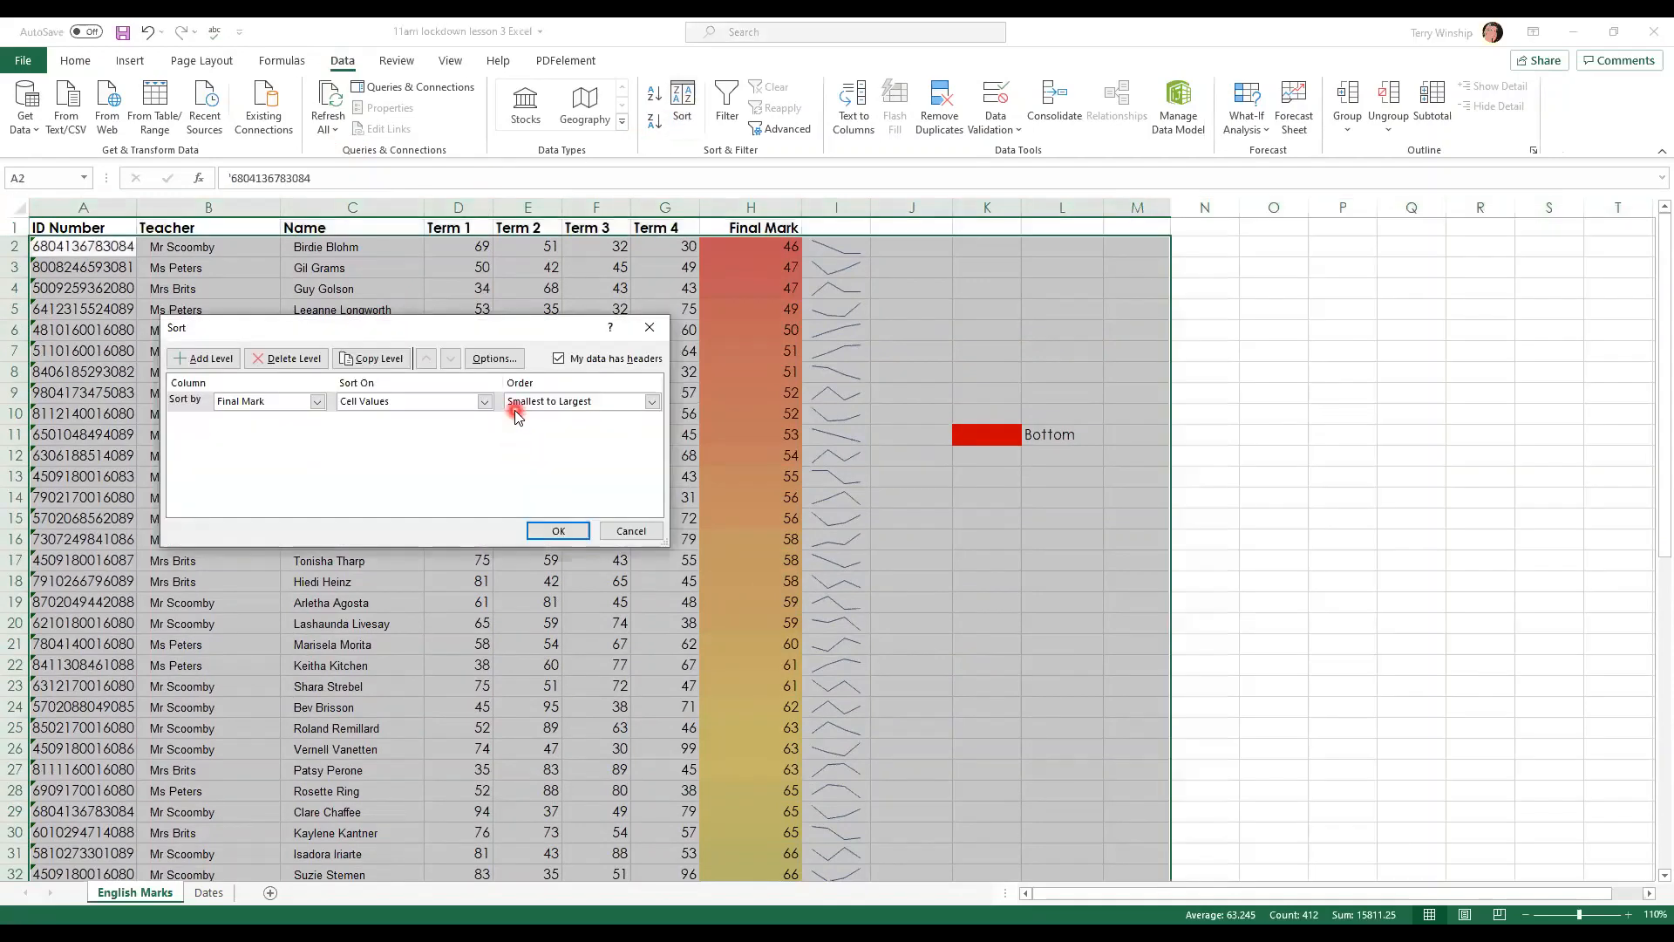
{"action": "left_click", "coordinate": [652, 401]}
{"action": "left_click", "coordinate": [616, 429]}
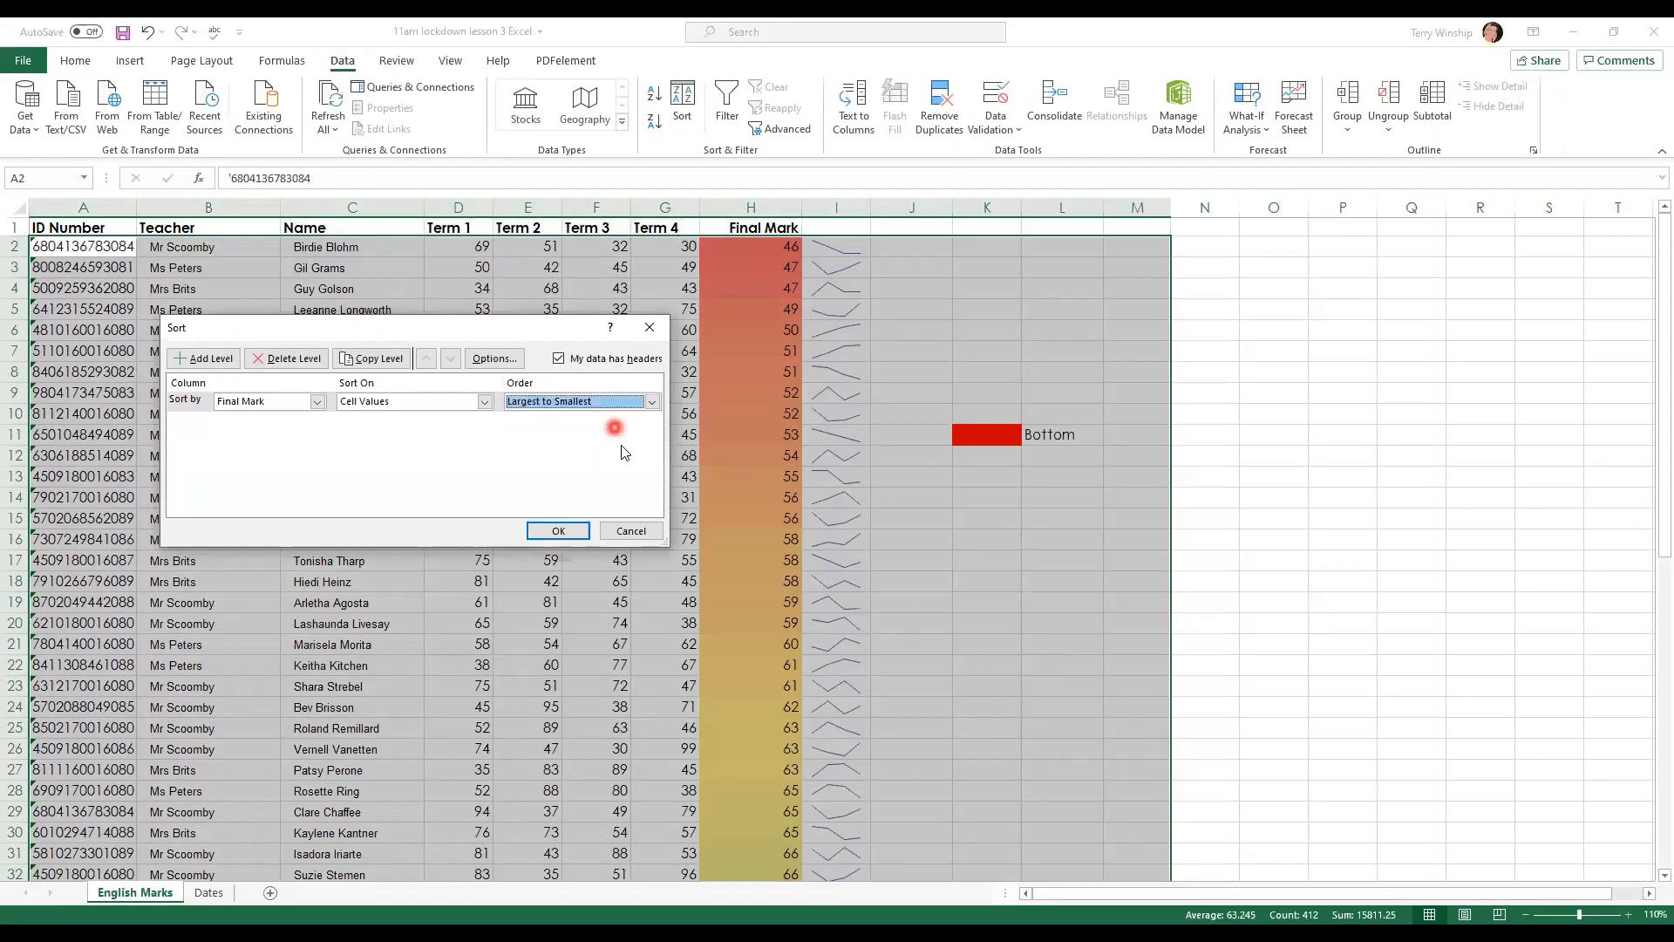
{"action": "left_click", "coordinate": [568, 532]}
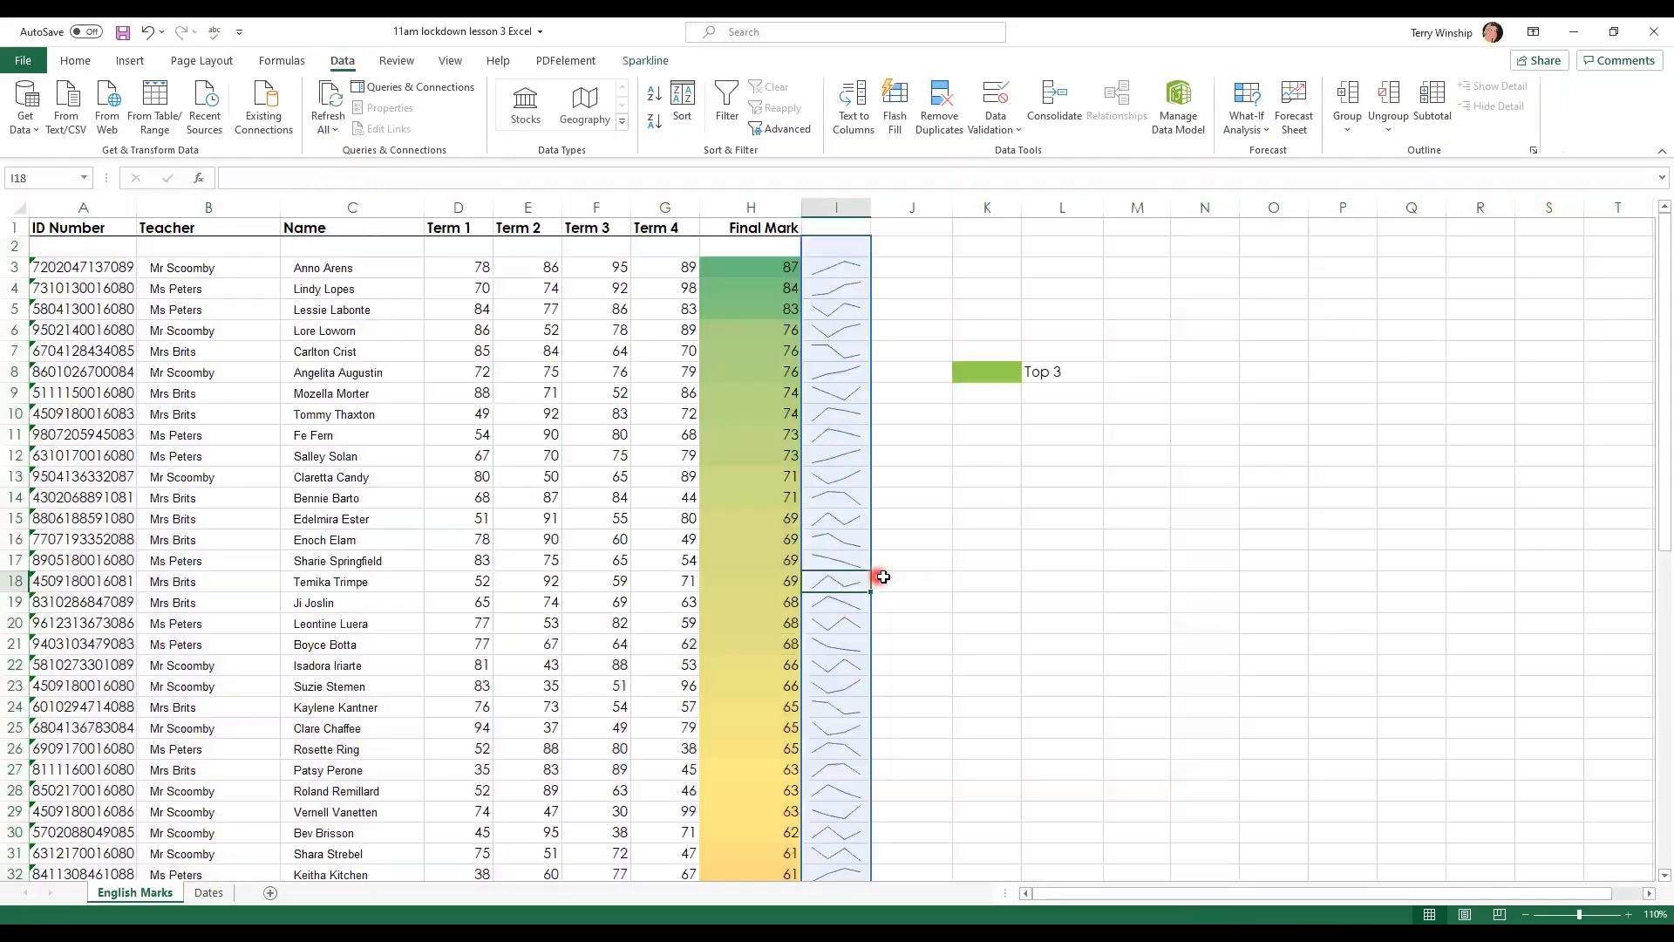
{"action": "left_click", "coordinate": [965, 478]}
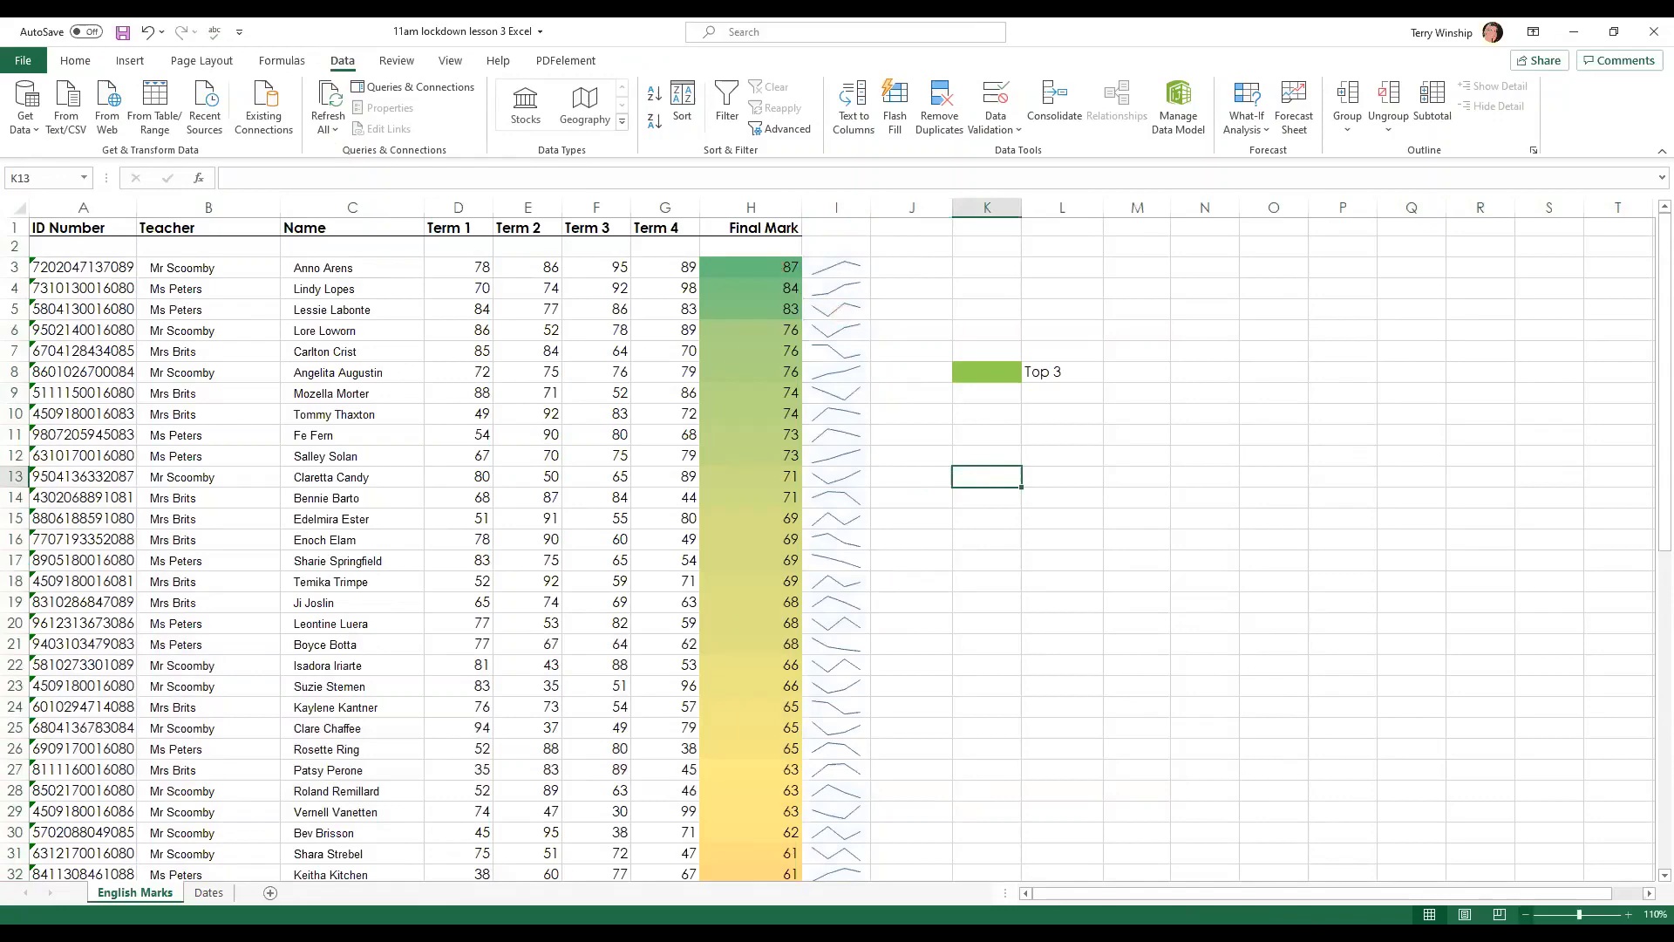
Step: Zoom the sheet out to 60% to examine the colour scale across the whole Final Mark column, and restore 100% zoom
{"action": "left_click", "coordinate": [1526, 915]}
{"action": "left_click", "coordinate": [1526, 915]}
{"action": "left_click", "coordinate": [1526, 915]}
{"action": "left_click", "coordinate": [1526, 915]}
{"action": "left_click", "coordinate": [1526, 914]}
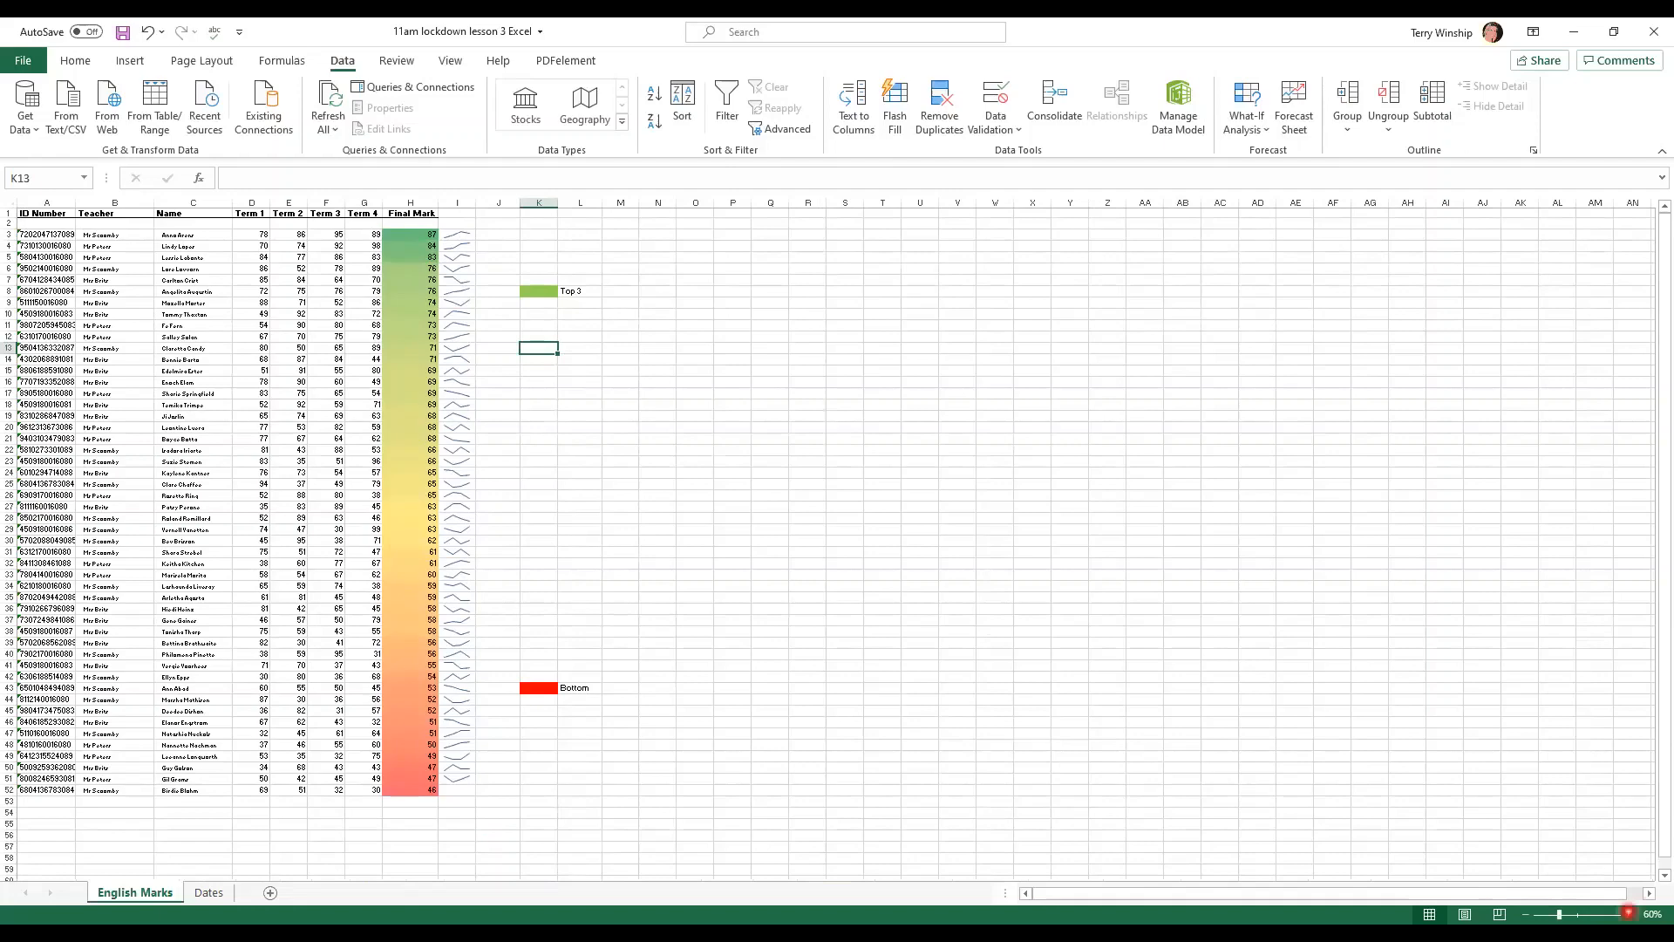
{"action": "left_click", "coordinate": [1628, 914]}
{"action": "left_click", "coordinate": [1628, 914]}
{"action": "left_click", "coordinate": [1628, 914]}
{"action": "left_click", "coordinate": [1628, 913]}
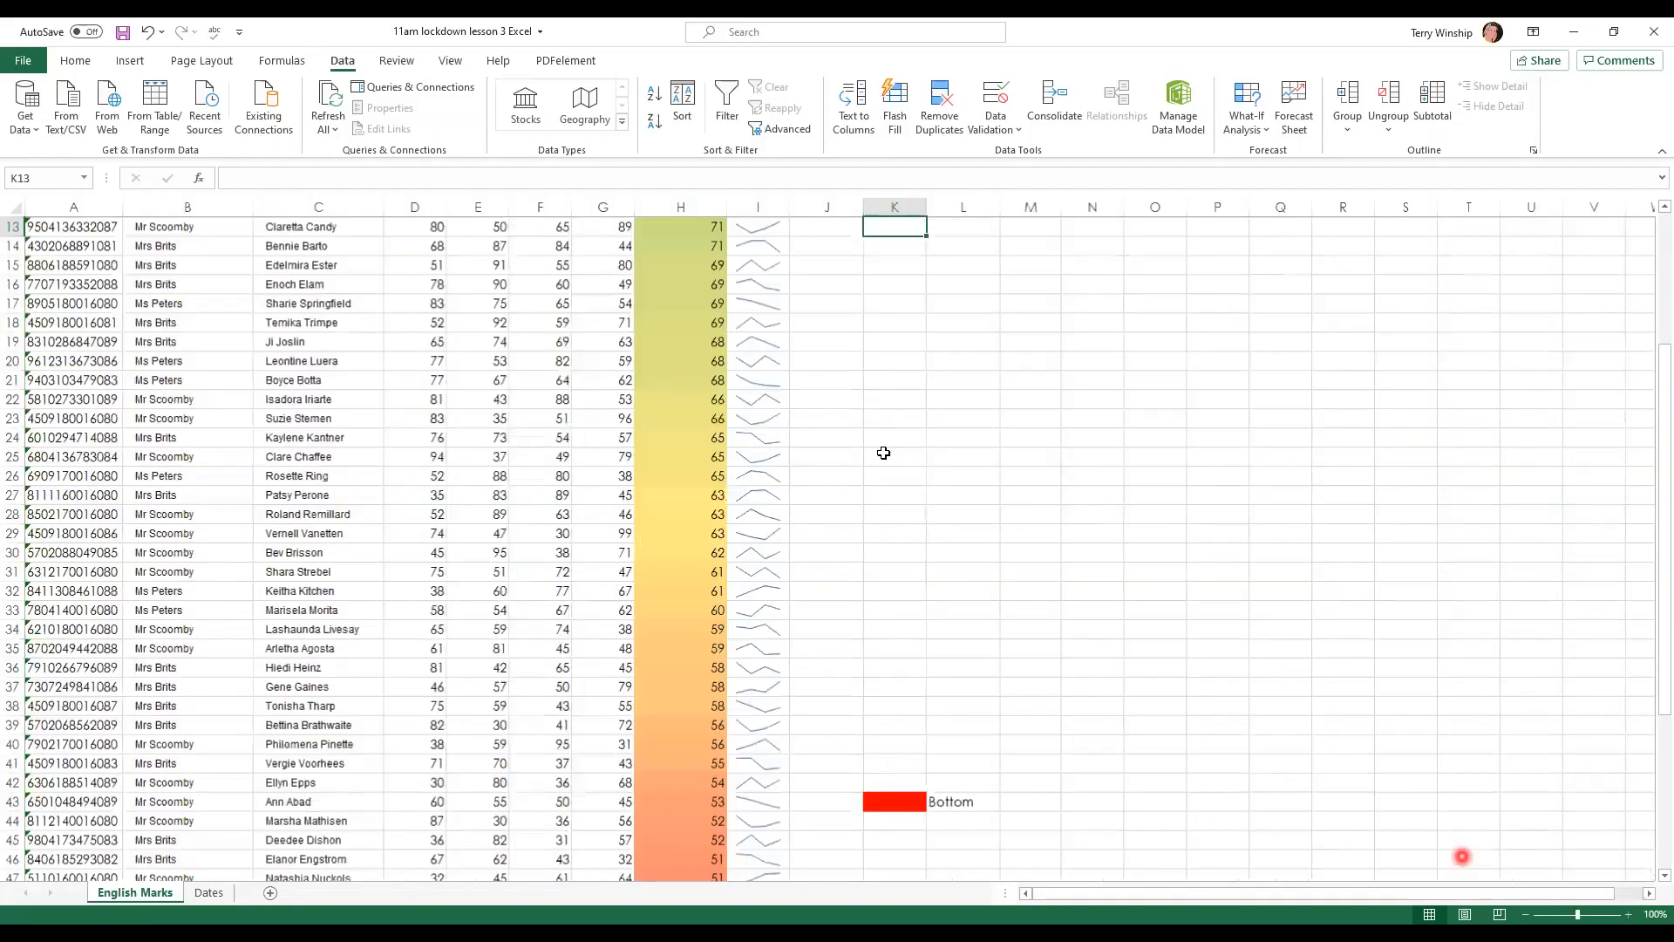
{"action": "scroll", "coordinate": [883, 452], "scroll_direction": "up", "scroll_amount": 4}
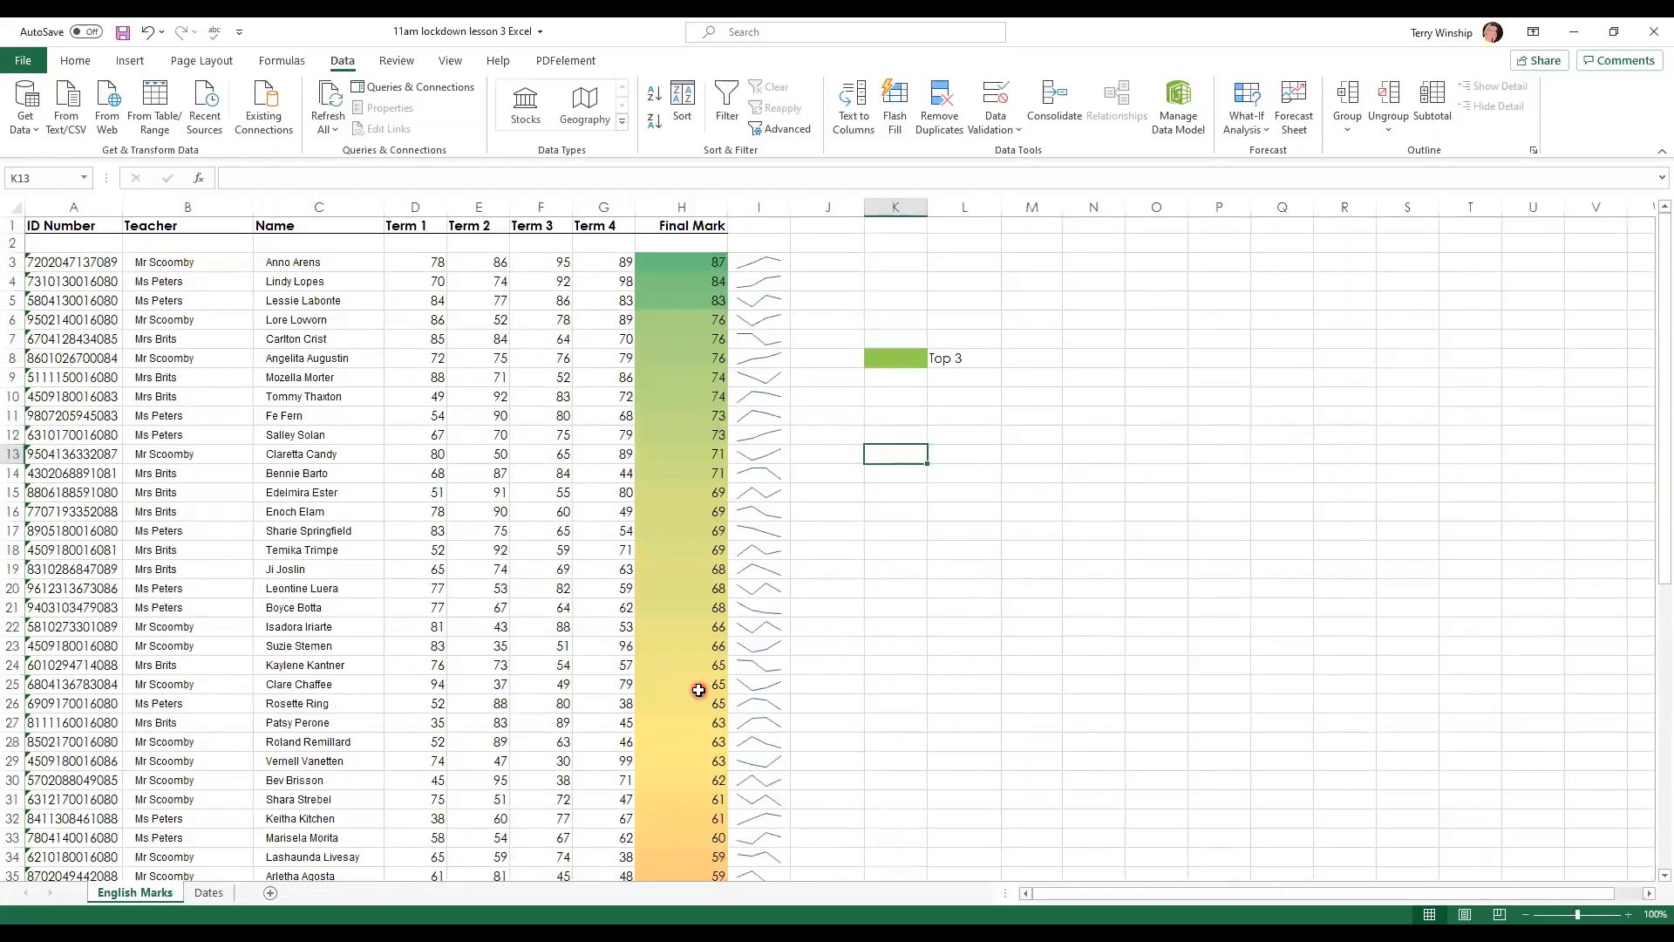
Step: Clear the Green-Yellow-Red colour scale from the Final Mark column
{"action": "left_click", "coordinate": [687, 206]}
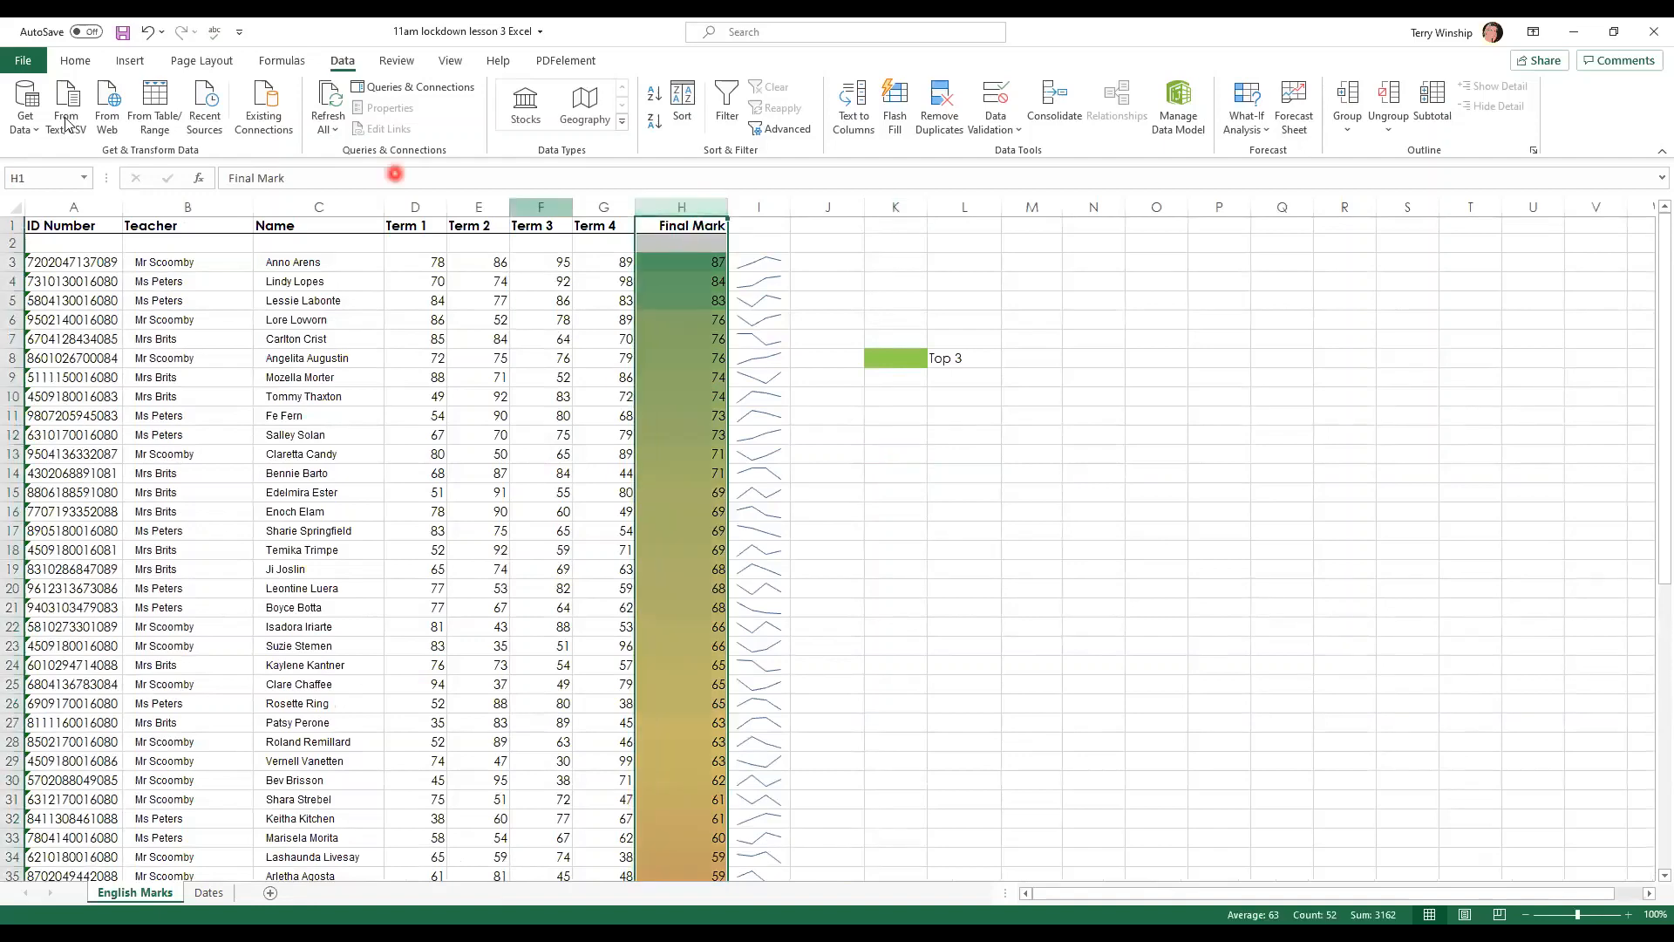
{"action": "left_click", "coordinate": [75, 60]}
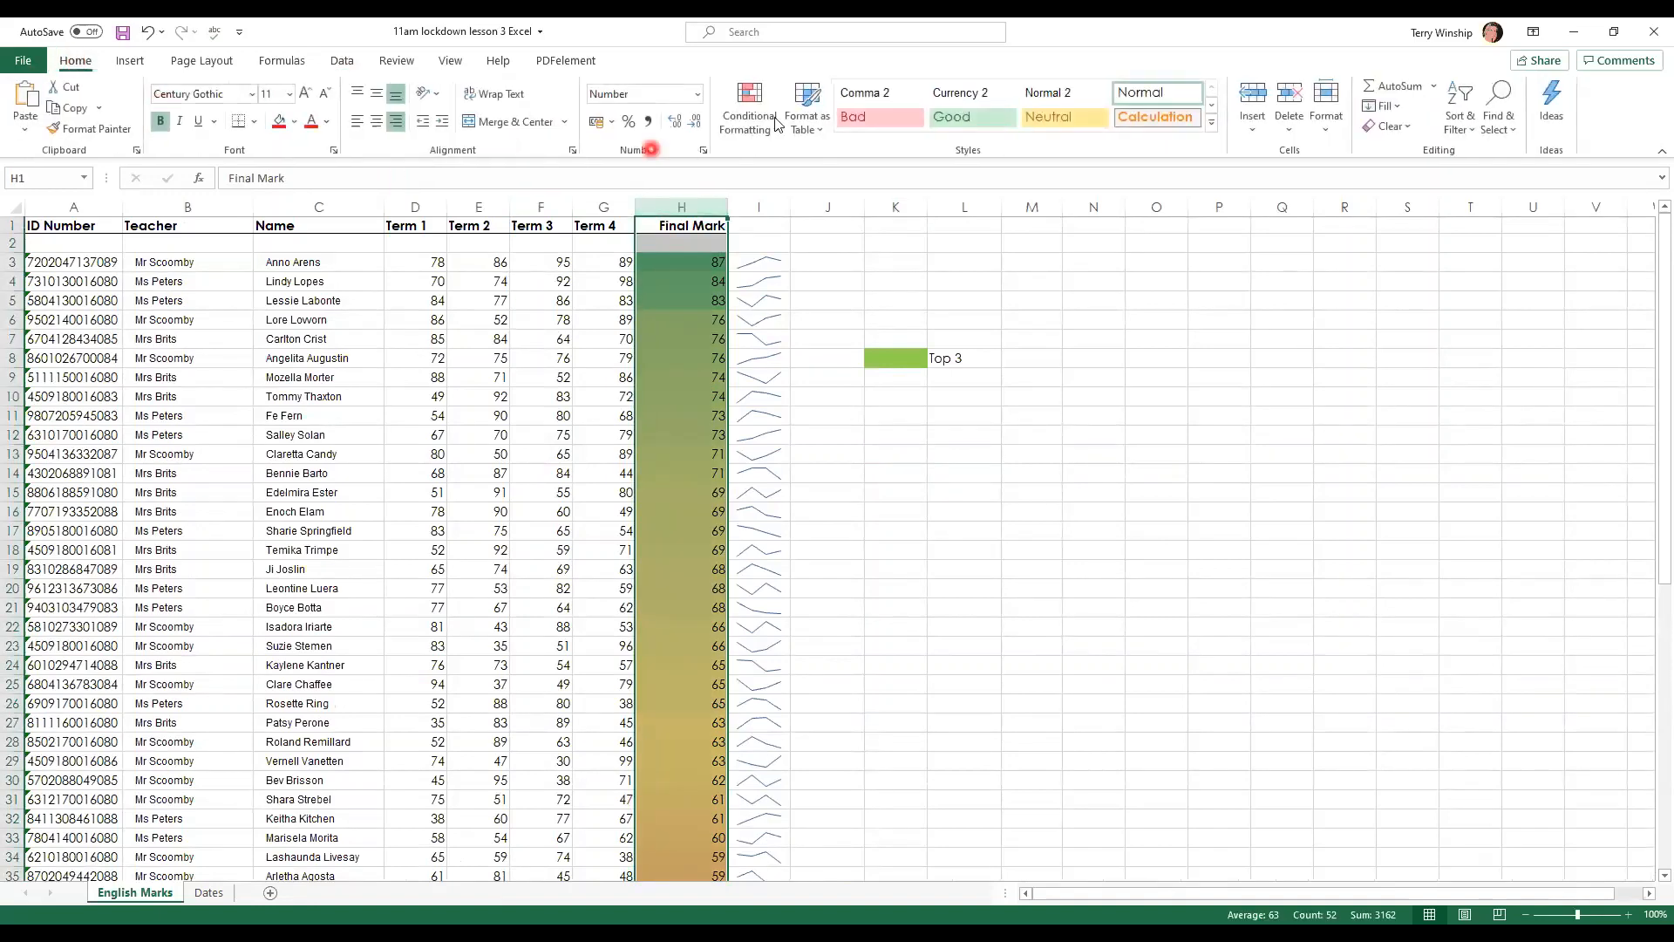
{"action": "left_click", "coordinate": [740, 116]}
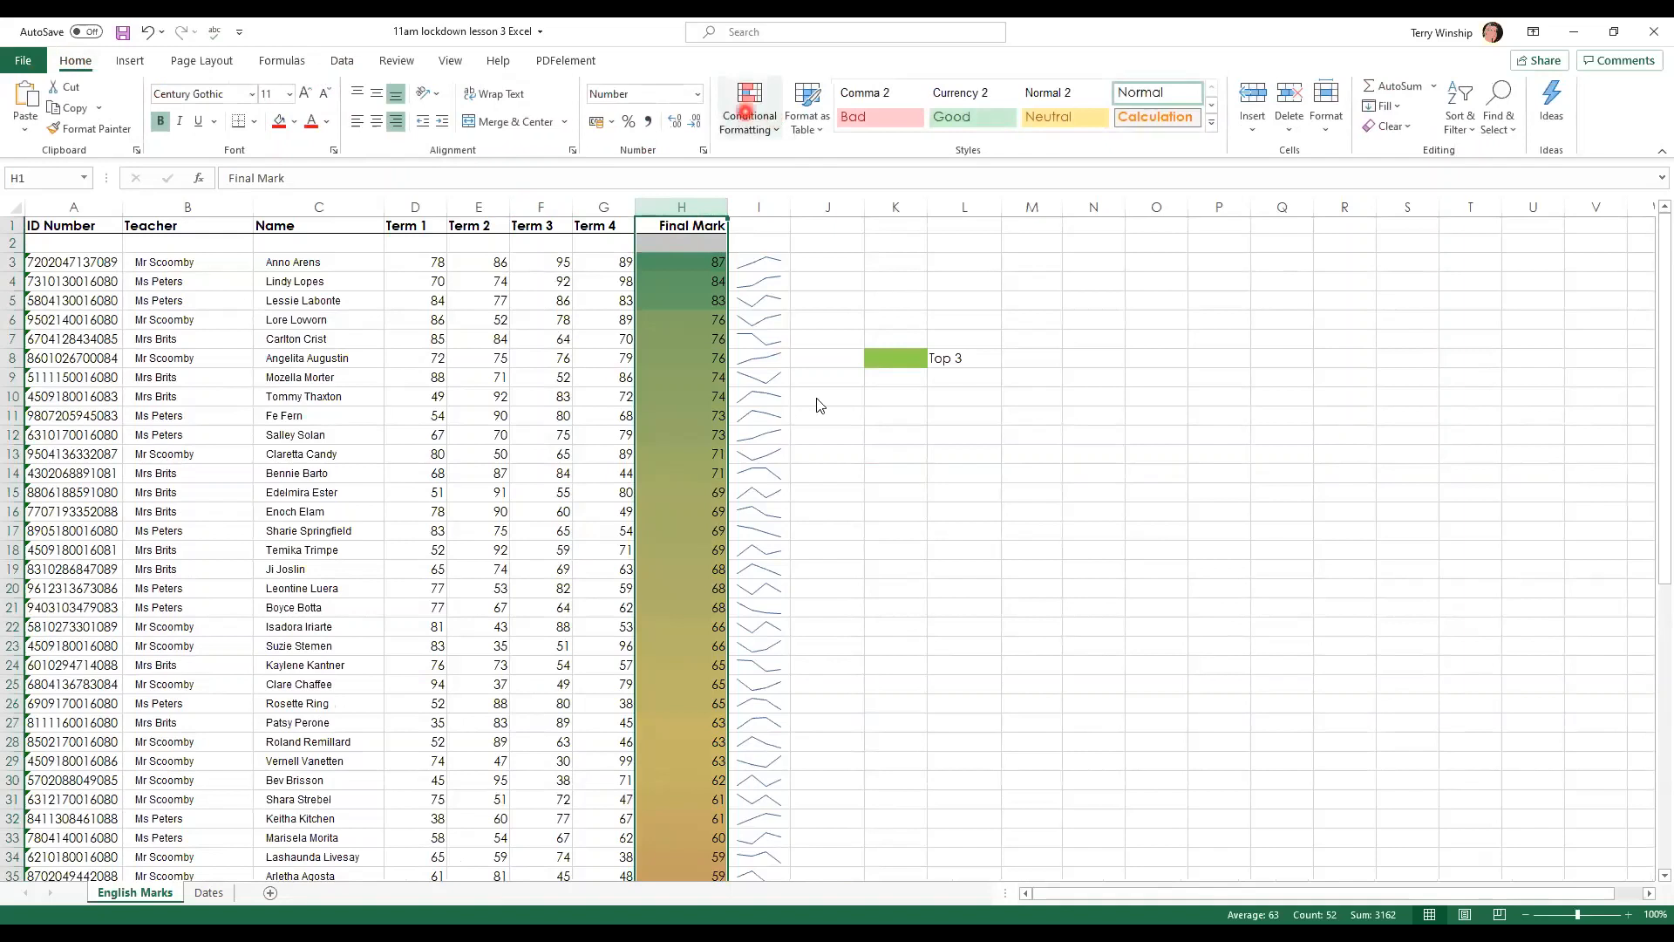
{"action": "left_click", "coordinate": [959, 434]}
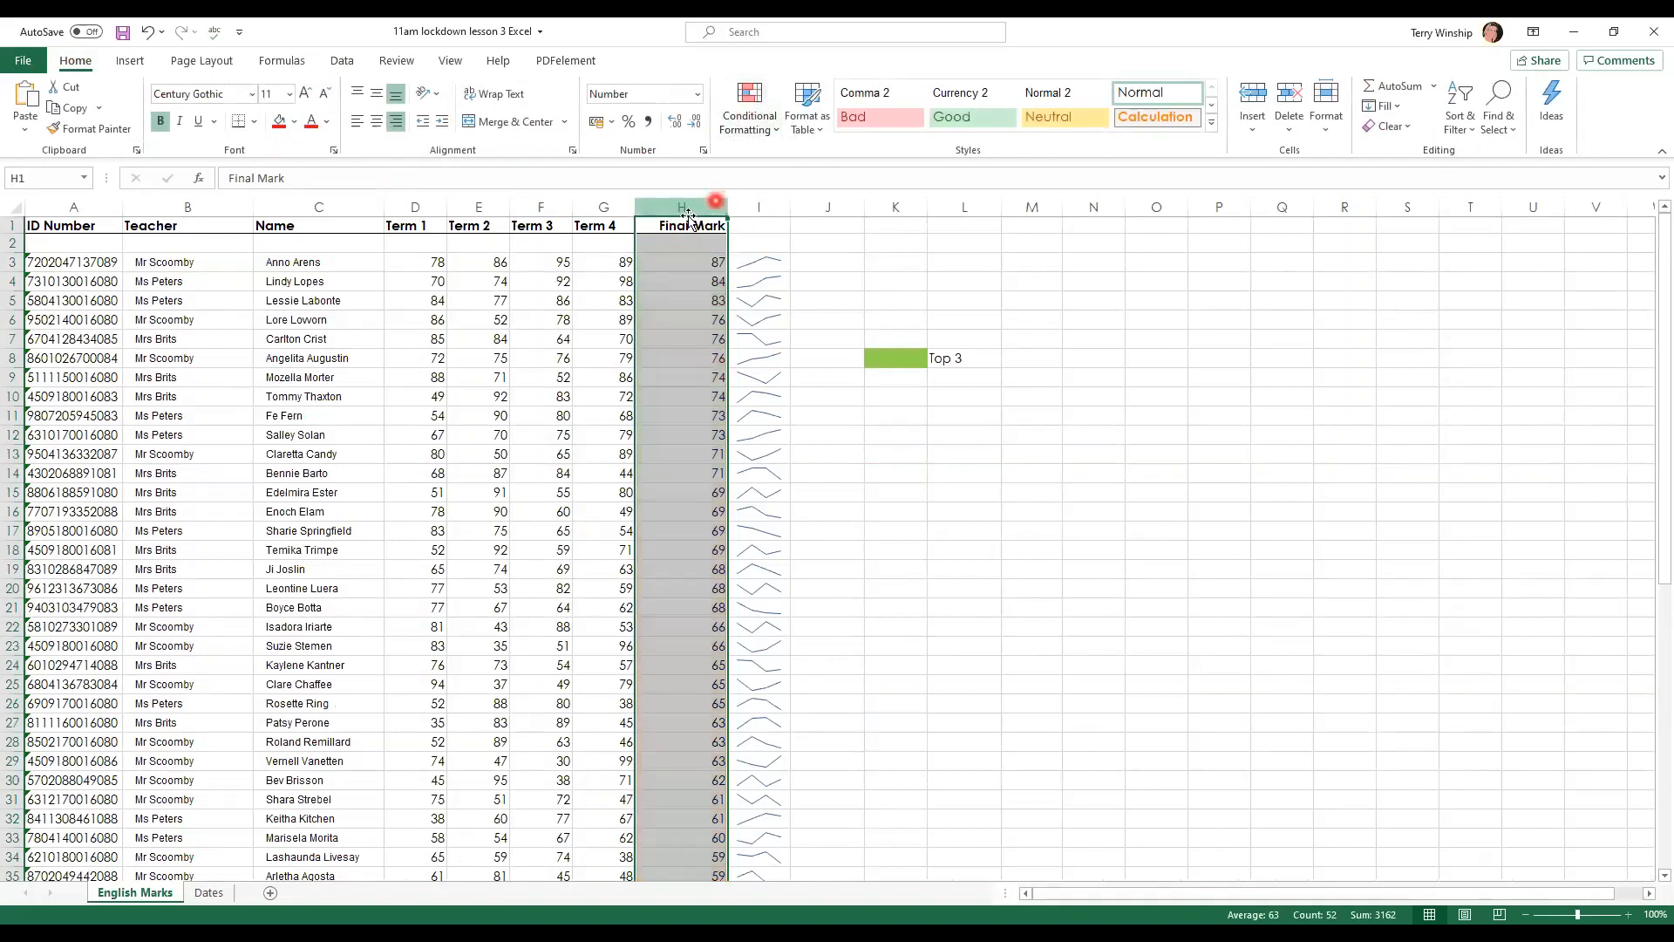
Step: Apply blue gradient-fill data bars to the Final Mark column and review the bars down all the student rows
{"action": "left_click", "coordinate": [751, 124]}
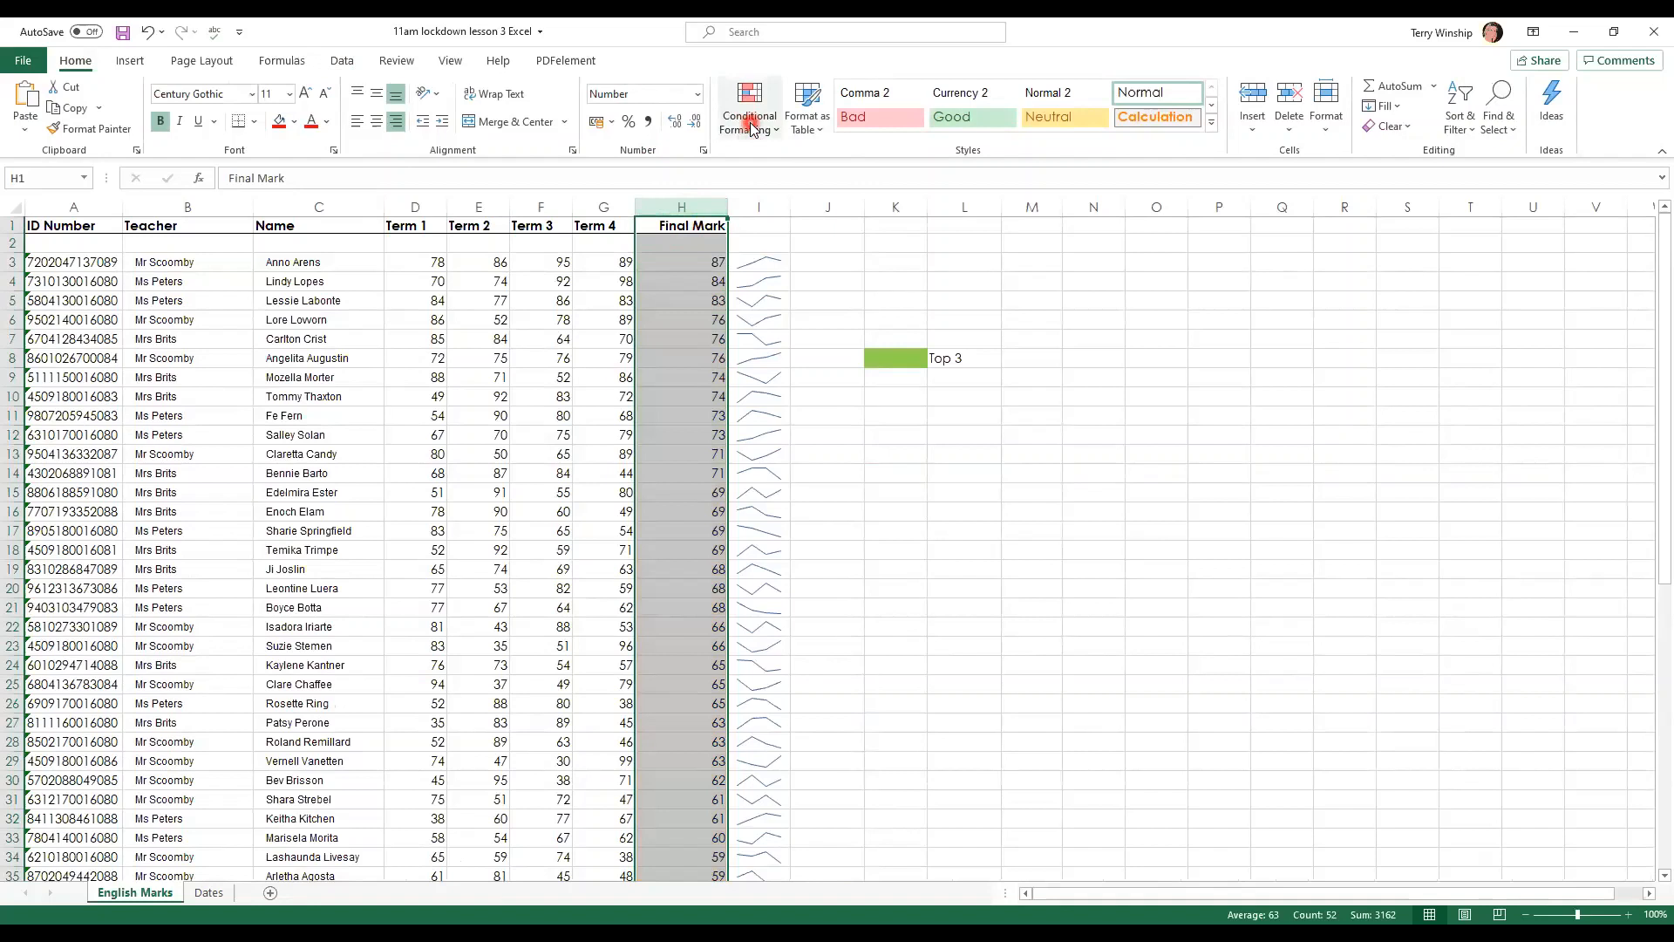
{"action": "left_click", "coordinate": [796, 251]}
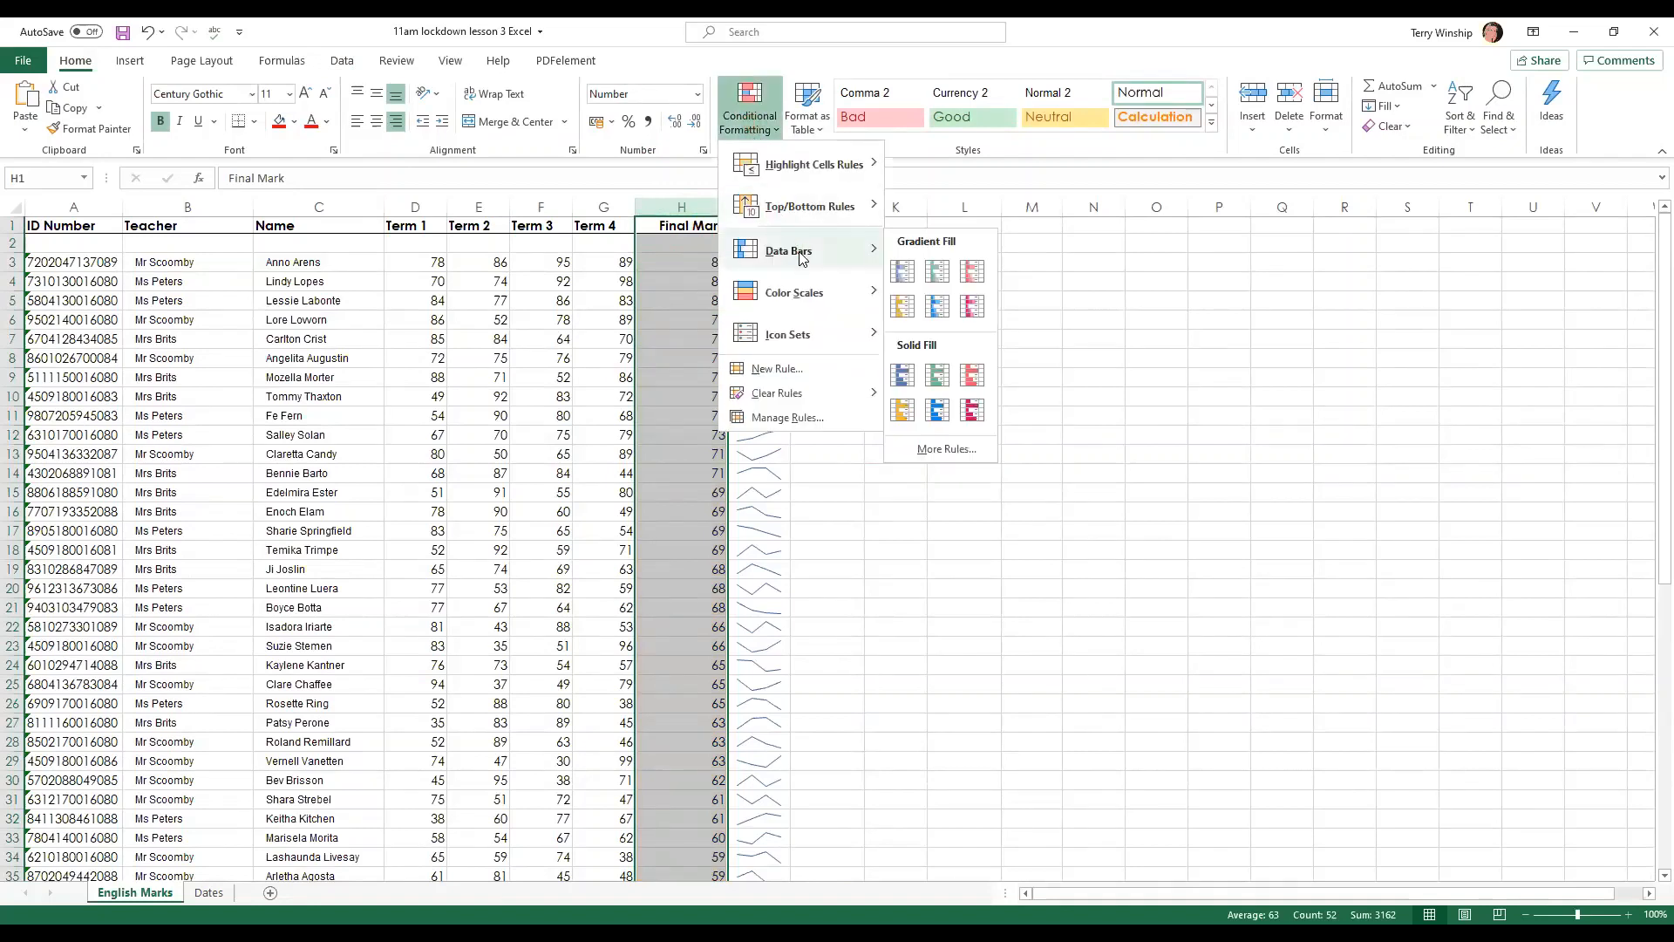
{"action": "left_click", "coordinate": [904, 274]}
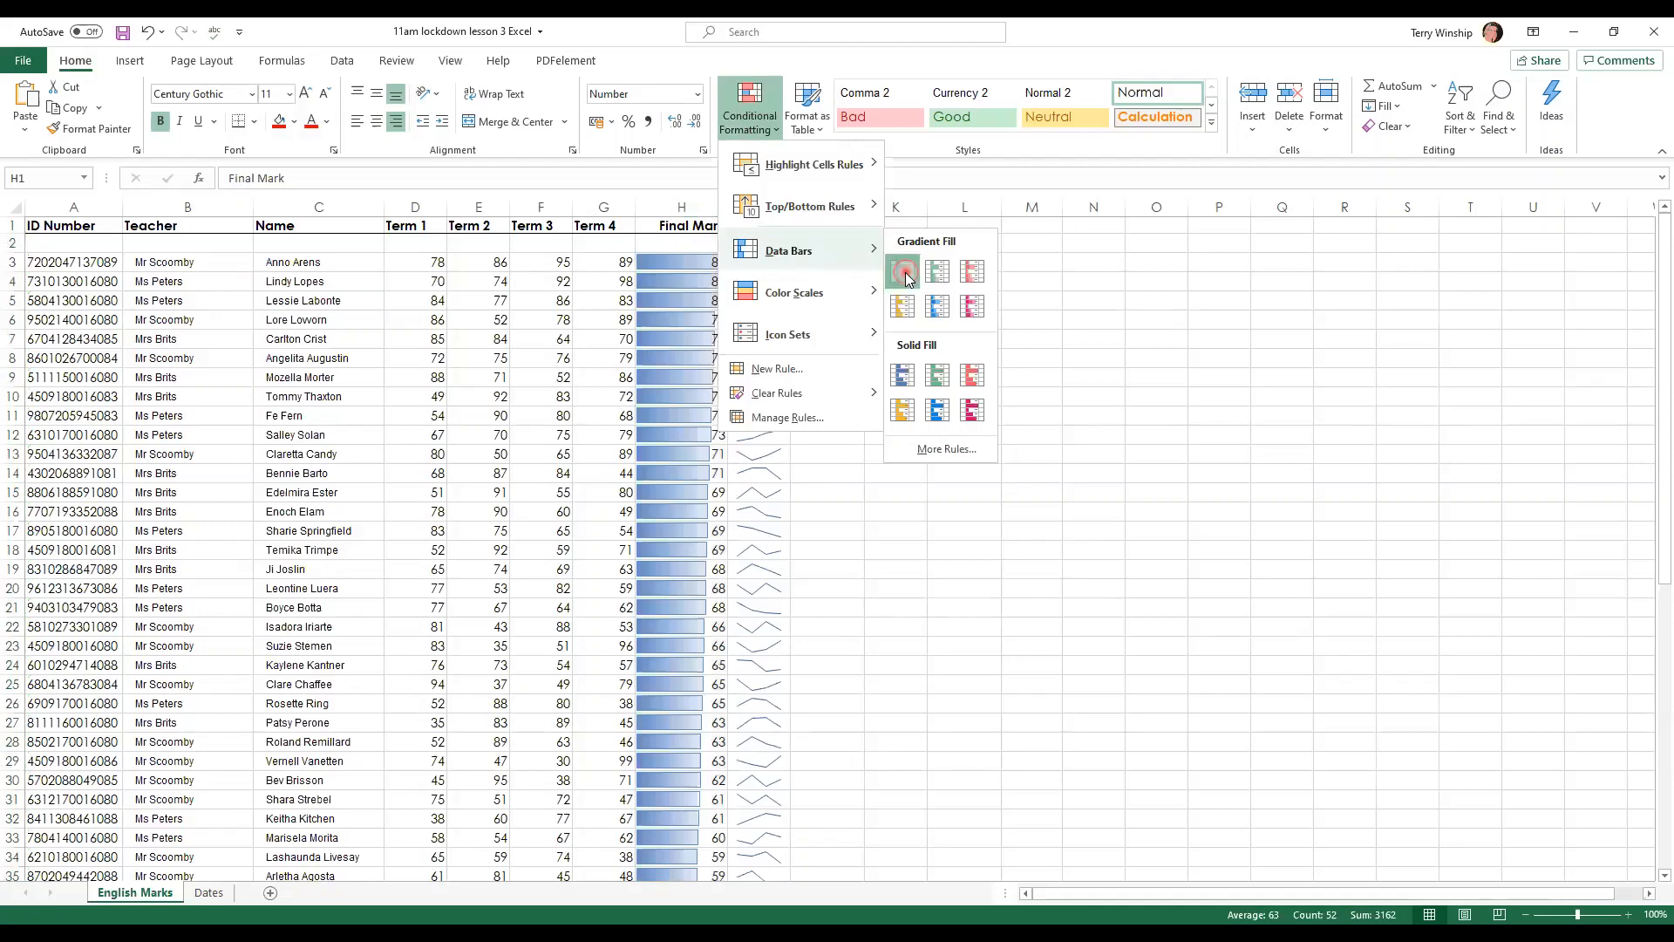
{"action": "left_click", "coordinate": [936, 590]}
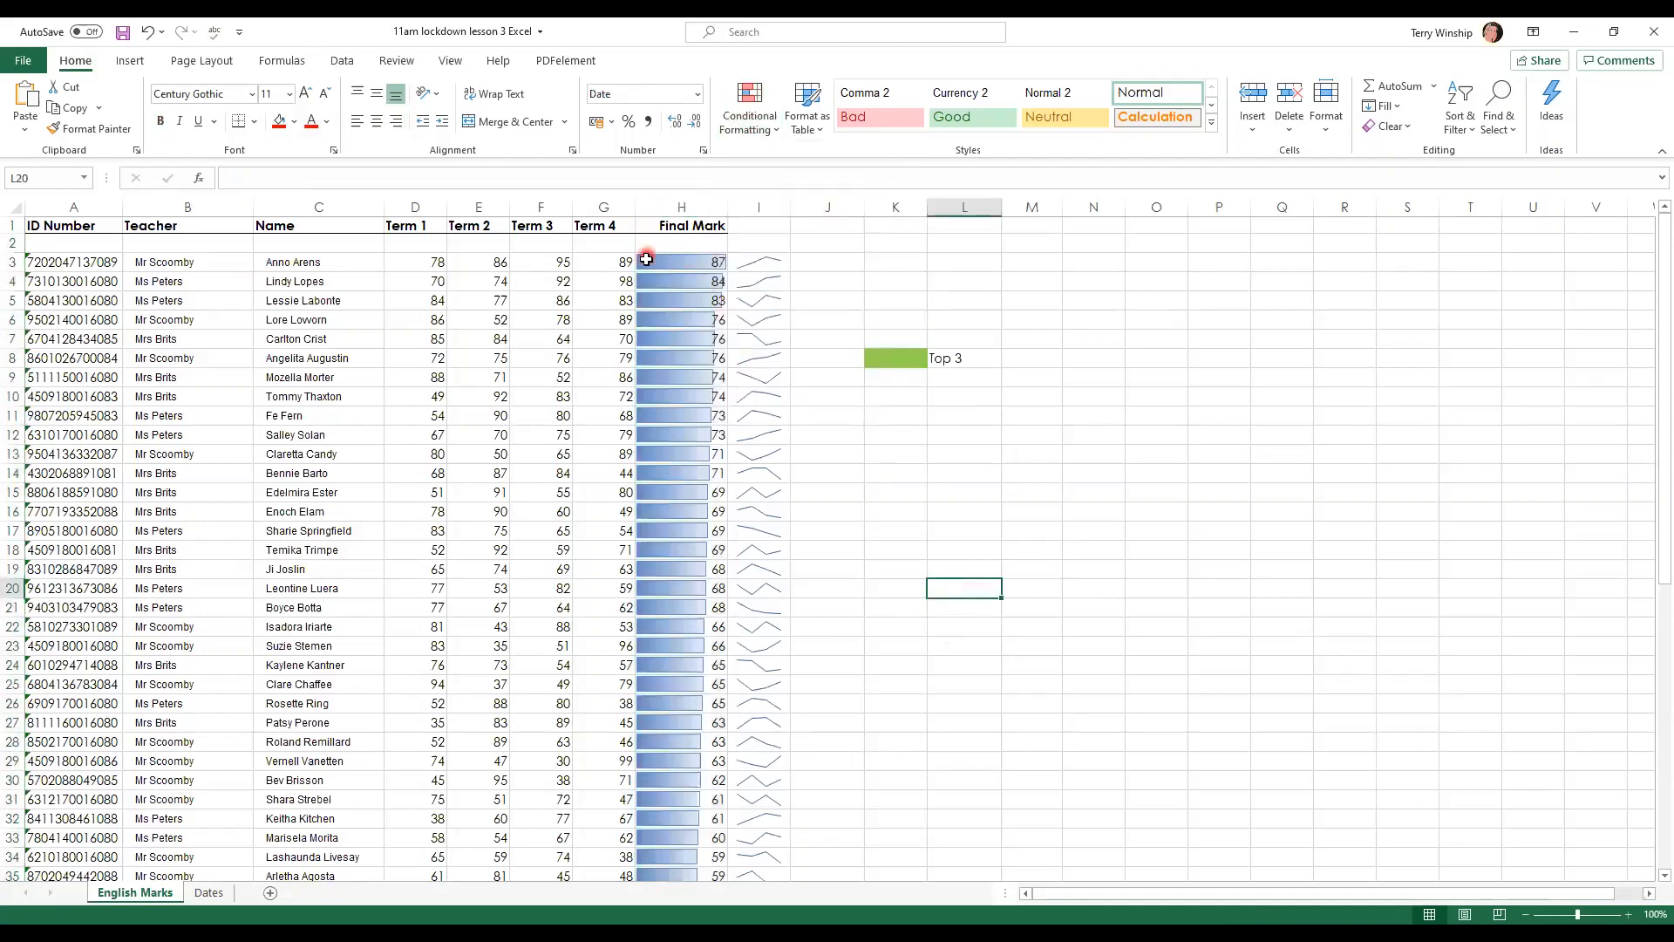
{"action": "scroll", "coordinate": [838, 604], "scroll_direction": "down", "scroll_amount": 3}
{"action": "scroll", "coordinate": [838, 604], "scroll_direction": "down", "scroll_amount": 3}
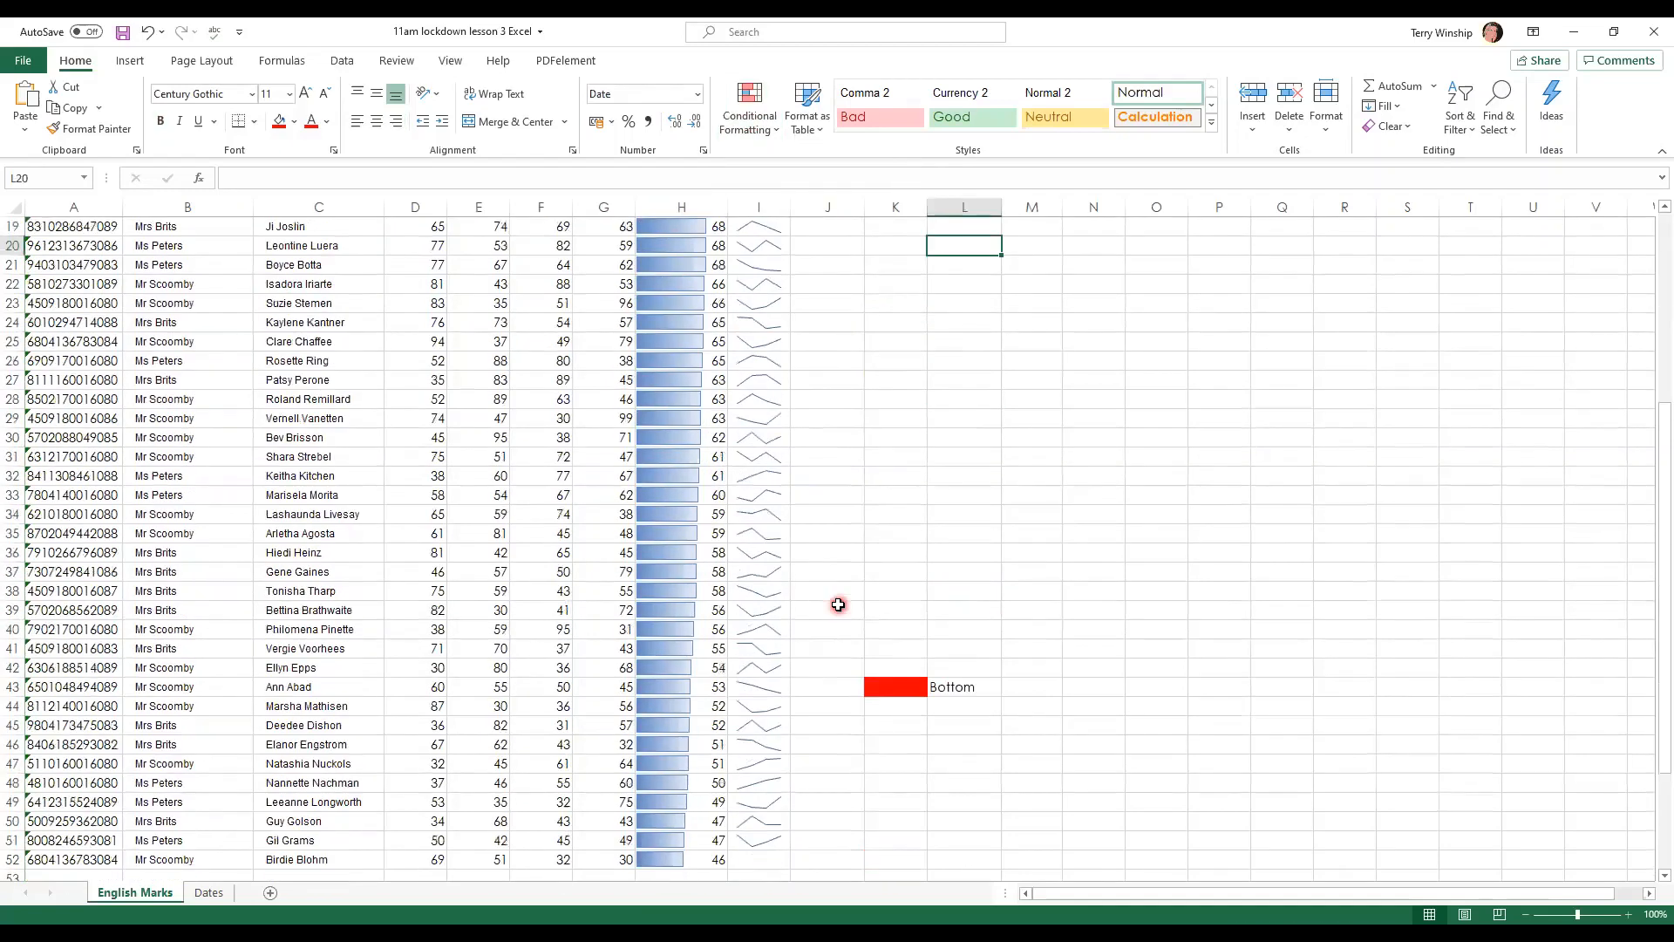
{"action": "scroll", "coordinate": [688, 632], "scroll_direction": "down", "scroll_amount": 3}
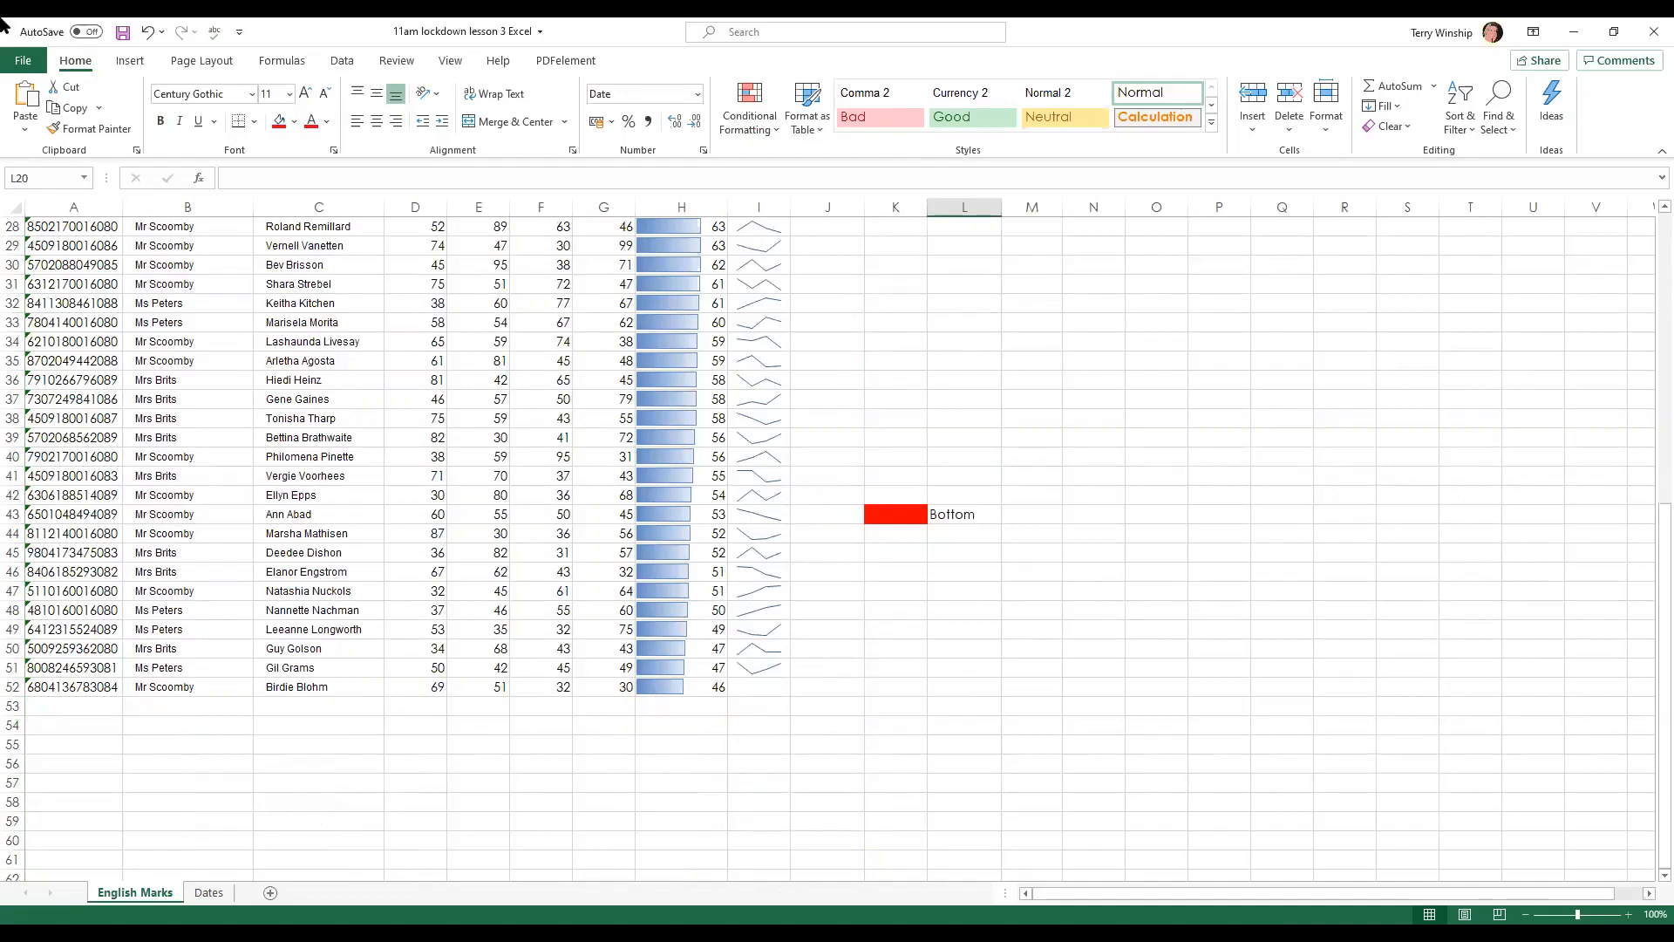
{"action": "scroll", "coordinate": [931, 691], "scroll_direction": "up", "scroll_amount": 9}
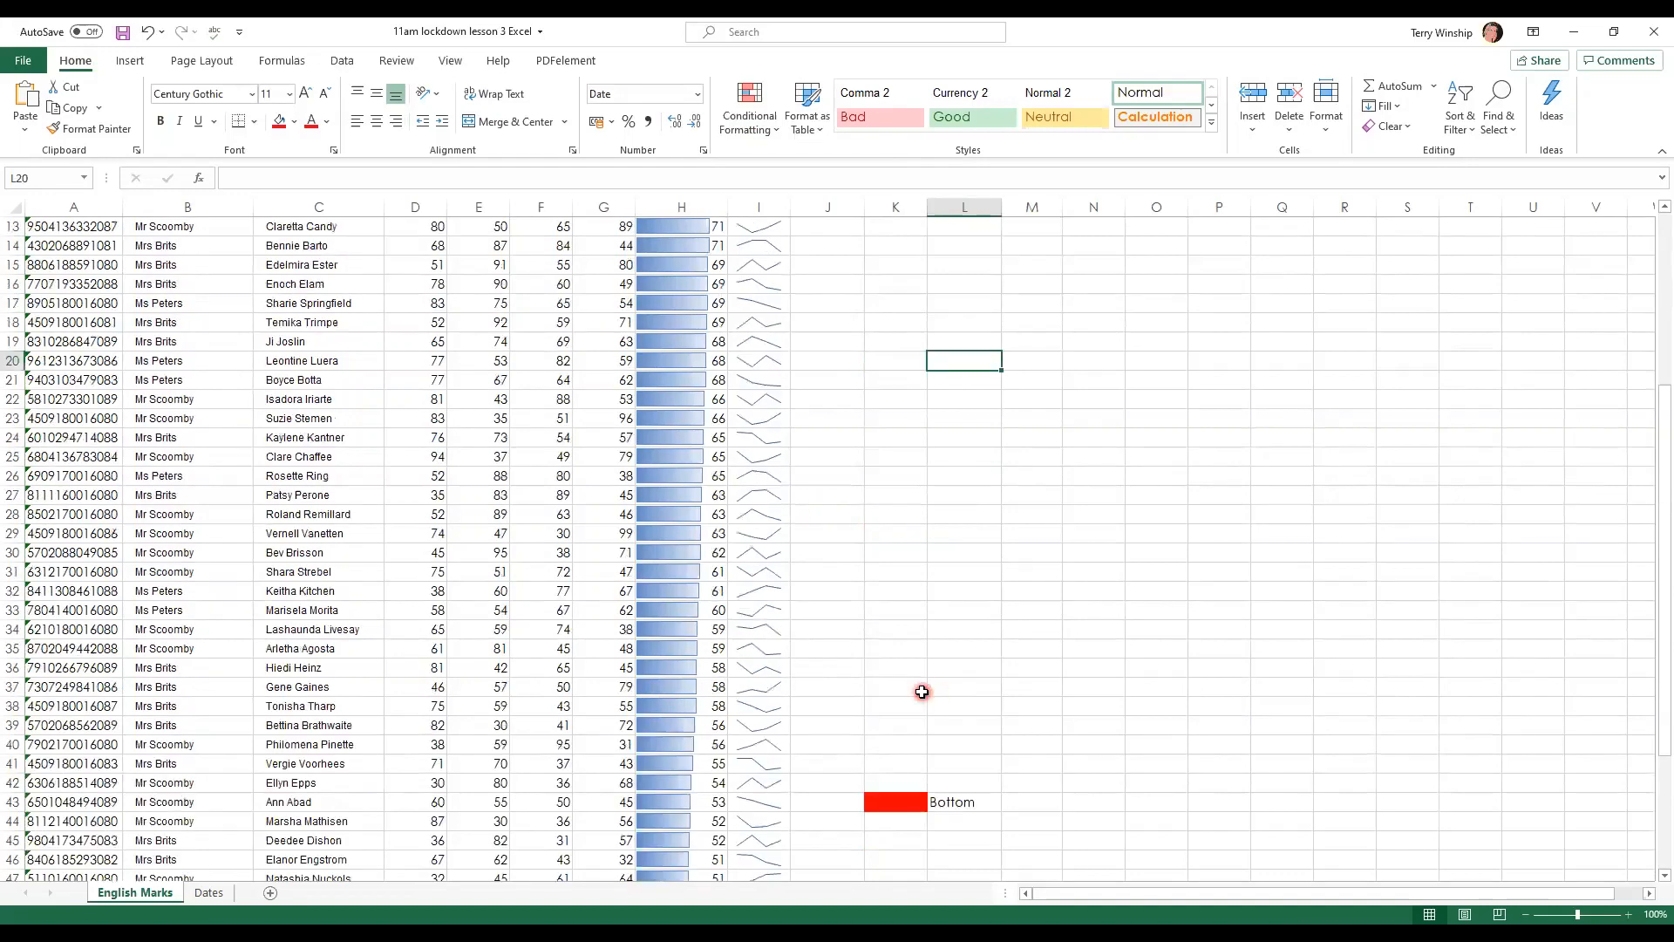
{"action": "scroll", "coordinate": [921, 691], "scroll_direction": "down", "scroll_amount": 1}
{"action": "scroll", "coordinate": [922, 691], "scroll_direction": "up", "scroll_amount": 1}
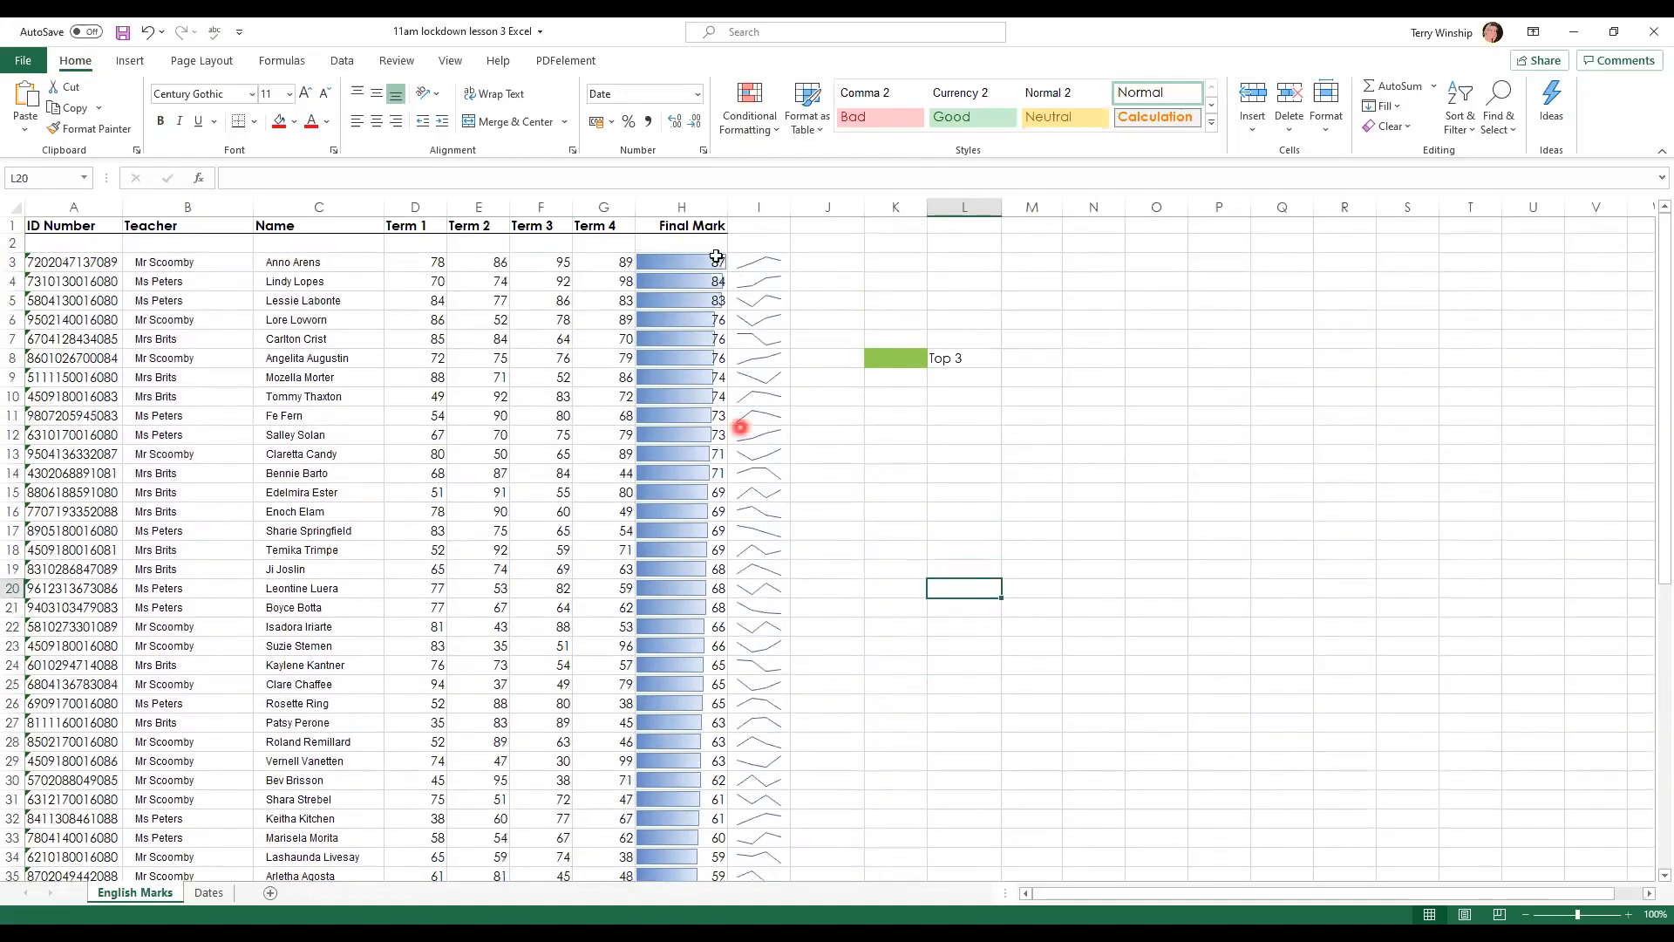
Step: Remove the blue data bars by clearing the conditional formatting rules from the entire sheet
{"action": "left_click", "coordinate": [702, 209]}
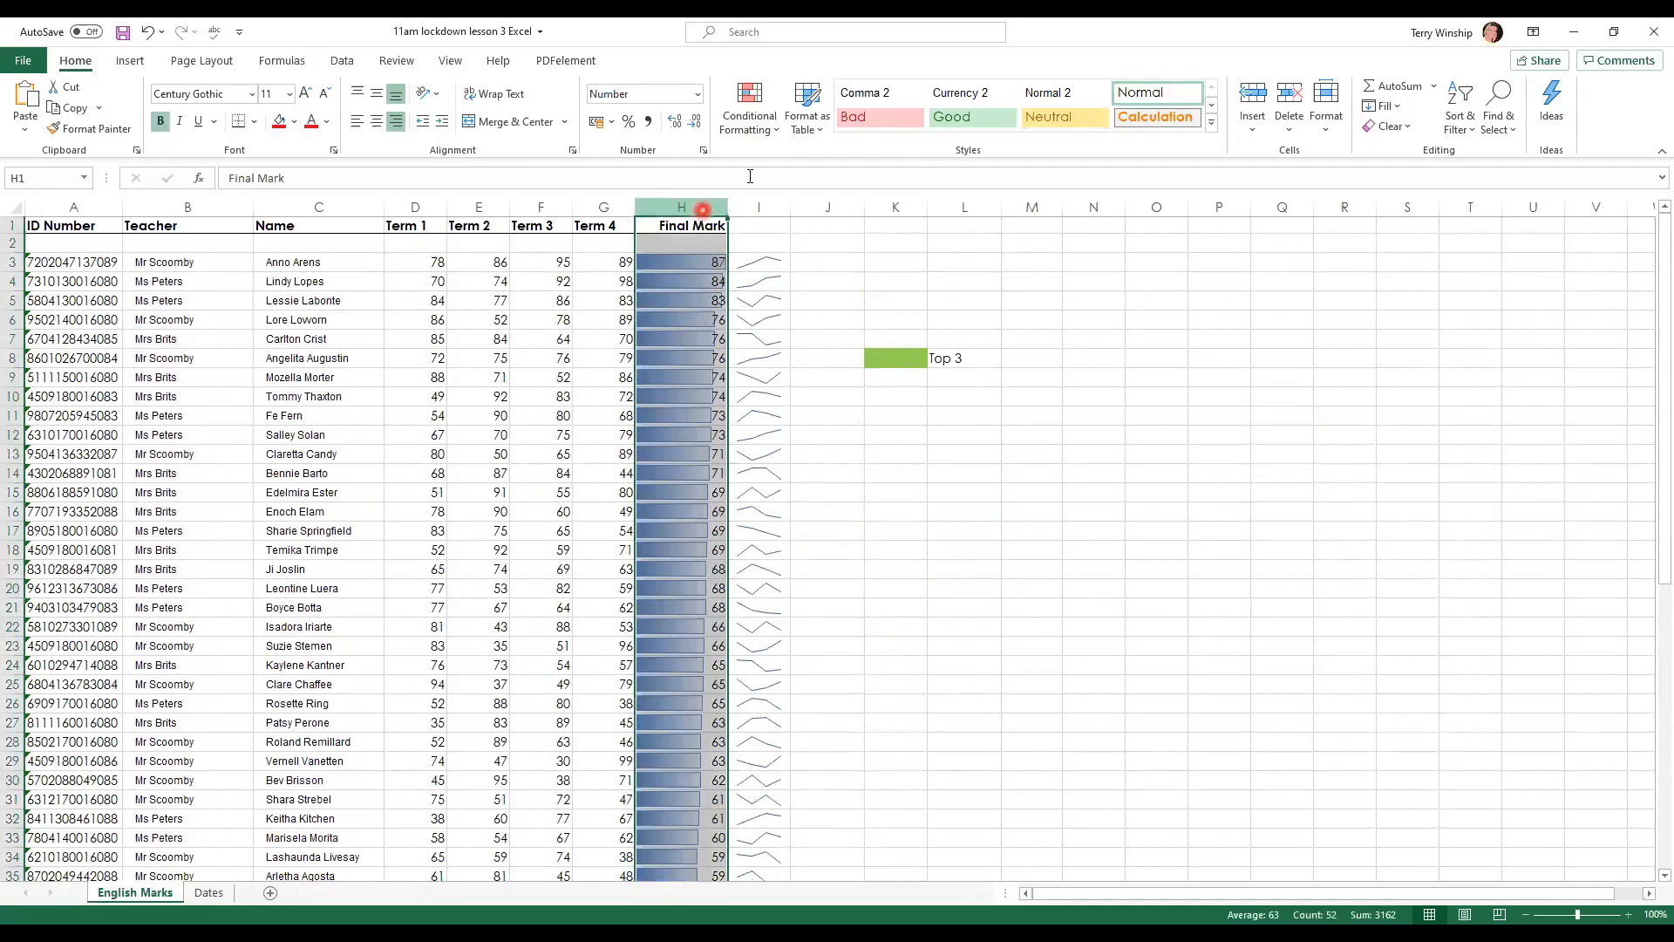
{"action": "left_click", "coordinate": [750, 128]}
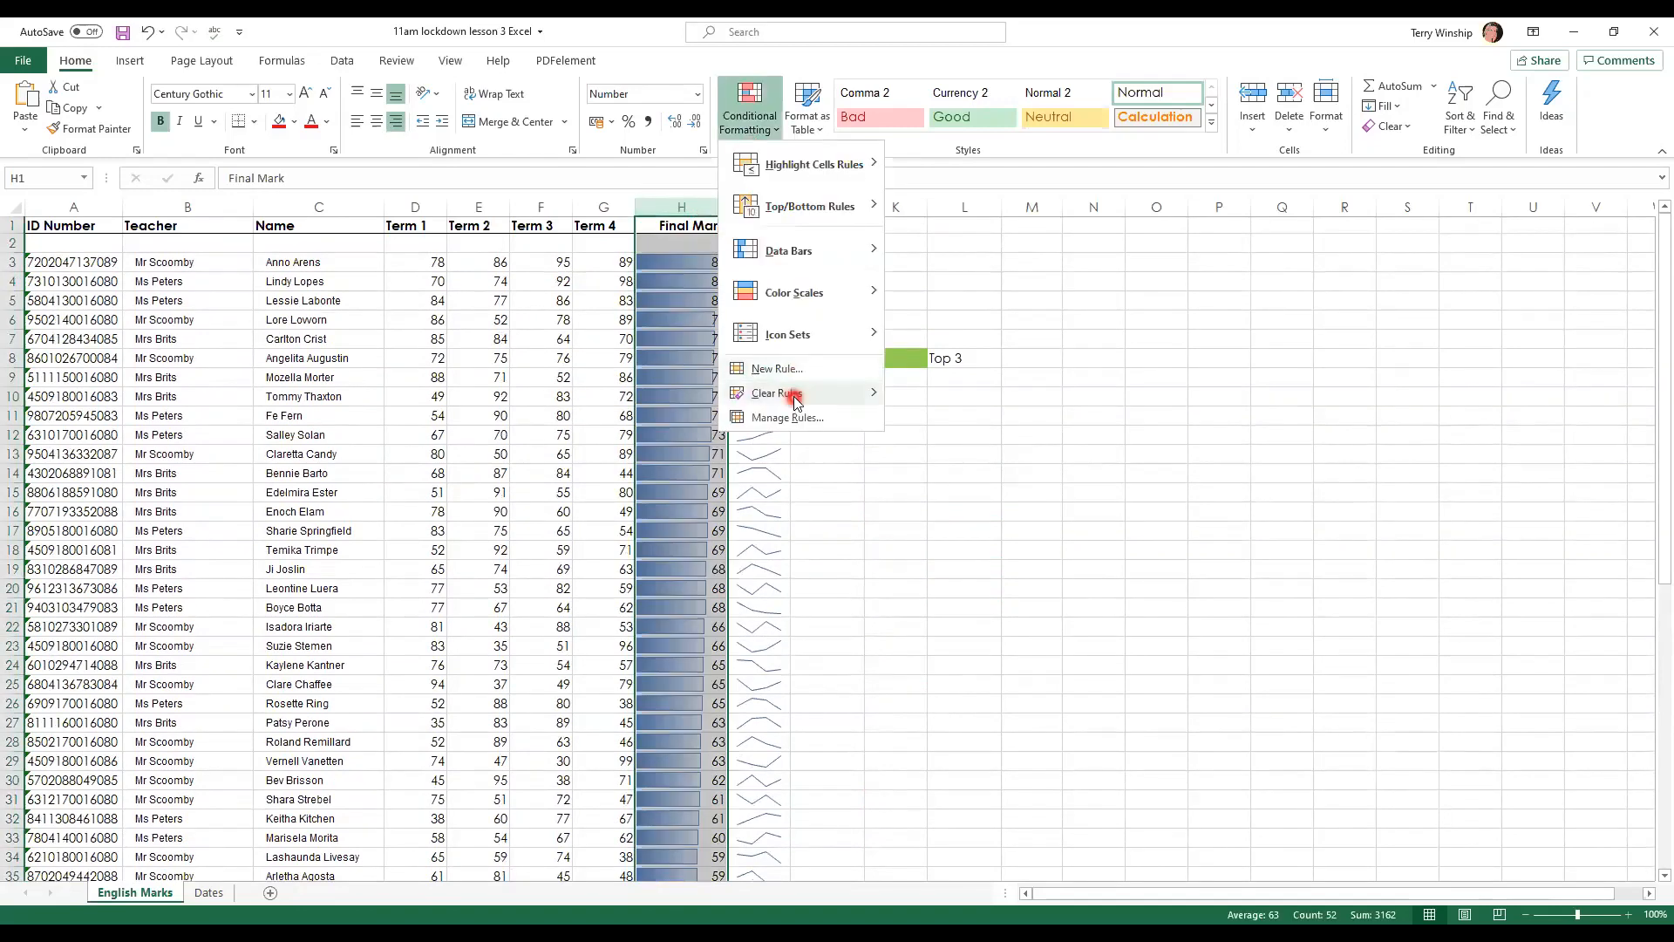
{"action": "mouse_move", "coordinate": [795, 399]}
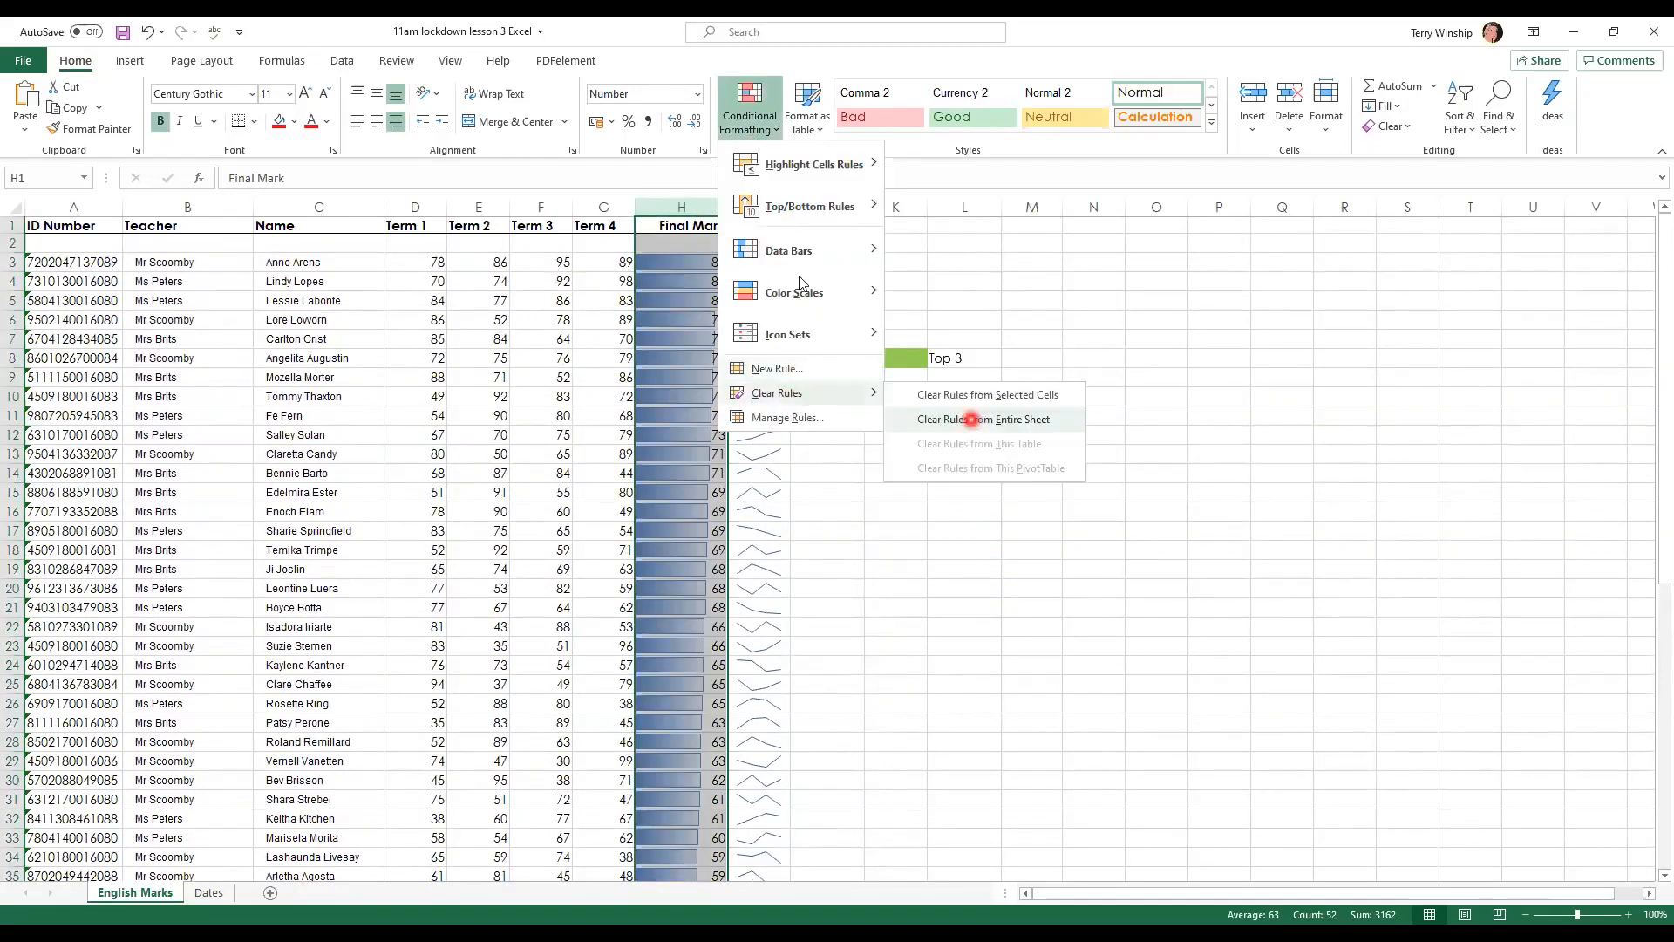
{"action": "left_click", "coordinate": [970, 419]}
Step: Apply the 3 Symbols (Uncircled) icon set to the Final Mark column and review the icons down the rows
{"action": "left_click", "coordinate": [748, 113]}
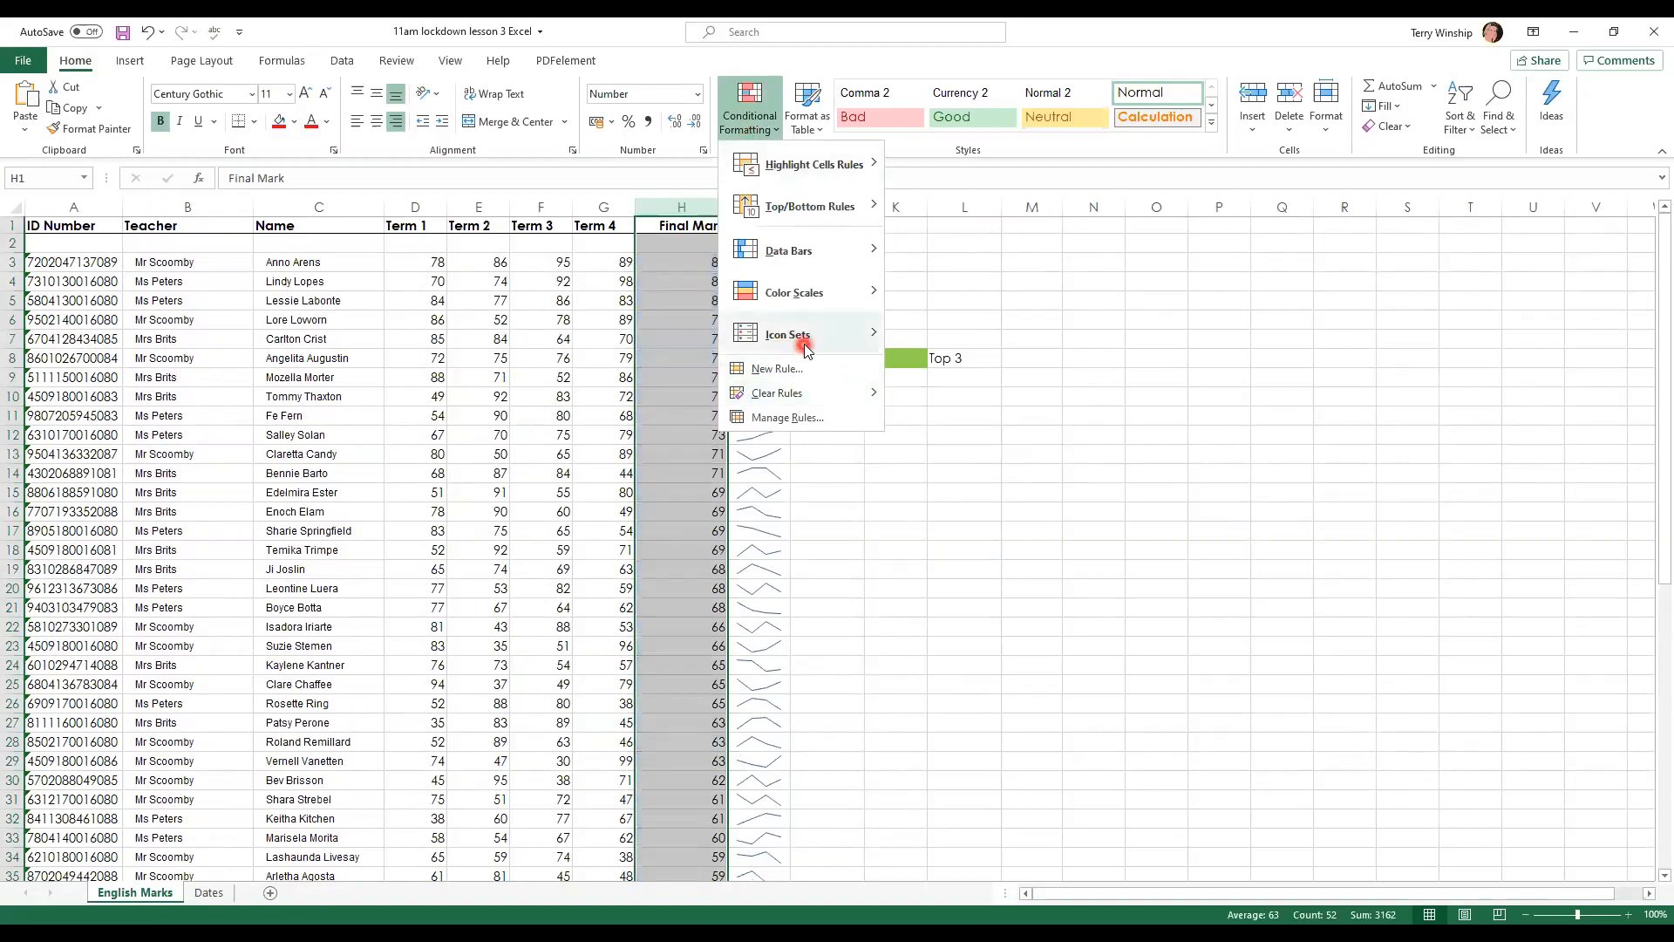
{"action": "mouse_move", "coordinate": [804, 344]}
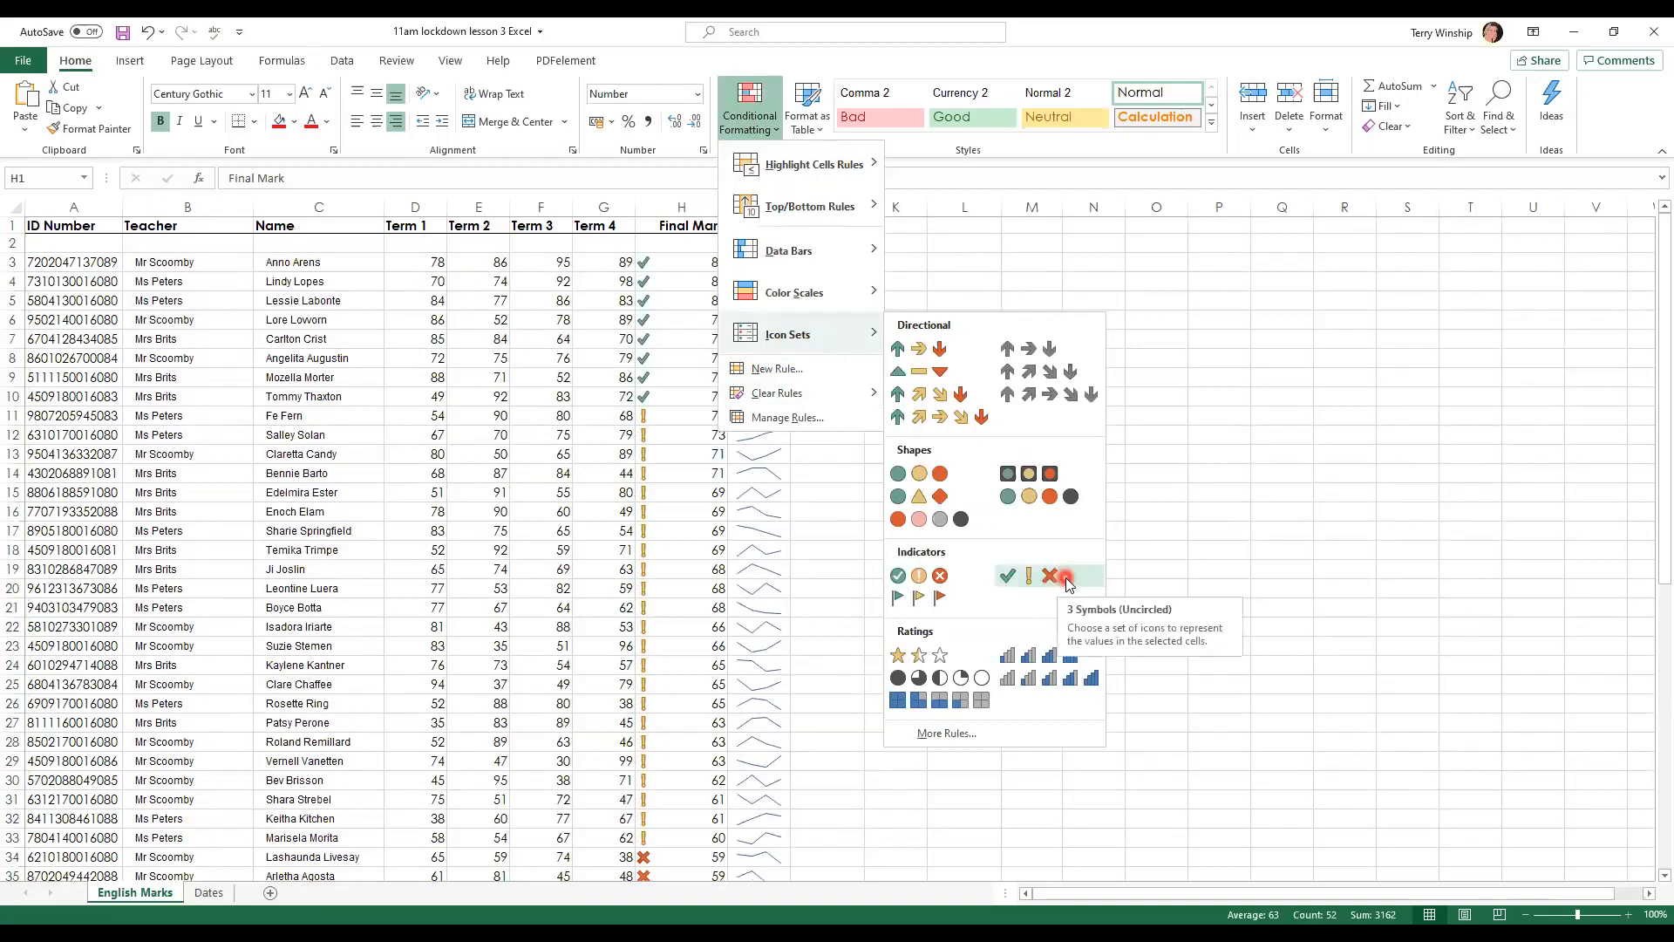
{"action": "left_click", "coordinate": [1007, 575]}
{"action": "left_click", "coordinate": [1010, 571]}
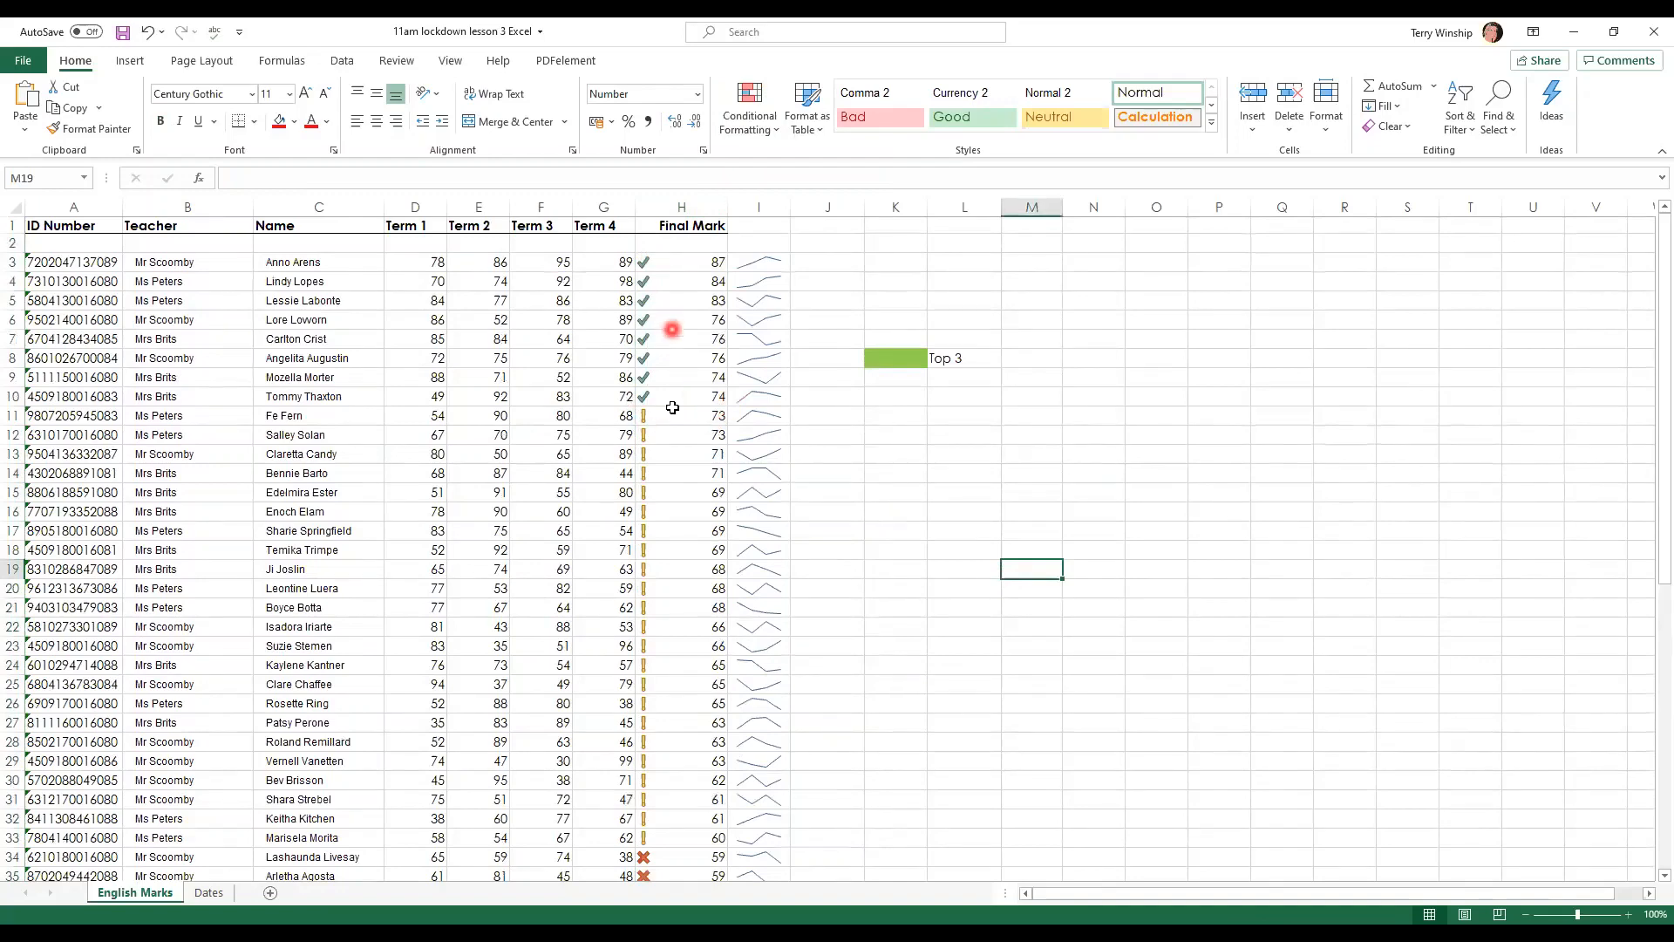
{"action": "scroll", "coordinate": [661, 430], "scroll_direction": "down", "scroll_amount": 8}
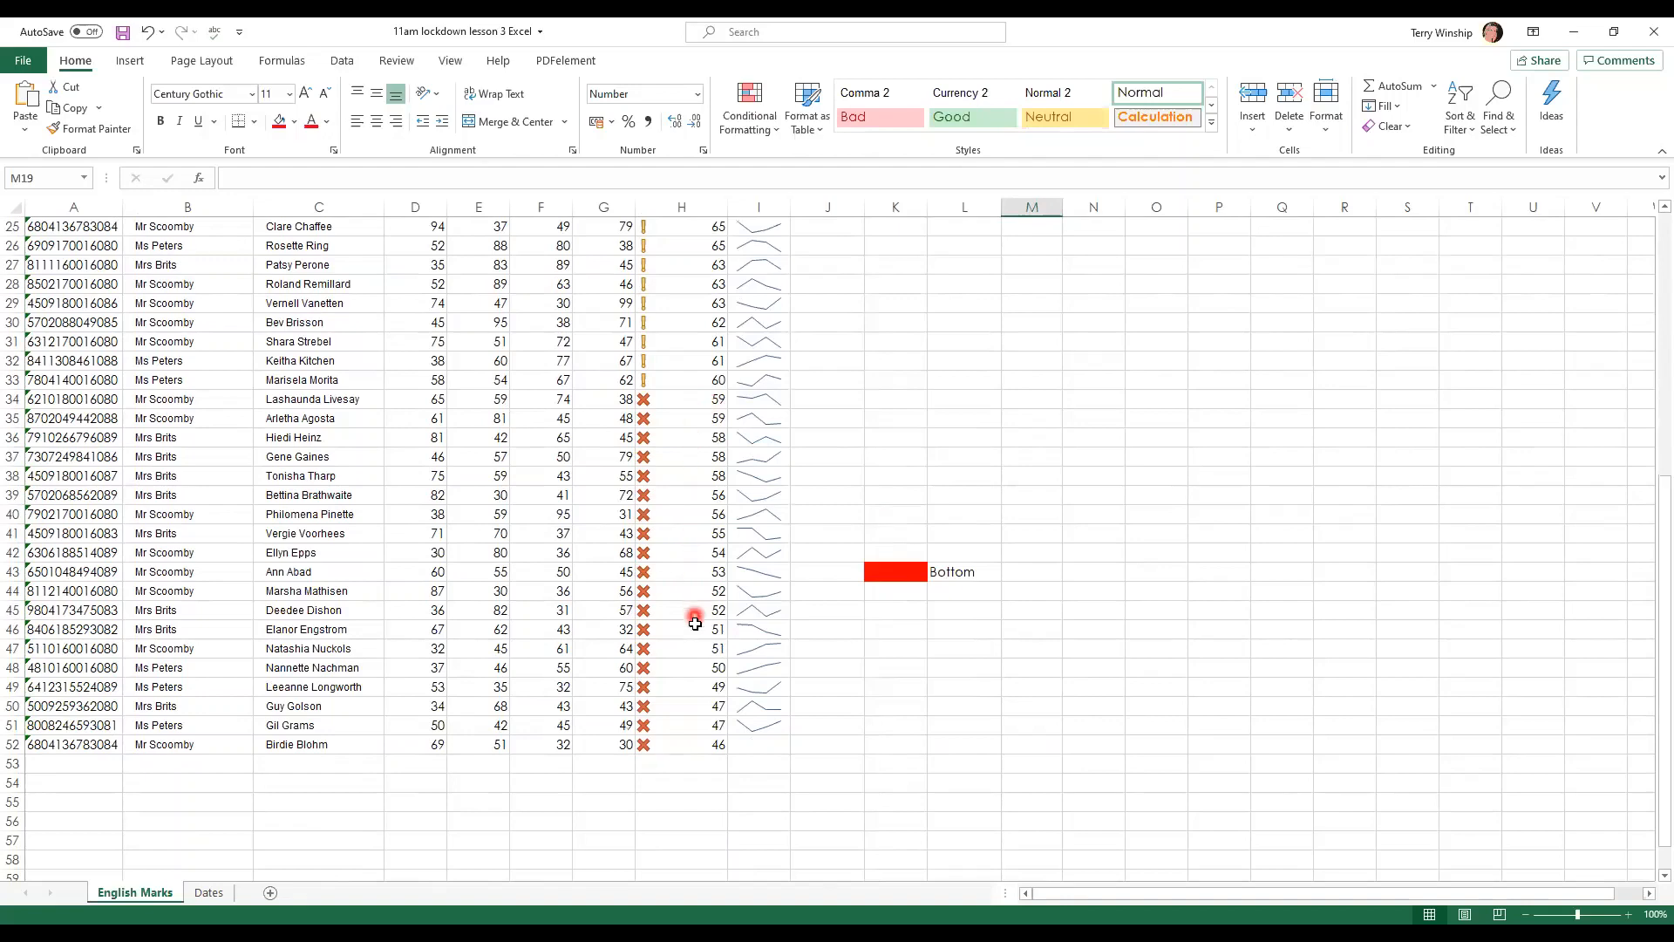
{"action": "scroll", "coordinate": [689, 401], "scroll_direction": "up", "scroll_amount": 8}
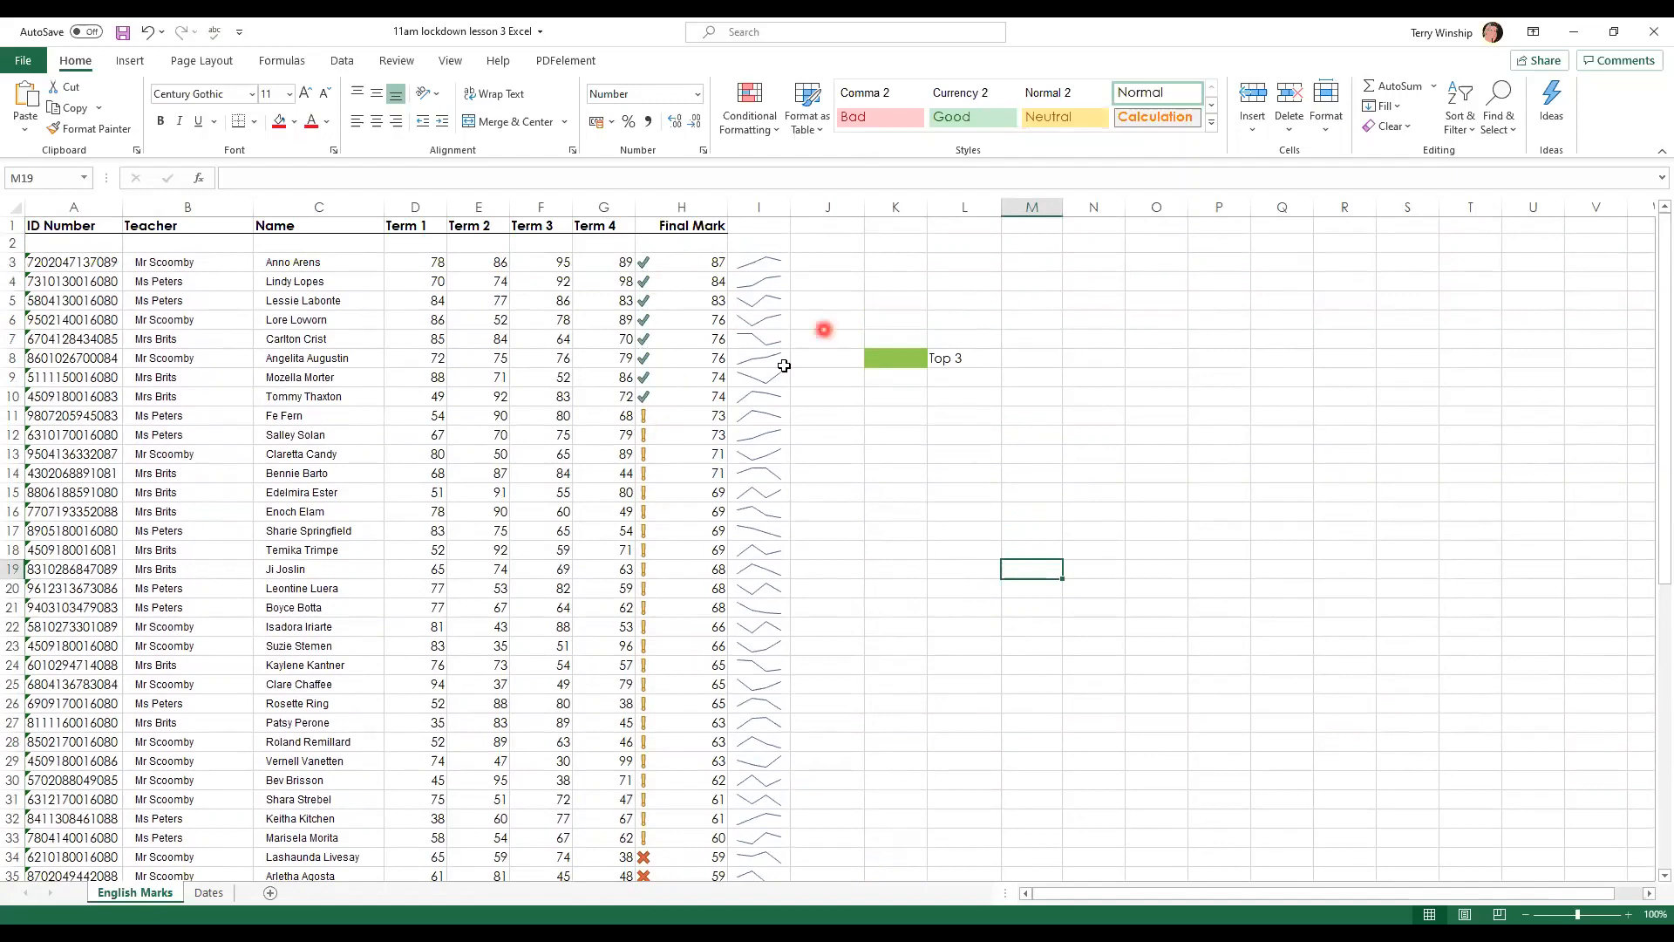
Step: Edit the Final Mark icon set rule so the green tick appears for values of Number type greater than or equal to 70
{"action": "left_click", "coordinate": [674, 206]}
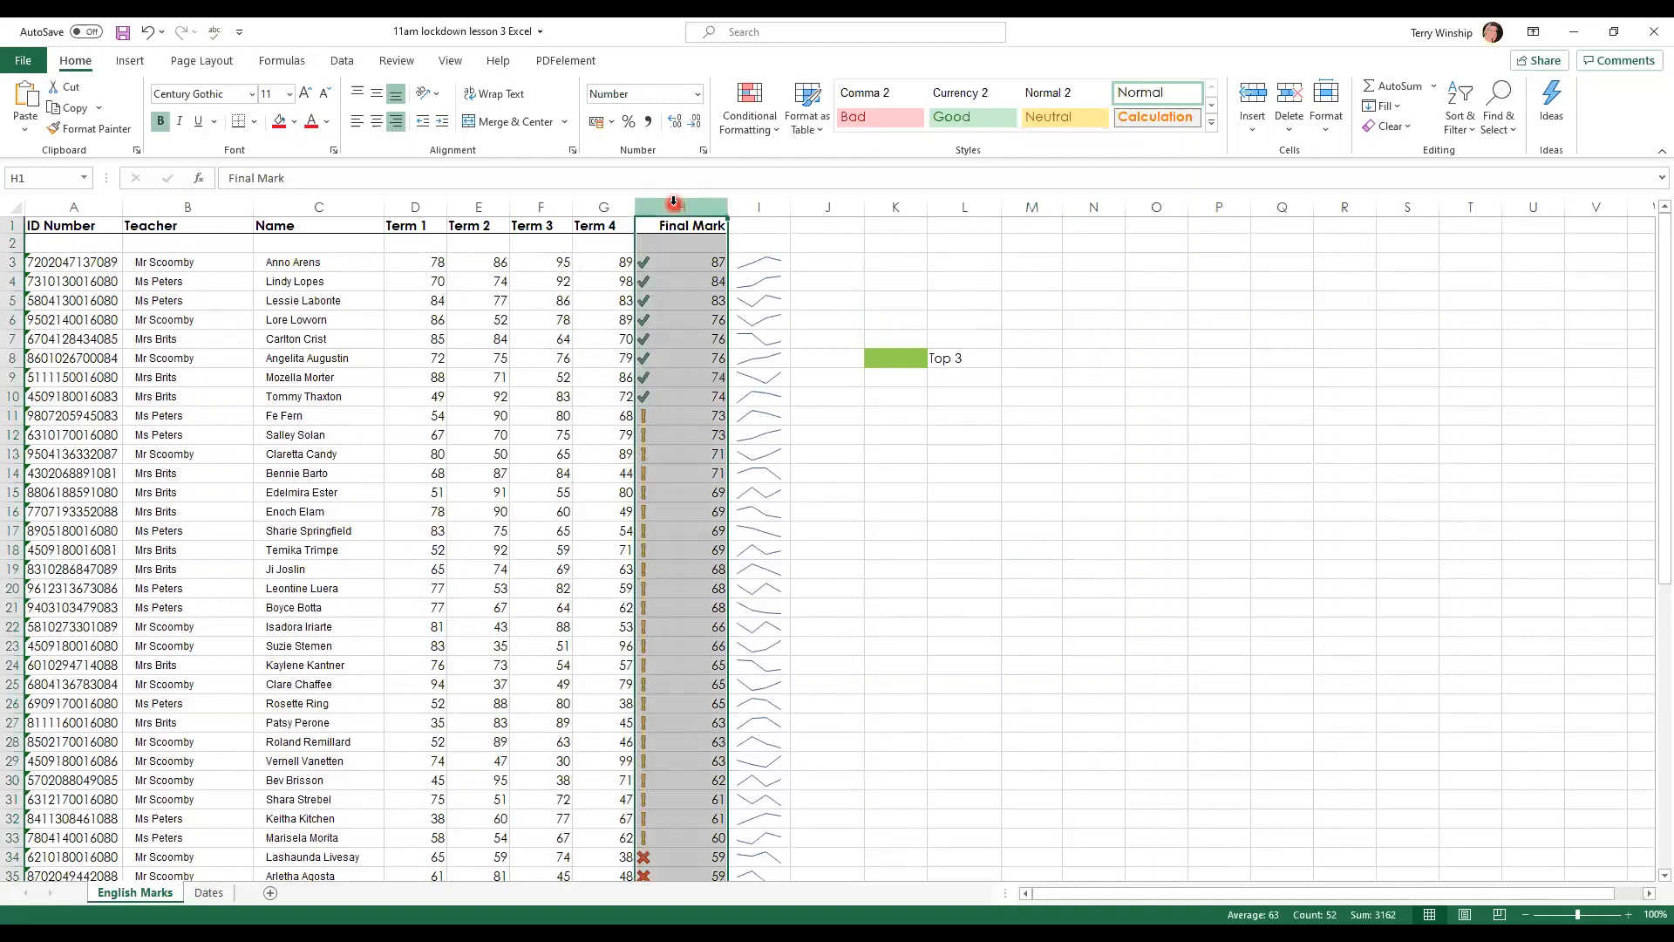
{"action": "left_click", "coordinate": [771, 131]}
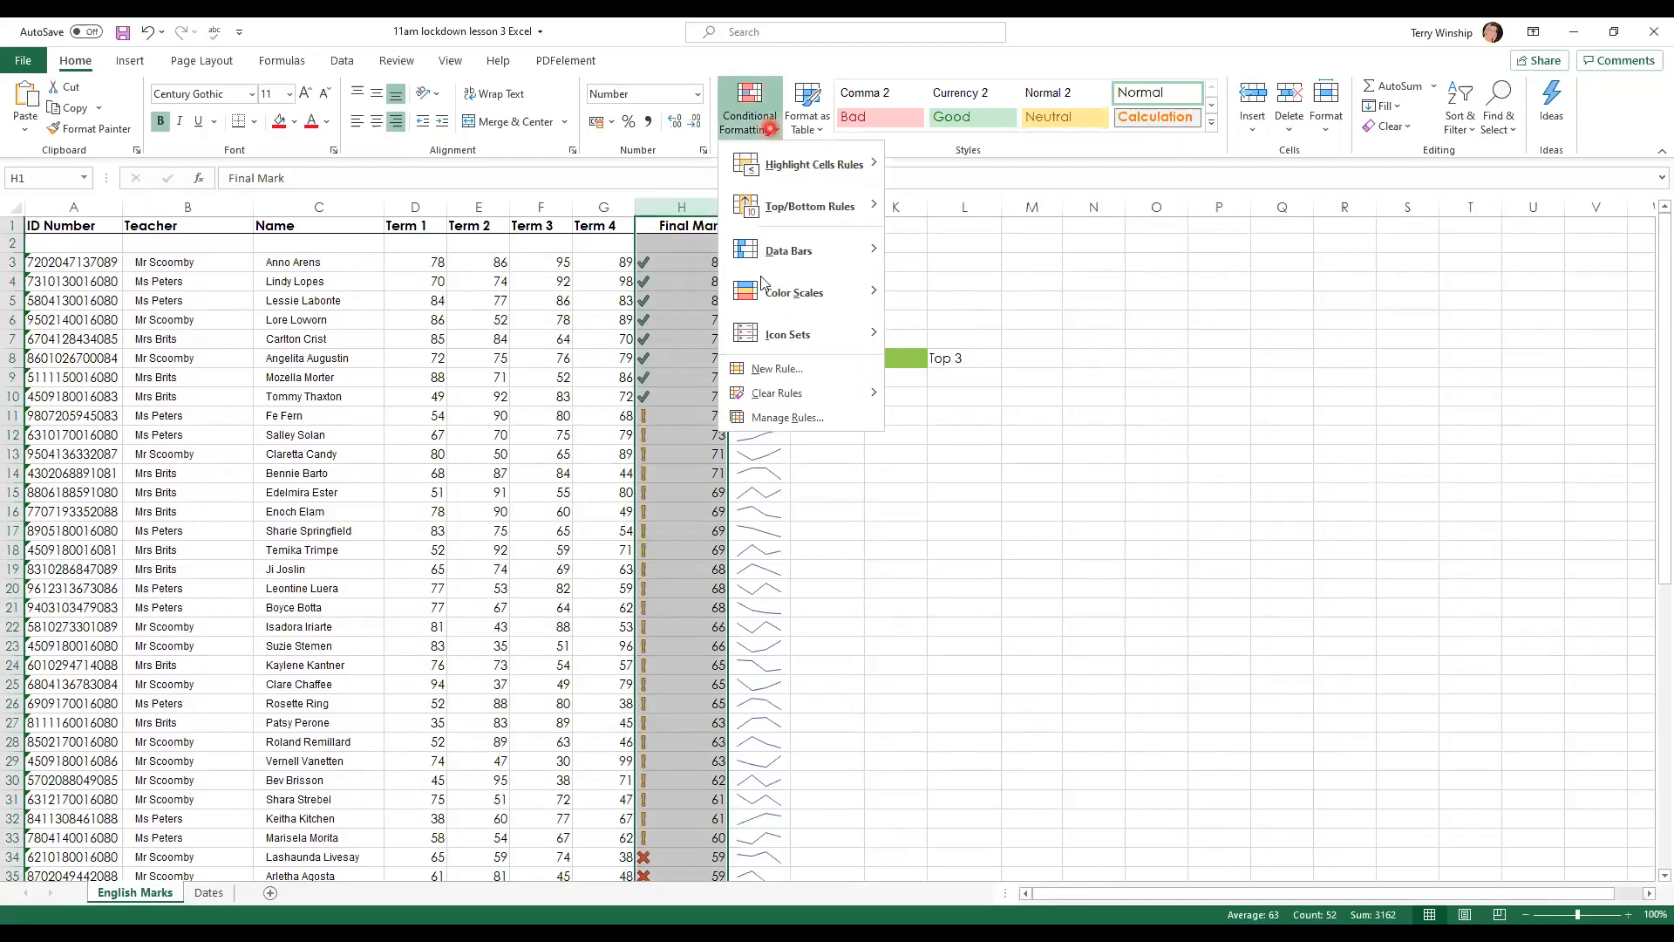
{"action": "left_click", "coordinate": [782, 418]}
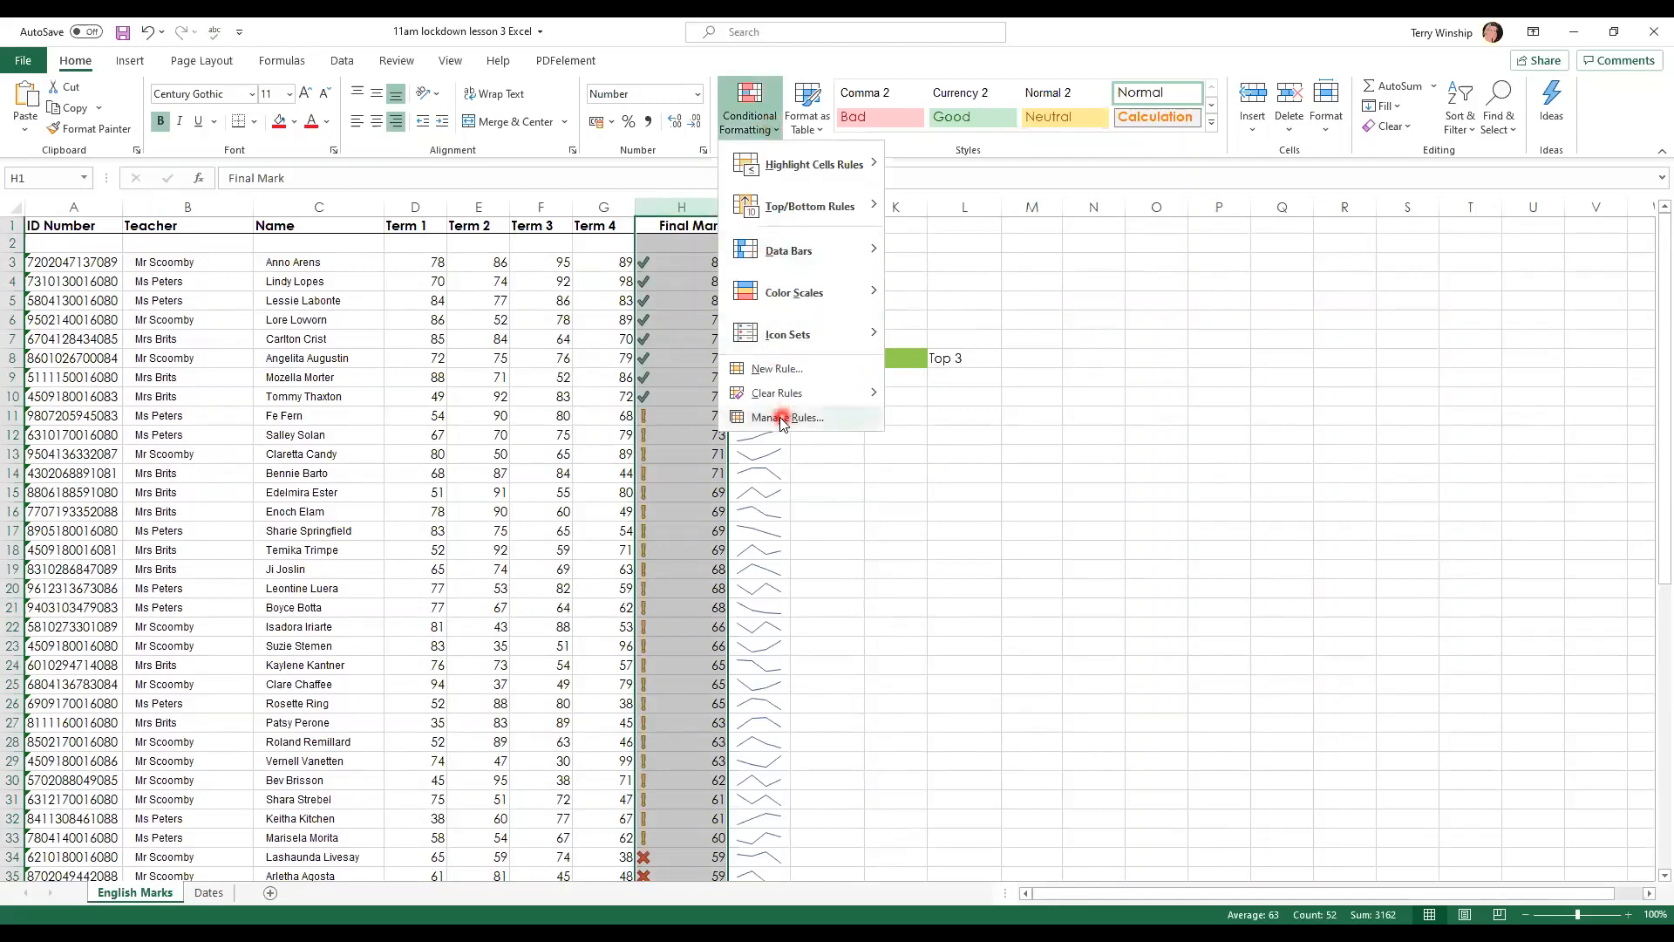
{"action": "left_click", "coordinate": [848, 427]}
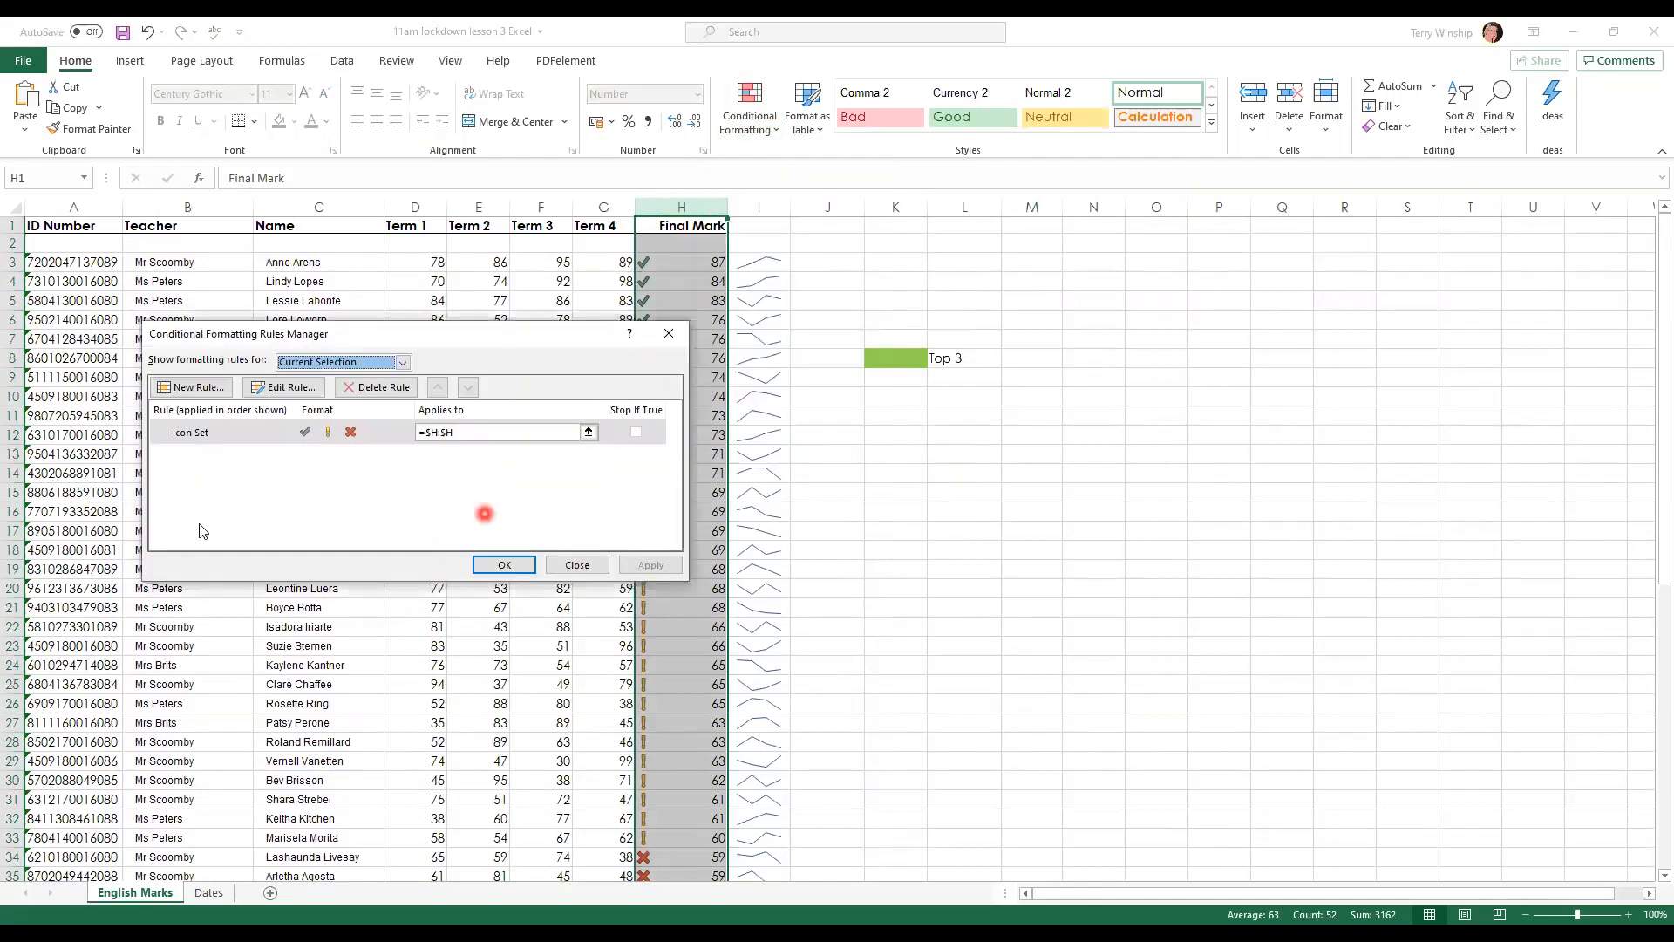
{"action": "left_click", "coordinate": [293, 389]}
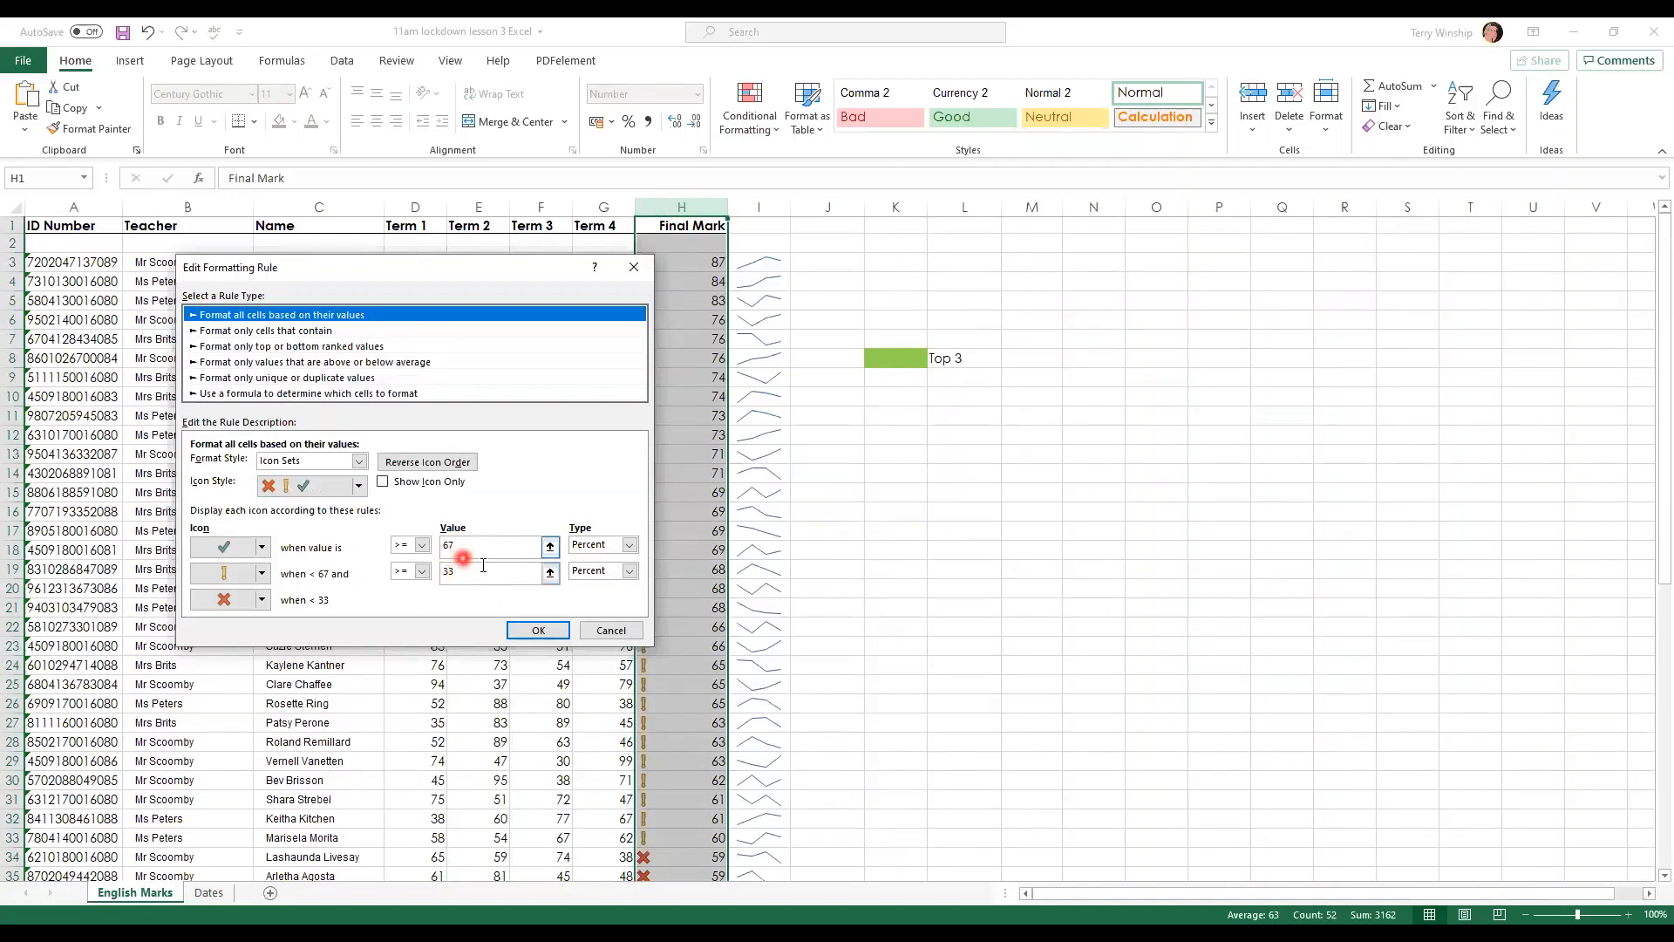
{"action": "left_click", "coordinate": [629, 547]}
{"action": "left_click", "coordinate": [602, 561]}
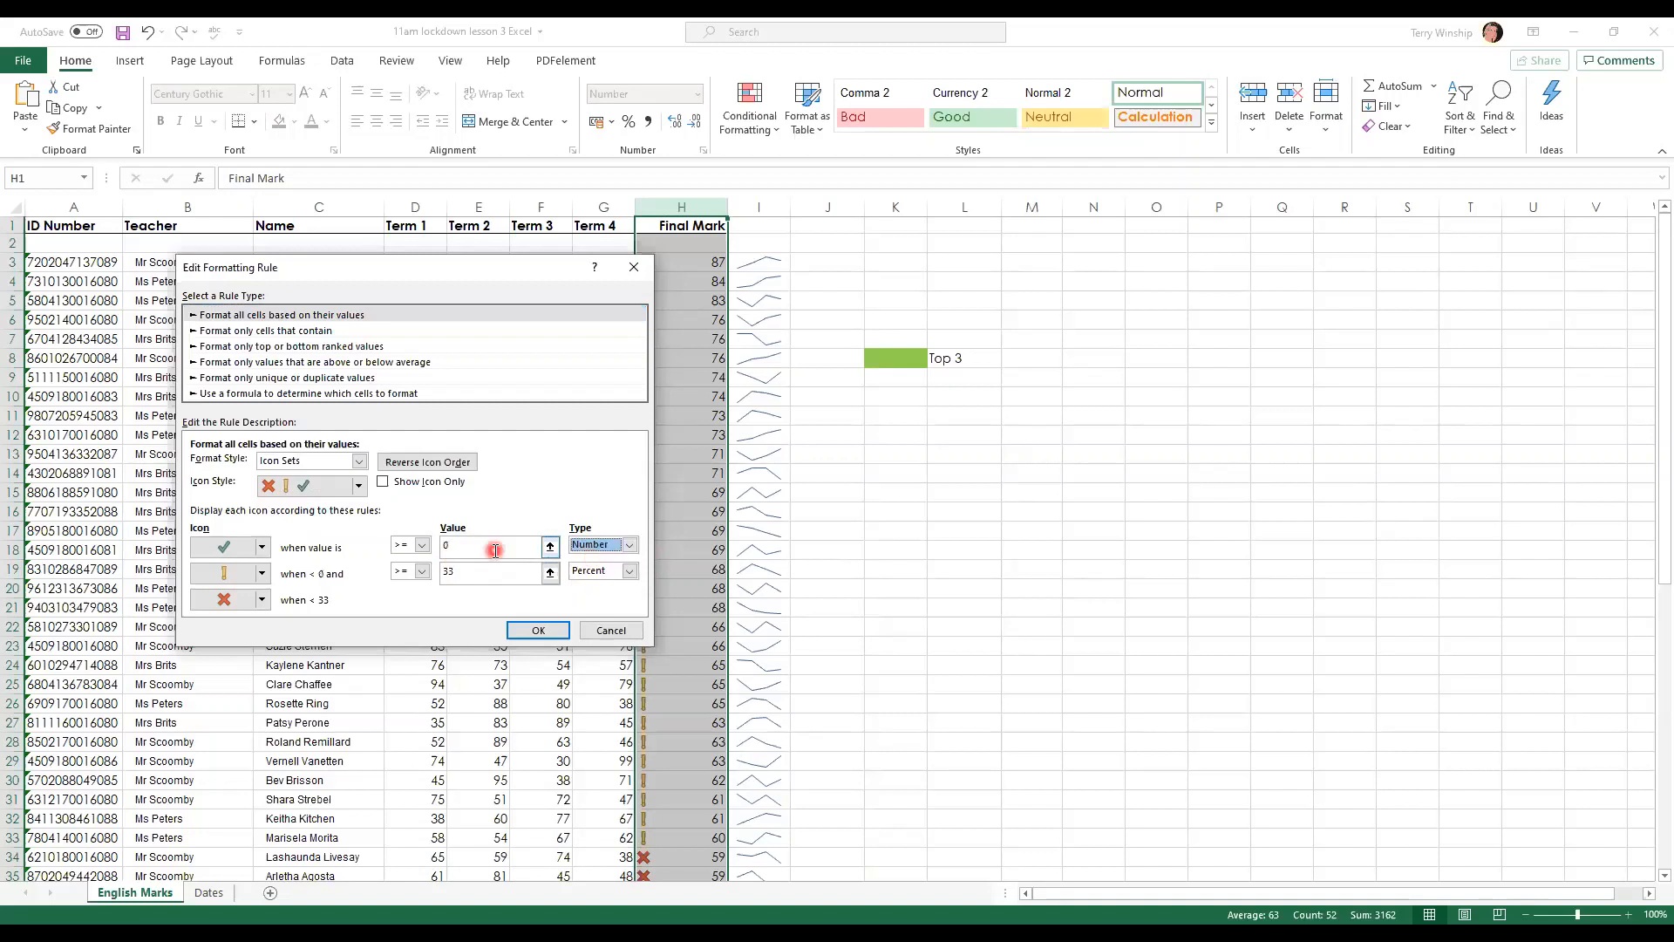
{"action": "left_click", "coordinate": [451, 545]}
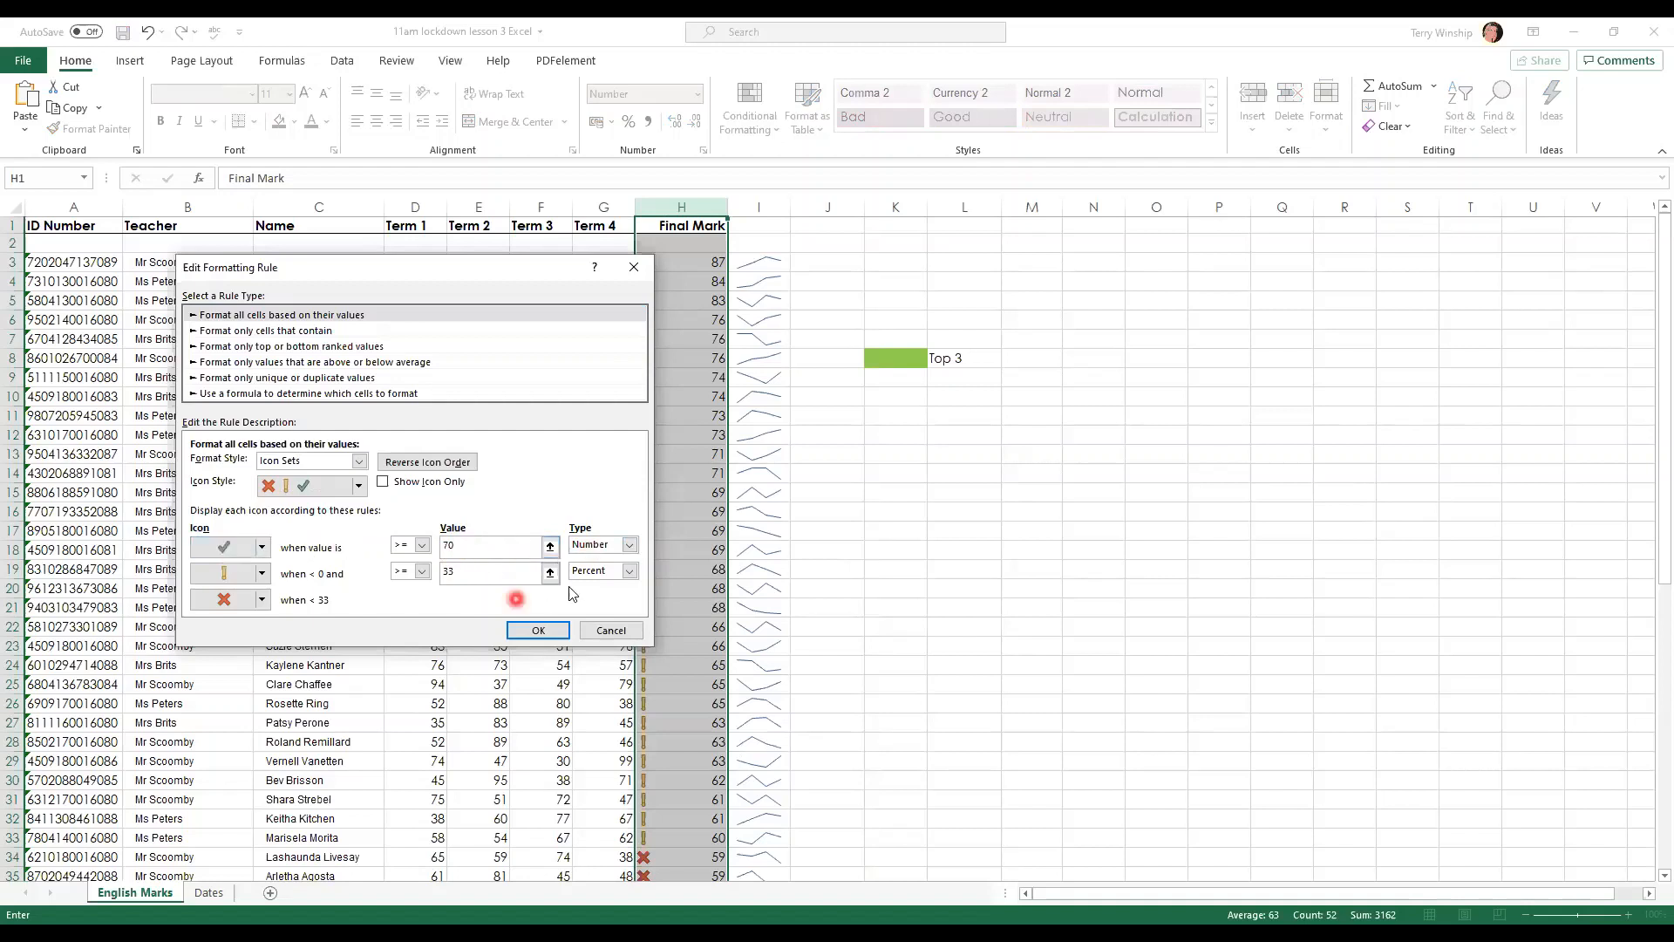
Step: Switch the yellow exclamation icon's threshold to Number type, enter its new minimum value, and apply the edited rule to the column
{"action": "left_click", "coordinate": [623, 571]}
{"action": "left_click", "coordinate": [619, 587]}
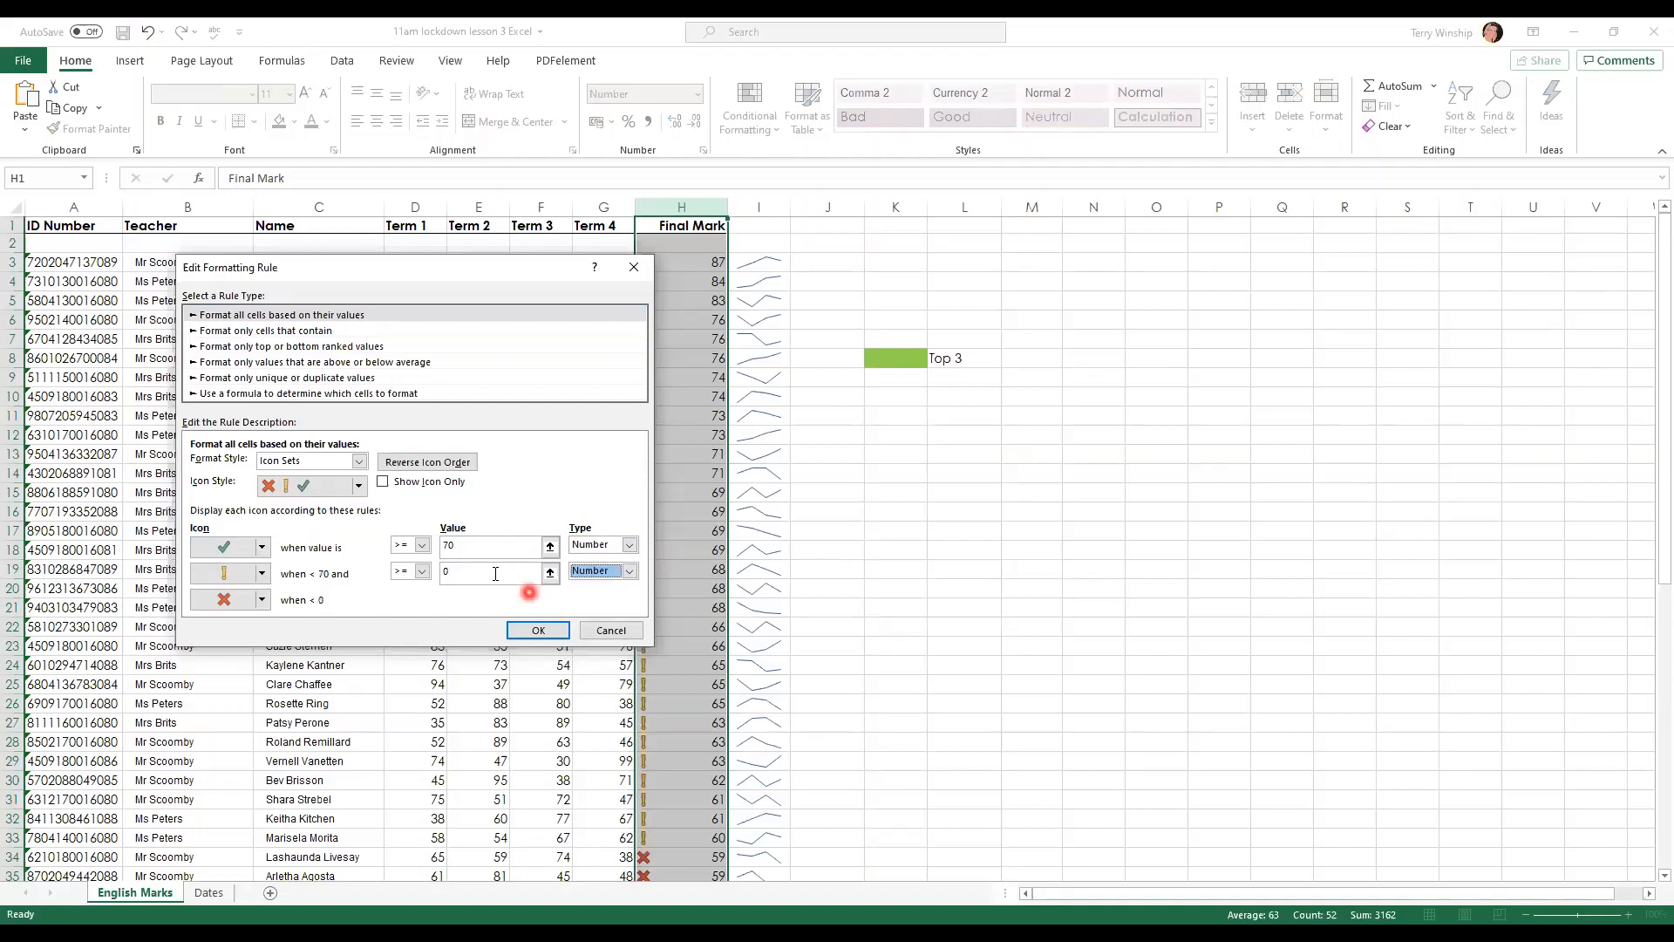
{"action": "left_click", "coordinate": [489, 572]}
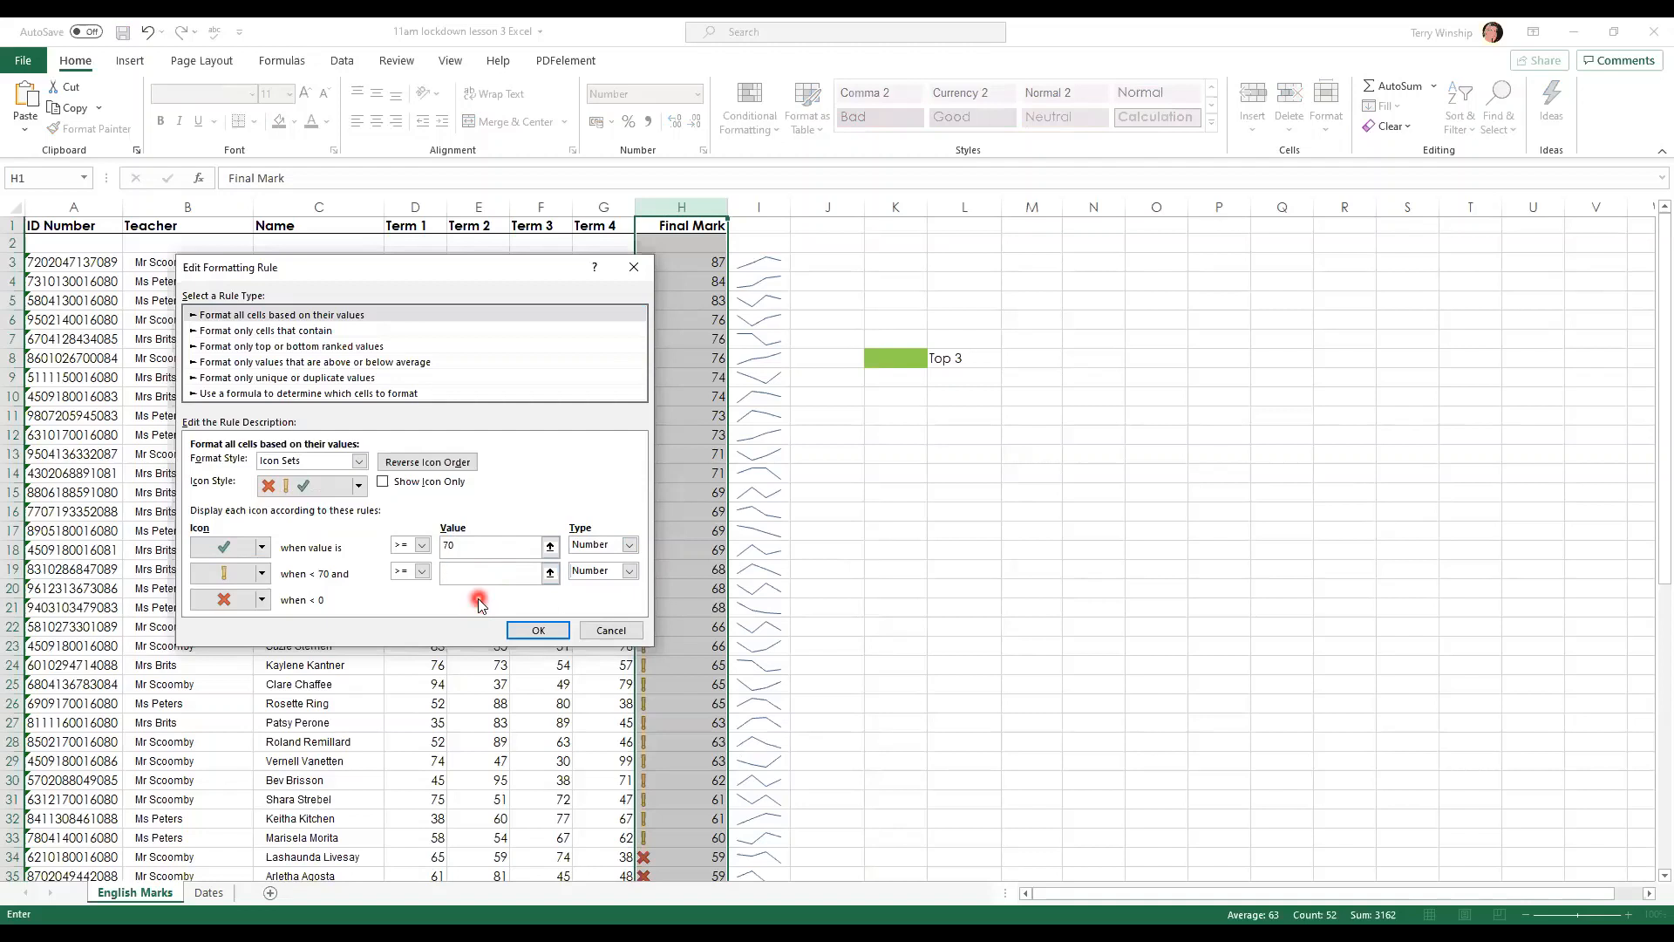
{"action": "left_click", "coordinate": [557, 635]}
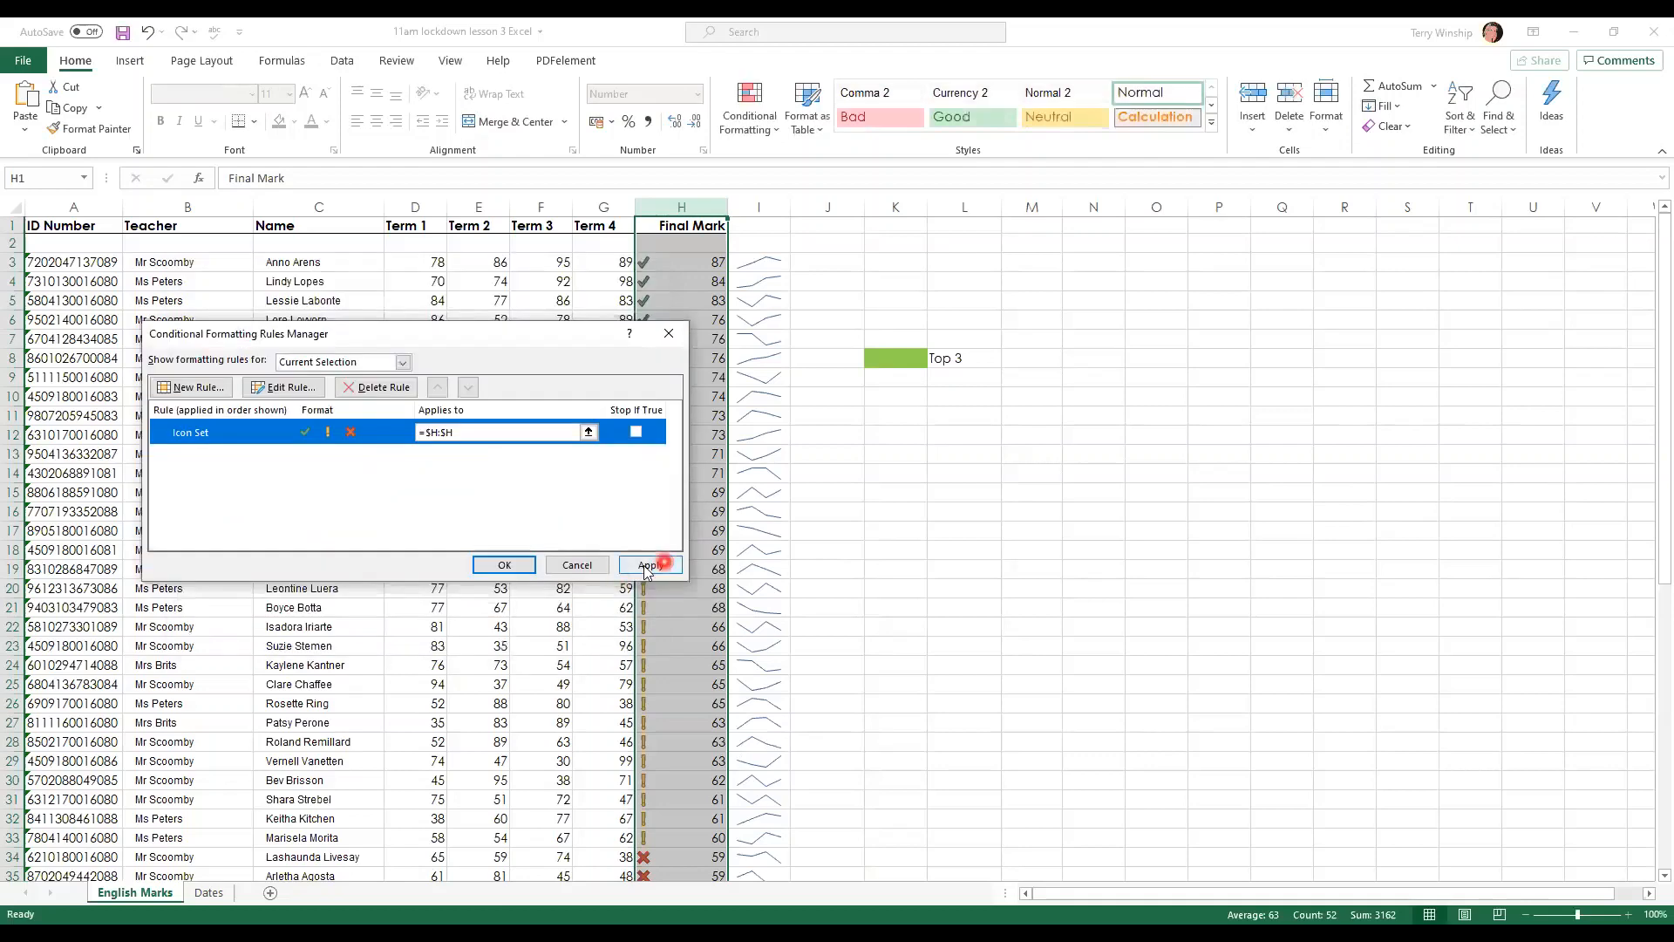
{"action": "left_click", "coordinate": [668, 567]}
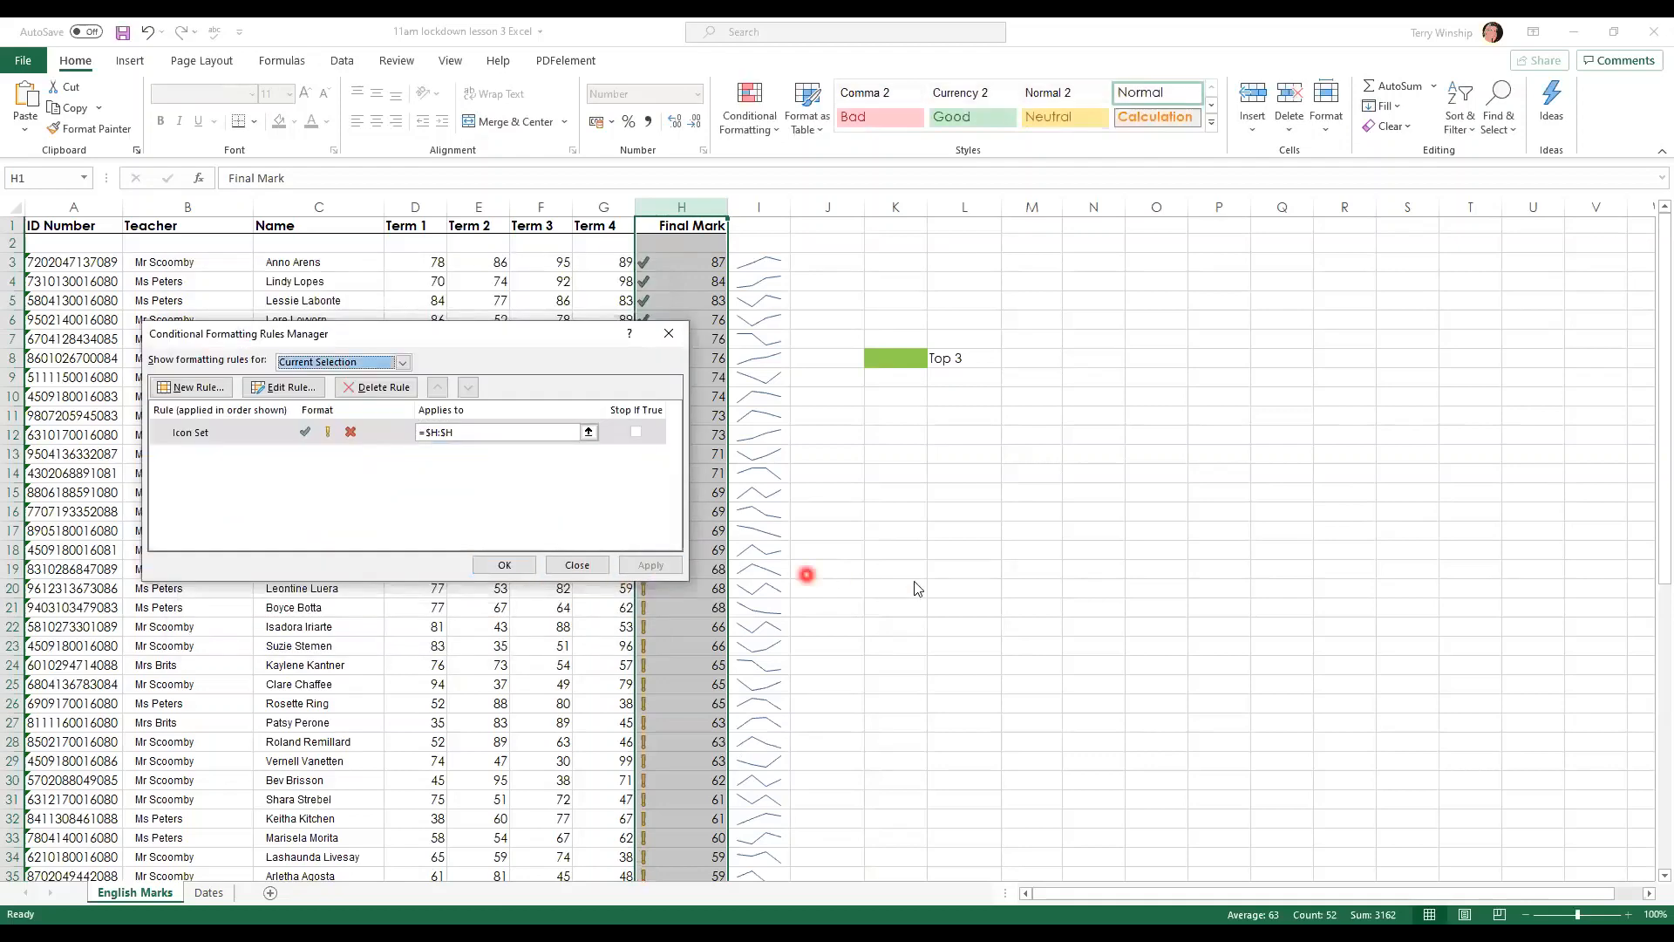
{"action": "left_click", "coordinate": [506, 566]}
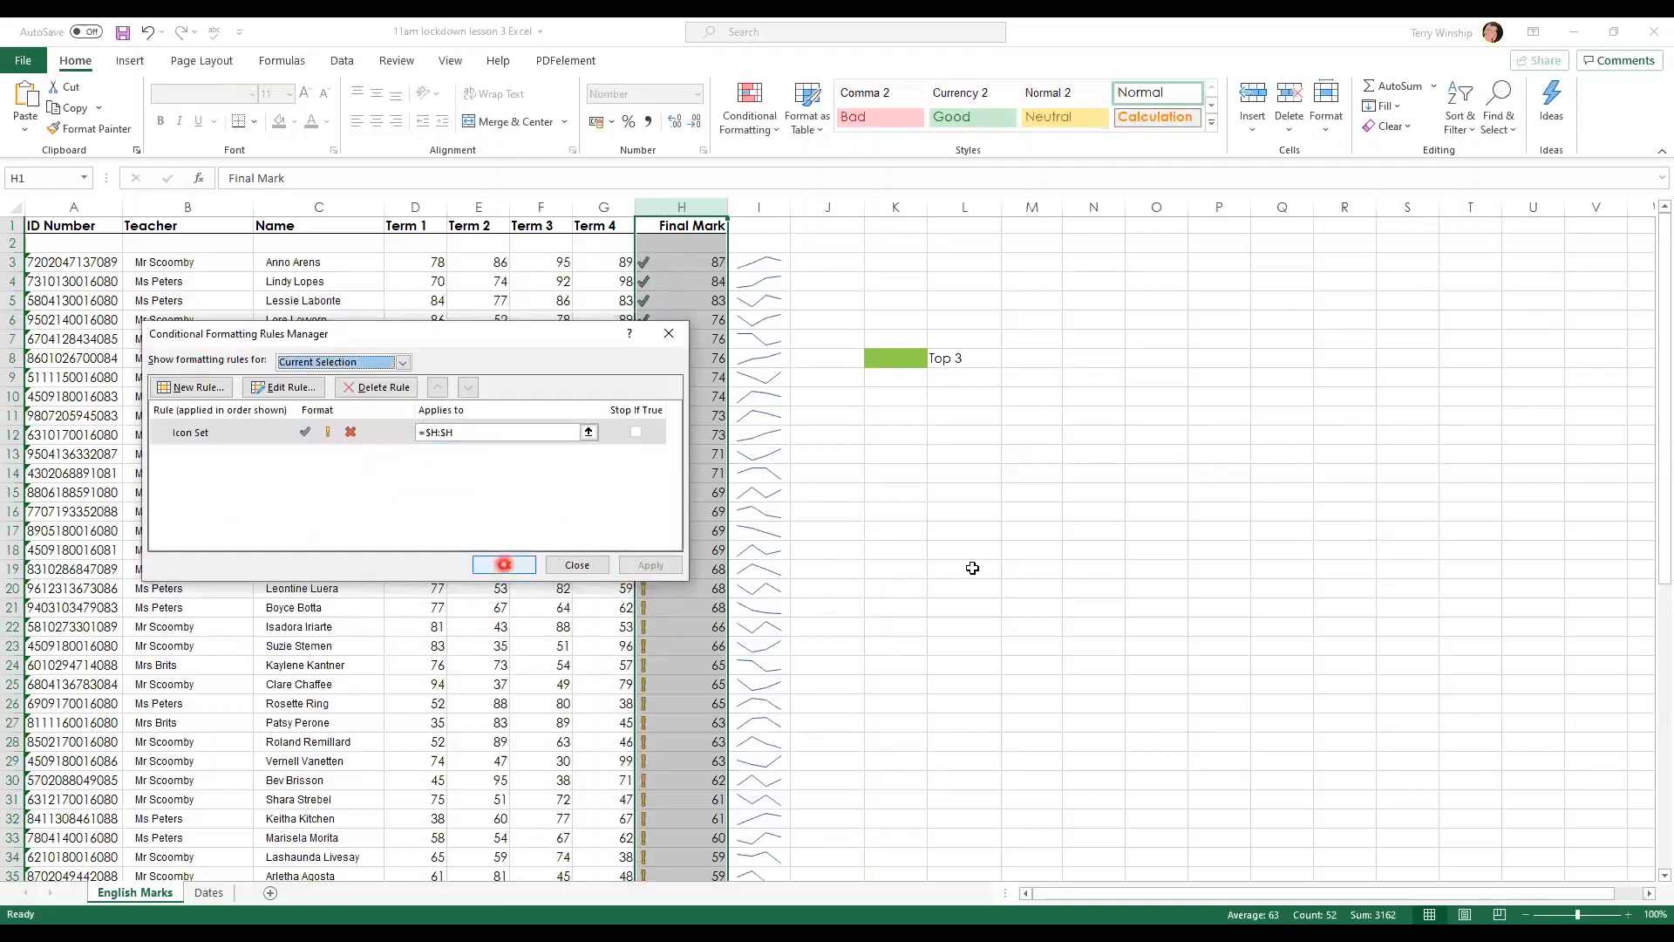
Step: Review the tick, exclamation and cross icons down the whole Final Mark column, then return to the first rows
{"action": "scroll", "coordinate": [972, 567], "scroll_direction": "down", "scroll_amount": 2}
{"action": "scroll", "coordinate": [972, 568], "scroll_direction": "up", "scroll_amount": 2}
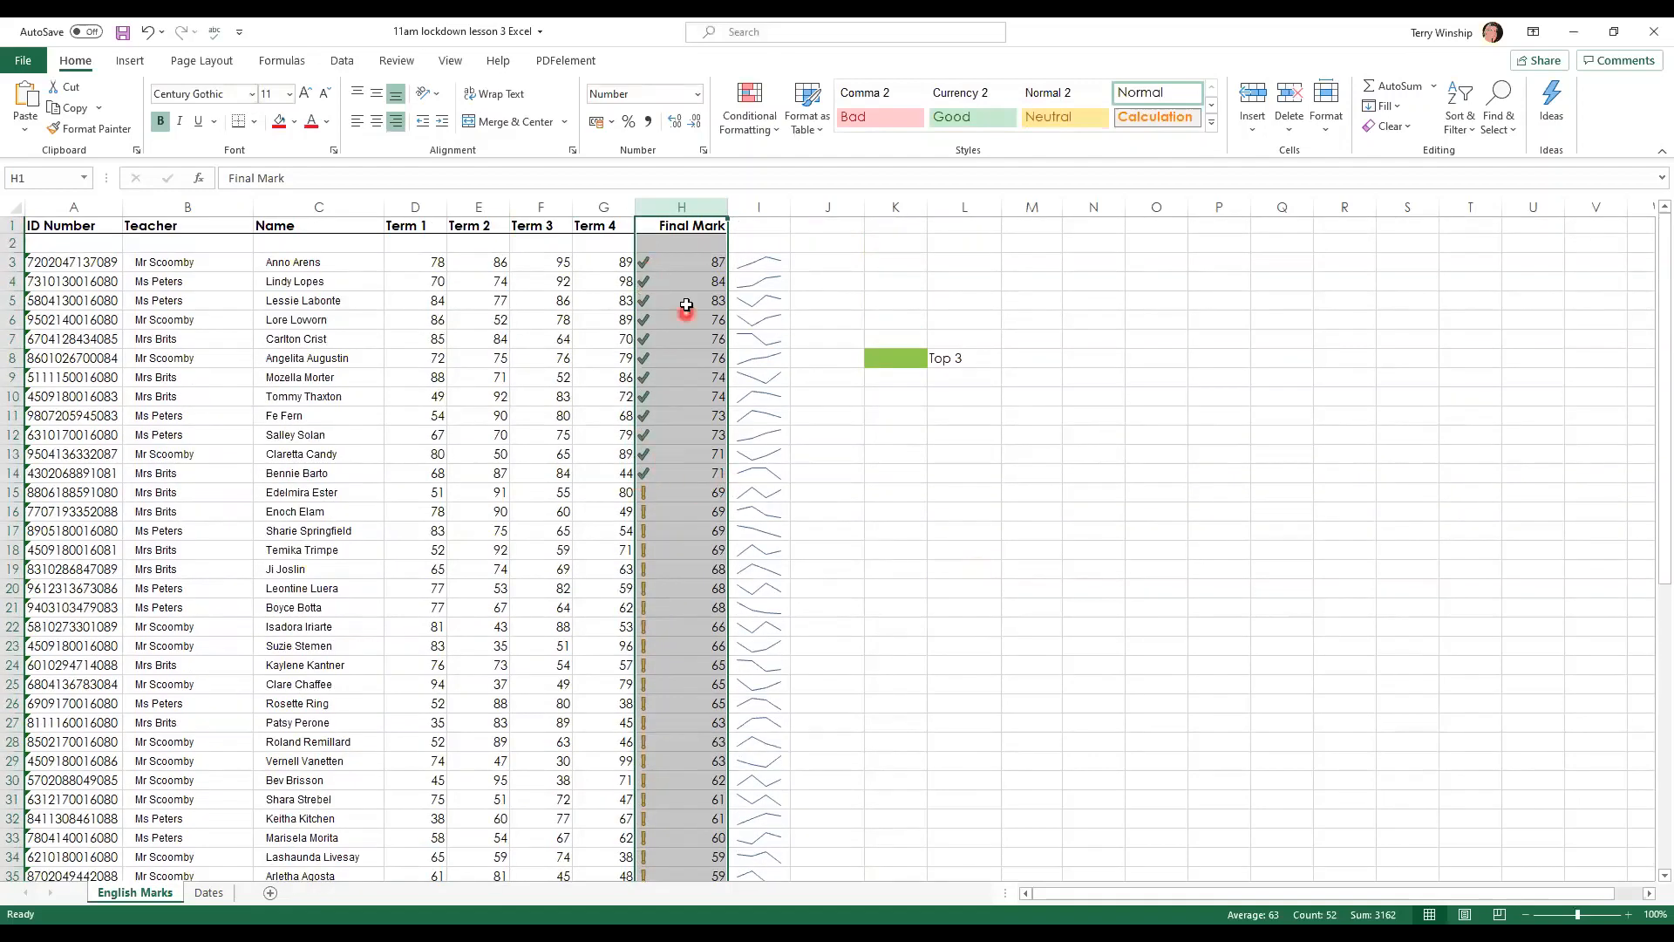
{"action": "scroll", "coordinate": [681, 502], "scroll_direction": "down", "scroll_amount": 4}
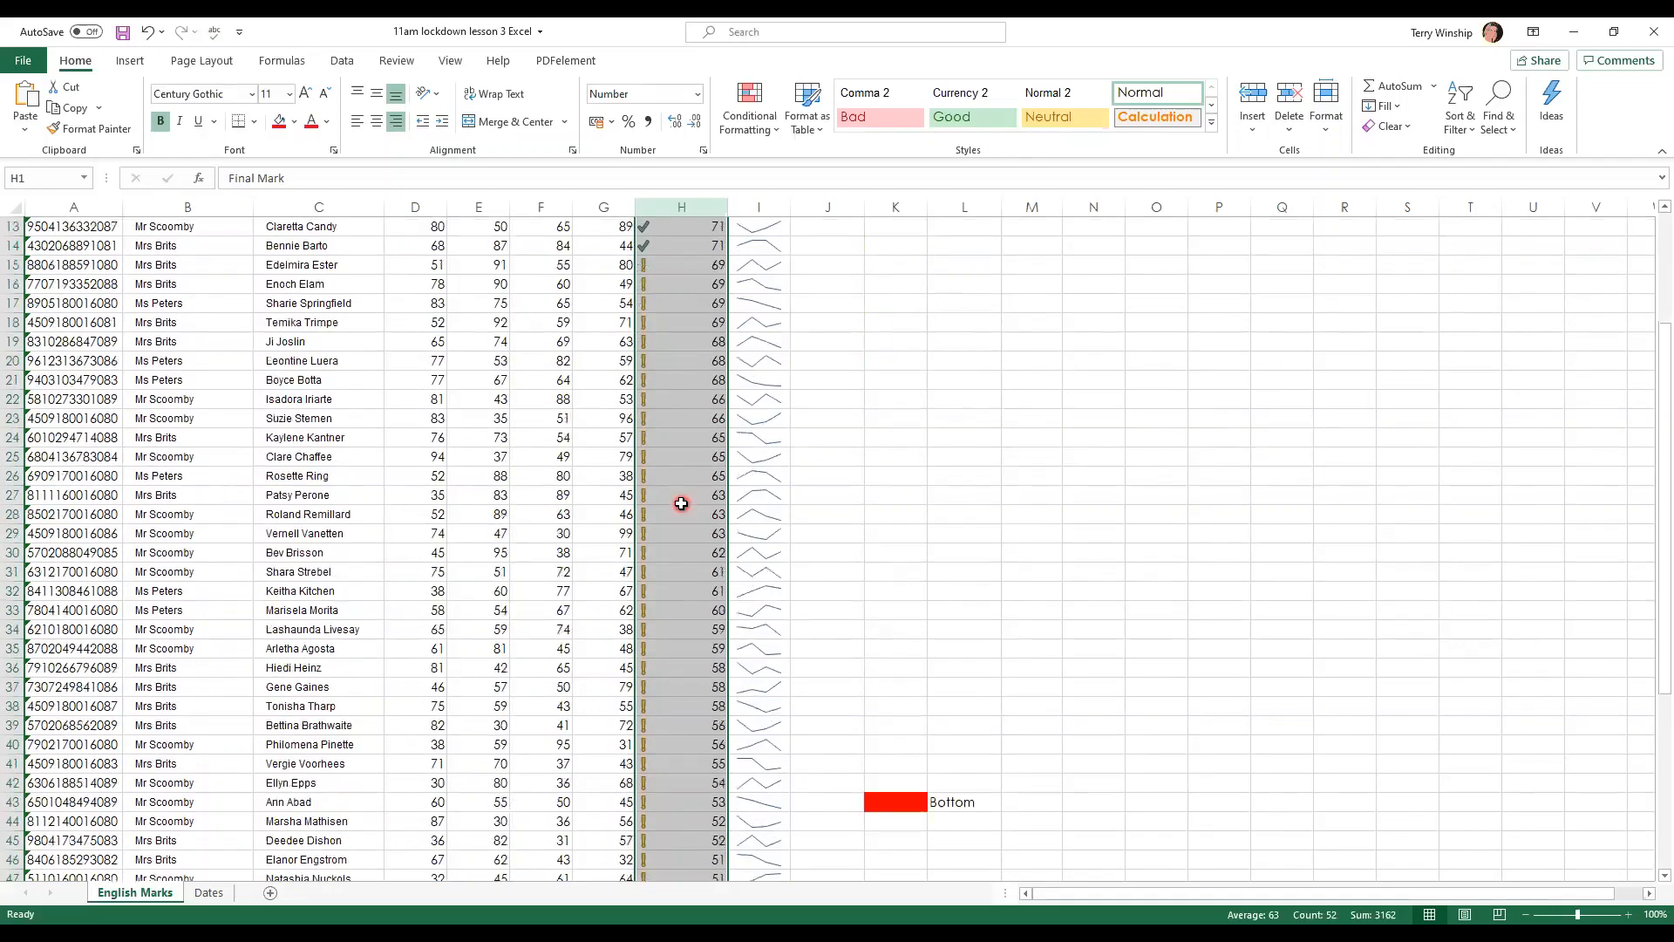
{"action": "scroll", "coordinate": [681, 503], "scroll_direction": "down", "scroll_amount": 5}
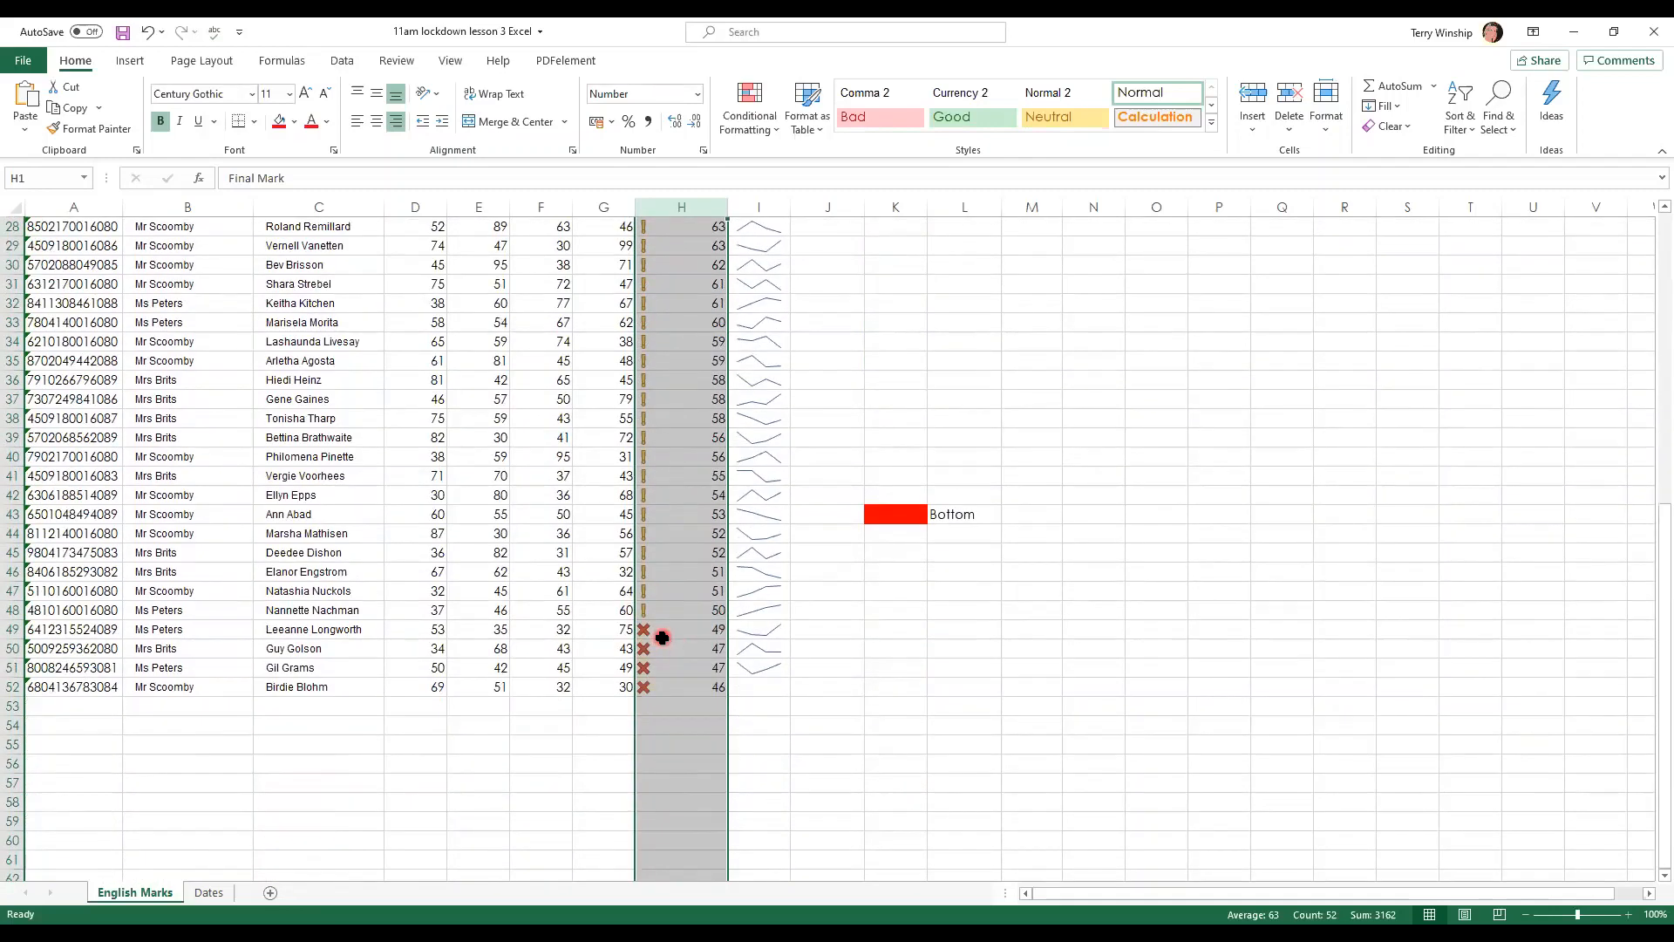
{"action": "left_click", "coordinate": [869, 375]}
{"action": "scroll", "coordinate": [869, 373], "scroll_direction": "up", "scroll_amount": 6}
{"action": "scroll", "coordinate": [869, 372], "scroll_direction": "up", "scroll_amount": 3}
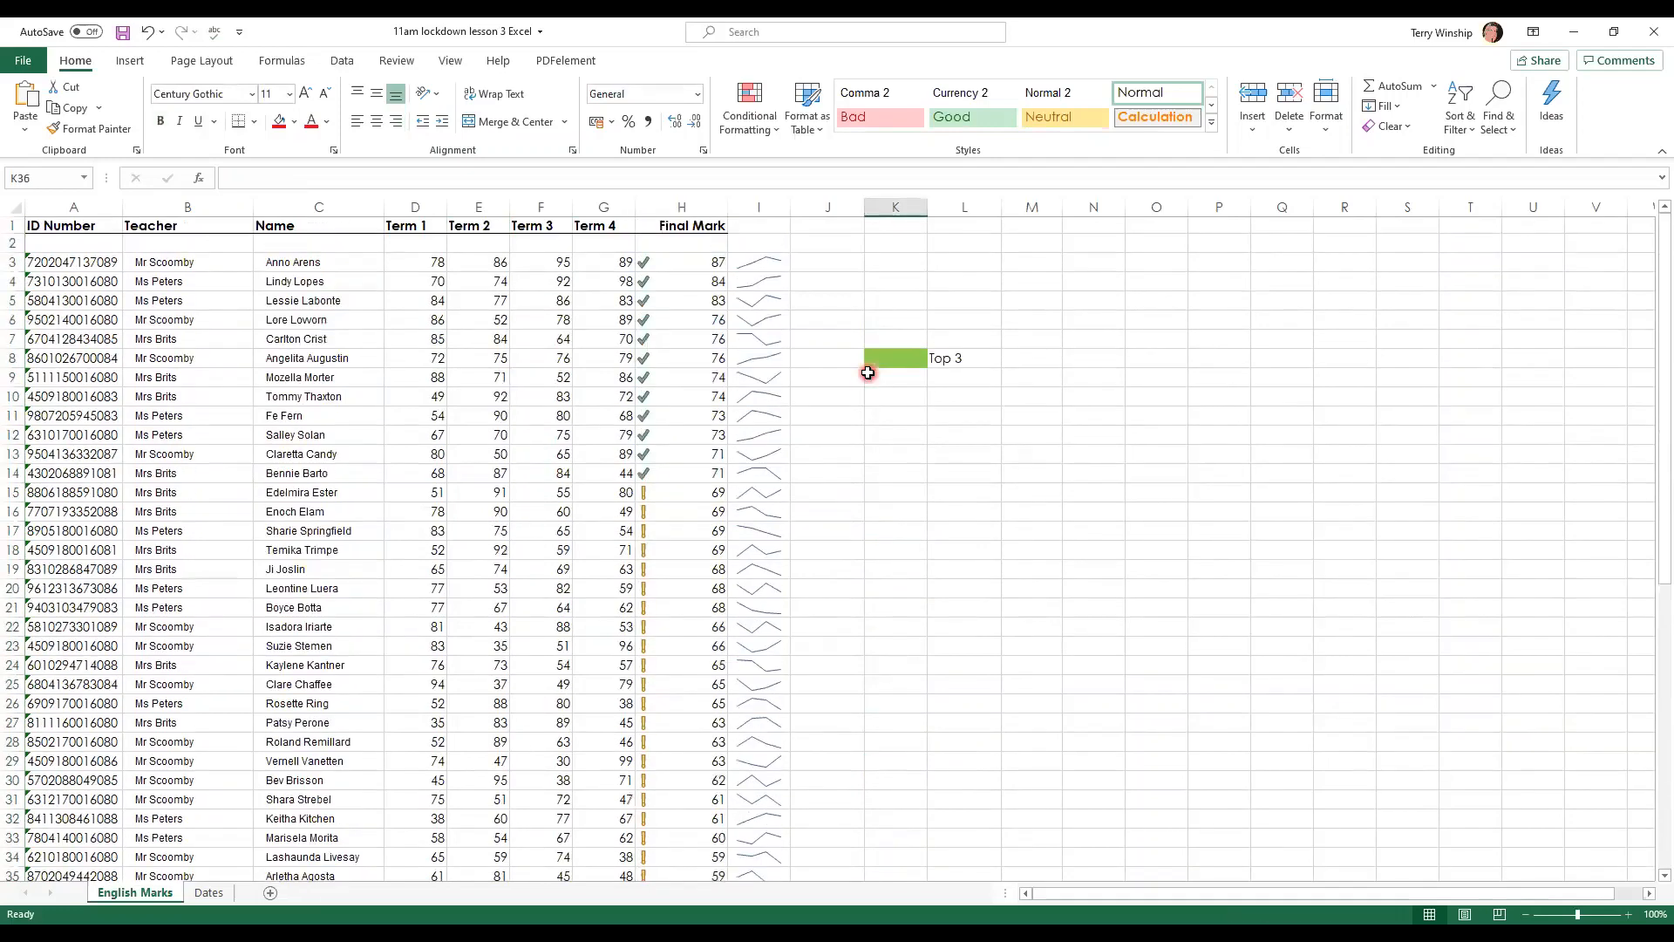
Step: Remove the icon set from the Final Mark column by clearing the conditional formatting rules from the entire sheet
{"action": "left_click", "coordinate": [674, 208]}
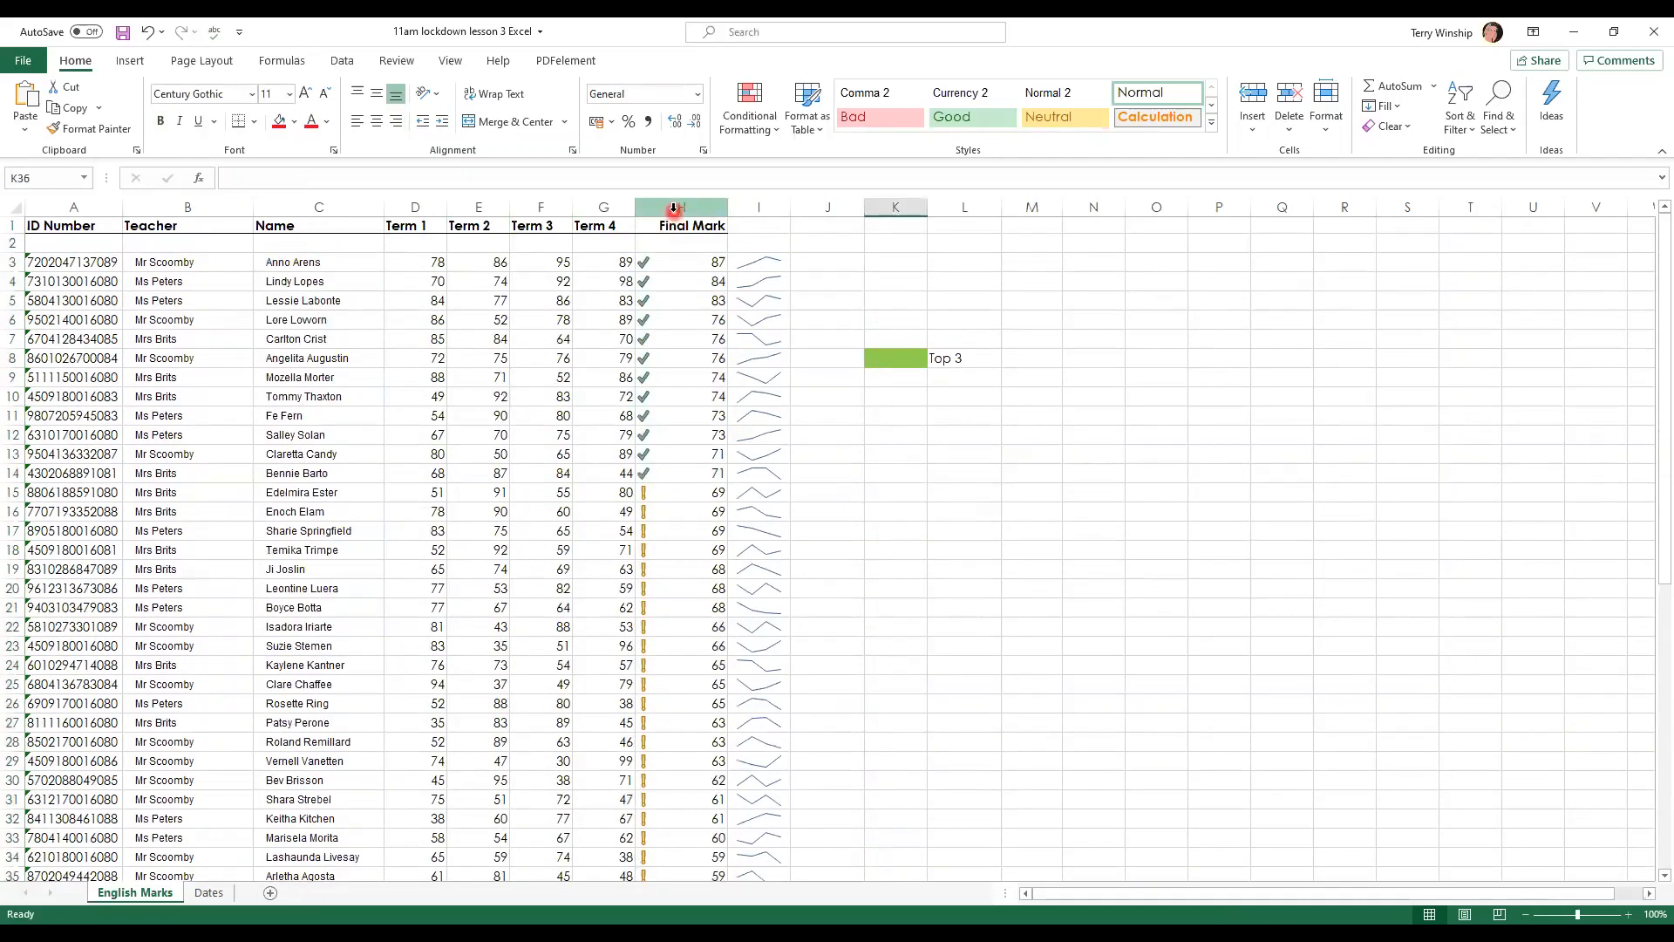
{"action": "left_click", "coordinate": [747, 131]}
{"action": "left_click", "coordinate": [793, 395]}
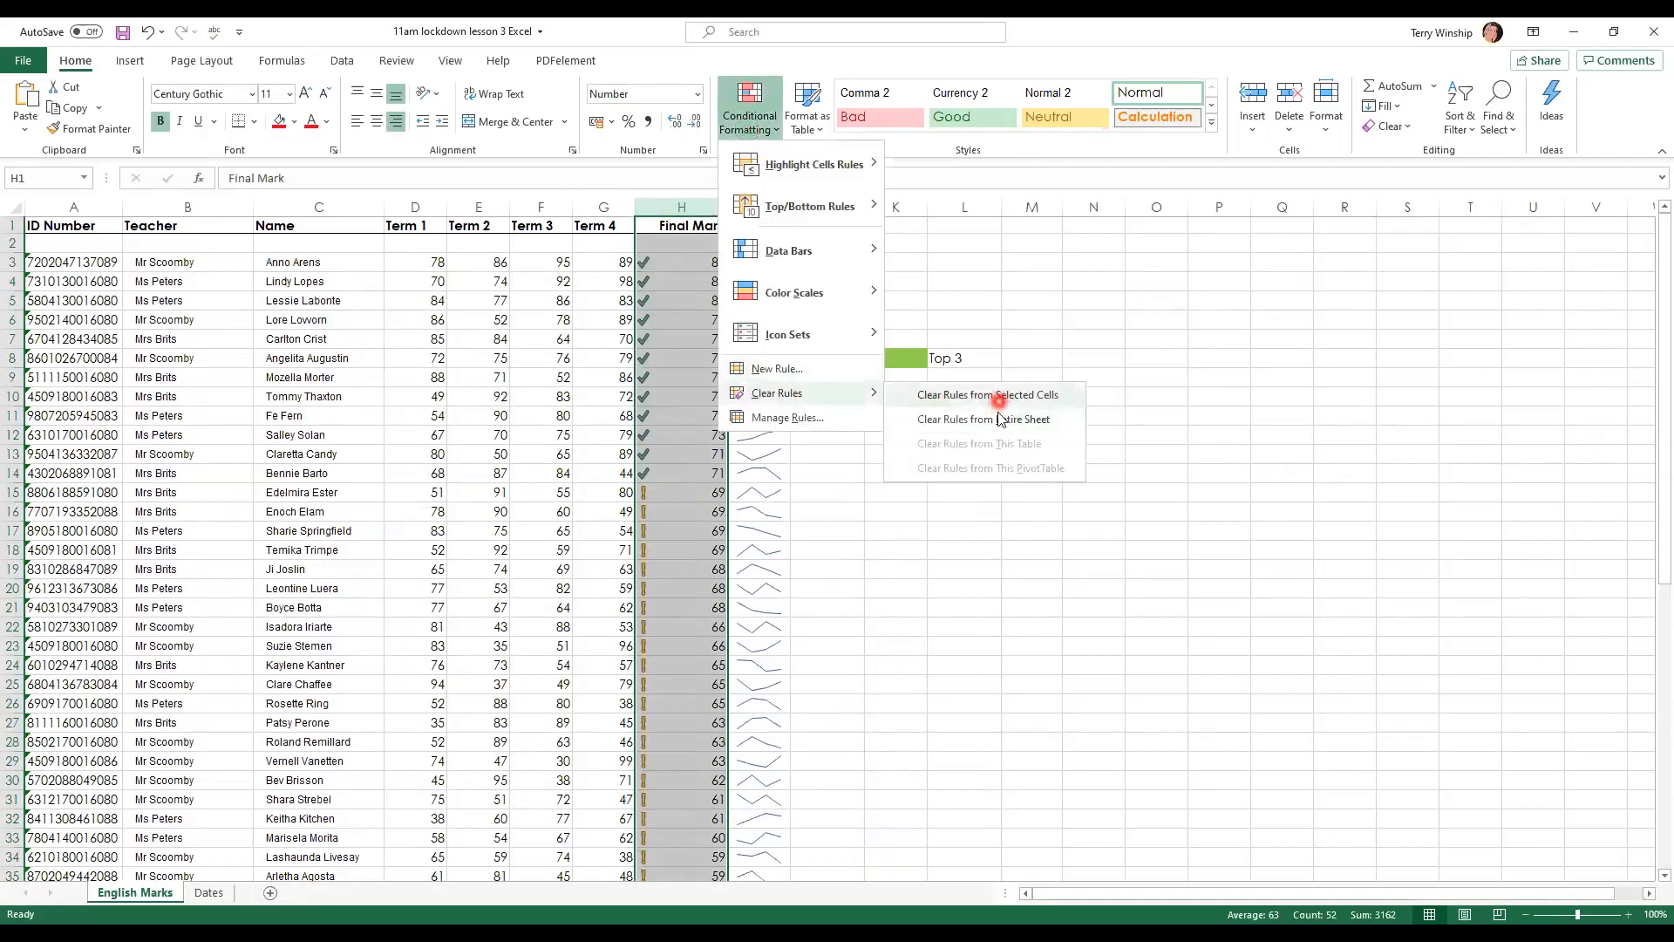
{"action": "left_click", "coordinate": [998, 418]}
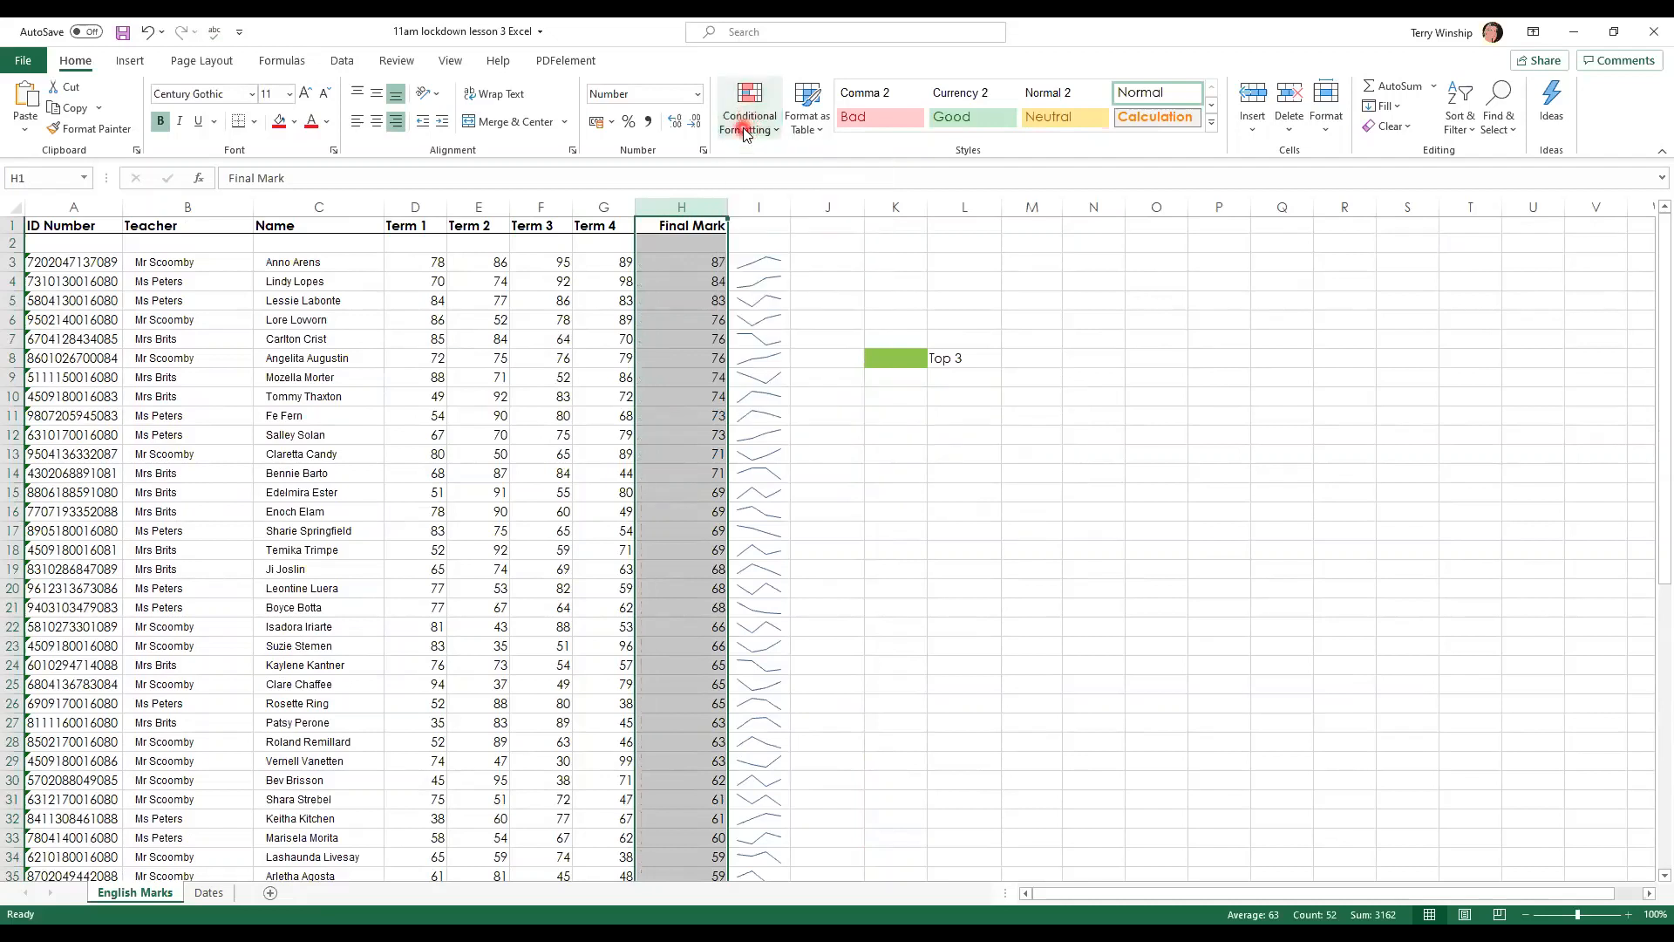
Step: Highlight duplicate values in the Final Mark column with Light Red Fill with Dark Red Text and review the highlighted rows
{"action": "left_click", "coordinate": [745, 130]}
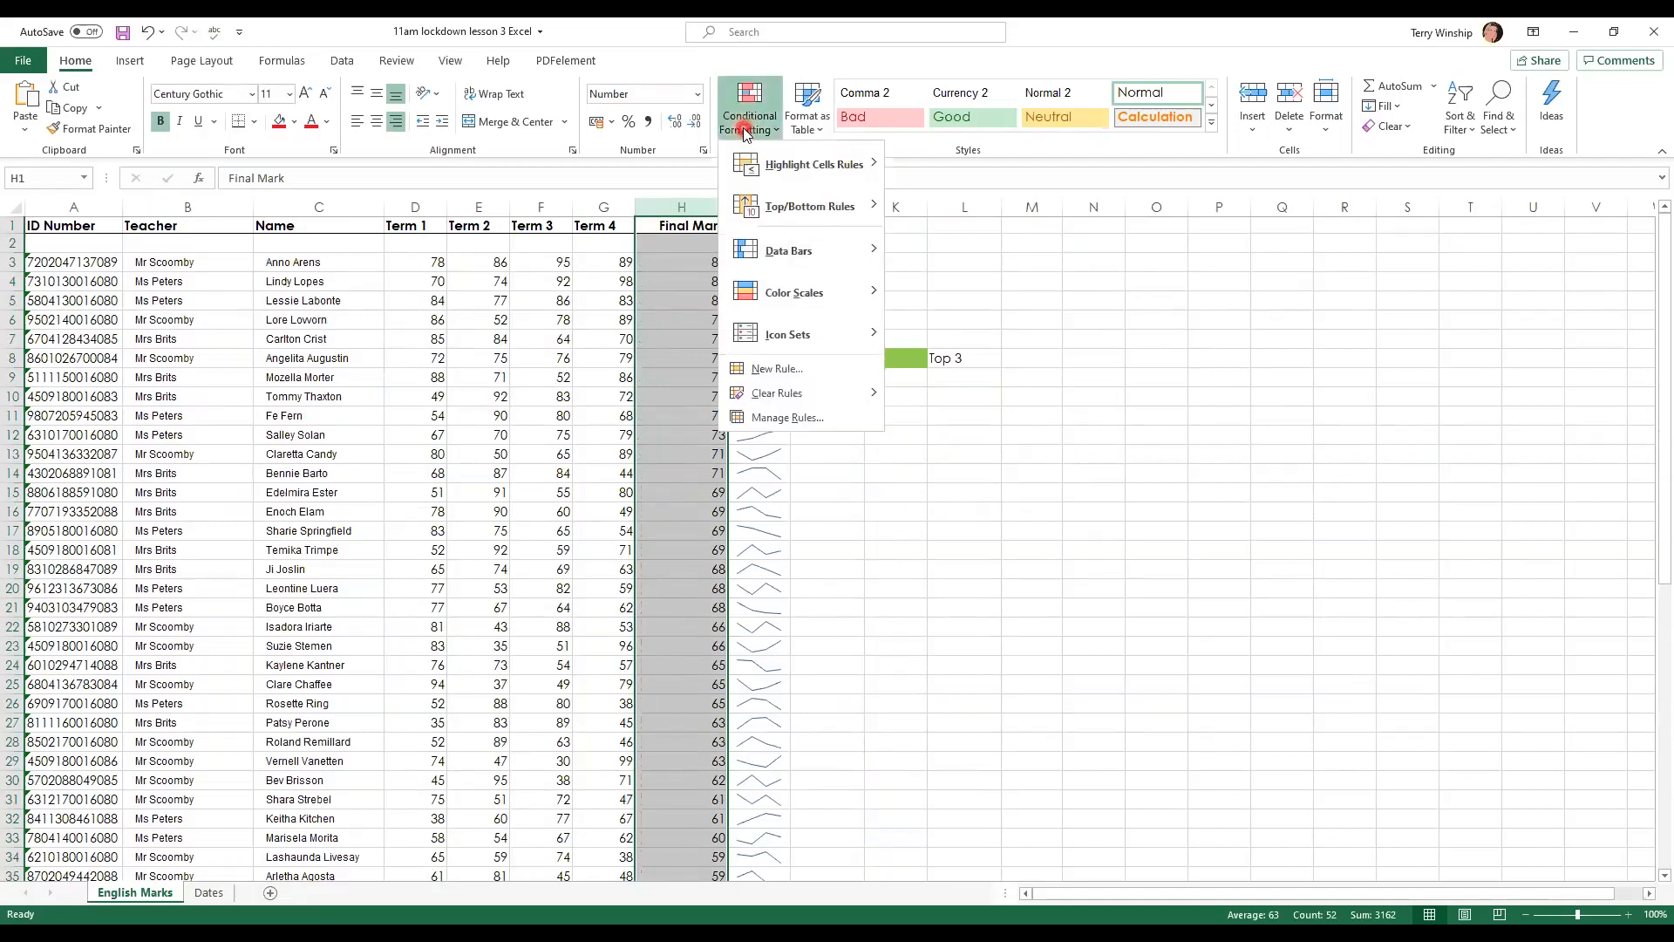
{"action": "left_click", "coordinate": [811, 164]}
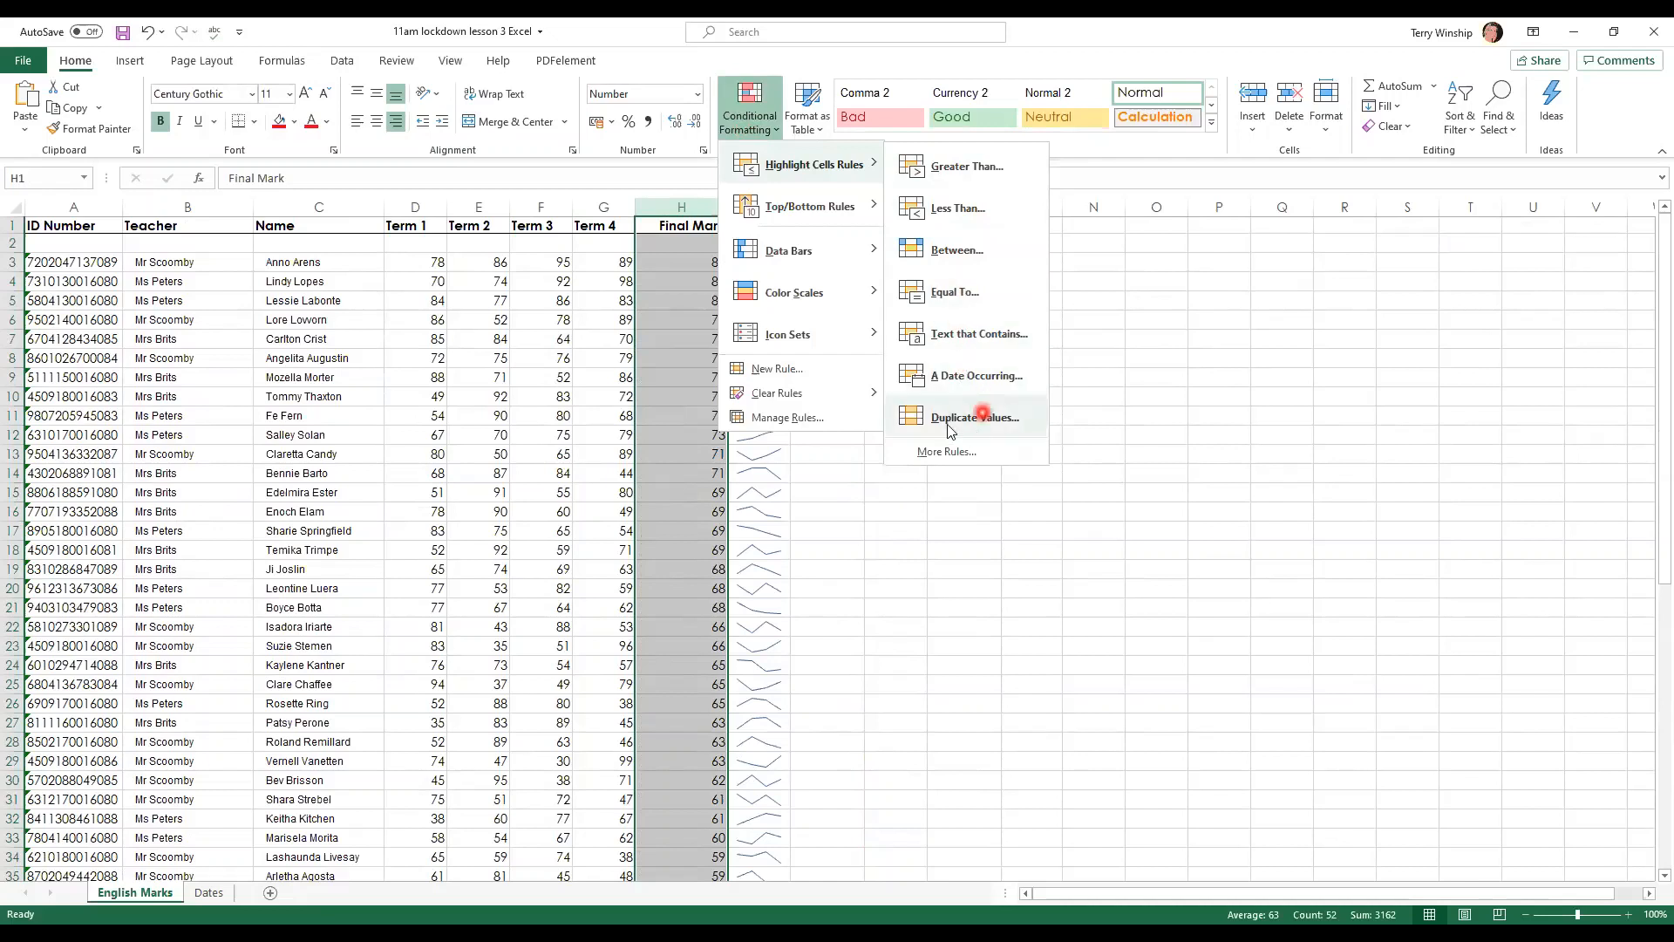
{"action": "left_click", "coordinate": [1001, 417]}
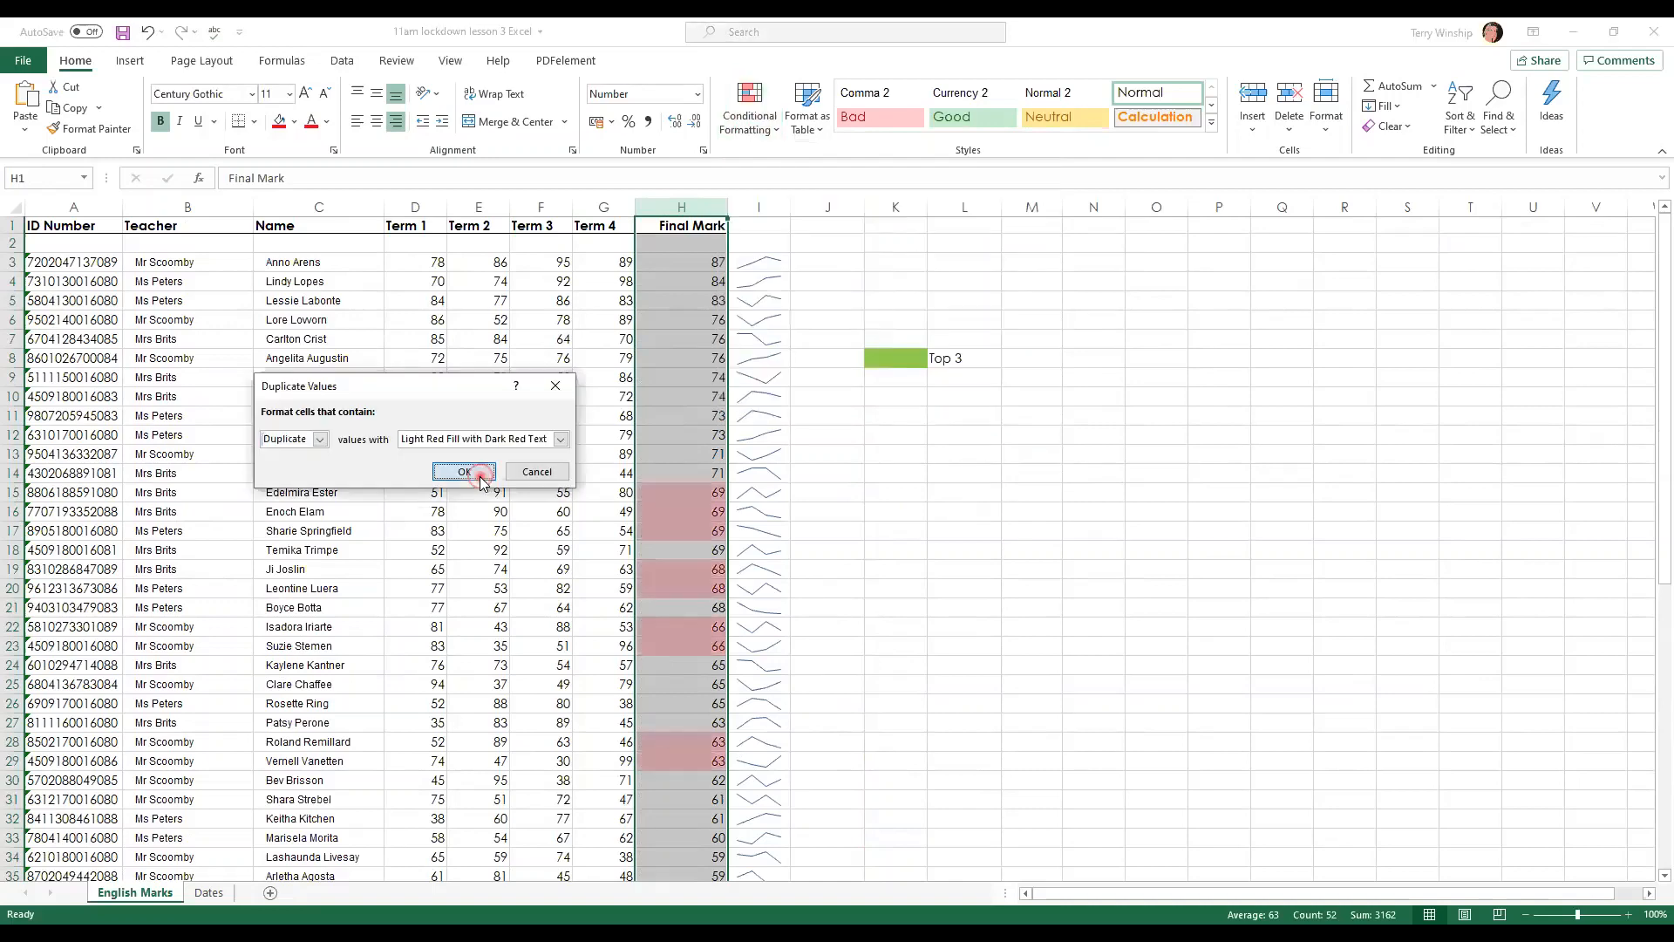
{"action": "left_click", "coordinate": [464, 472]}
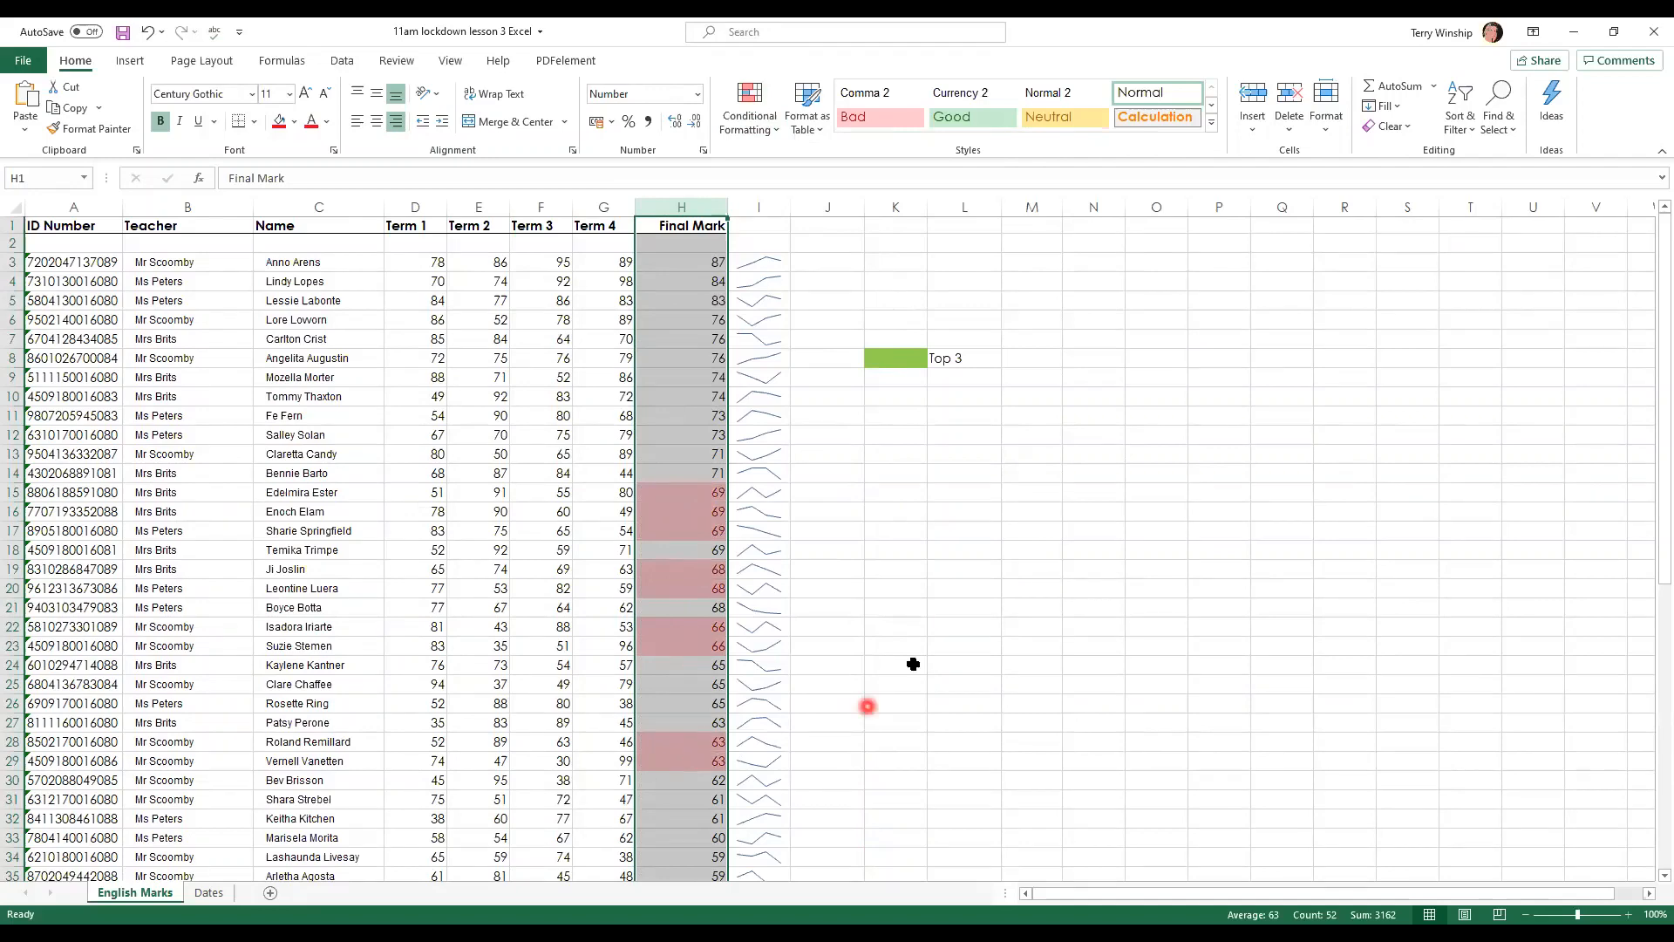
{"action": "scroll", "coordinate": [901, 532], "scroll_direction": "down", "scroll_amount": 4}
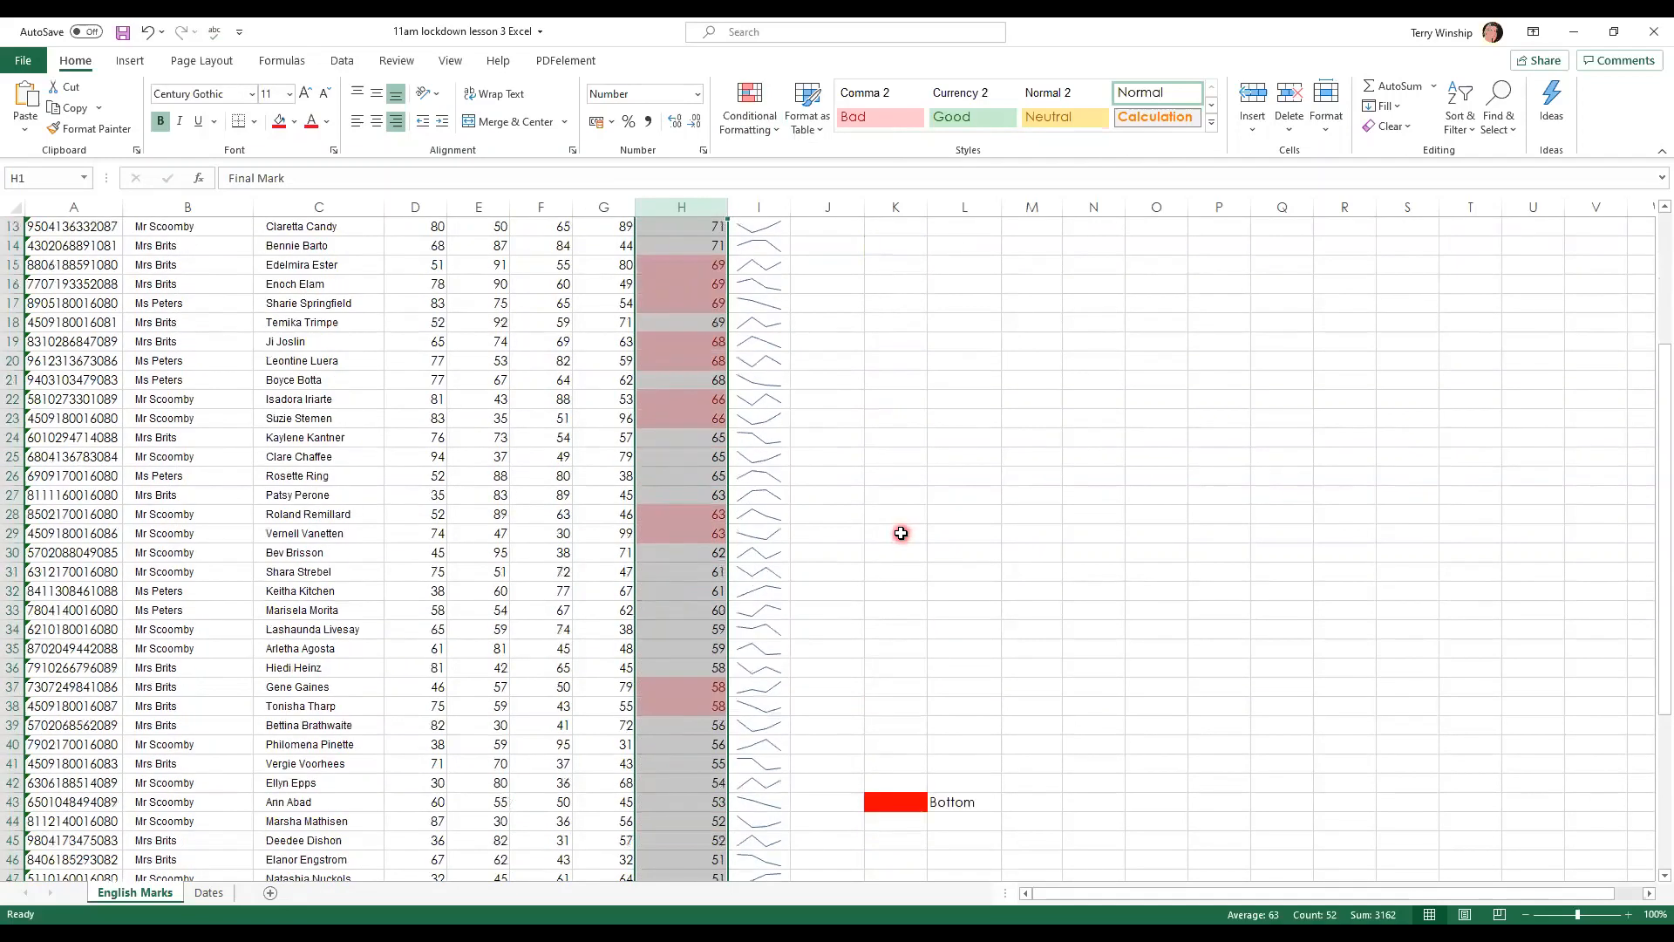
{"action": "scroll", "coordinate": [901, 532], "scroll_direction": "down", "scroll_amount": 3}
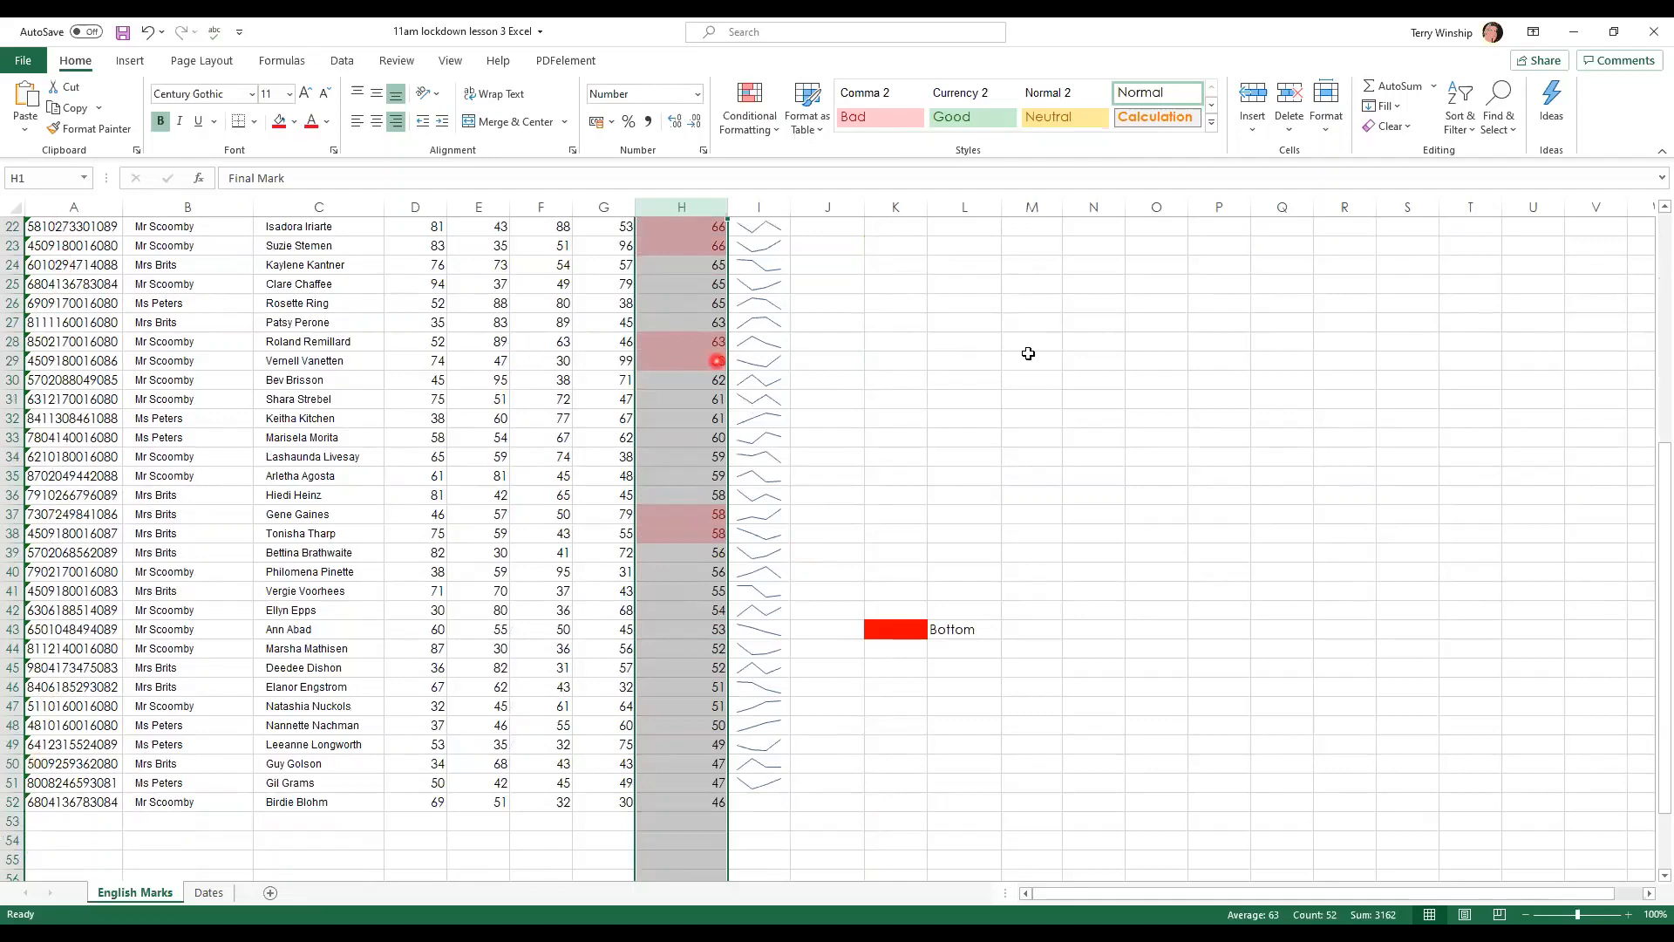
{"action": "scroll", "coordinate": [1028, 355], "scroll_direction": "up", "scroll_amount": 7}
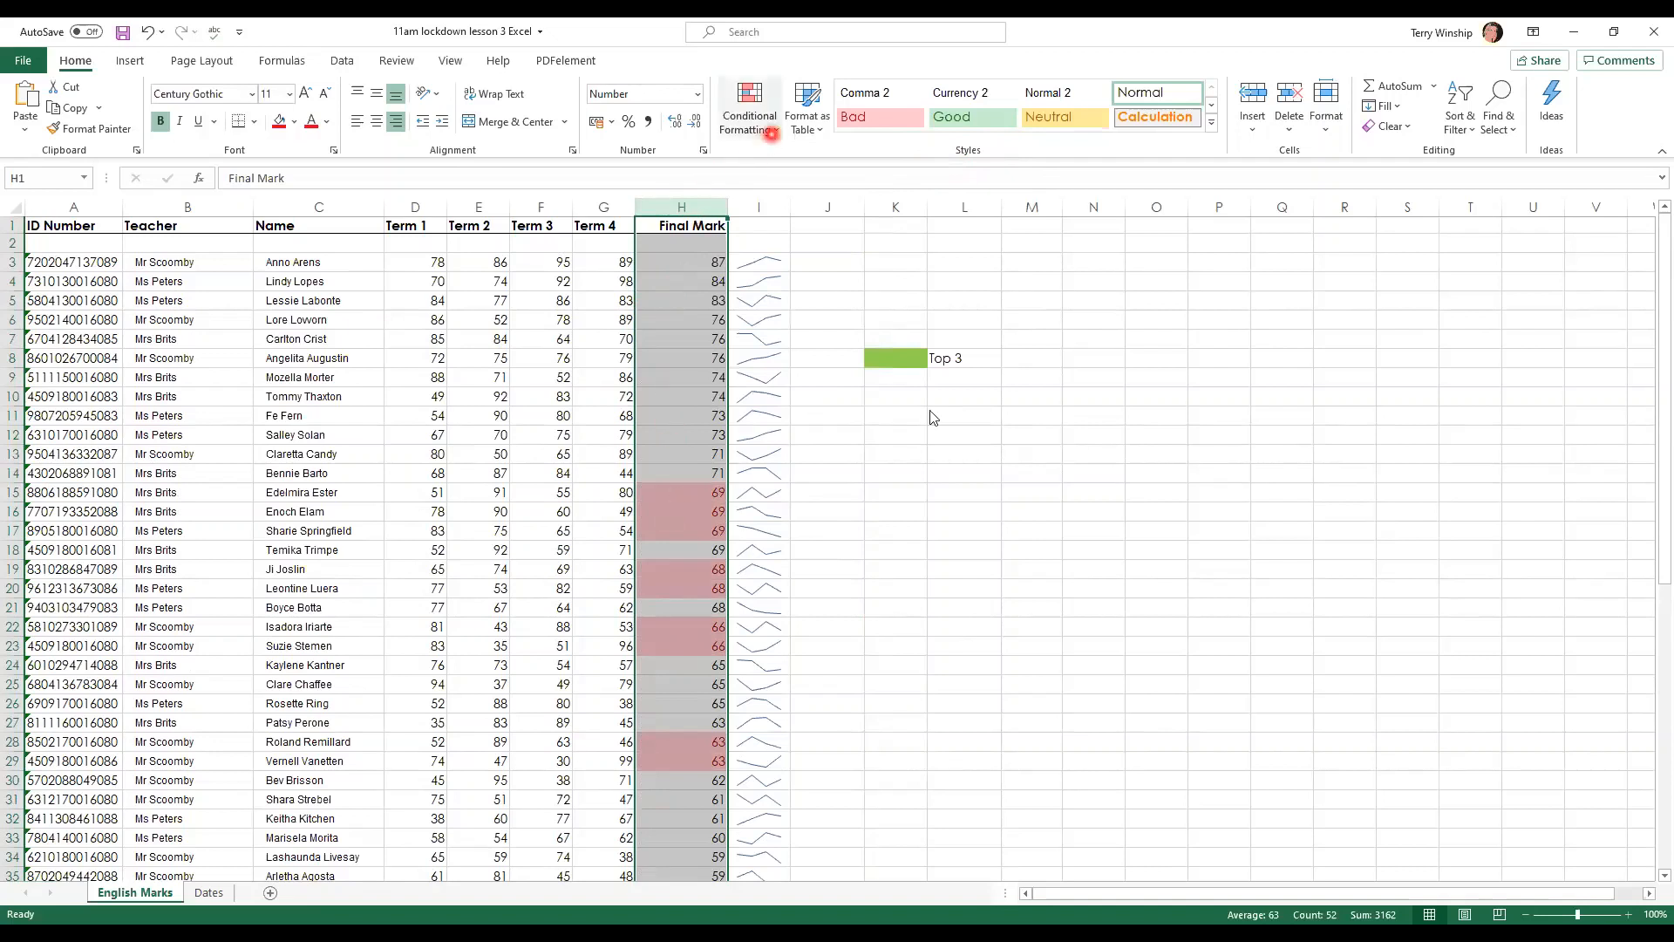
Step: Set up a Greater Than 66 highlight rule for the Final Mark column with a custom format using an italic font
{"action": "left_click", "coordinate": [669, 201]}
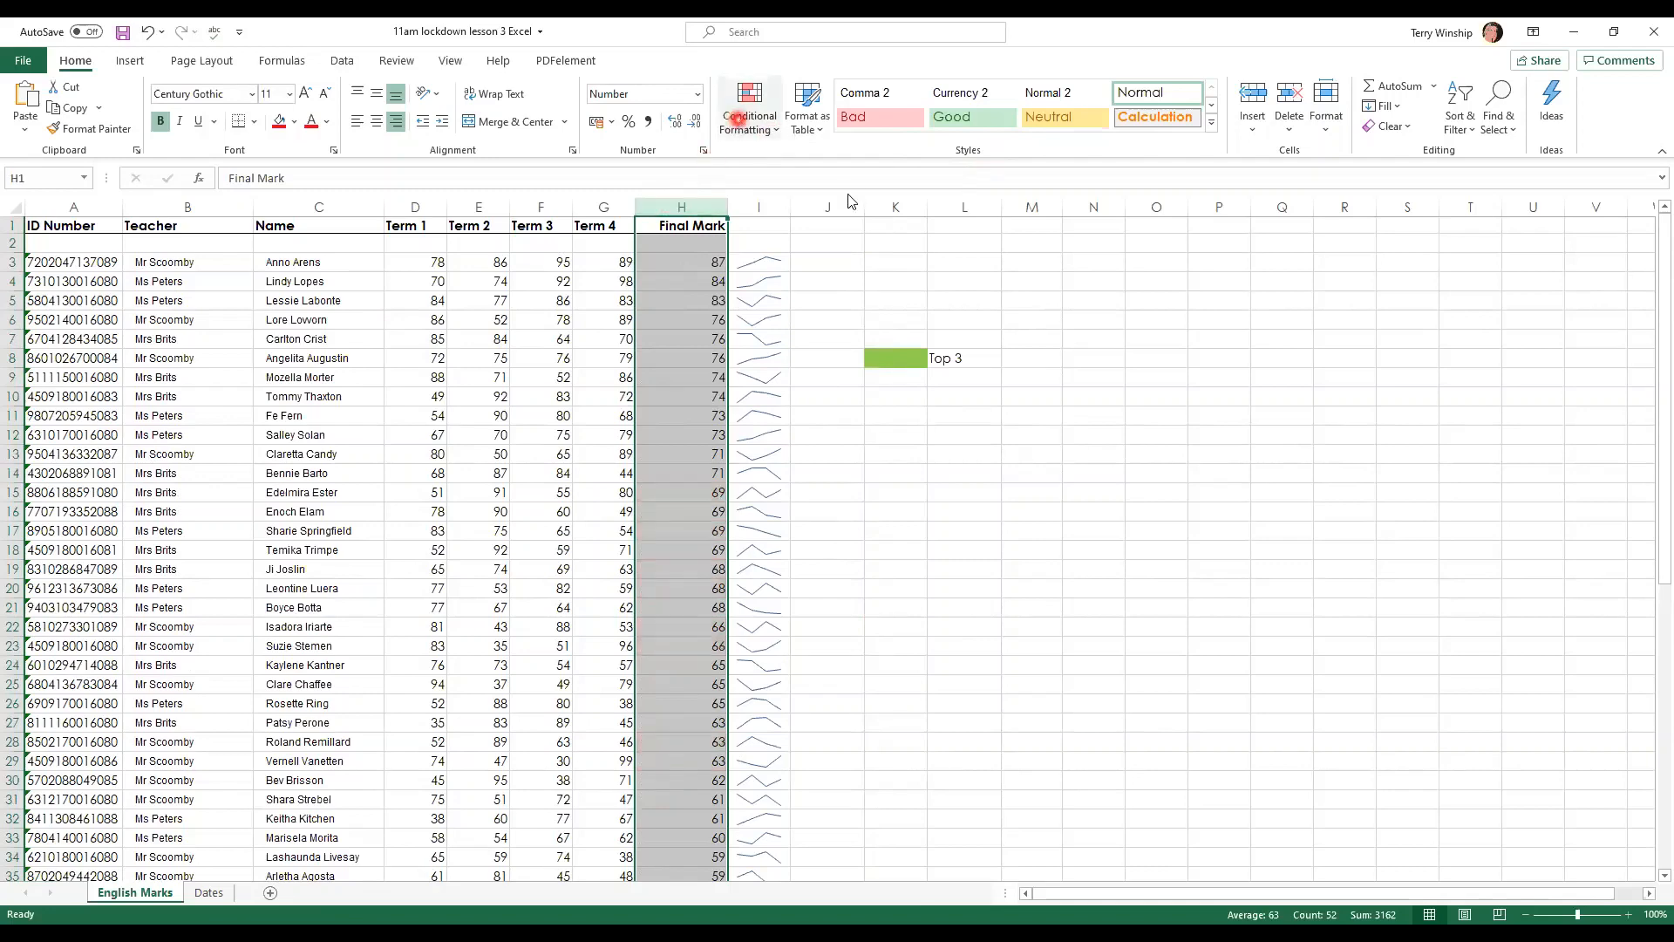
{"action": "left_click", "coordinate": [740, 116]}
{"action": "mouse_move", "coordinate": [851, 164]}
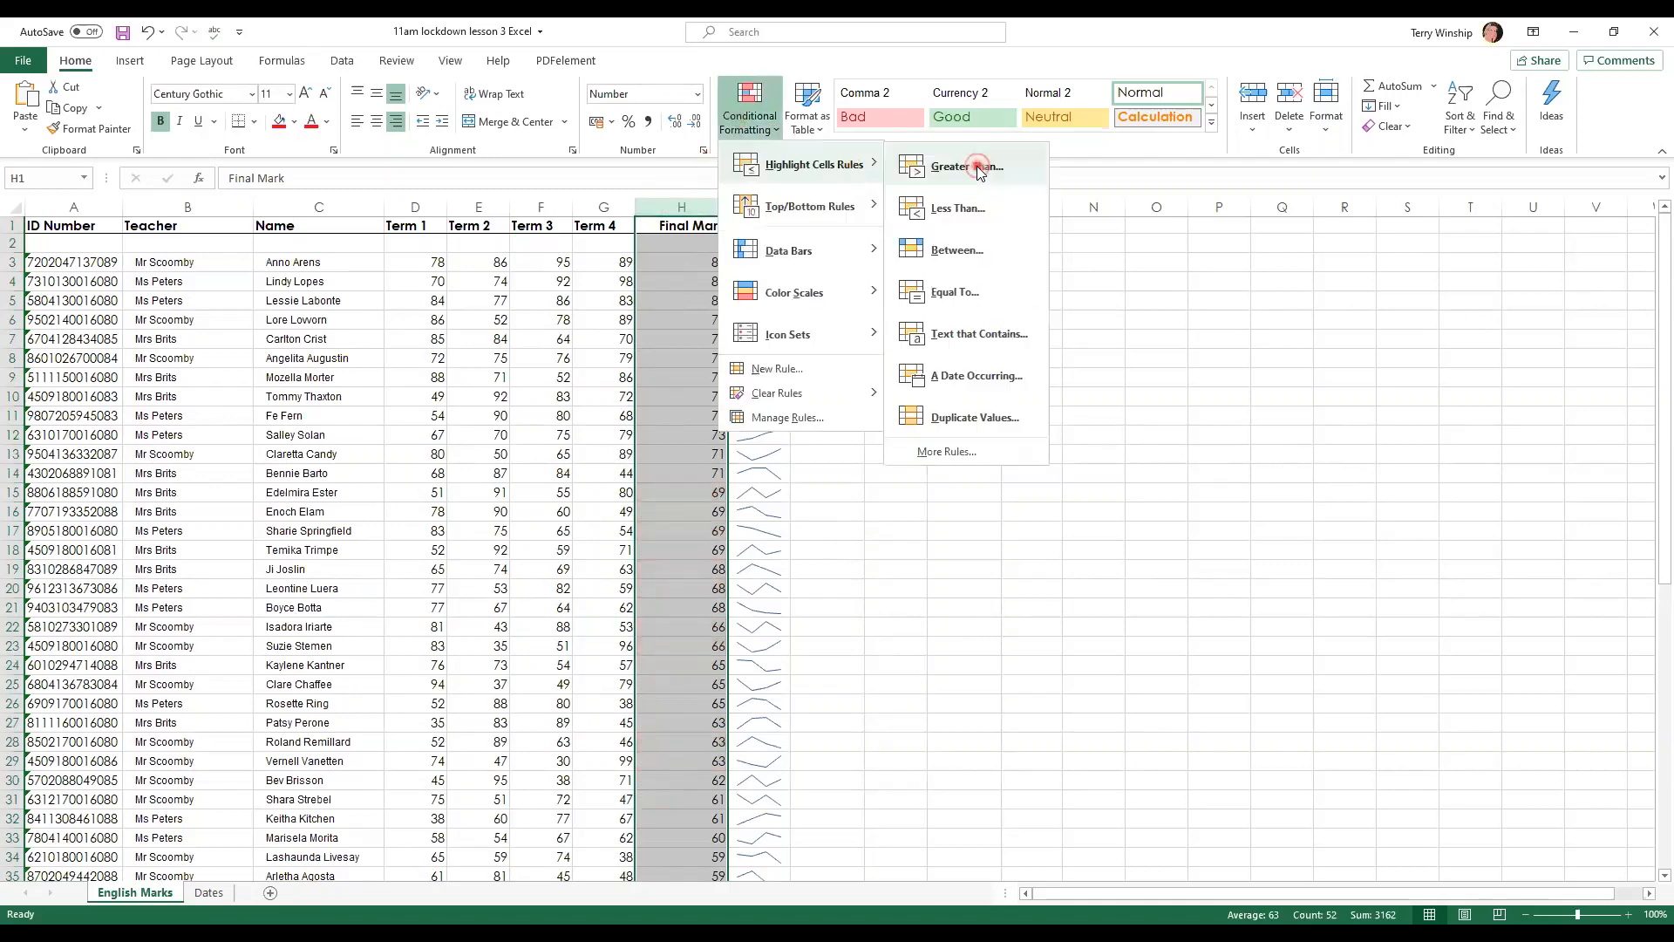
{"action": "left_click", "coordinate": [977, 166]}
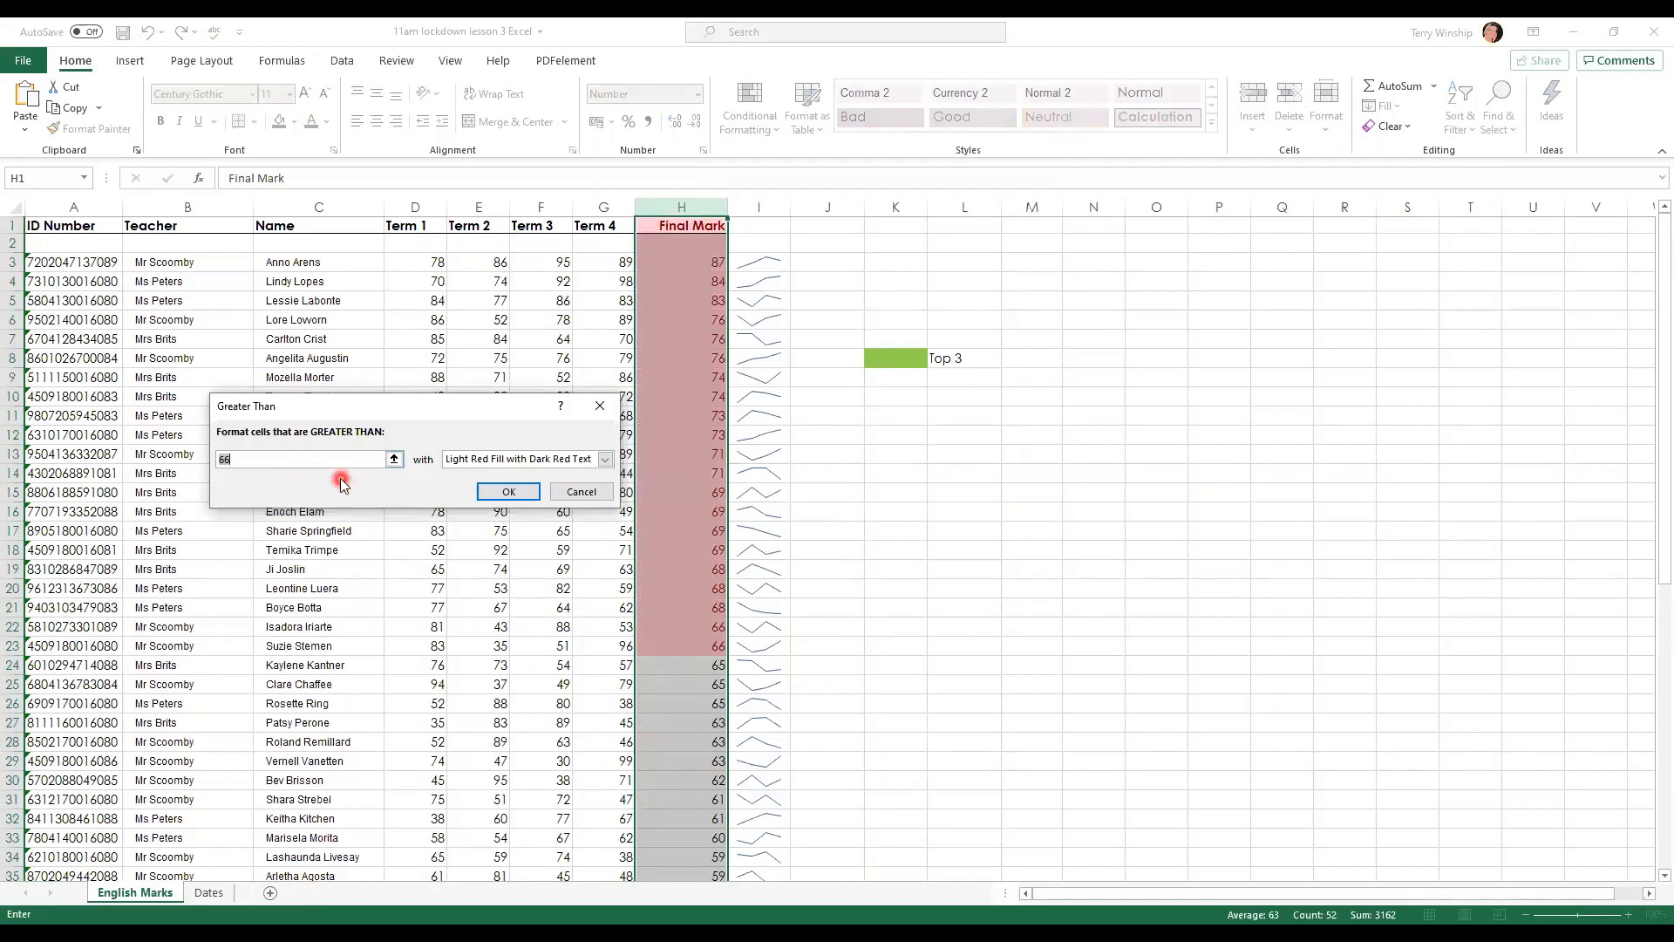
{"action": "left_click", "coordinate": [602, 468]}
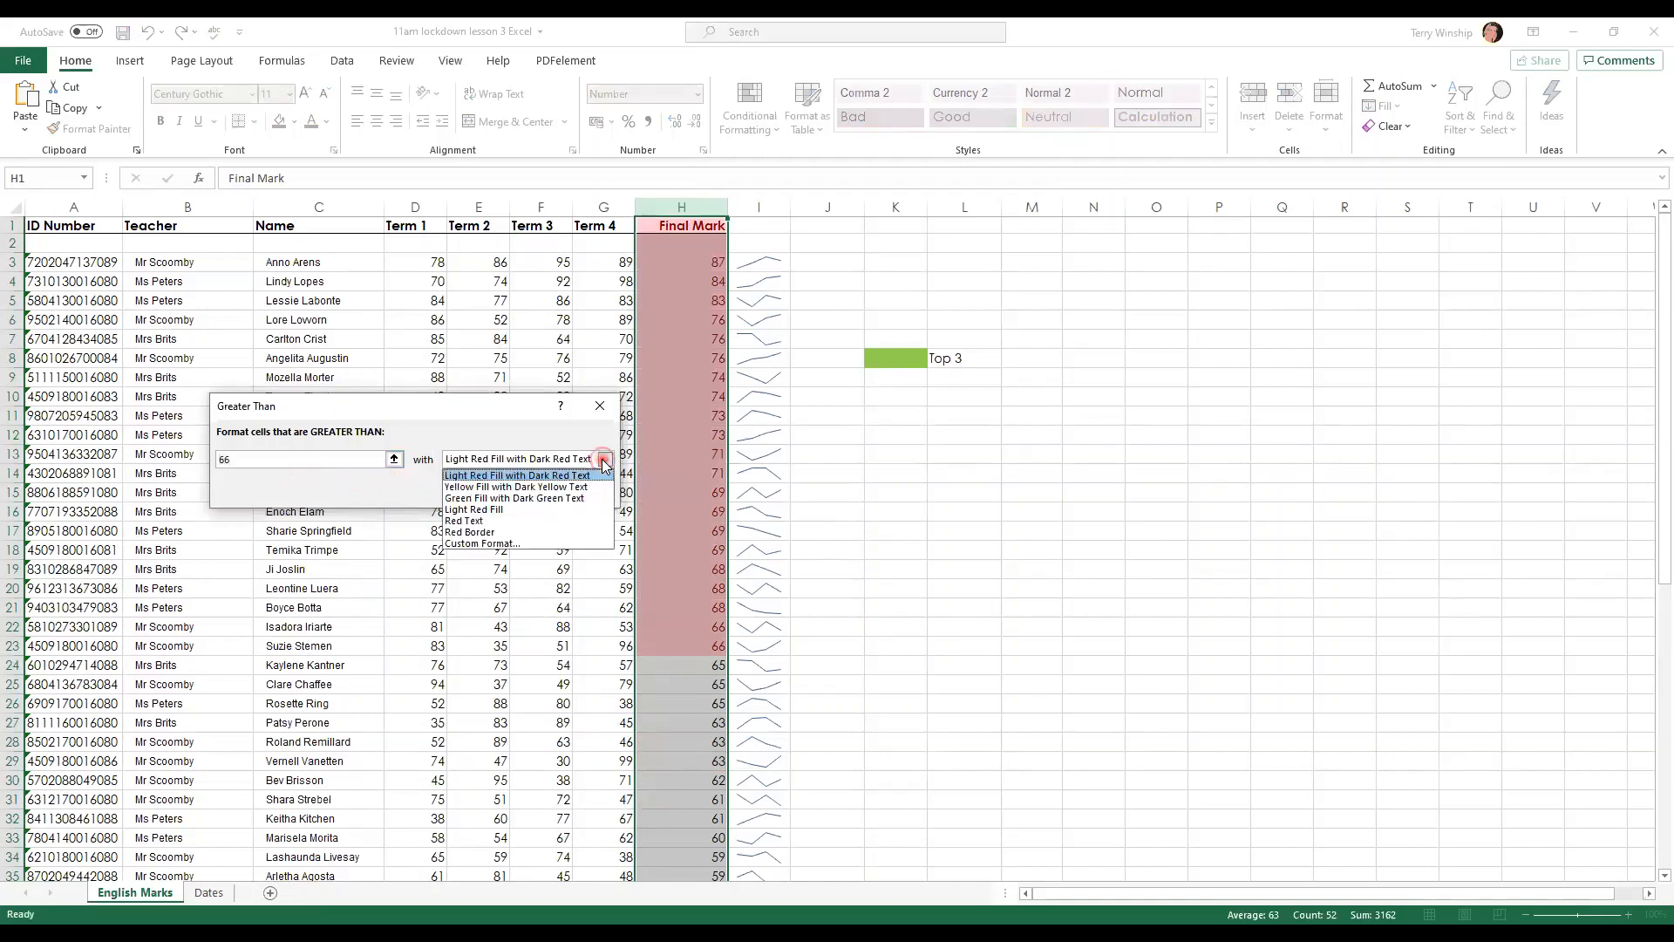
{"action": "left_click", "coordinate": [509, 544]}
{"action": "left_click", "coordinate": [232, 428]}
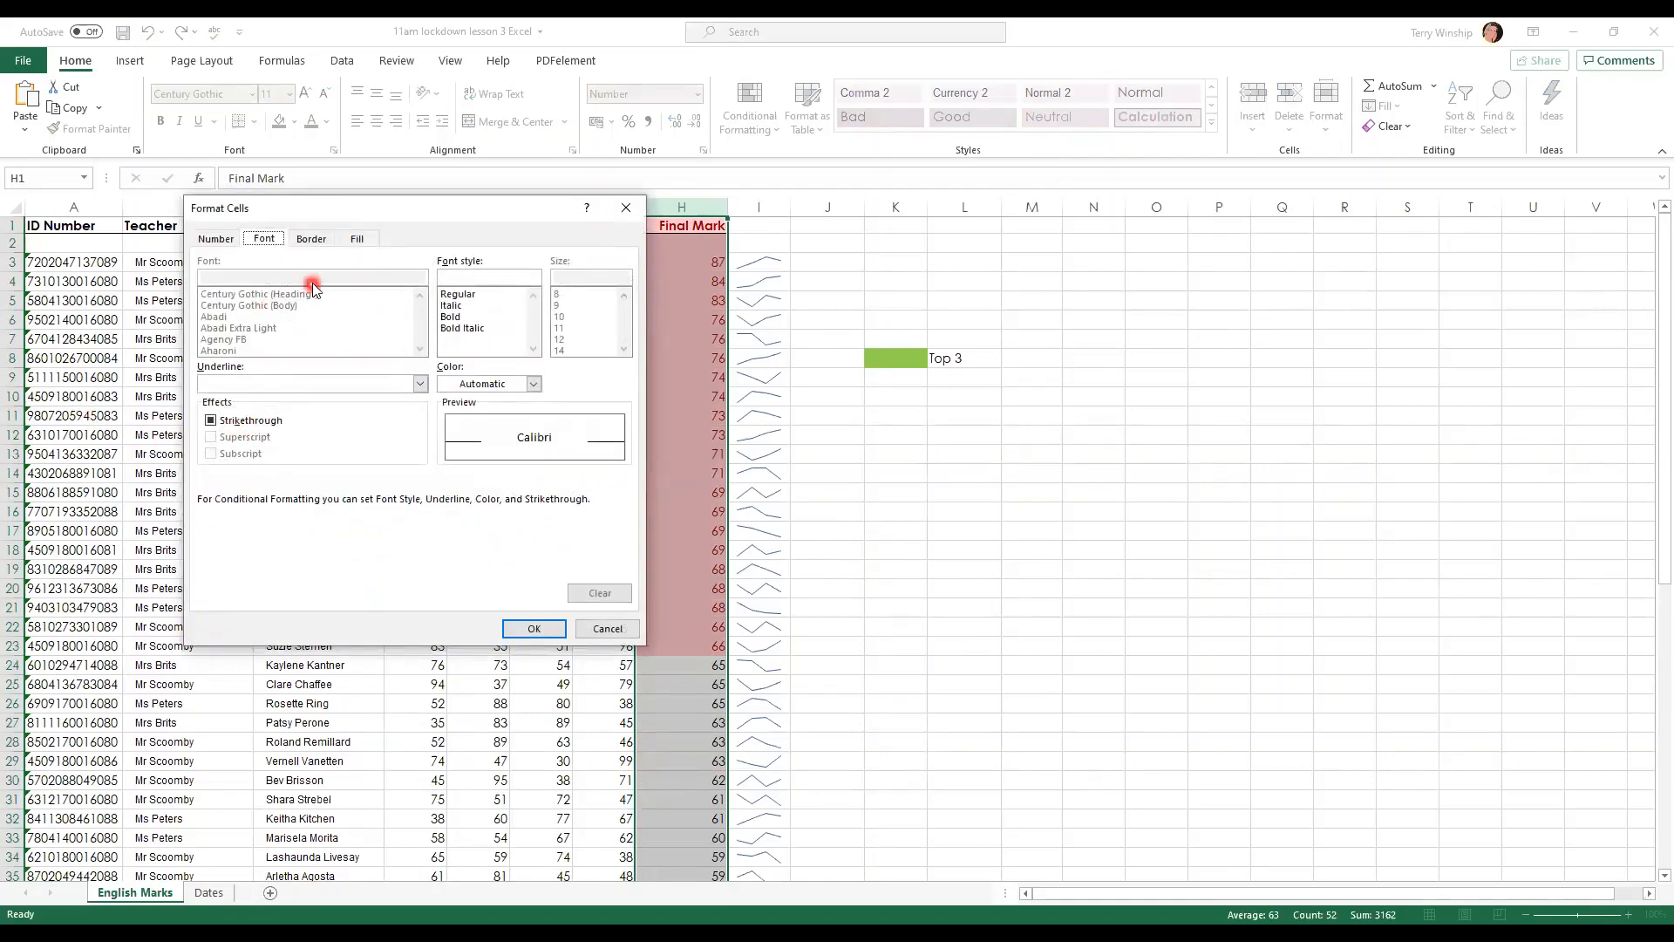
{"action": "left_click", "coordinate": [451, 305]}
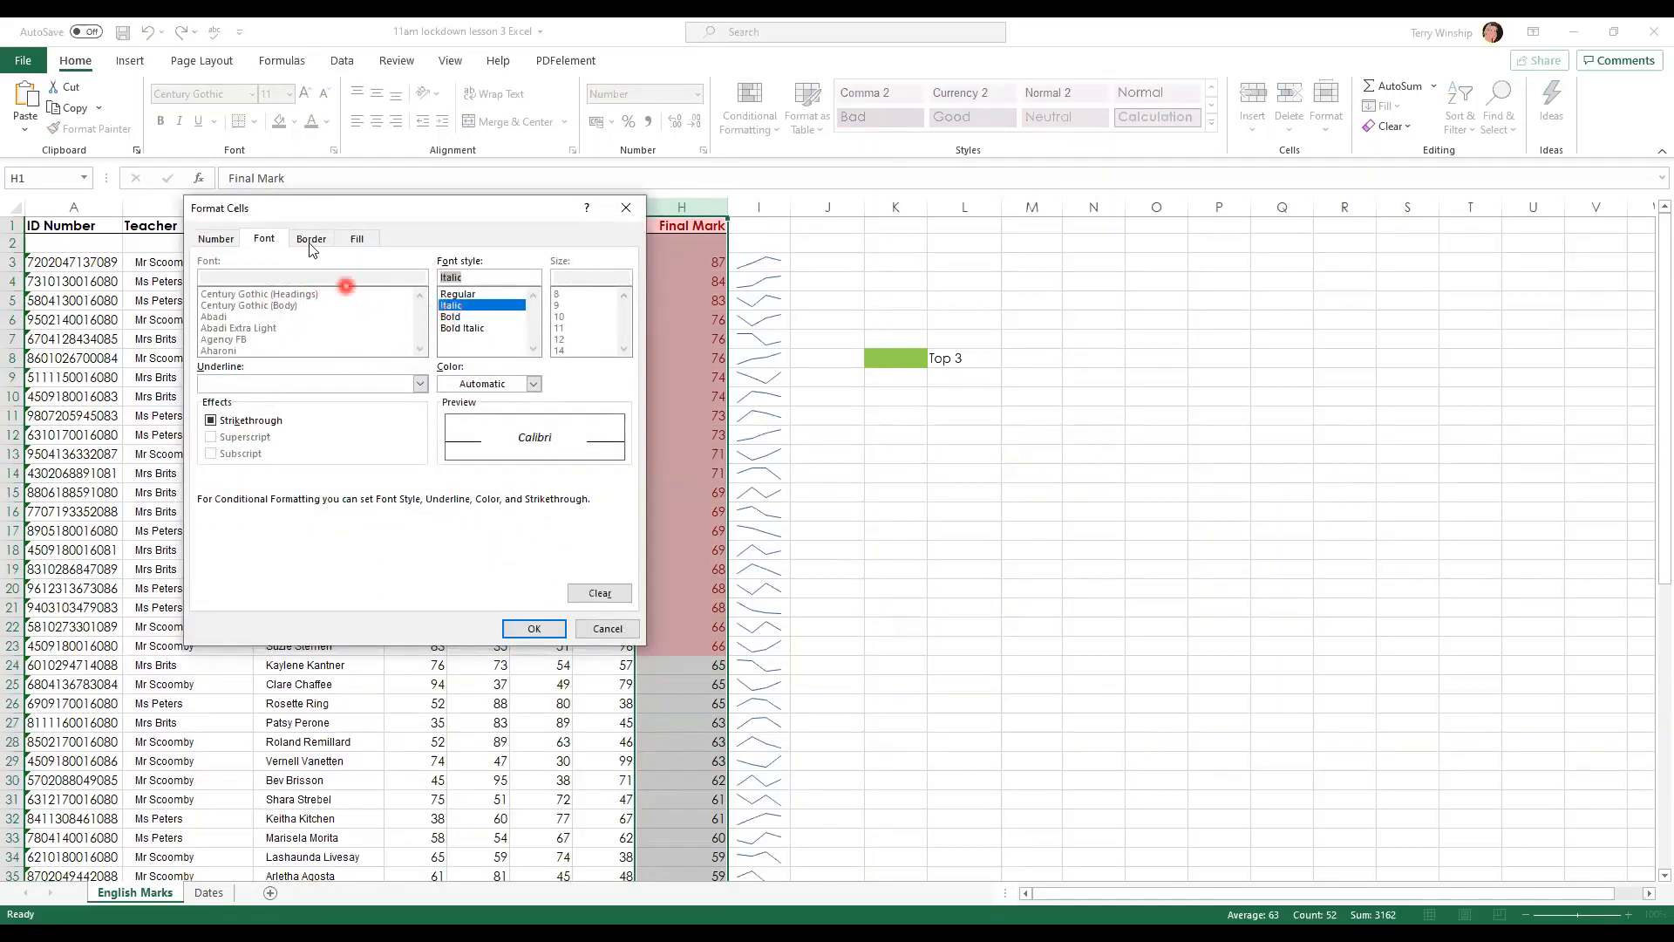
Step: Add an outline border to the custom format and choose purple from the standard colours as the line colour
{"action": "left_click", "coordinate": [312, 240]}
{"action": "left_click", "coordinate": [429, 290]}
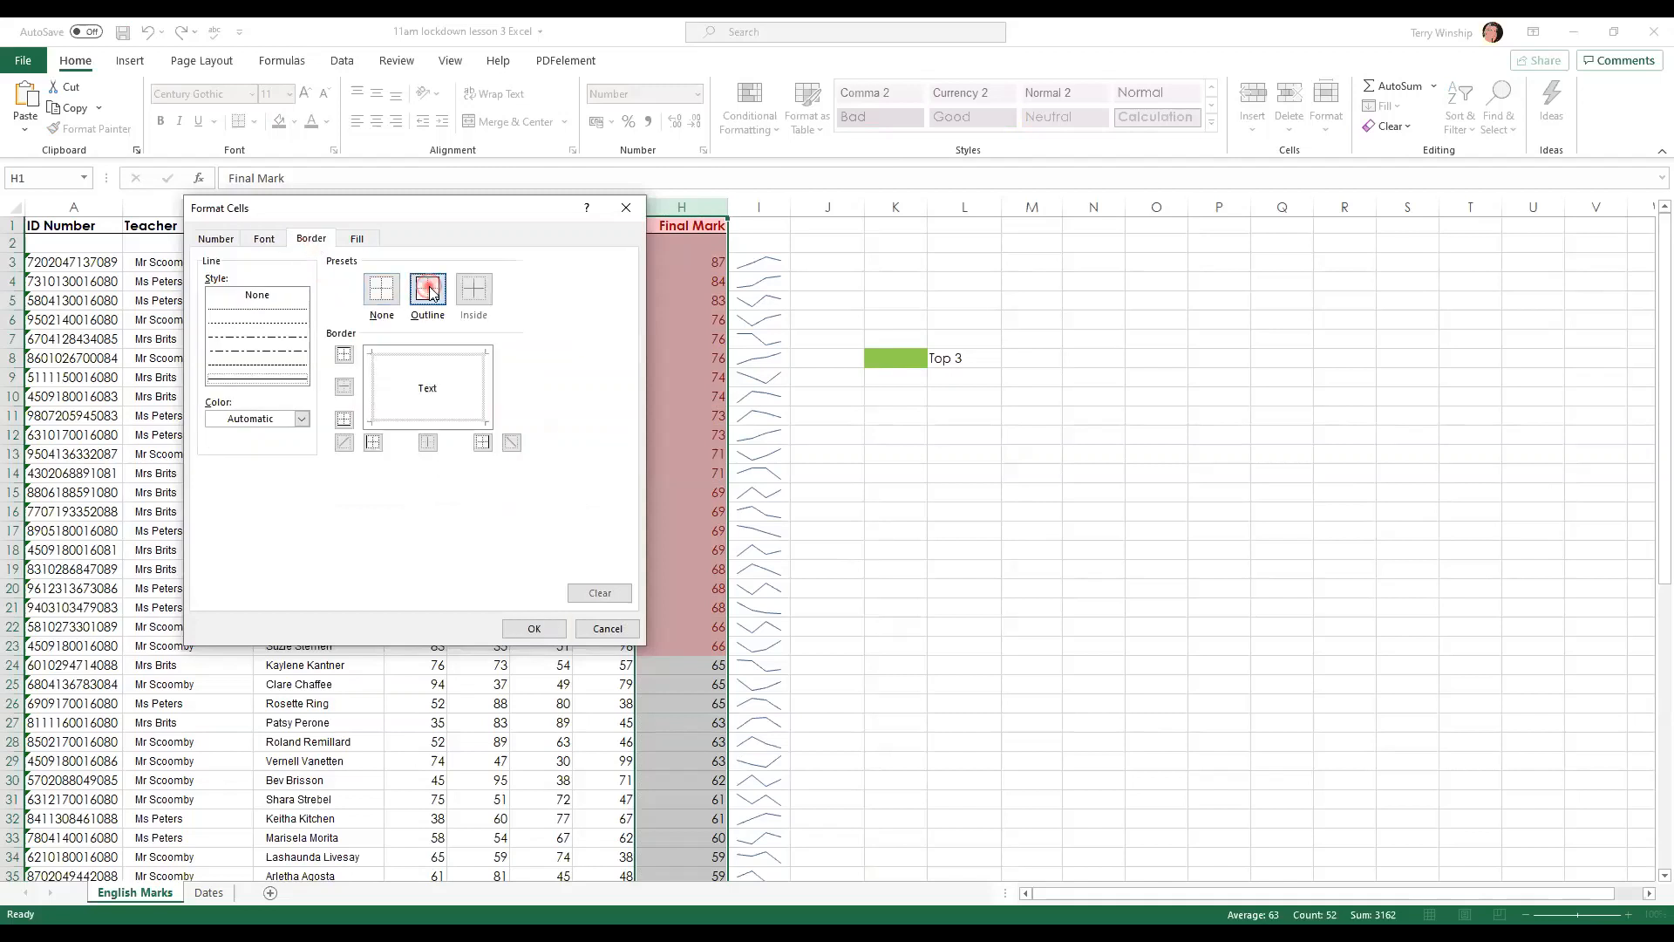
{"action": "left_click", "coordinate": [302, 420]}
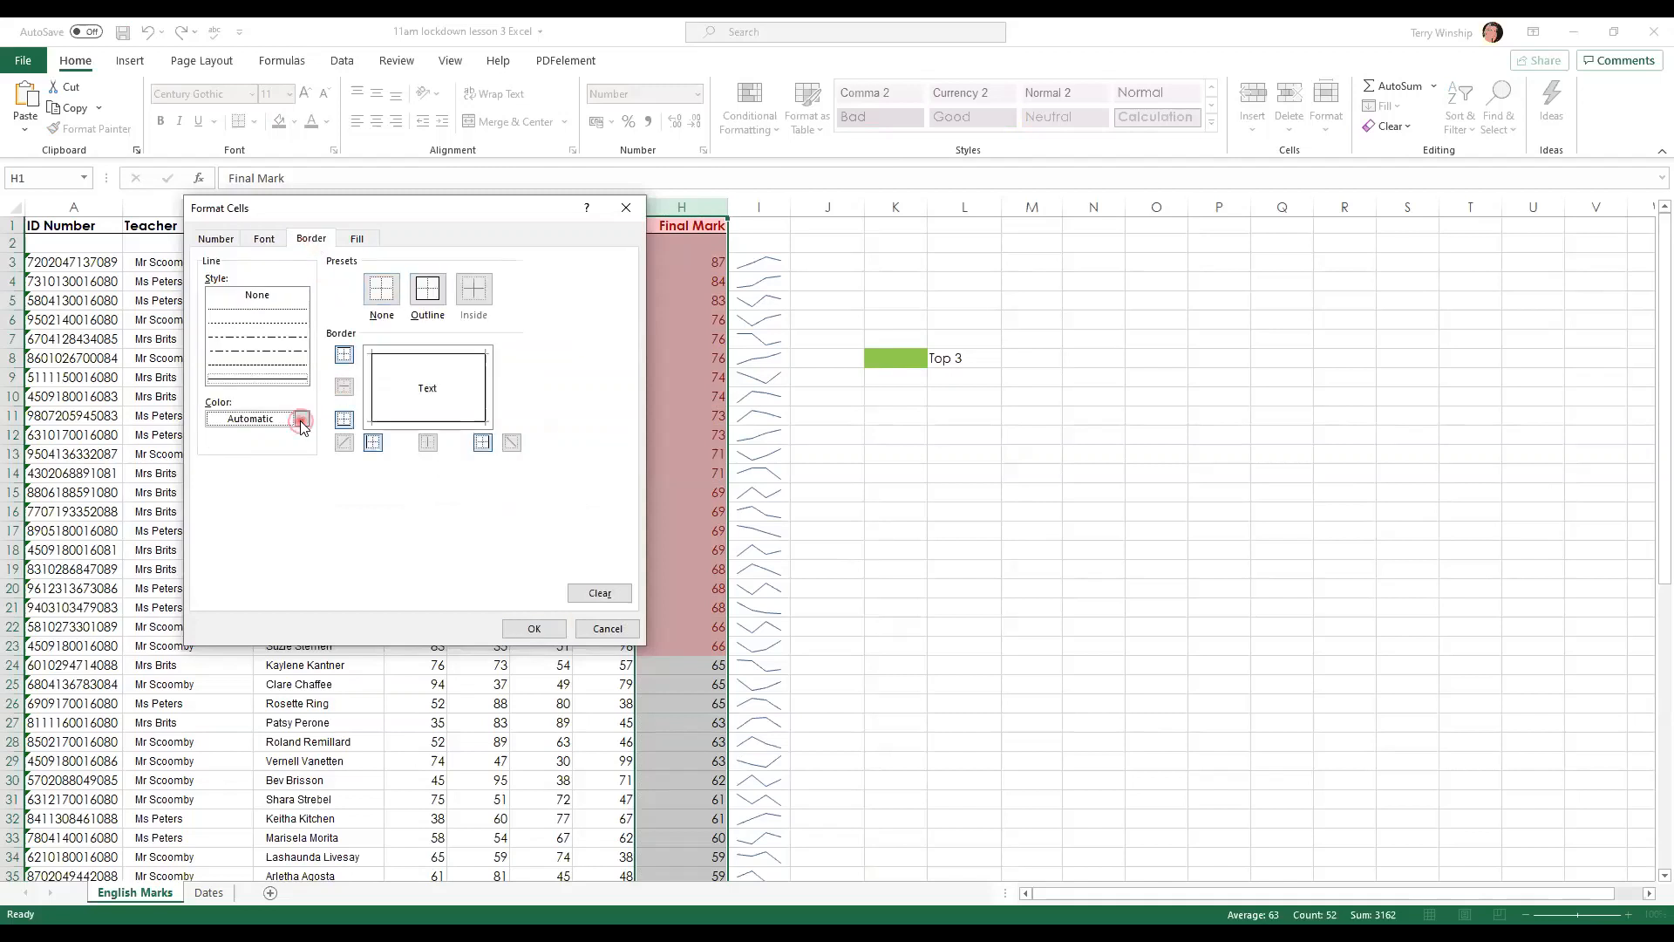
{"action": "left_click", "coordinate": [347, 608]}
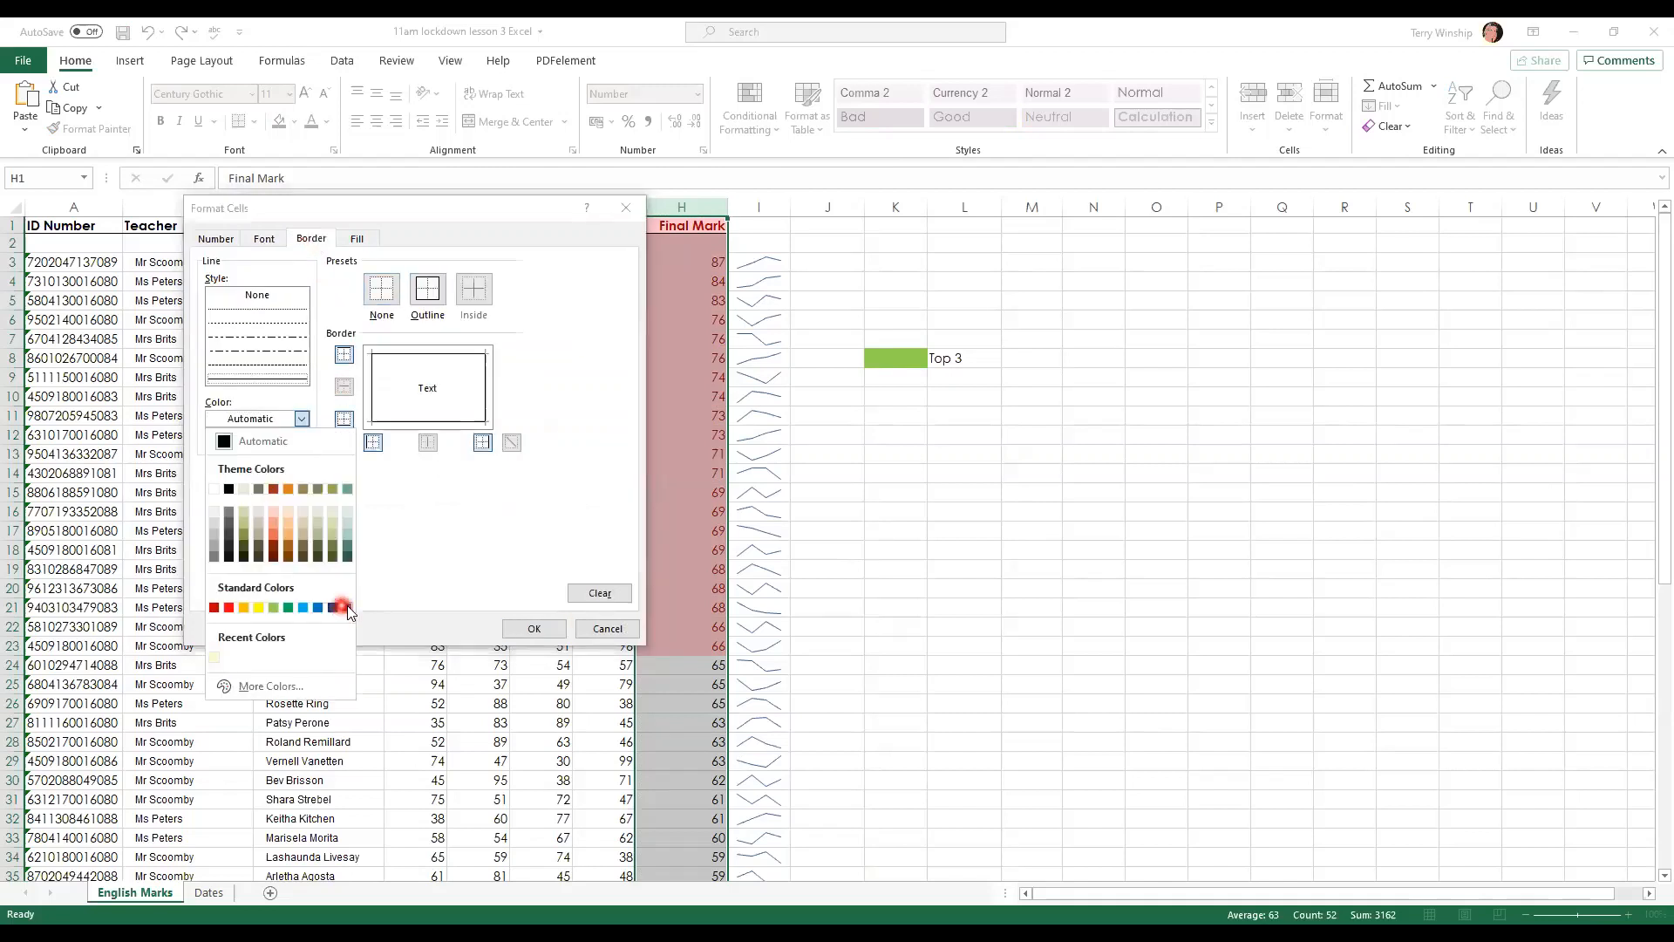
Step: Give the custom format a pale olive background fill, apply the Greater Than rule and deselect the Final Mark column
{"action": "left_click", "coordinate": [360, 240]}
{"action": "left_click", "coordinate": [244, 327]}
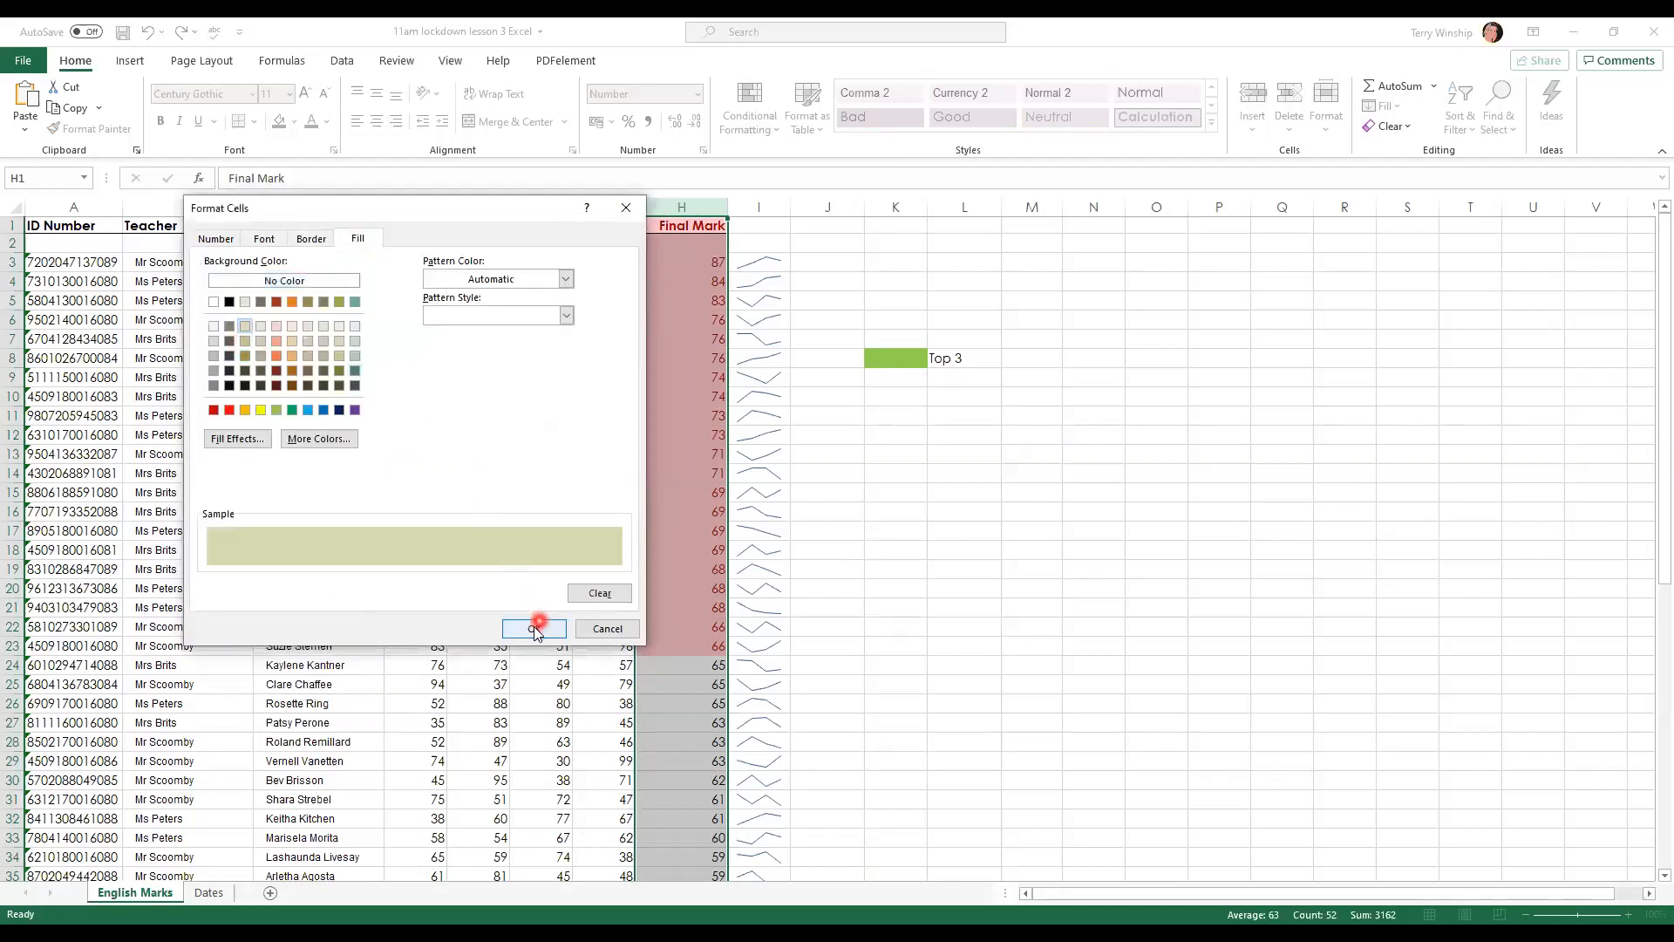
{"action": "left_click", "coordinate": [507, 493]}
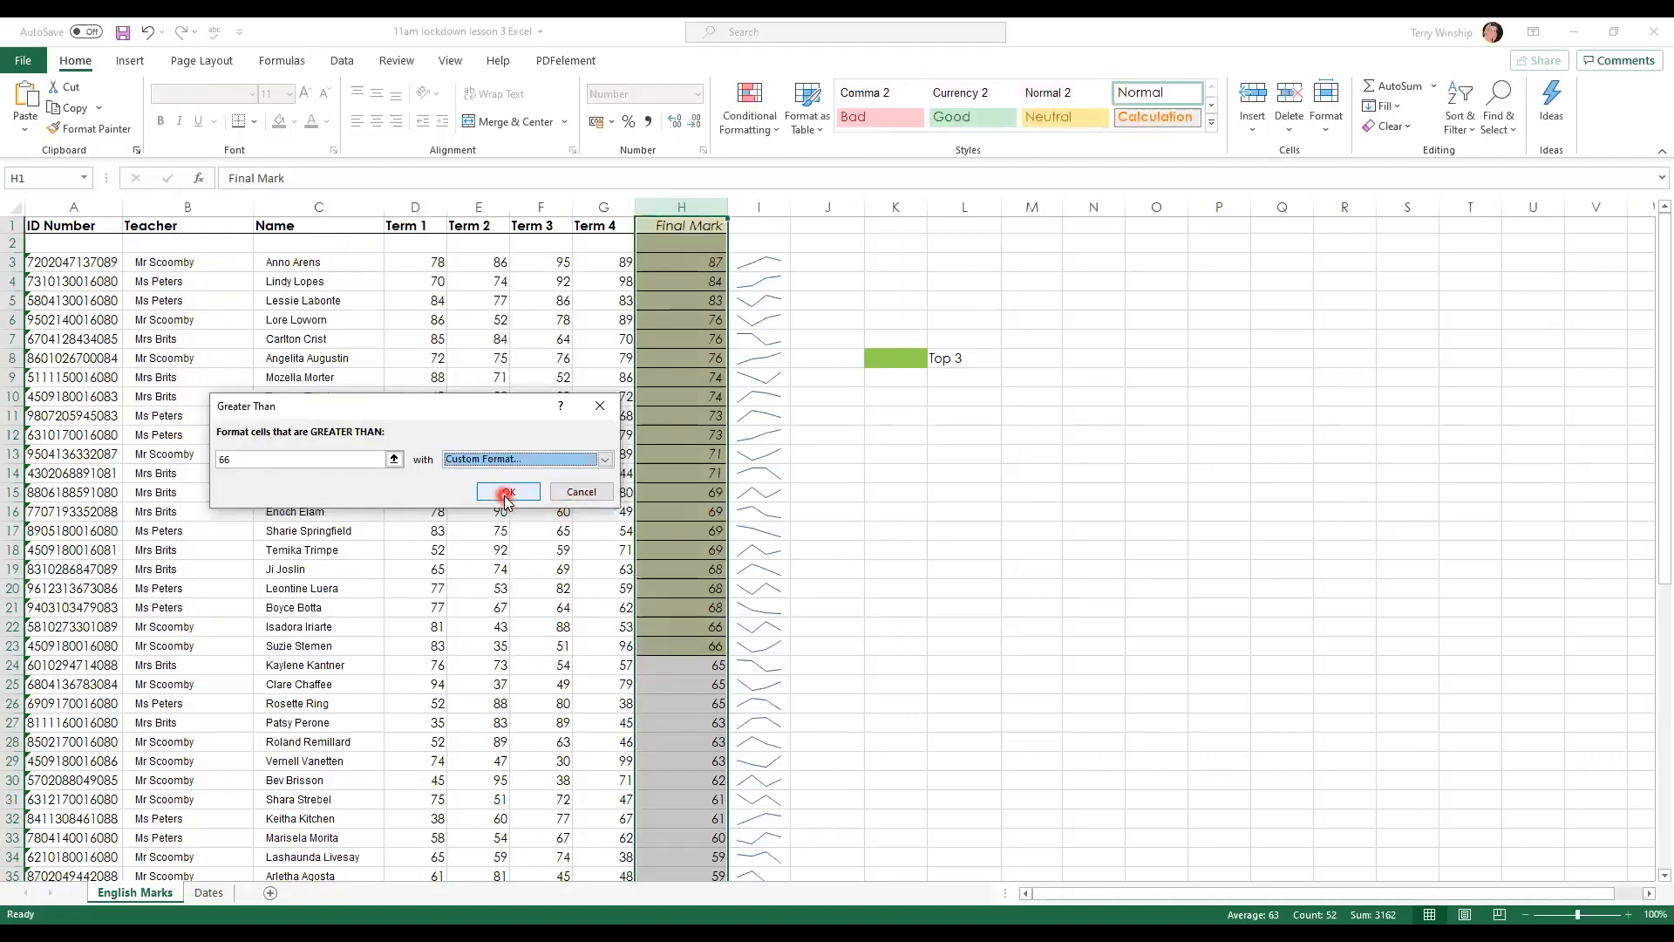
{"action": "left_click", "coordinate": [788, 492]}
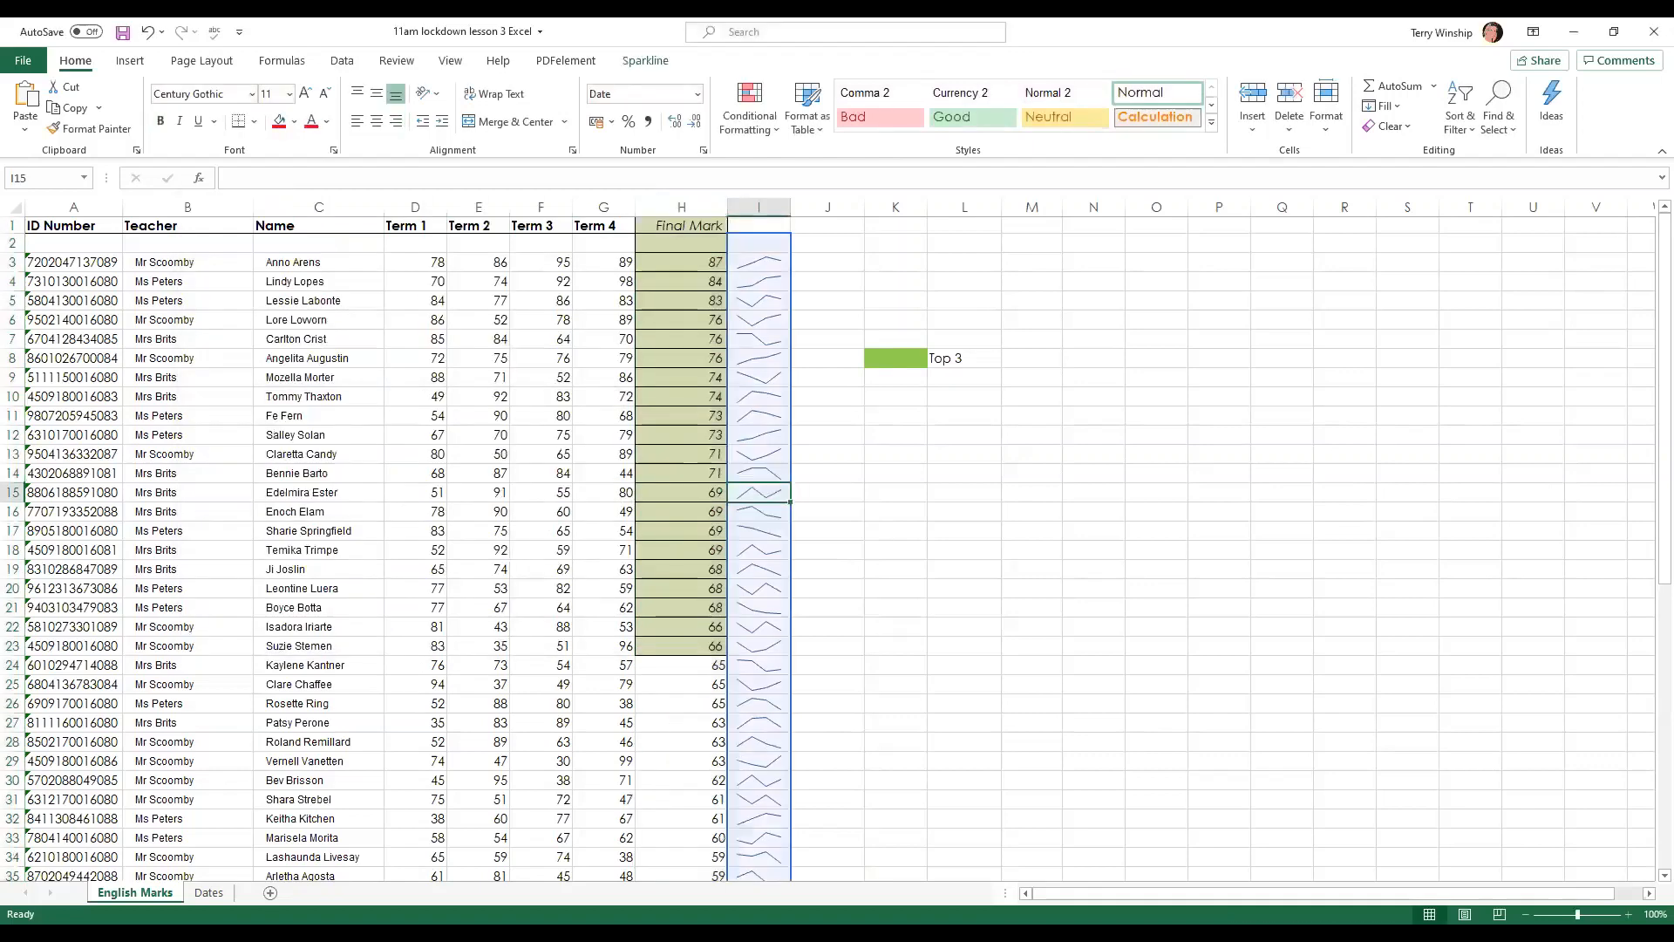
{"action": "left_click", "coordinate": [1012, 538]}
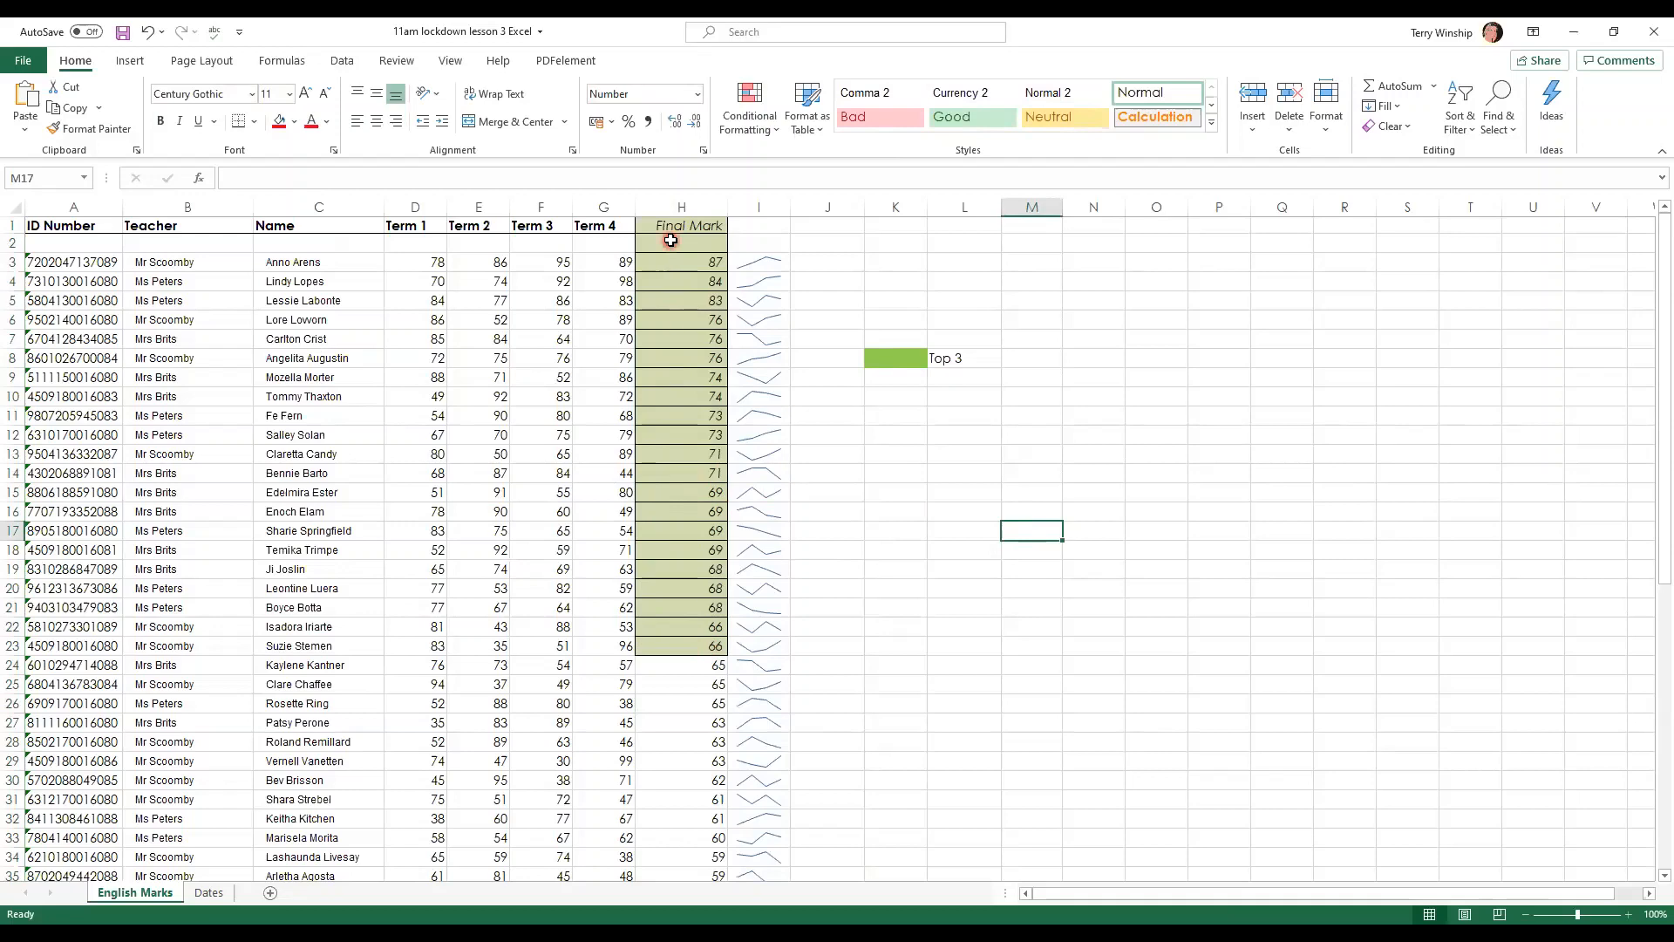
Step: Examine the fill, font and number format options available in a Greater Than rule's custom format, without applying any
{"action": "left_click", "coordinate": [768, 131]}
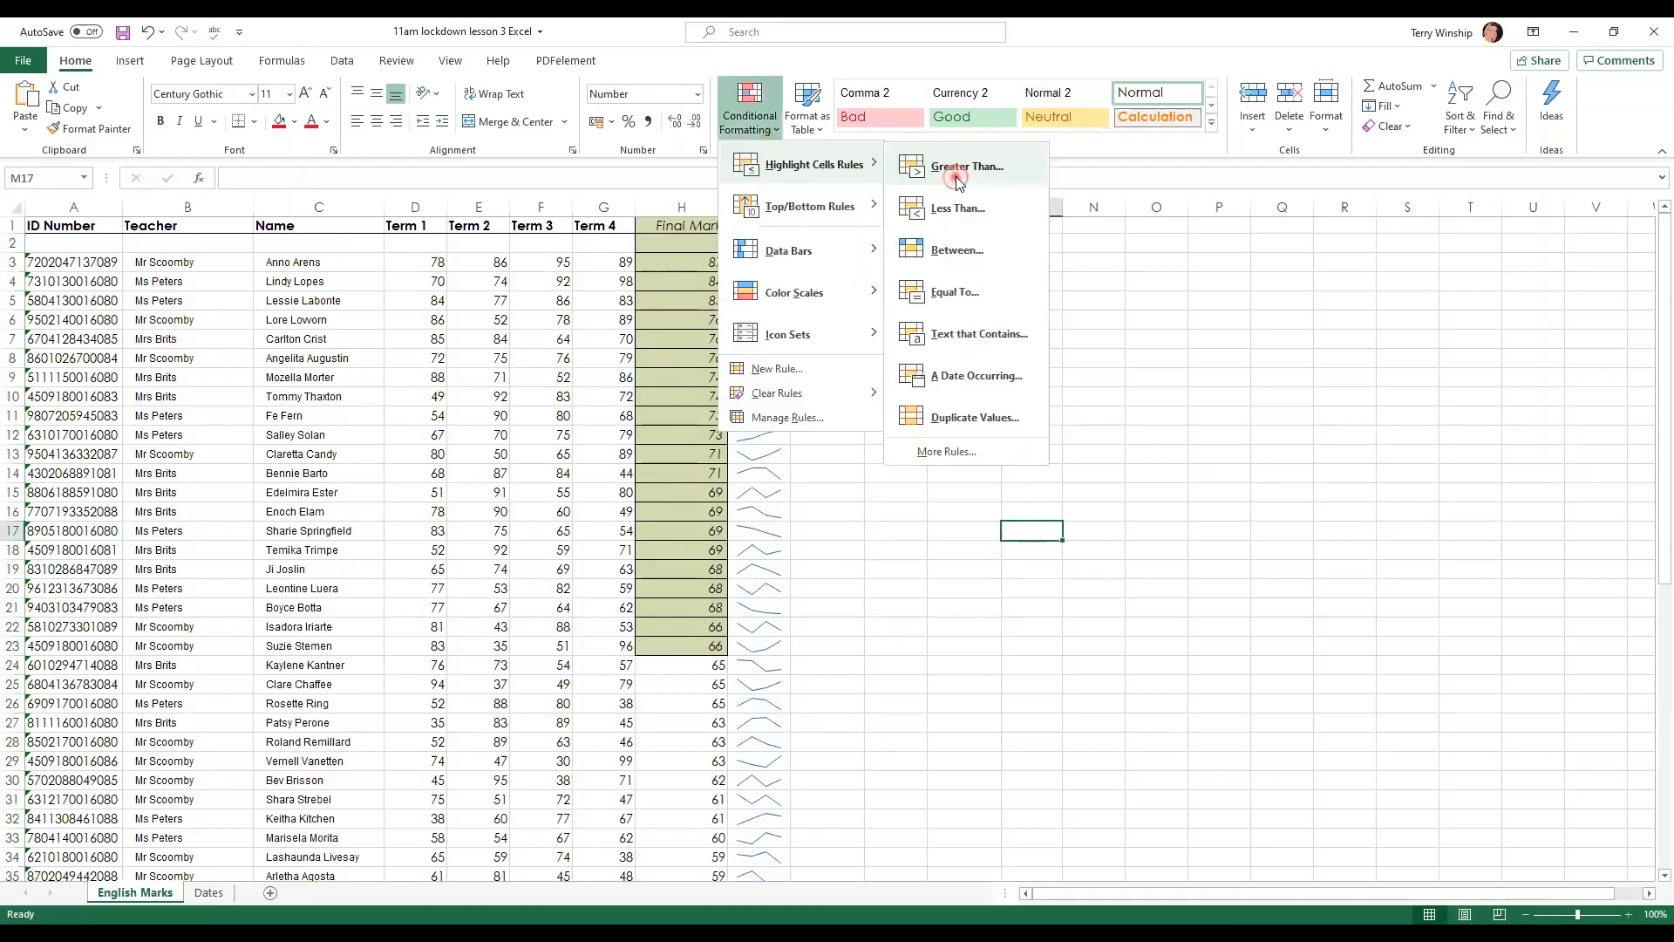
{"action": "left_click", "coordinate": [959, 175]}
{"action": "left_click", "coordinate": [608, 460]}
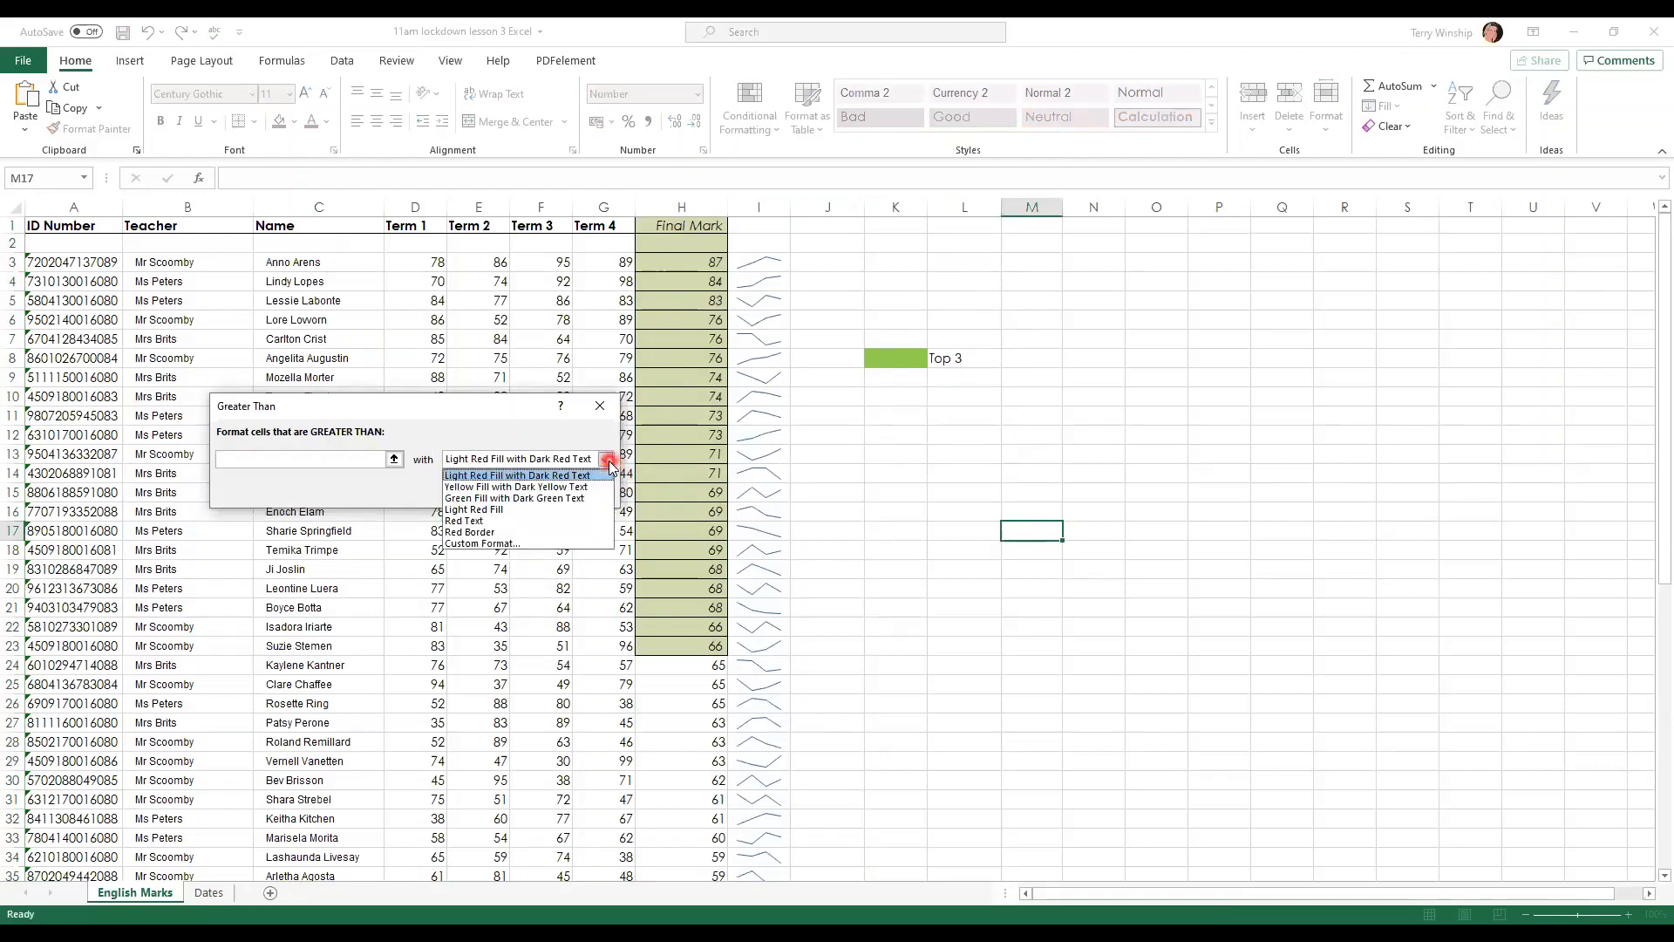
{"action": "left_click", "coordinate": [515, 544]}
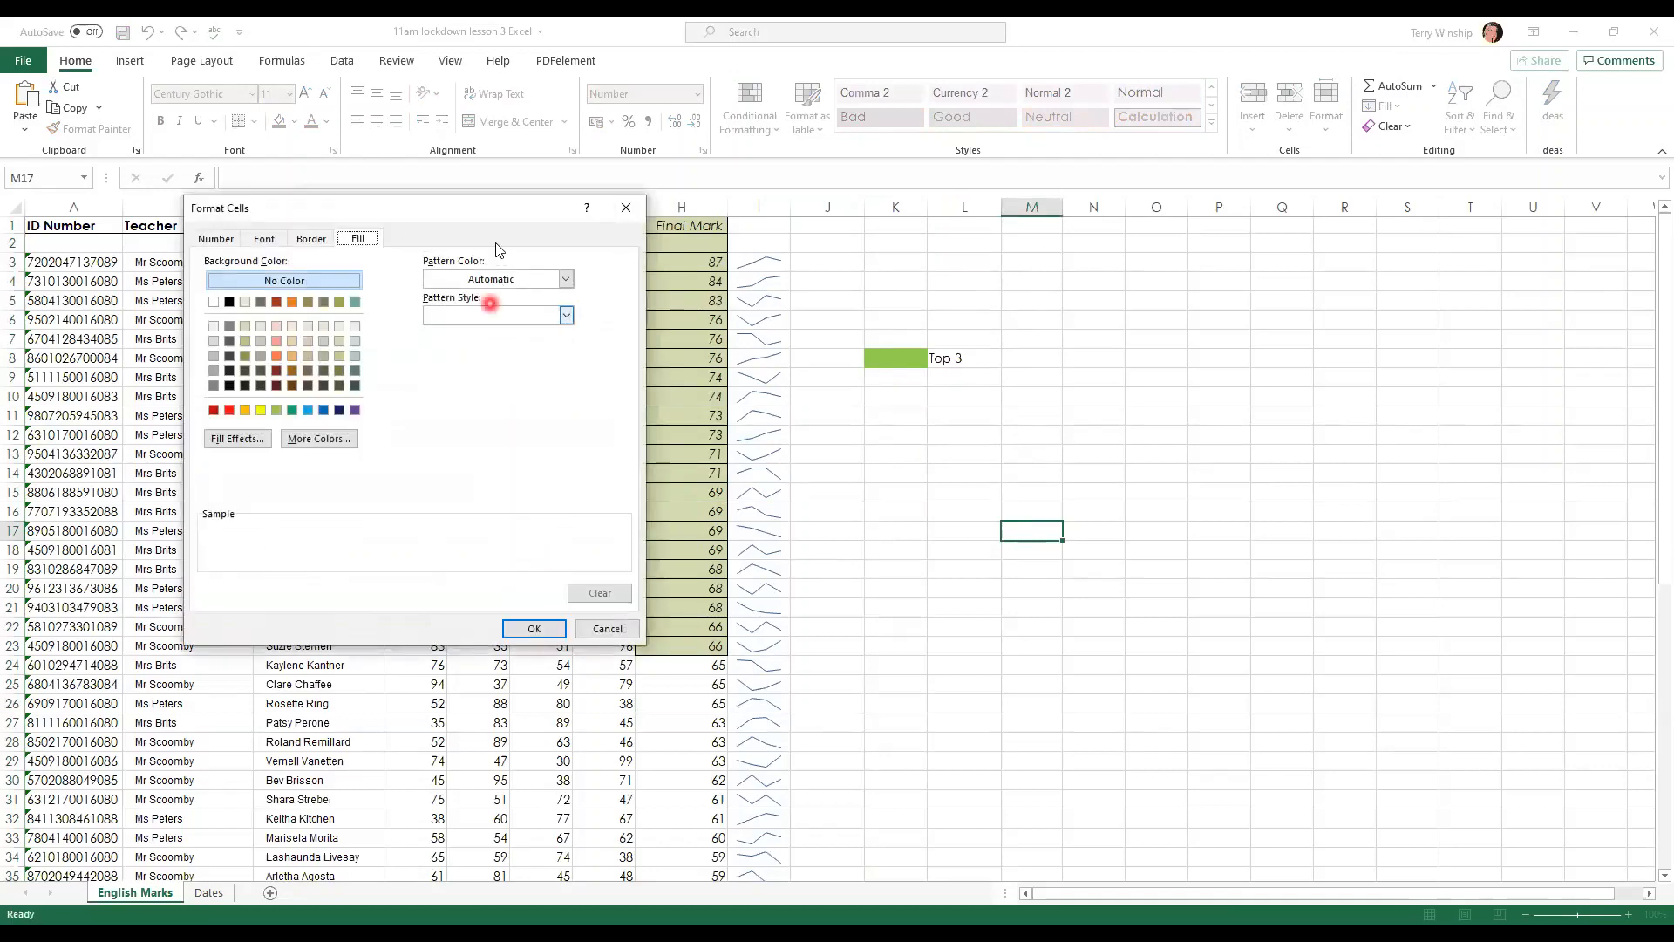
{"action": "left_click", "coordinate": [275, 239]}
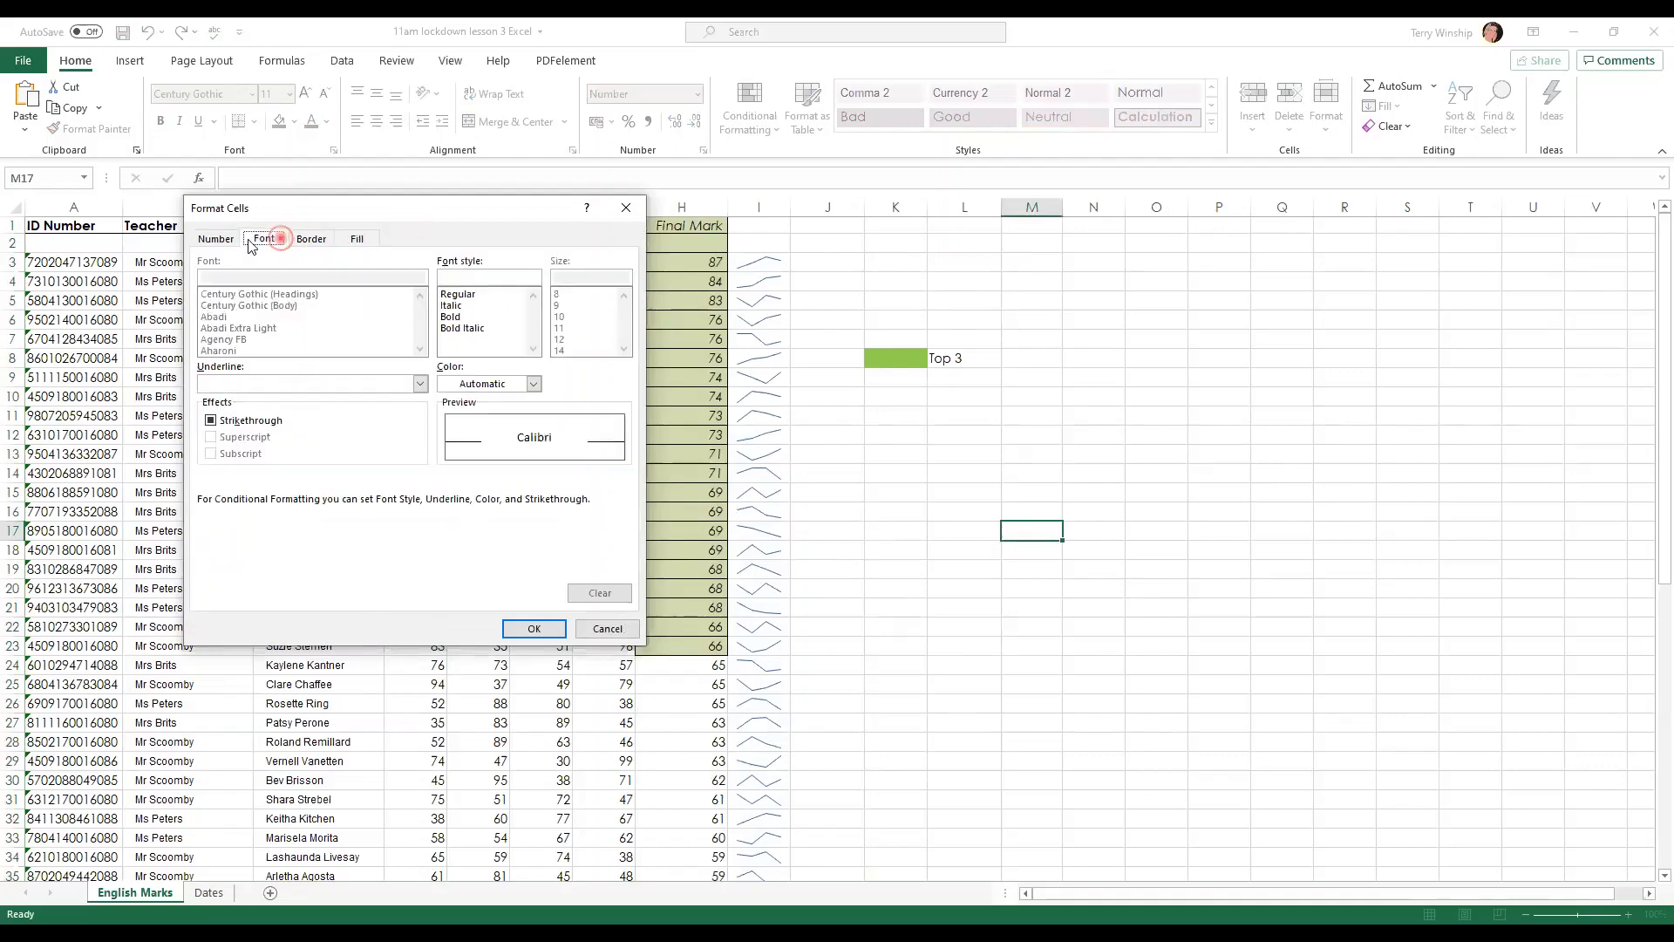
{"action": "left_click", "coordinate": [214, 238]}
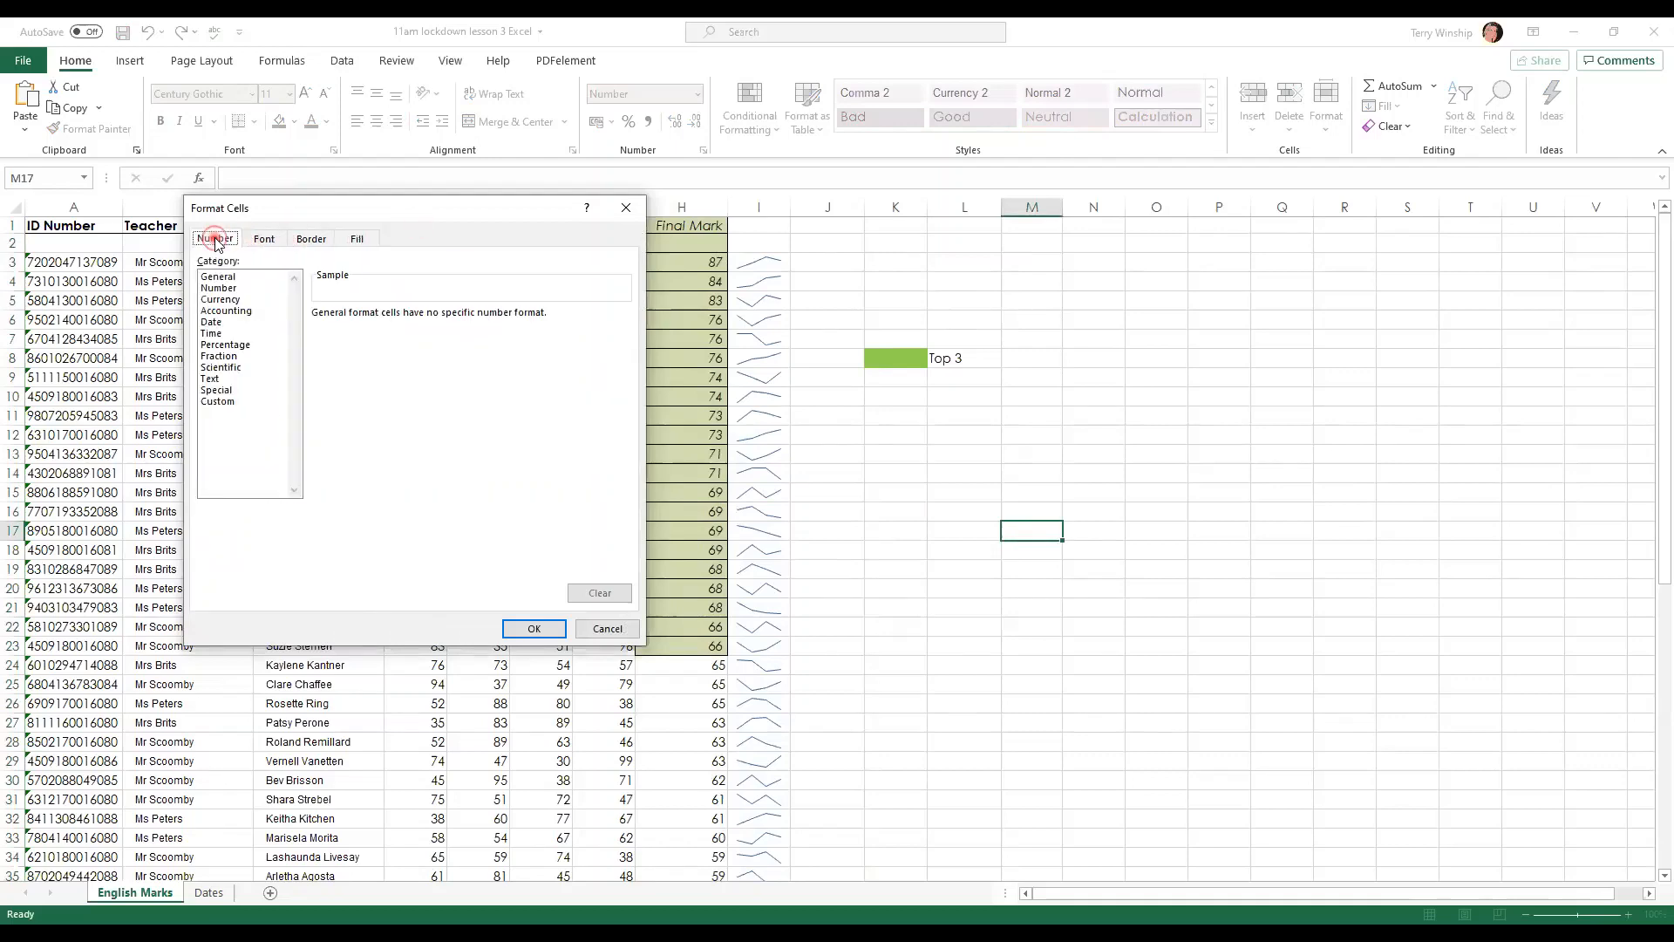
{"action": "left_click", "coordinate": [601, 631]}
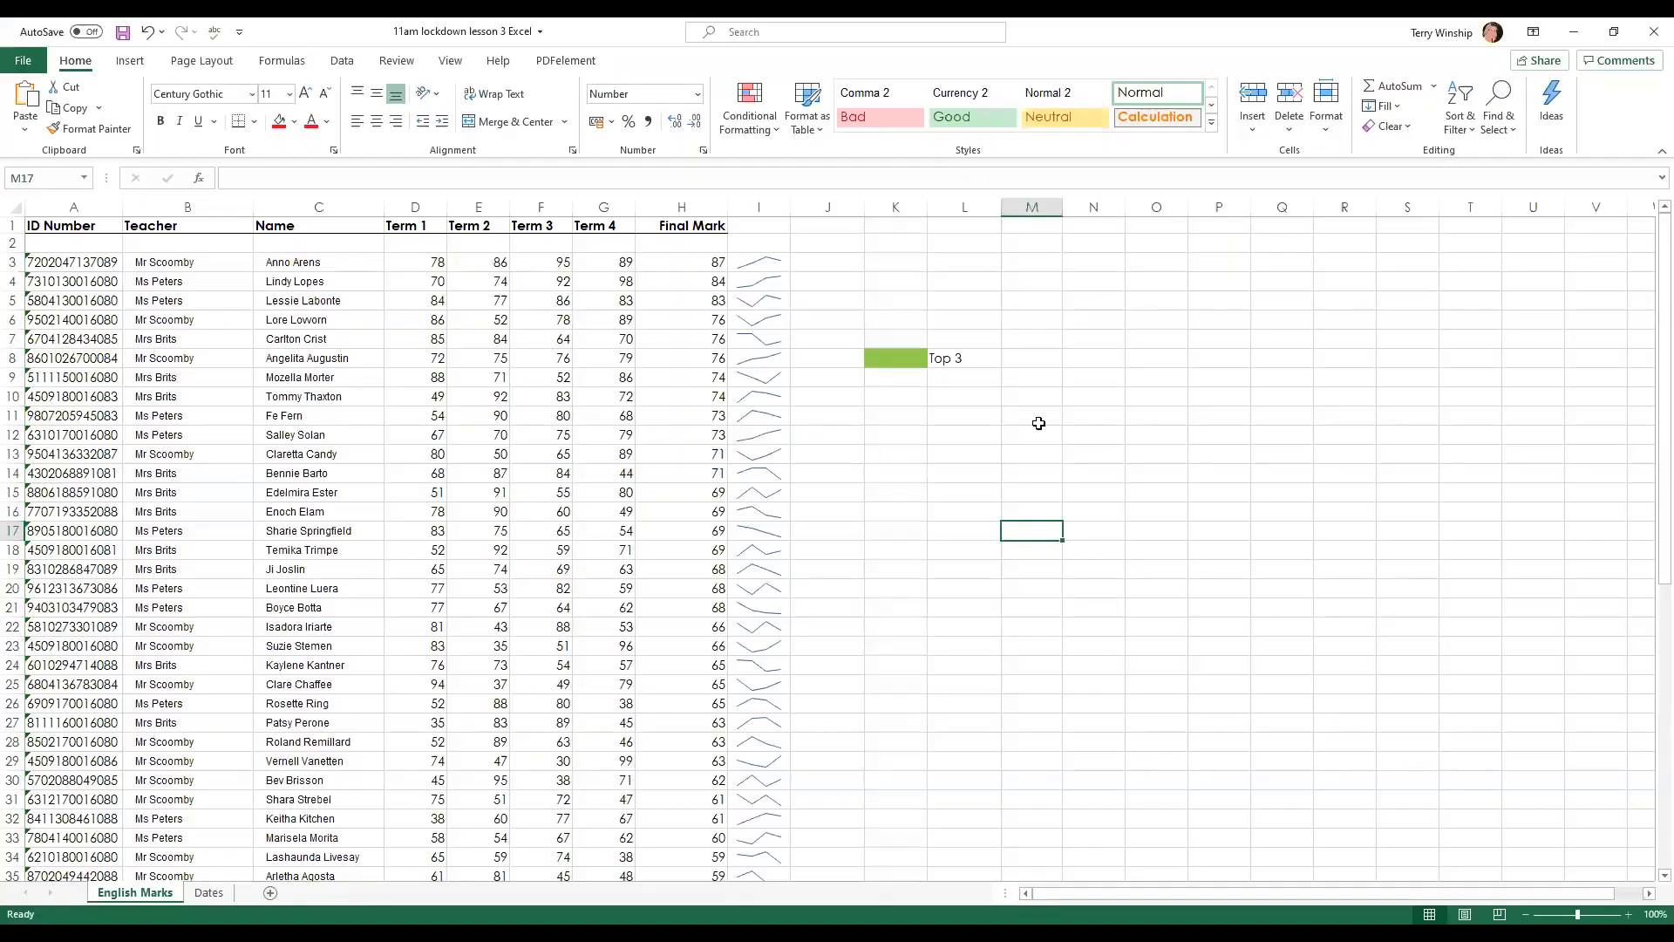
Step: Delete the sparkline column I beside the Final Mark column
{"action": "left_click", "coordinate": [763, 208]}
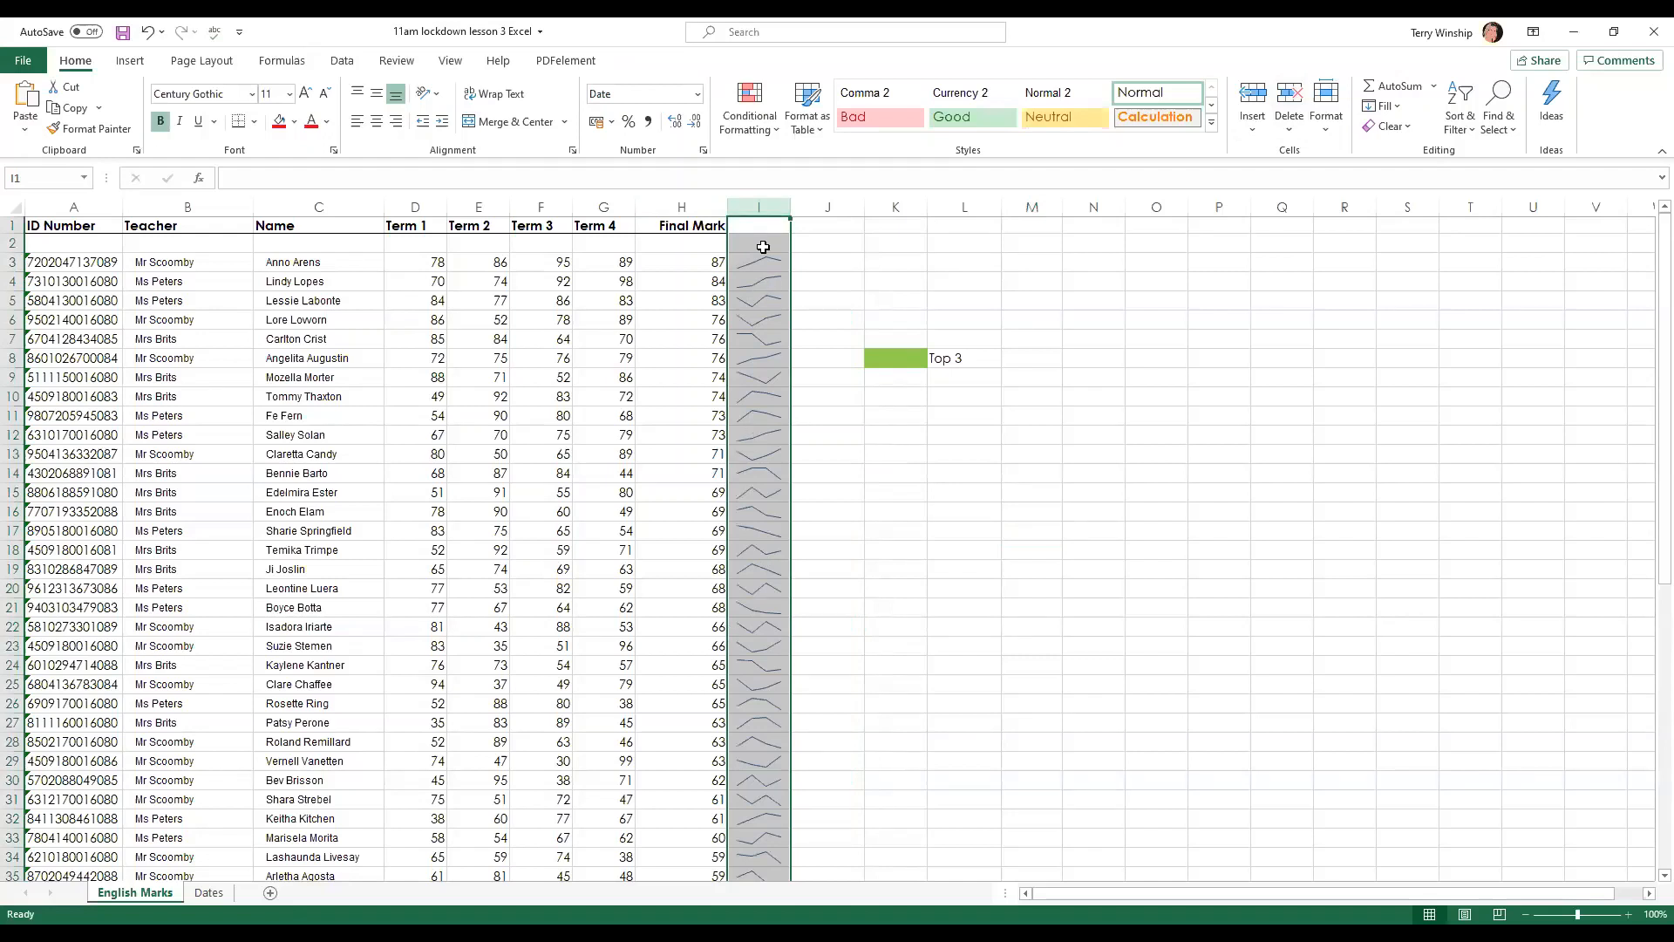
{"action": "left_click", "coordinate": [1288, 96]}
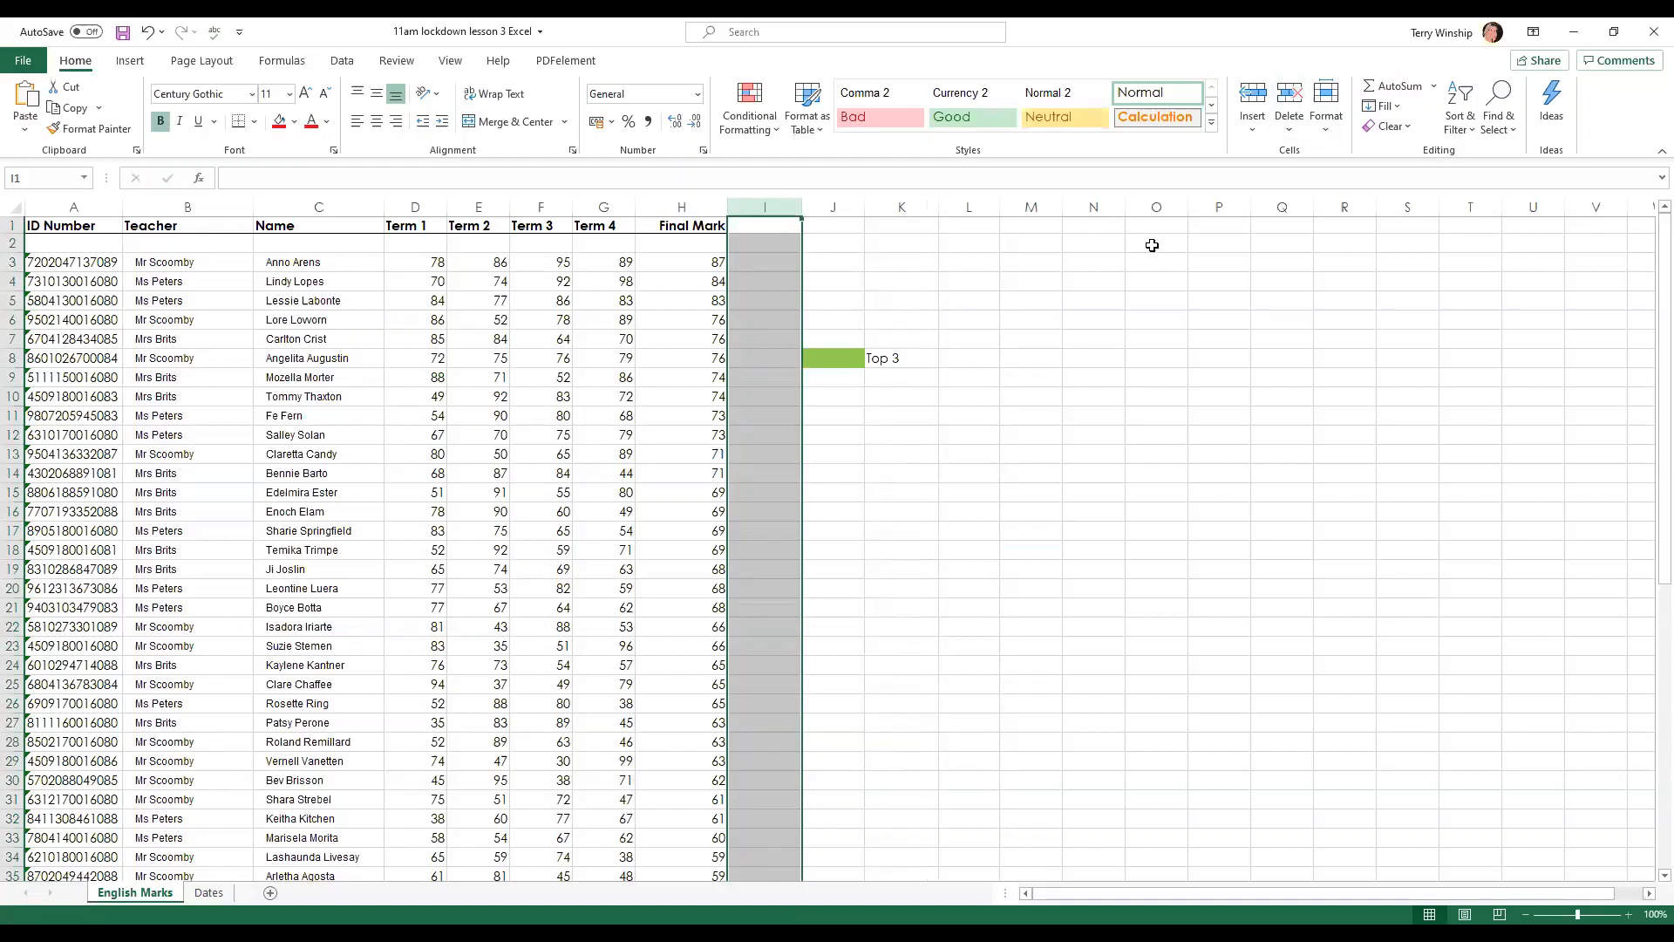
Step: Delete columns J and K, which hold the green Top 3 legend beside the marks
{"action": "left_click", "coordinate": [835, 359]}
{"action": "left_click", "coordinate": [827, 209]}
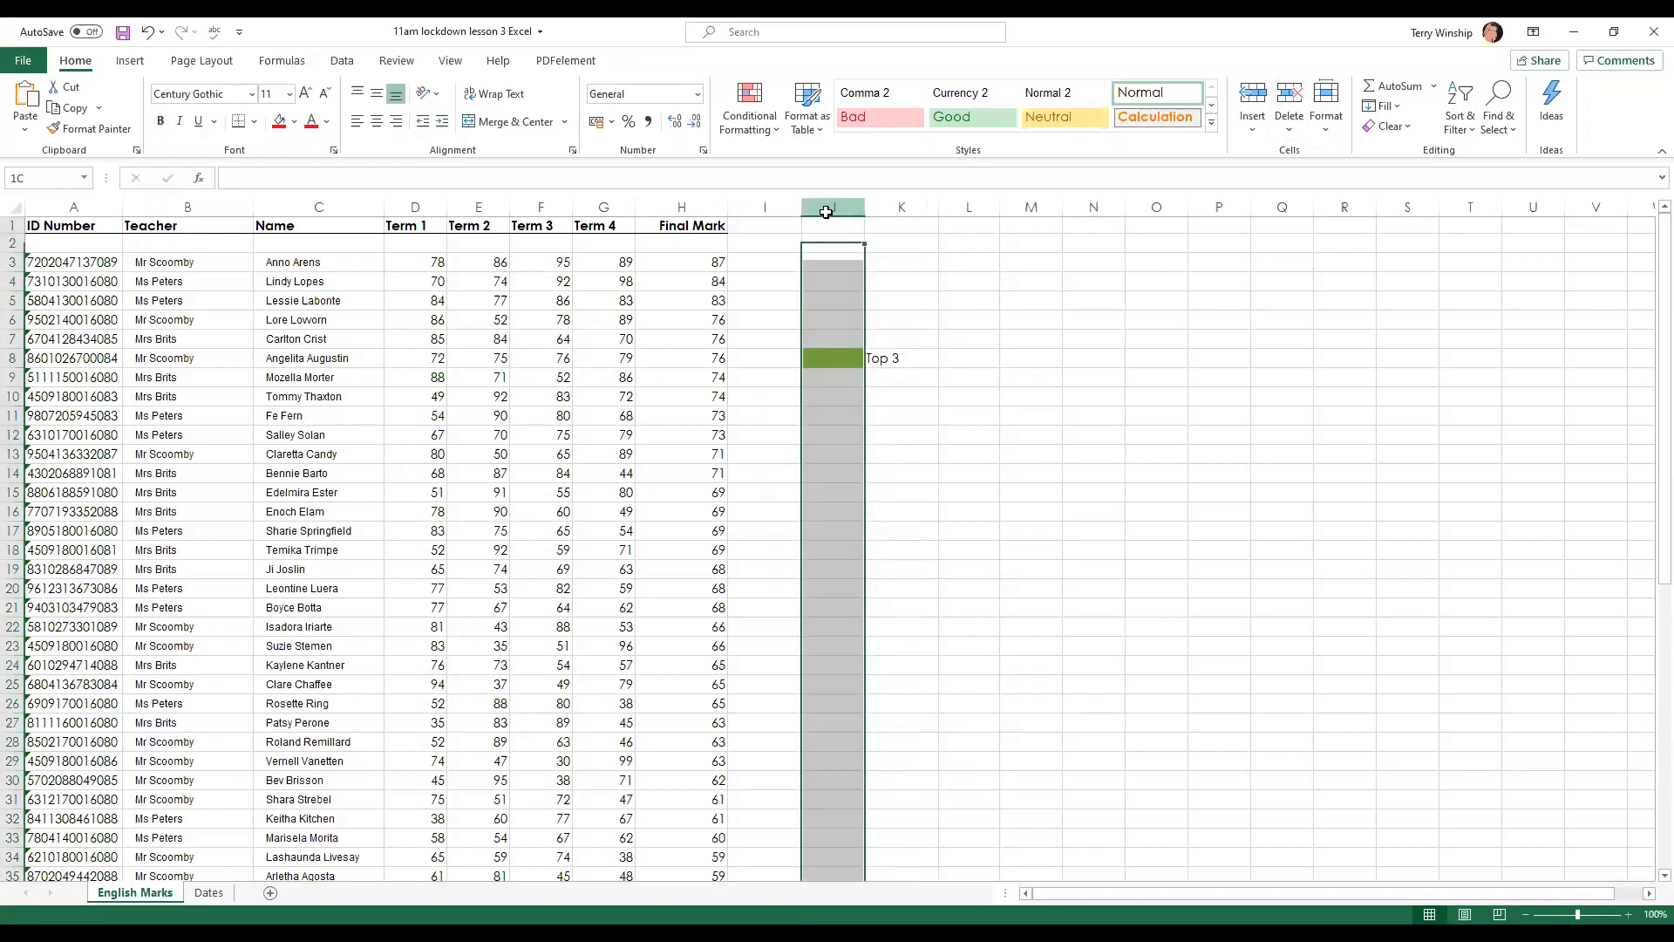
{"action": "left_click", "coordinate": [1289, 96]}
{"action": "left_click", "coordinate": [1036, 352]}
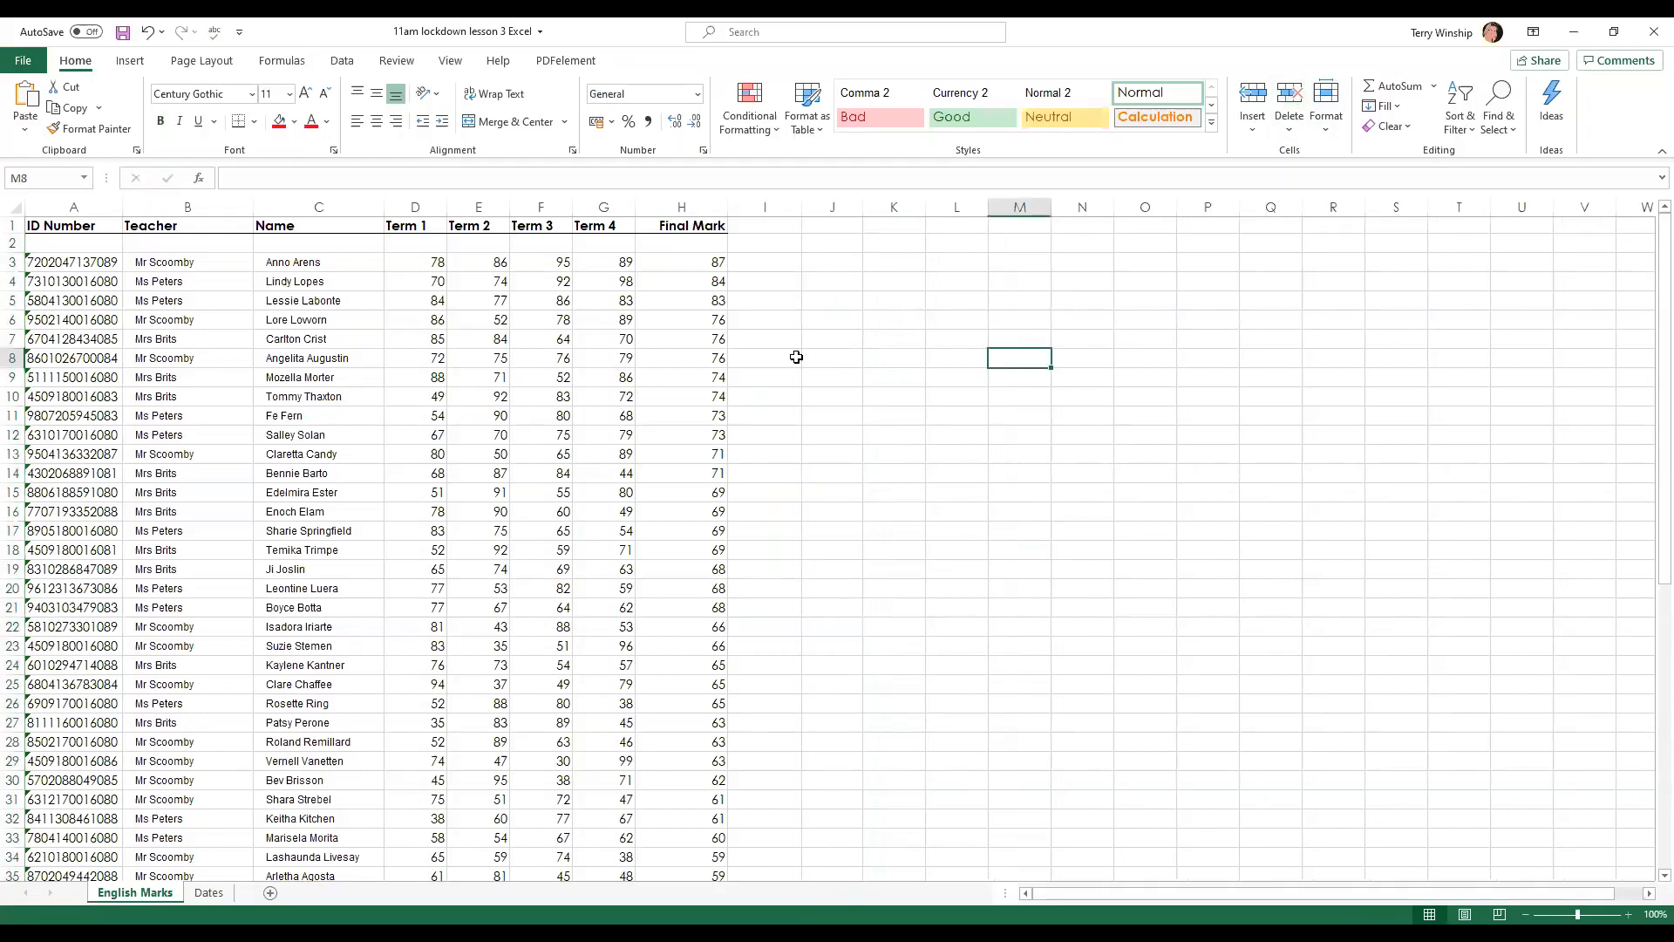
{"action": "left_click", "coordinate": [788, 264]}
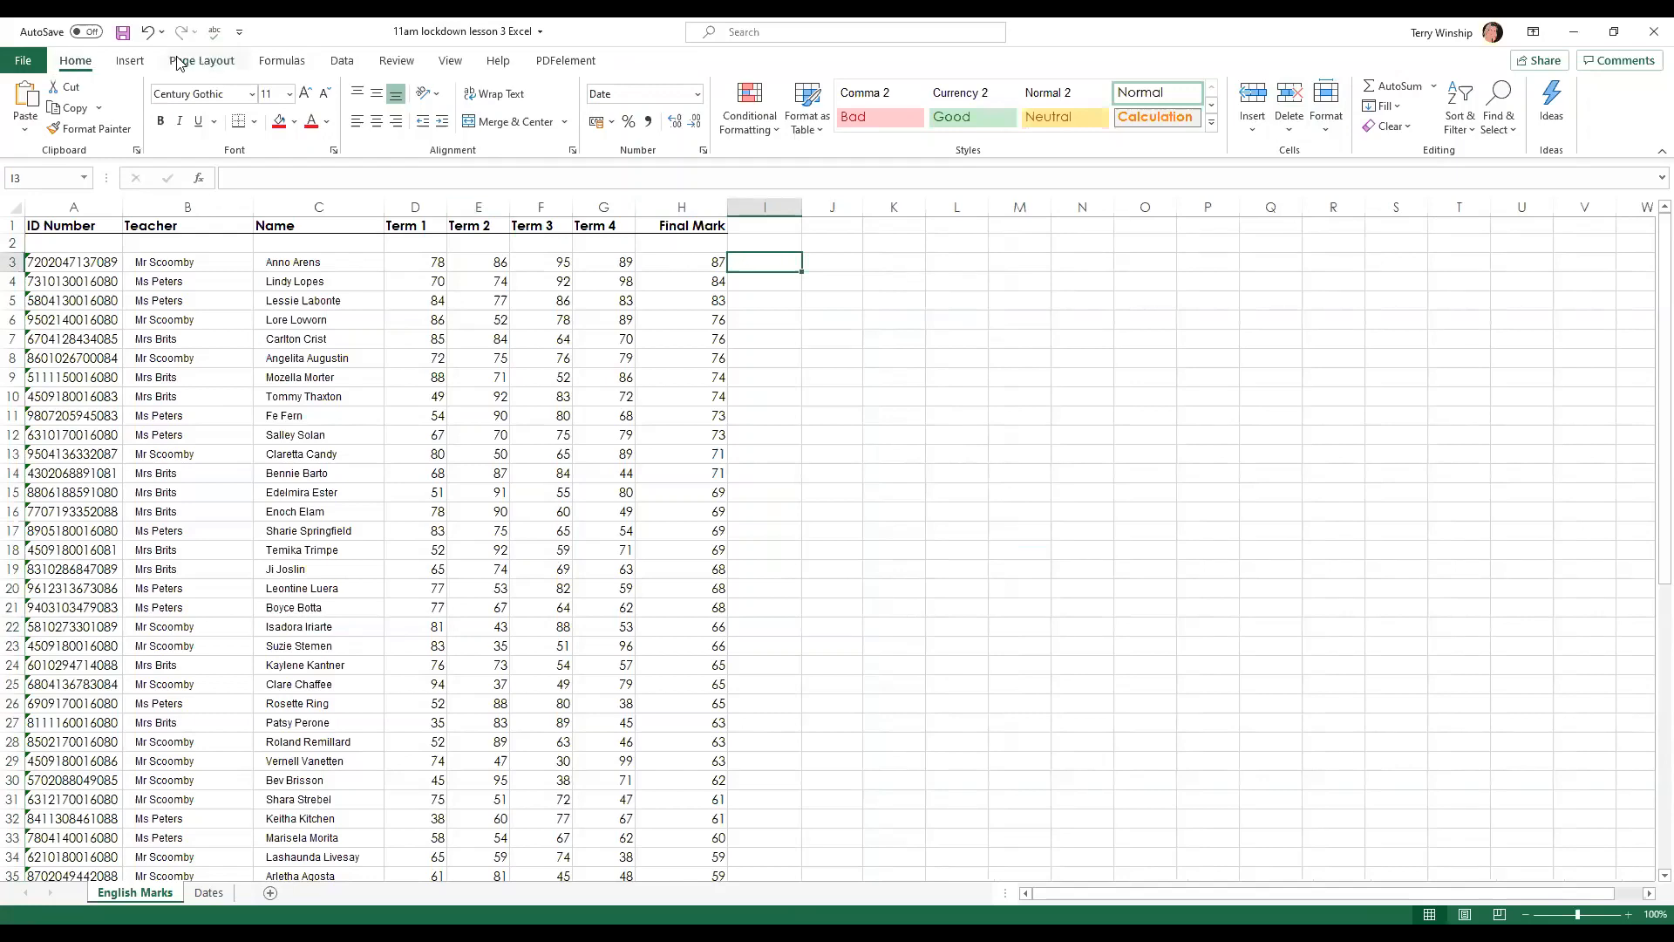
{"action": "left_click", "coordinate": [139, 65]}
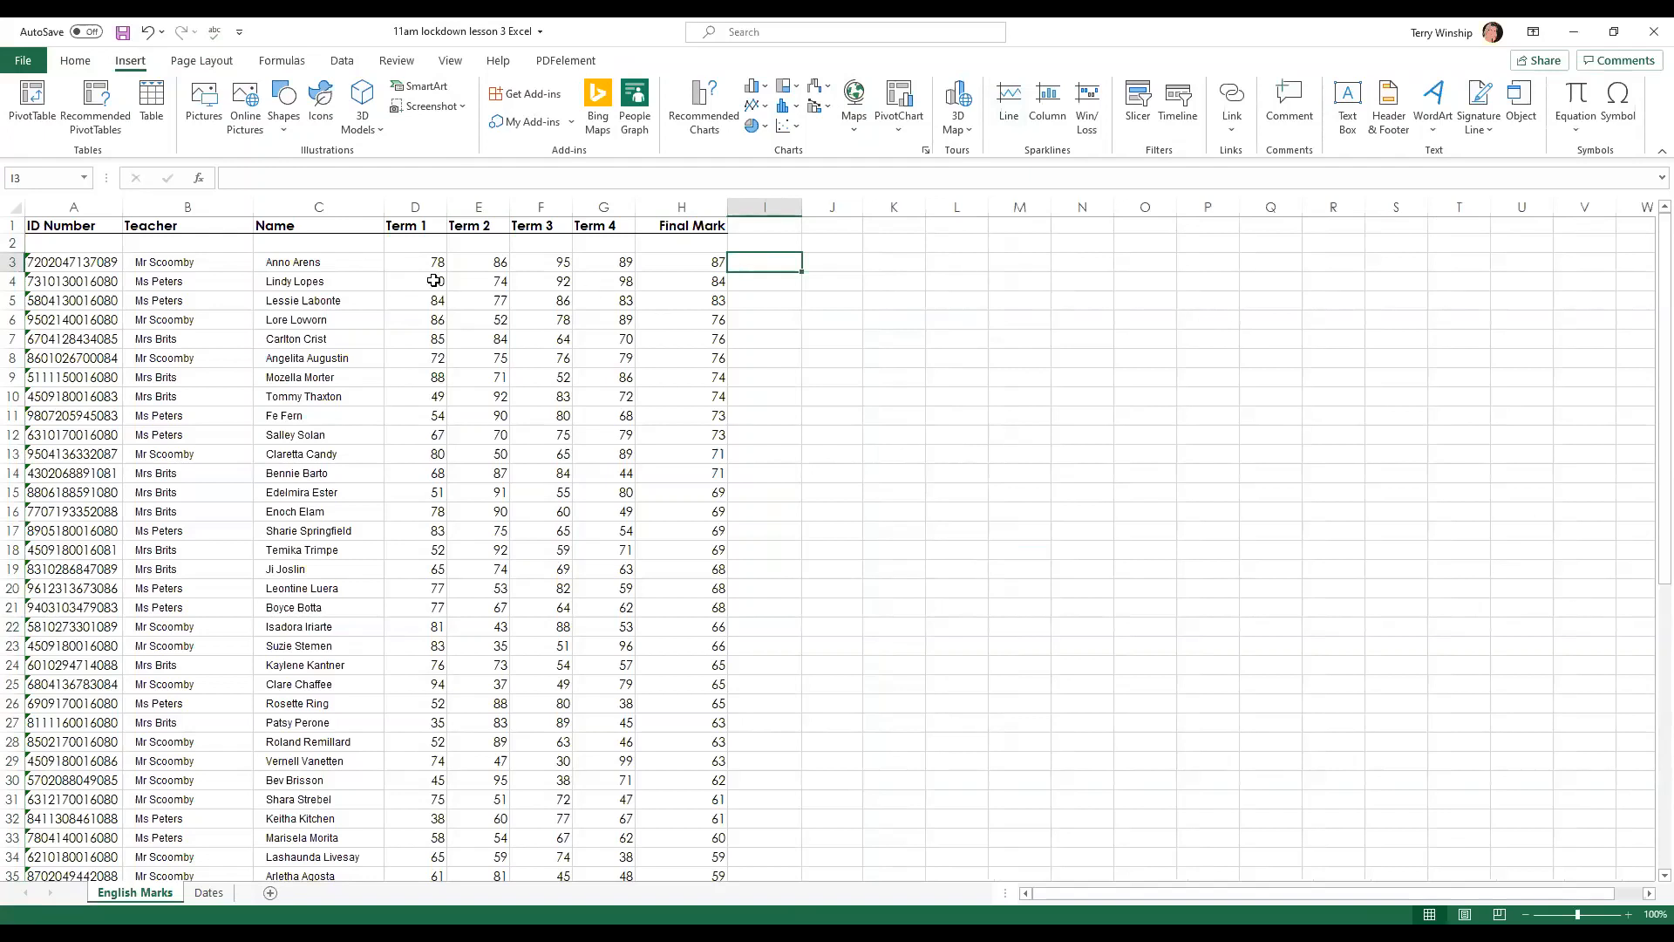
{"action": "left_click_drag", "start_coordinate": [414, 261], "coordinate": [614, 264]}
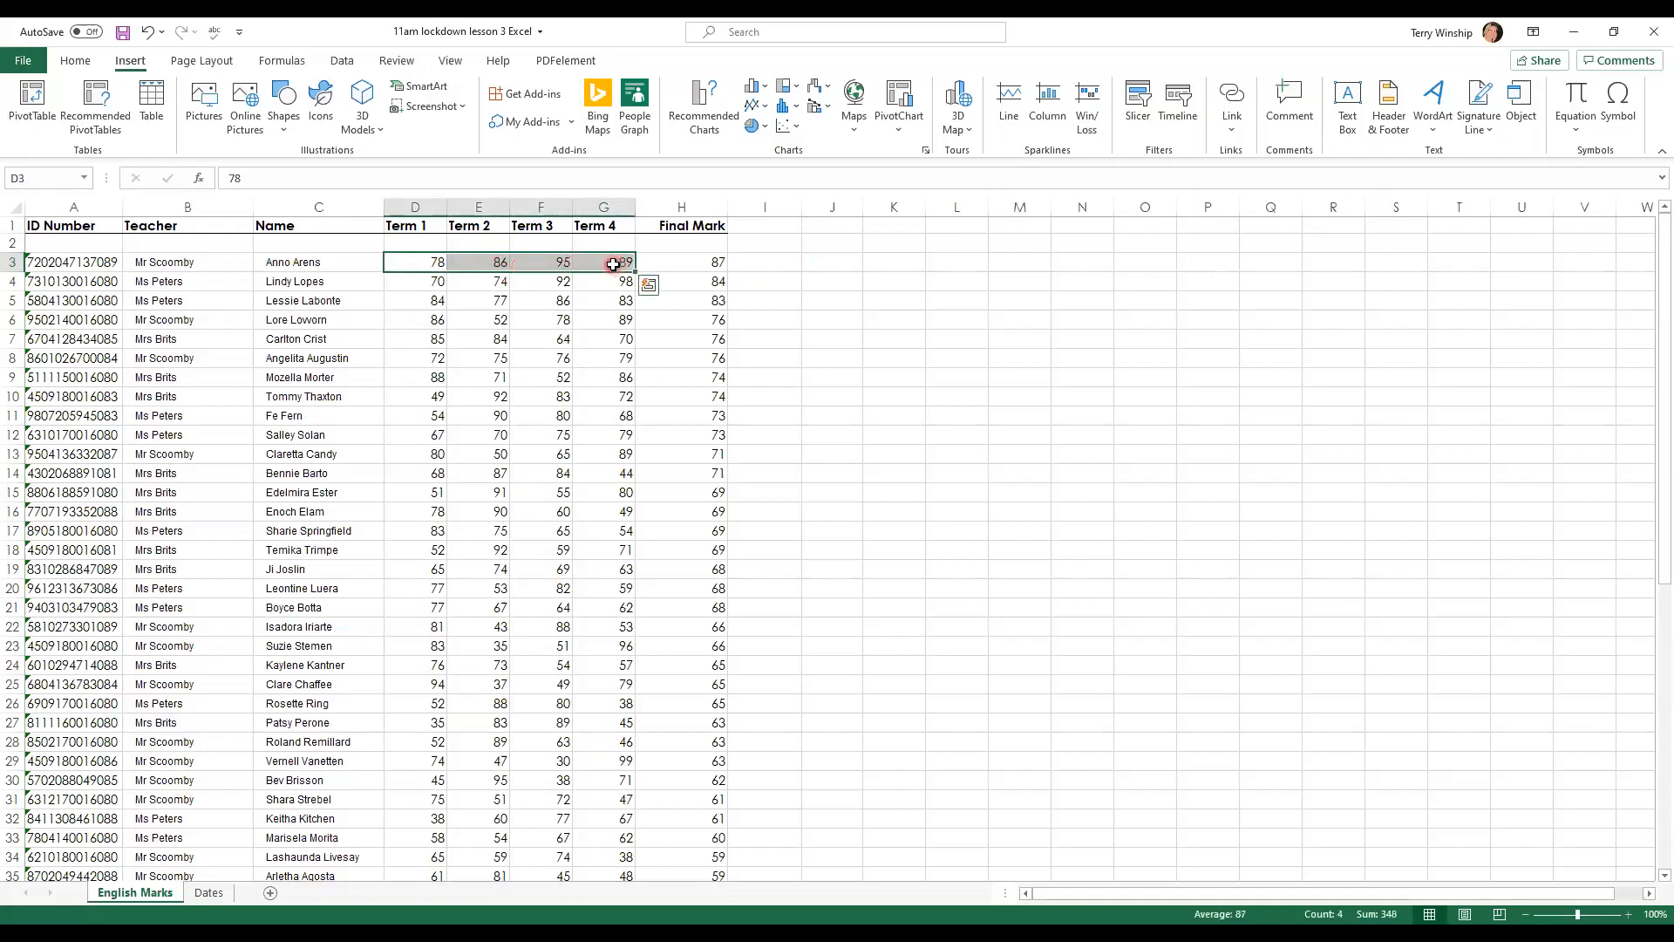
{"action": "left_click", "coordinate": [783, 265]}
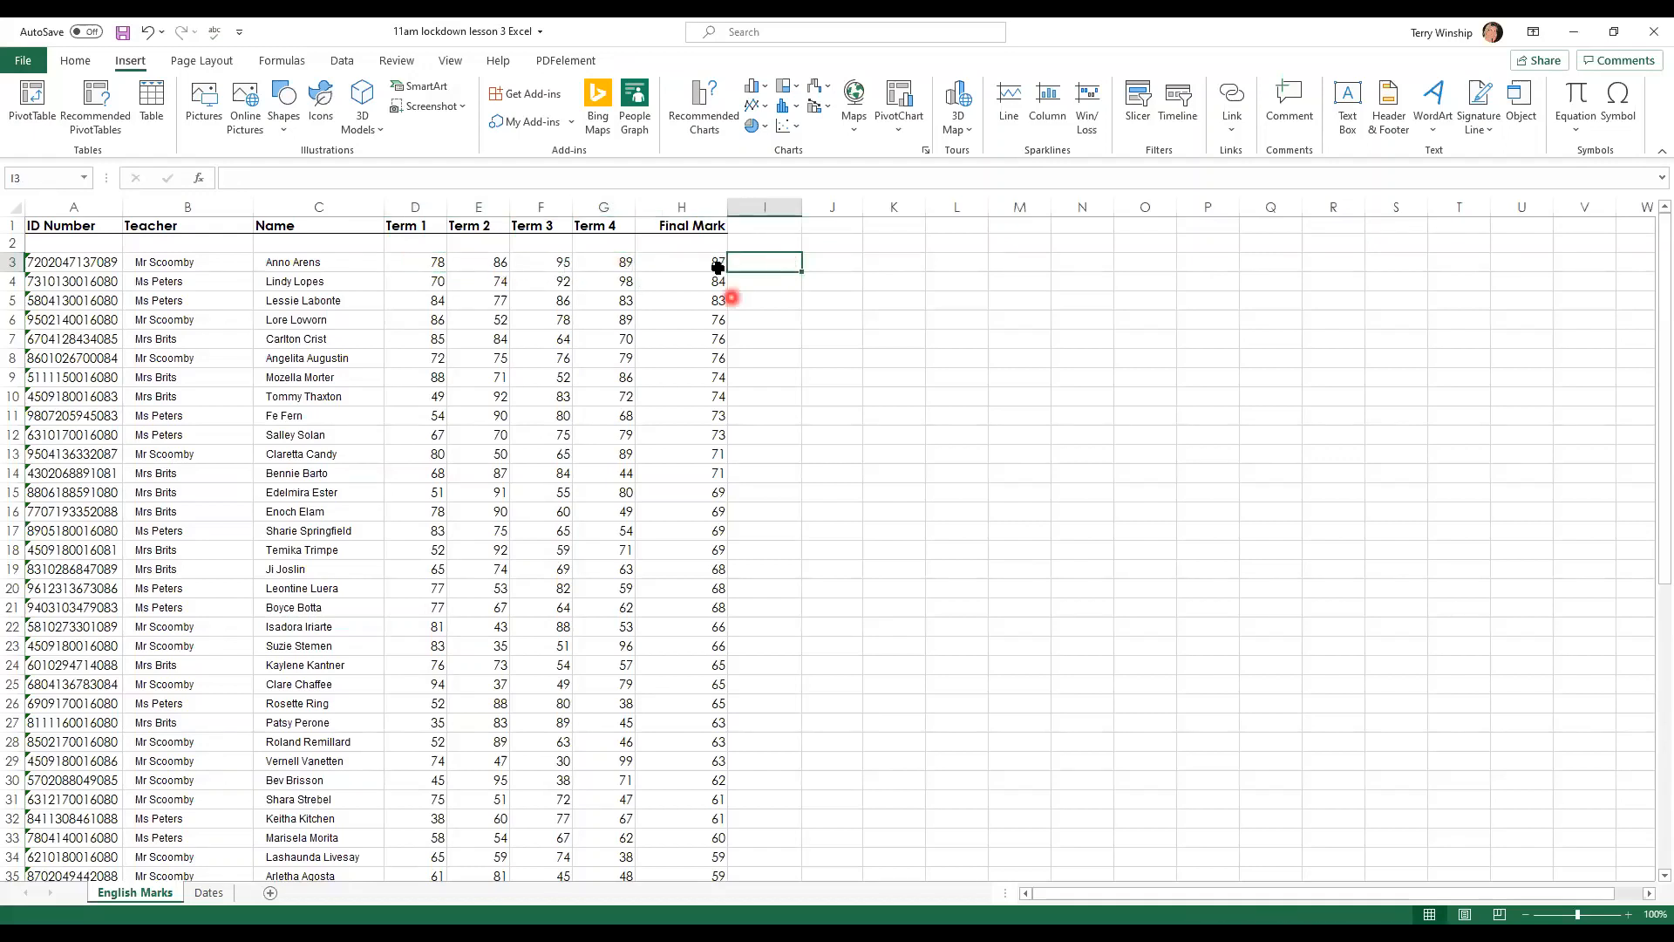
Step: Move the Final Mark column from H to I, freeing an empty column beside Term 4
{"action": "left_click", "coordinate": [681, 207]}
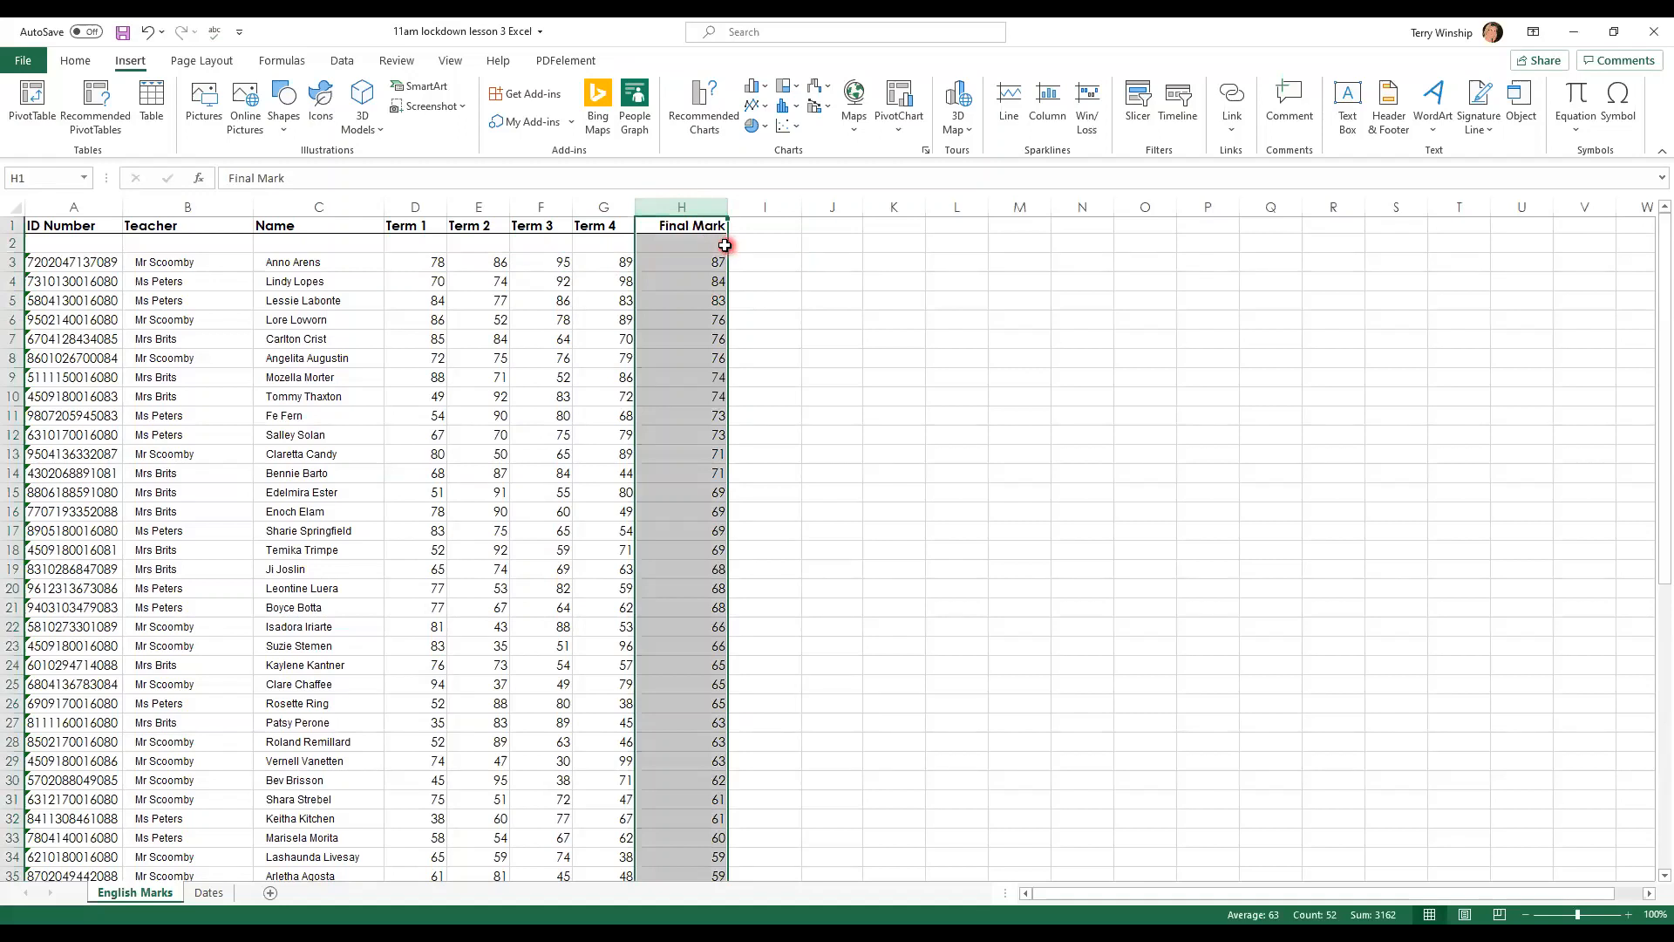
{"action": "left_click_drag", "start_coordinate": [728, 251], "coordinate": [770, 254]}
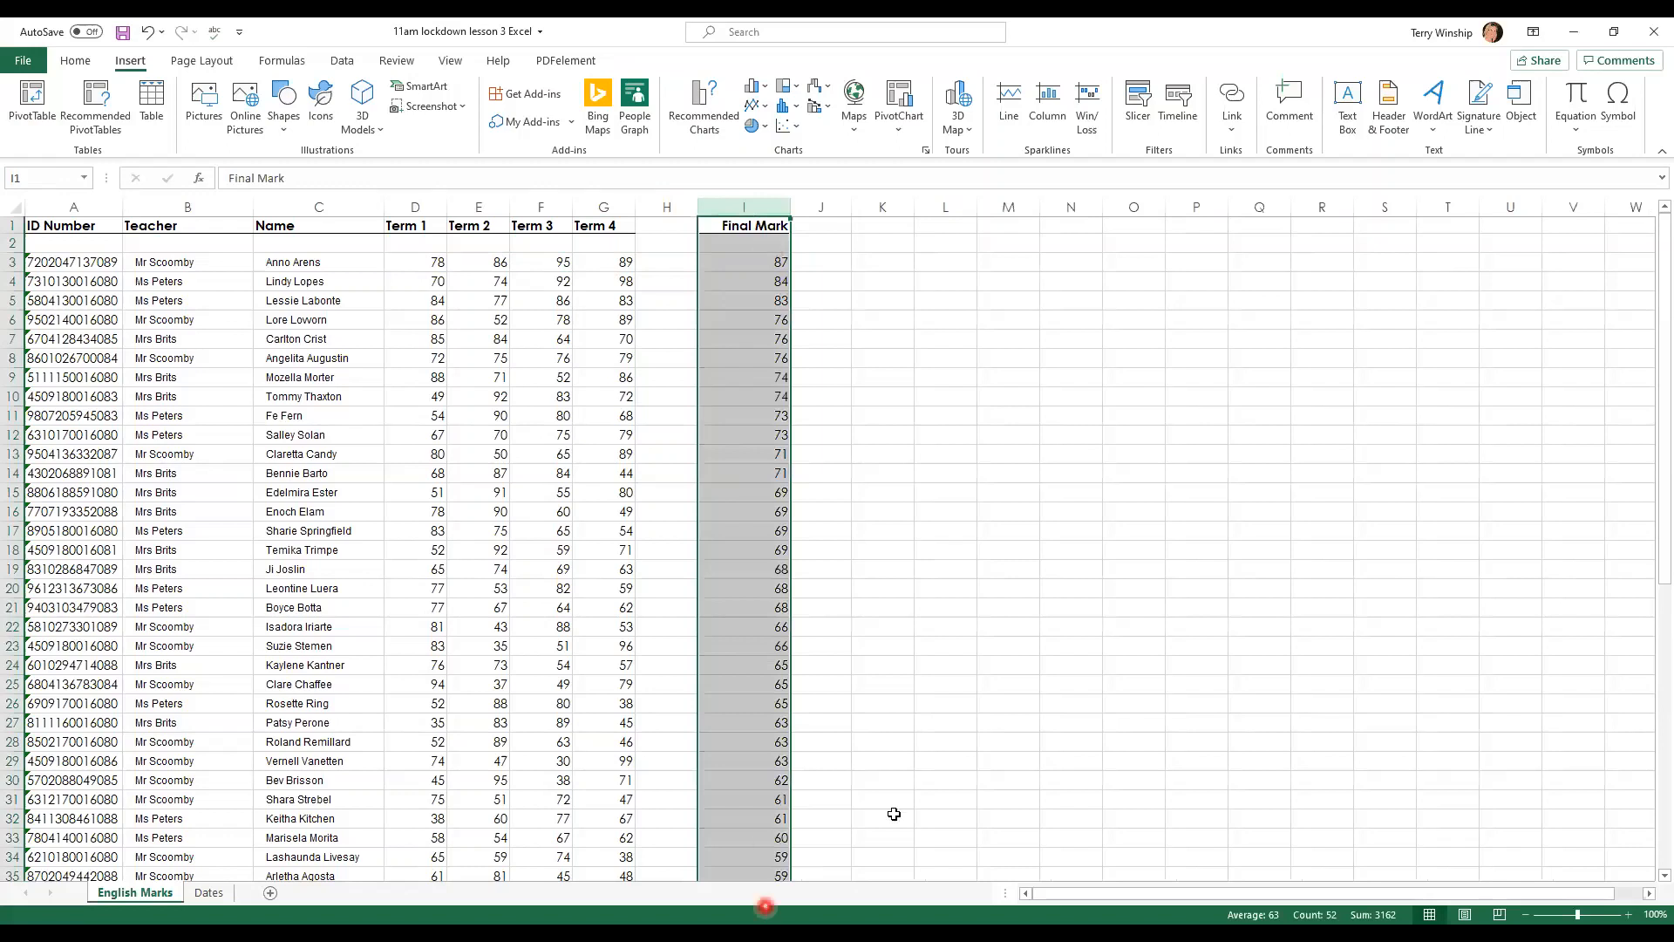
{"action": "left_click", "coordinate": [877, 672]}
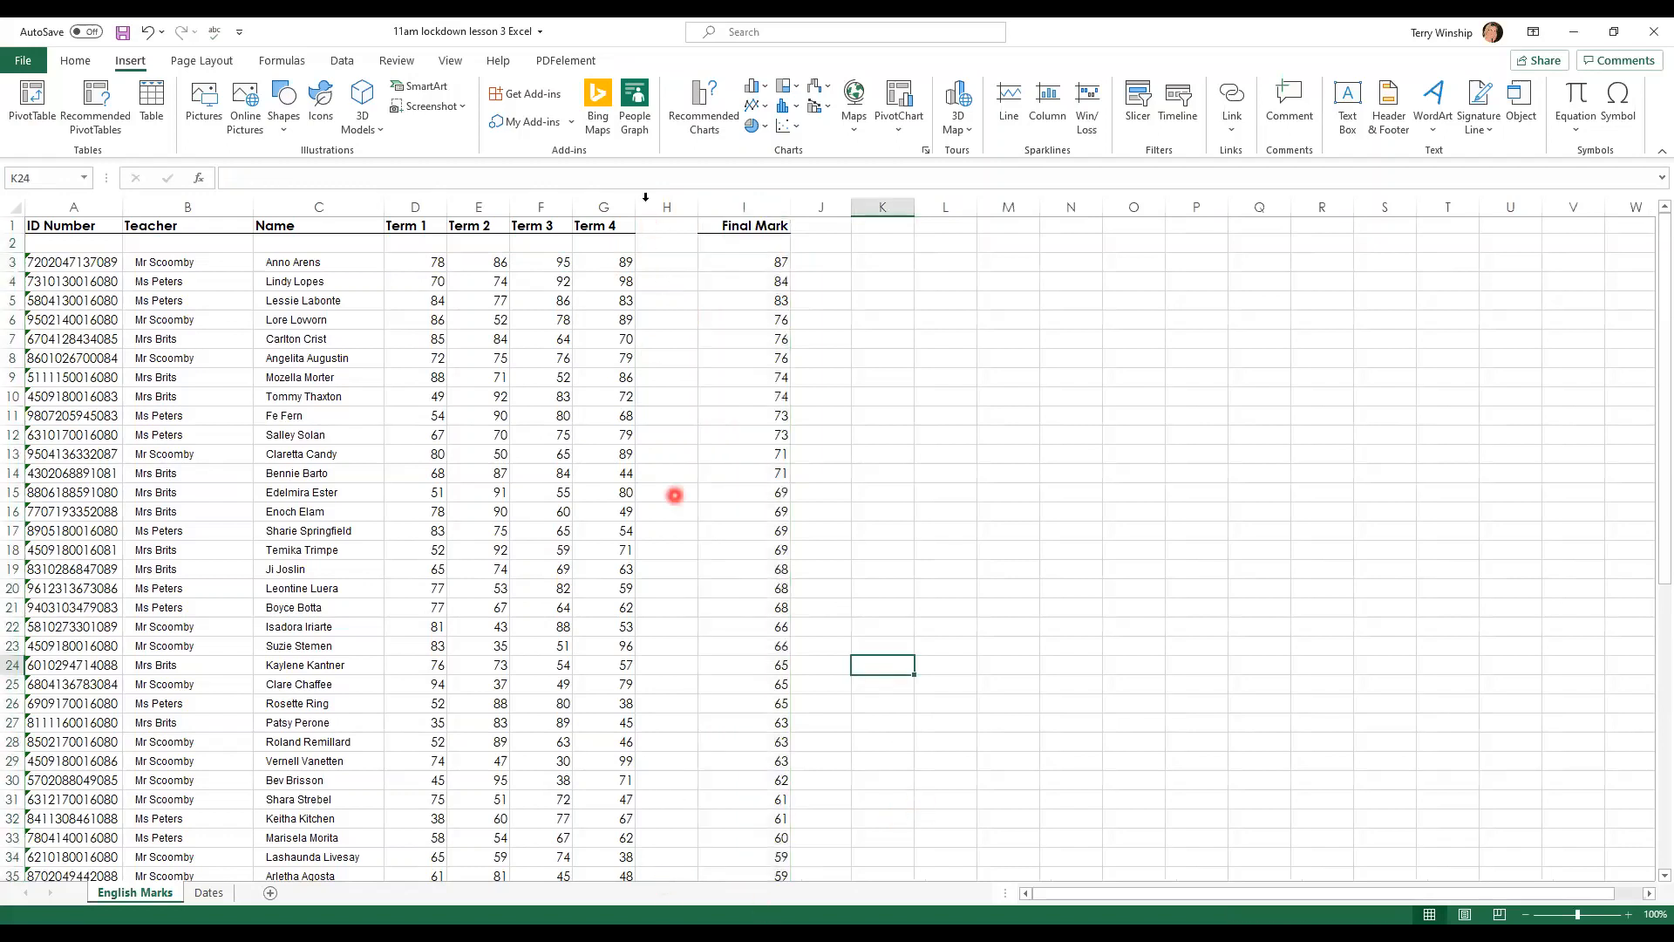
Step: Use Quick Analysis to add a line sparkline in H3 from the term marks in D3:G3
{"action": "left_click", "coordinate": [656, 264]}
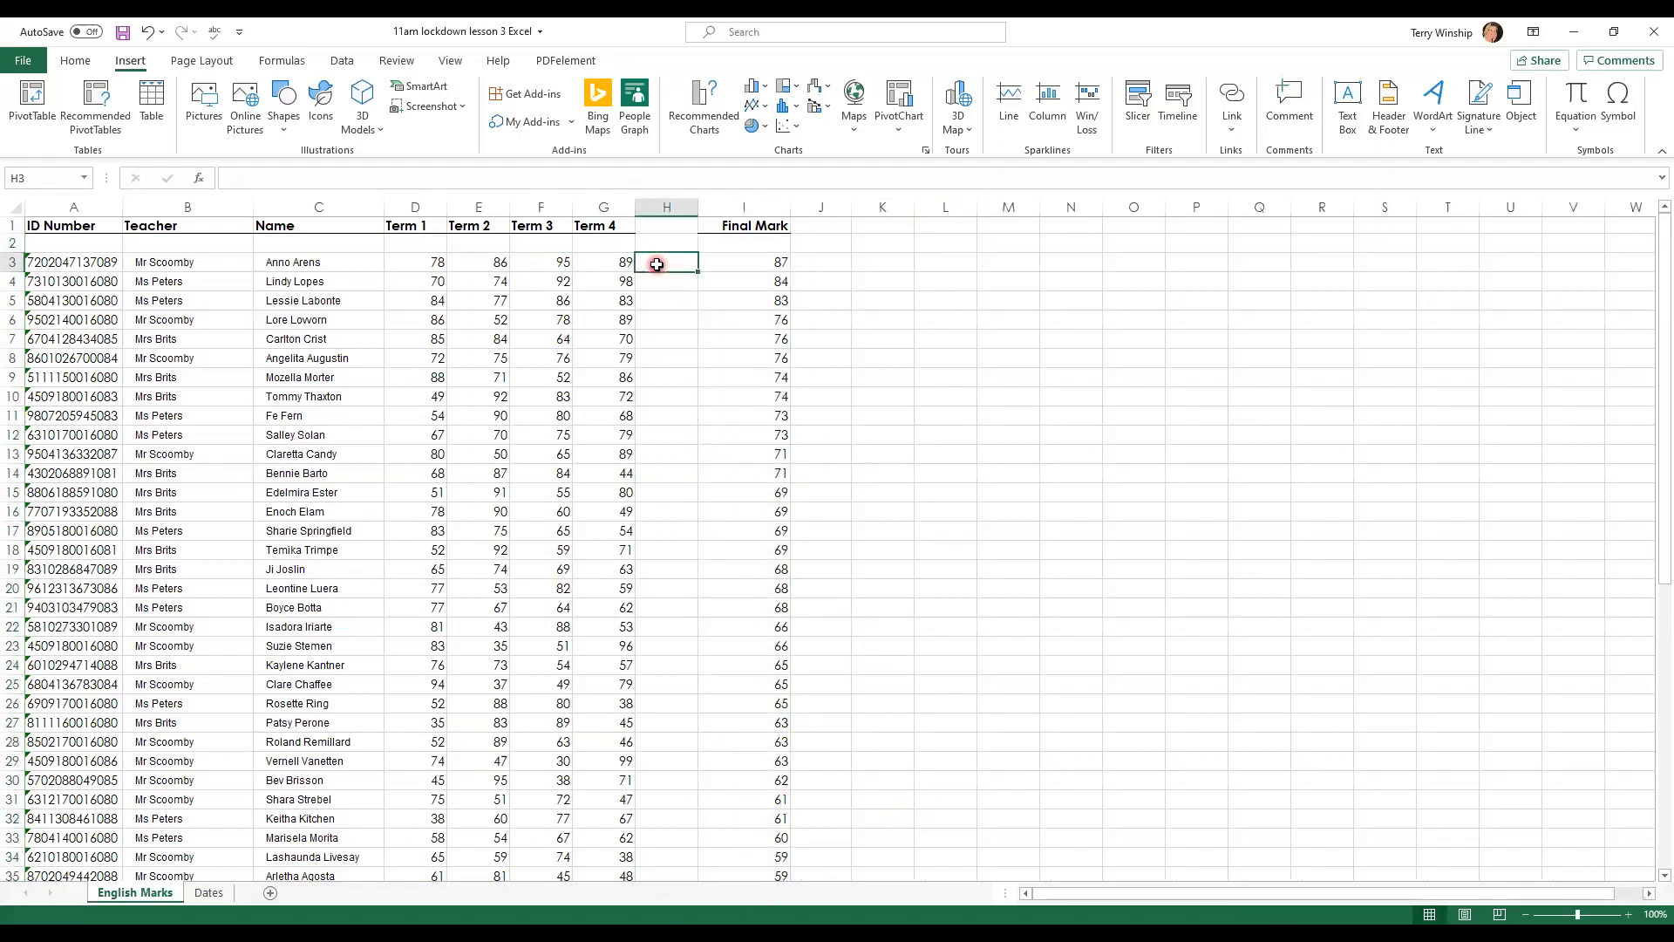
{"action": "left_click_drag", "start_coordinate": [422, 262], "coordinate": [603, 266]}
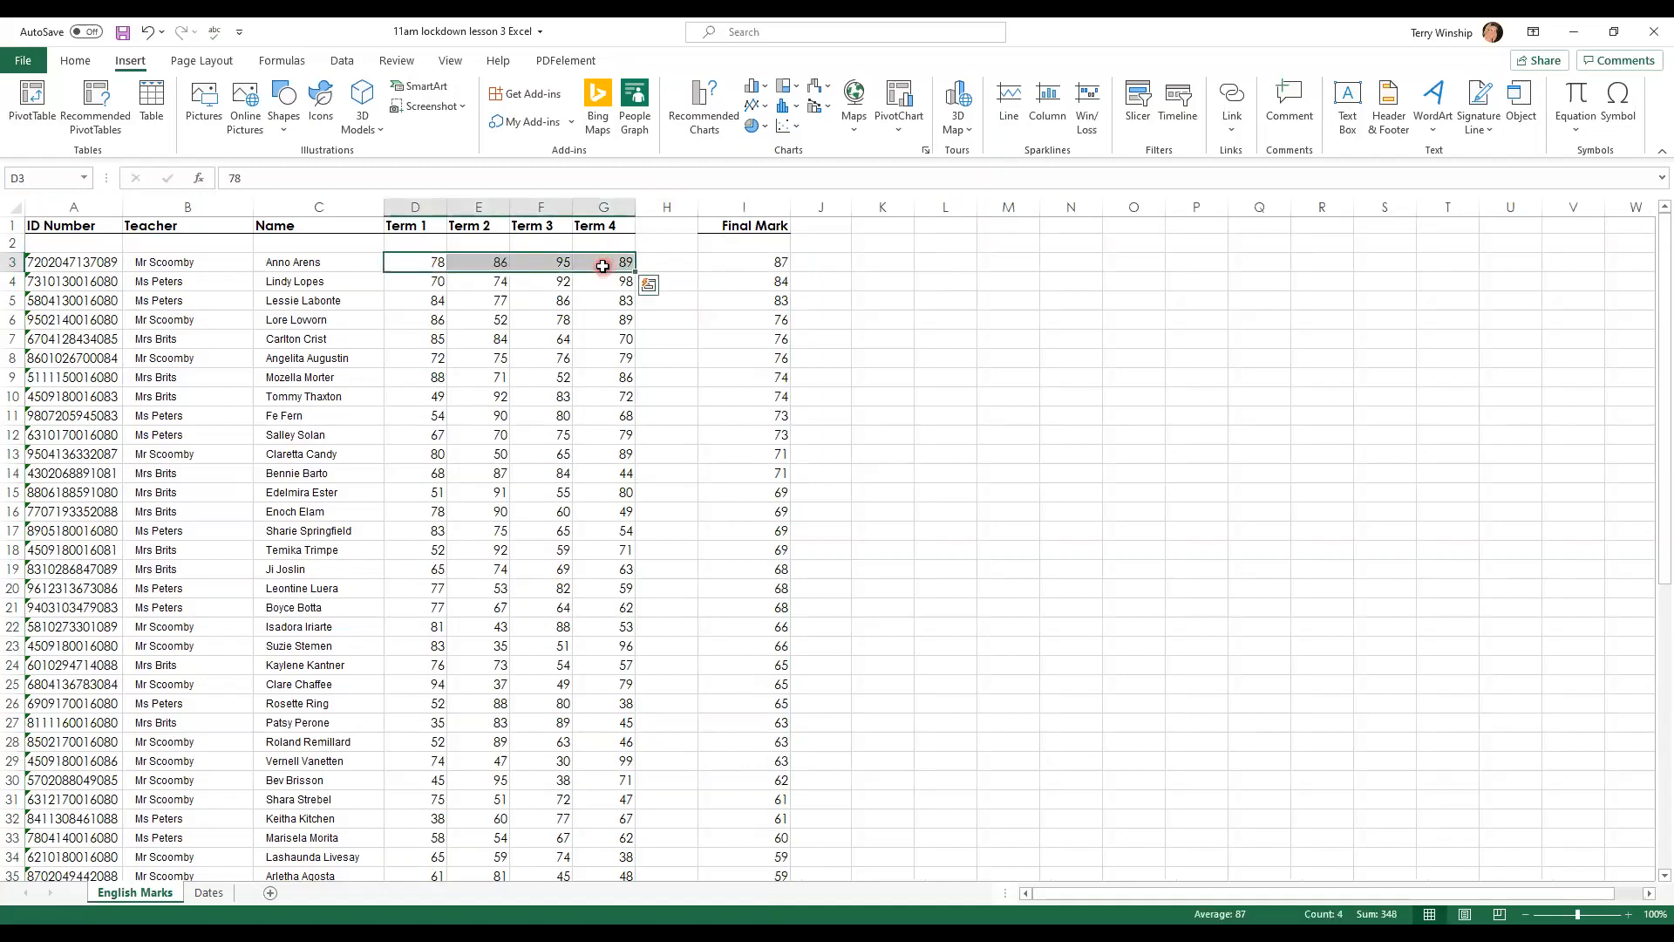
{"action": "left_click", "coordinate": [648, 285]}
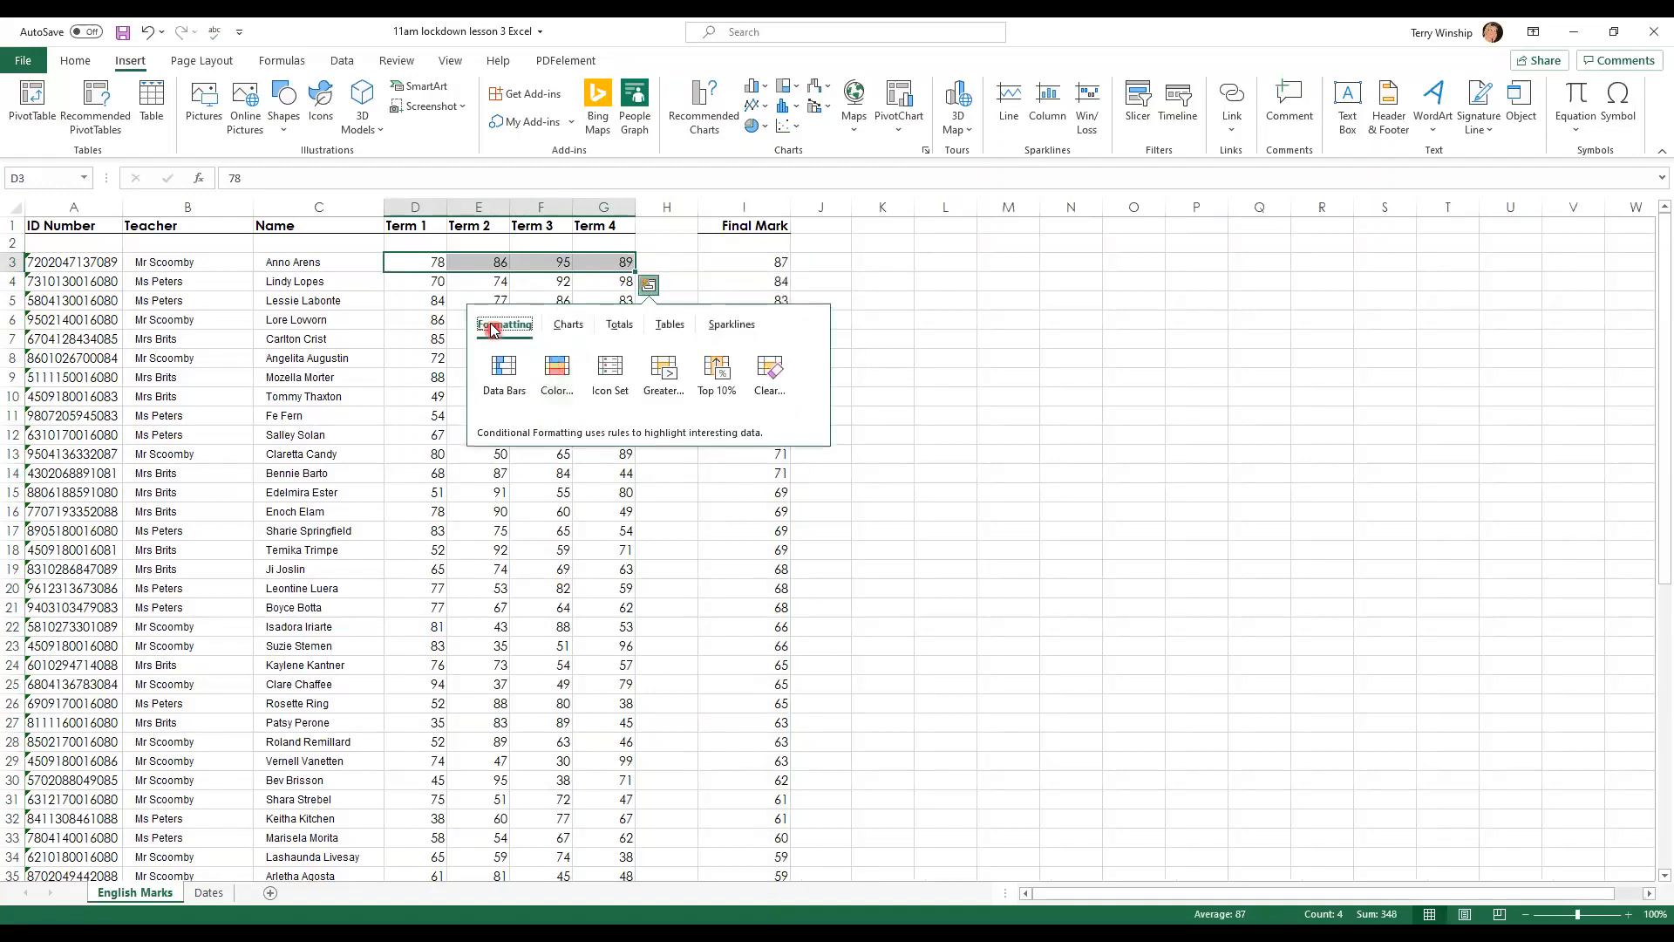
{"action": "left_click", "coordinate": [589, 324]}
{"action": "left_click", "coordinate": [620, 325]}
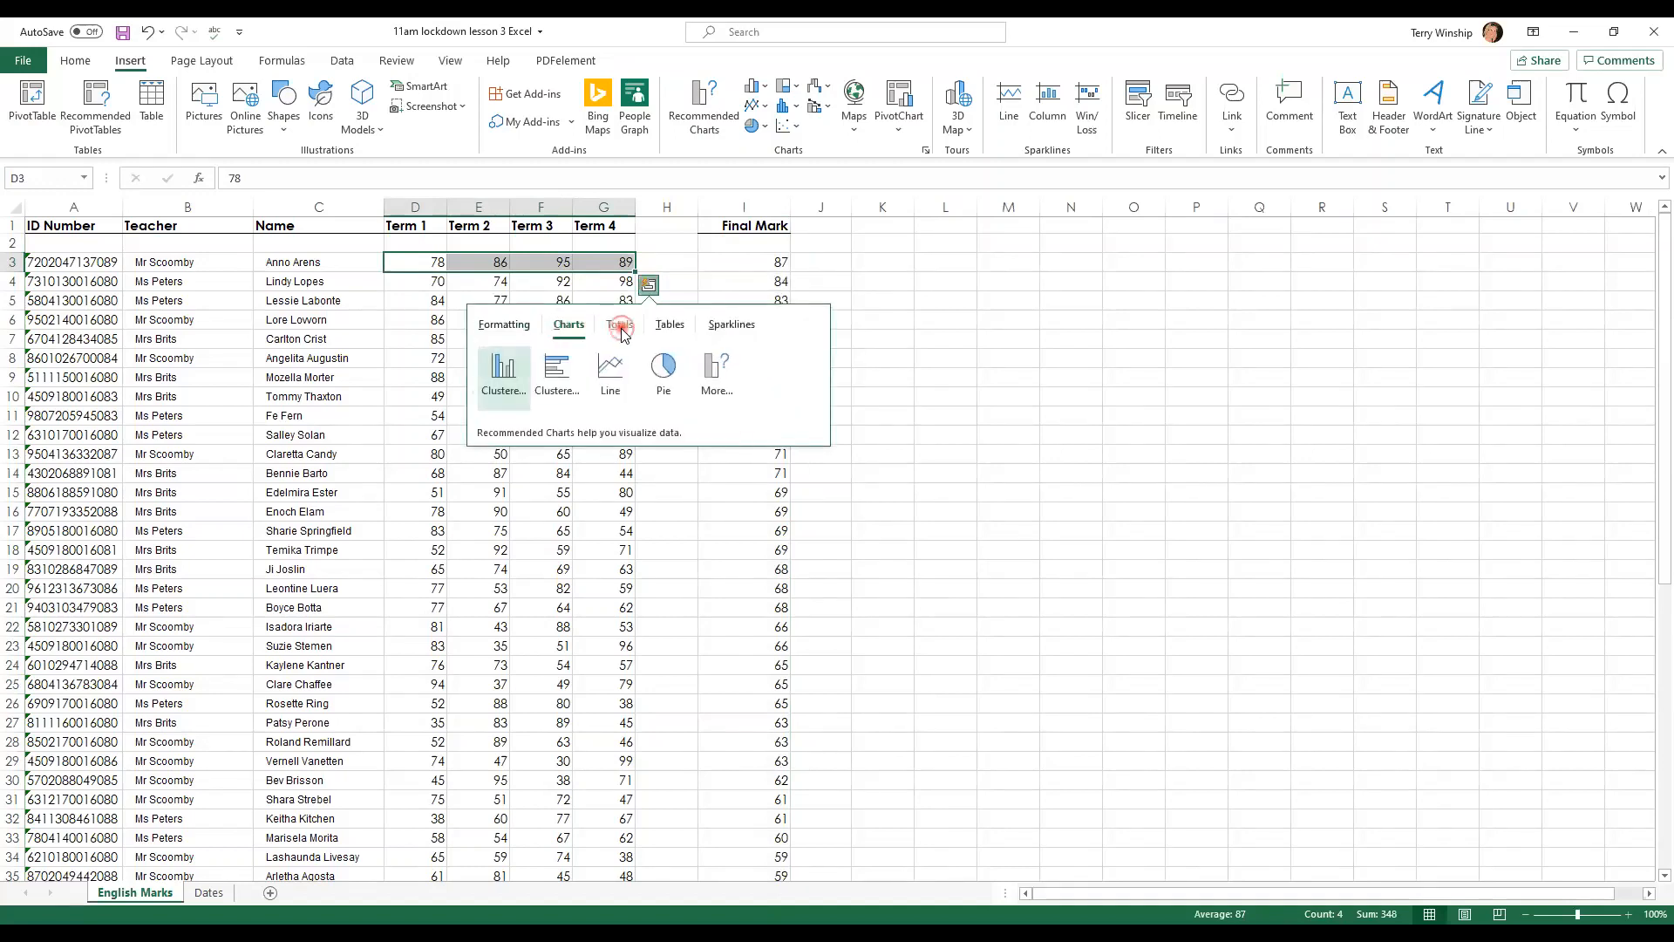
{"action": "left_click", "coordinate": [668, 325]}
{"action": "left_click", "coordinate": [727, 328]}
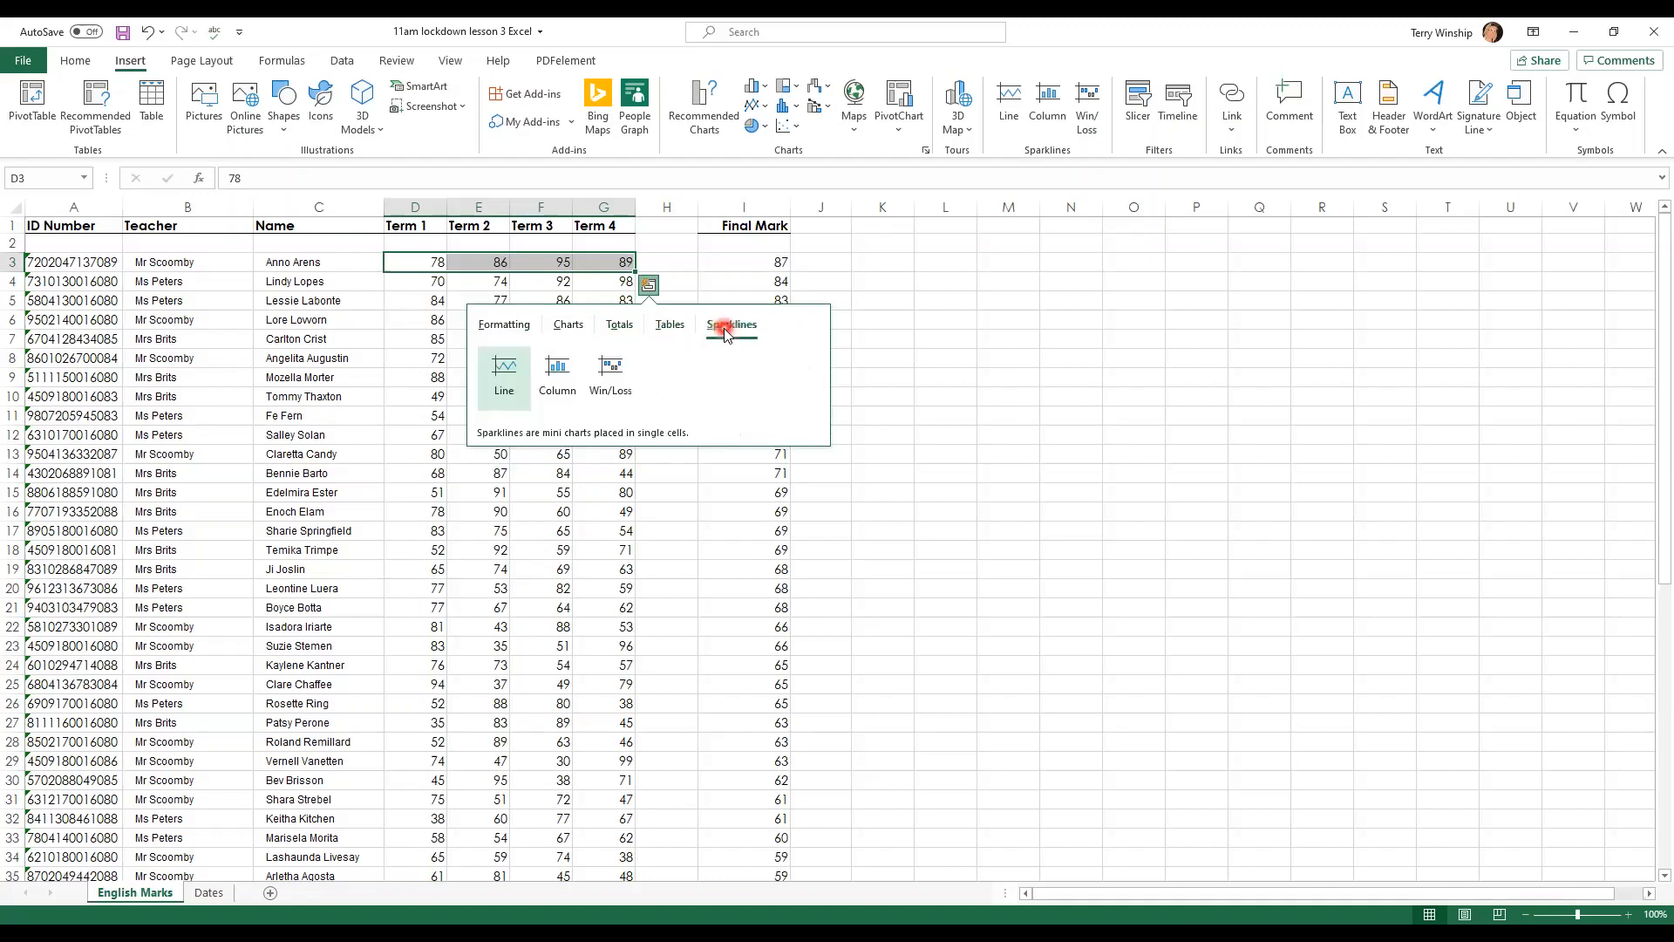
{"action": "left_click", "coordinate": [513, 375]}
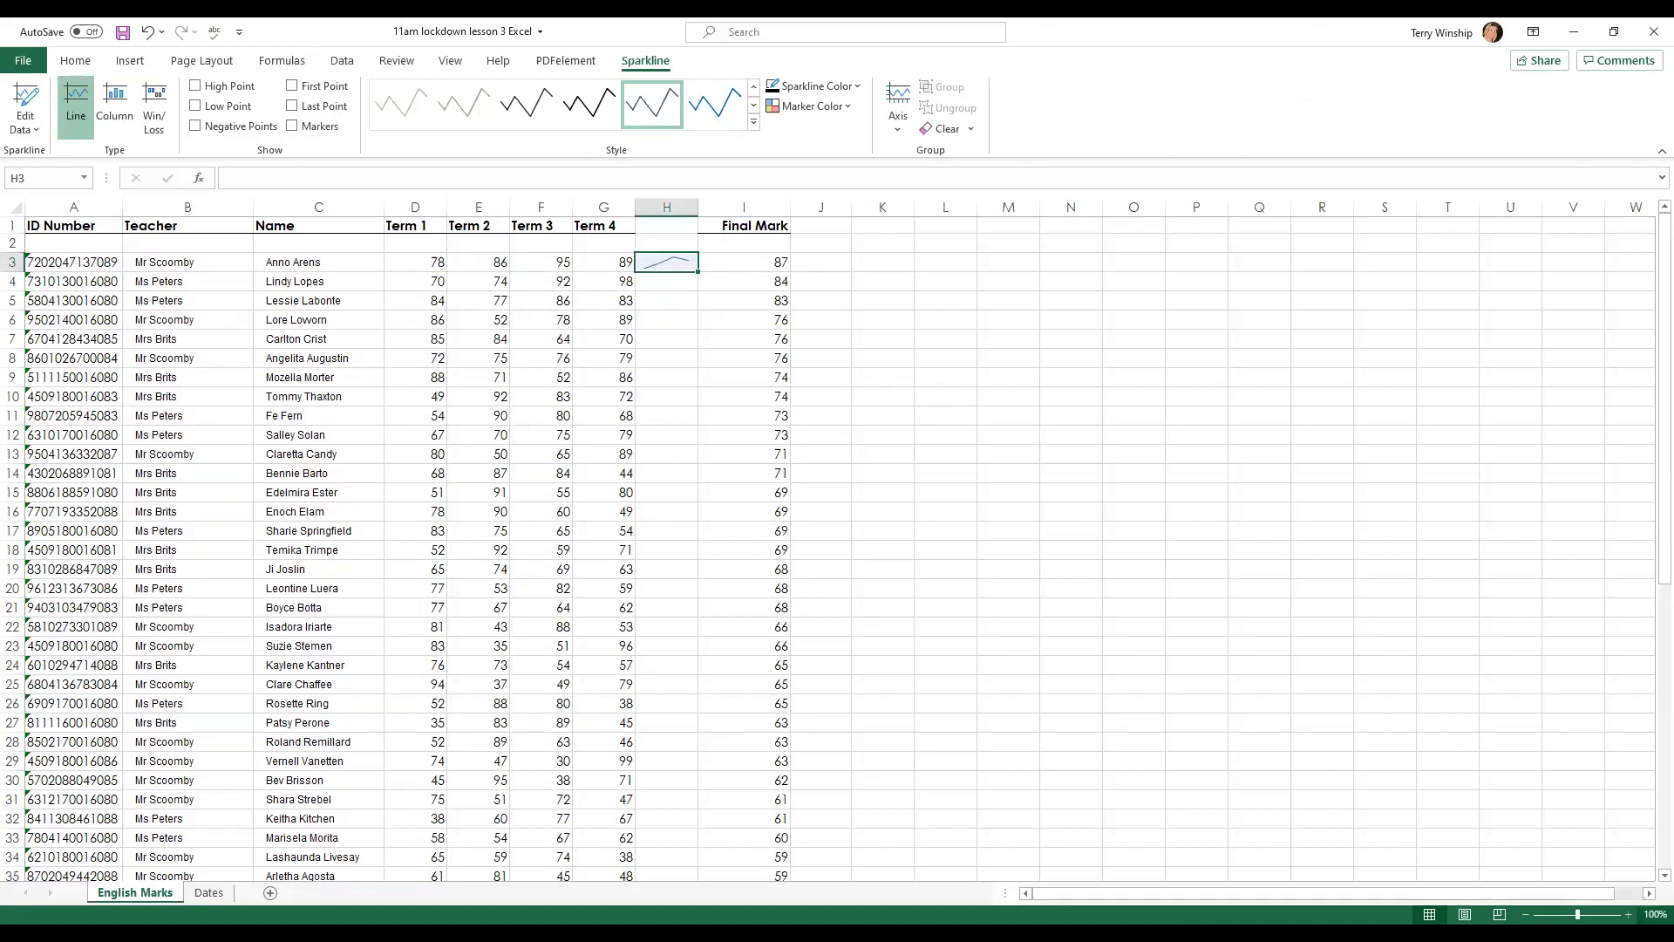
Step: Create a line sparkline in H4 using the data range D4:G4 and deselect it
{"action": "left_click", "coordinate": [1628, 915]}
{"action": "left_click", "coordinate": [1628, 915]}
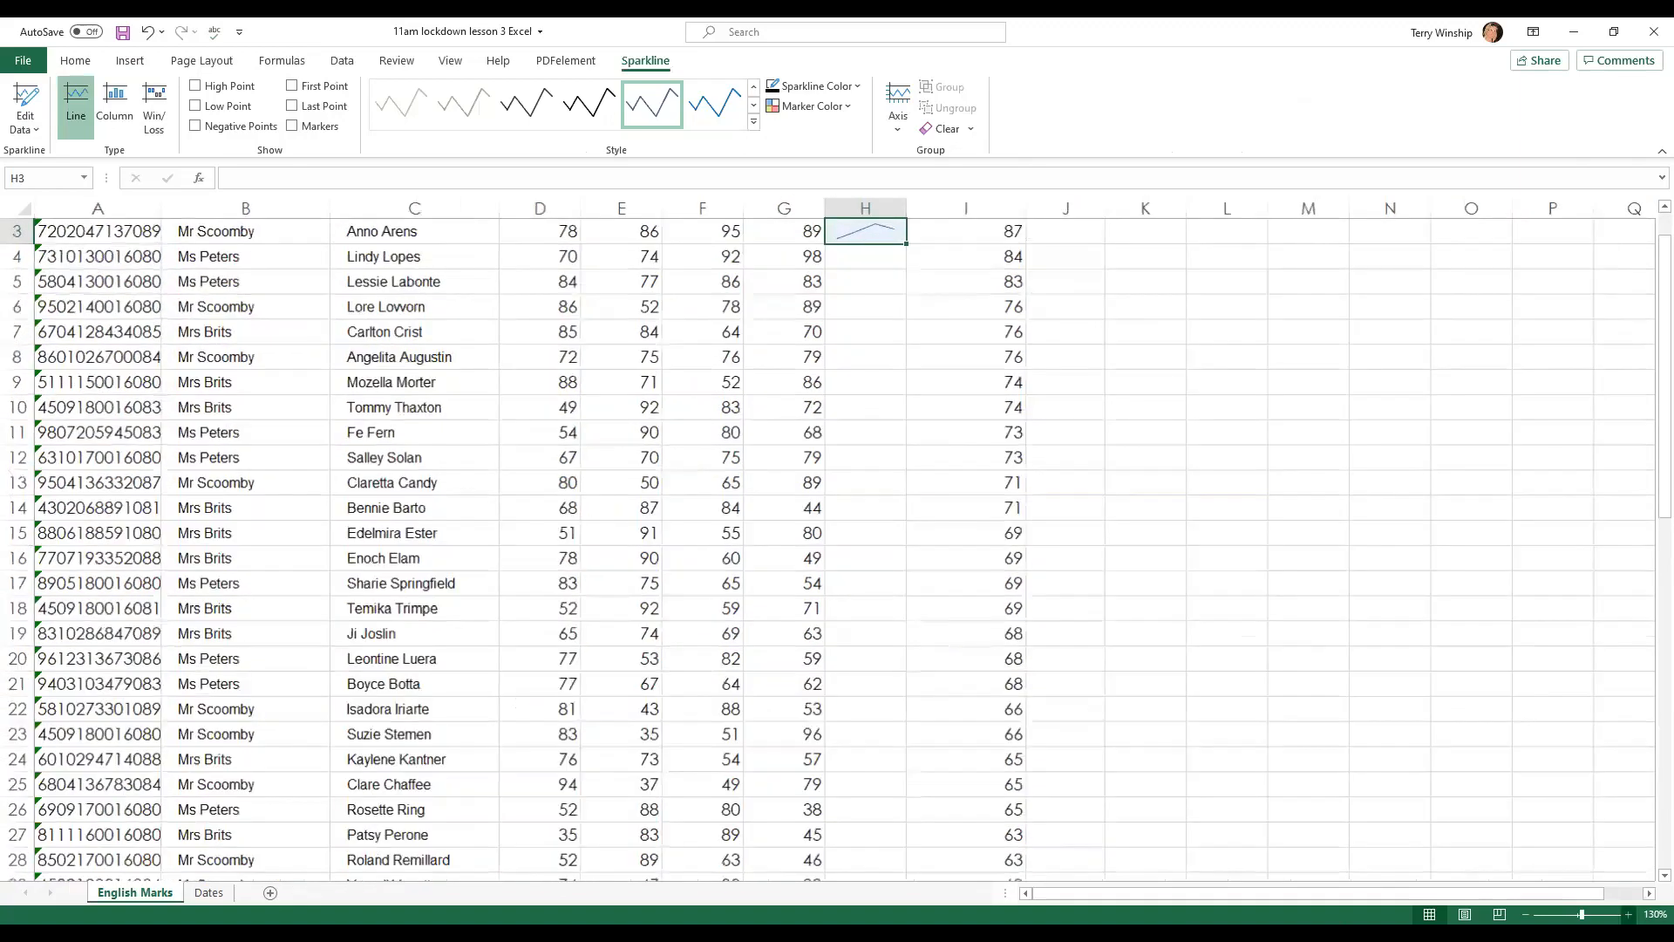
{"action": "scroll", "coordinate": [927, 482], "scroll_direction": "up", "scroll_amount": 1}
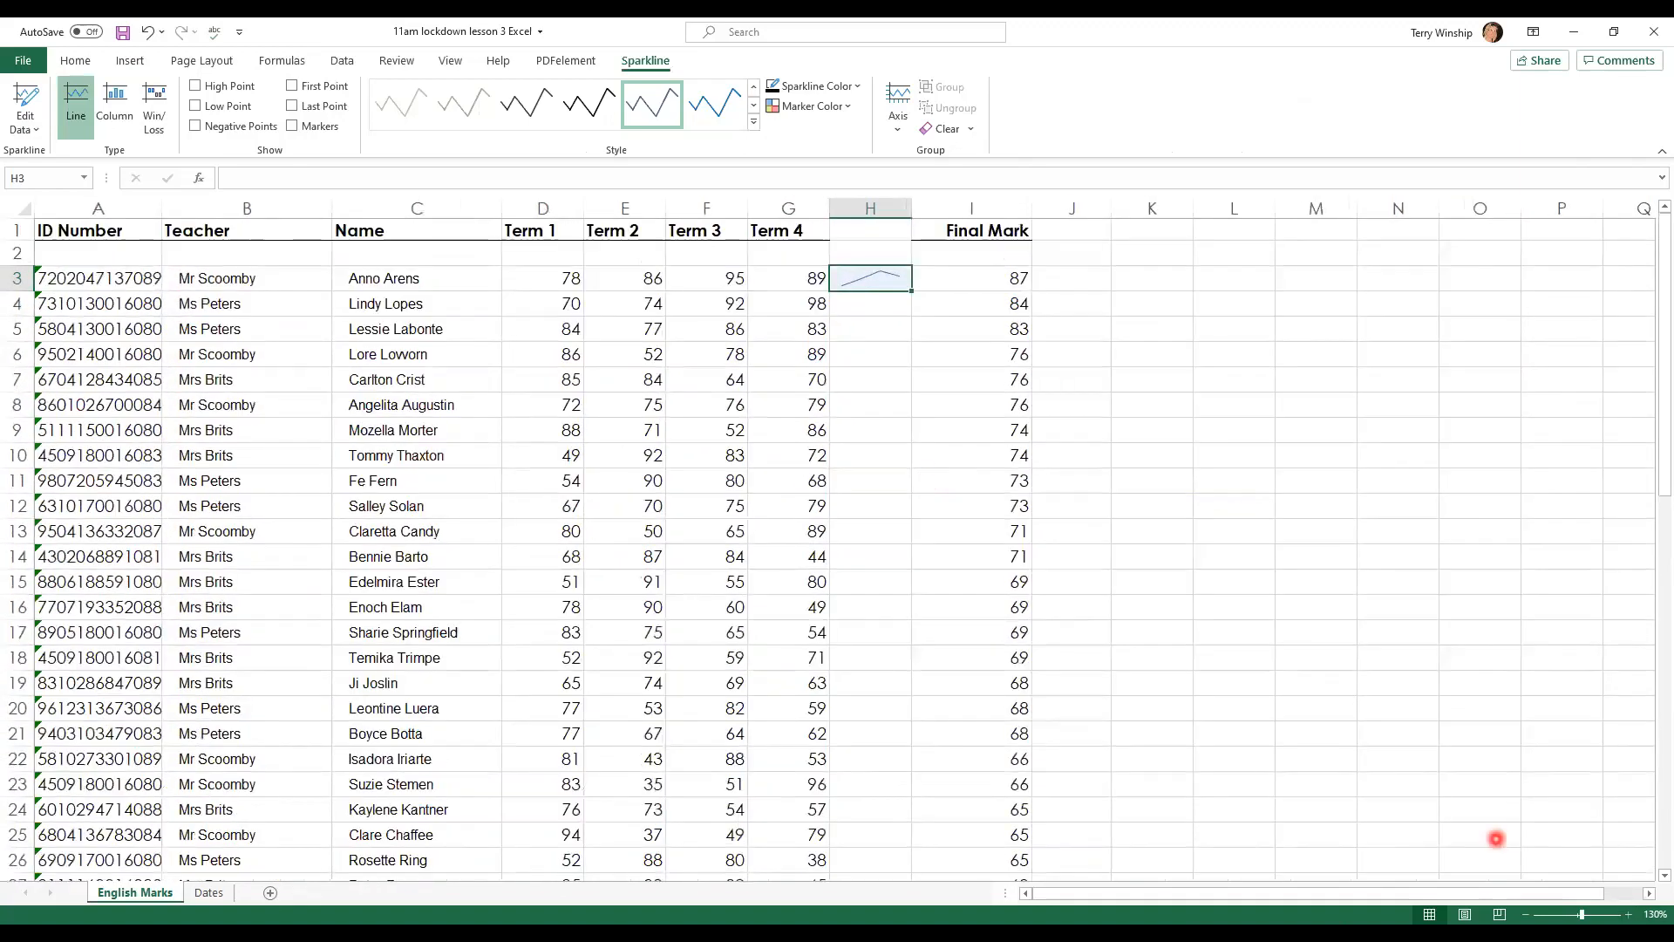
{"action": "scroll", "coordinate": [1245, 500], "scroll_direction": "up", "scroll_amount": 1}
{"action": "left_click", "coordinate": [1241, 498]}
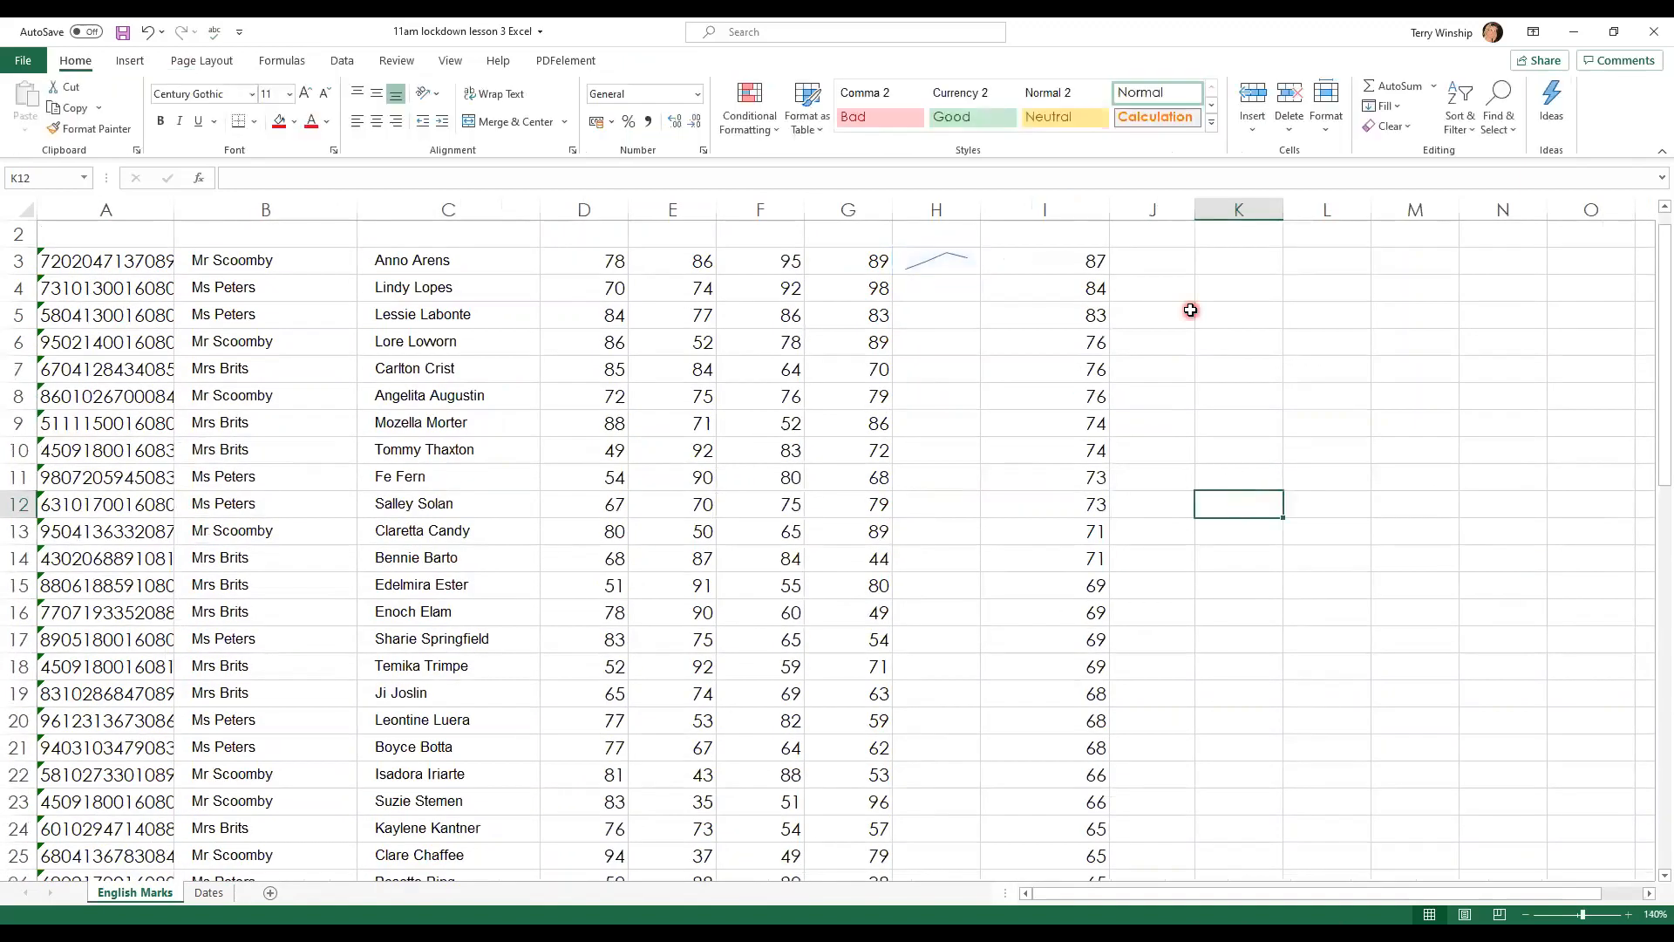
{"action": "left_click", "coordinate": [929, 279]}
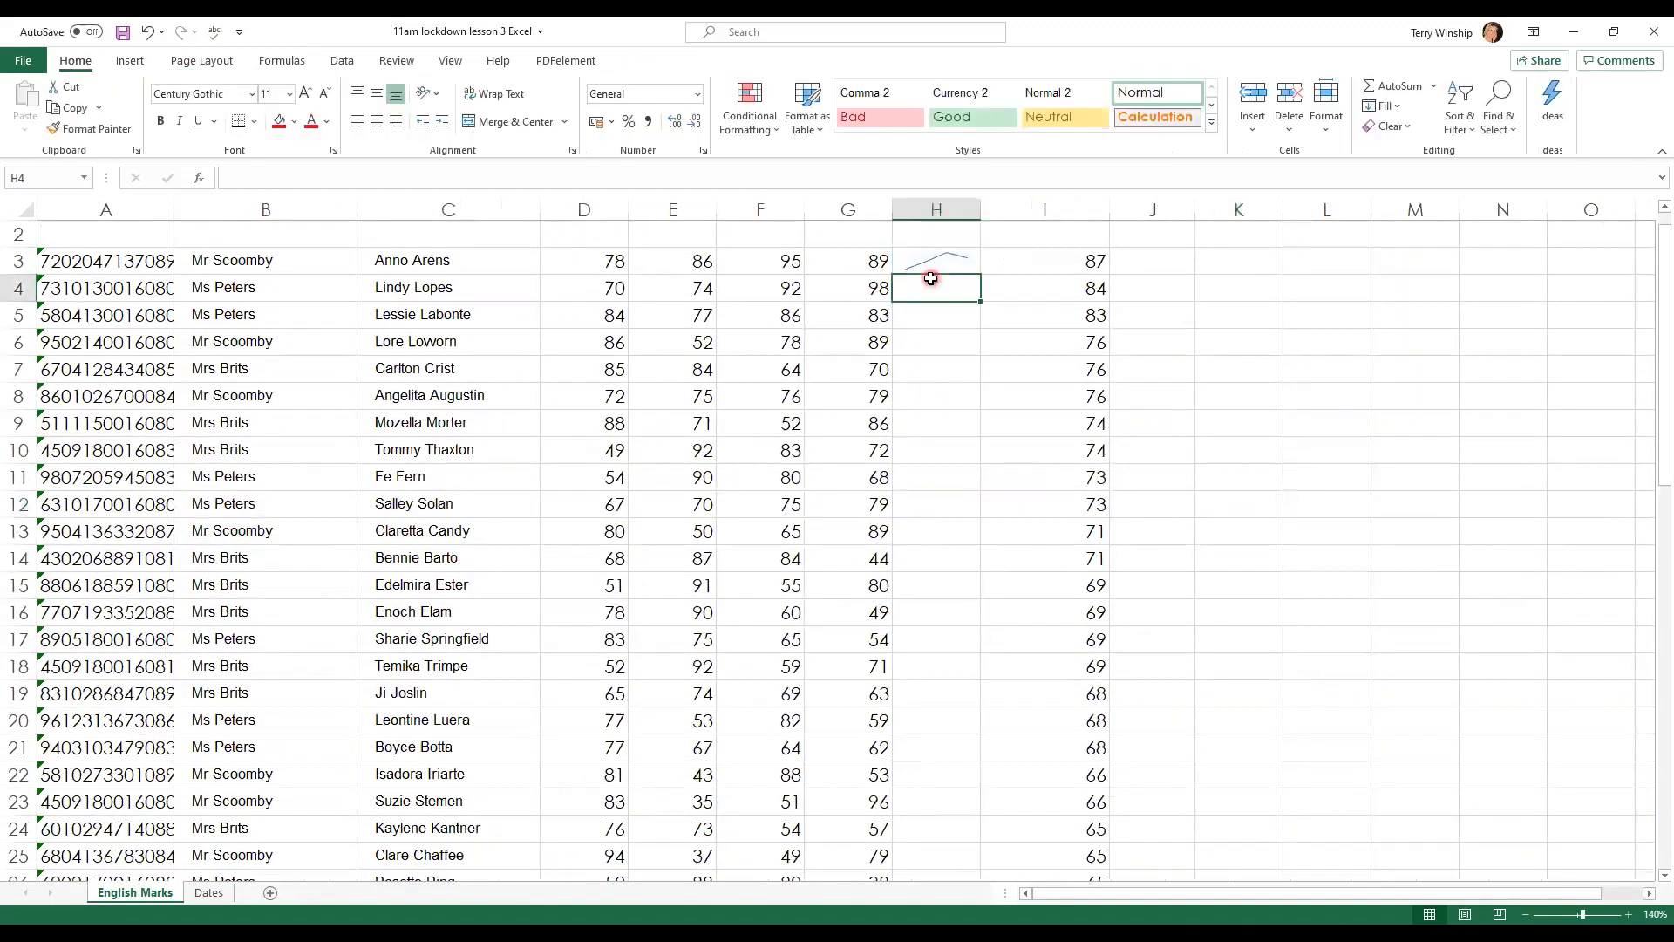
{"action": "left_click", "coordinate": [130, 60]}
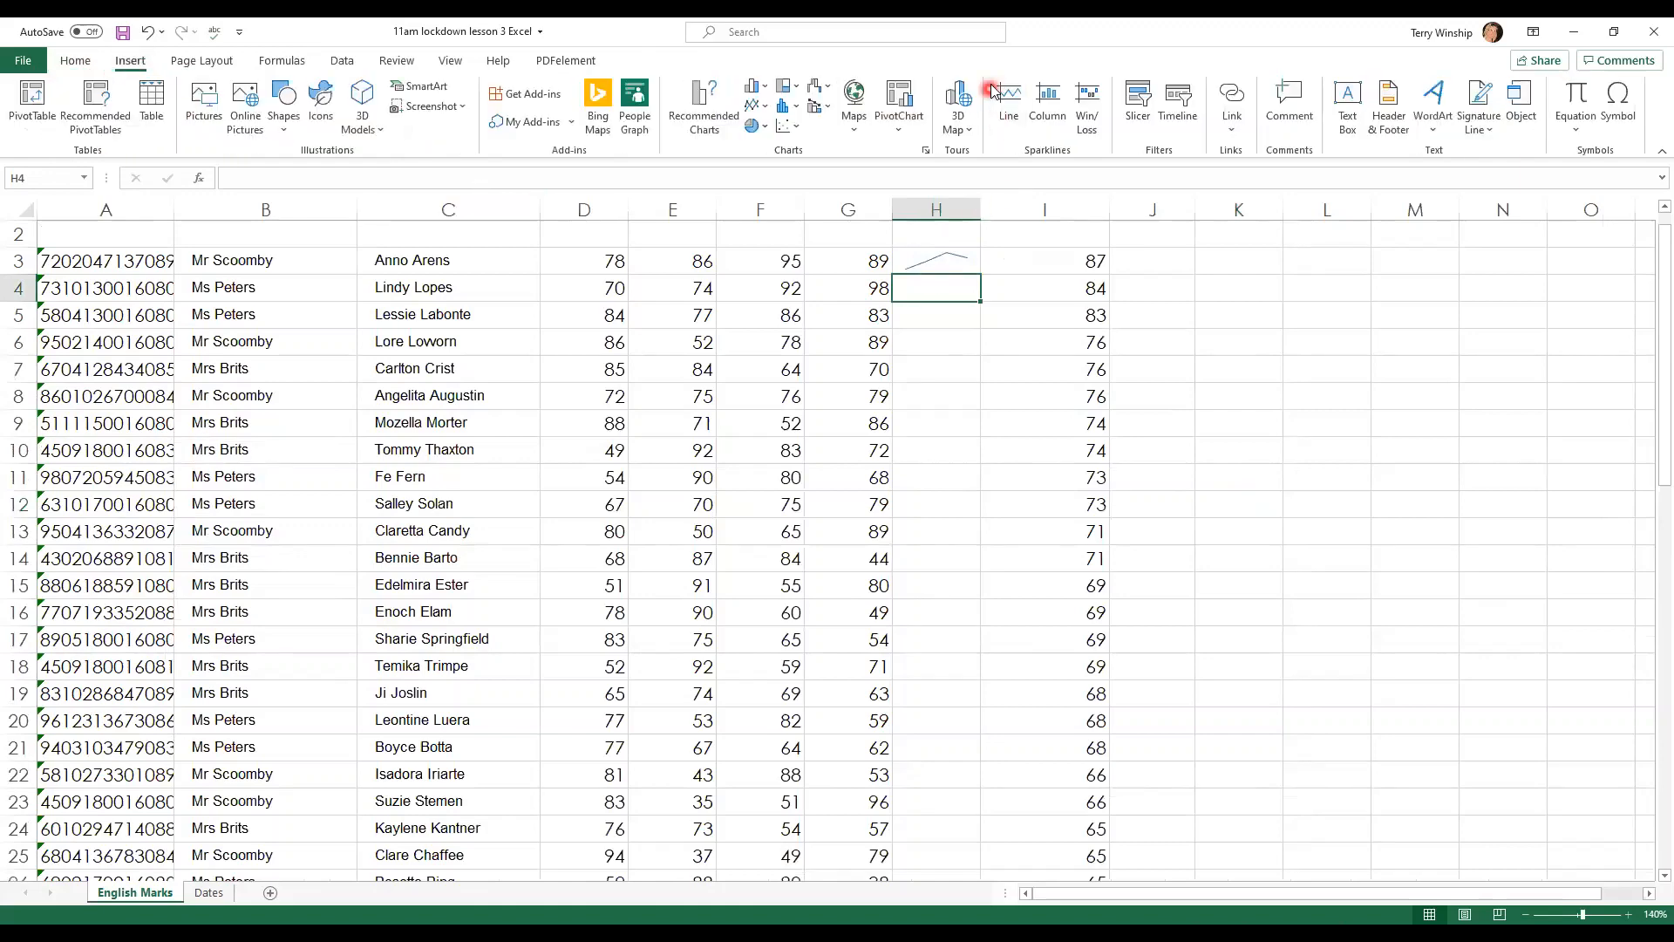
{"action": "left_click", "coordinate": [1007, 102]}
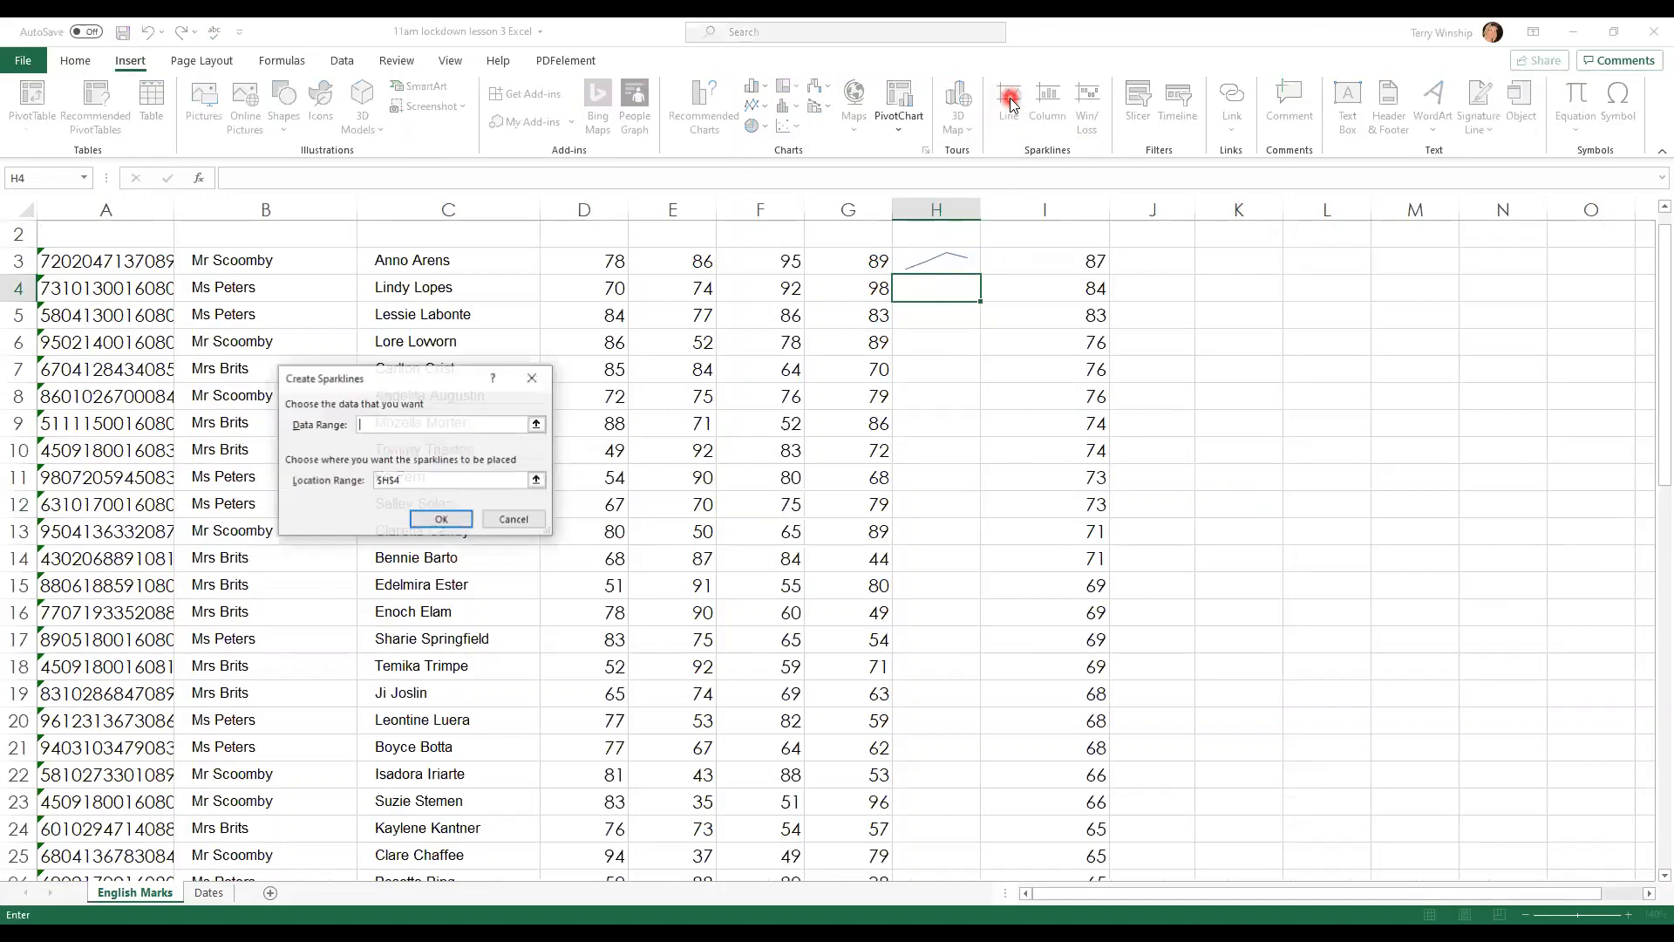
{"action": "left_click", "coordinate": [539, 425]}
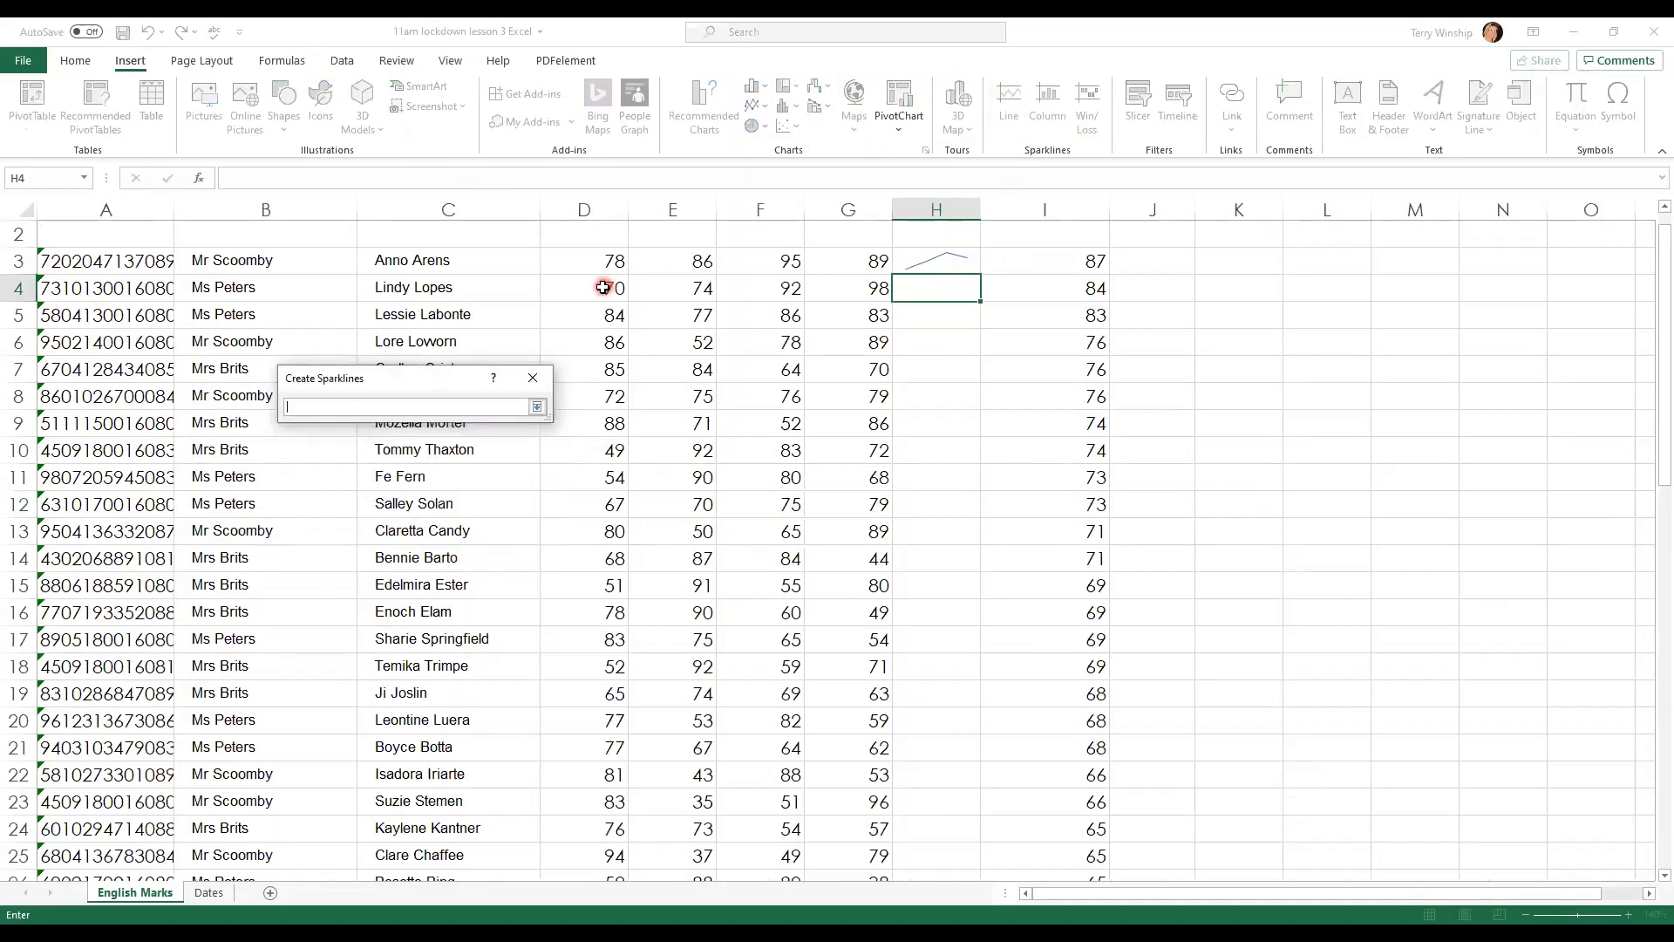
{"action": "left_click_drag", "start_coordinate": [603, 288], "coordinate": [872, 287]}
{"action": "left_click", "coordinate": [537, 407]}
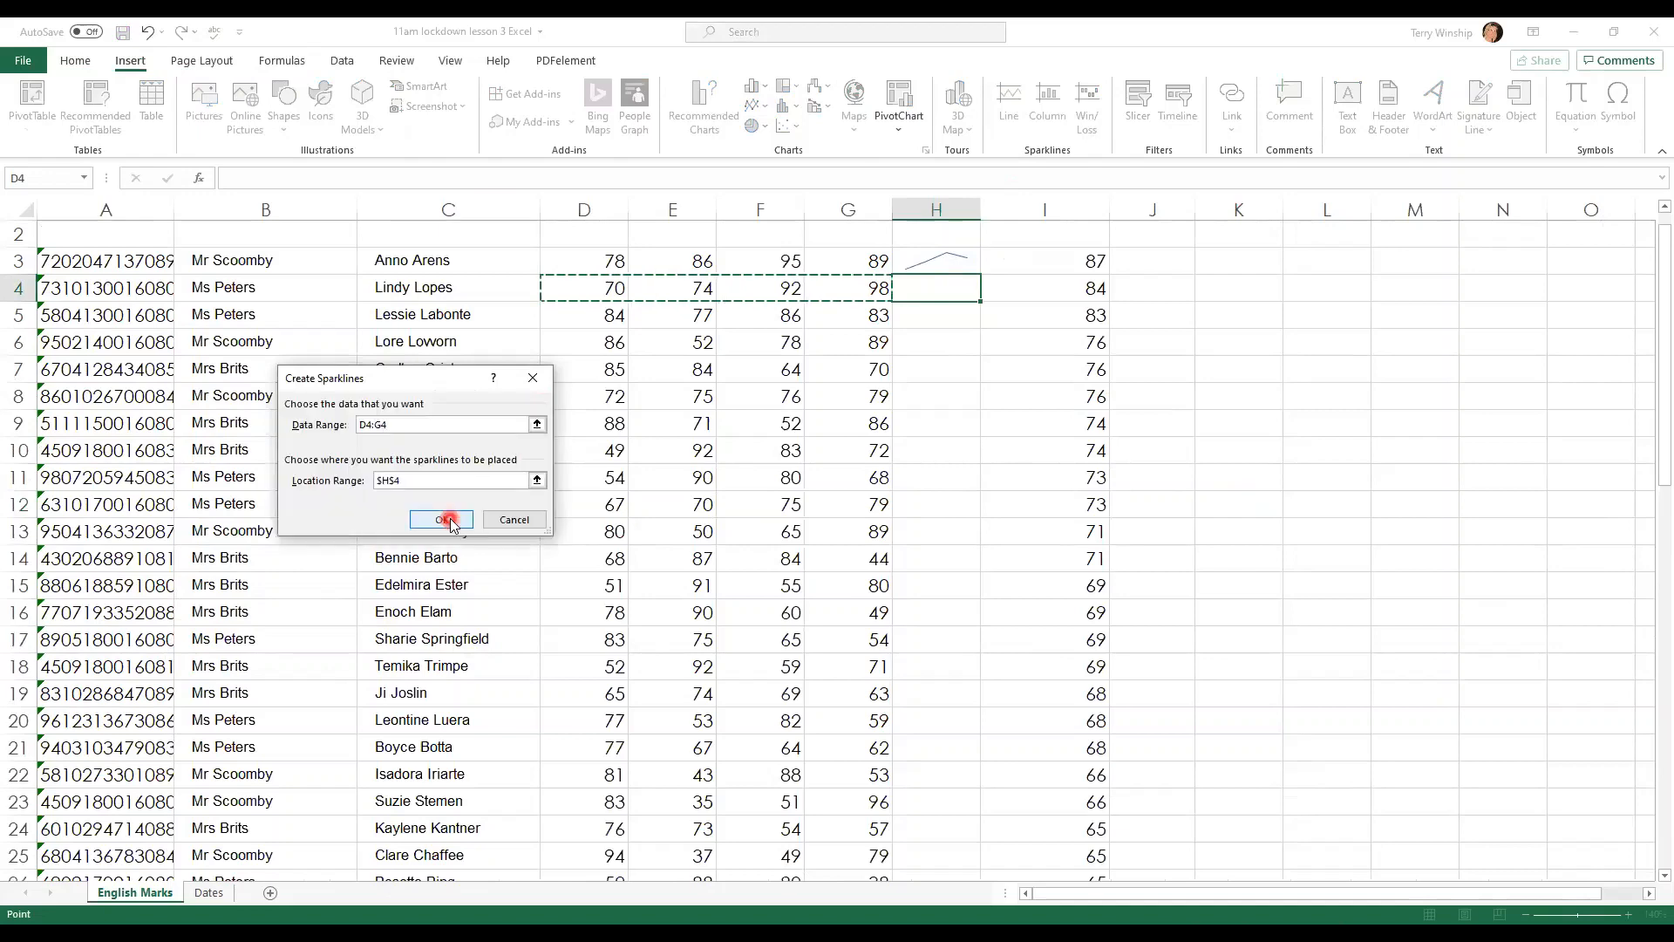
{"action": "left_click", "coordinate": [445, 520]}
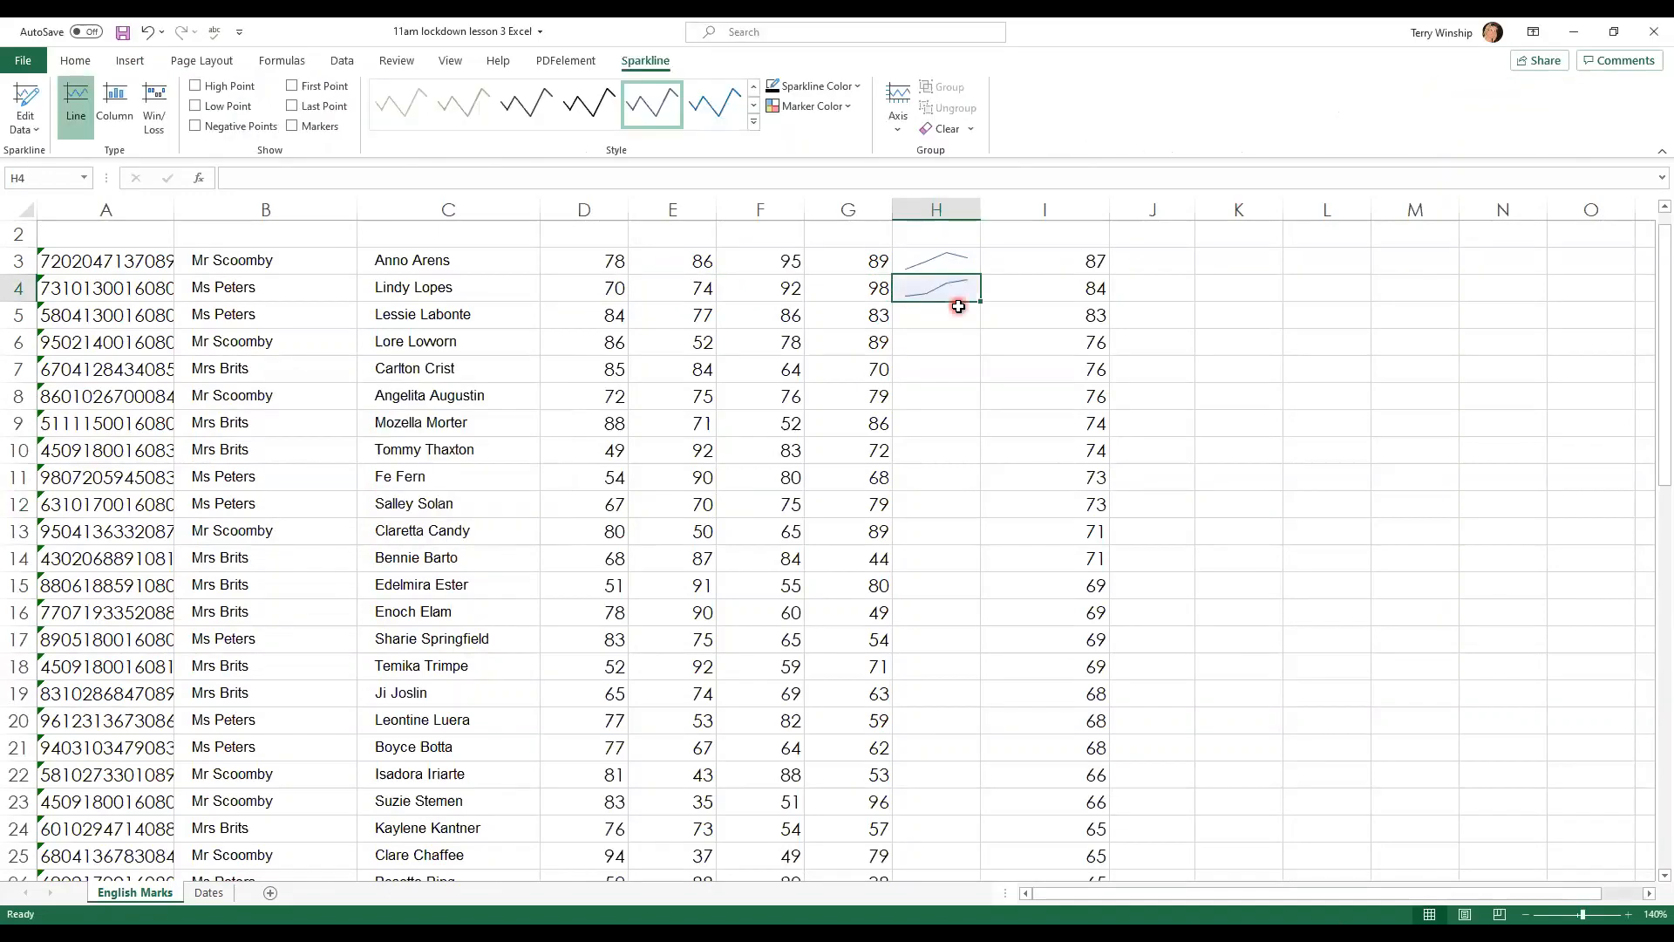
{"action": "left_click", "coordinate": [1241, 300]}
Step: Add a Quick Analysis line sparkline in H5 for the marks in D5:G5 and fill it down to H16
{"action": "left_click", "coordinate": [915, 315]}
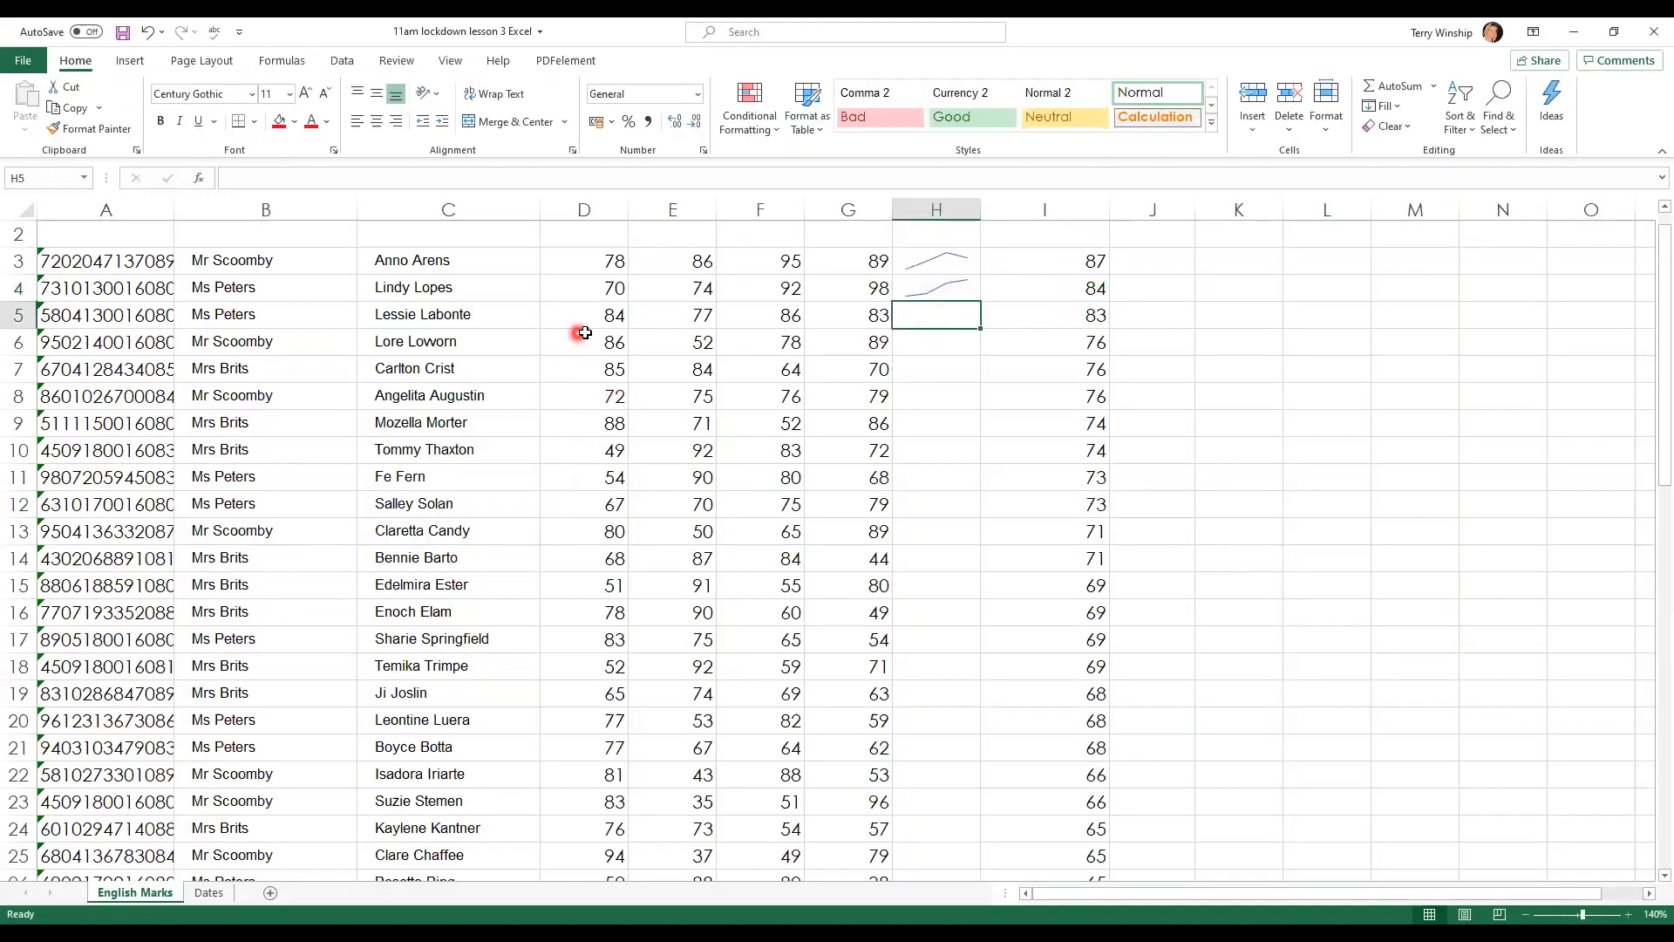
{"action": "left_click_drag", "start_coordinate": [610, 318], "coordinate": [840, 318]}
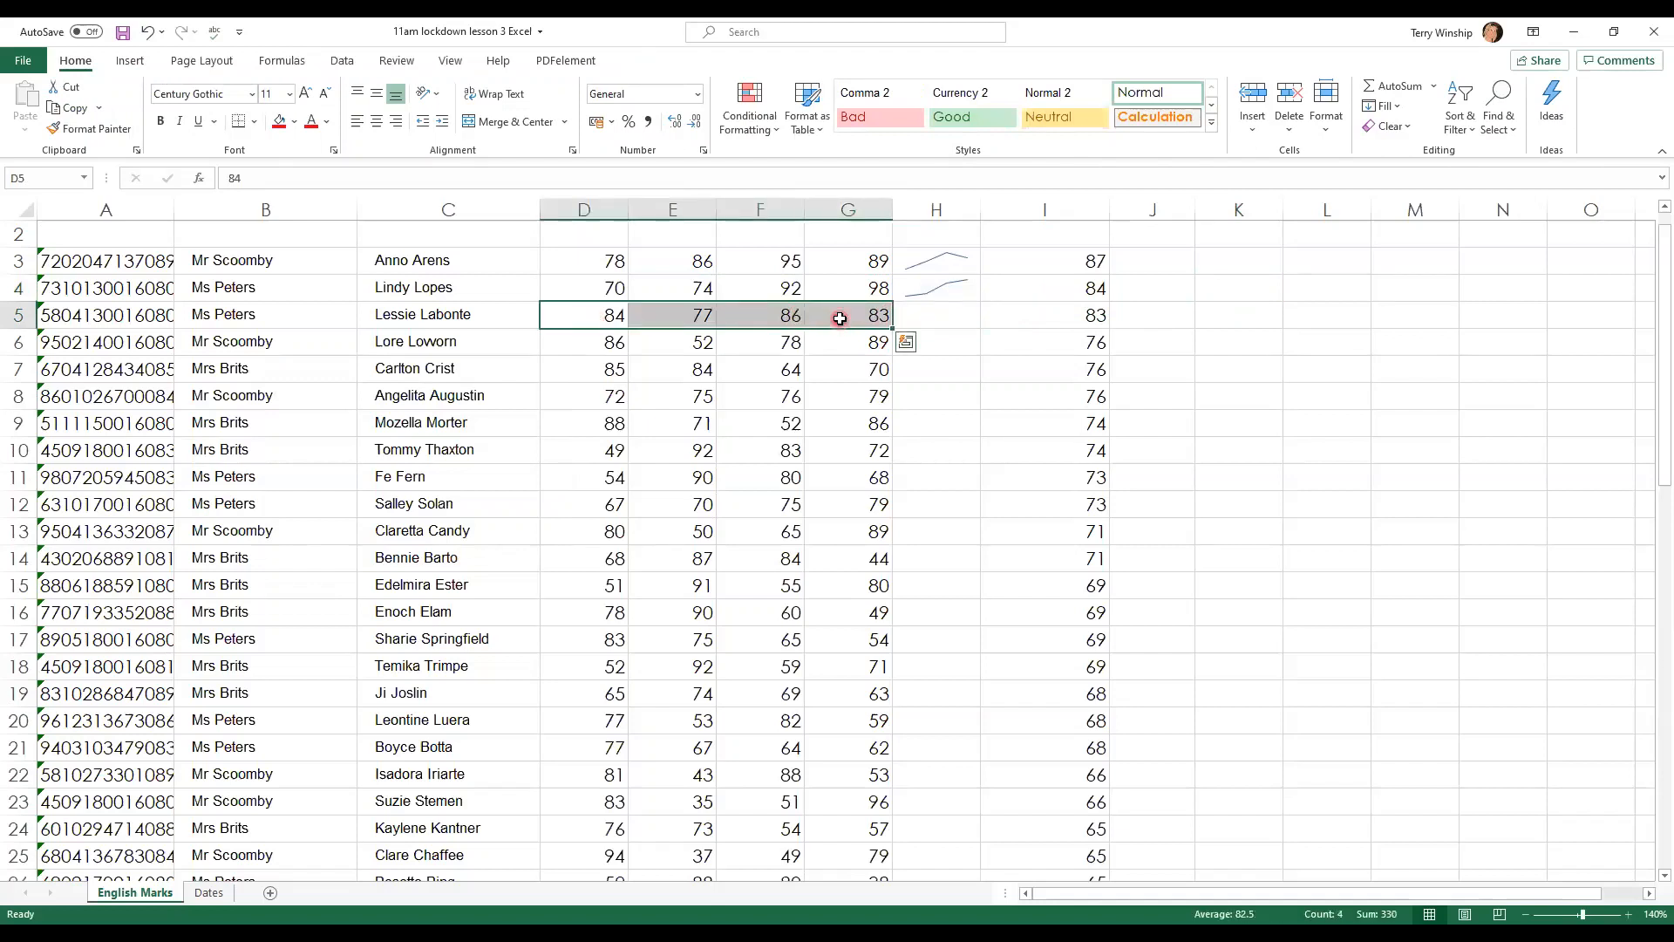
{"action": "left_click", "coordinate": [906, 342]}
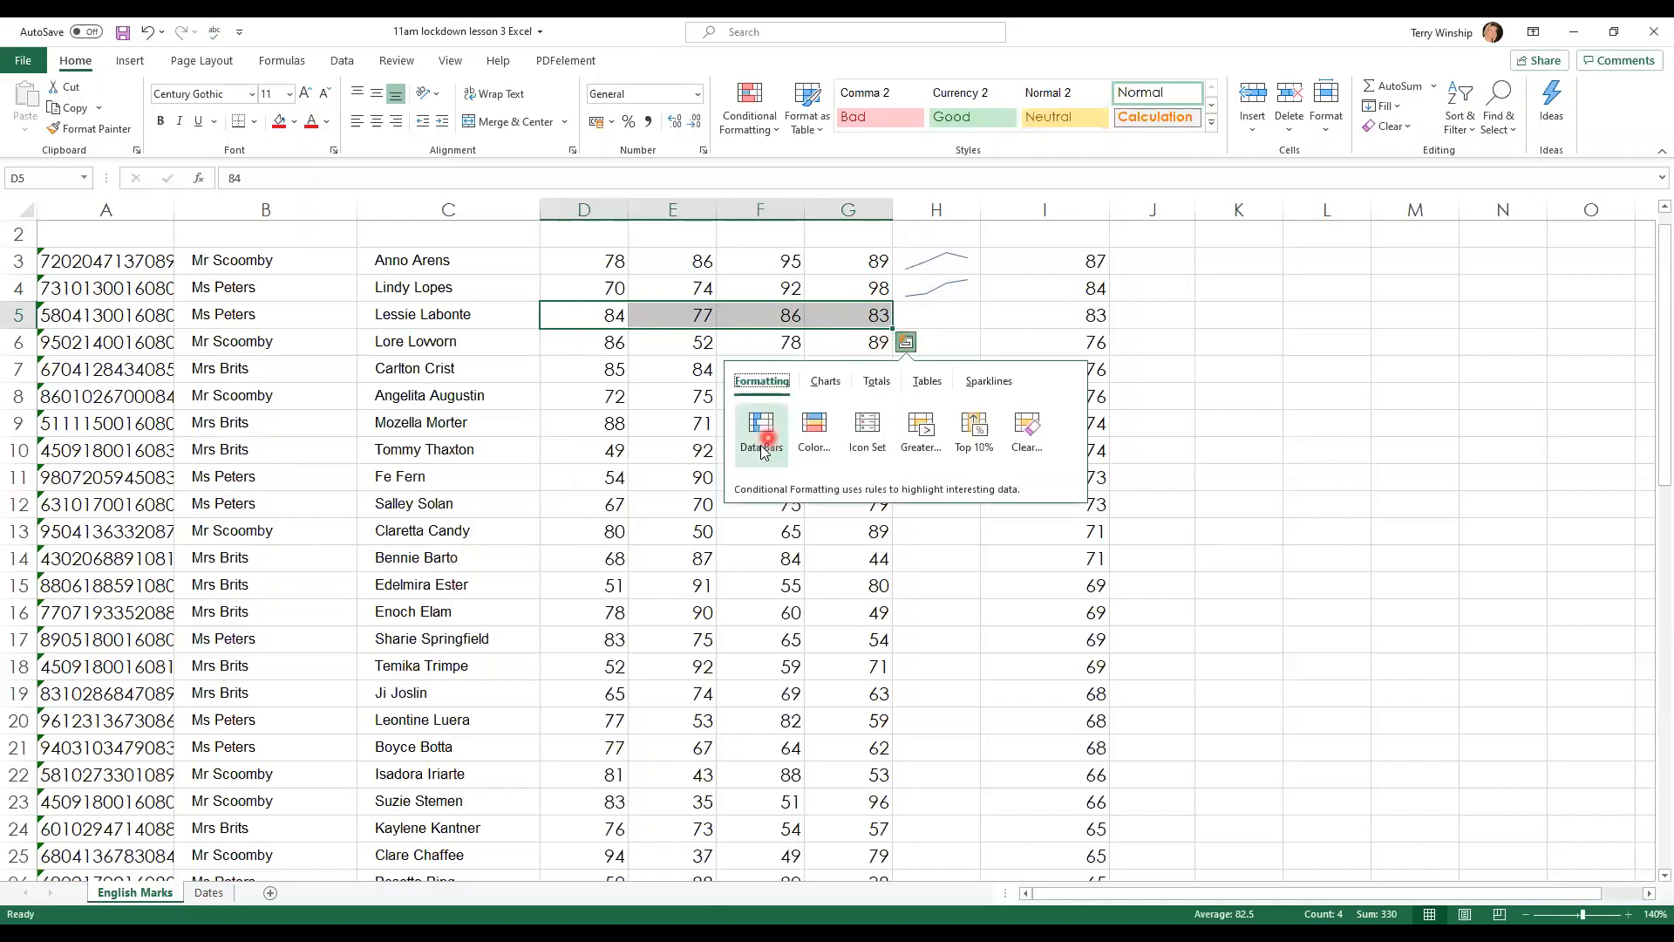
{"action": "left_click", "coordinate": [994, 384]}
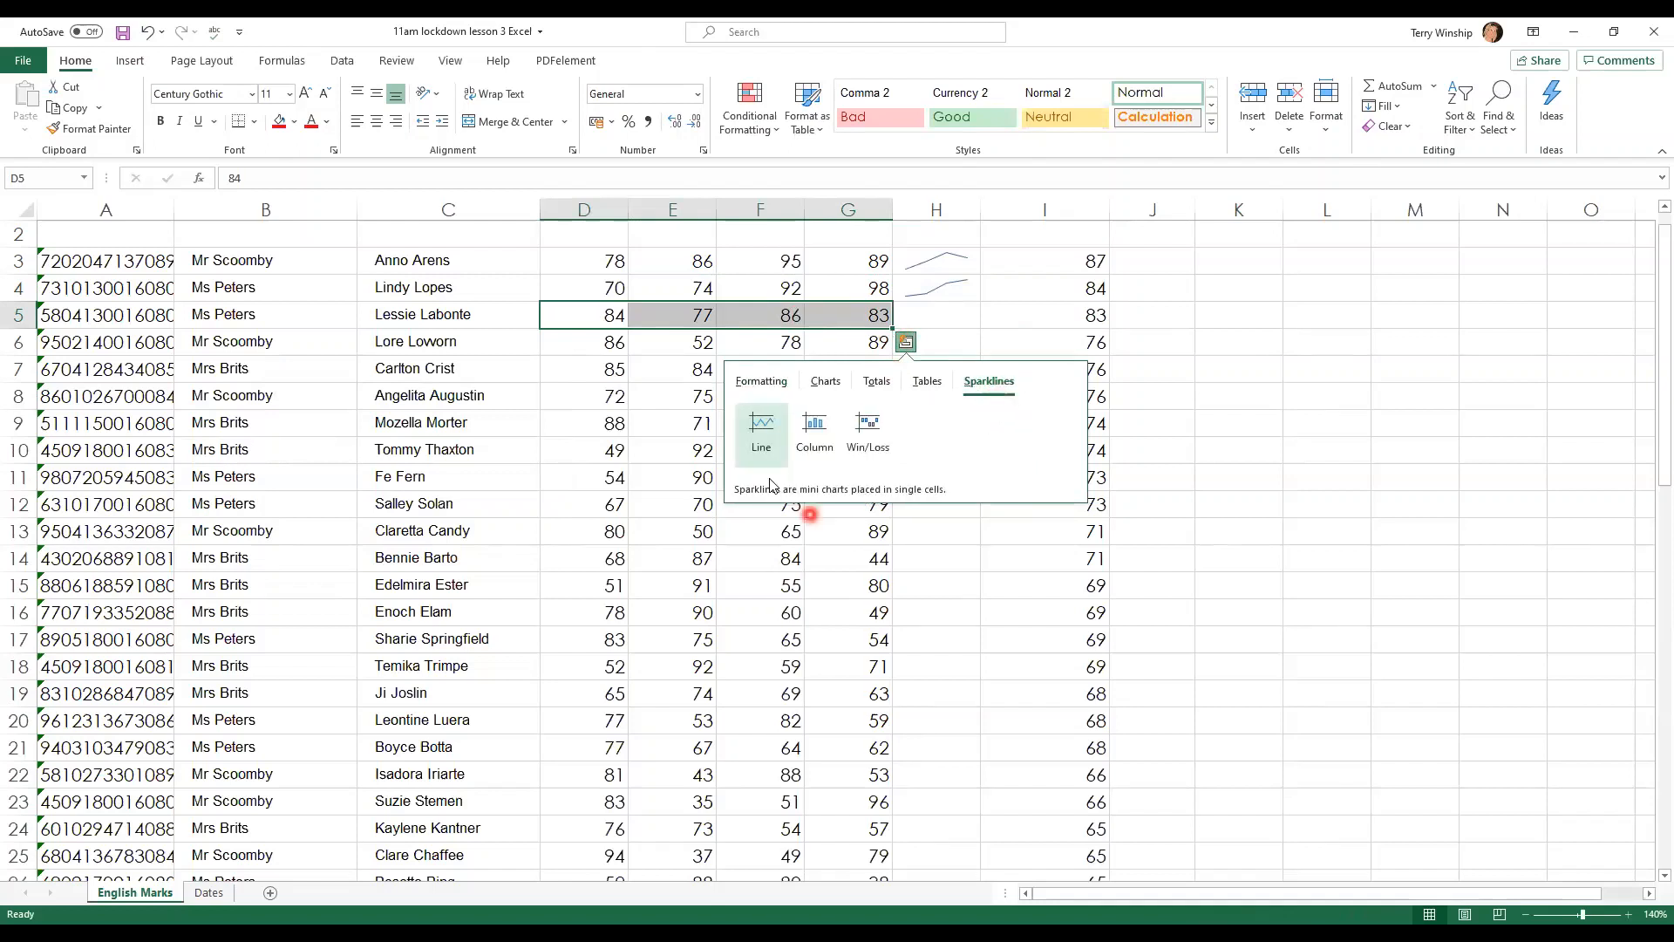
{"action": "left_click", "coordinate": [777, 431]}
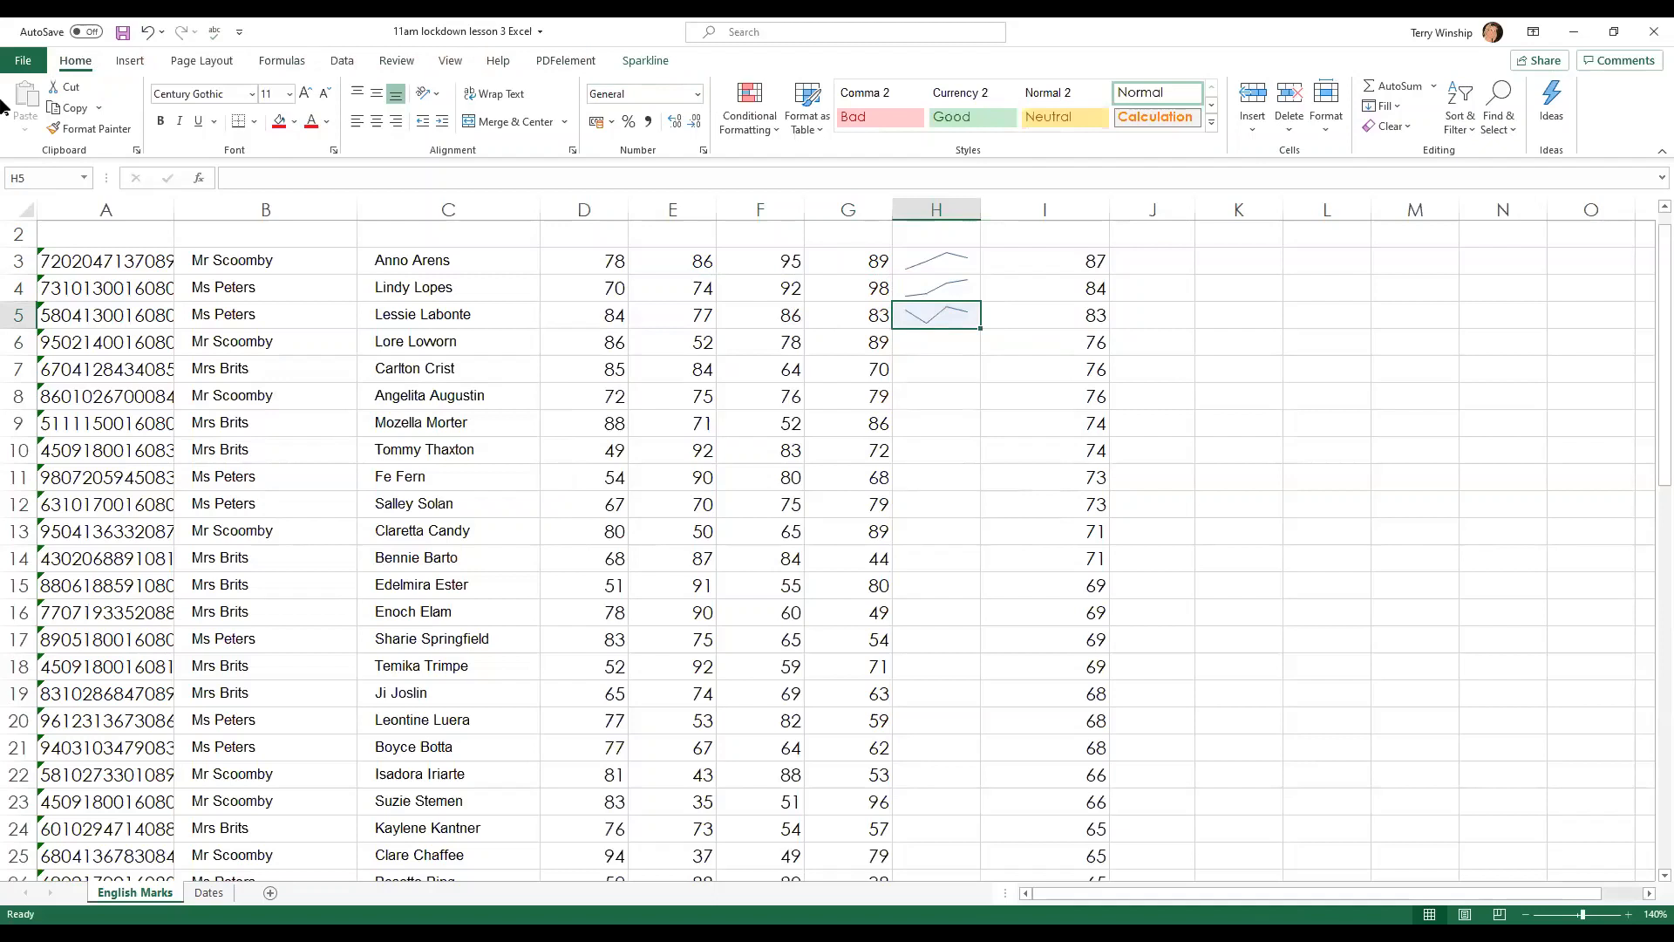
{"action": "left_click_drag", "start_coordinate": [982, 329], "coordinate": [981, 621]}
{"action": "left_click", "coordinate": [1421, 318]}
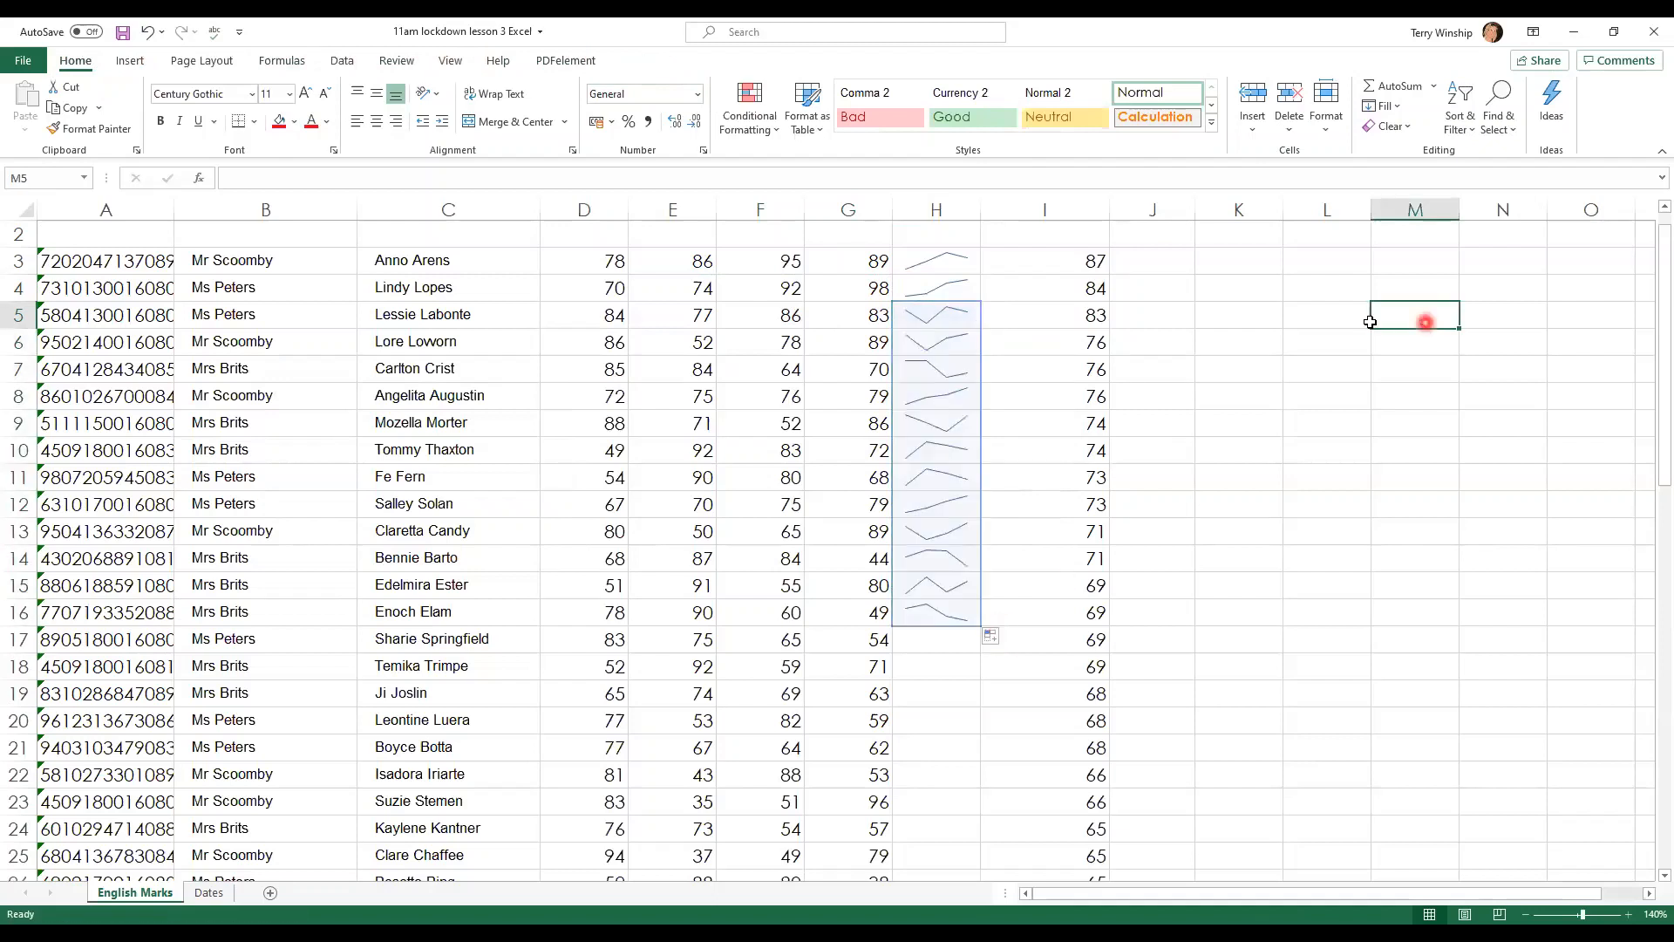
Step: Delete the sparkline column H between Term 4 and Final Mark
{"action": "left_click", "coordinate": [946, 208]}
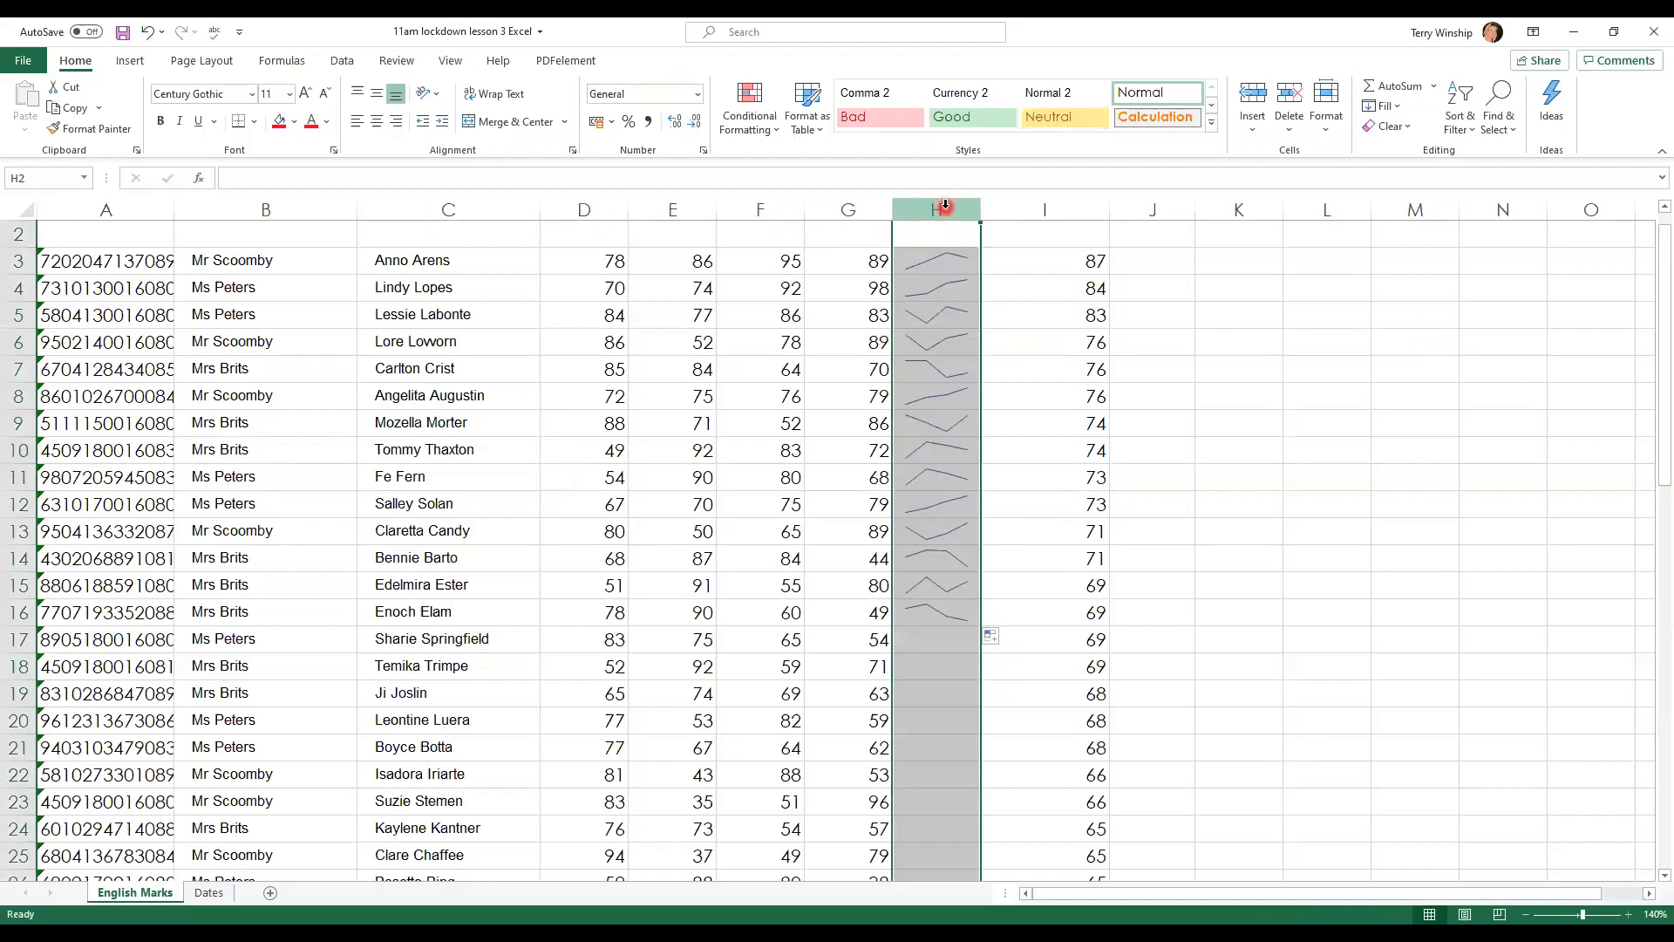
{"action": "left_click", "coordinate": [1292, 101]}
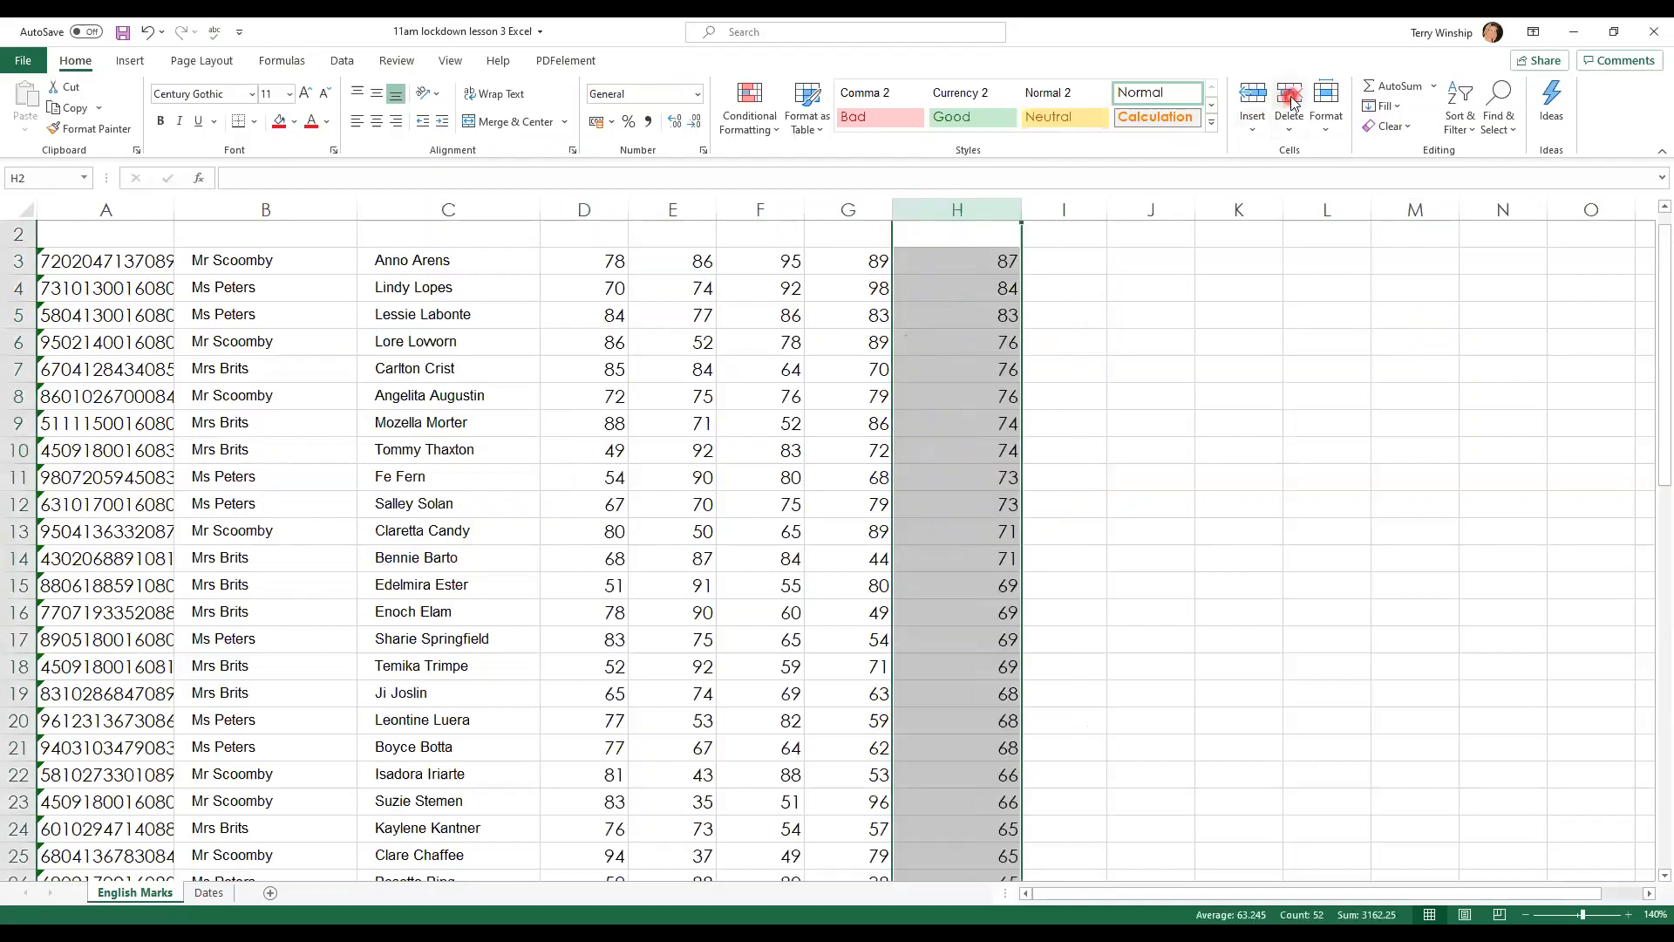
{"action": "left_click", "coordinate": [1135, 270]}
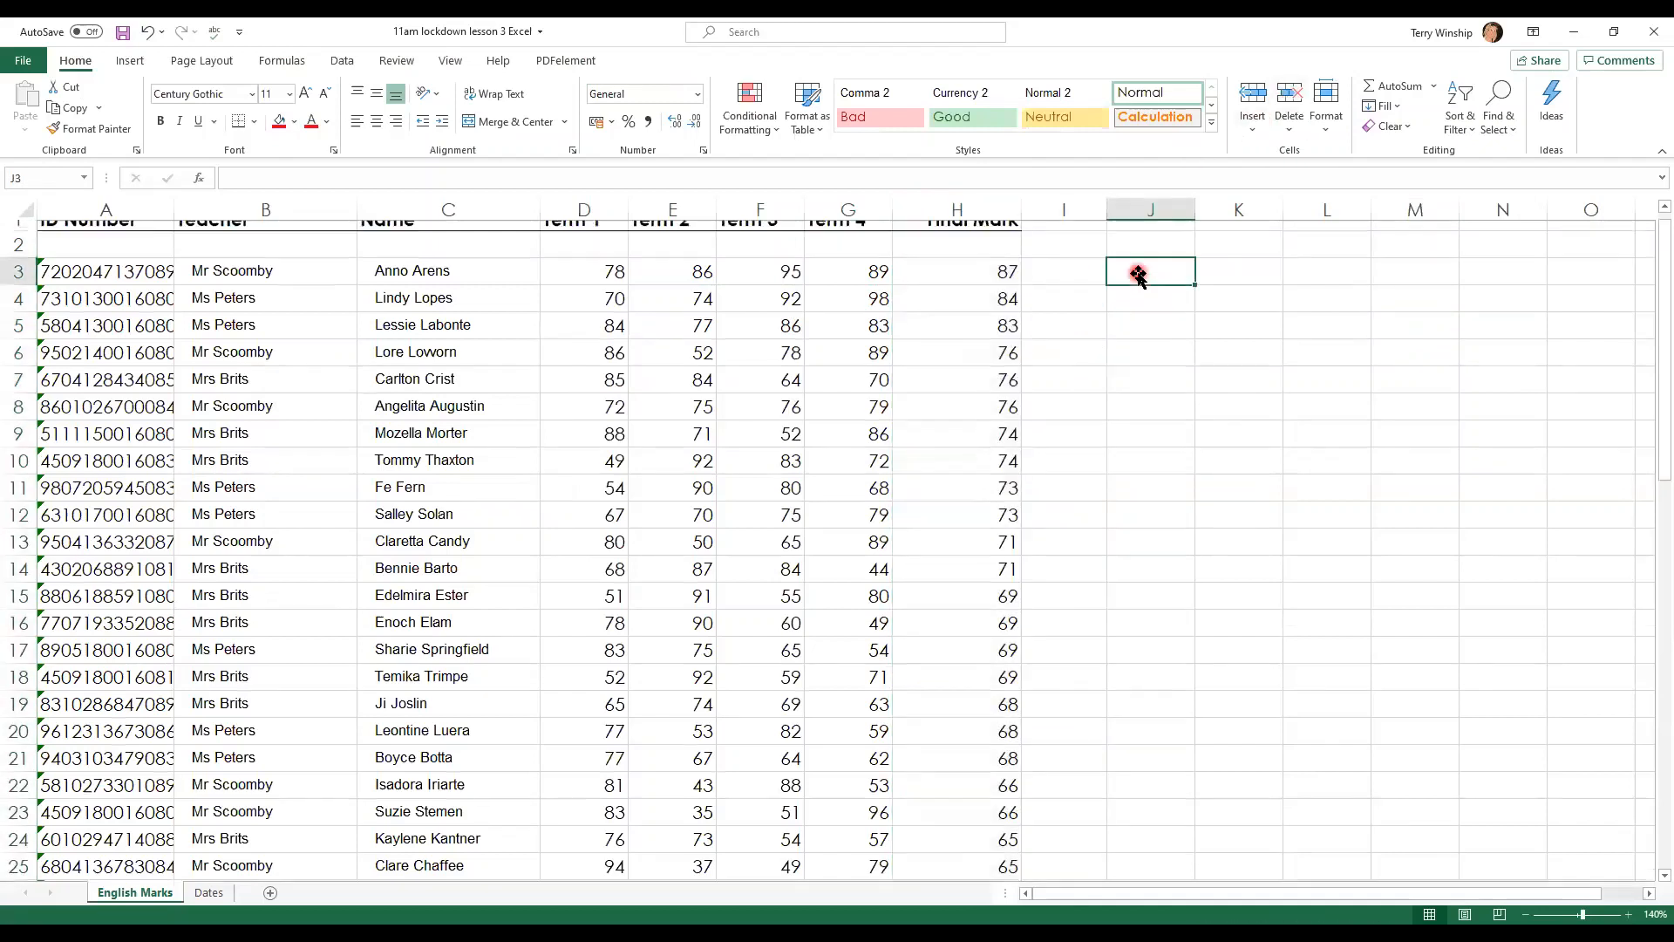
Step: Clear all the Final Mark values in column H from H3 down past the last learner, keeping the heading
{"action": "left_click", "coordinate": [981, 289]}
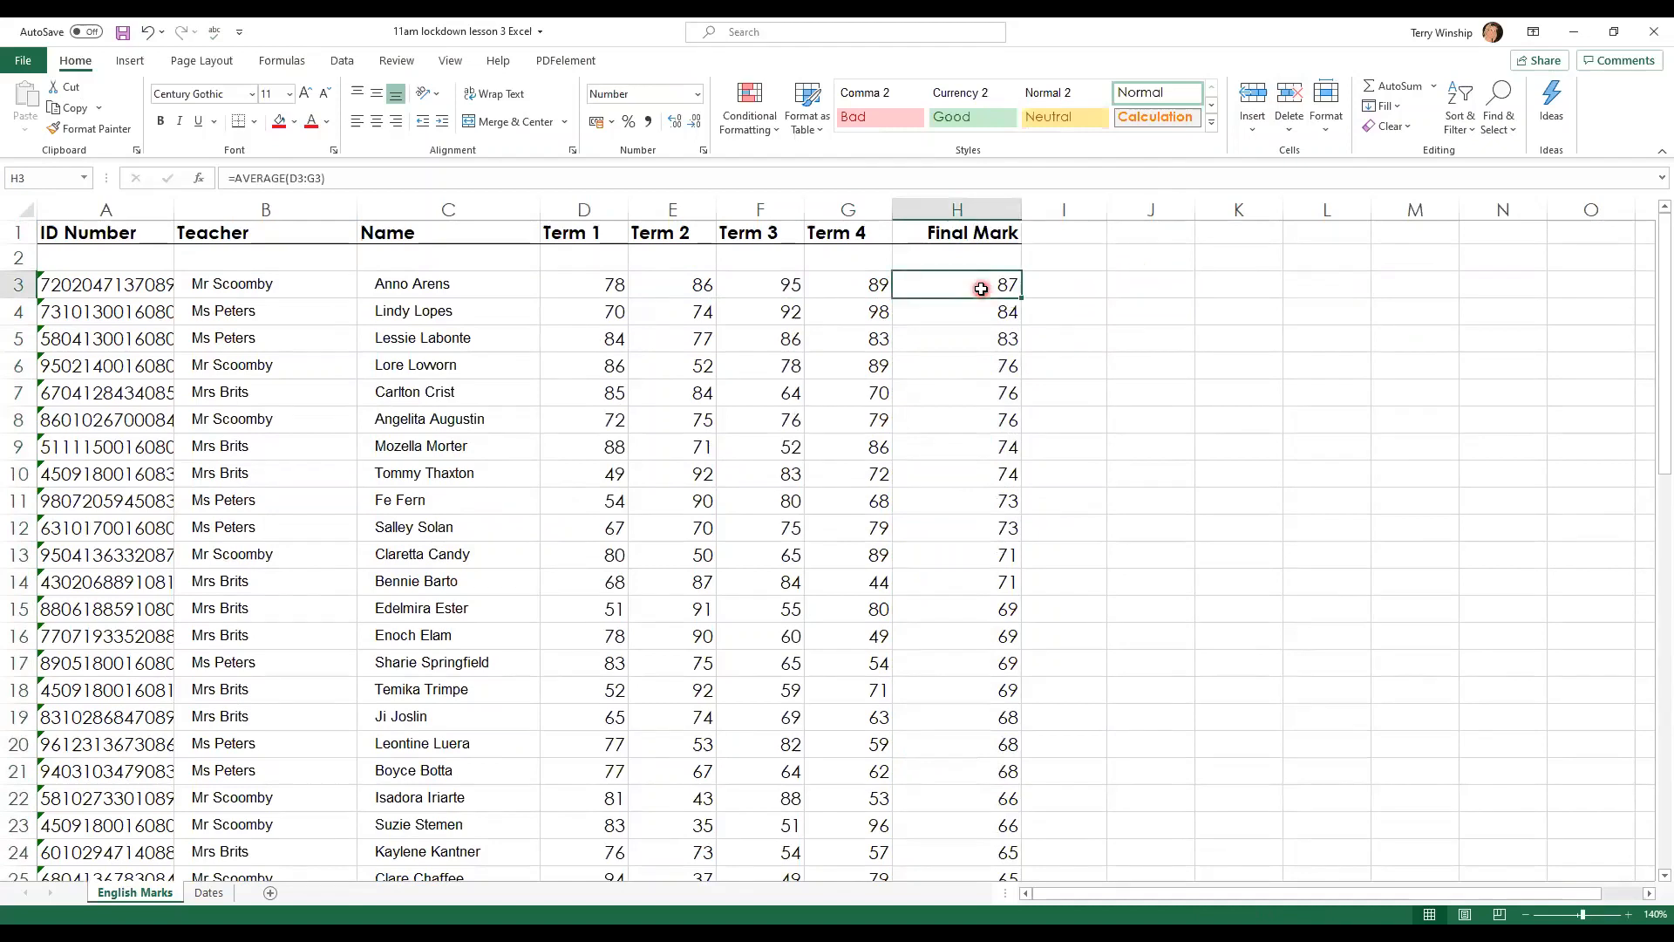
{"action": "key", "text": "shift+Down"}
{"action": "key", "text": "shift+Down"}
{"action": "key", "text": "shift+Down"}
{"action": "key", "text": "shift+Down"}
{"action": "key", "text": "shift+Down"}
{"action": "key", "text": "shift+Down"}
{"action": "key", "text": "shift+Down"}
{"action": "key", "text": "shift+Down"}
{"action": "key", "text": "shift+Down"}
{"action": "key", "text": "shift+Down"}
{"action": "key", "text": "shift+Down"}
{"action": "key", "text": "shift+Down"}
{"action": "key", "text": "shift+Down"}
{"action": "key", "text": "shift+Down"}
{"action": "key", "text": "shift+Down"}
{"action": "key", "text": "shift+Down"}
{"action": "key", "text": "shift+Down"}
{"action": "key", "text": "shift+Down"}
{"action": "key", "text": "shift+Down"}
{"action": "key", "text": "shift+Down"}
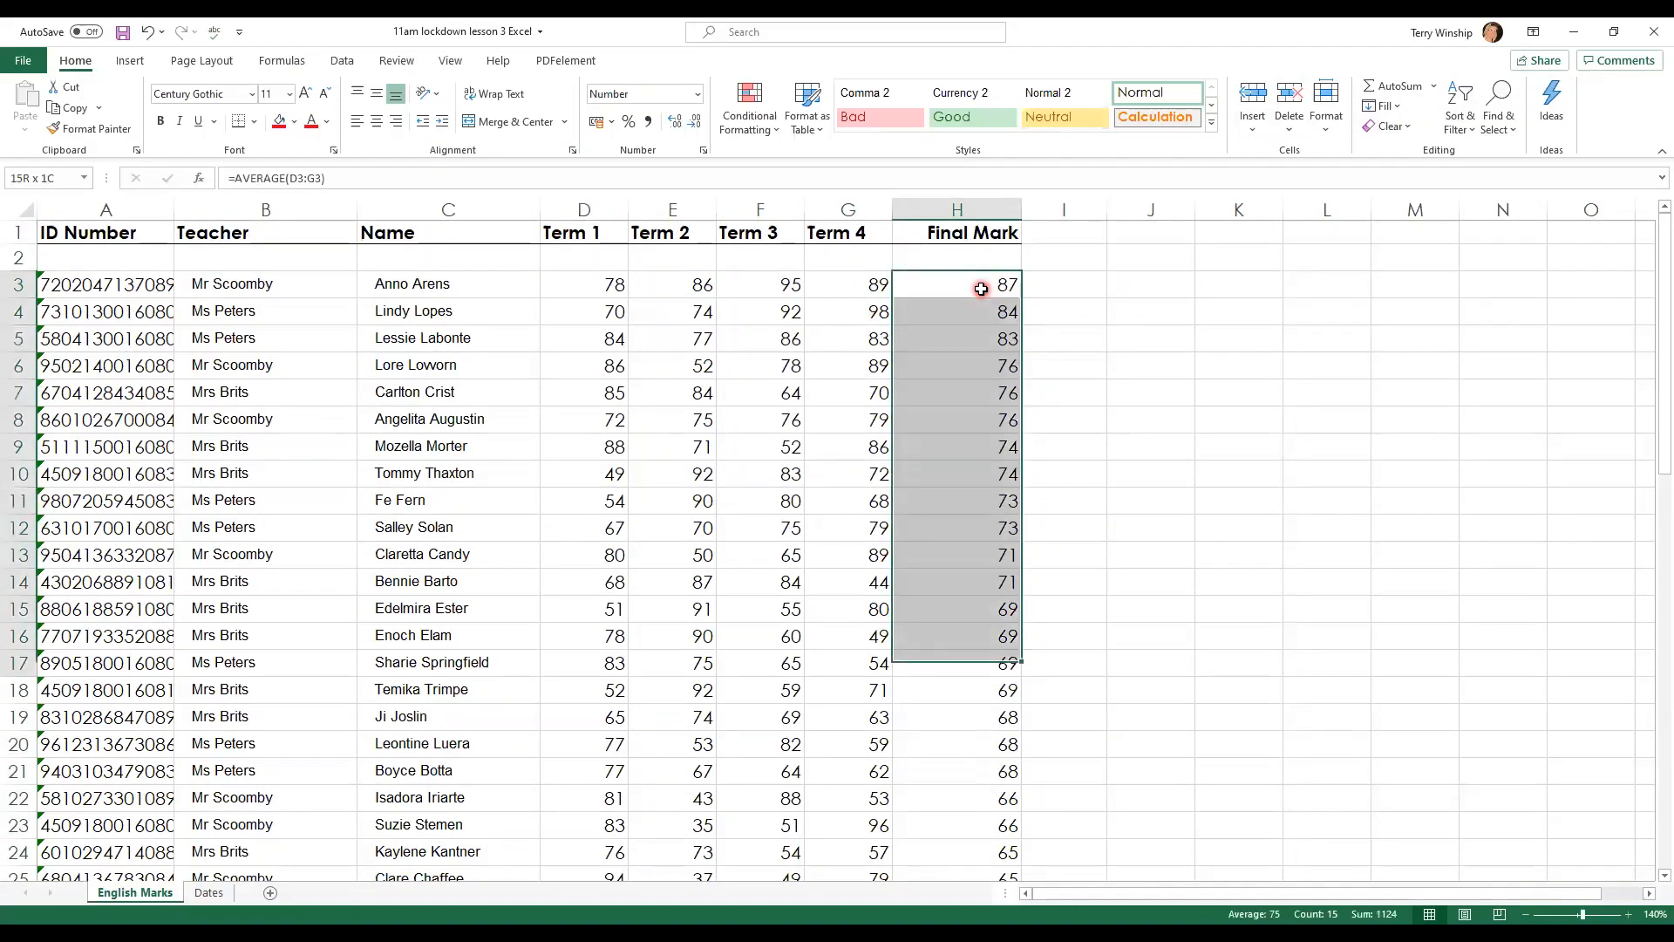
{"action": "key", "text": "shift+Down"}
{"action": "key", "text": "shift+Down"}
{"action": "key", "text": "shift+Down"}
{"action": "key", "text": "shift+Down"}
{"action": "key", "text": "shift+Down"}
{"action": "key", "text": "shift+Down"}
{"action": "key", "text": "shift+Down"}
{"action": "key", "text": "shift+Down"}
{"action": "key", "text": "shift+Down"}
{"action": "key", "text": "shift+Down"}
{"action": "key", "text": "shift+Down"}
{"action": "key", "text": "shift+Down"}
{"action": "key", "text": "shift+Down"}
{"action": "key", "text": "shift+Down"}
{"action": "key", "text": "shift+Down"}
{"action": "key", "text": "shift+Down"}
{"action": "key", "text": "shift+Down"}
{"action": "key", "text": "shift+Down"}
{"action": "key", "text": "shift+Down"}
{"action": "key", "text": "shift+Down"}
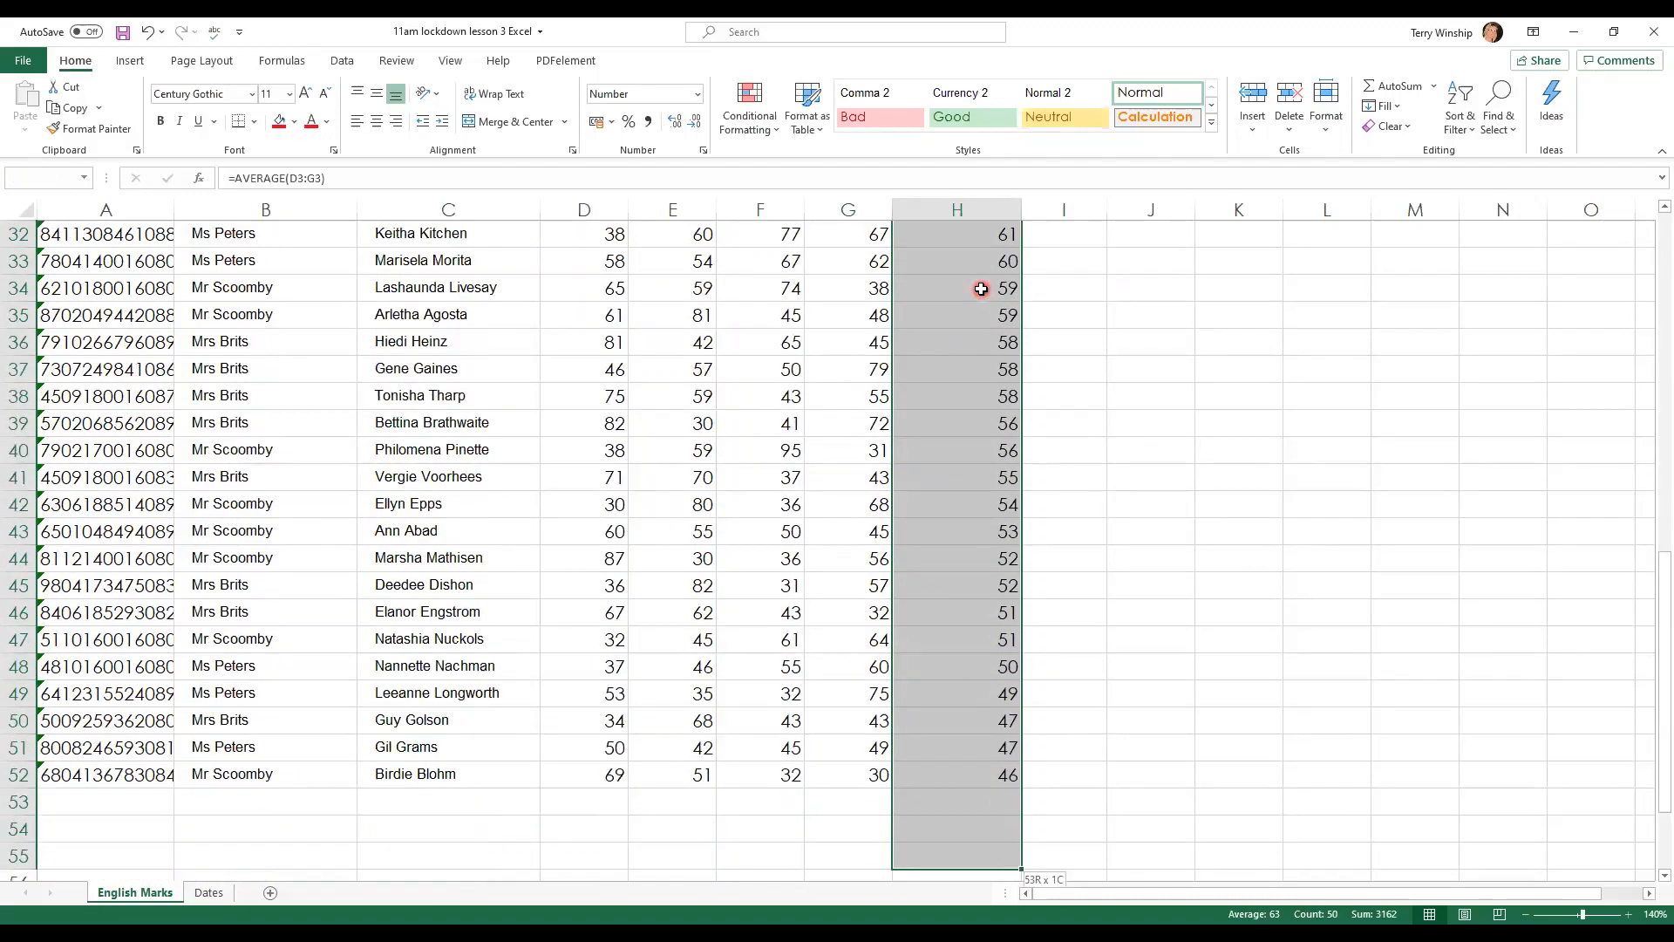
{"action": "key", "text": "Delete"}
{"action": "left_click", "coordinate": [1100, 310]}
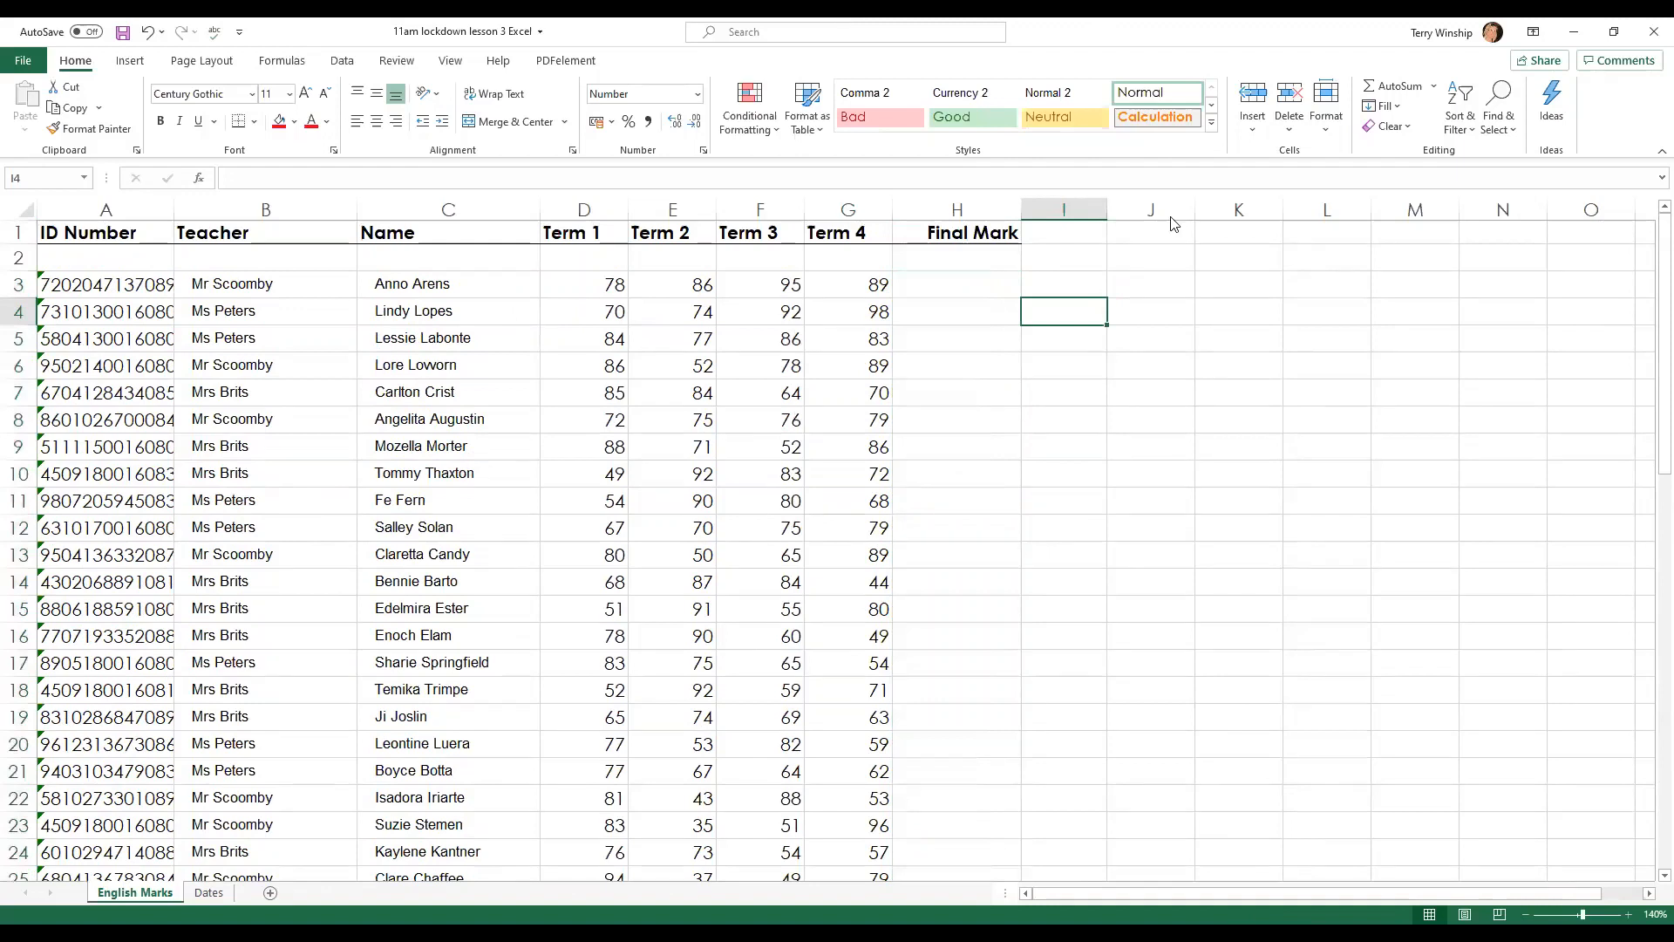
{"action": "left_click", "coordinate": [960, 290]}
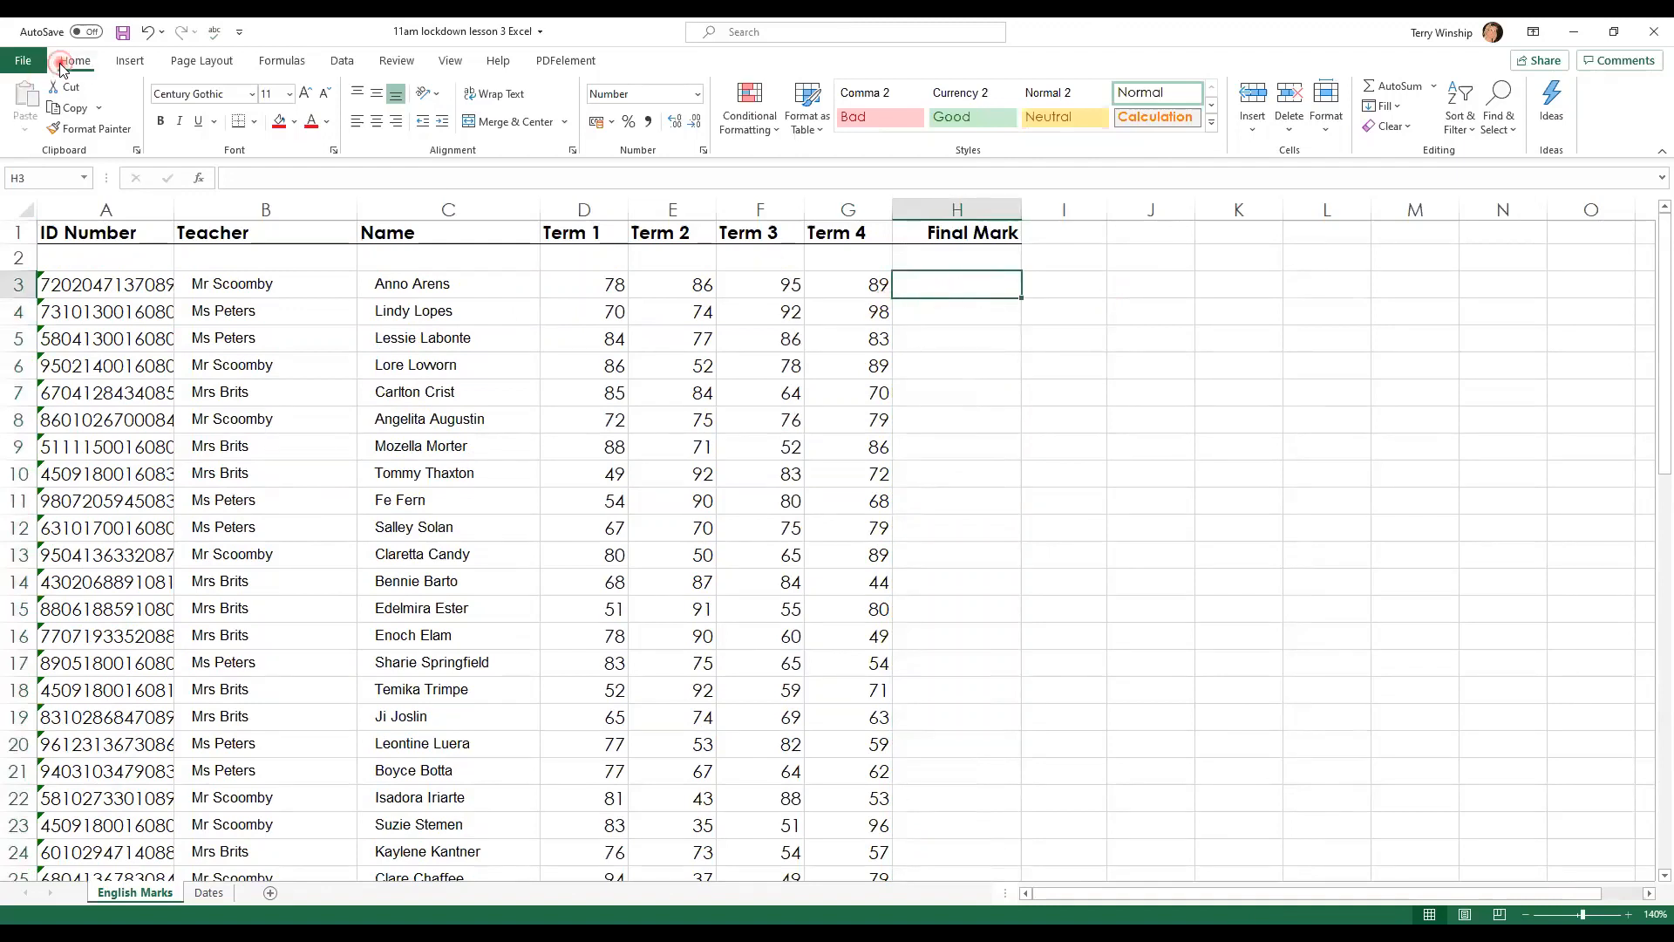
{"action": "left_click", "coordinate": [1434, 86]}
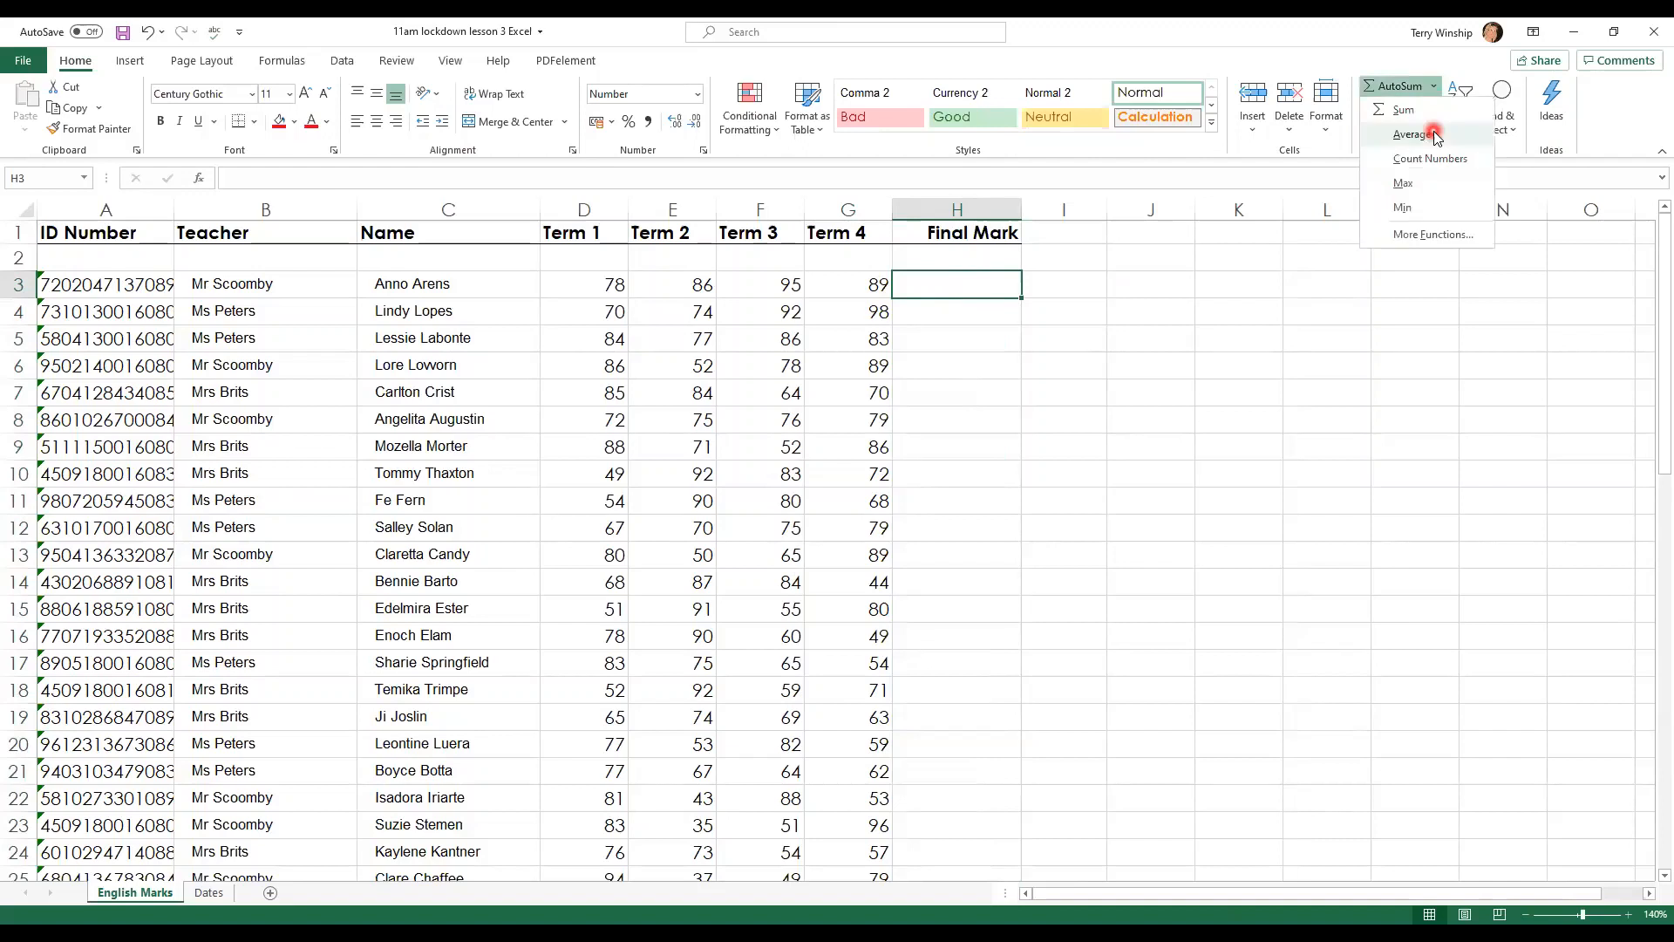
{"action": "left_click", "coordinate": [591, 285]}
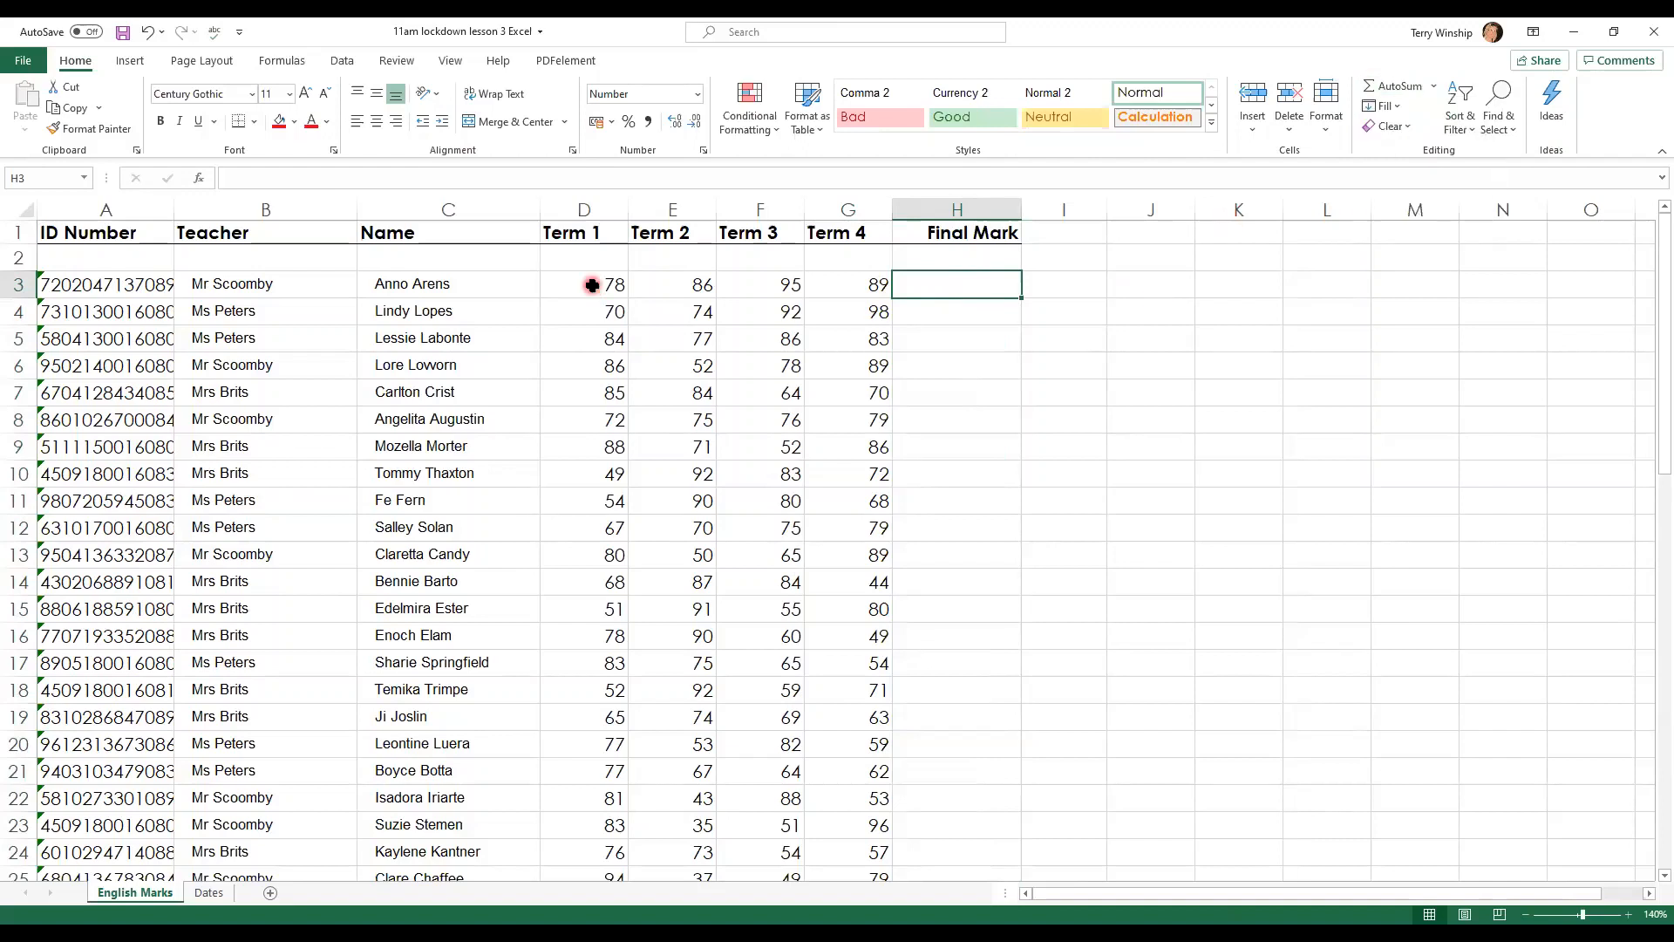
Step: Use the Quick Analysis row Average on D3:G3 to calculate the Final Mark in H3
{"action": "left_click_drag", "start_coordinate": [798, 279], "coordinate": [829, 276]}
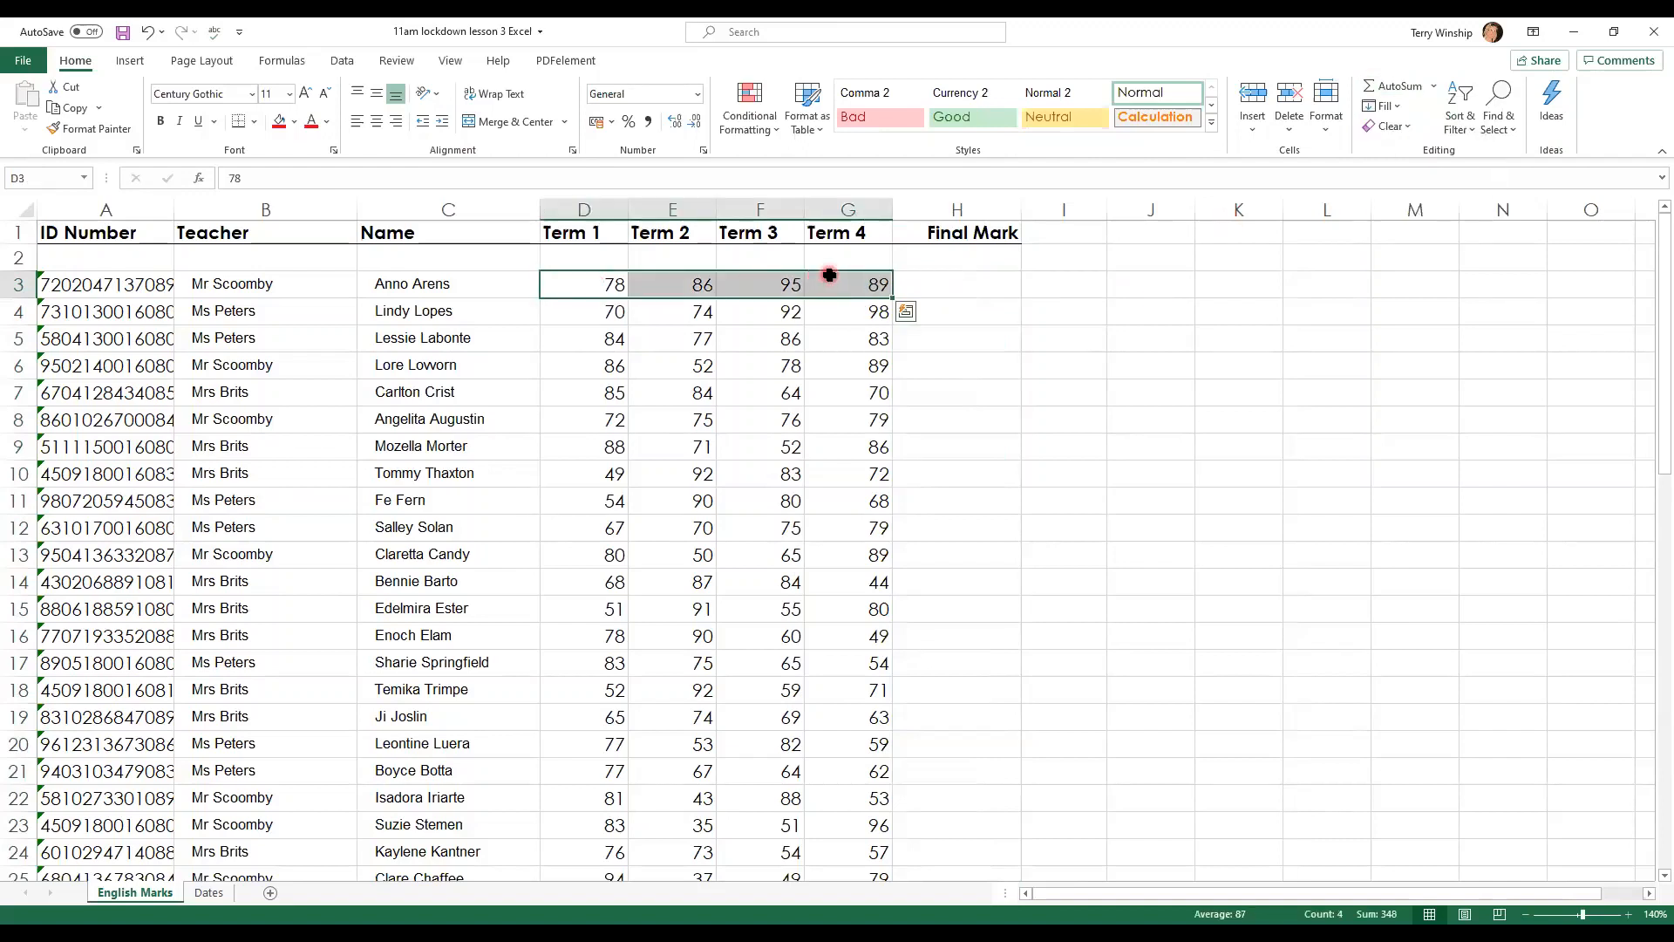
{"action": "left_click", "coordinate": [907, 314]}
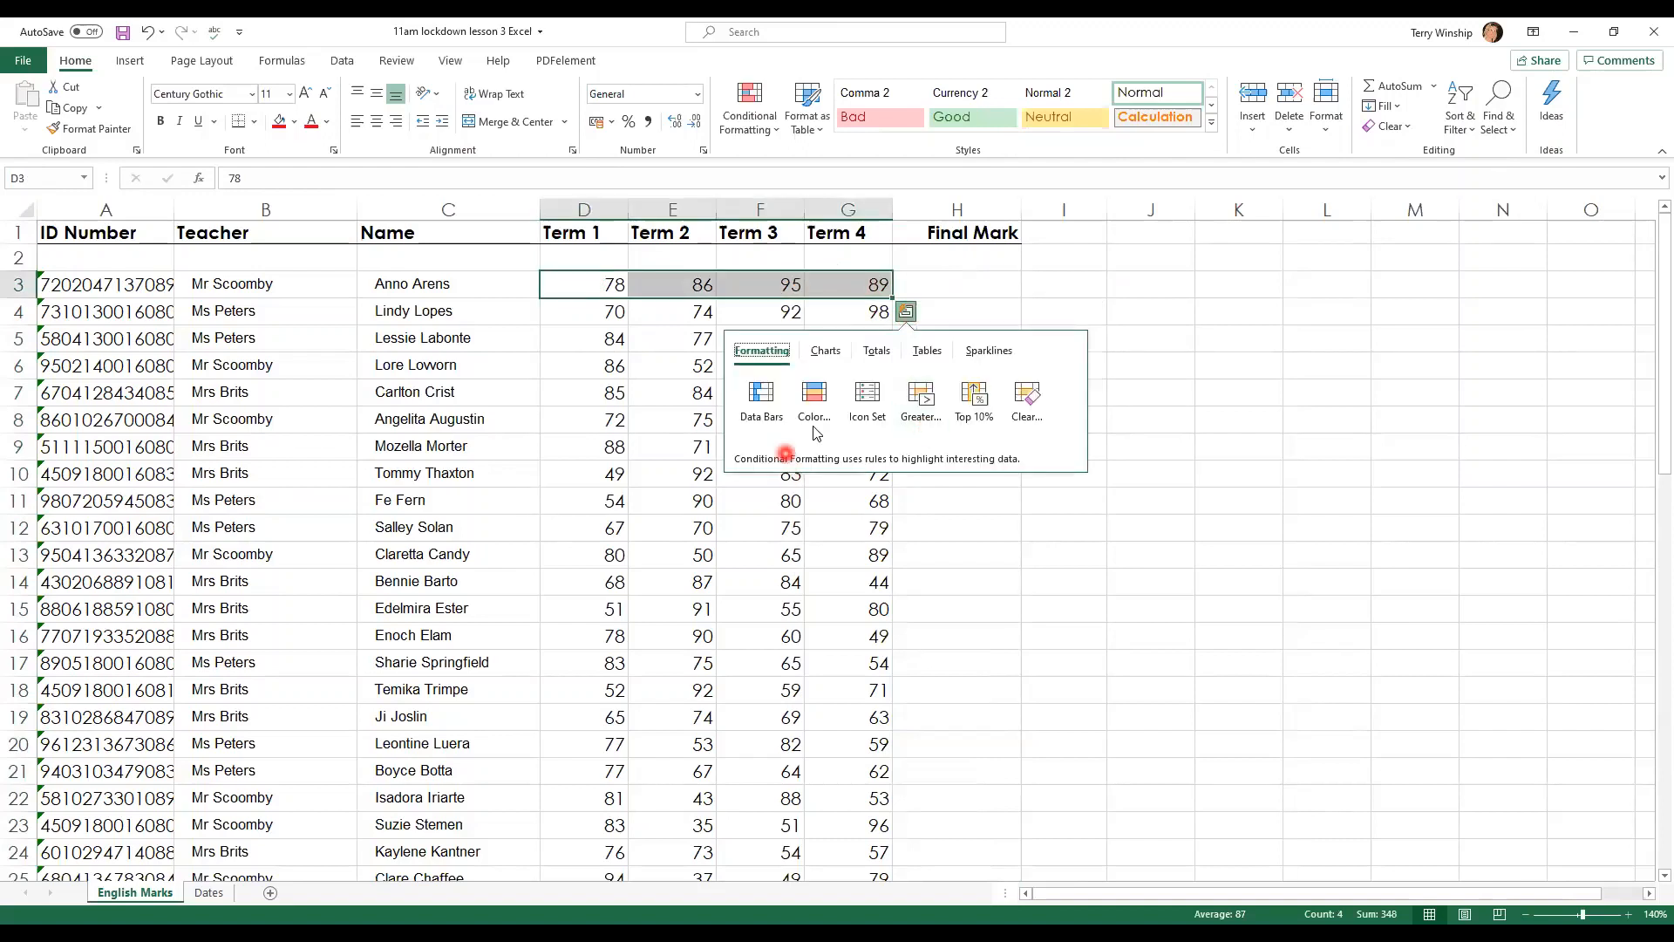
{"action": "left_click", "coordinate": [877, 349]}
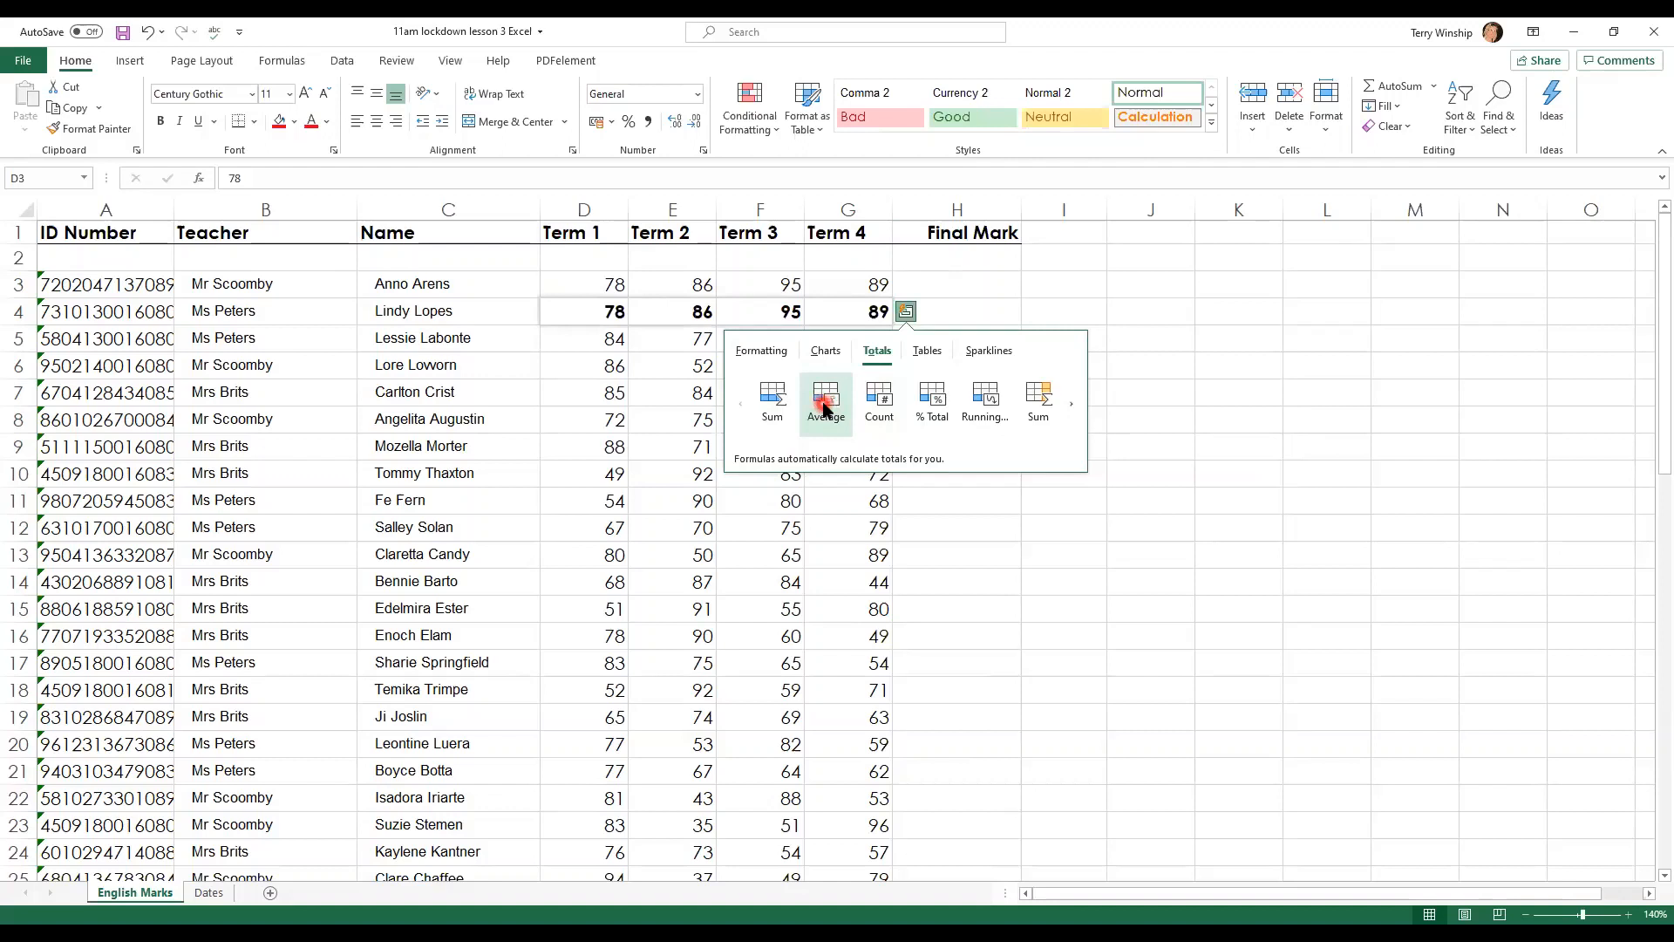
{"action": "left_click", "coordinate": [1071, 405]}
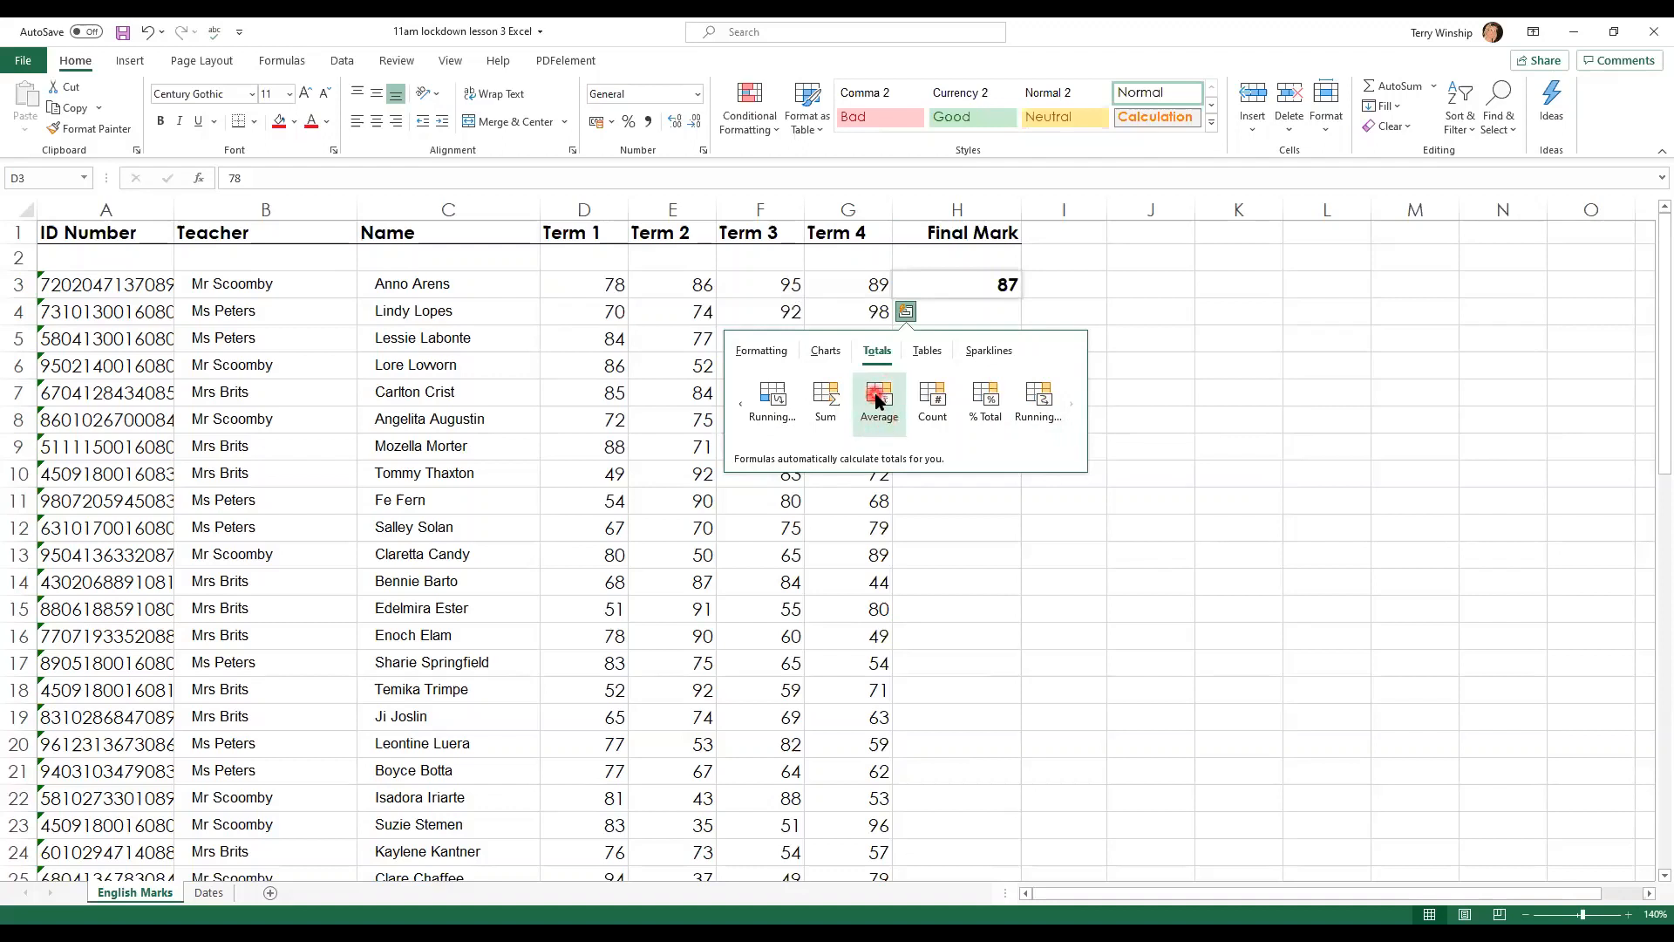
{"action": "left_click", "coordinate": [877, 393]}
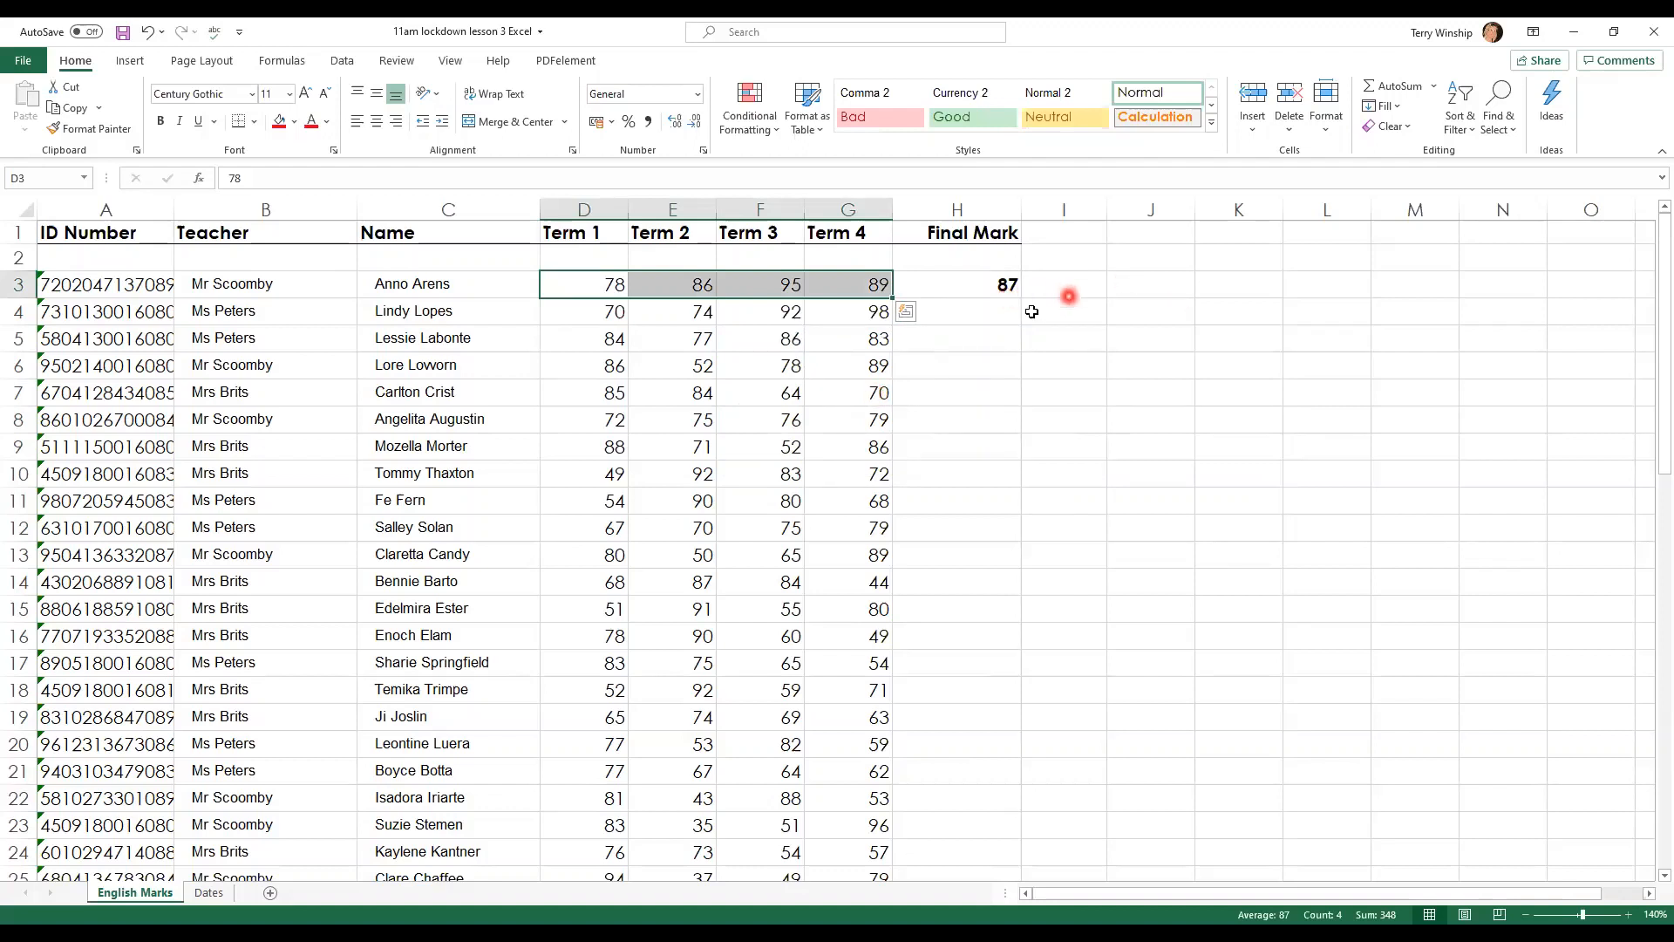
{"action": "left_click", "coordinate": [1058, 307]}
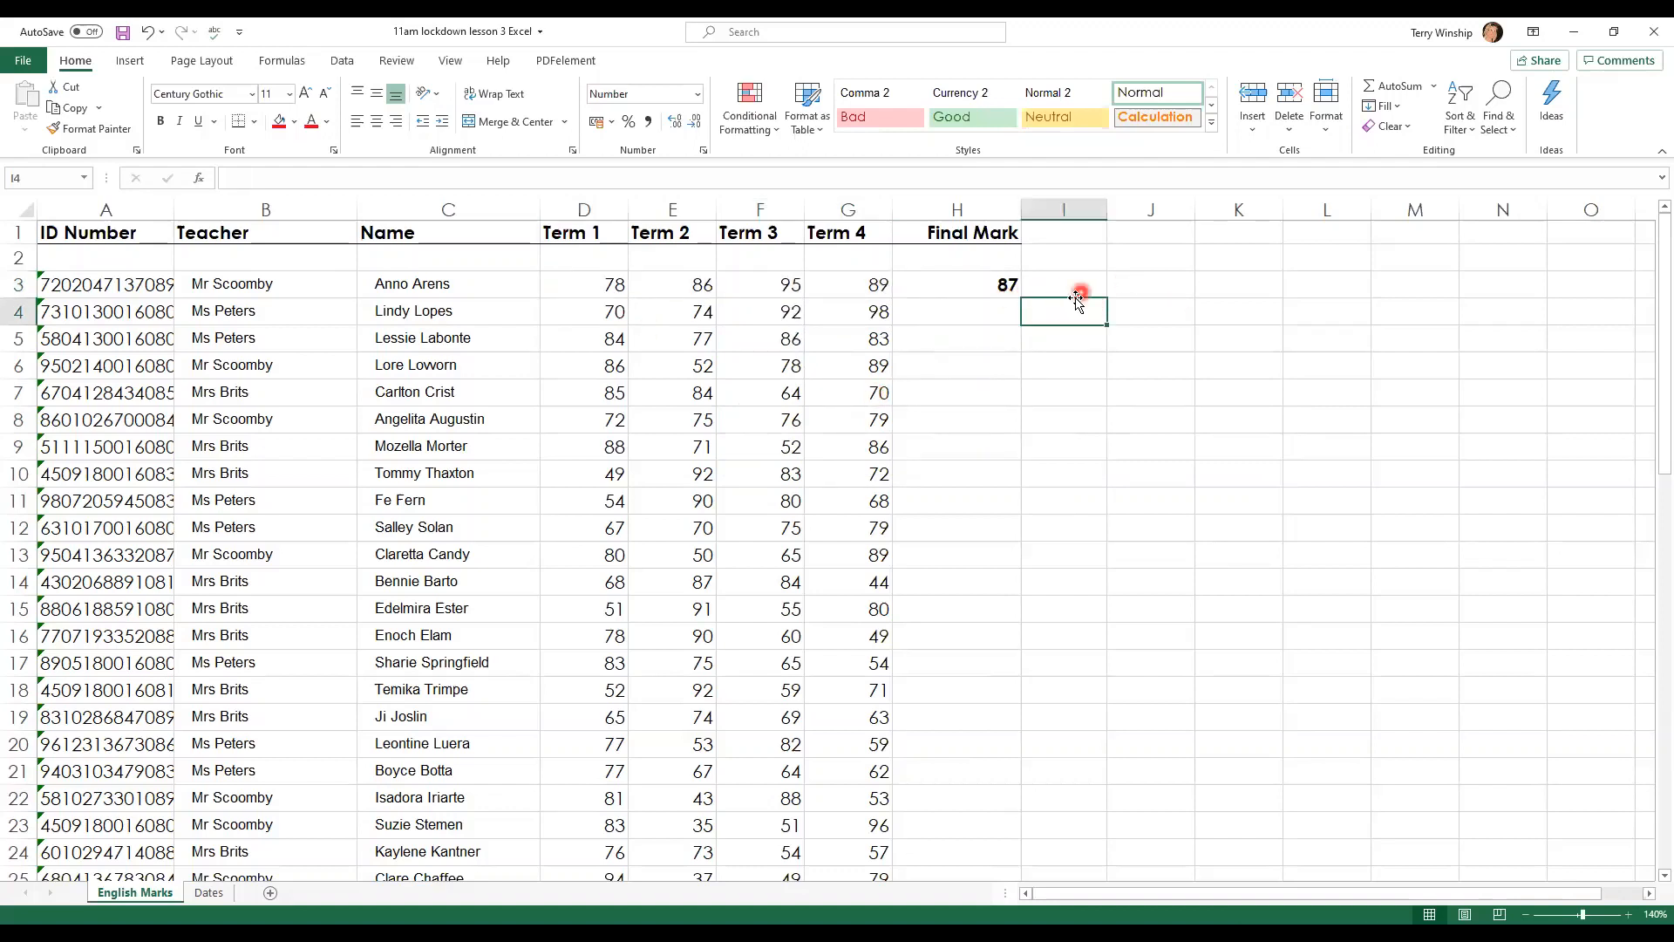
Step: Calculate the Final Mark in H4 with the Quick Analysis row Average of D4:G4
{"action": "left_click", "coordinate": [946, 313]}
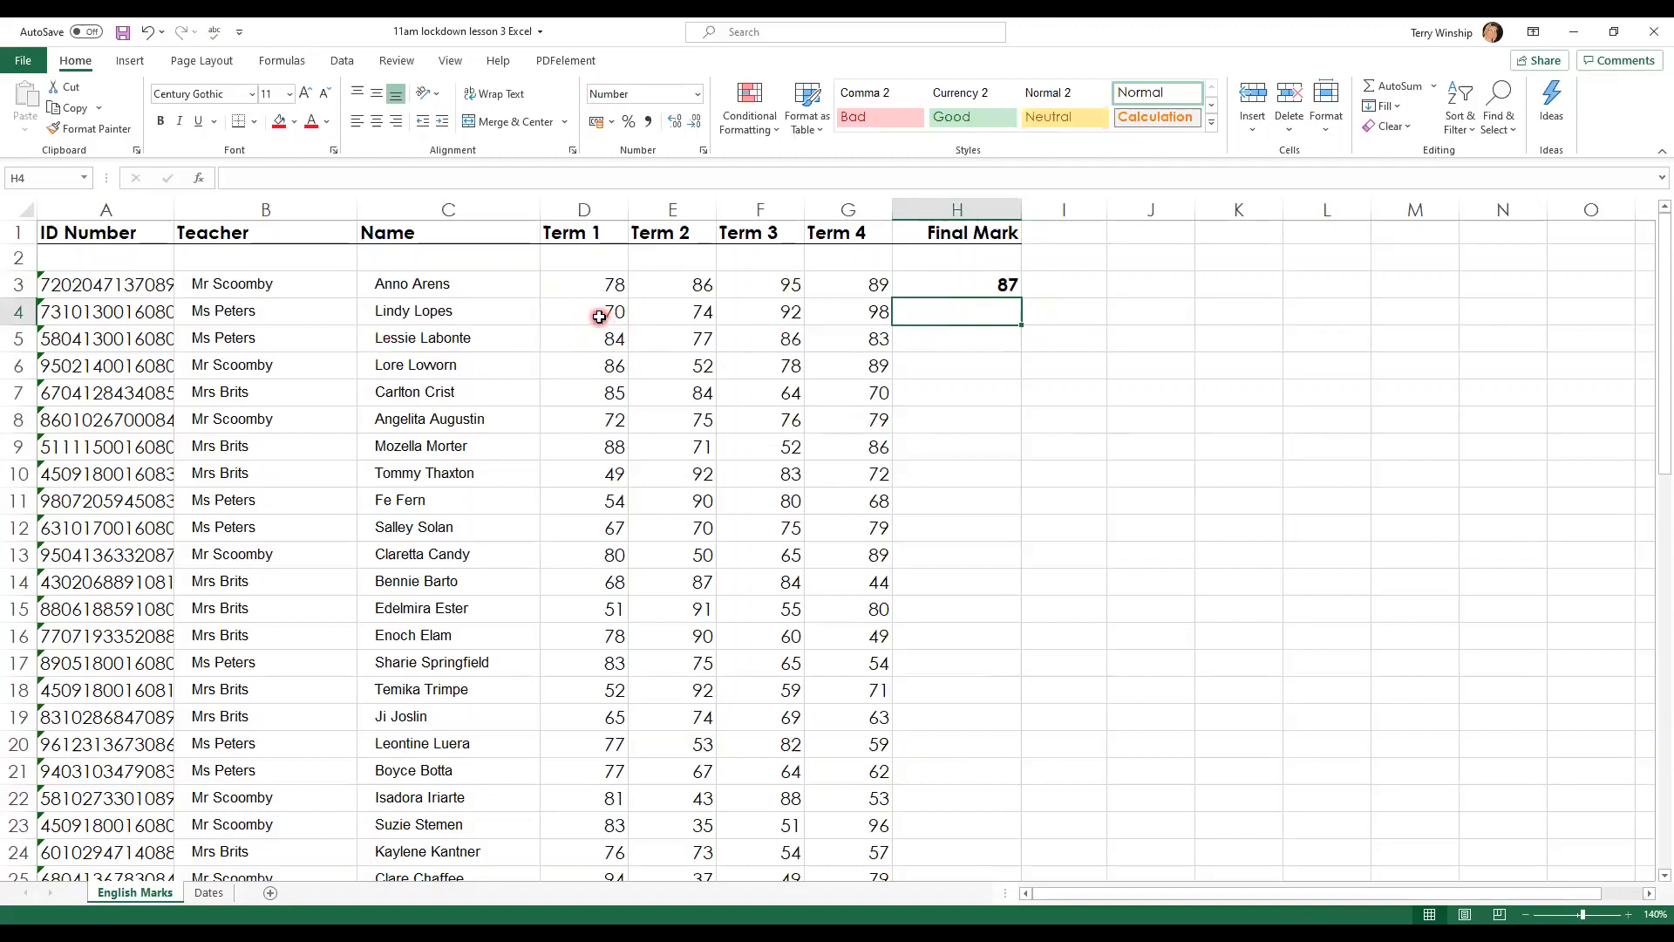
{"action": "left_click_drag", "start_coordinate": [600, 319], "coordinate": [837, 306]}
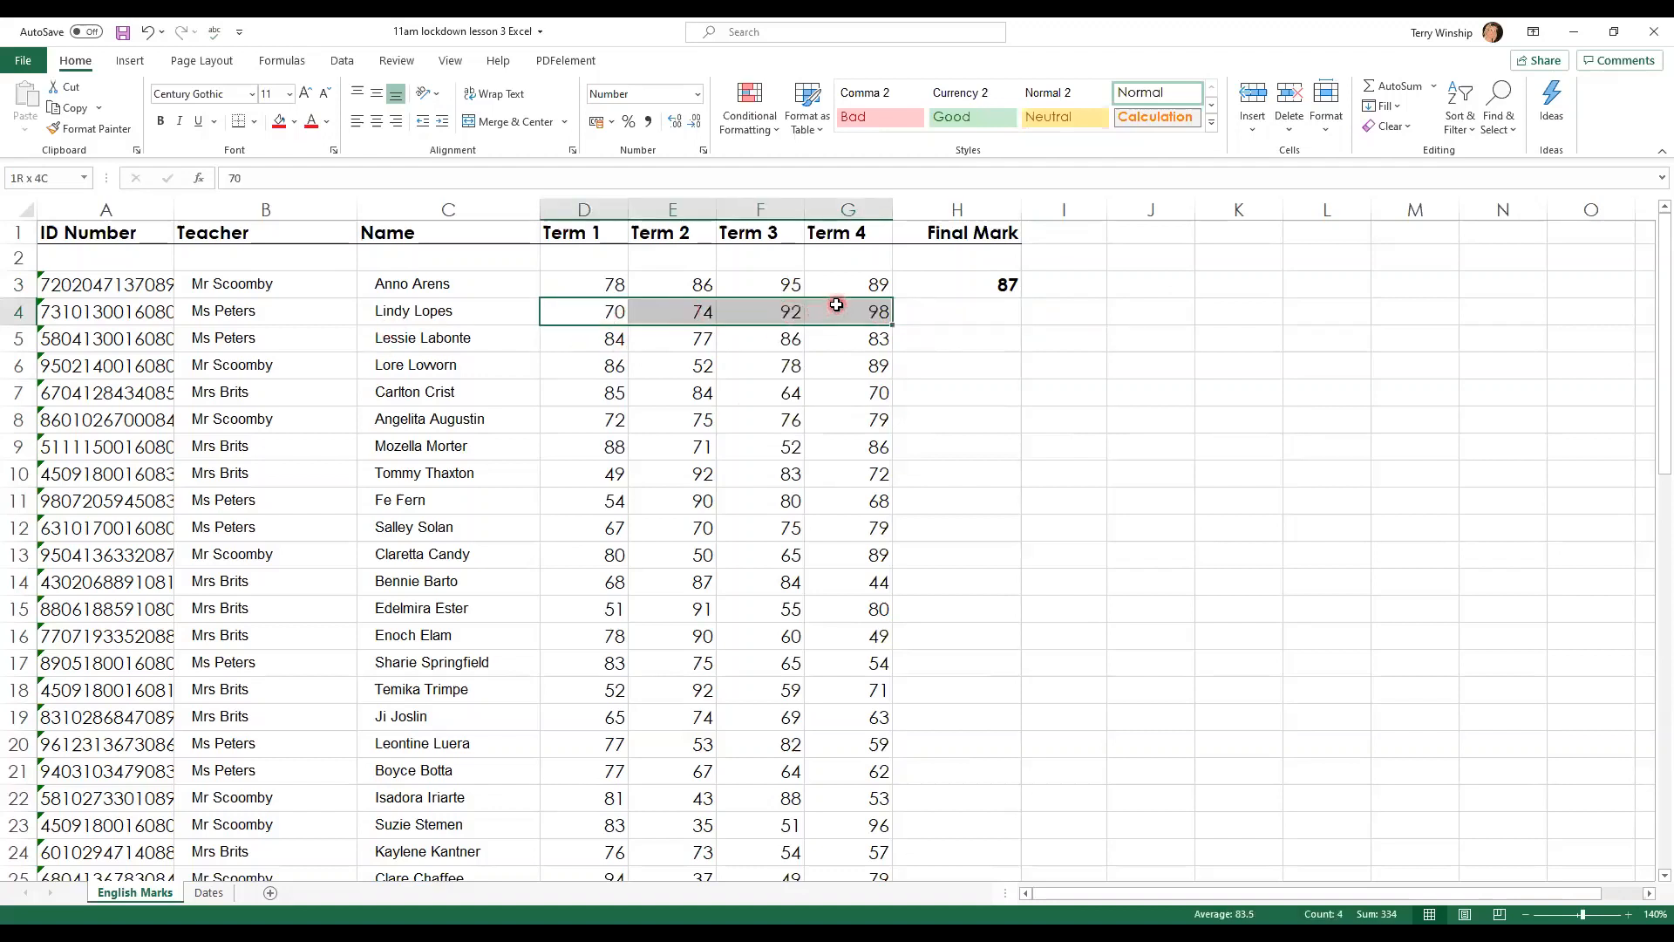
{"action": "left_click", "coordinate": [905, 340]}
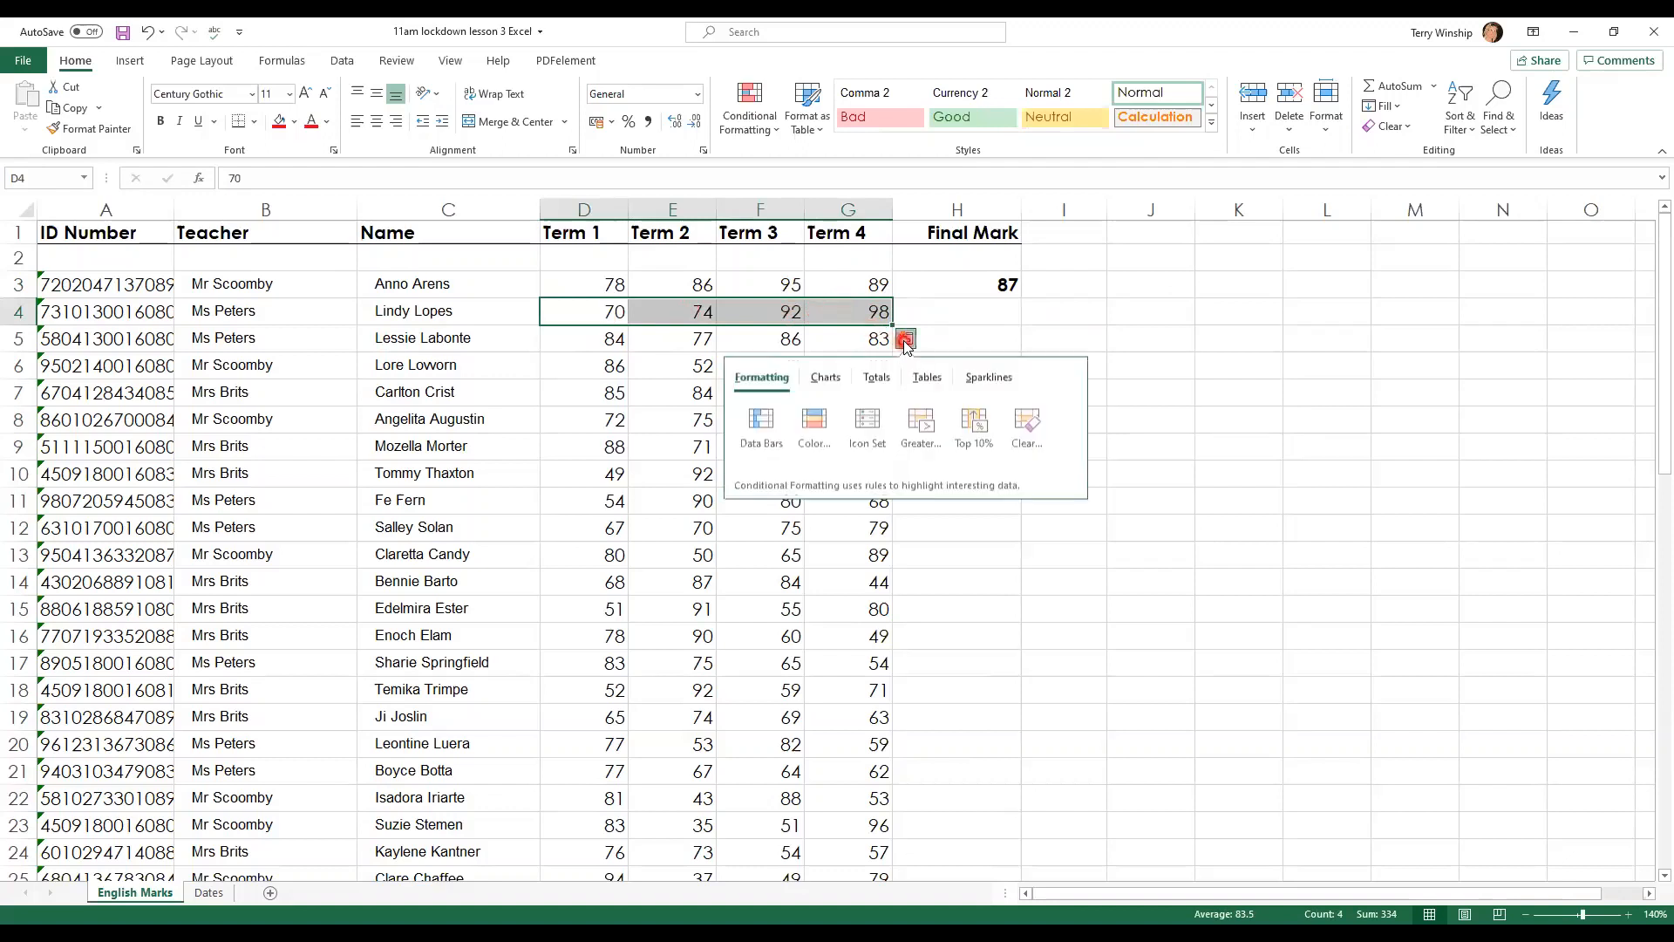
{"action": "left_click", "coordinate": [877, 378]}
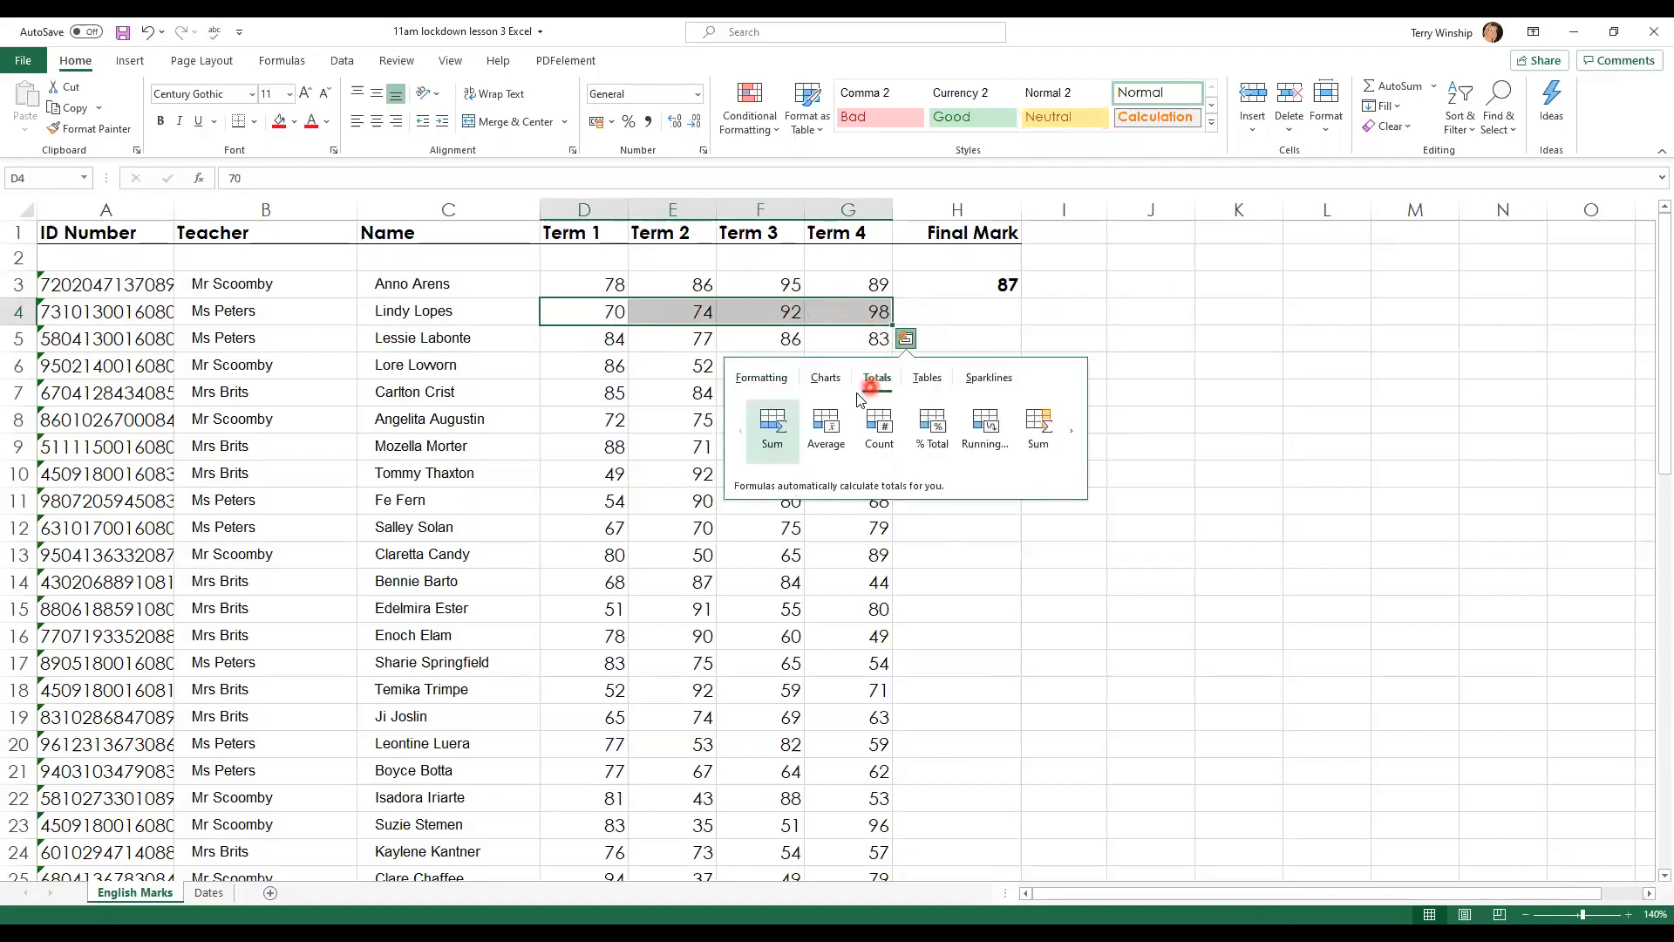
{"action": "left_click", "coordinate": [1071, 429]}
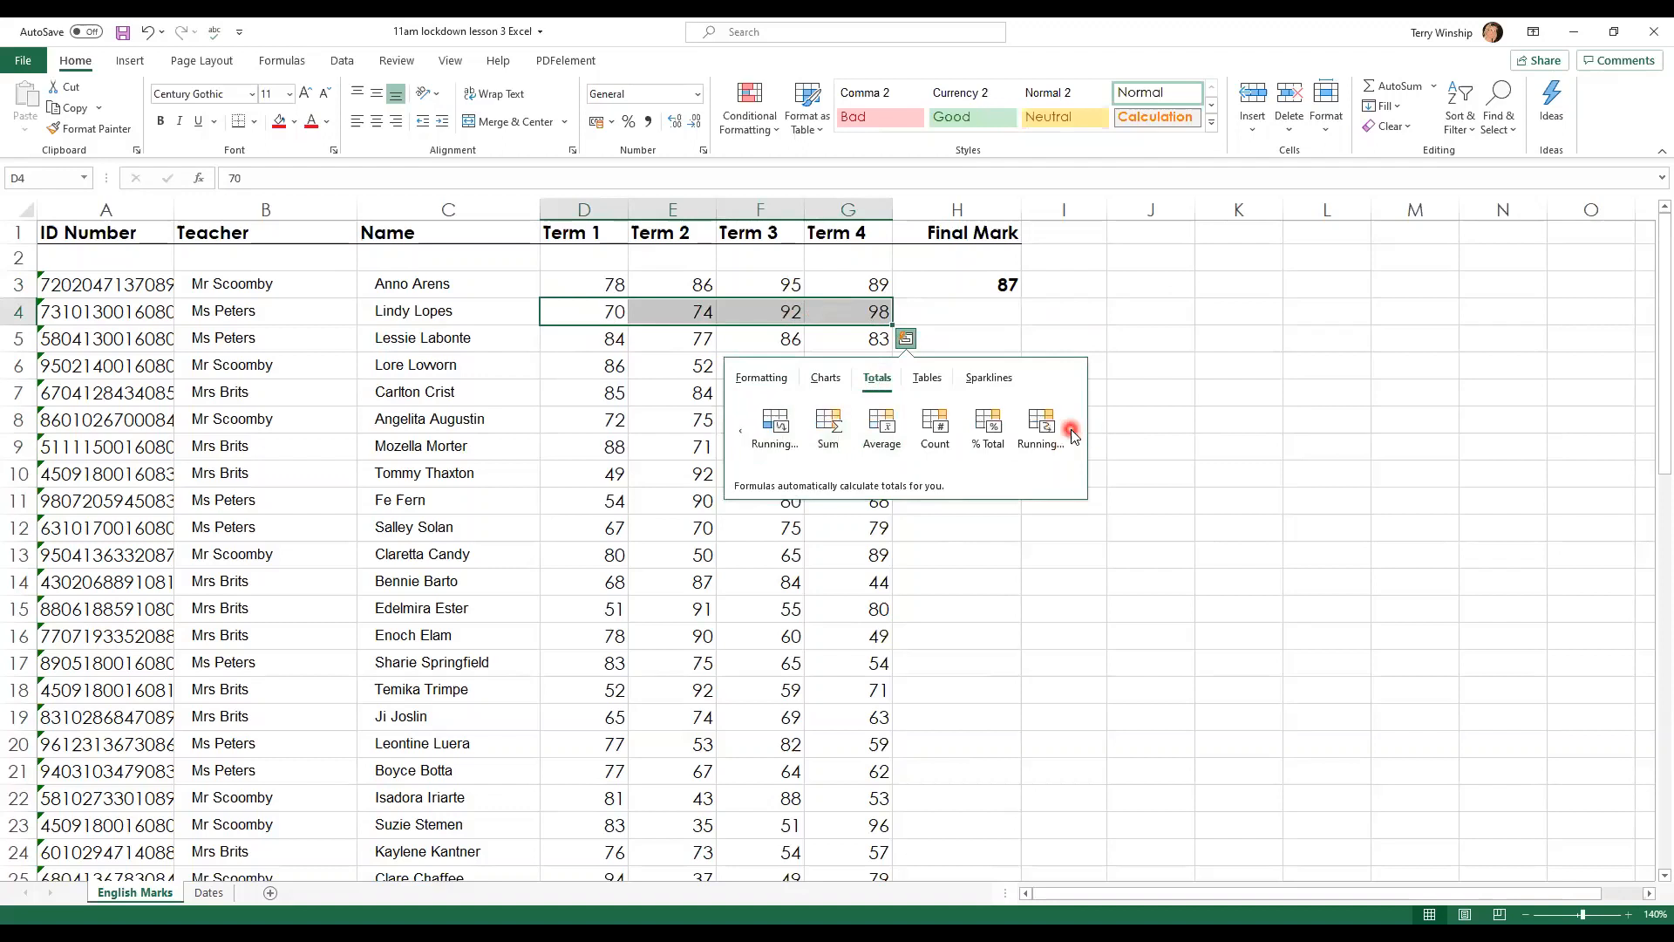
{"action": "left_click", "coordinate": [881, 430]}
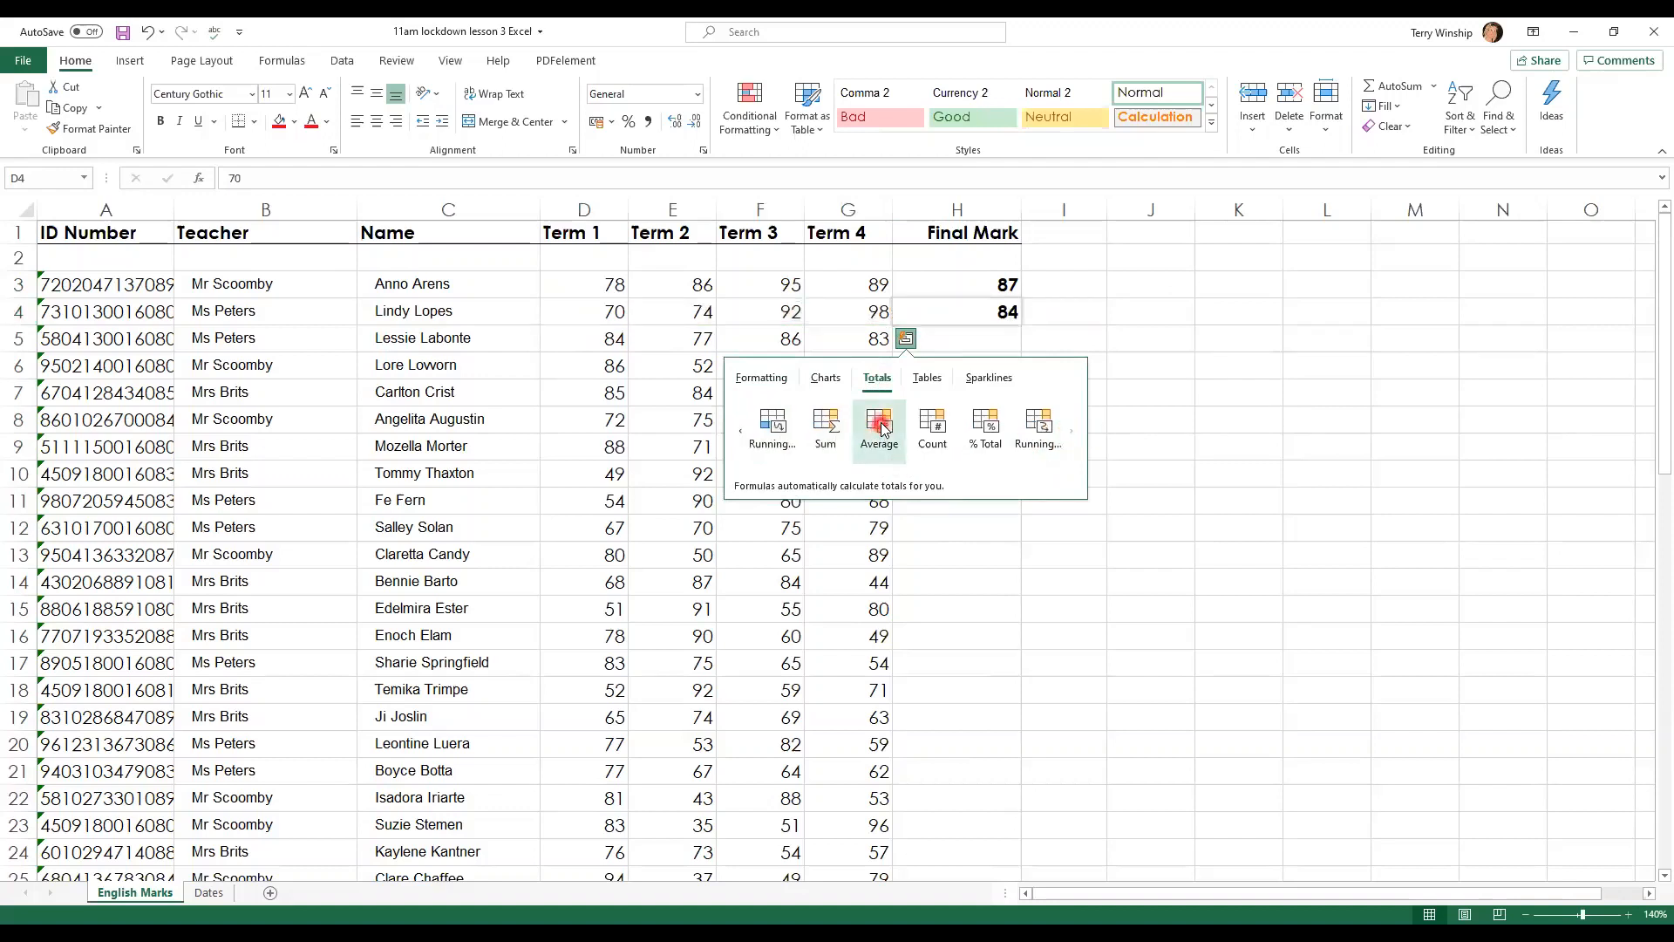
Step: Fill the average formula in H4 down the Final Mark column to H52
{"action": "left_click", "coordinate": [959, 316]}
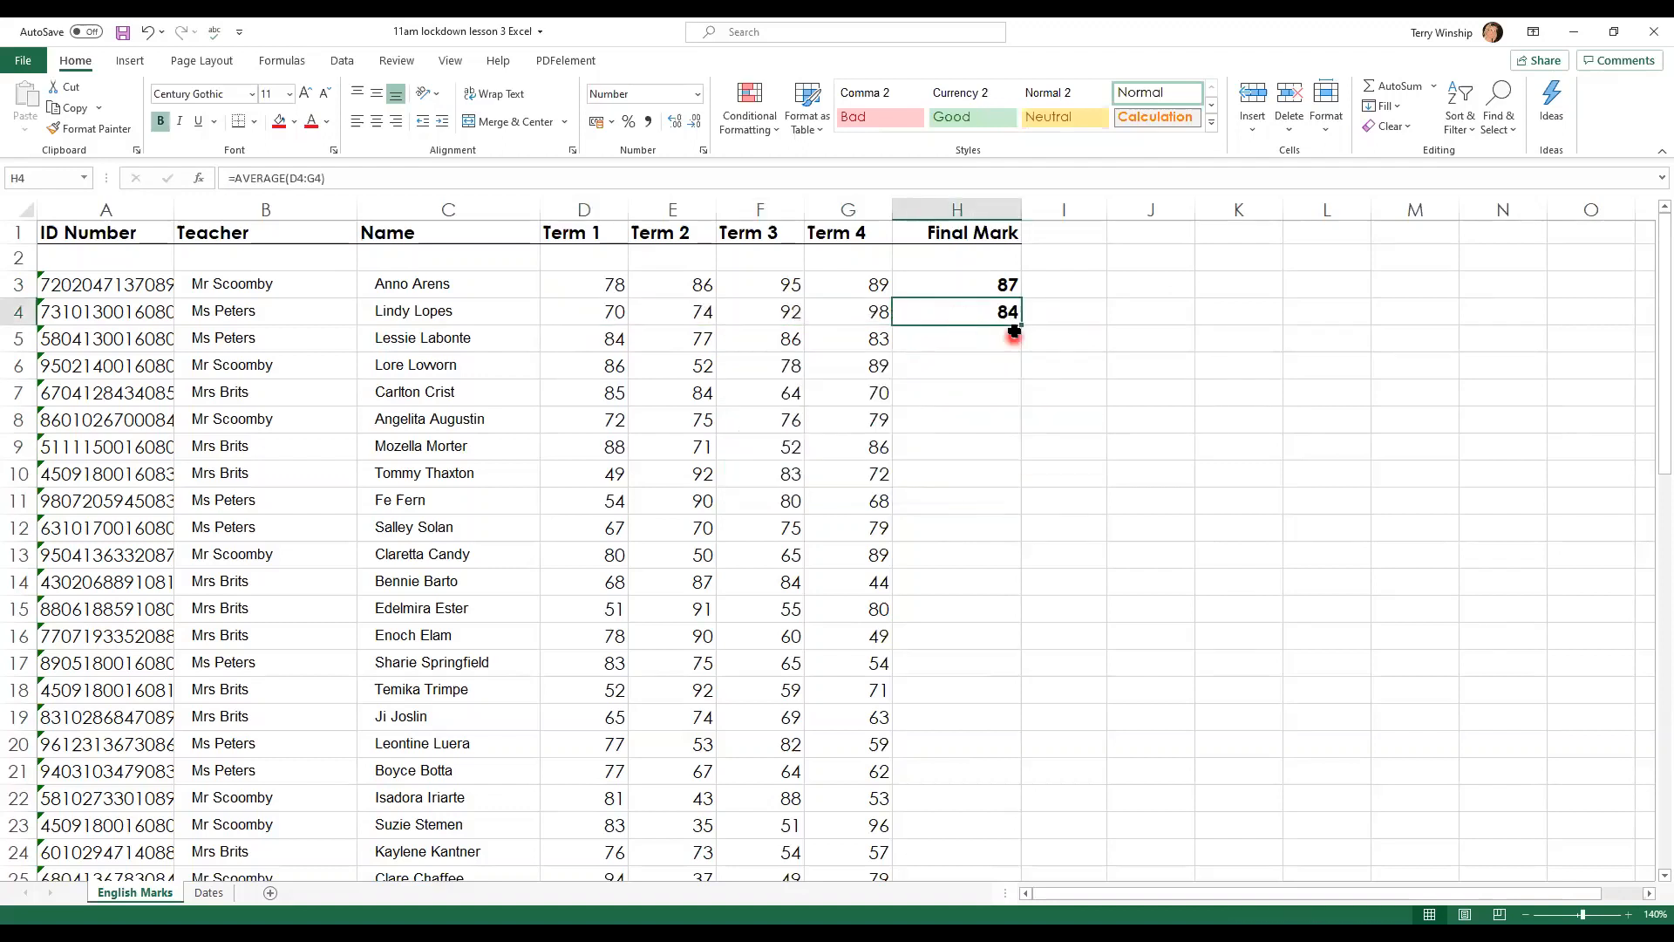
{"action": "double_click", "coordinate": [1019, 325]}
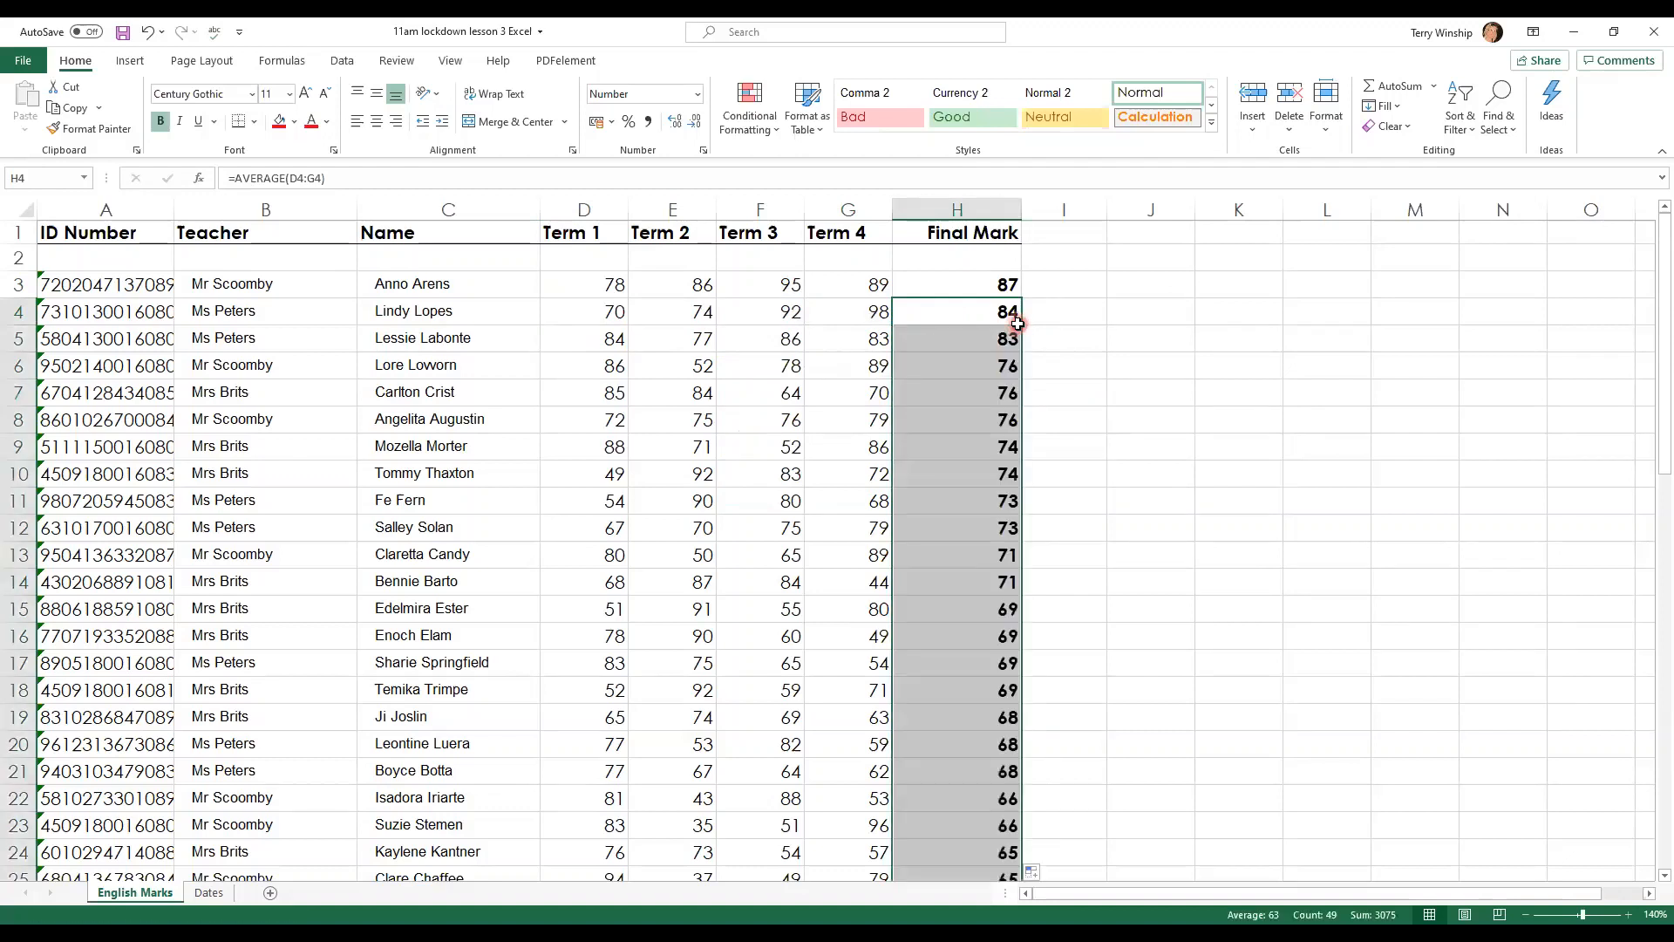
{"action": "left_click", "coordinate": [1177, 309]}
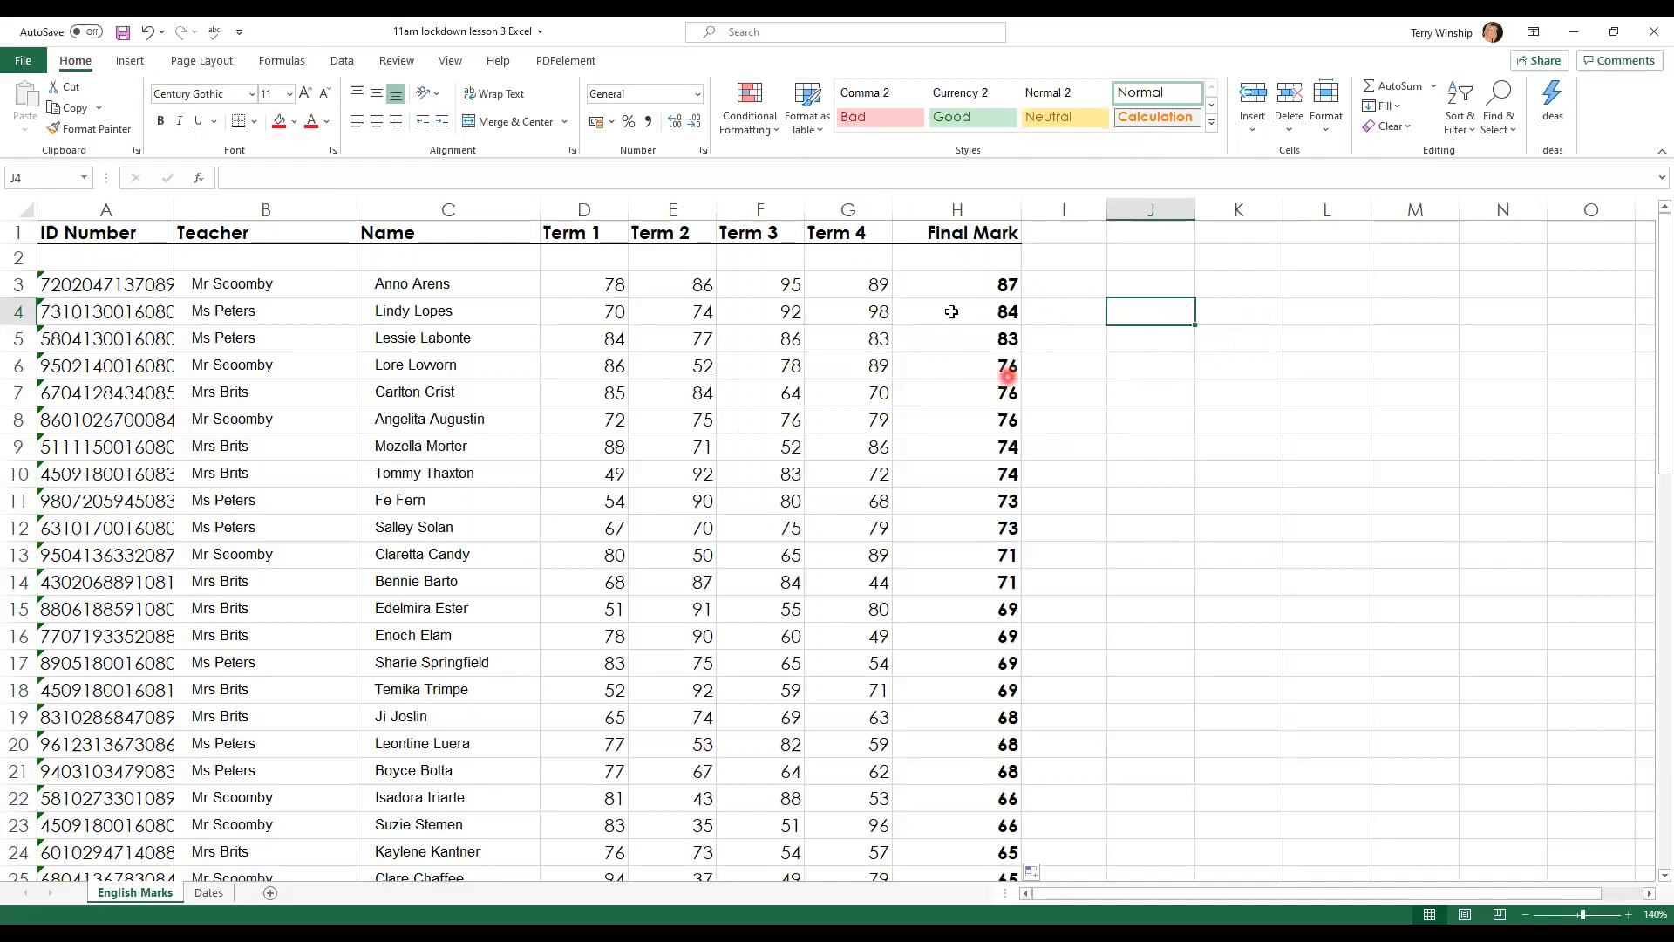
Step: Apply Quick Analysis data bars to the Final Mark values in H3:H52
{"action": "left_click_drag", "start_coordinate": [983, 287], "coordinate": [952, 899]}
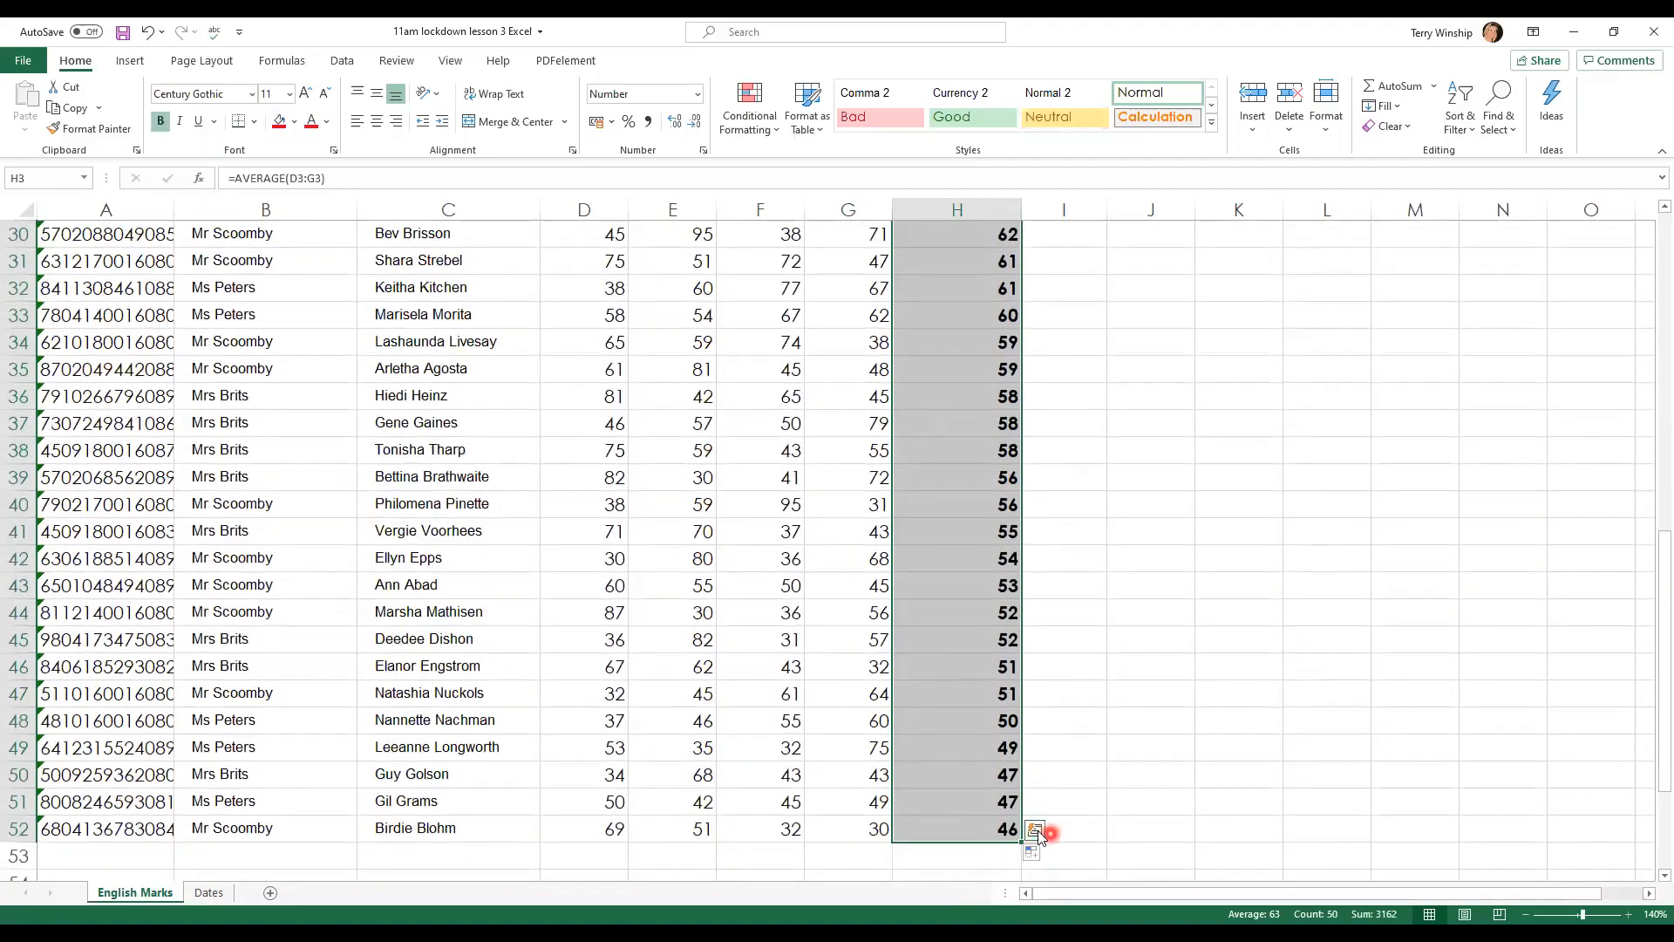
{"action": "left_click", "coordinate": [1036, 833]}
{"action": "left_click", "coordinate": [1007, 690]}
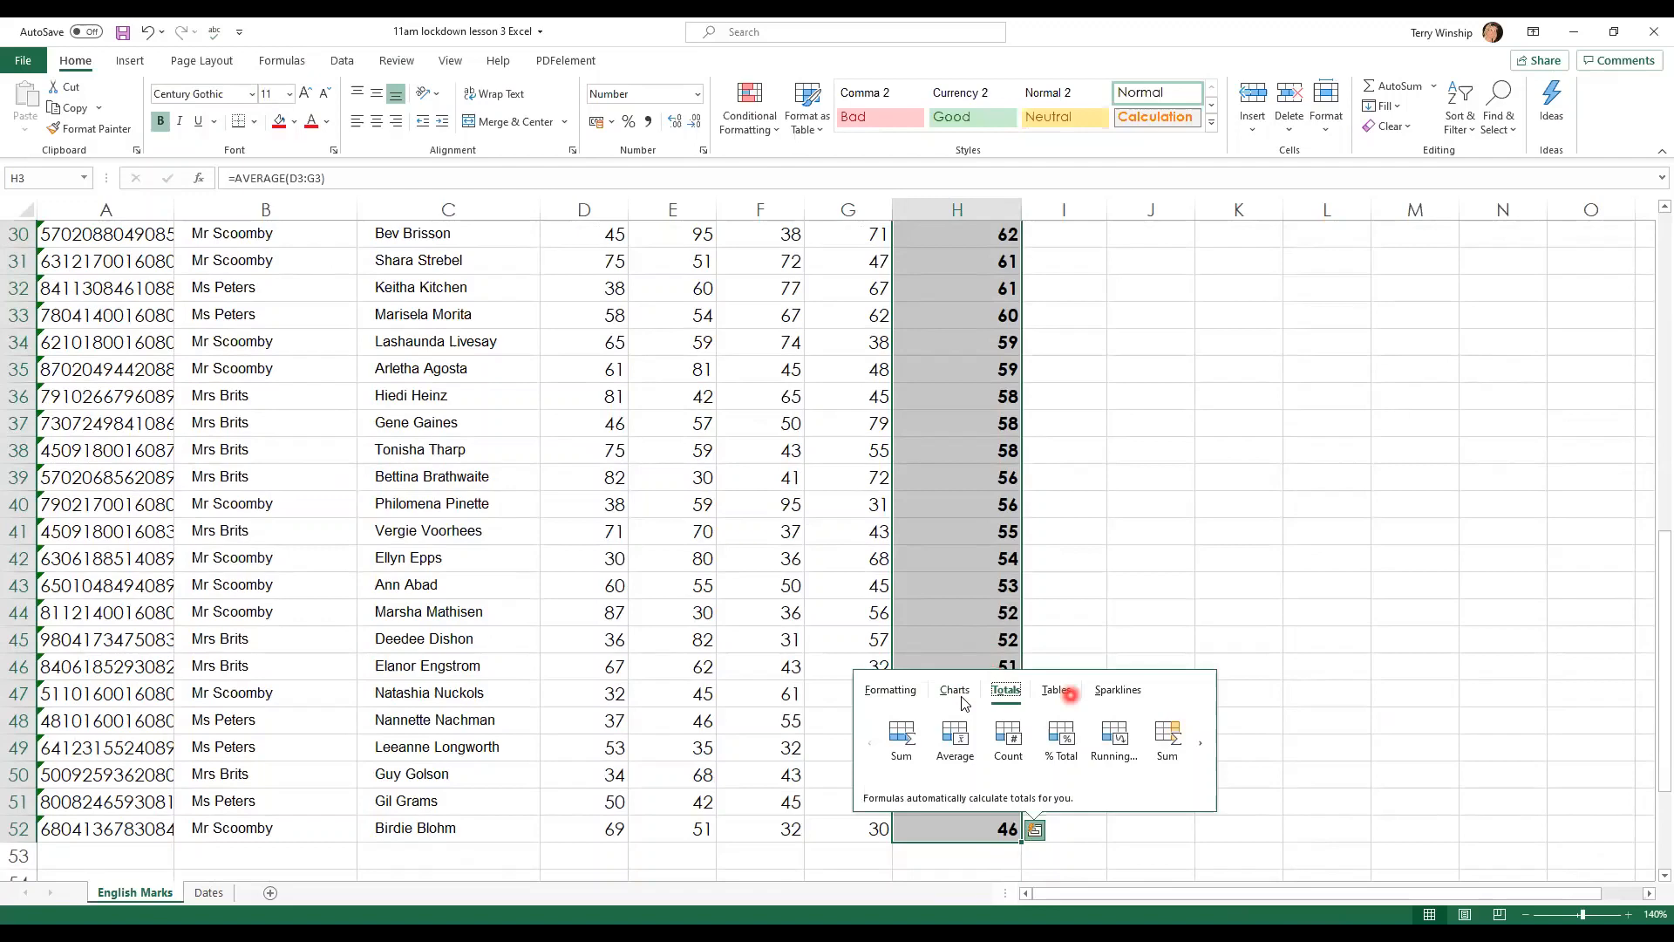
{"action": "left_click", "coordinate": [891, 690]}
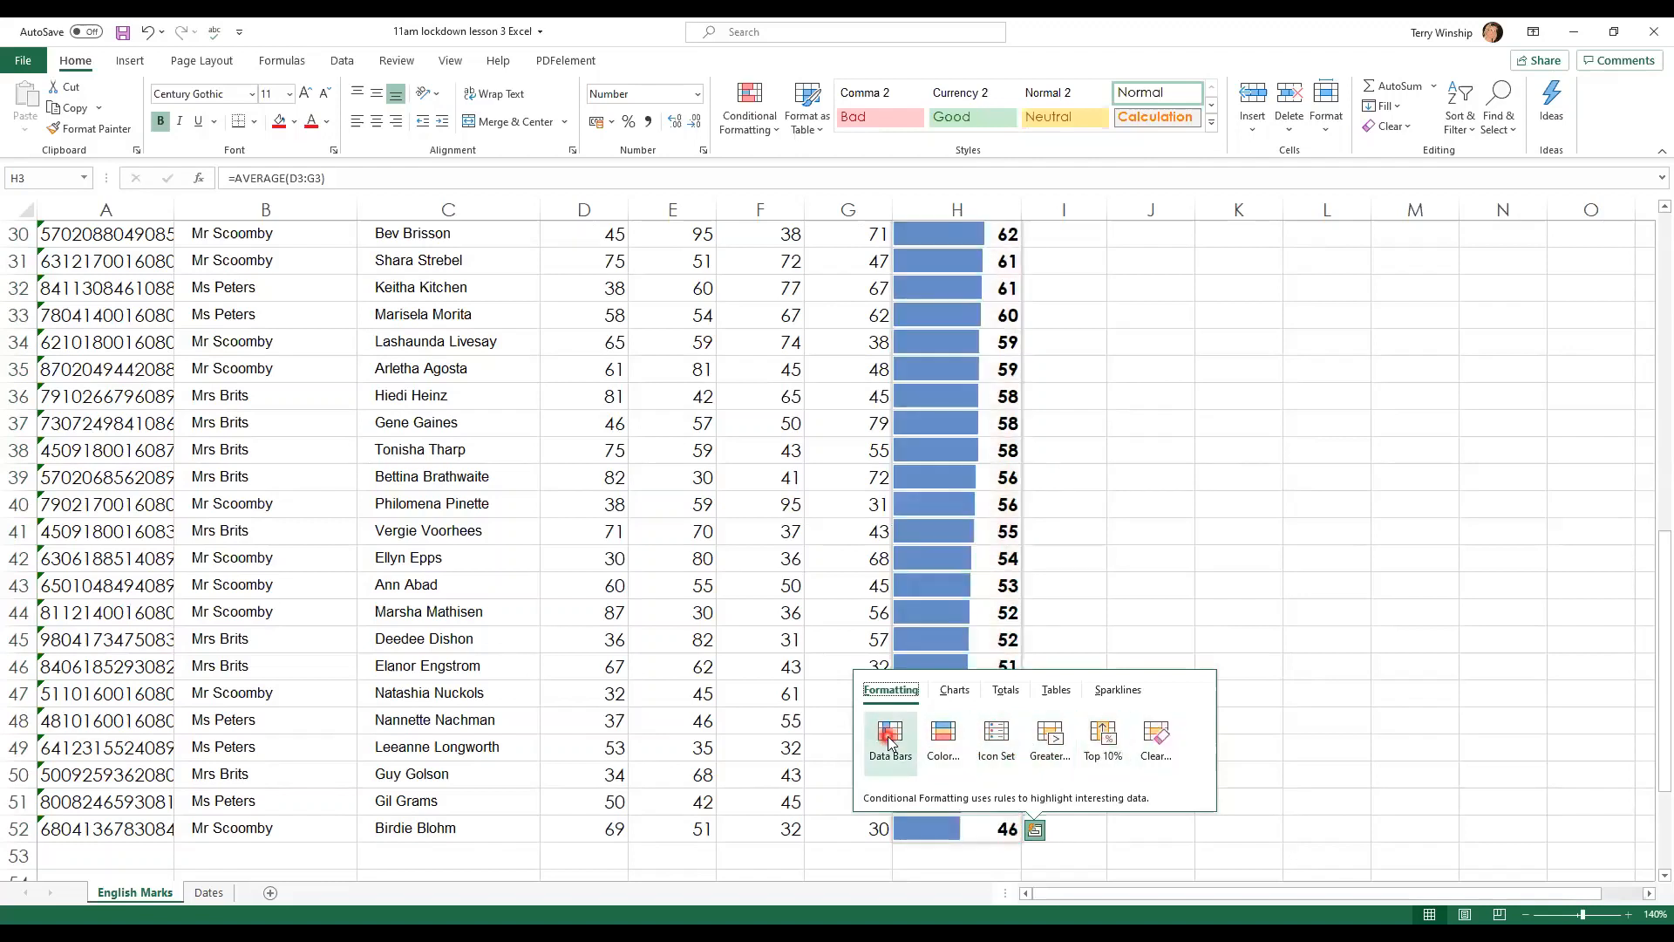
{"action": "left_click", "coordinate": [1193, 713]}
{"action": "scroll", "coordinate": [1062, 617], "scroll_direction": "up", "scroll_amount": 10}
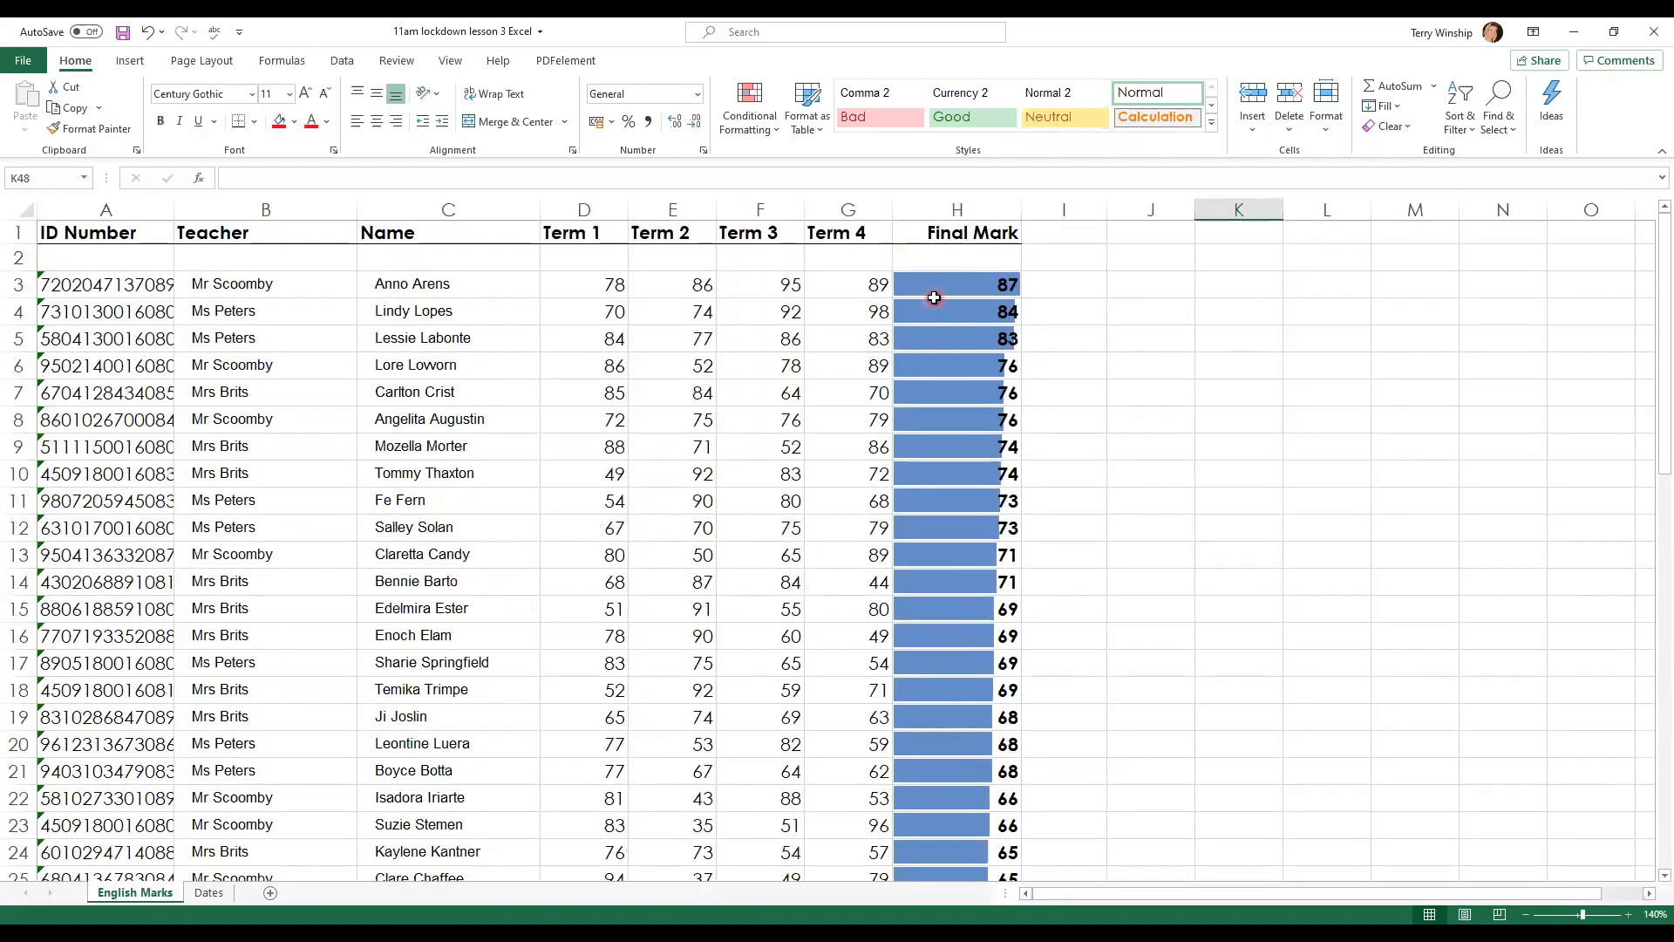
{"action": "left_click", "coordinate": [957, 210]}
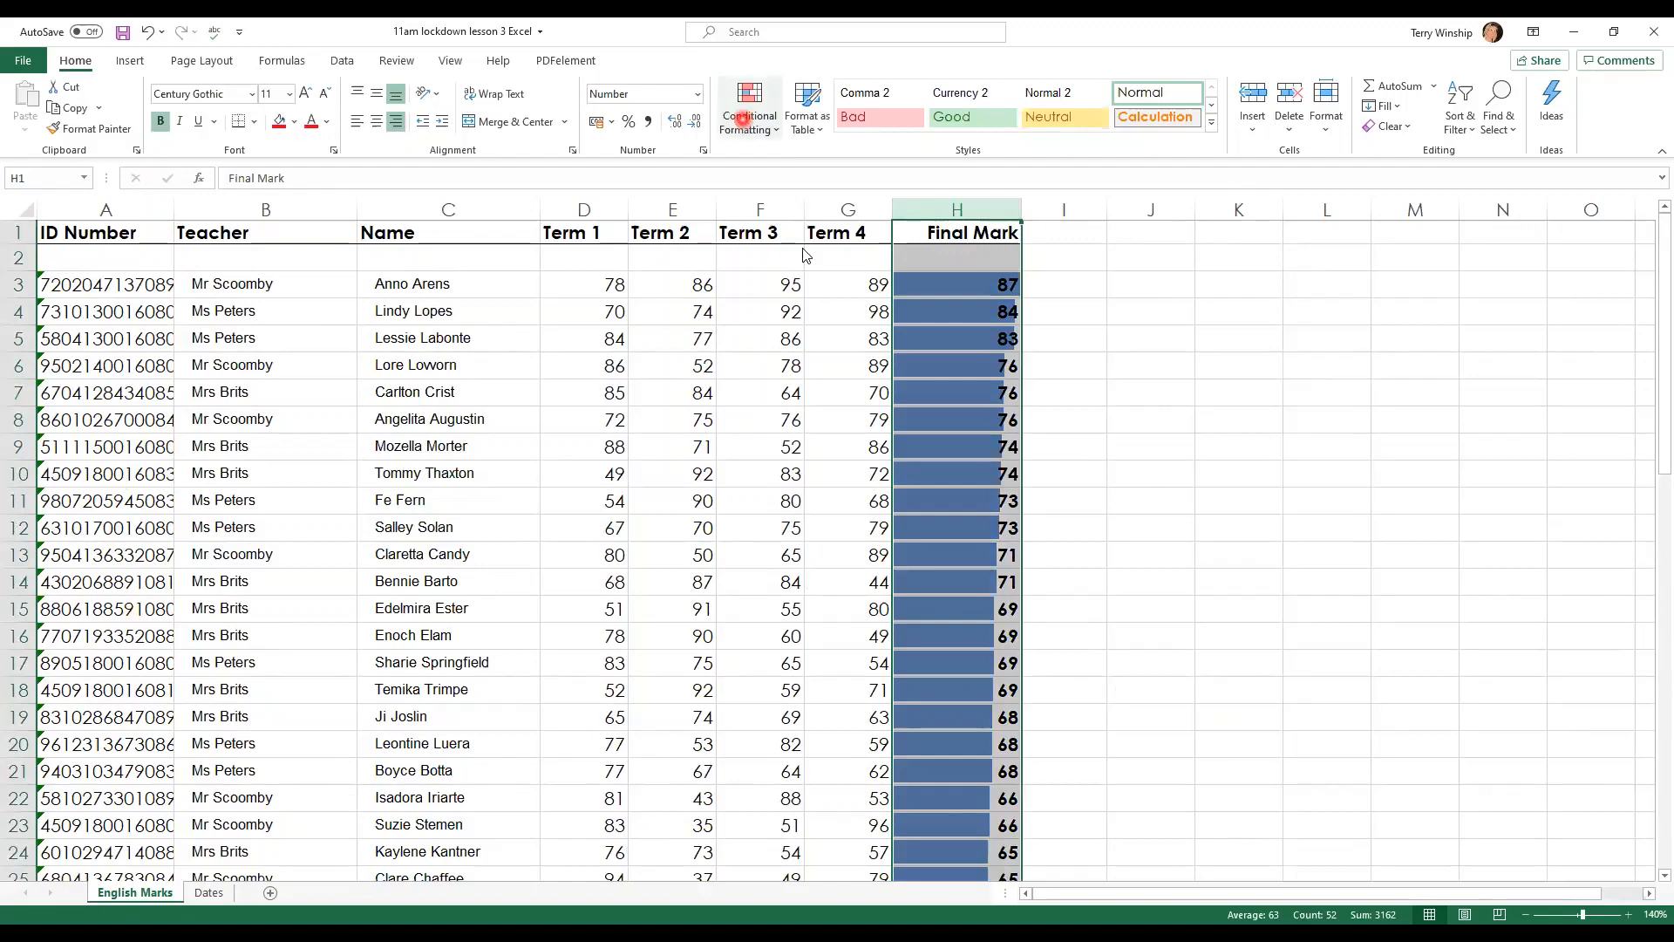
{"action": "left_click", "coordinate": [743, 119]}
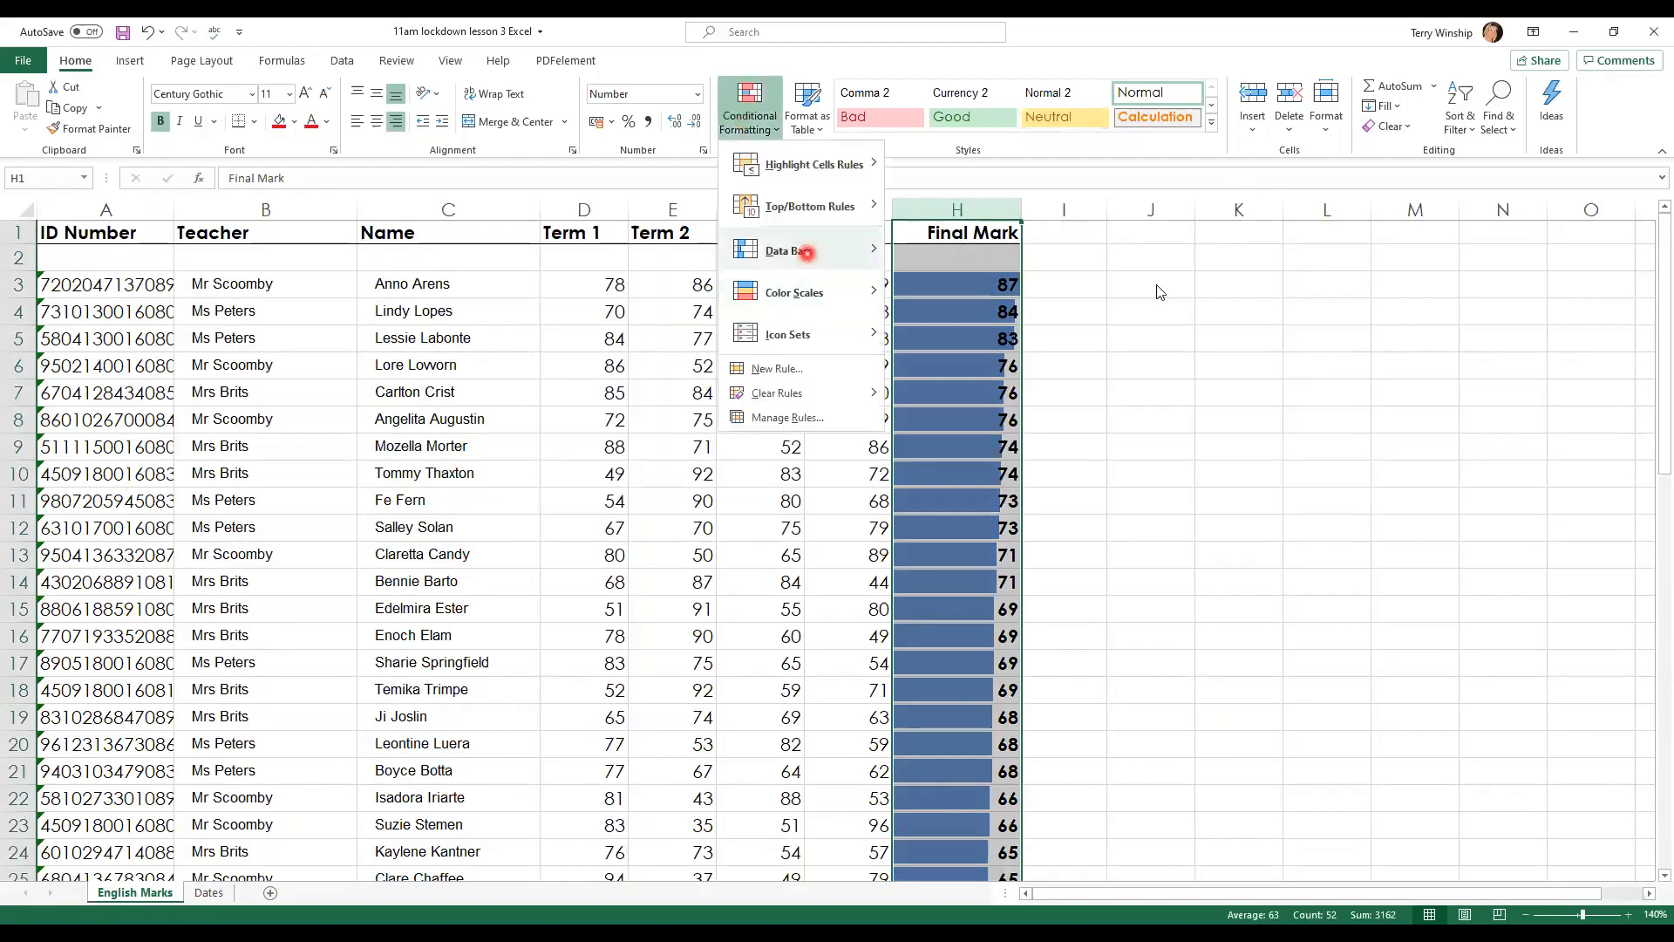
{"action": "left_click", "coordinate": [1084, 234]}
{"action": "left_click", "coordinate": [1133, 255]}
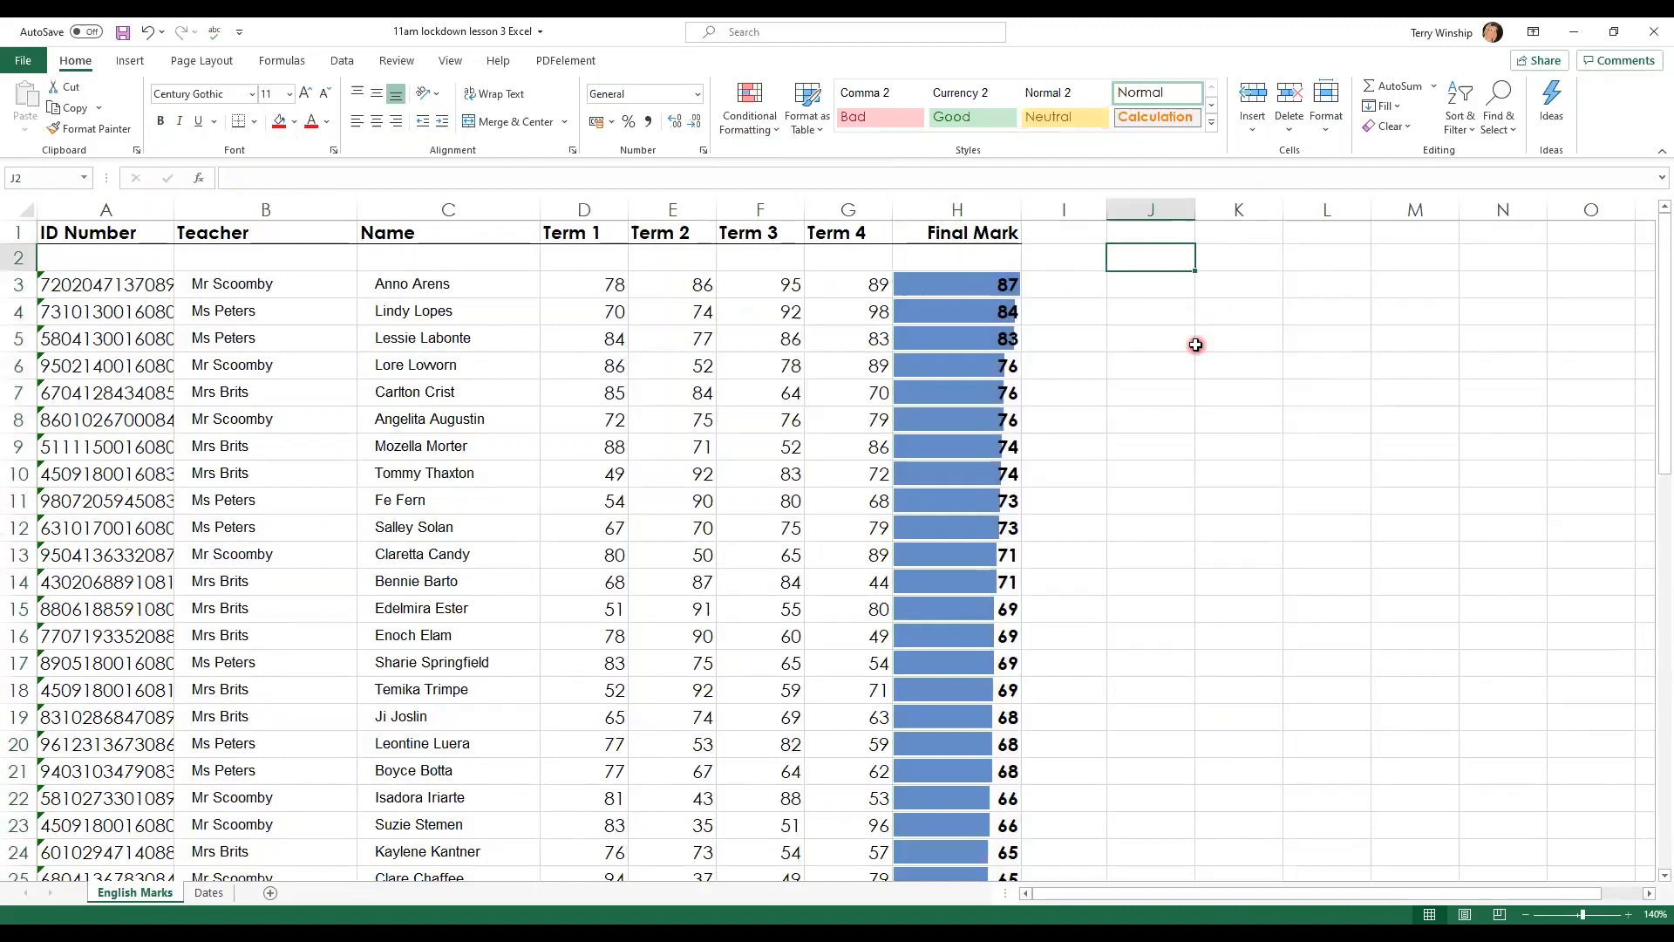
{"action": "scroll", "coordinate": [1196, 350], "scroll_direction": "down", "scroll_amount": 1}
{"action": "scroll", "coordinate": [1169, 363], "scroll_direction": "up", "scroll_amount": 1}
Step: Undo the data bars and the fill-down of the averages in the Final Mark column
{"action": "key", "text": "ctrl+z"}
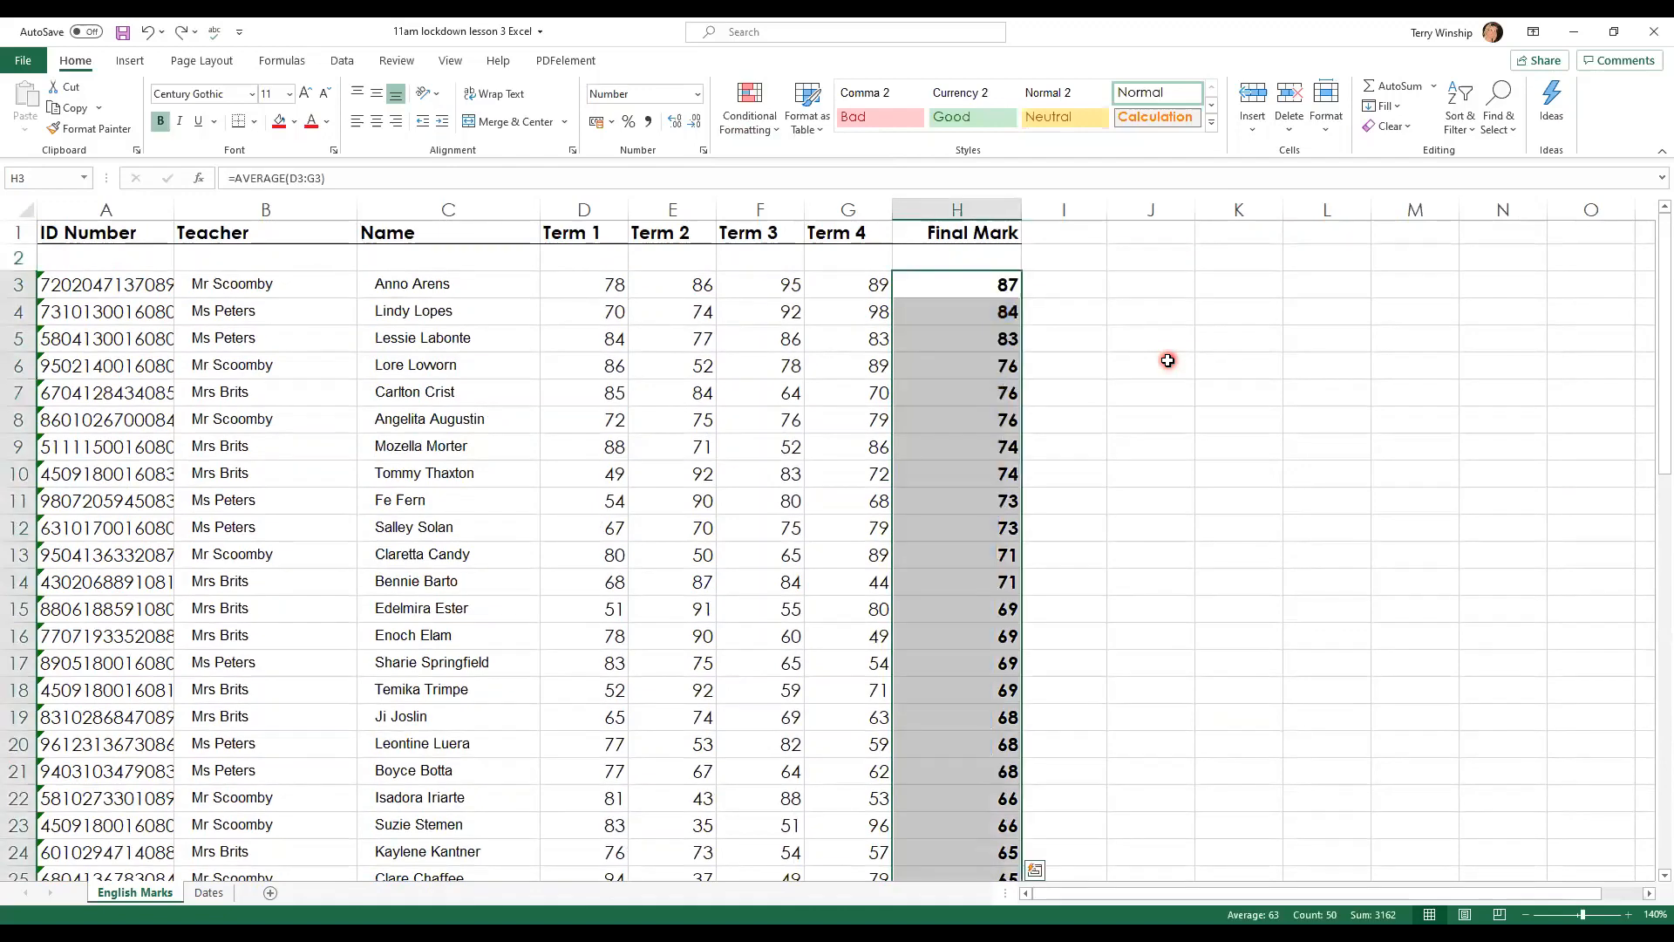
{"action": "key", "text": "ctrl+z"}
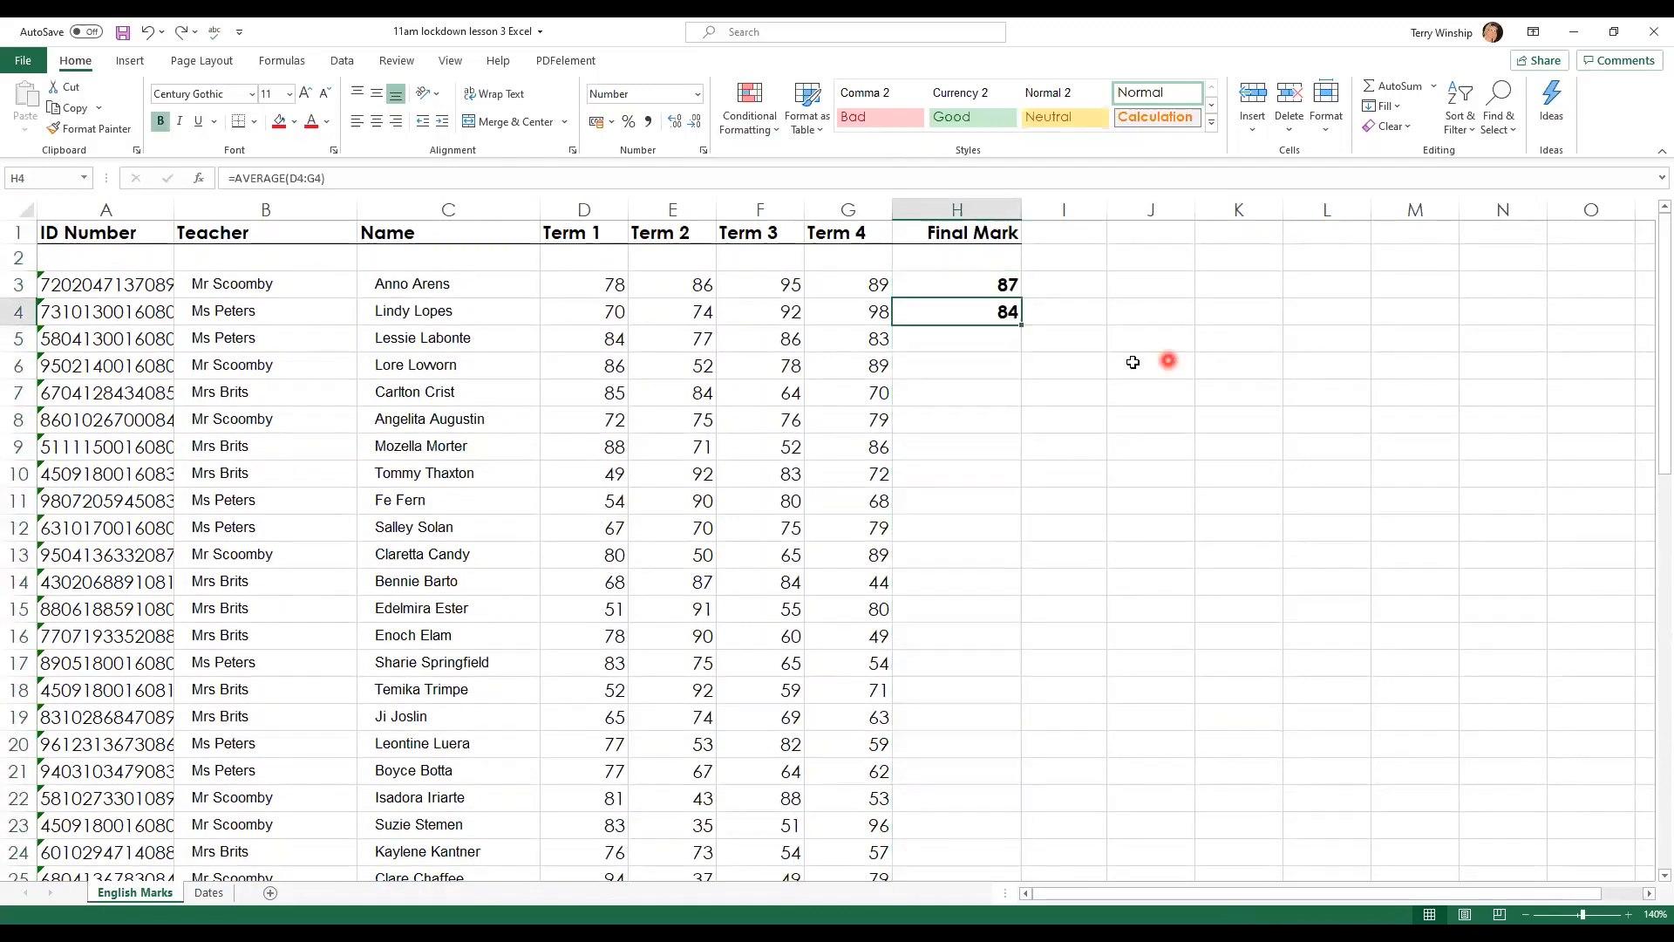
Step: Preview the Quick Analysis formatting and chart options for the marks in D9:G12, then dismiss them
{"action": "left_click_drag", "start_coordinate": [606, 449], "coordinate": [868, 534]}
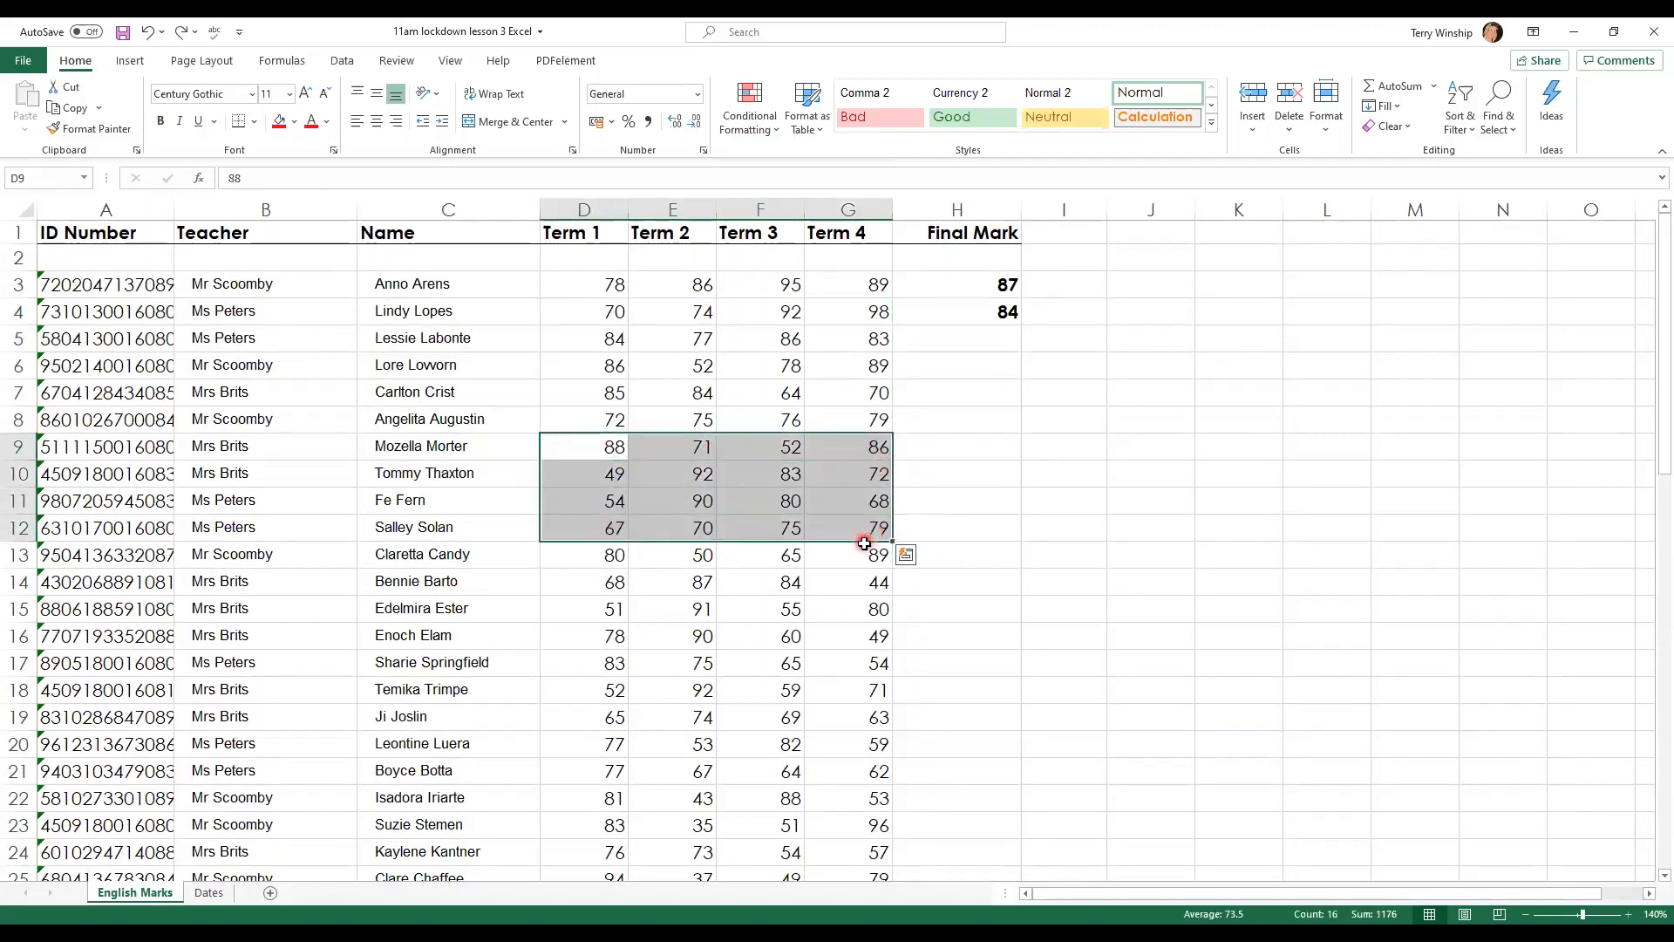
{"action": "left_click", "coordinate": [906, 556]}
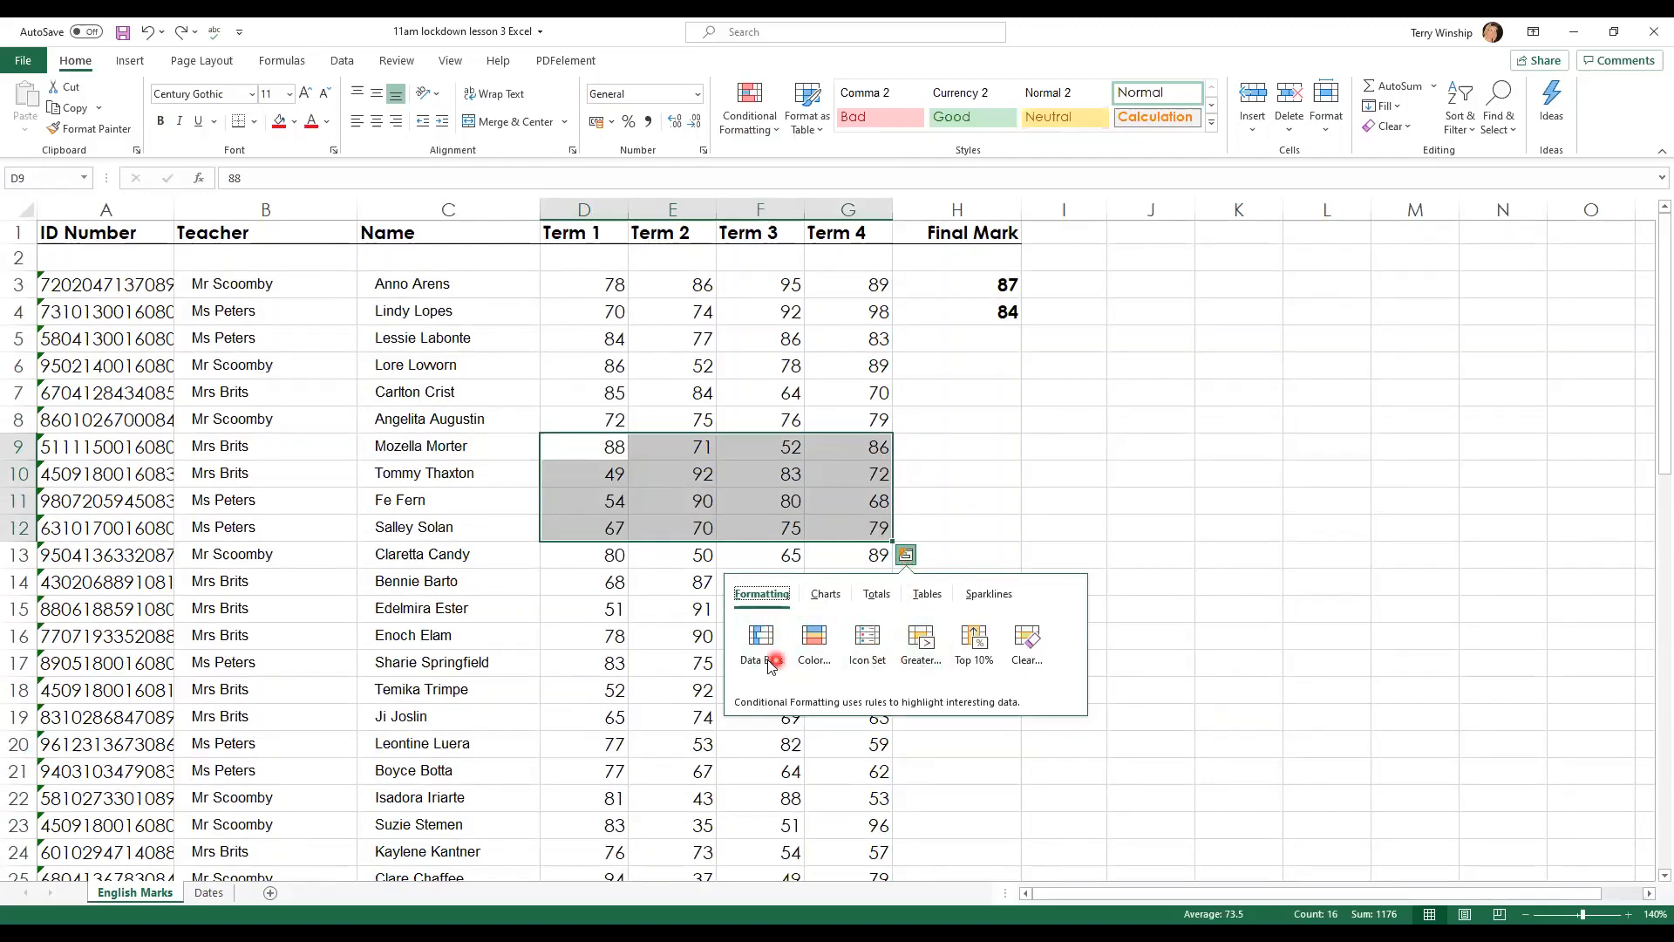
{"action": "left_click", "coordinate": [830, 594]}
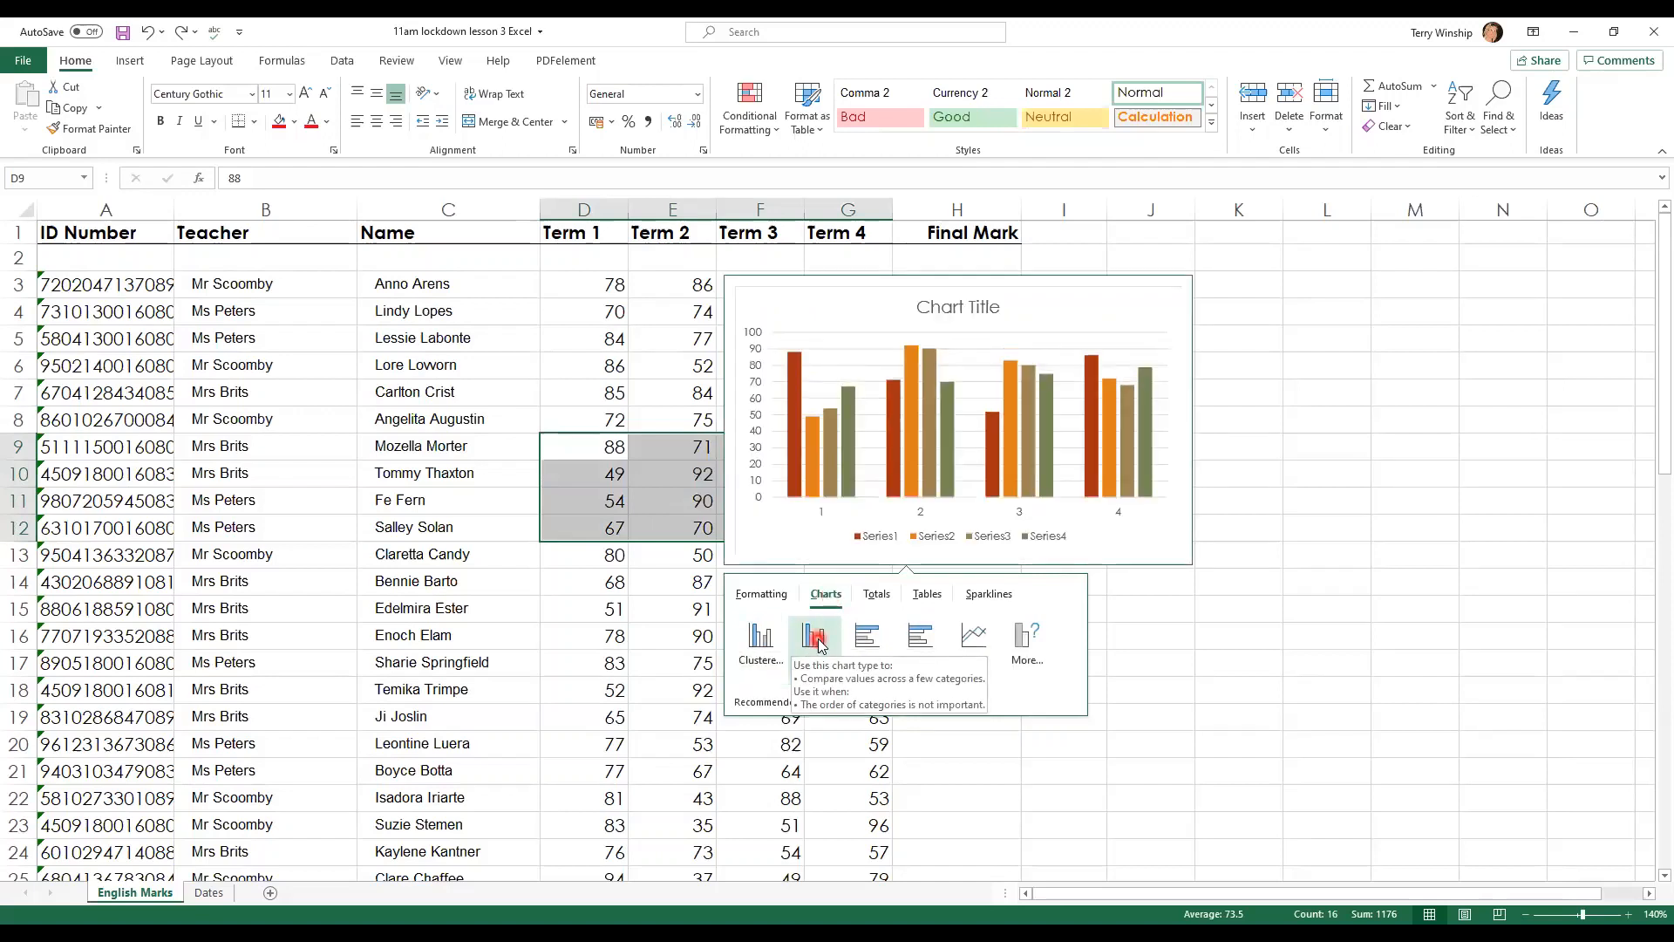
{"action": "left_click", "coordinate": [1155, 635]}
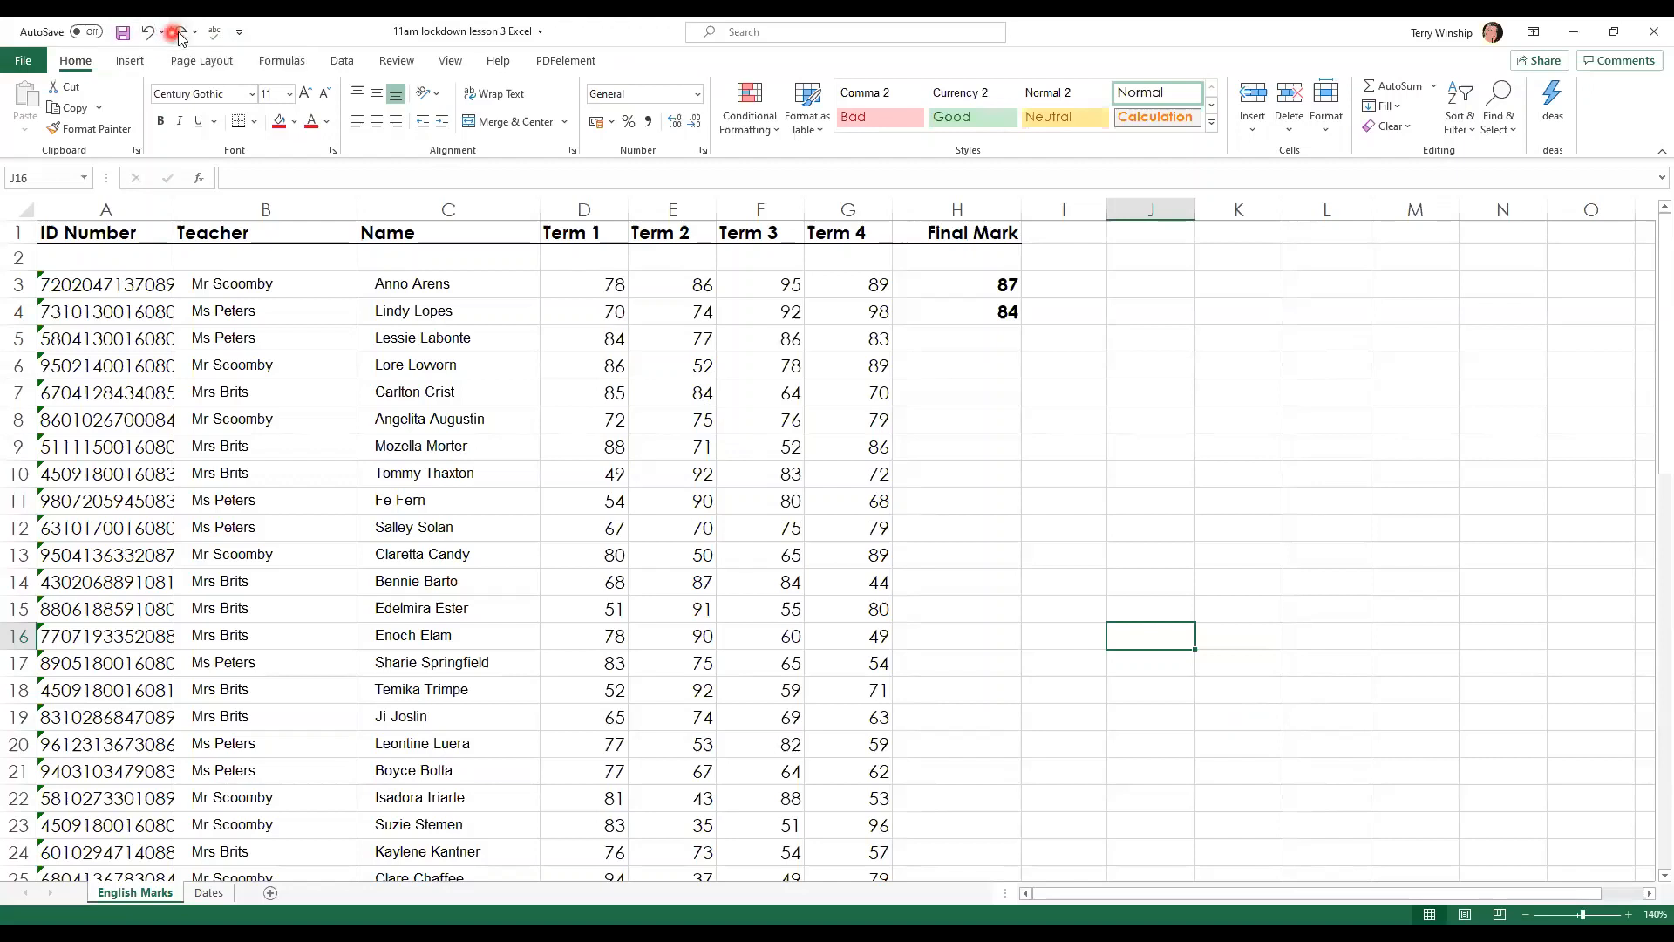
Step: Add the New command to the Quick Access Toolbar and use it to create a new workbook
{"action": "left_click", "coordinate": [242, 33]}
{"action": "left_click", "coordinate": [304, 115]}
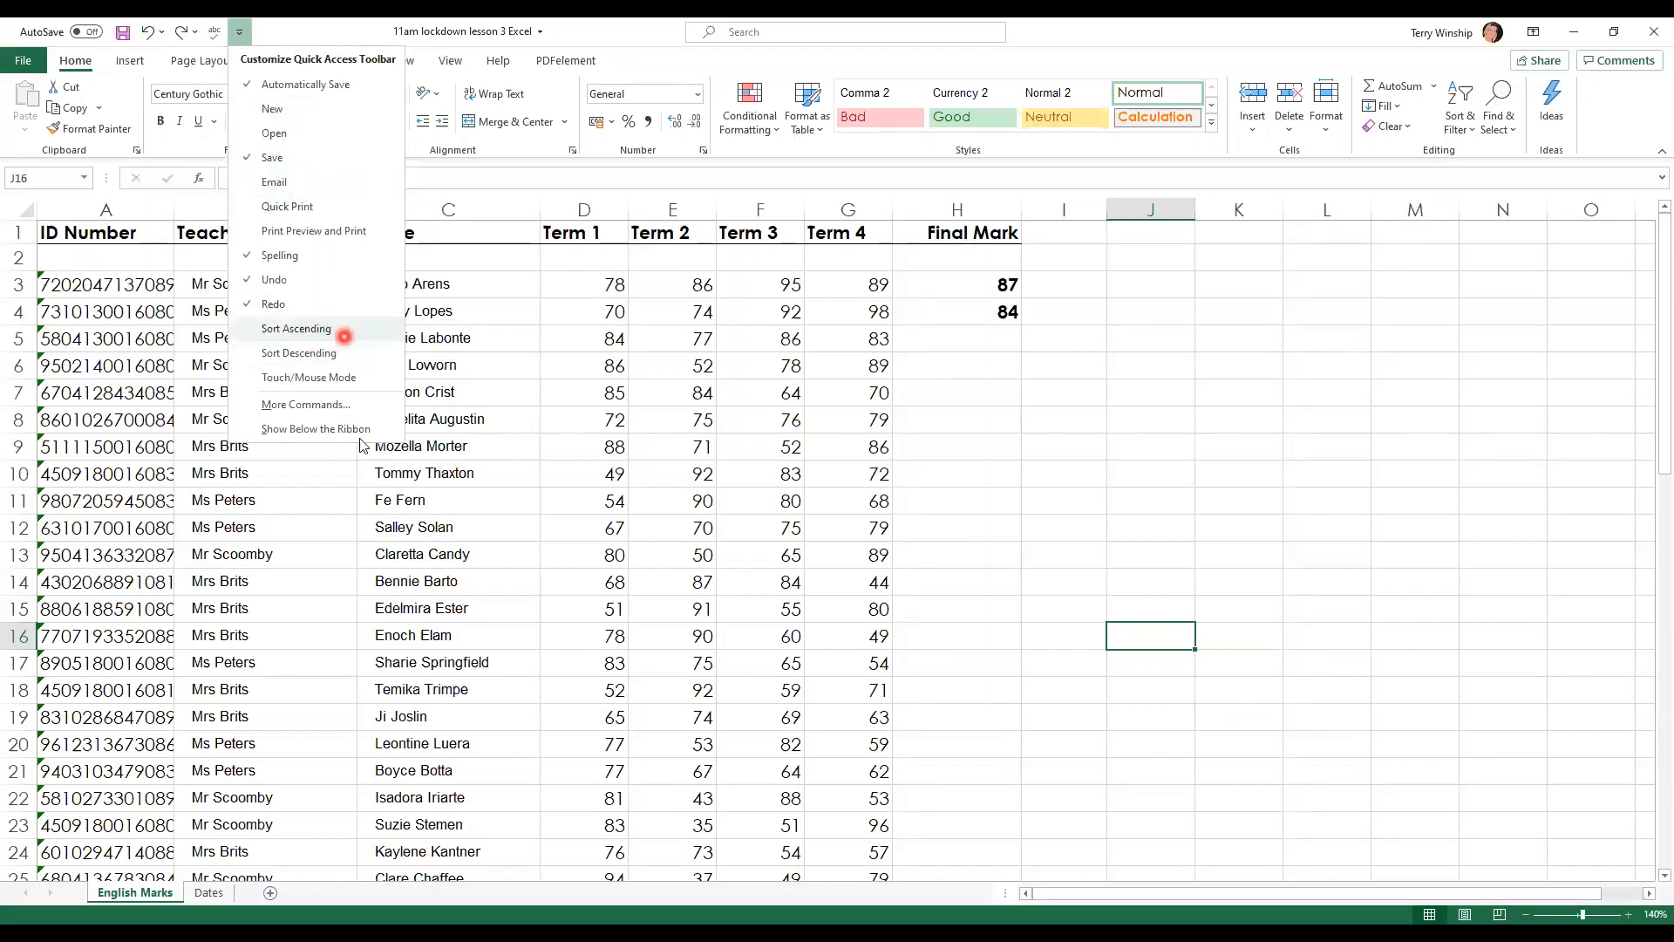
{"action": "left_click", "coordinate": [297, 135]}
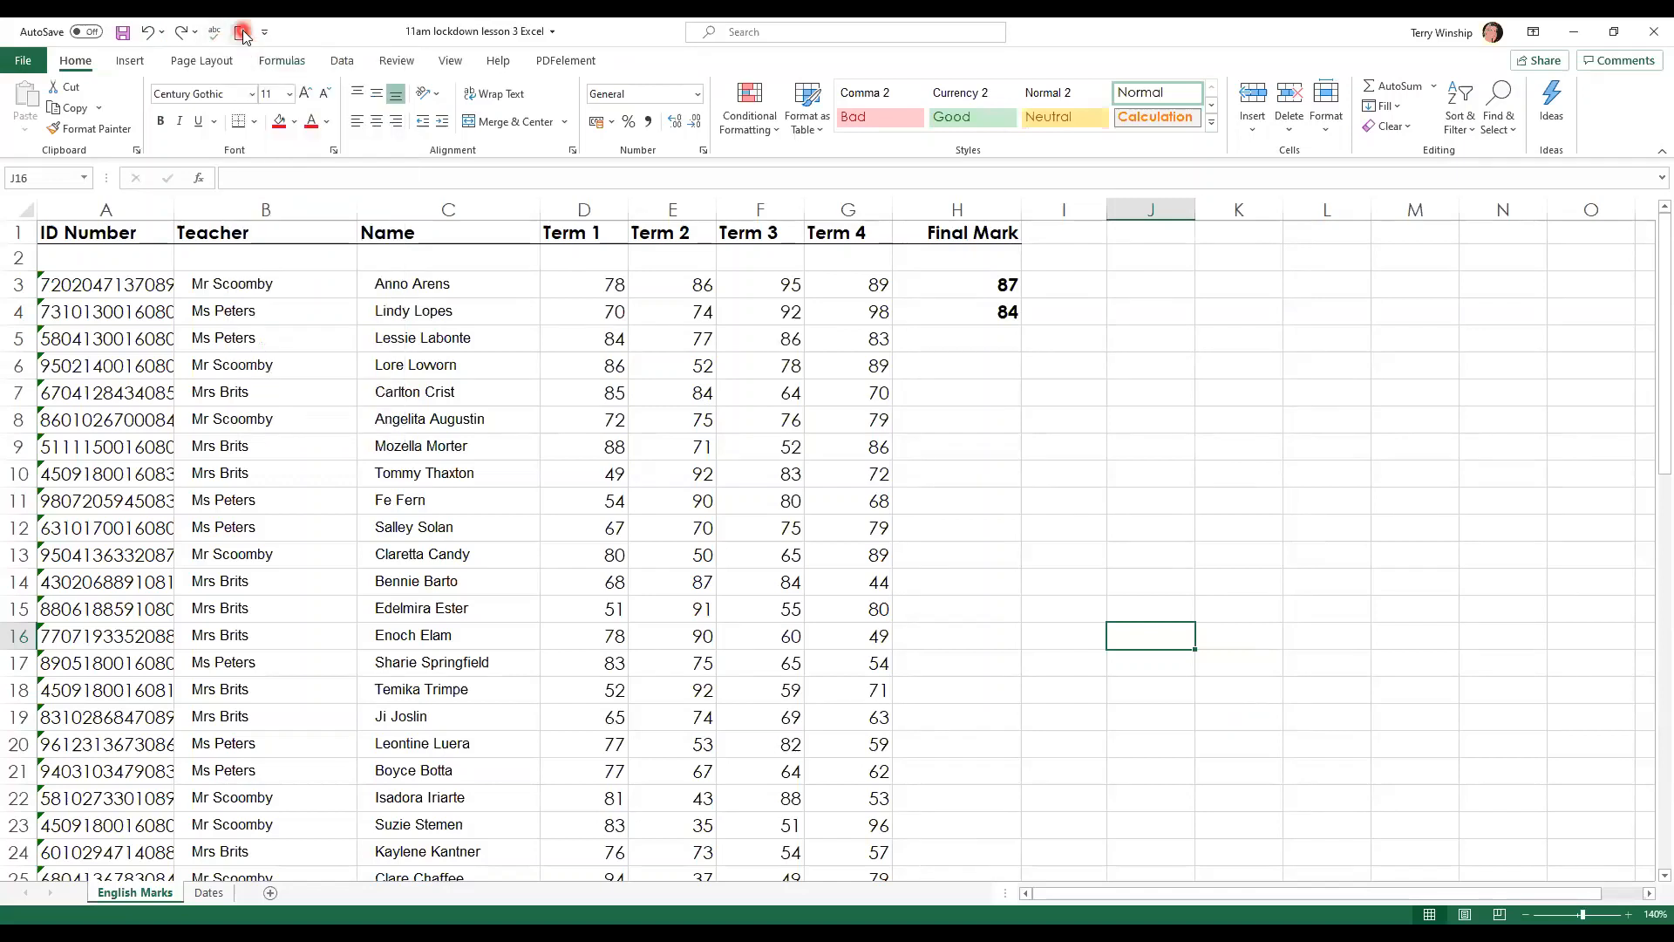
{"action": "left_click", "coordinate": [242, 34]}
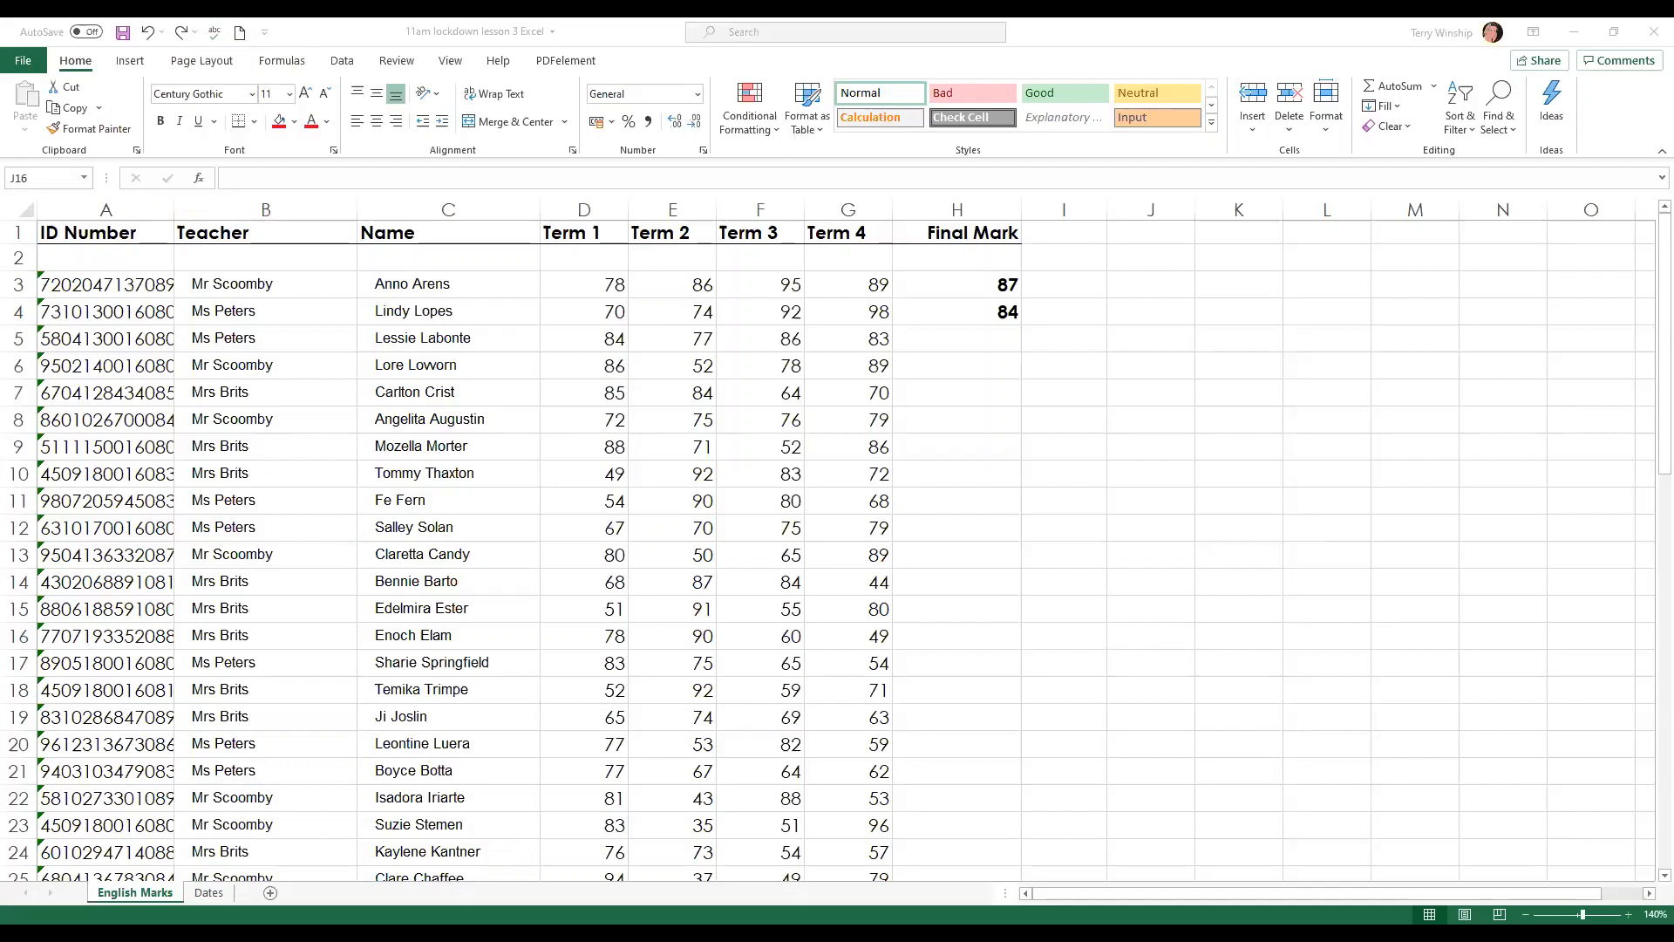
Step: Remove the New command from the Quick Access Toolbar
{"action": "left_click", "coordinate": [265, 34]}
{"action": "left_click", "coordinate": [277, 110]}
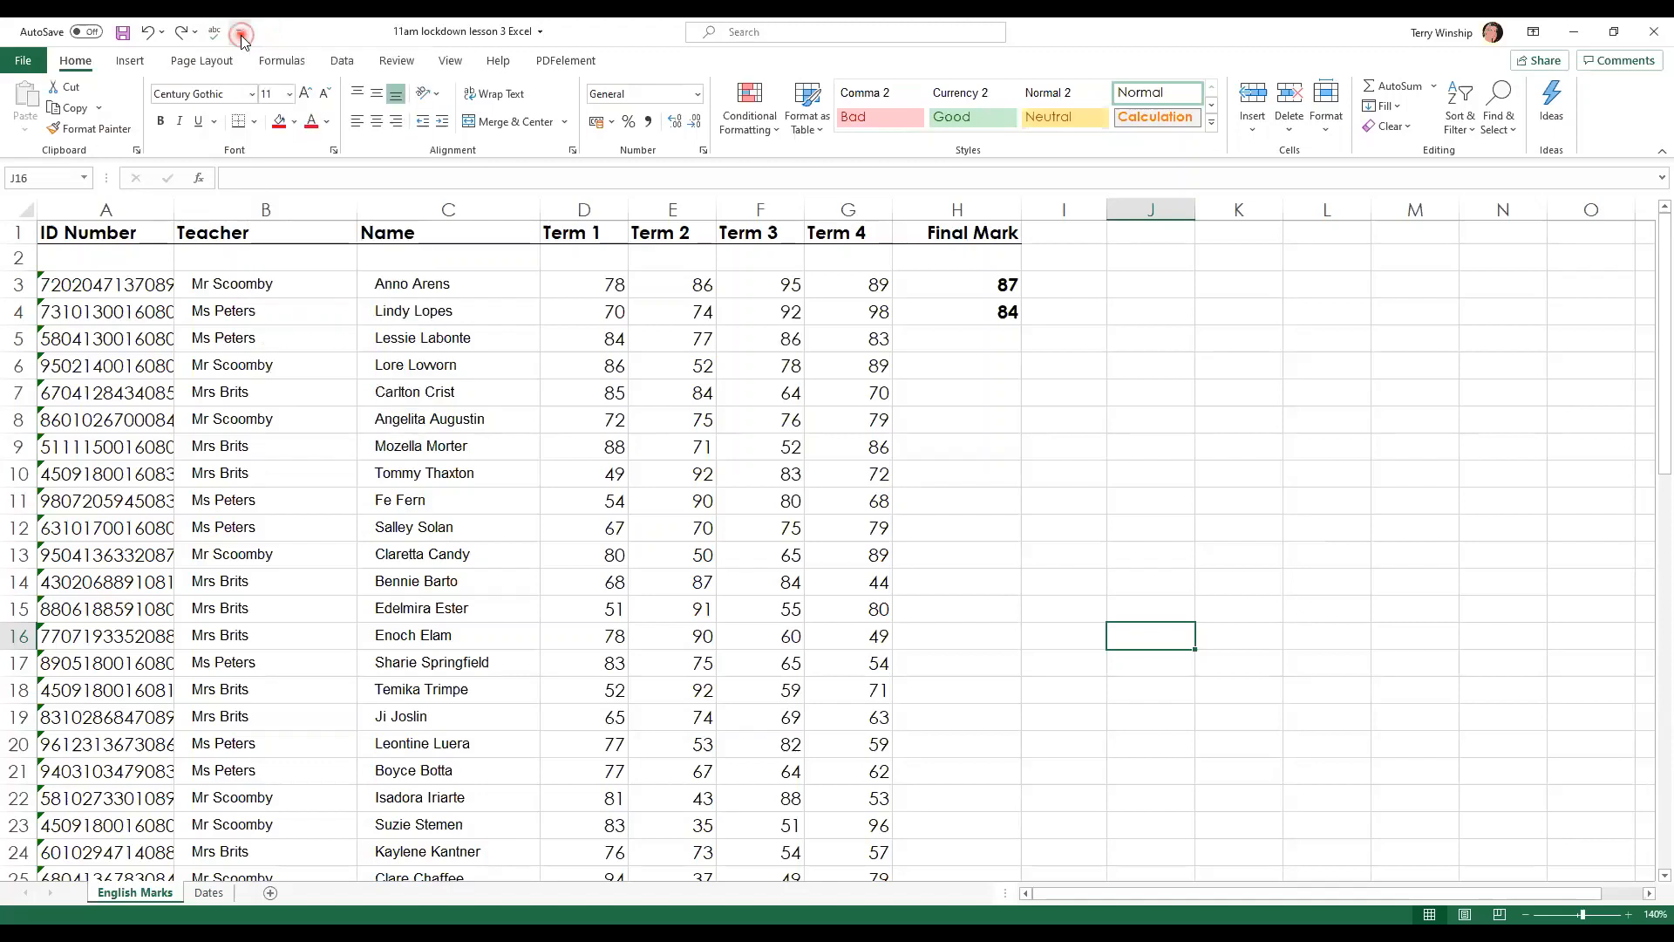
Step: Add the Print Preview and Print command to the Quick Access Toolbar
{"action": "left_click", "coordinate": [239, 35]}
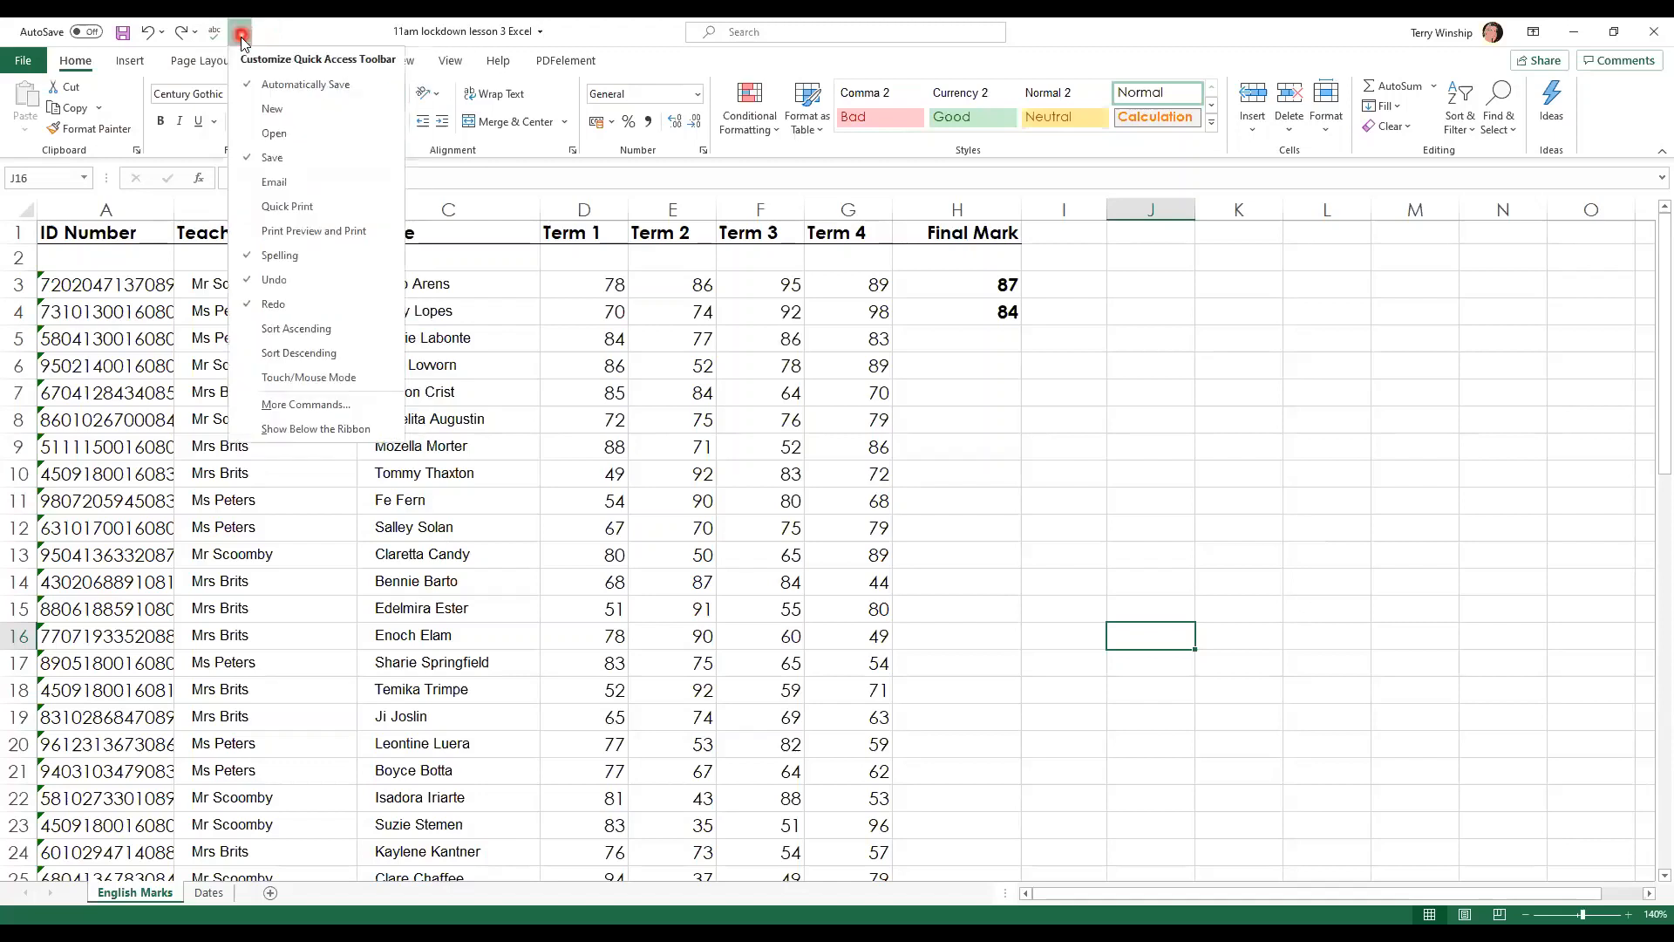
{"action": "left_click", "coordinate": [307, 232]}
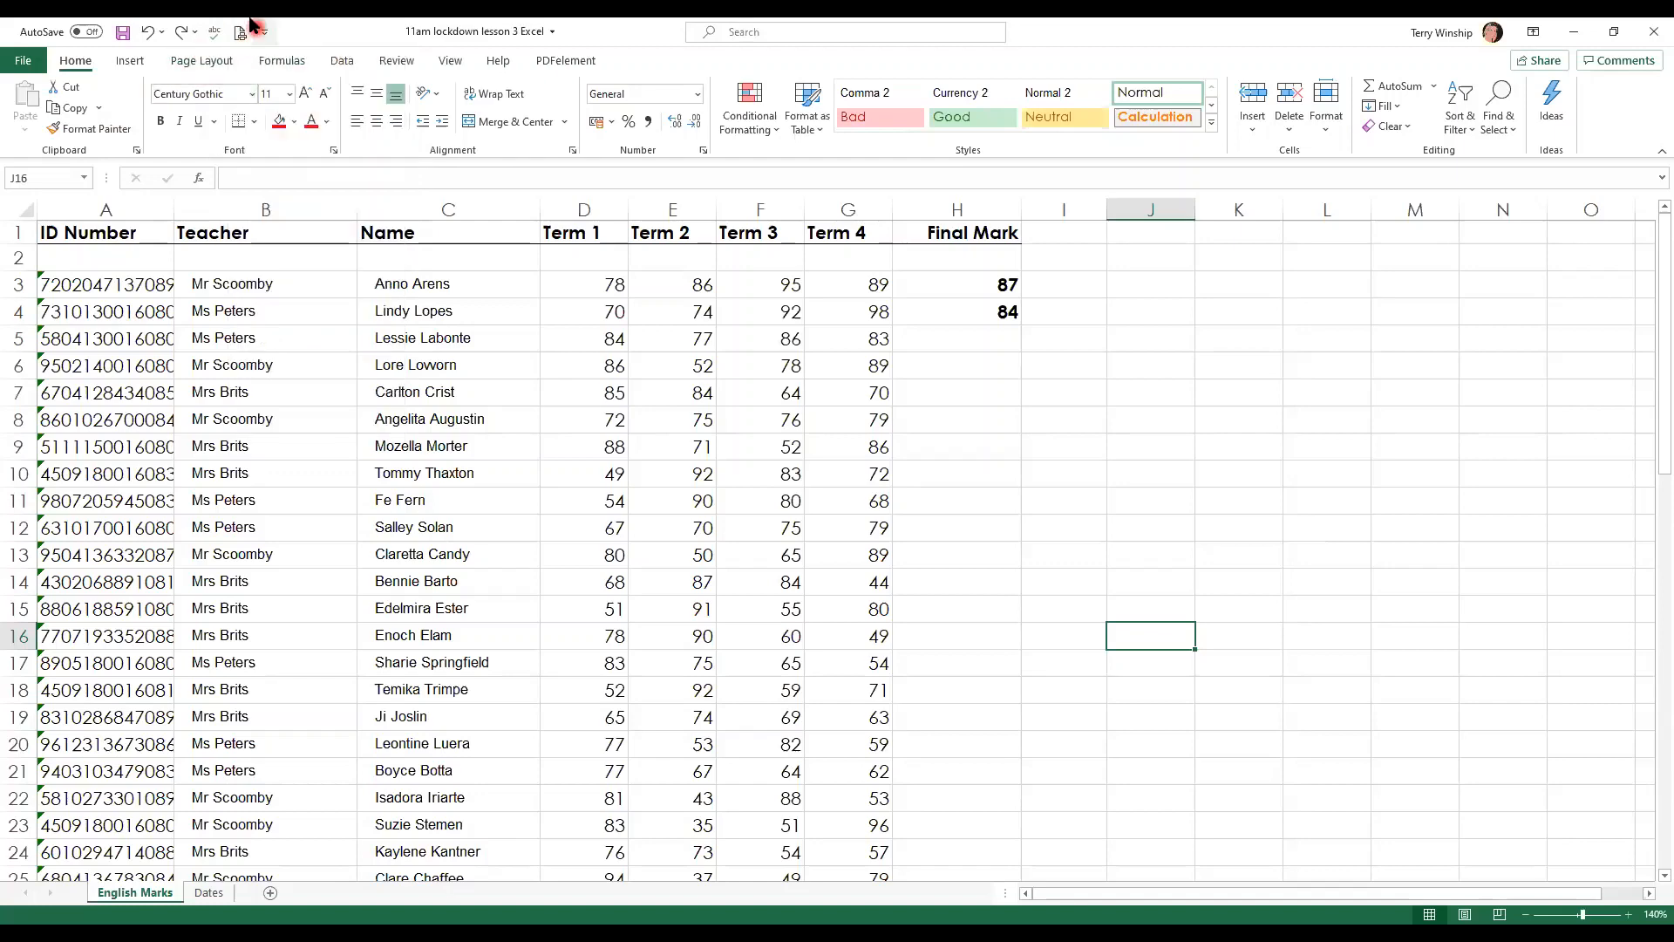
Step: Preview the English Marks sheet for printing, page through to page 4, and return to the worksheet
{"action": "left_click", "coordinate": [242, 34]}
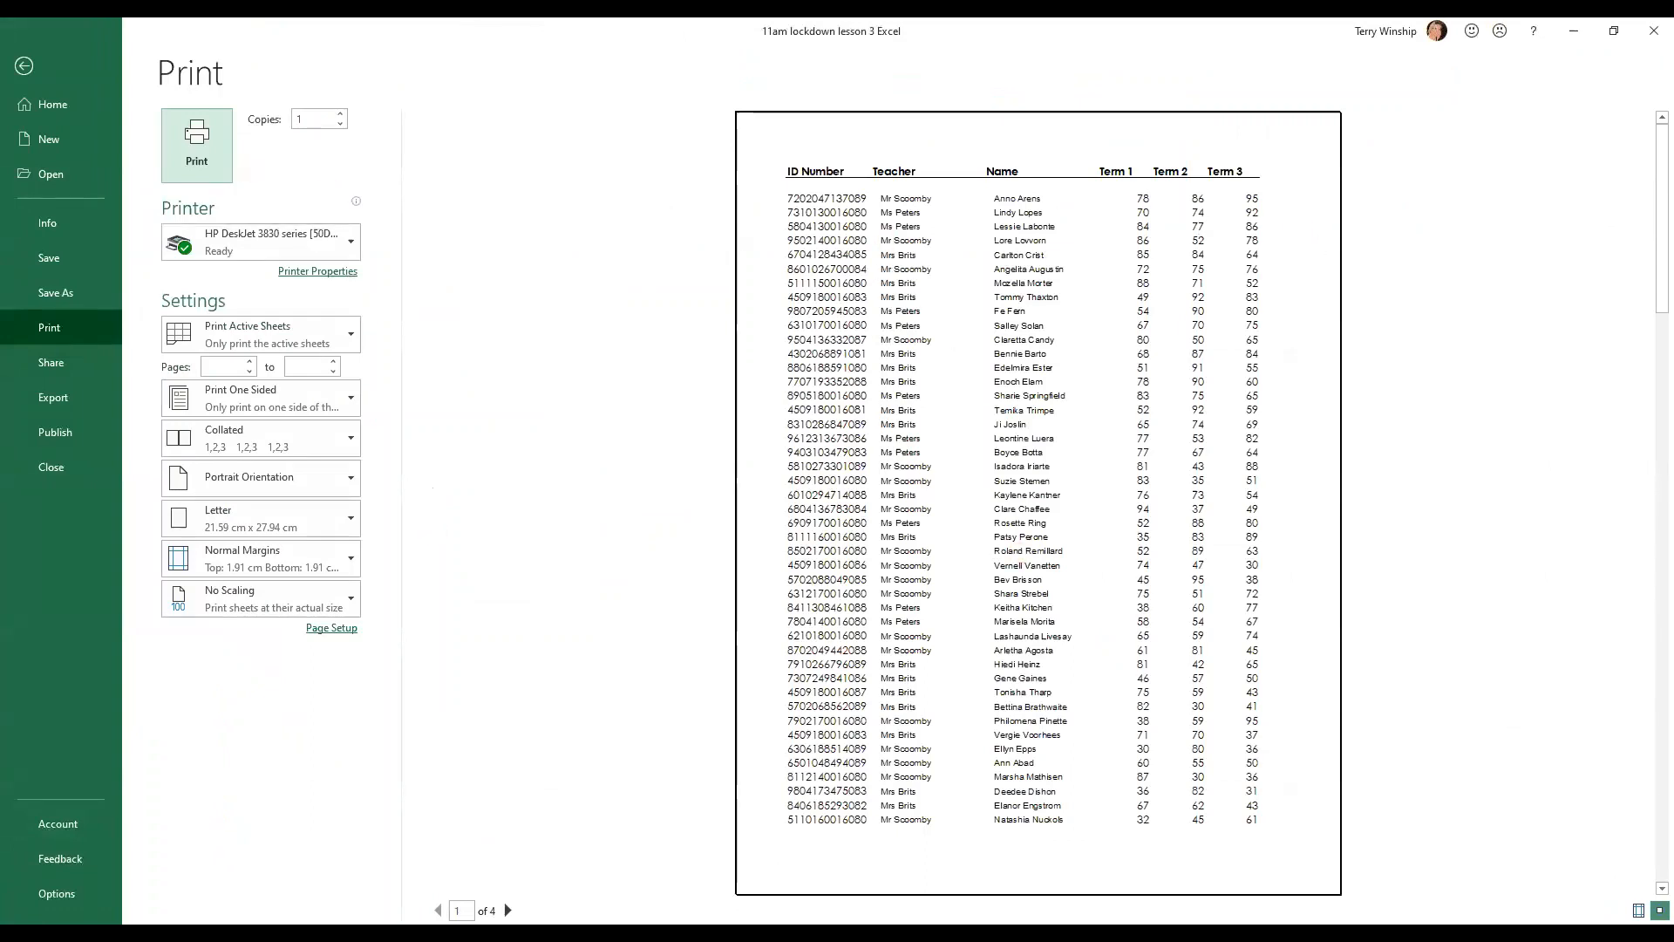
{"action": "left_click", "coordinate": [509, 911]}
{"action": "left_click", "coordinate": [508, 910]}
{"action": "left_click", "coordinate": [508, 910]}
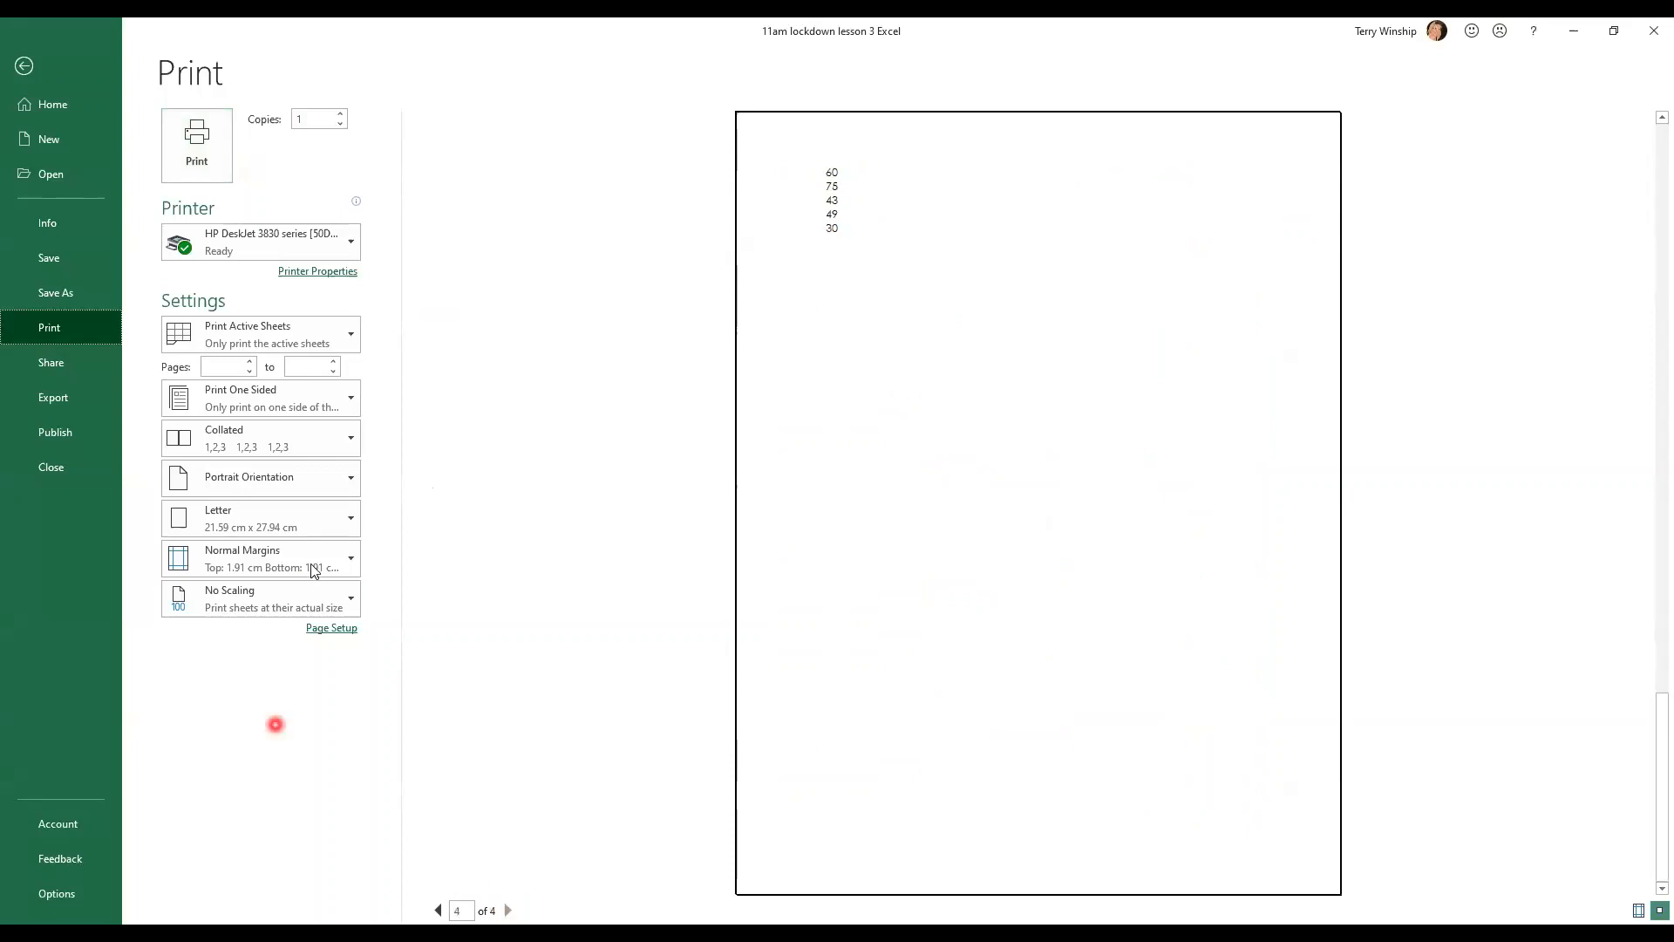
{"action": "left_click", "coordinate": [23, 67]}
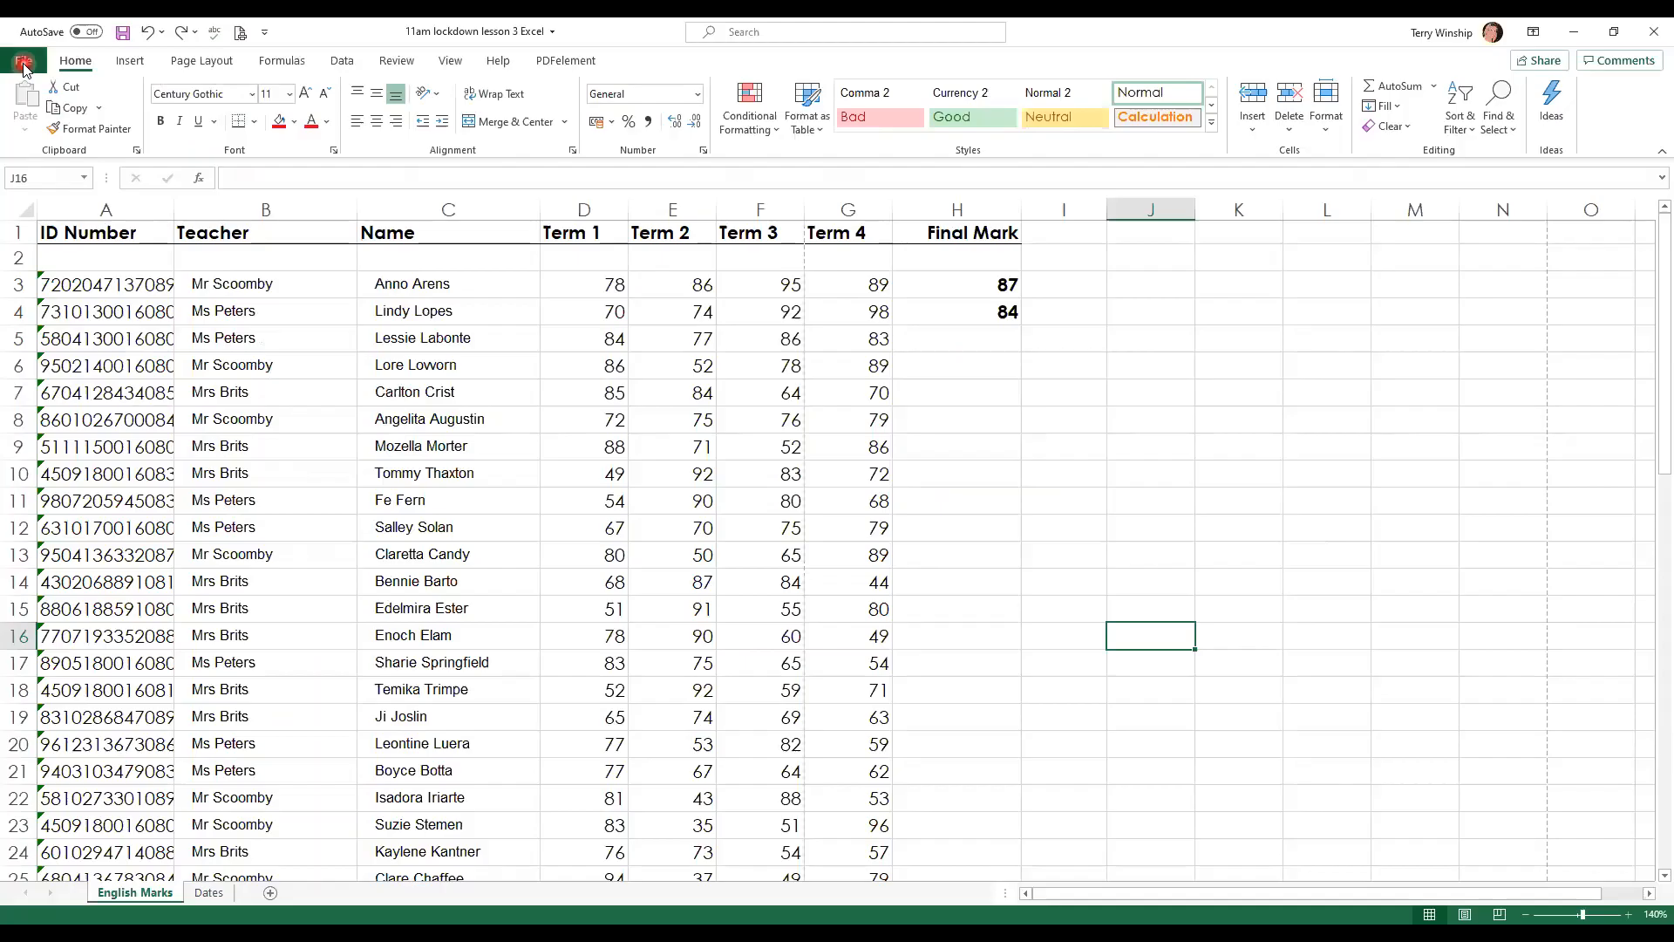
Step: Add the Font Color command from the Popular Commands to the Quick Access Toolbar for all documents
{"action": "left_click", "coordinate": [264, 35]}
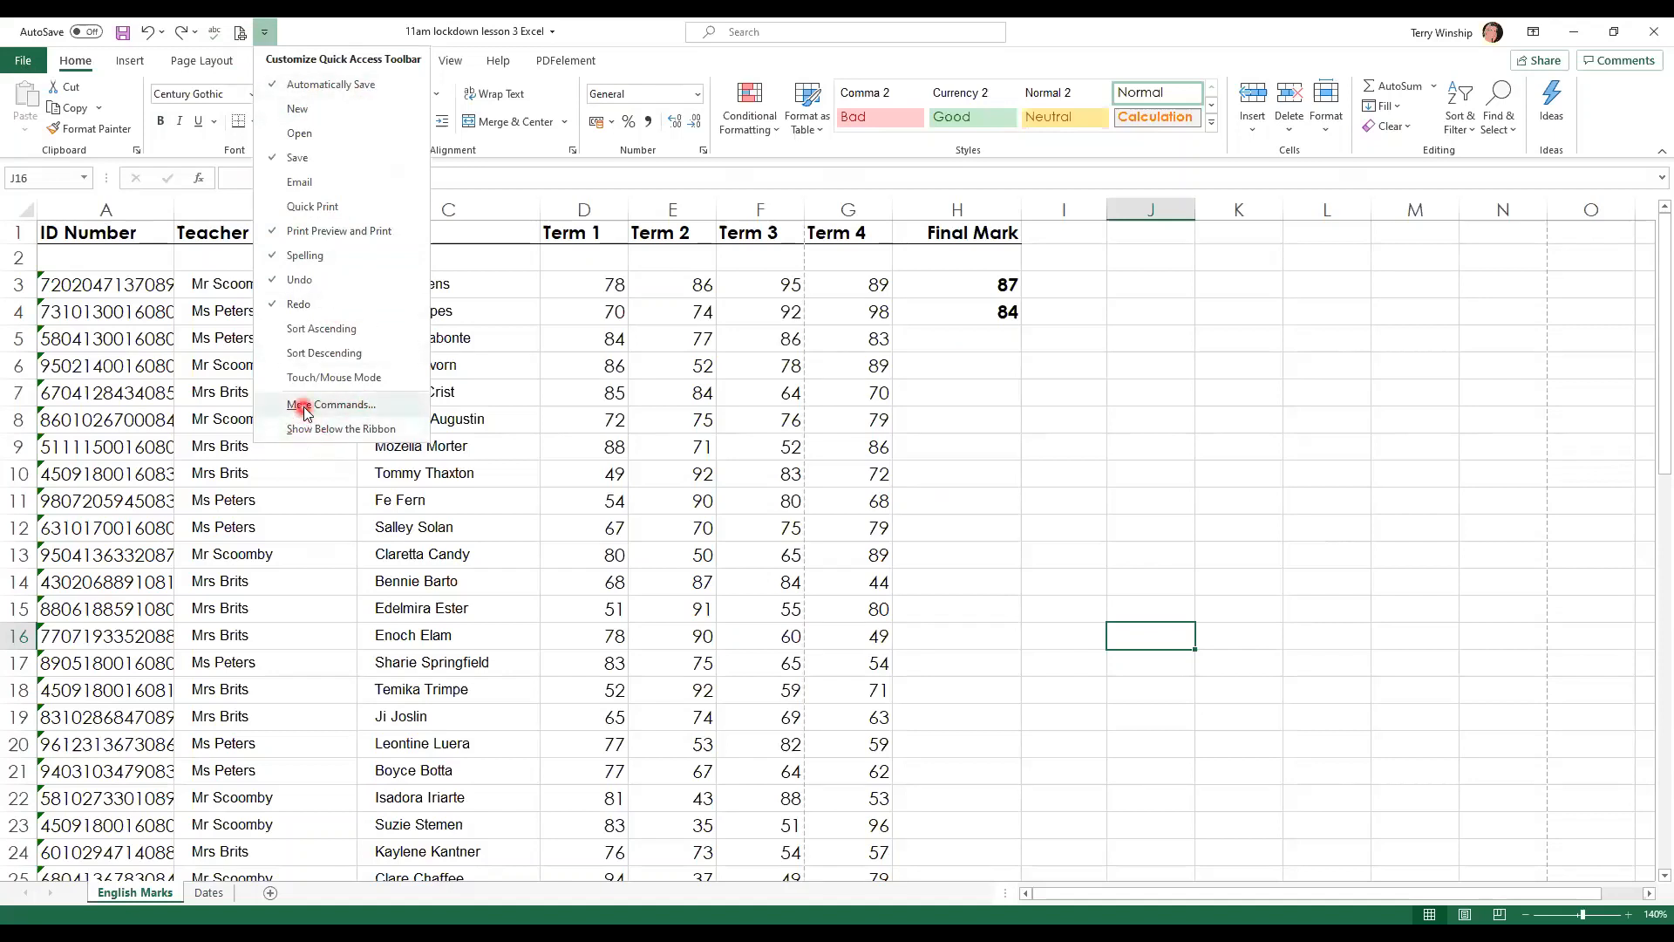
{"action": "left_click", "coordinate": [307, 406]}
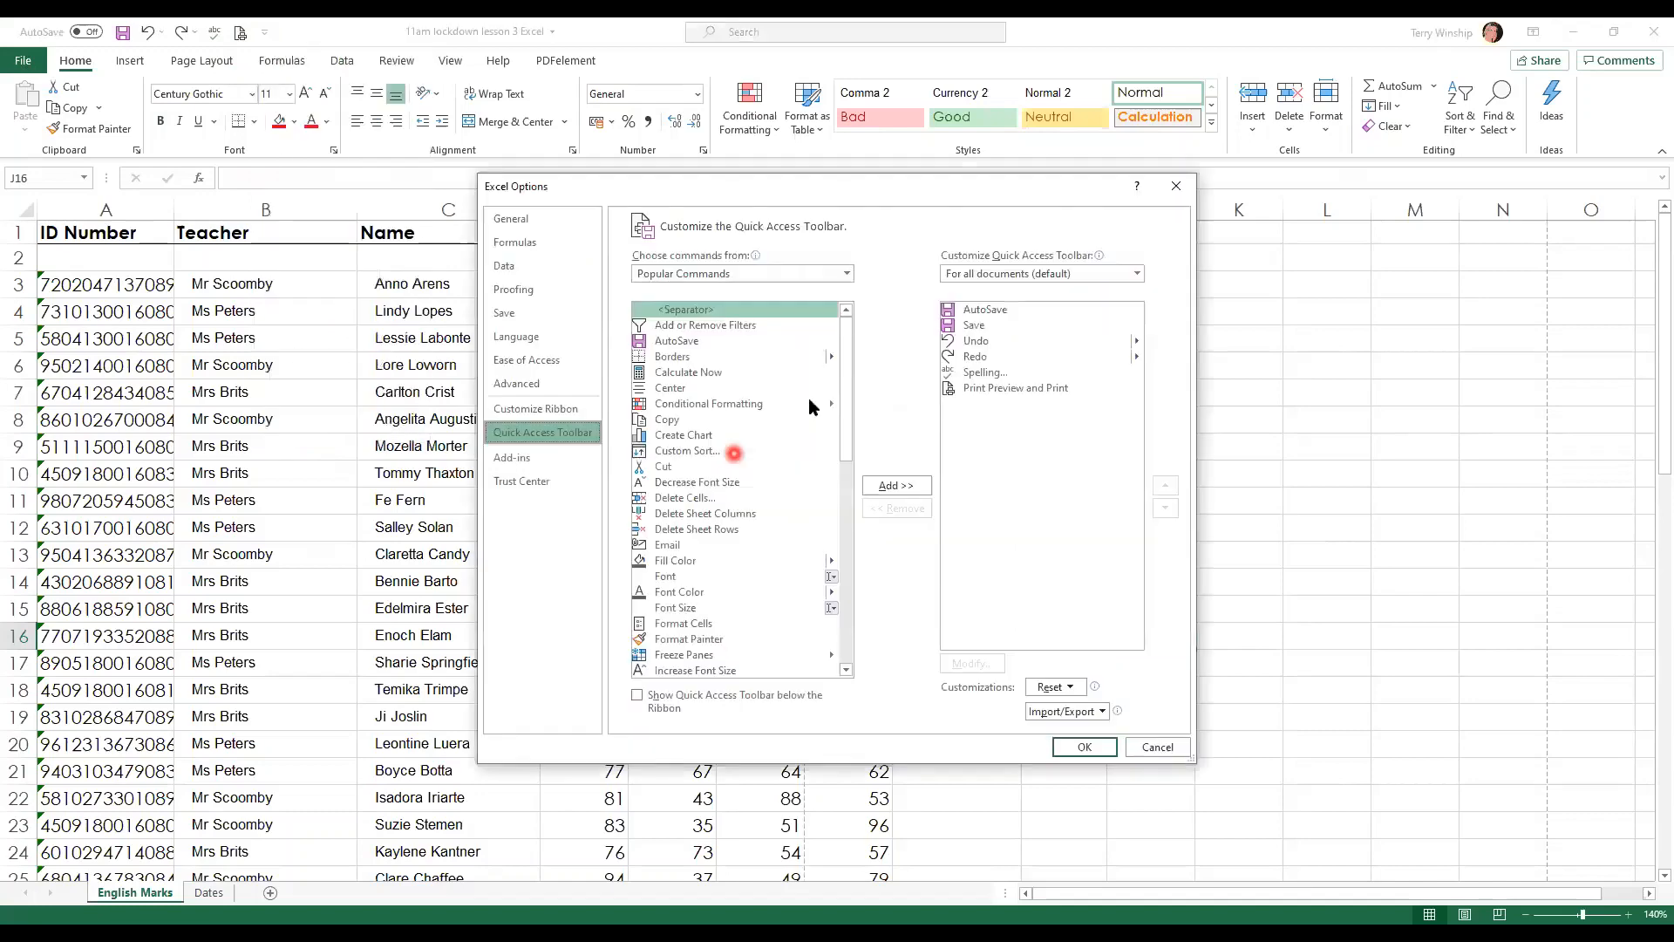
{"action": "scroll", "coordinate": [720, 336], "scroll_direction": "down", "scroll_amount": 3}
{"action": "scroll", "coordinate": [720, 336], "scroll_direction": "down", "scroll_amount": 10}
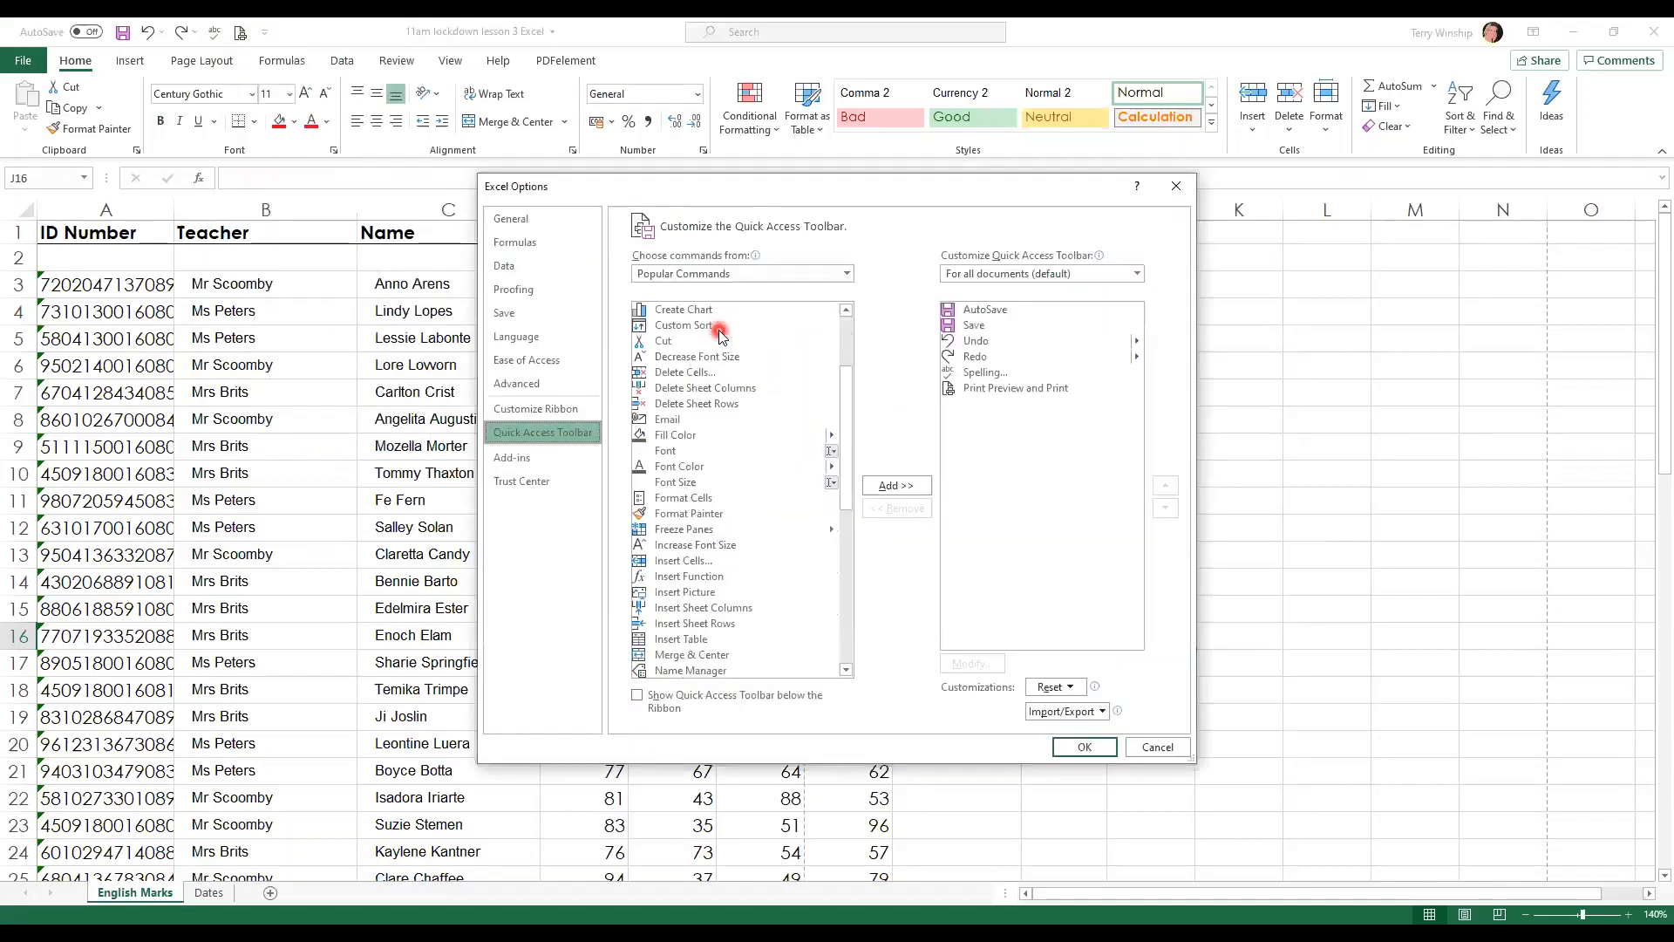
{"action": "scroll", "coordinate": [720, 337], "scroll_direction": "down", "scroll_amount": 1}
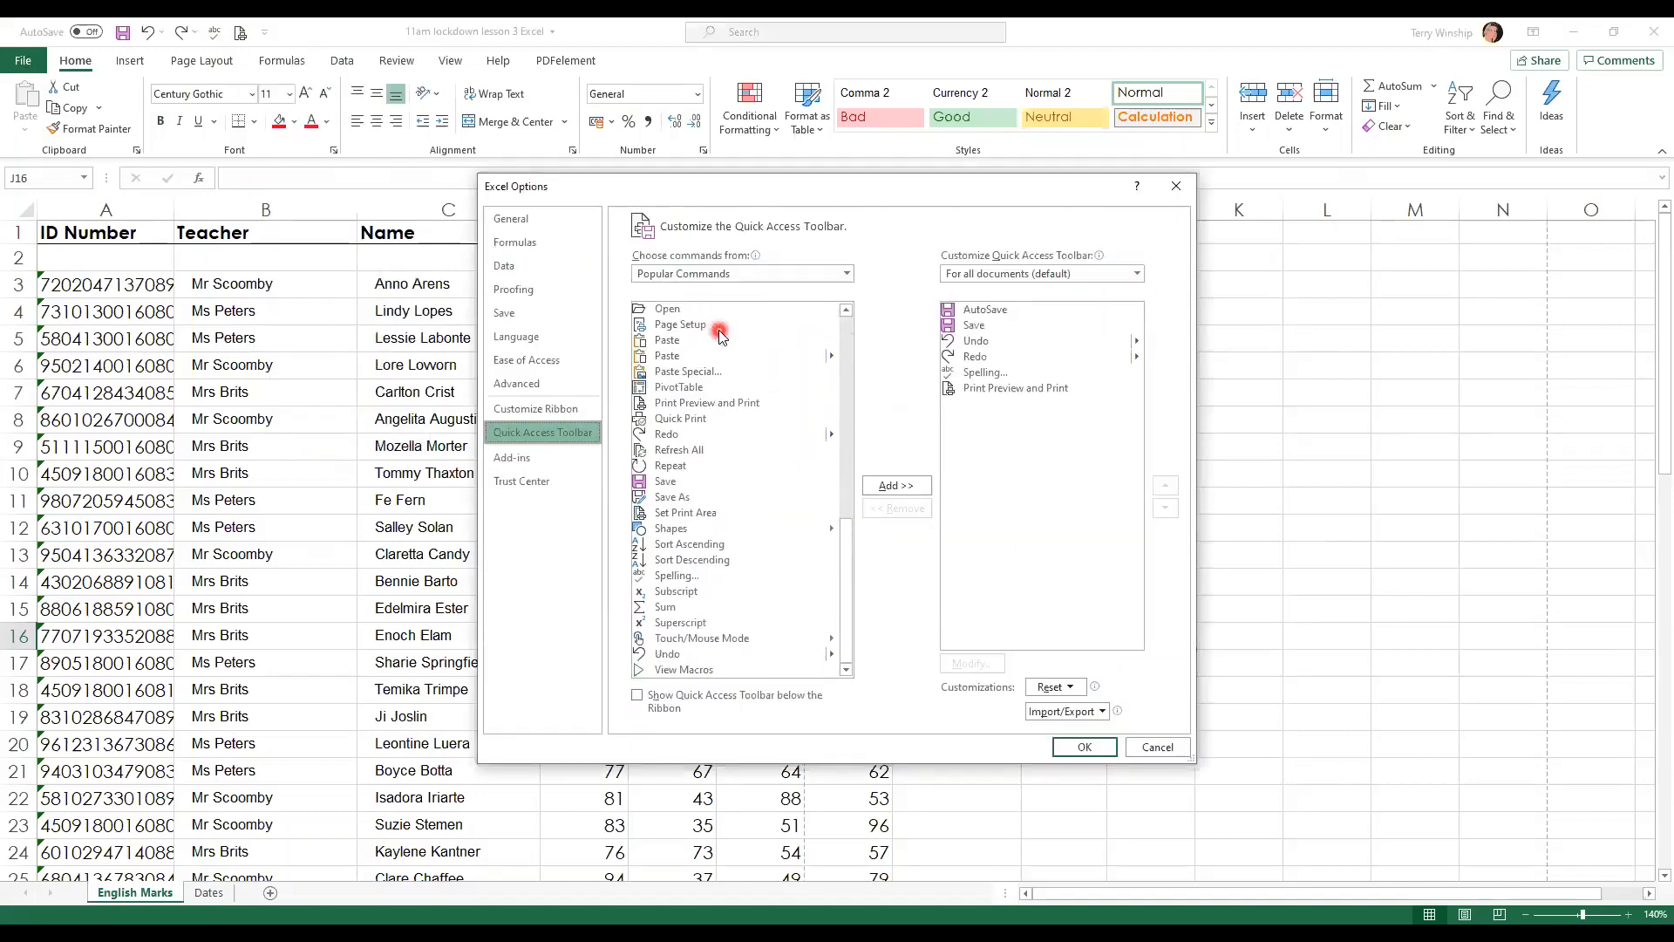
{"action": "scroll", "coordinate": [715, 362], "scroll_direction": "up", "scroll_amount": 10}
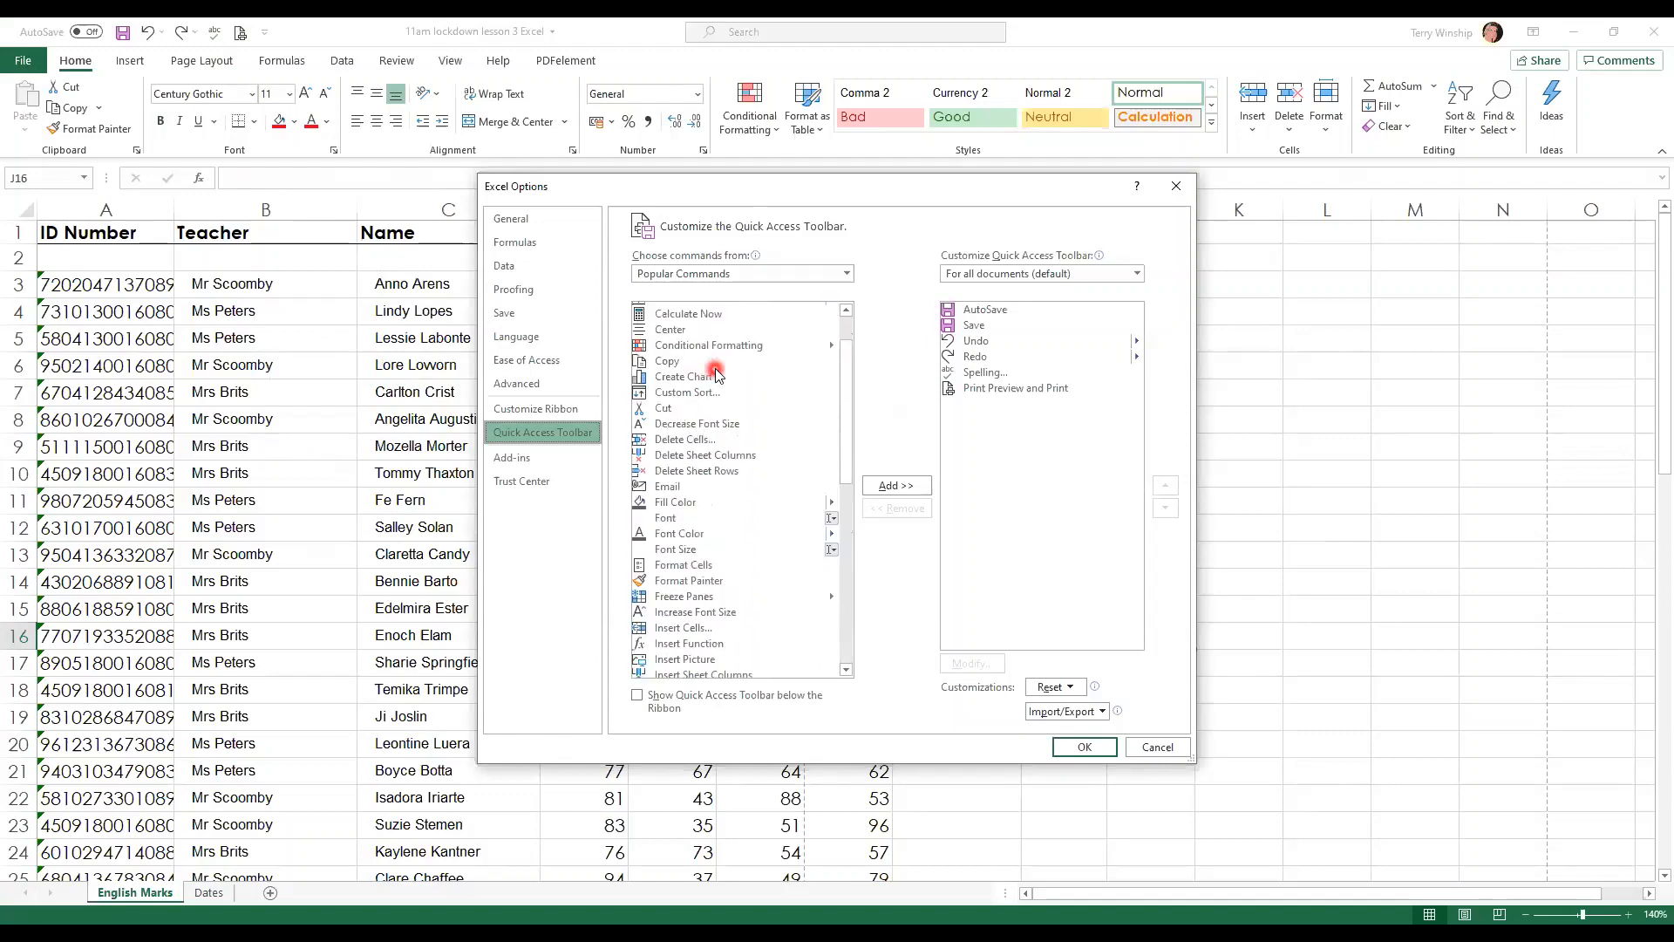
{"action": "scroll", "coordinate": [716, 374], "scroll_direction": "down", "scroll_amount": 1}
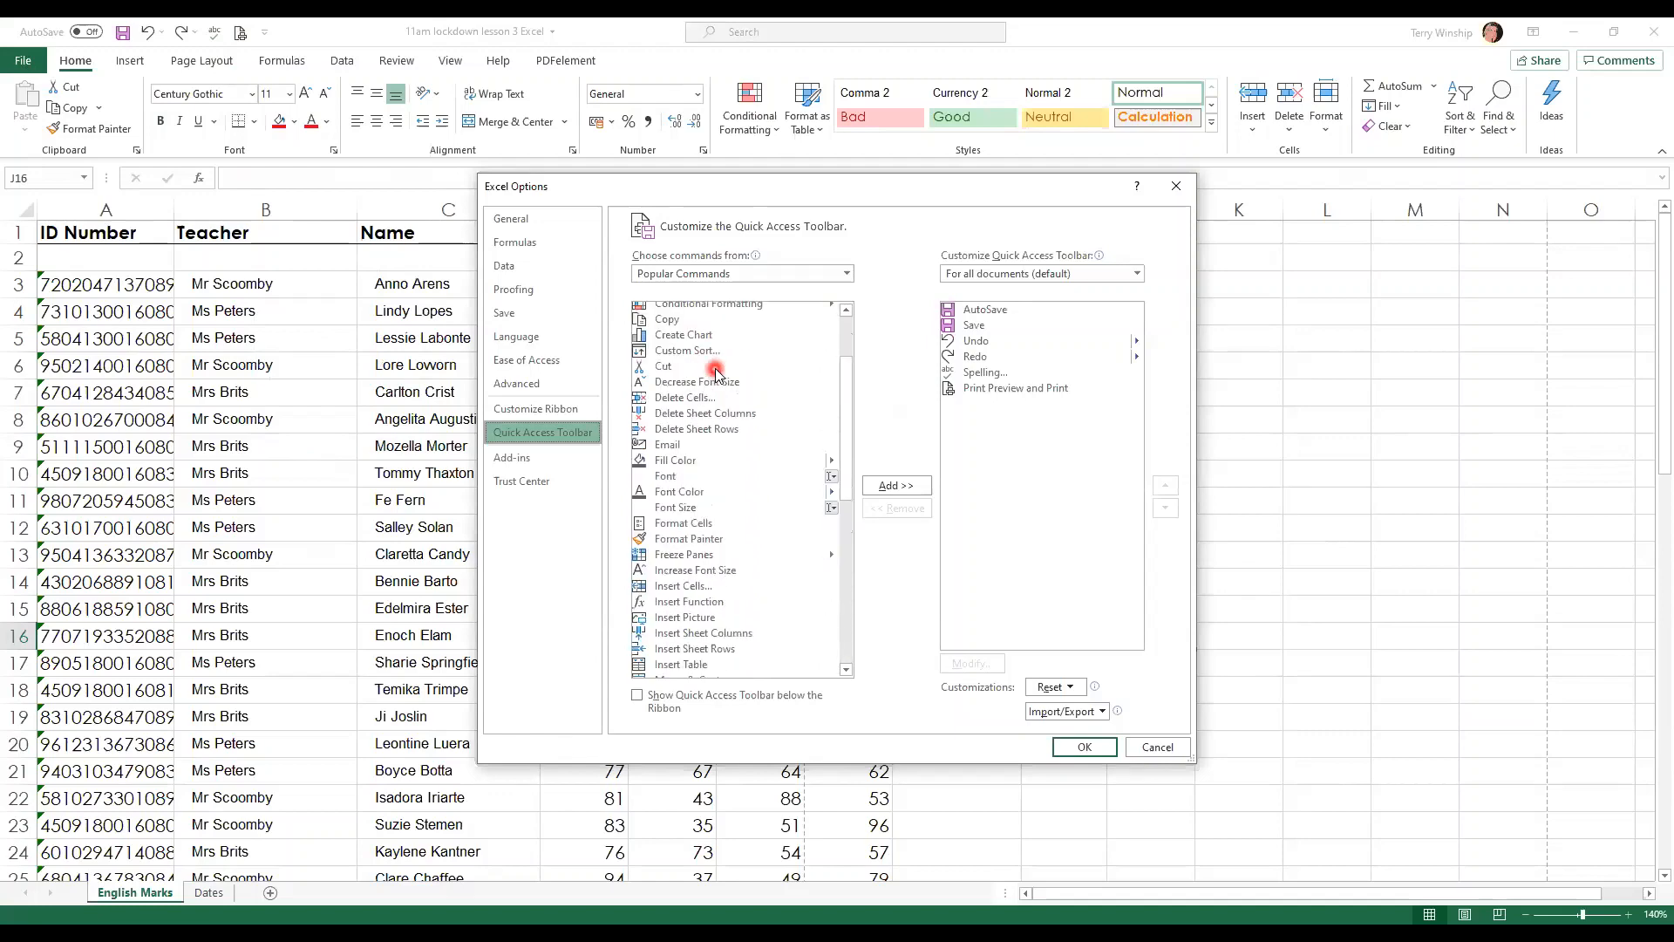
{"action": "left_click", "coordinate": [693, 494]}
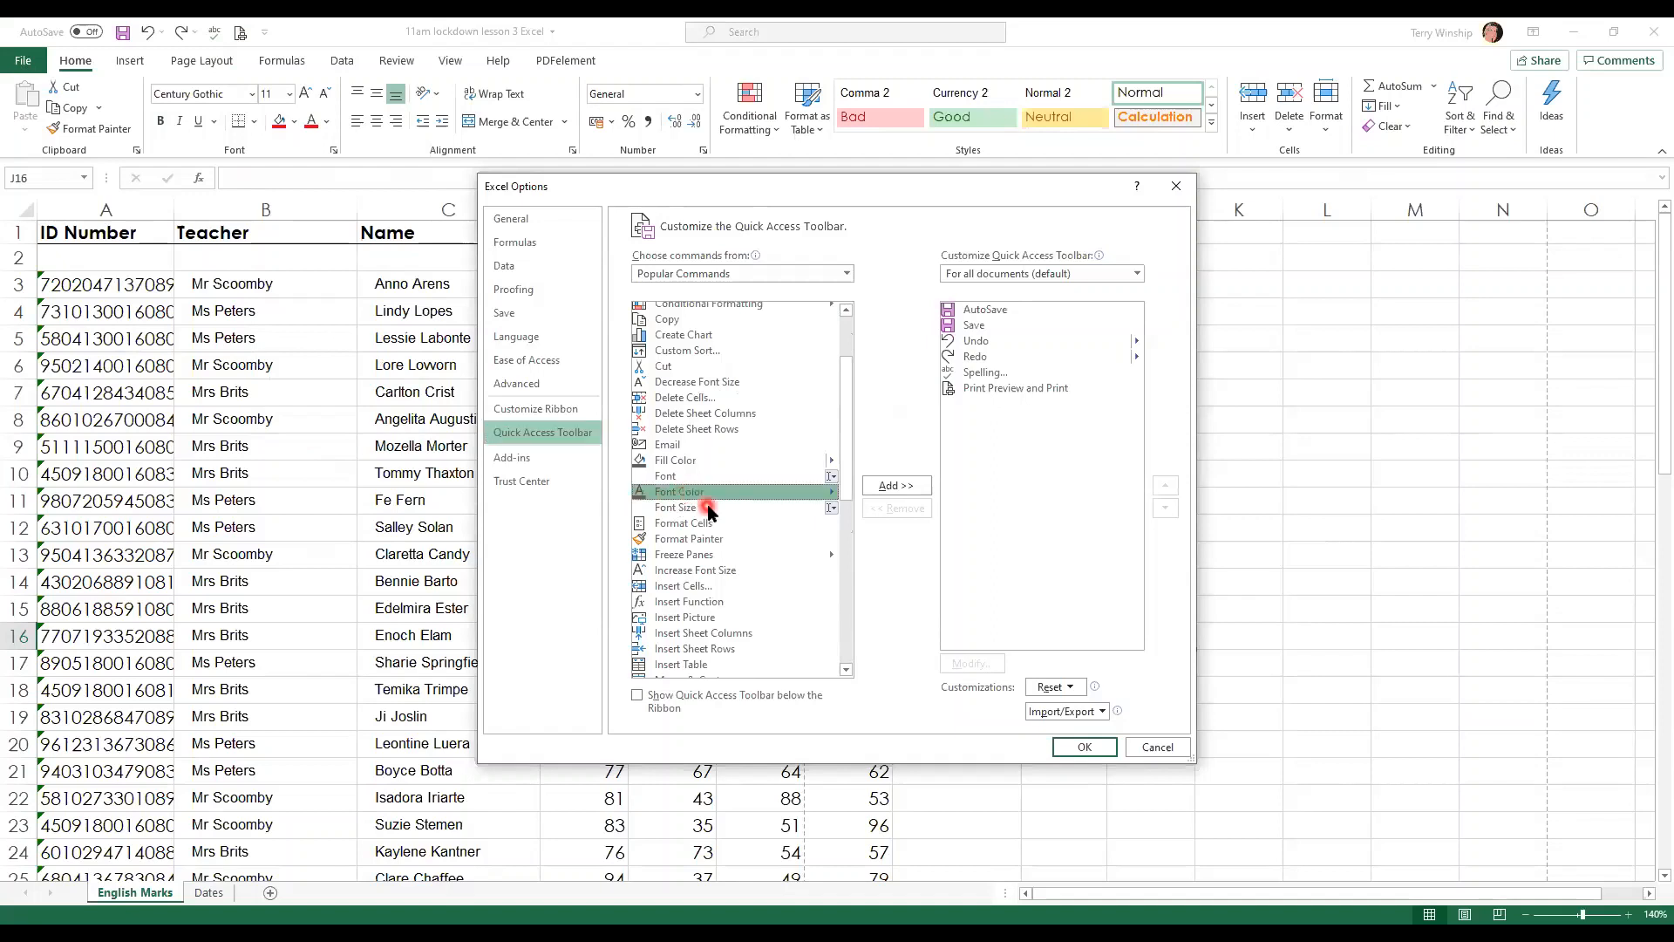
{"action": "left_click", "coordinate": [882, 489]}
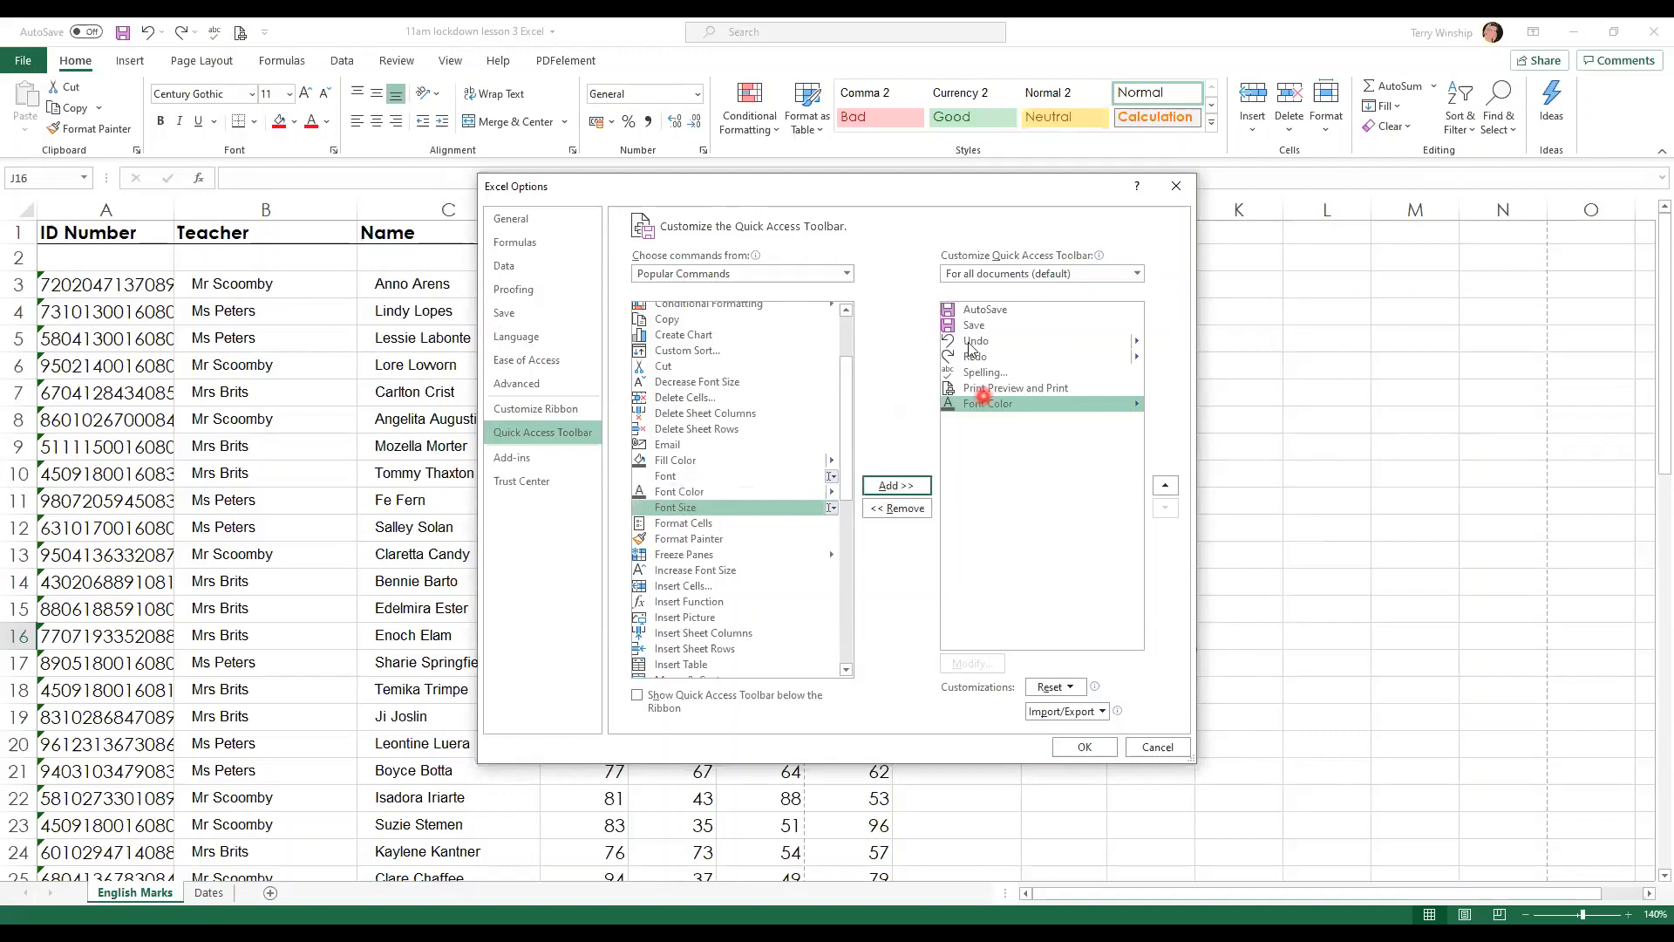
{"action": "left_click", "coordinate": [1086, 747]}
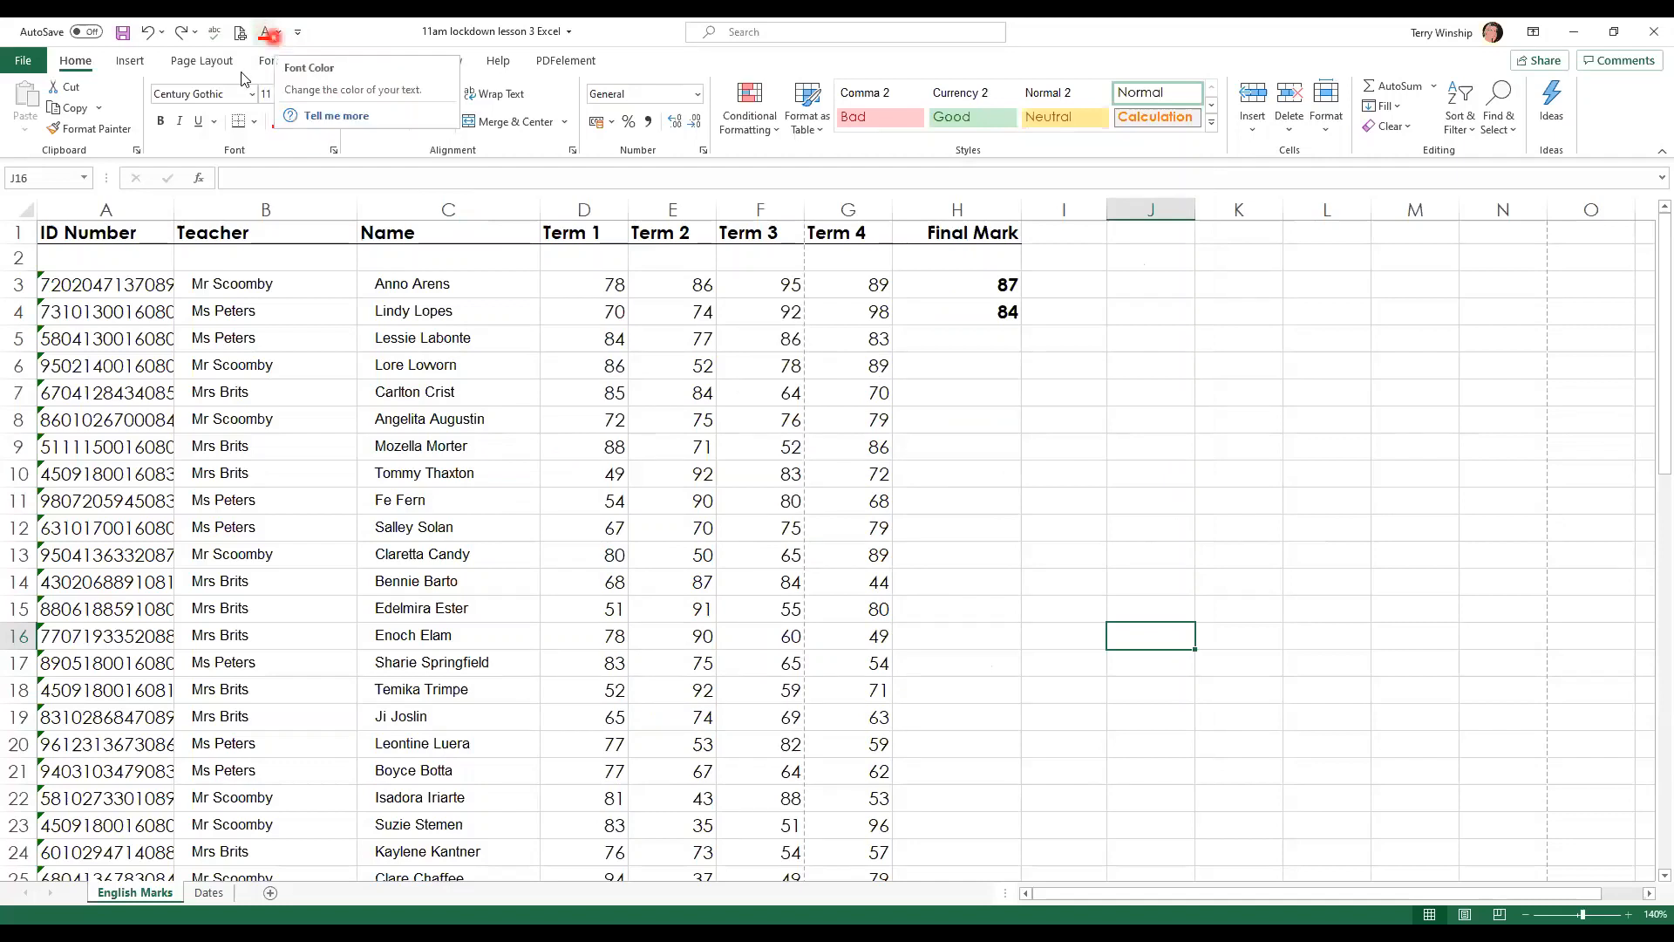
Step: Remove the Font Color command from the Quick Access Toolbar
{"action": "left_click", "coordinate": [298, 33]}
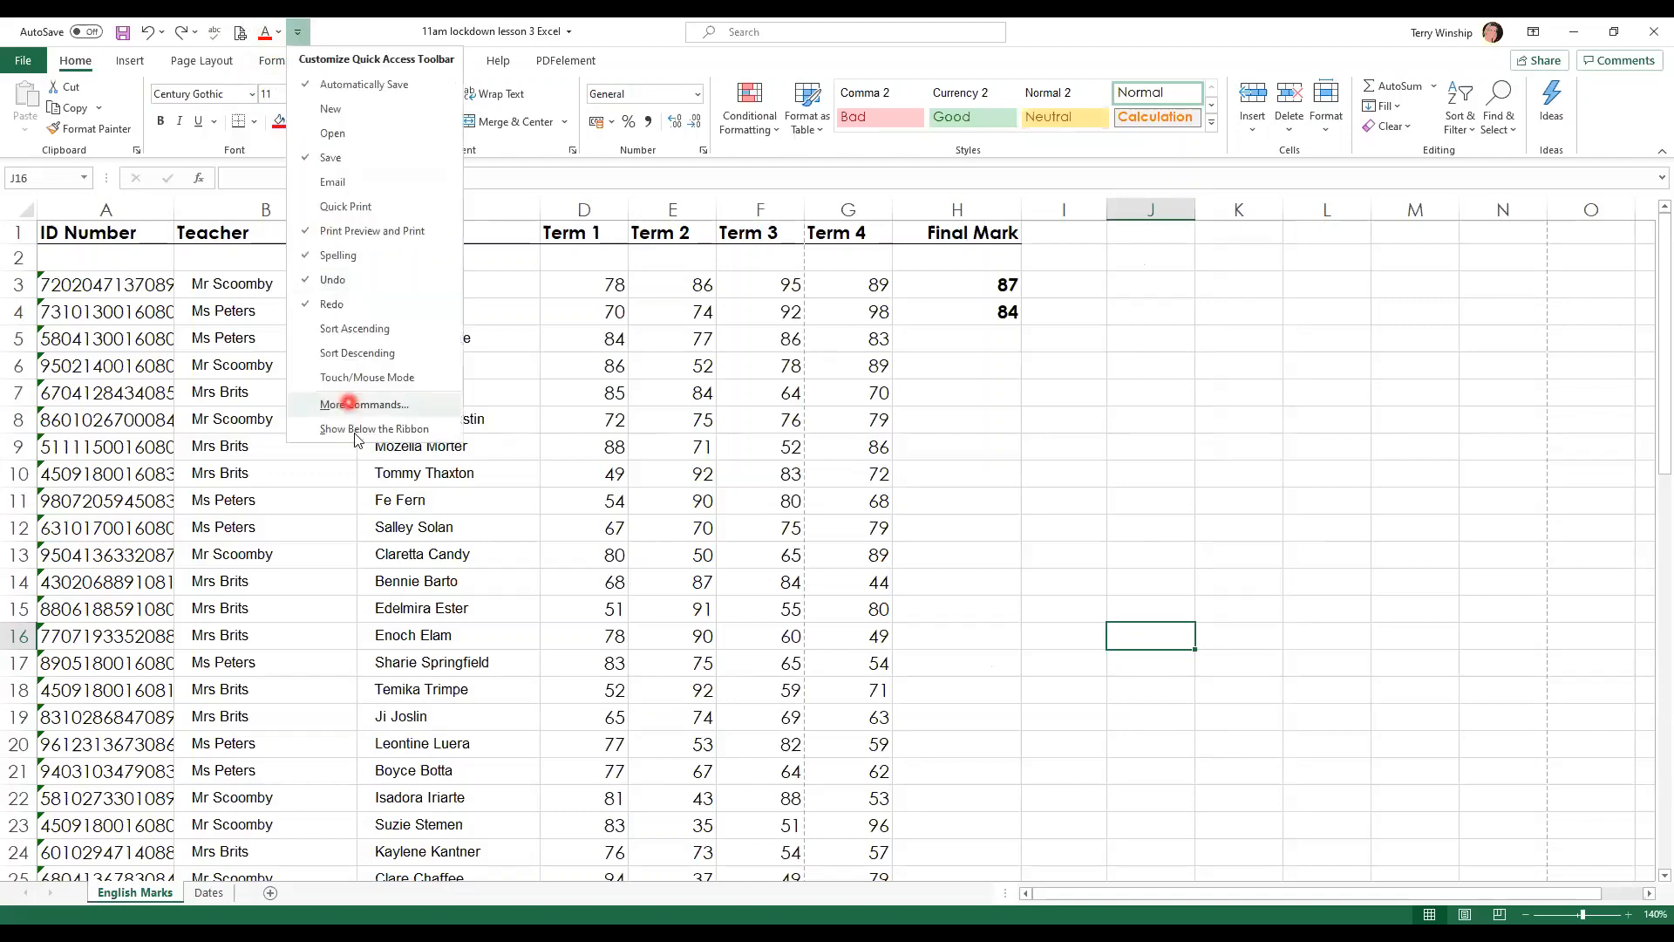
{"action": "left_click", "coordinate": [376, 408]}
{"action": "left_click", "coordinate": [1003, 403]}
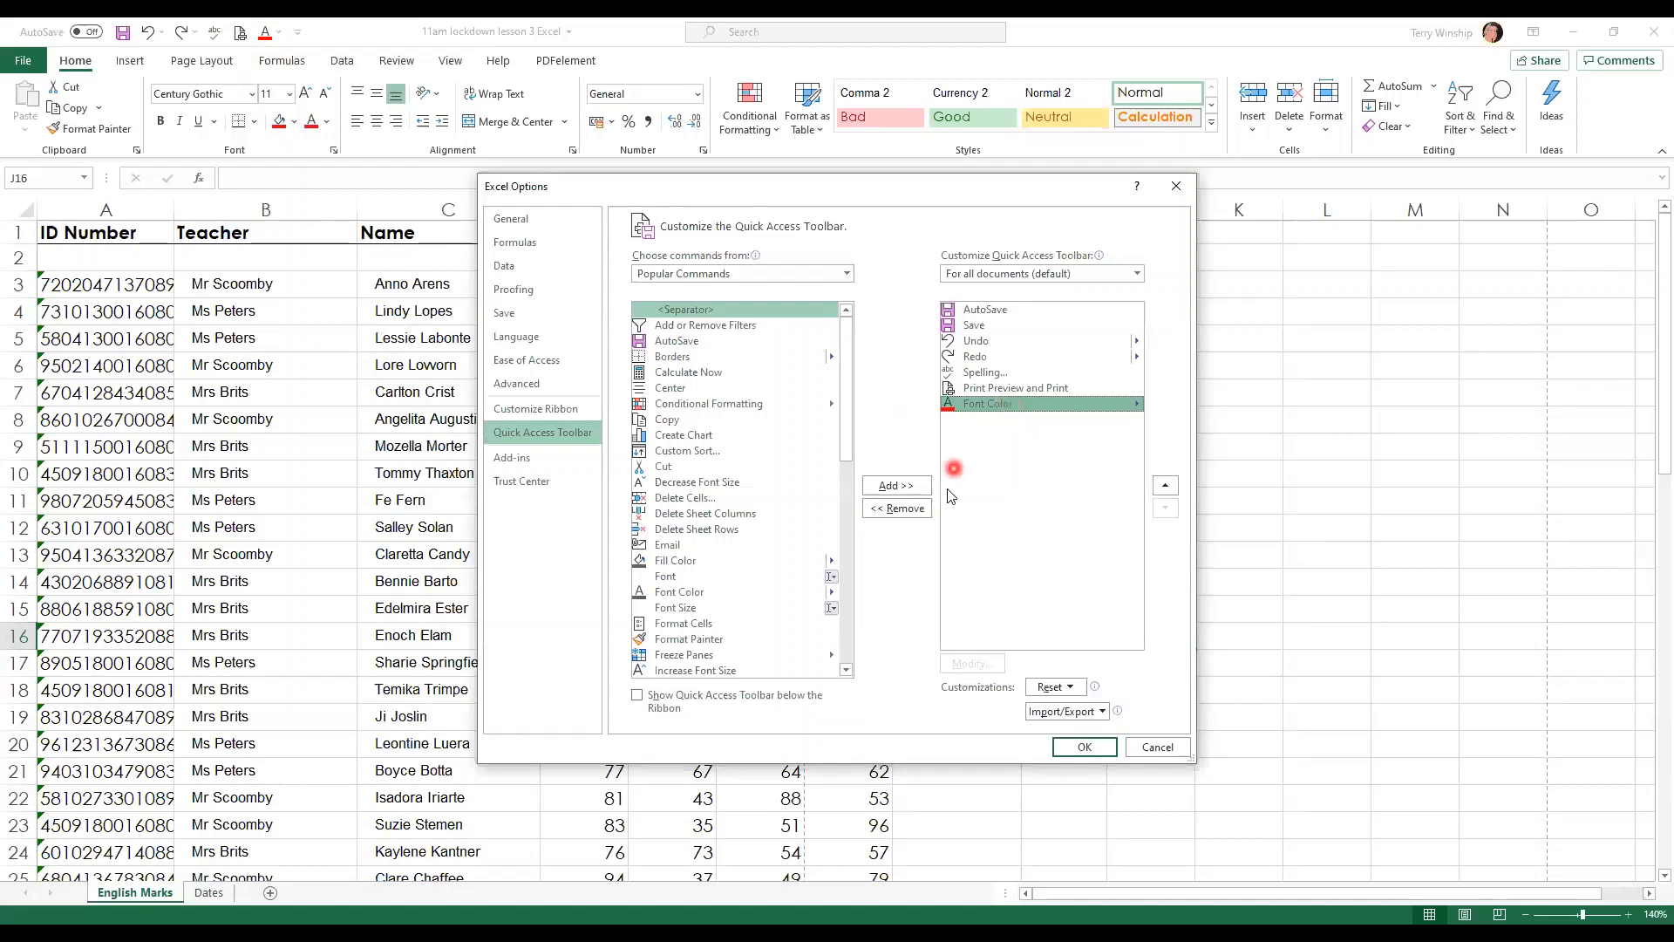
{"action": "left_click", "coordinate": [901, 513]}
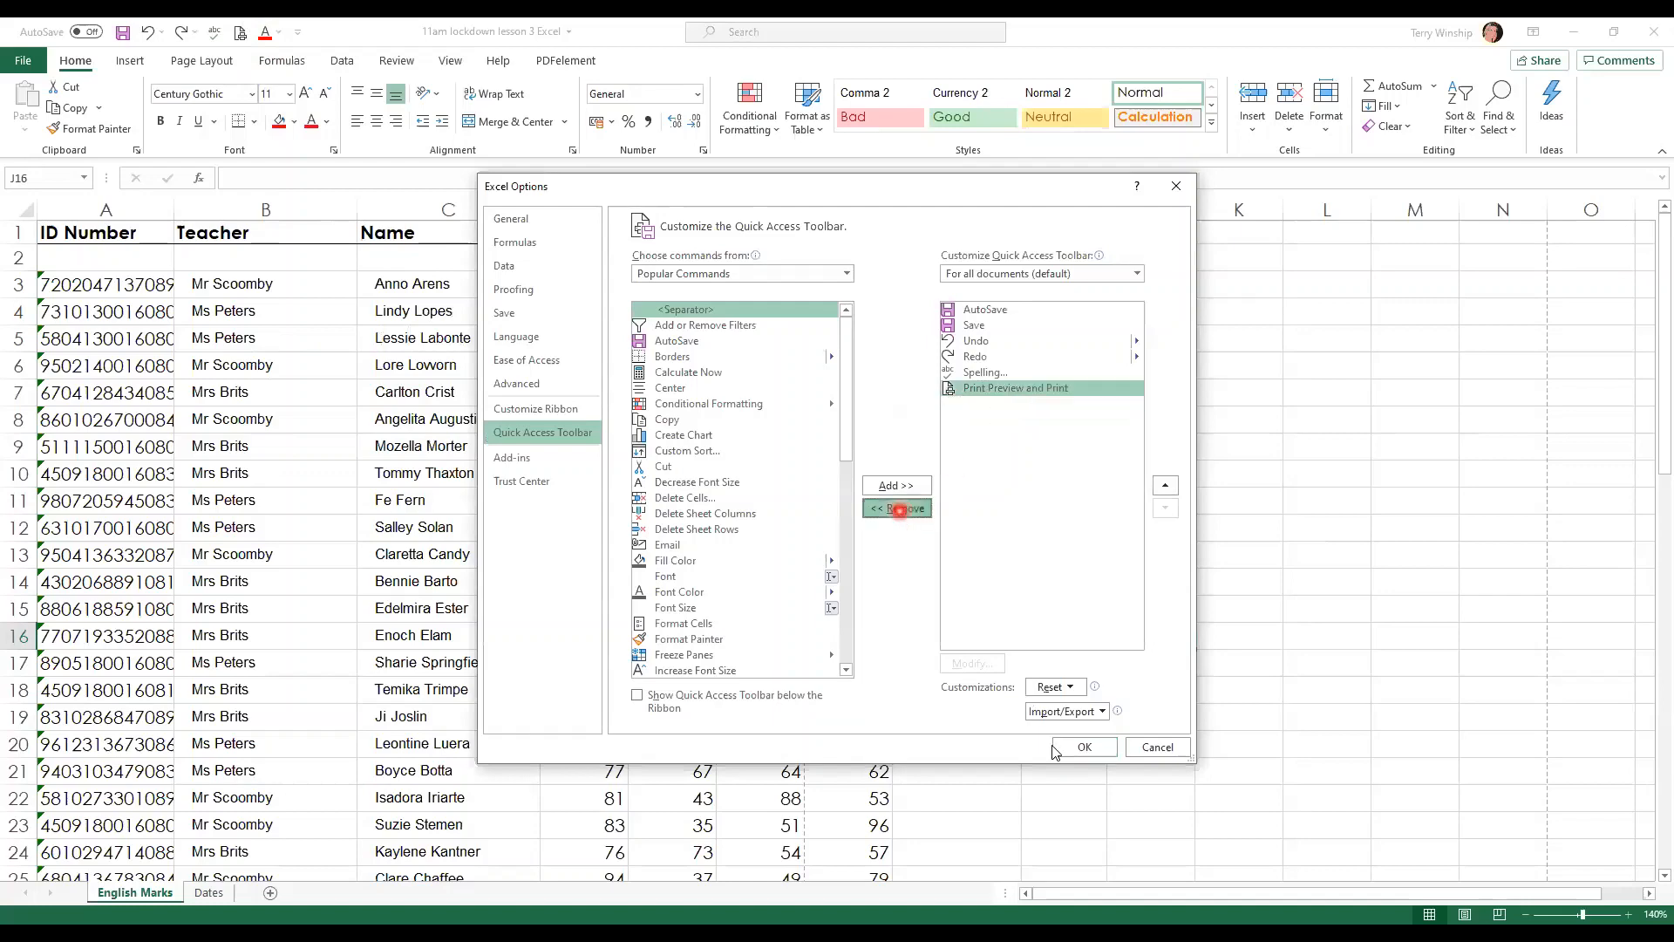
{"action": "left_click", "coordinate": [1080, 750]}
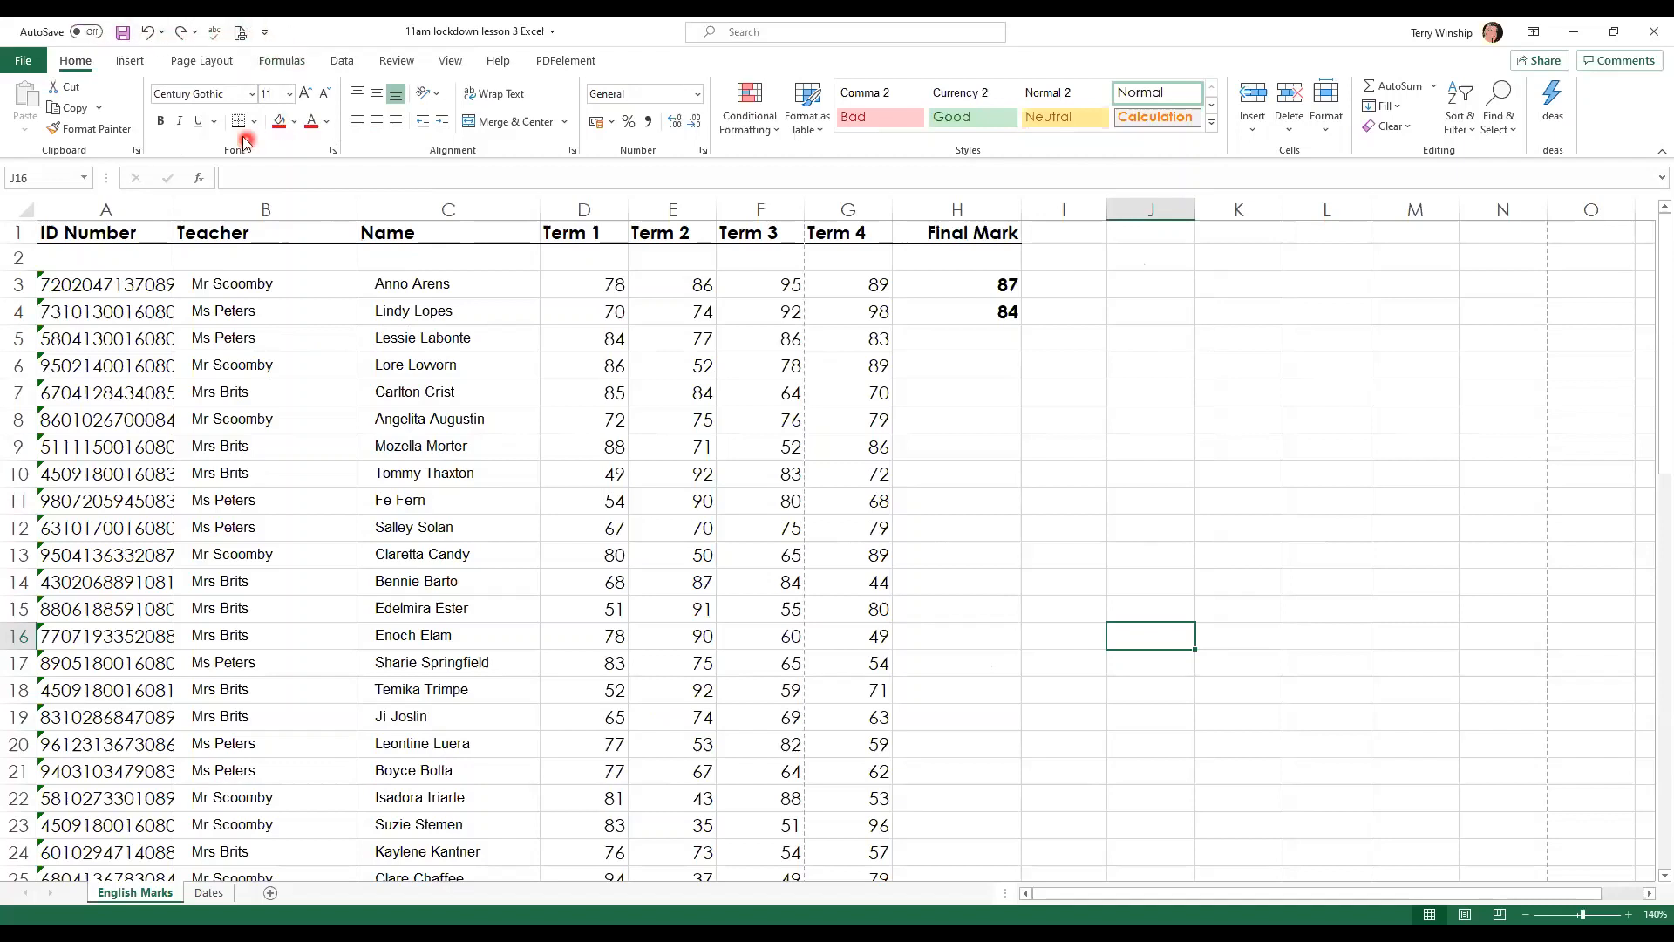
{"action": "left_click", "coordinate": [205, 60]}
{"action": "left_click", "coordinate": [300, 63]}
{"action": "left_click", "coordinate": [342, 61]}
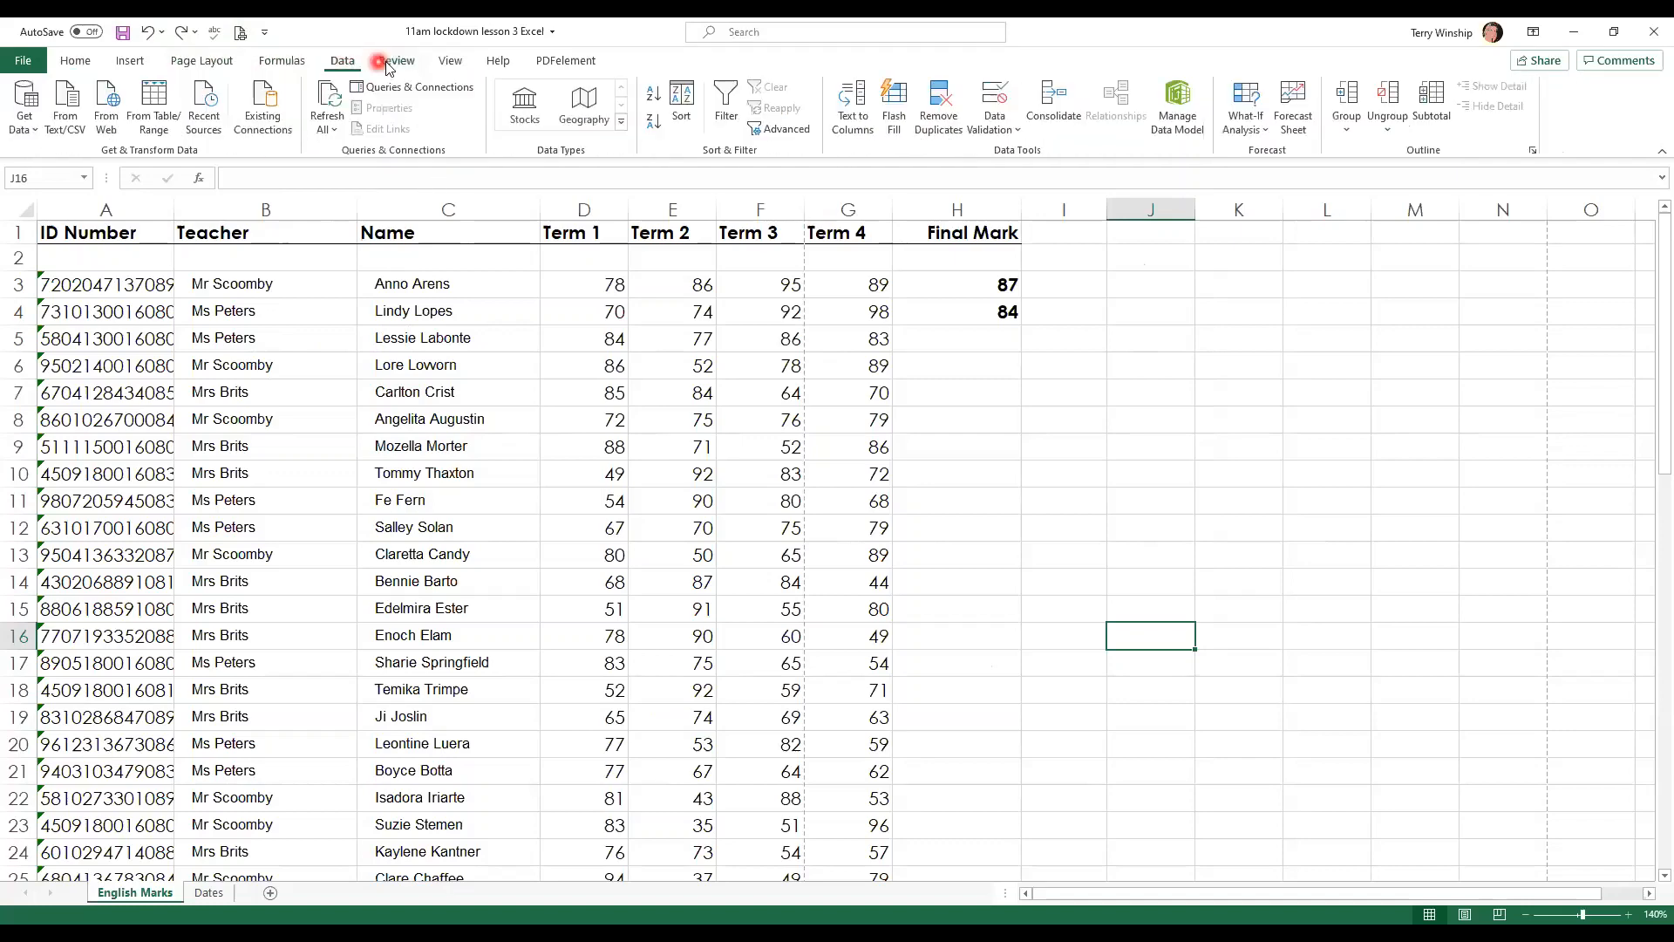
{"action": "left_click", "coordinate": [450, 60]}
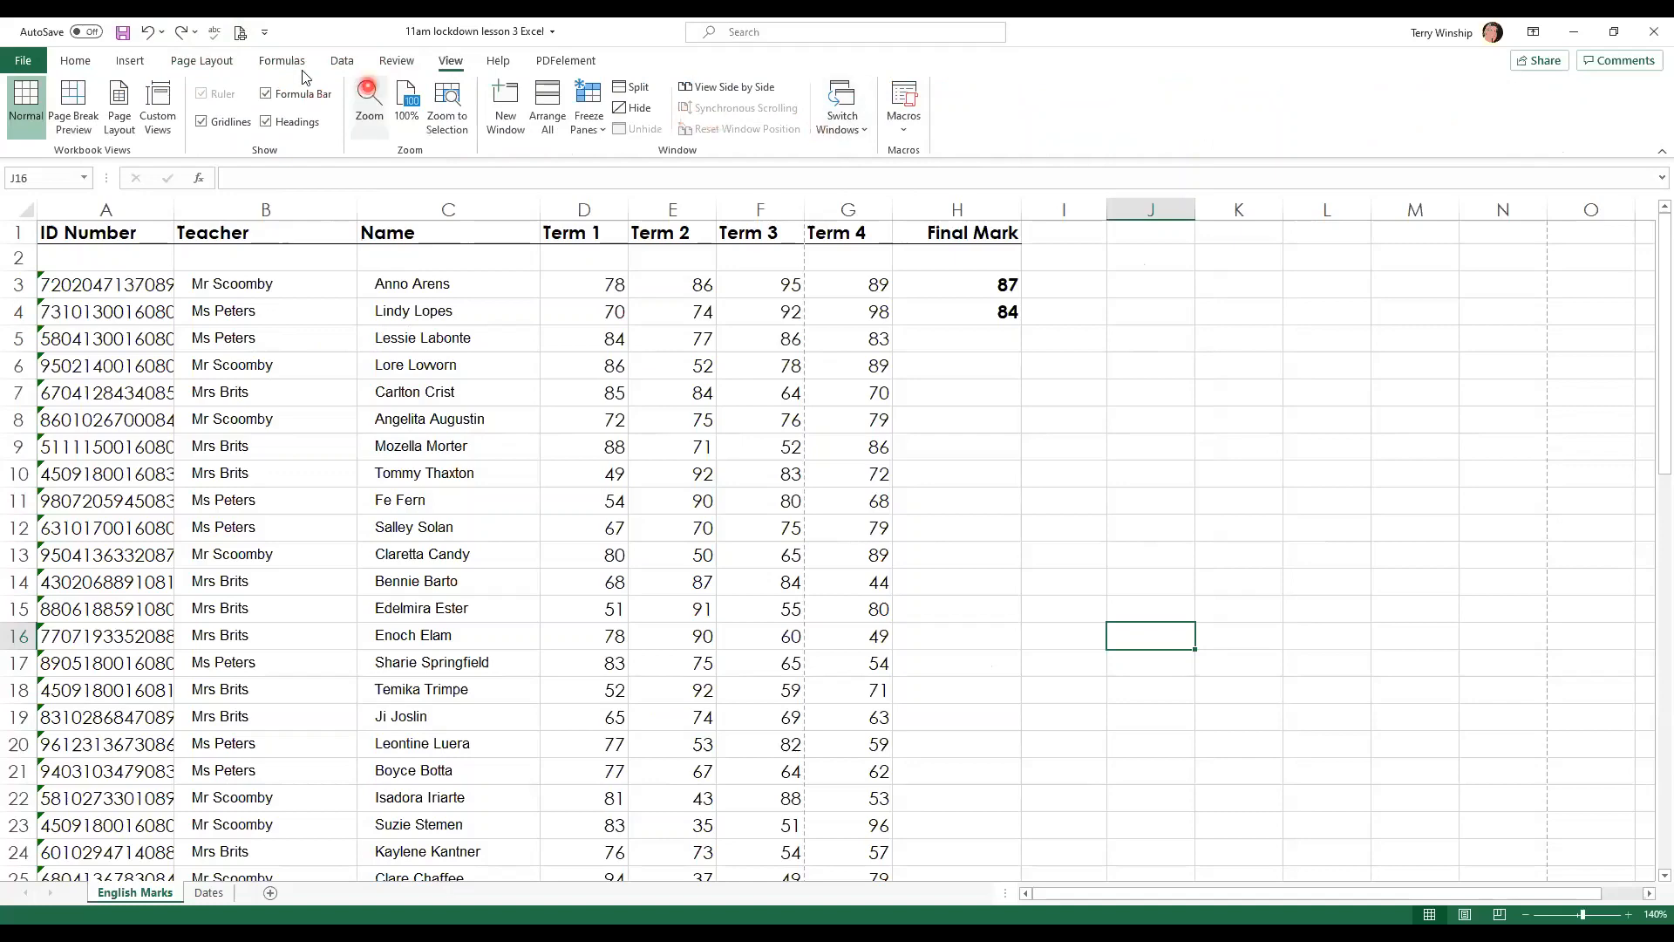